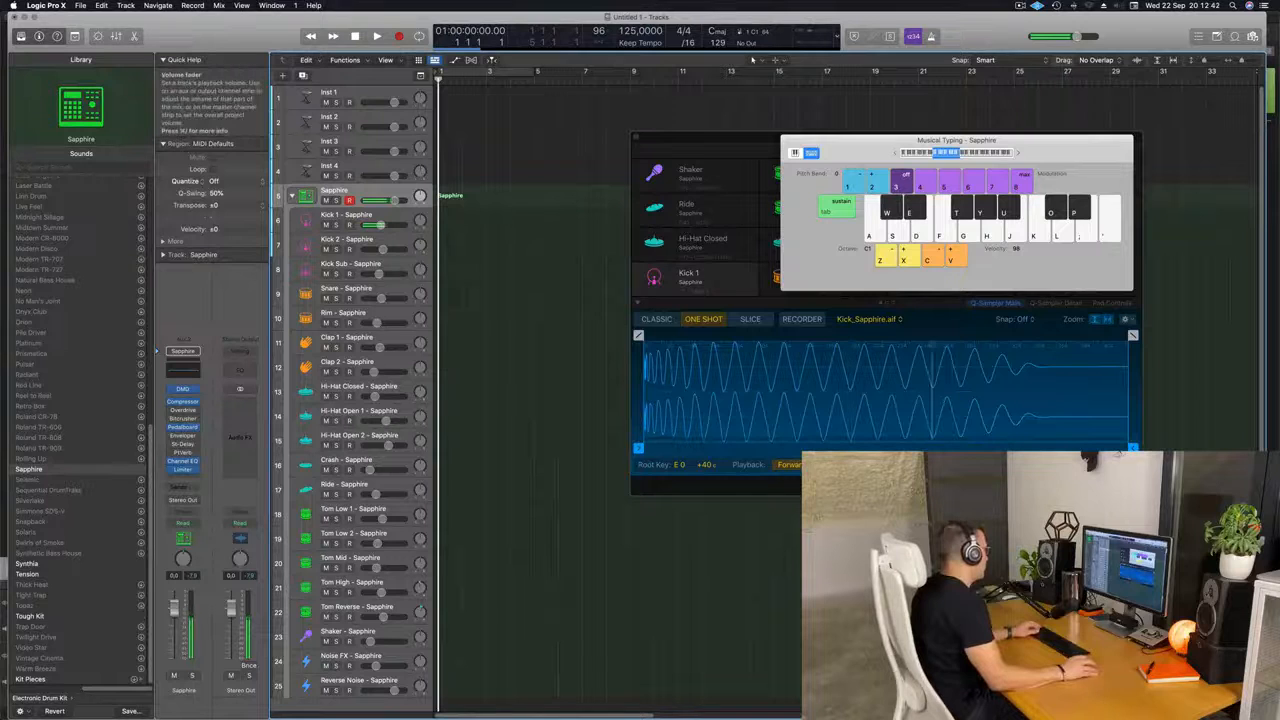
Play the Sapphire kit's kick sound repeatedly to check its level.
{"action": "key", "text": "a"}
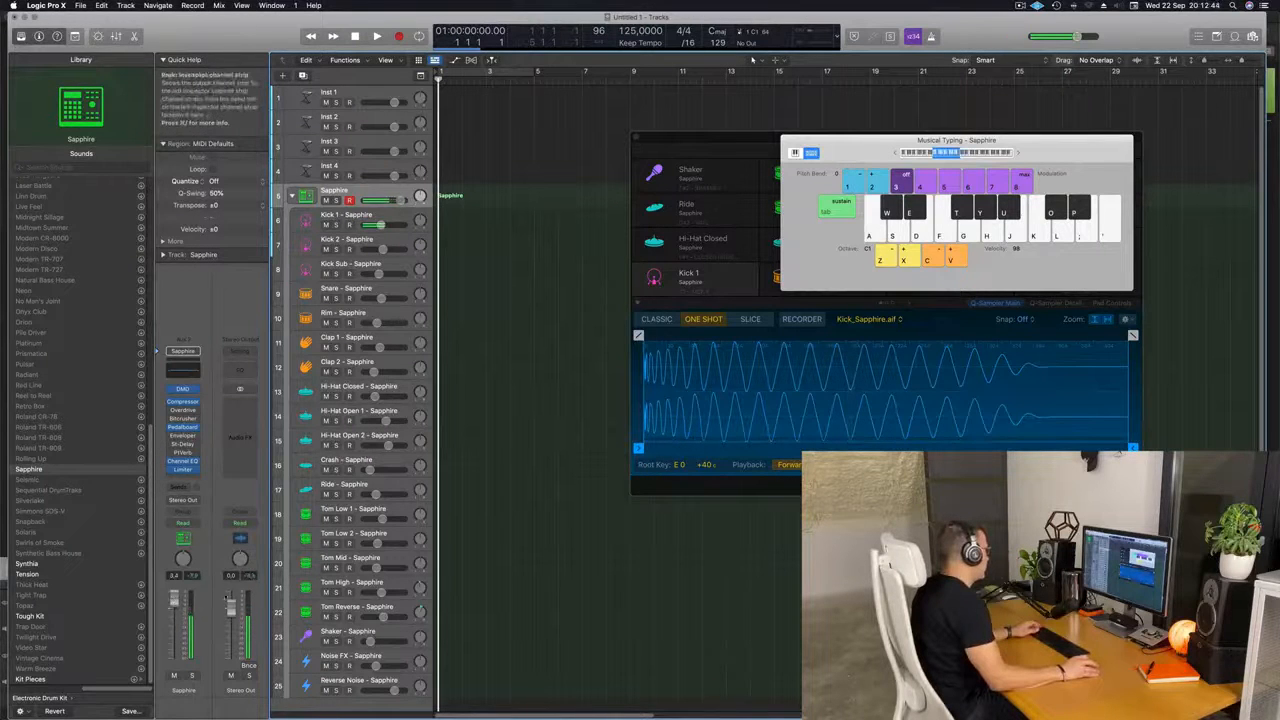
{"action": "key", "text": "a"}
{"action": "key", "text": "a"}
{"action": "key", "text": "a"}
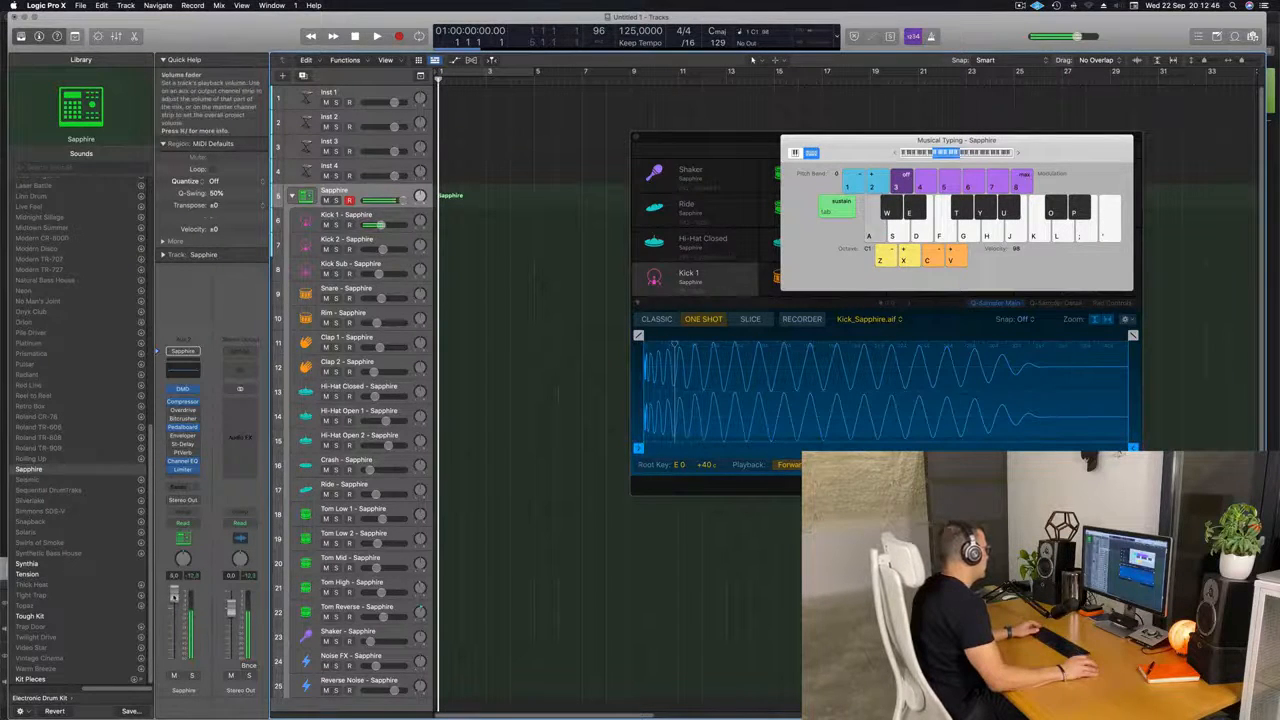
{"action": "key", "text": "a"}
{"action": "key", "text": "a"}
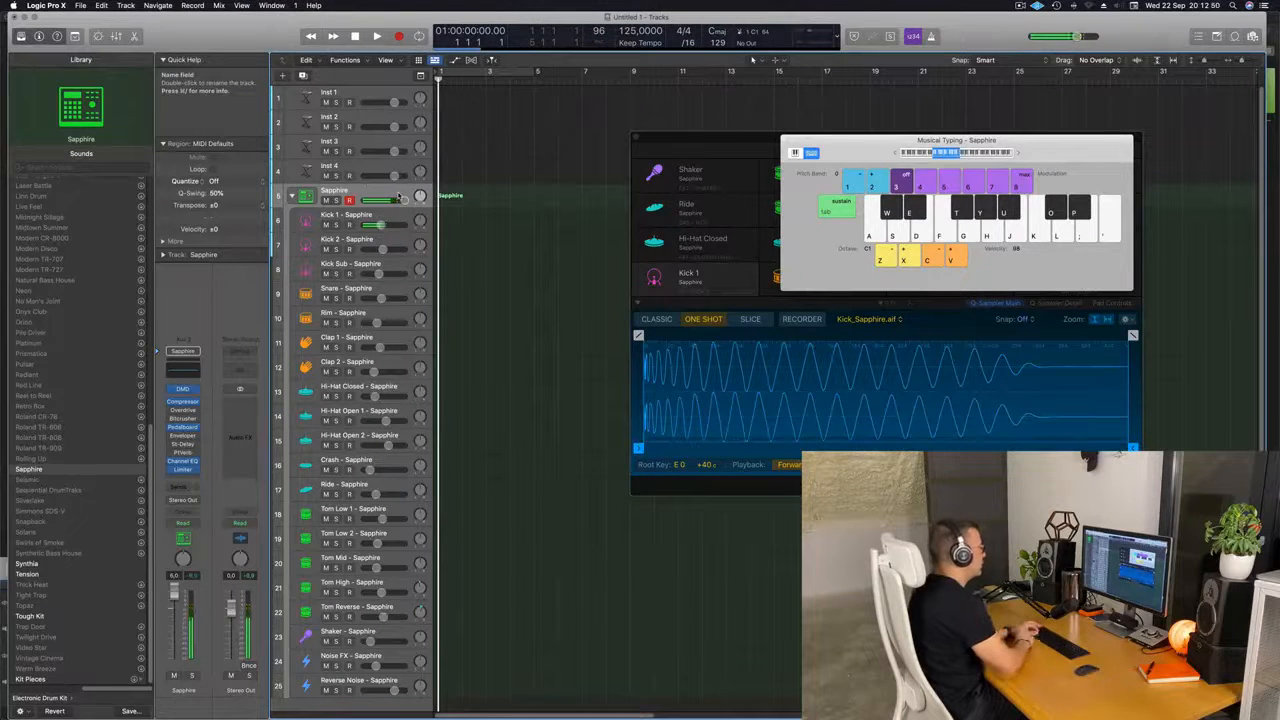
Record a one-bar, four-hit kick pattern on the Sapphire track, starting at bar 1.
{"action": "key", "text": "r"}
{"action": "key", "text": "a"}
{"action": "key", "text": "a"}
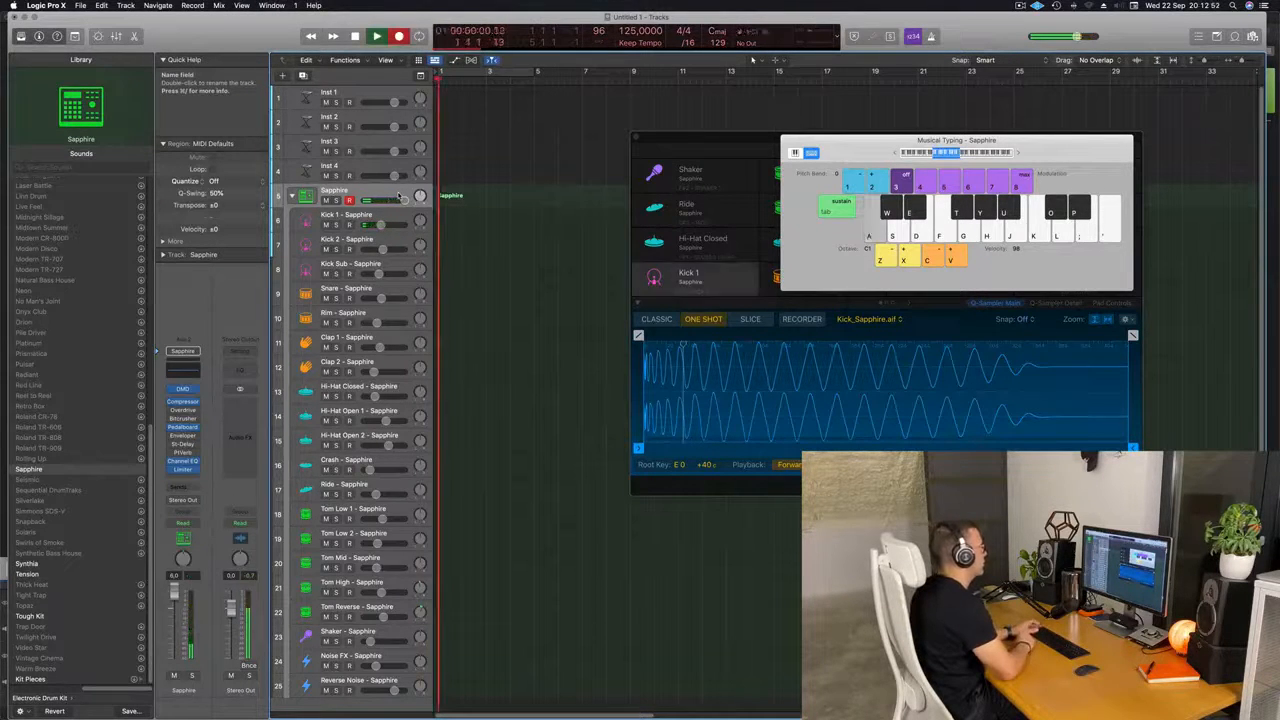
{"action": "key", "text": "space"}
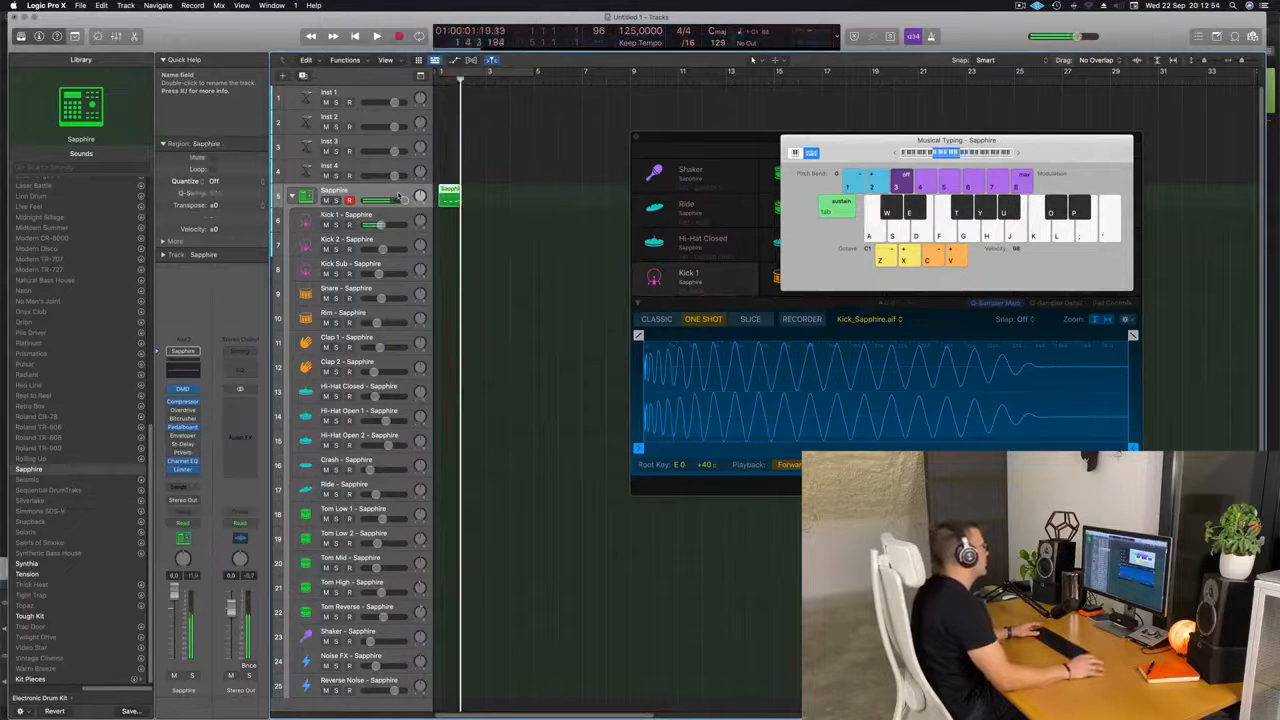
Move the recorded region down to the Kick 1 track and open it in the Piano Roll.
{"action": "left_click_drag", "start_coordinate": [446, 205], "coordinate": [452, 215]}
{"action": "double_click", "coordinate": [452, 214]}
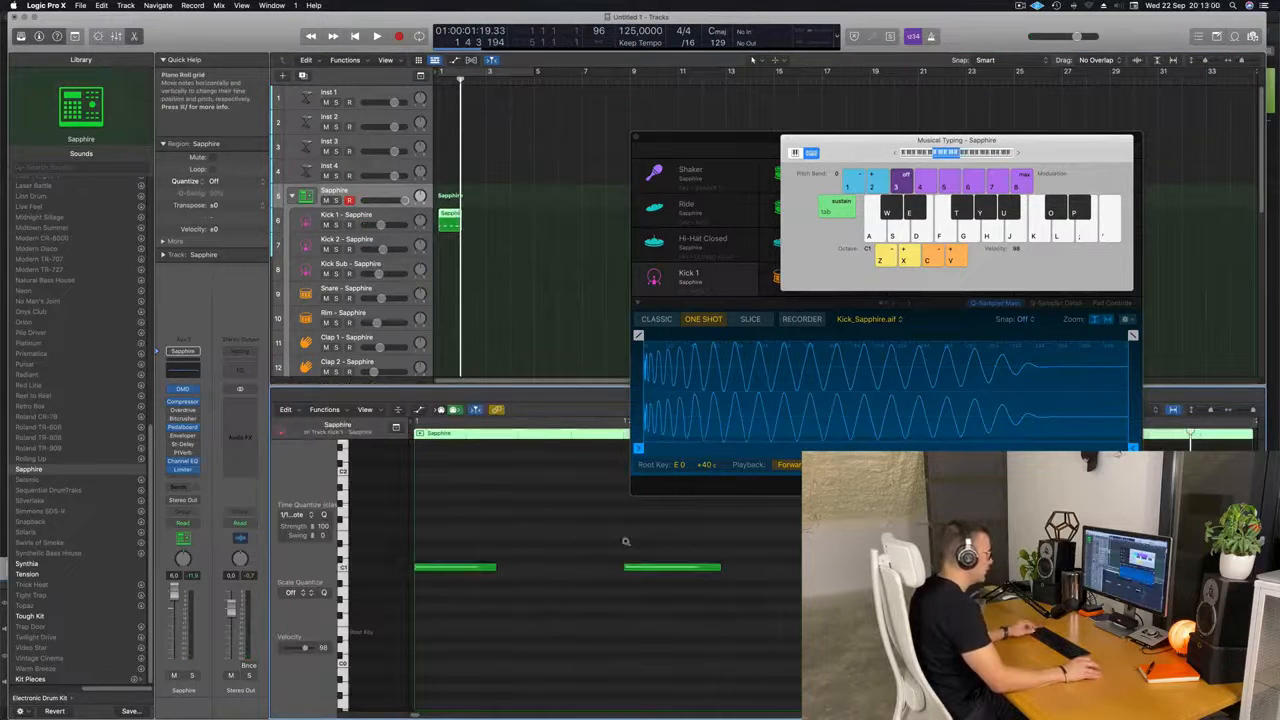
{"action": "scroll", "coordinate": [626, 541], "scroll_direction": "down", "scroll_amount": 2}
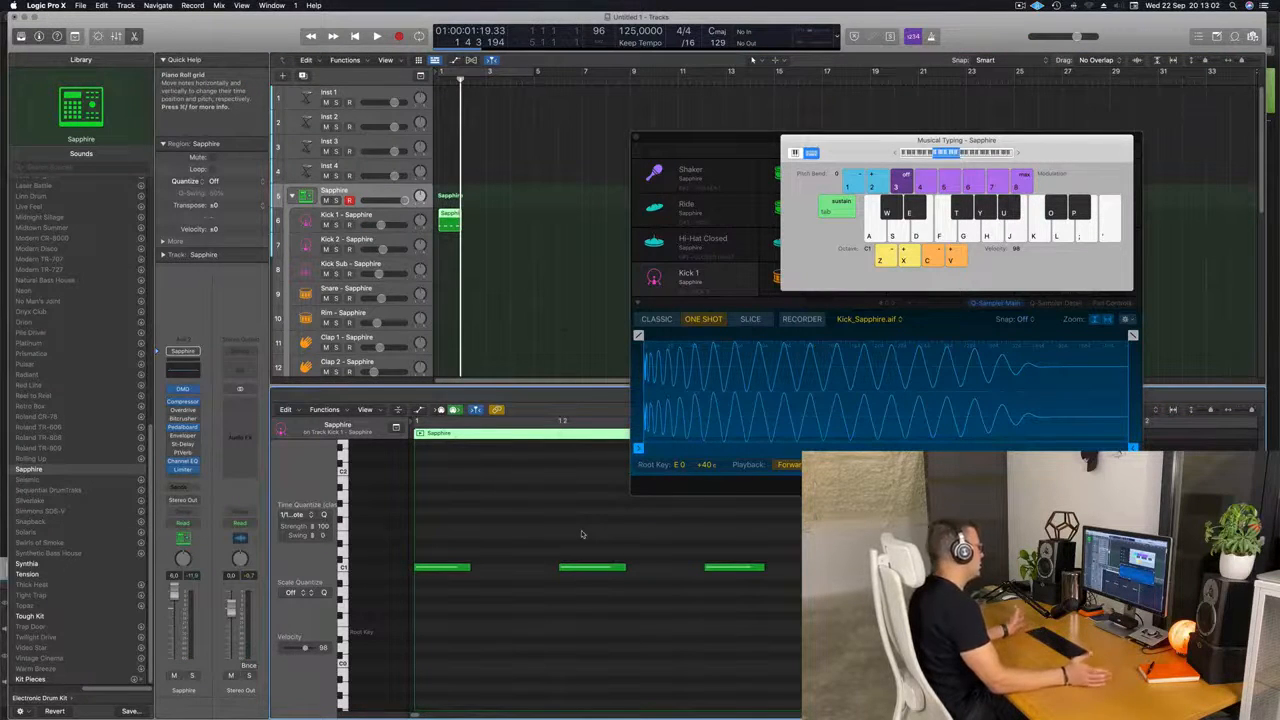
Repeat the Kick 1 region three times to fill bars 1 to 4.
{"action": "left_click", "coordinate": [447, 228]}
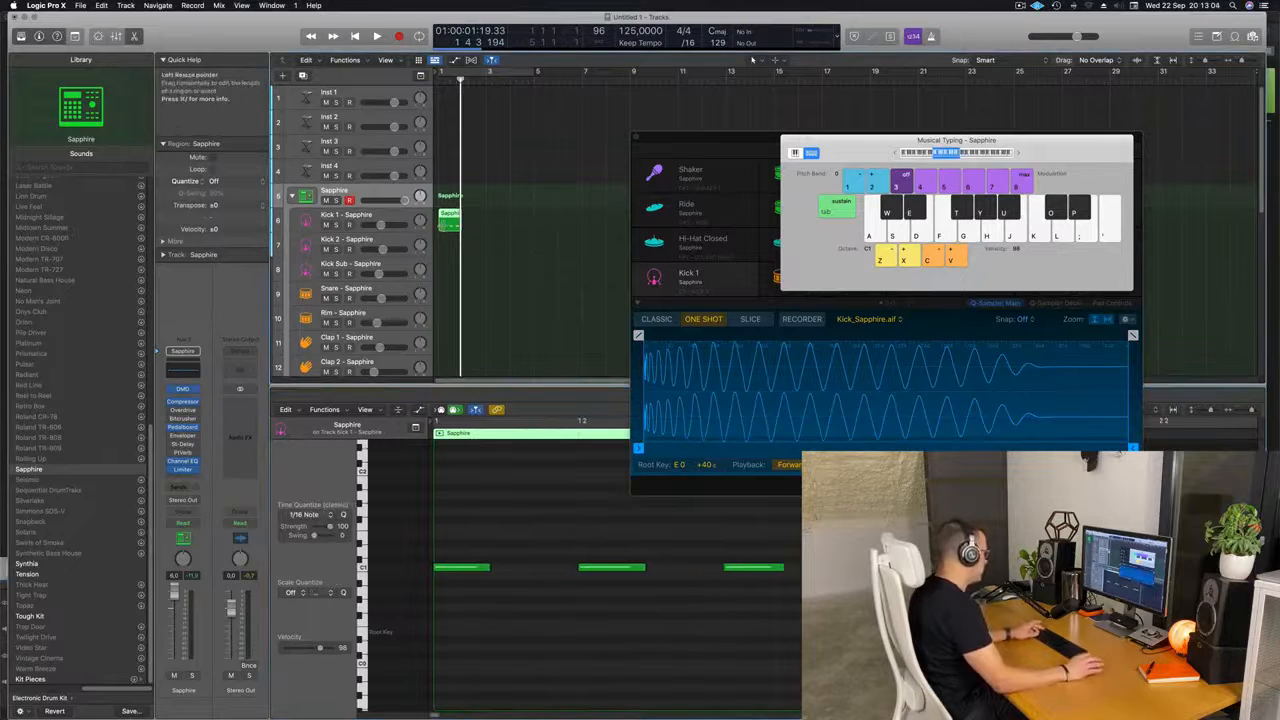
{"action": "key", "text": "super+r"}
{"action": "key", "text": "super+r"}
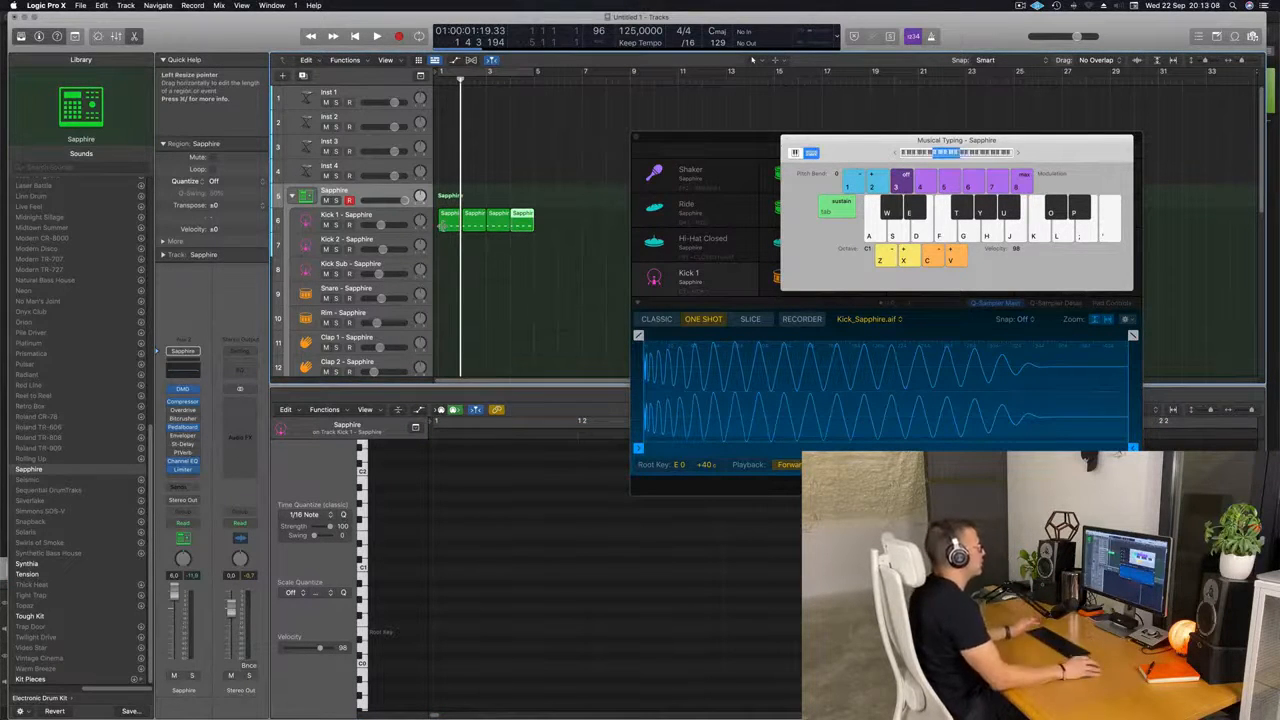
{"action": "left_click_drag", "start_coordinate": [889, 141], "coordinate": [835, 142]}
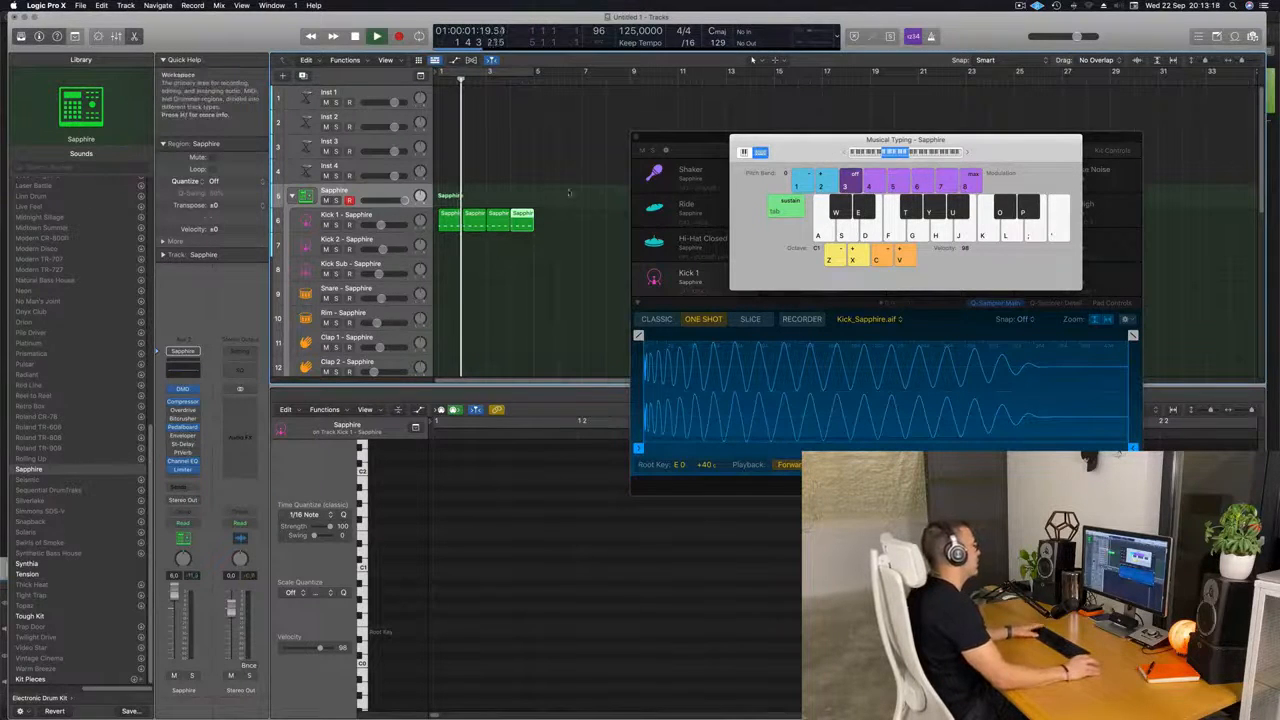
Lower all notes in the four Kick 1 regions by one octave to C0 and play the result.
{"action": "left_click", "coordinate": [444, 226]}
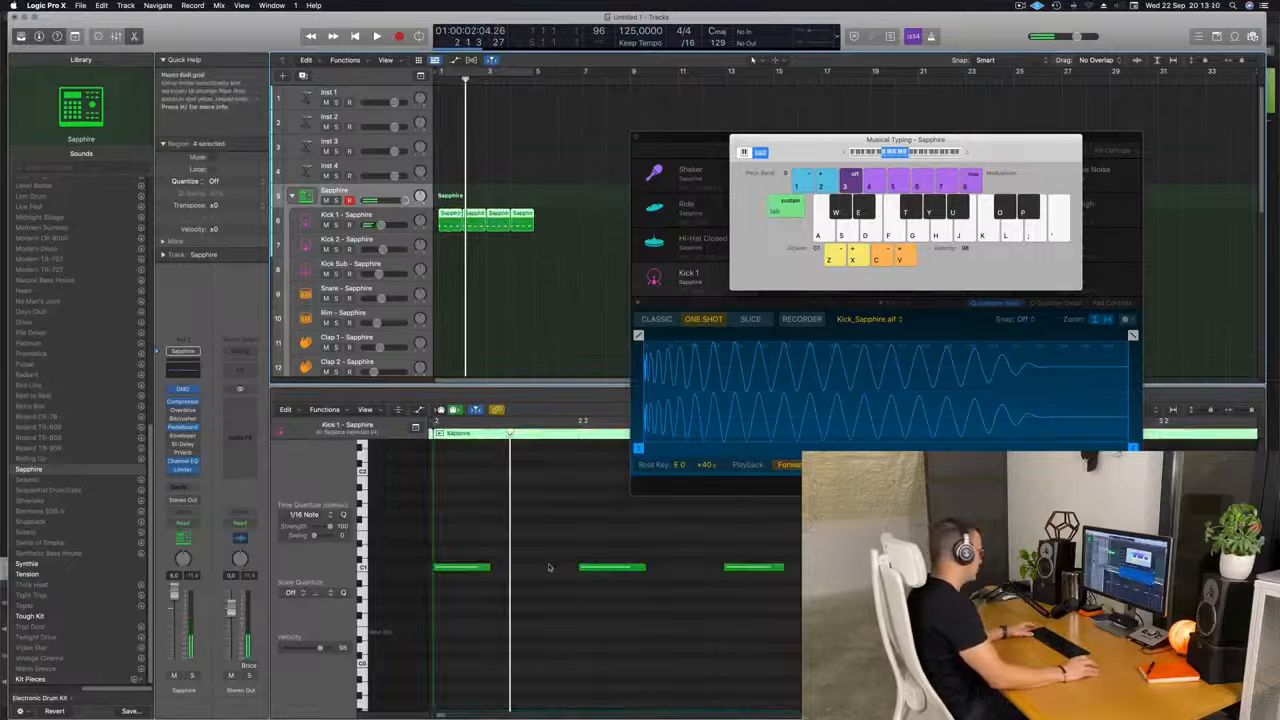
{"action": "key", "text": "alt+shift+Down"}
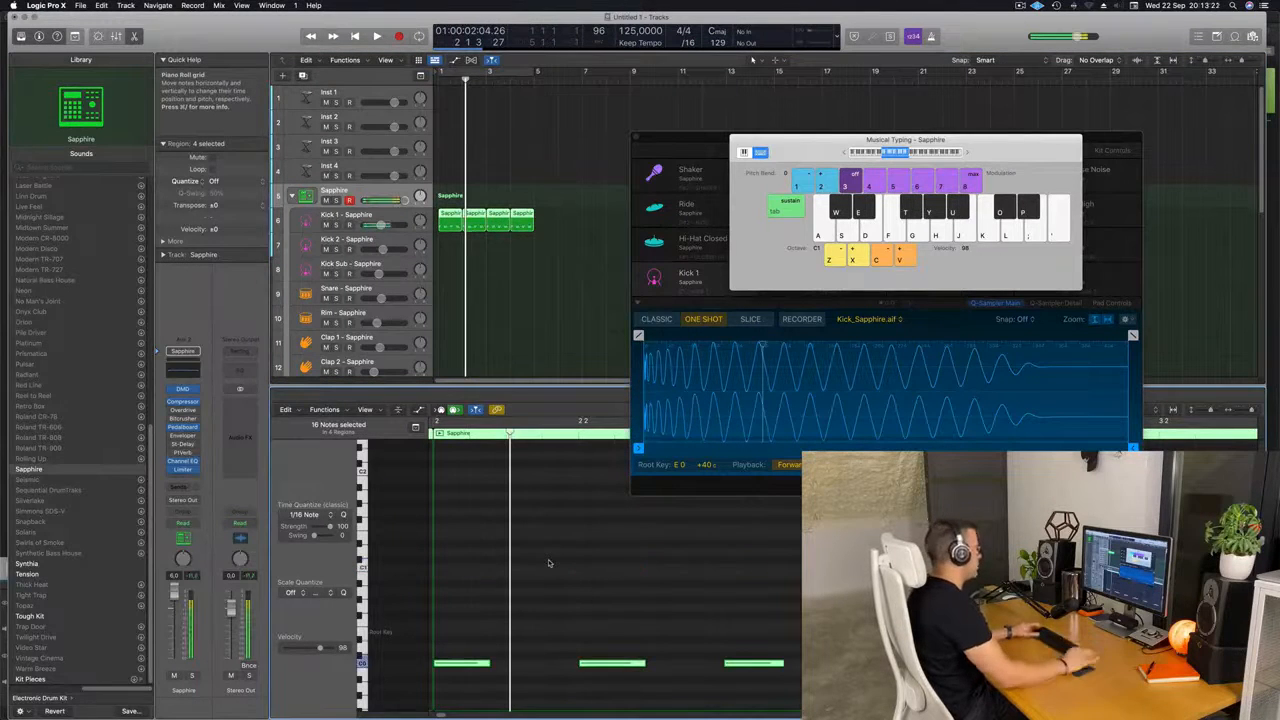
{"action": "key", "text": "space"}
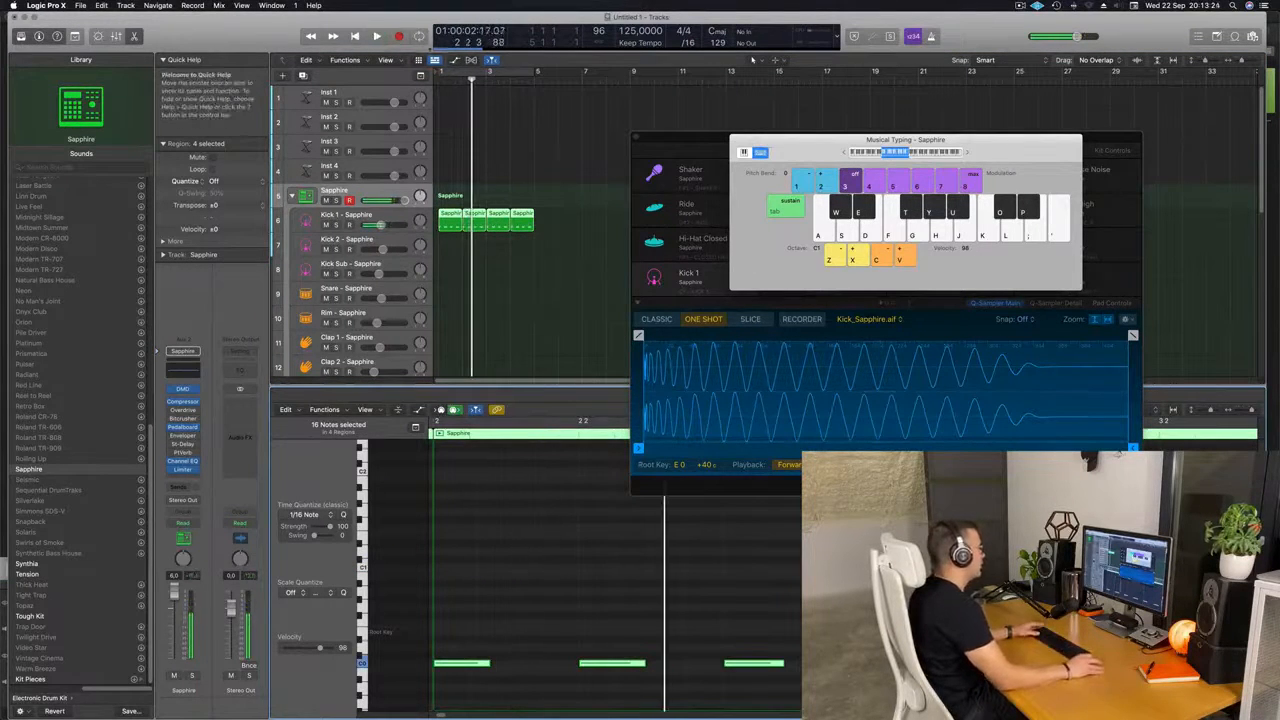
{"action": "key", "text": "space"}
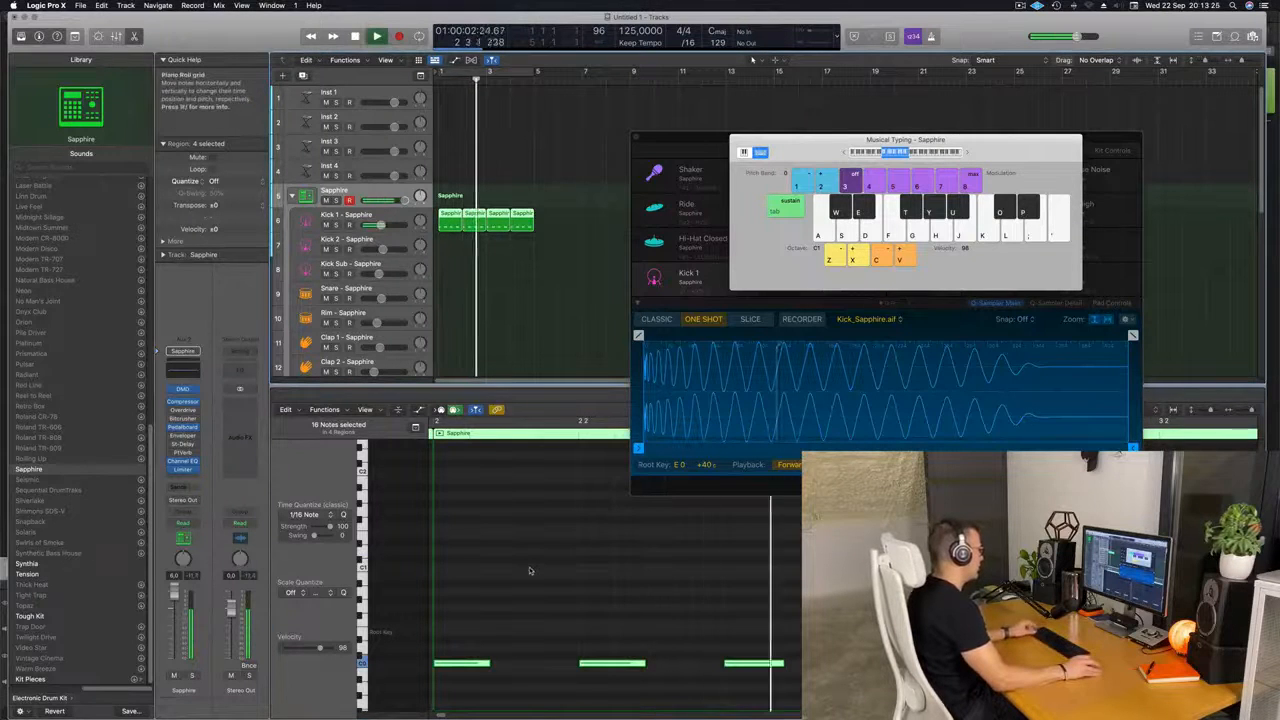
{"action": "key", "text": "space"}
{"action": "key", "text": "super+Left"}
{"action": "key", "text": "space"}
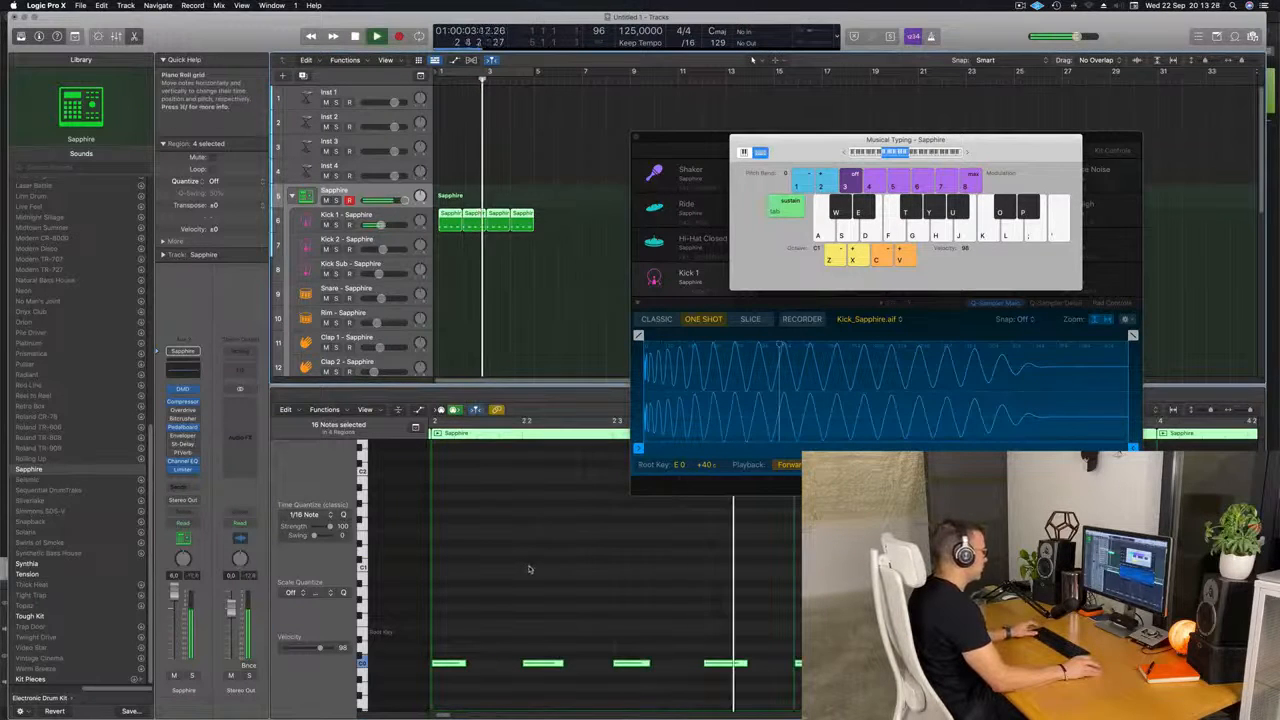
{"action": "key", "text": "super+Left"}
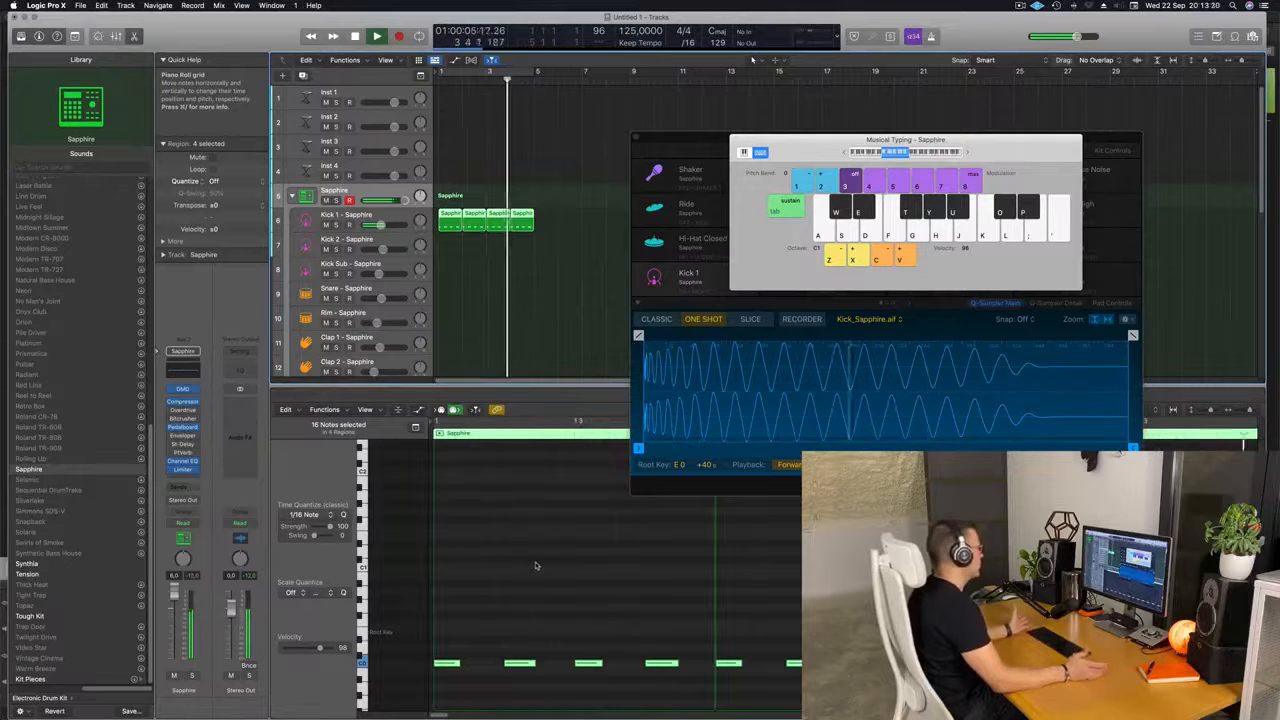
Turn on cycle playback over the first four bars and play the kick loop.
{"action": "left_click", "coordinate": [473, 297]}
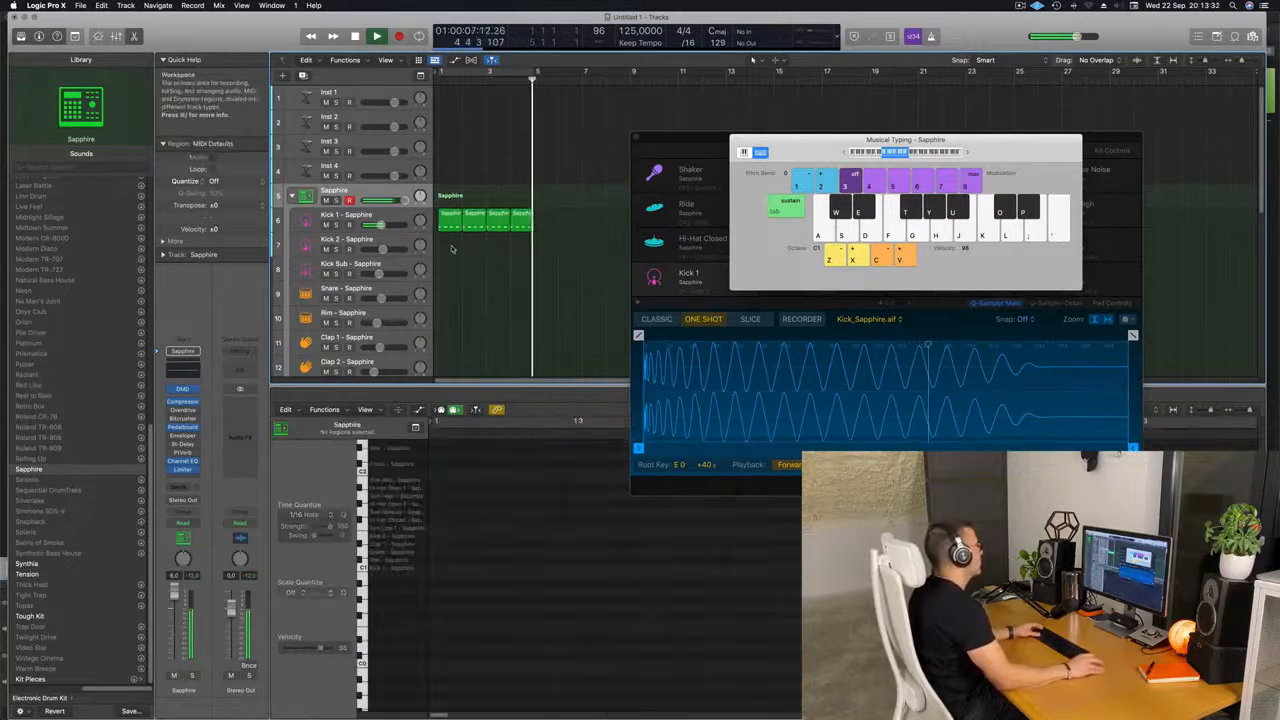
{"action": "key", "text": "space"}
{"action": "key", "text": "c"}
{"action": "key", "text": "space"}
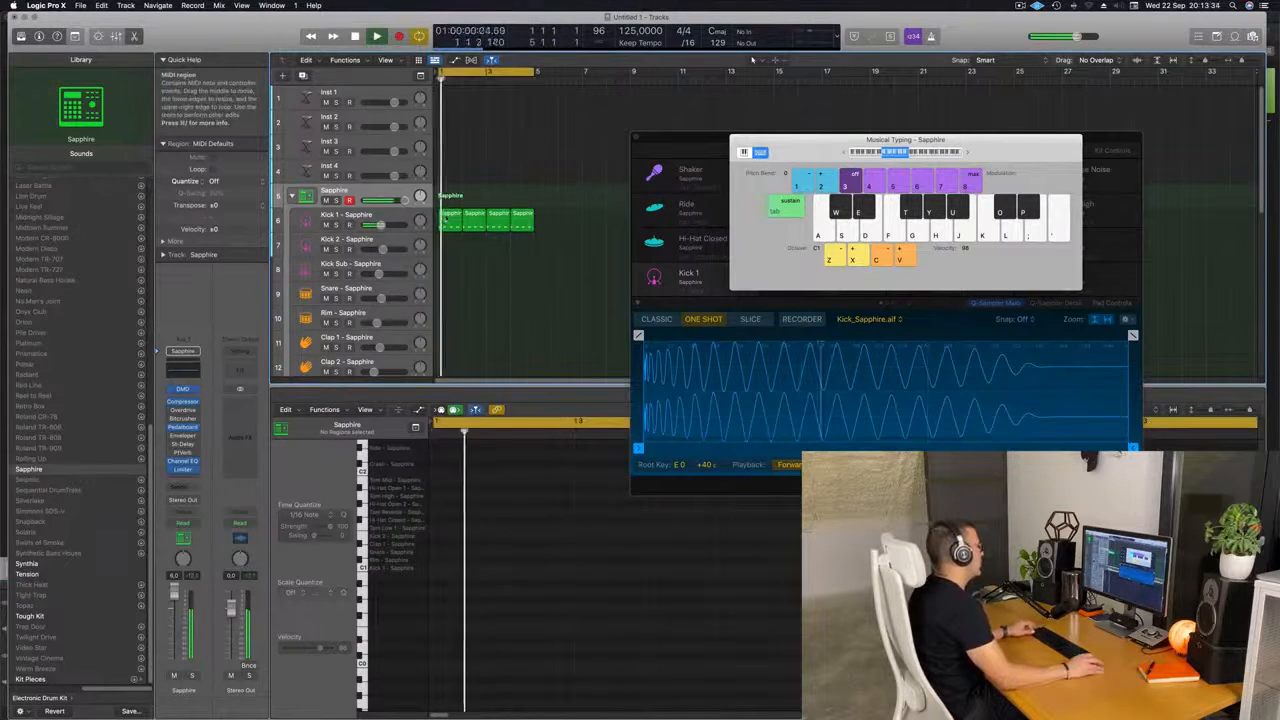
Copy the first Kick 1 region to the Snare track at bar 1.
{"action": "left_click", "coordinate": [445, 218]}
{"action": "key", "text": "space"}
{"action": "left_click_drag", "start_coordinate": [449, 217], "coordinate": [446, 290]}
{"action": "key", "text": "space"}
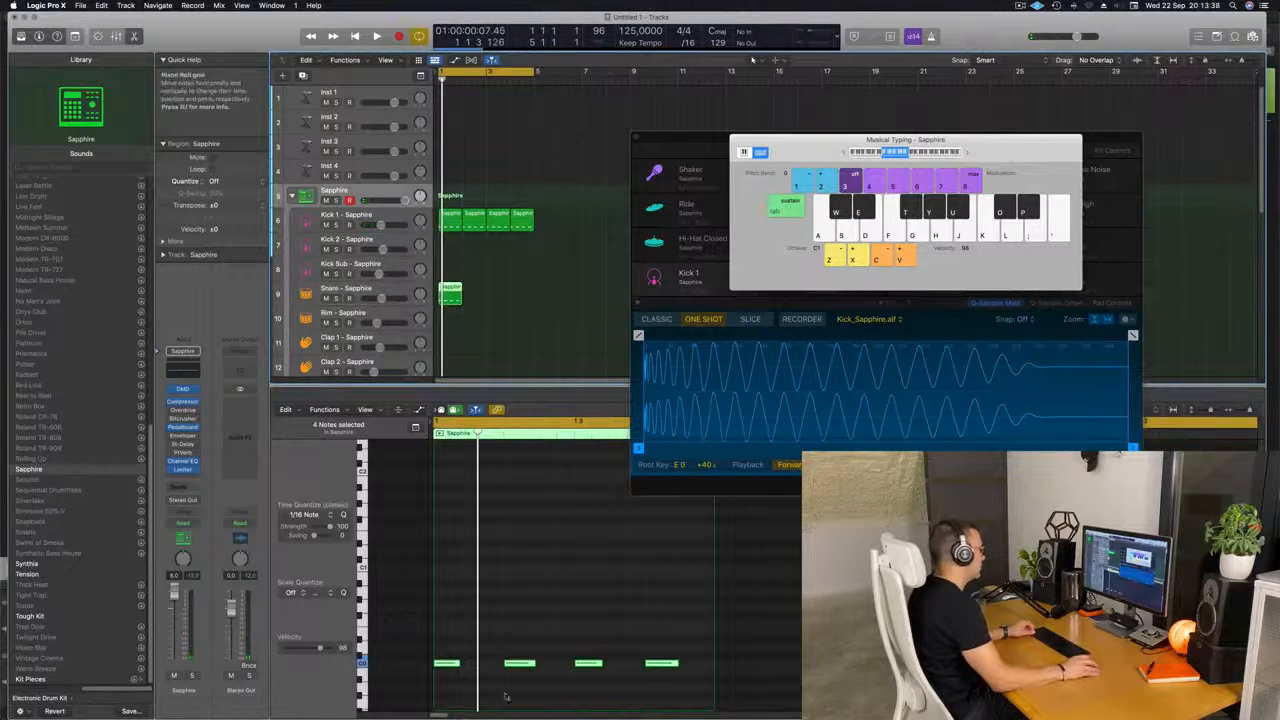
Delete the snare notes on beats 1 and 3 and raise the remaining two to C3.
{"action": "left_click", "coordinate": [446, 663]}
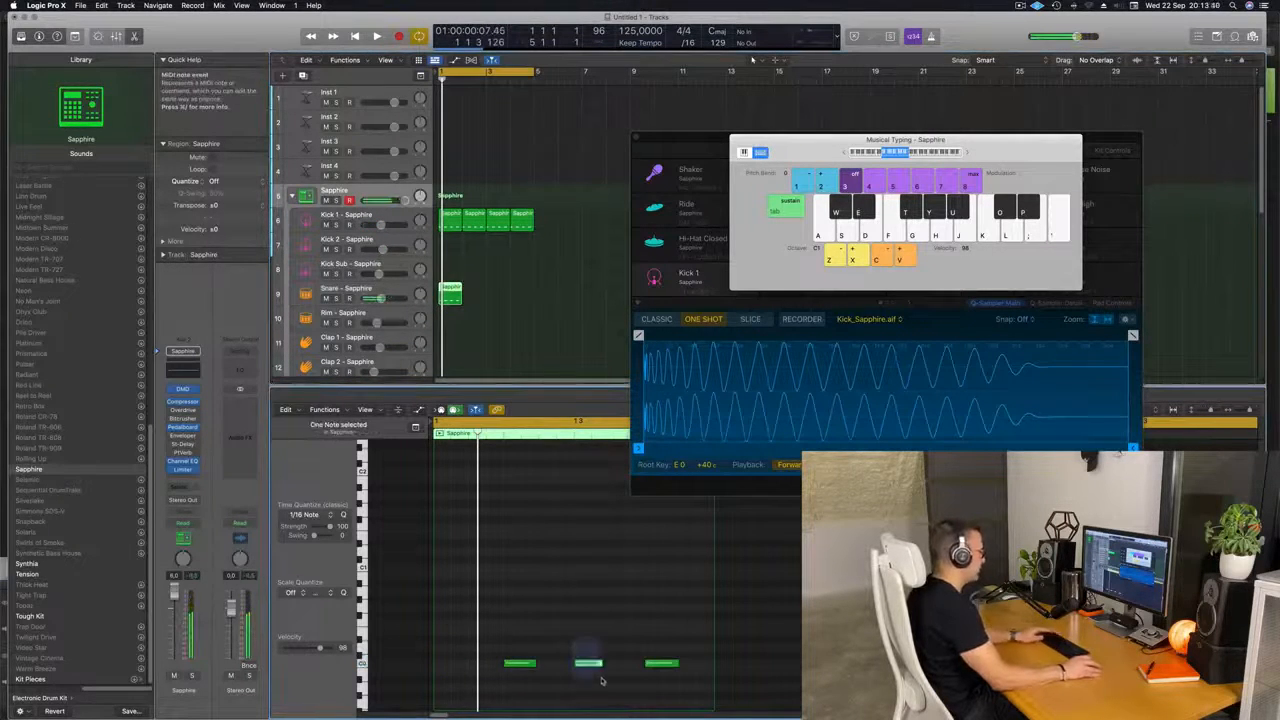
{"action": "left_click_drag", "start_coordinate": [502, 632], "coordinate": [678, 712]}
{"action": "key", "text": "alt+shift+Up"}
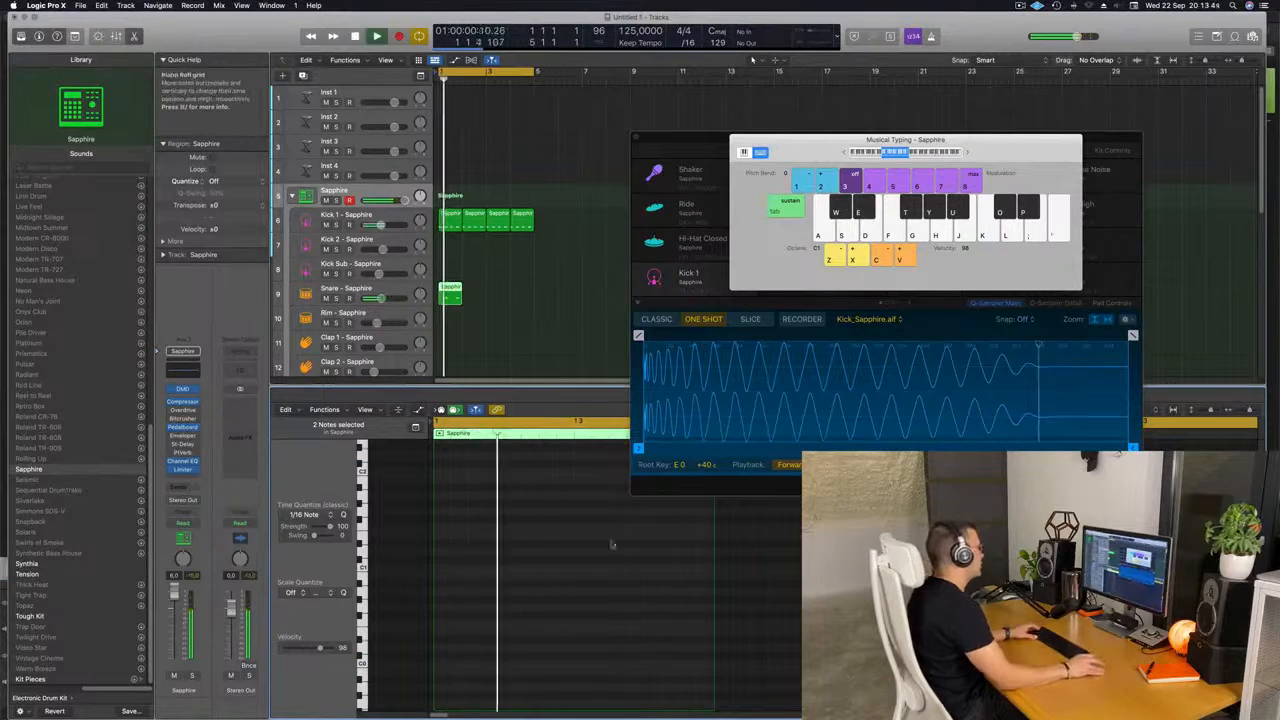
Repeat the snare region three times to fill bars 1 to 4.
{"action": "left_click_drag", "start_coordinate": [512, 298], "coordinate": [455, 291]}
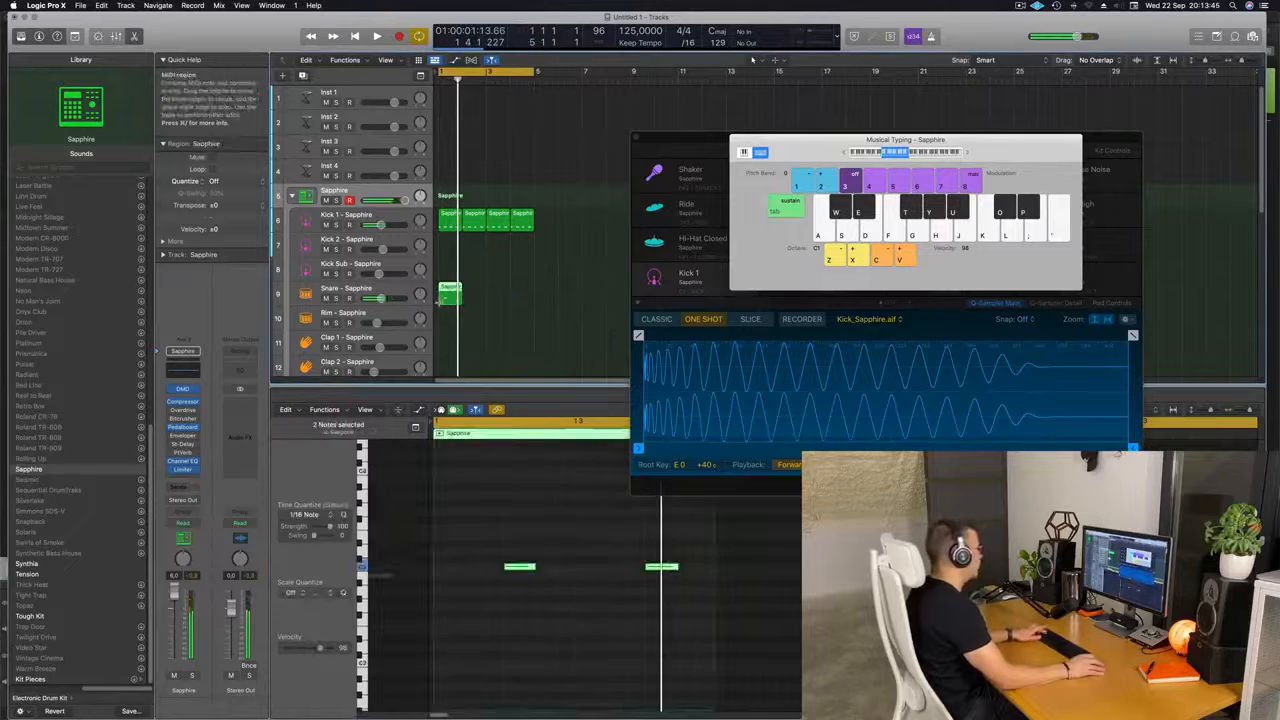
{"action": "key", "text": "super+r"}
{"action": "key", "text": "super+r"}
{"action": "key", "text": "super+r"}
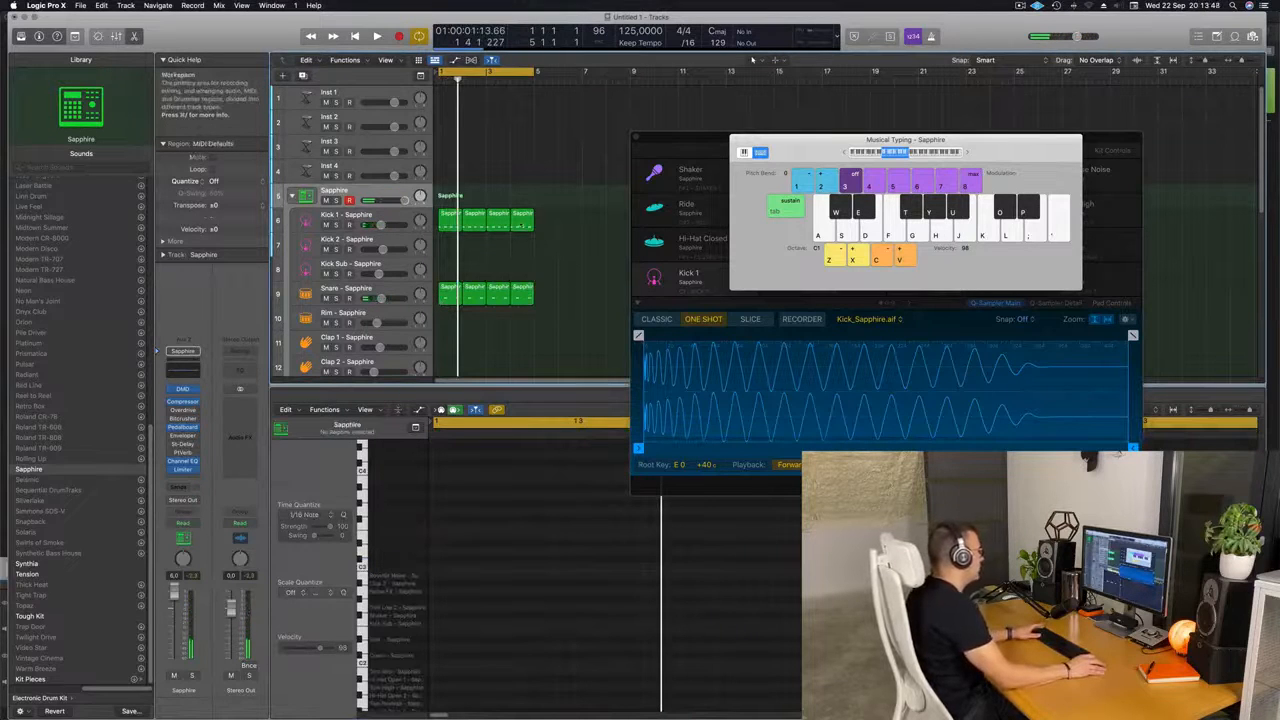
Reduce the track height, copy the first Kick 1 region to the Hi-Hat Closed track and shift its notes onto the off-beats.
{"action": "left_click", "coordinate": [520, 222]}
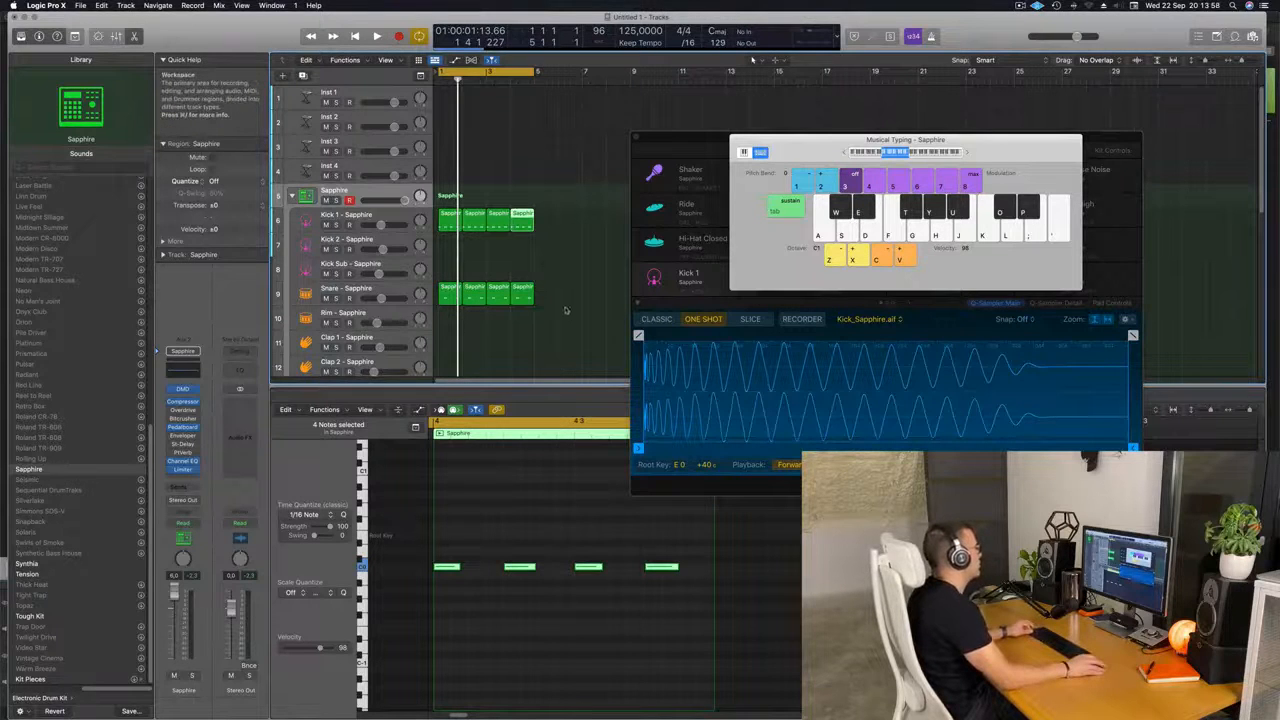
{"action": "key", "text": "super+Up"}
{"action": "left_click", "coordinate": [579, 281]}
{"action": "scroll", "coordinate": [579, 281], "scroll_direction": "down", "scroll_amount": 2}
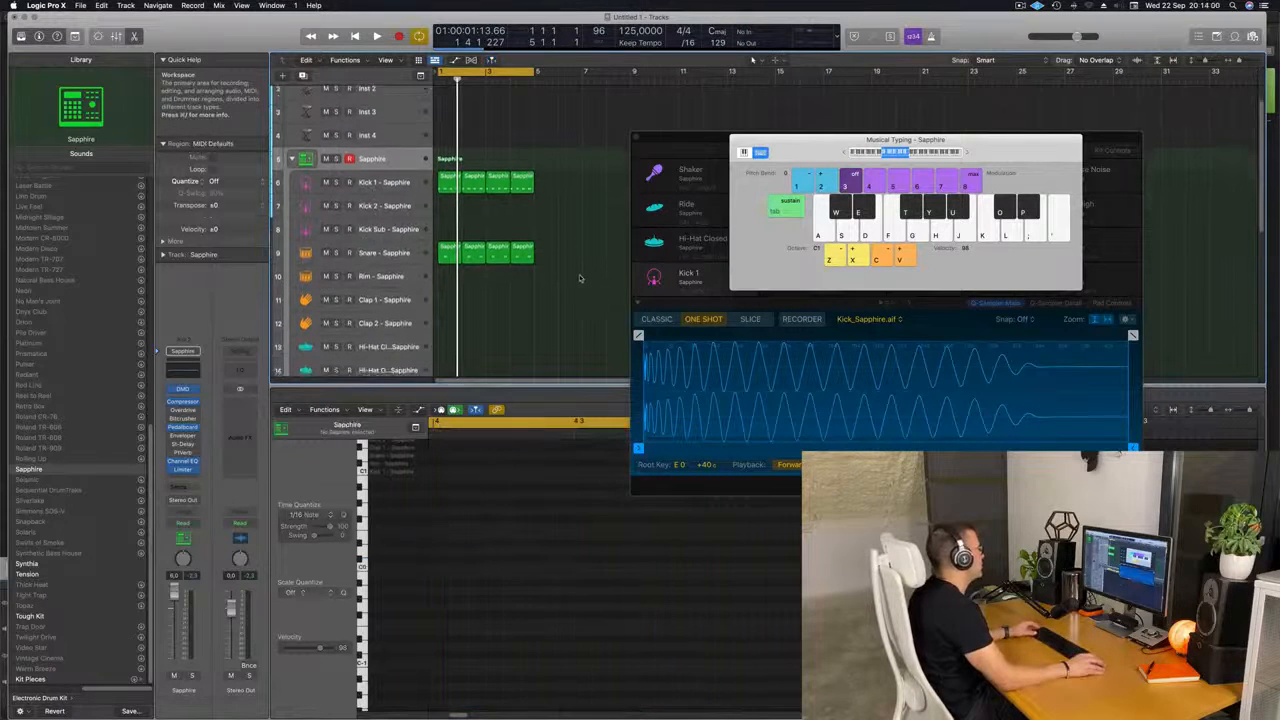
{"action": "left_click", "coordinate": [458, 165]}
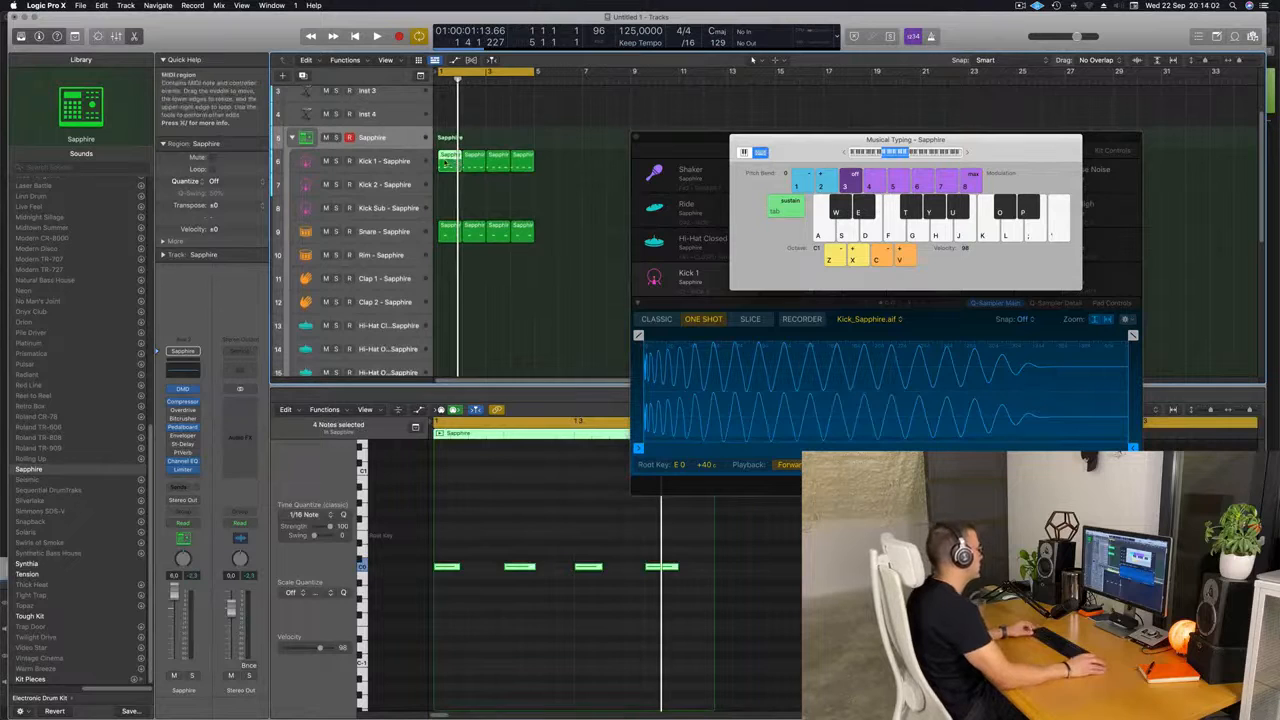
{"action": "left_click_drag", "start_coordinate": [451, 161], "coordinate": [455, 336]}
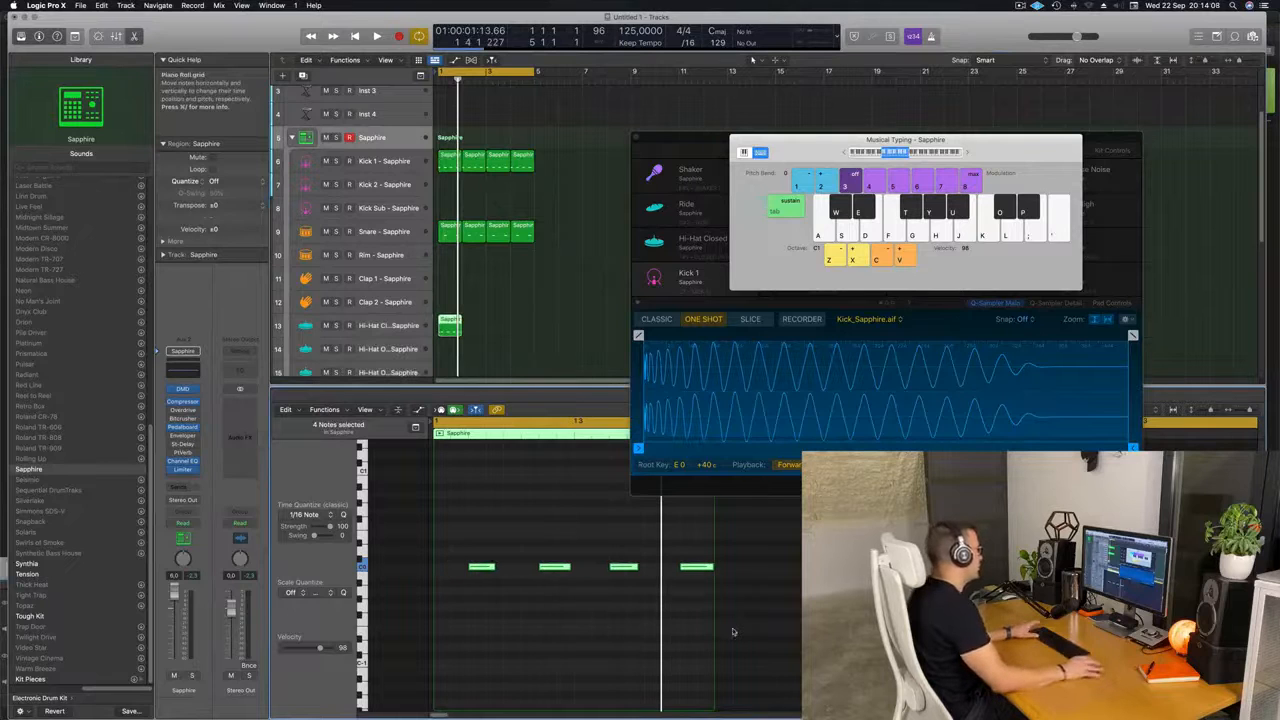
Raise the four off-beat hi-hat notes to C3 and play the pattern.
{"action": "key", "text": "space"}
{"action": "left_click", "coordinate": [453, 328]}
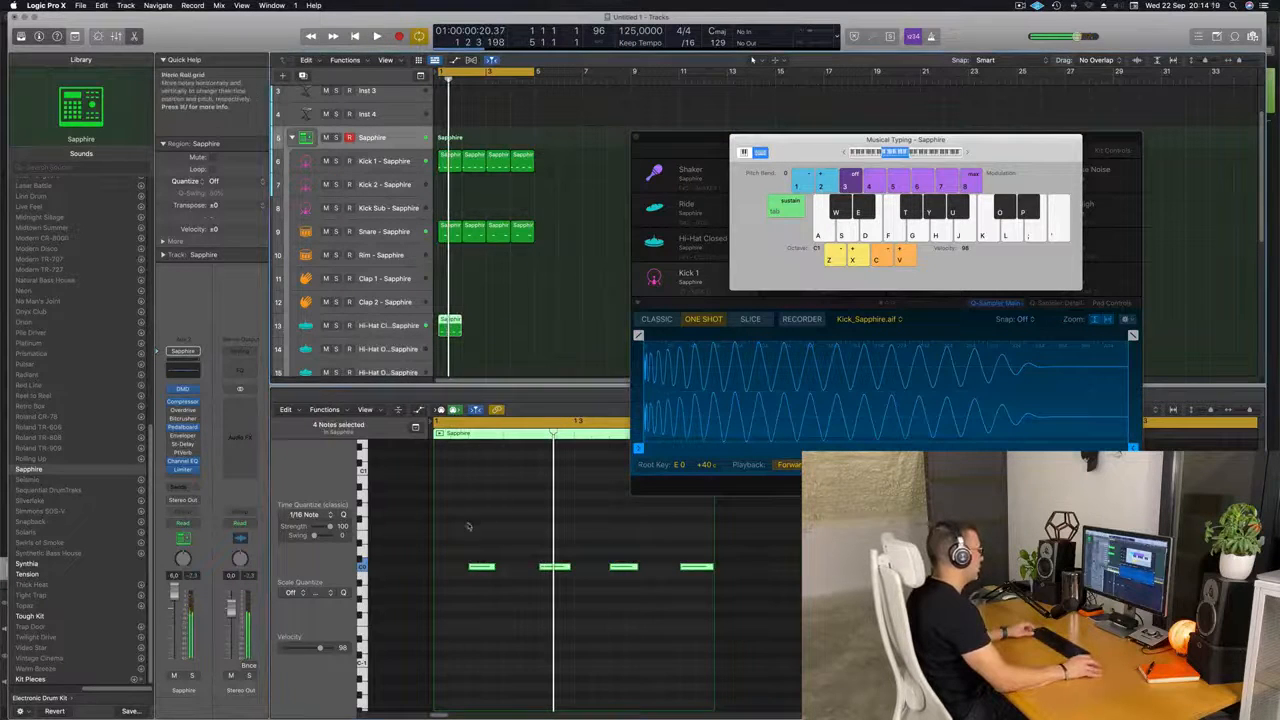
{"action": "left_click_drag", "start_coordinate": [469, 527], "coordinate": [717, 667]}
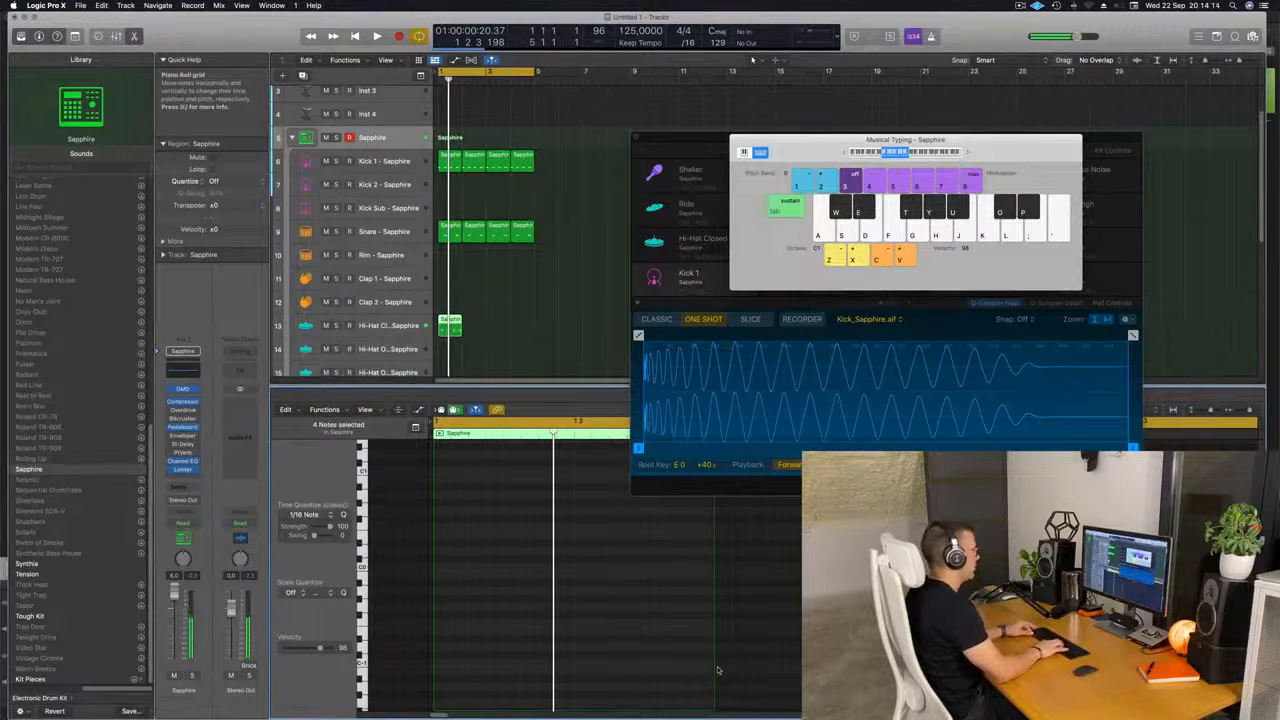
{"action": "key", "text": "space"}
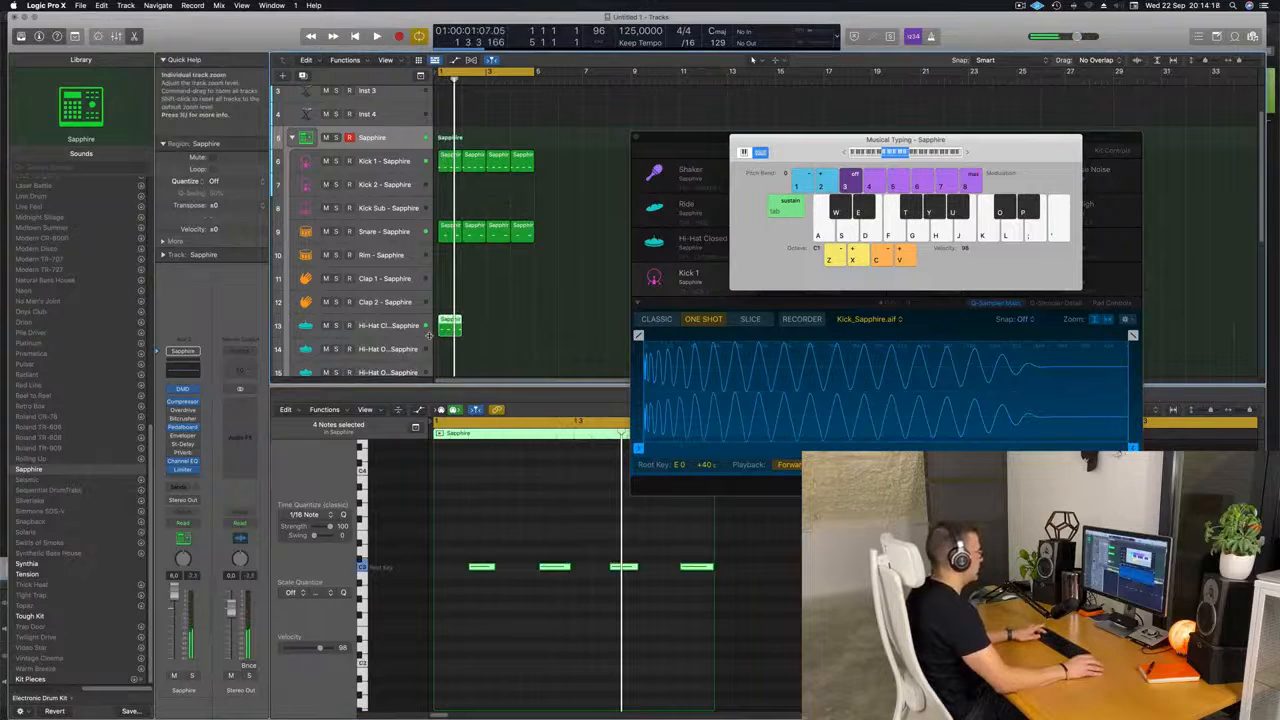
Repeat the Hi-Hat Closed region three times to fill bars 1 to 4.
{"action": "key", "text": "super+r"}
{"action": "key", "text": "super+r"}
{"action": "key", "text": "super+r"}
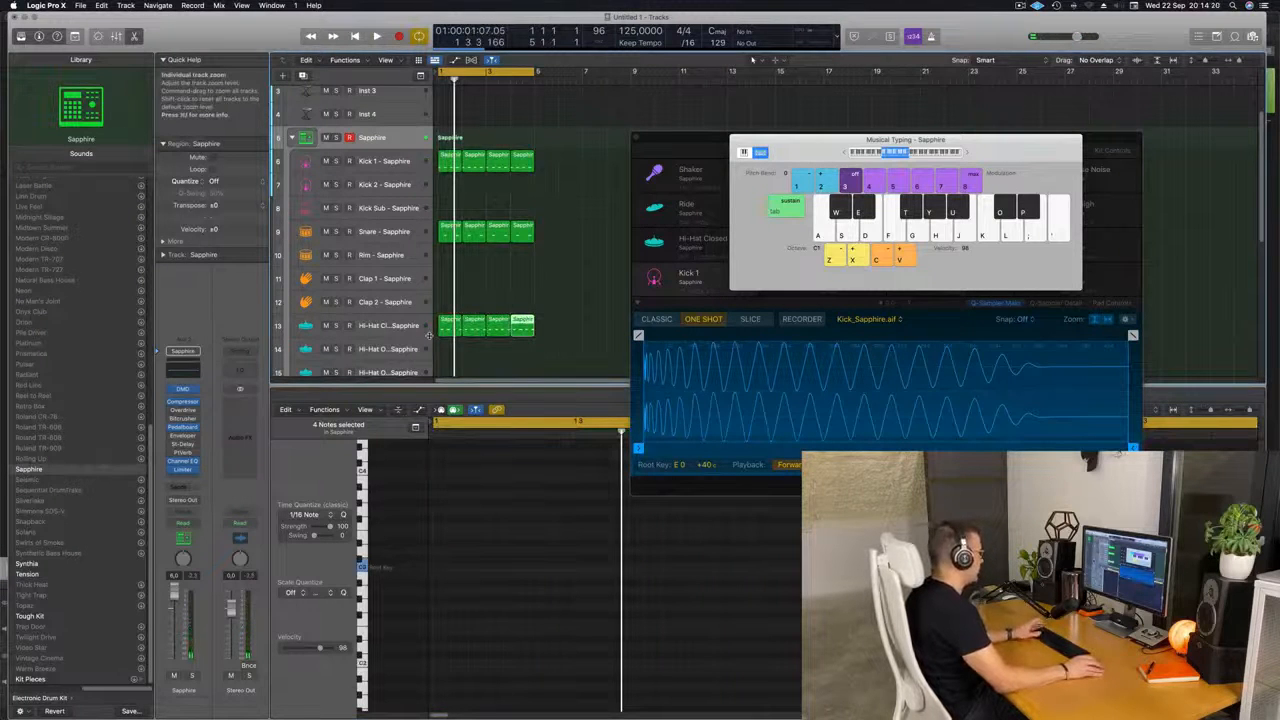
Play the drum loop, close Musical Typing and move the drum kit window clear of the regions.
{"action": "key", "text": "space"}
{"action": "left_click_drag", "start_coordinate": [807, 147], "coordinate": [961, 243]}
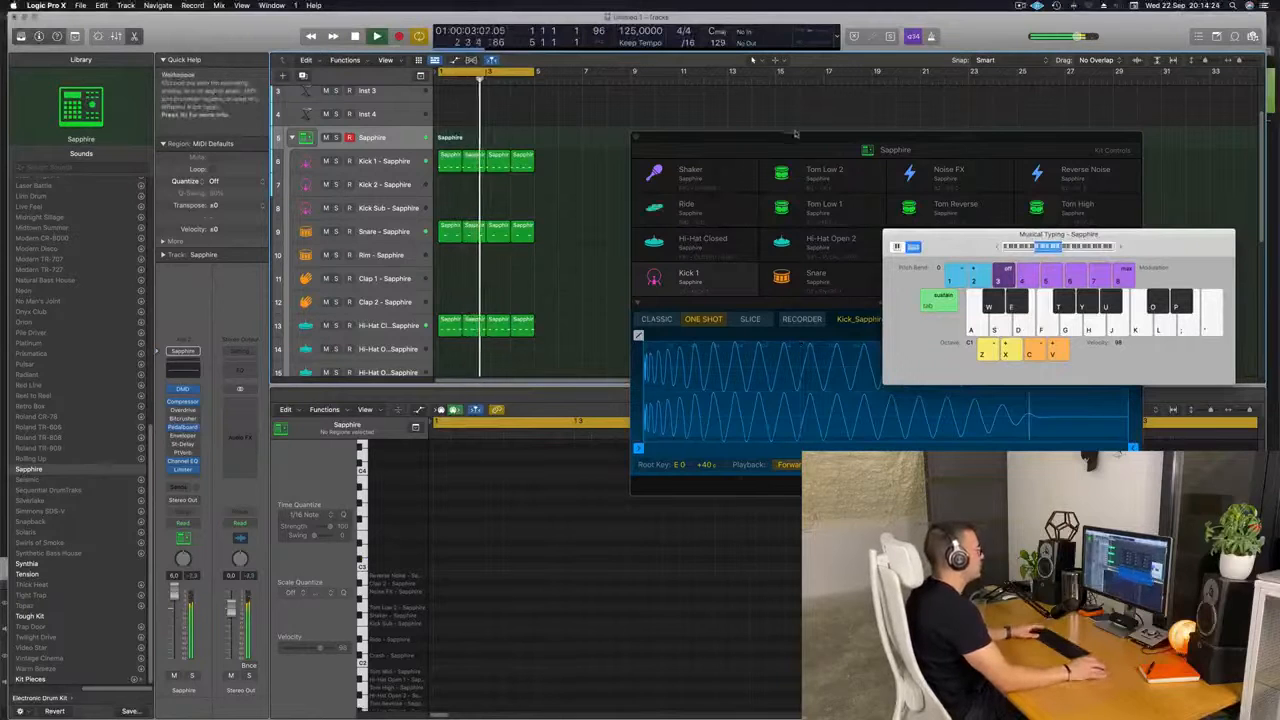
{"action": "left_click_drag", "start_coordinate": [865, 147], "coordinate": [962, 137]}
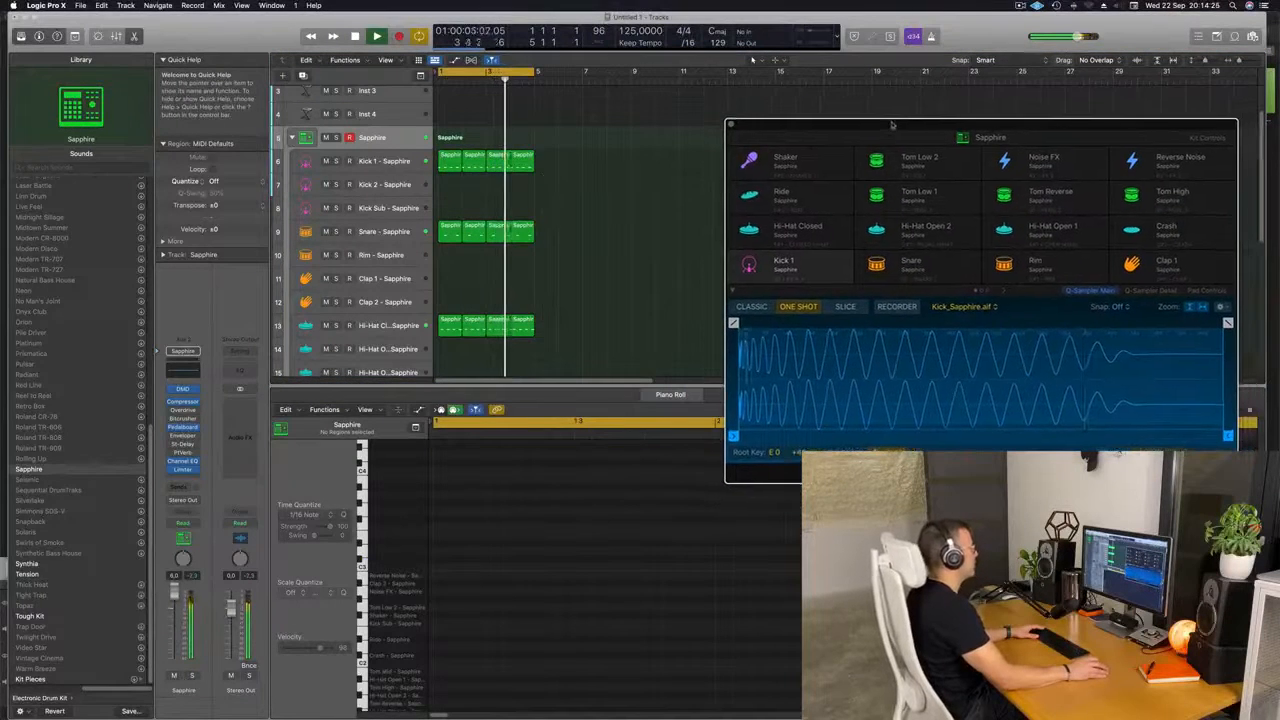
{"action": "scroll", "coordinate": [600, 238], "scroll_direction": "down", "scroll_amount": 5}
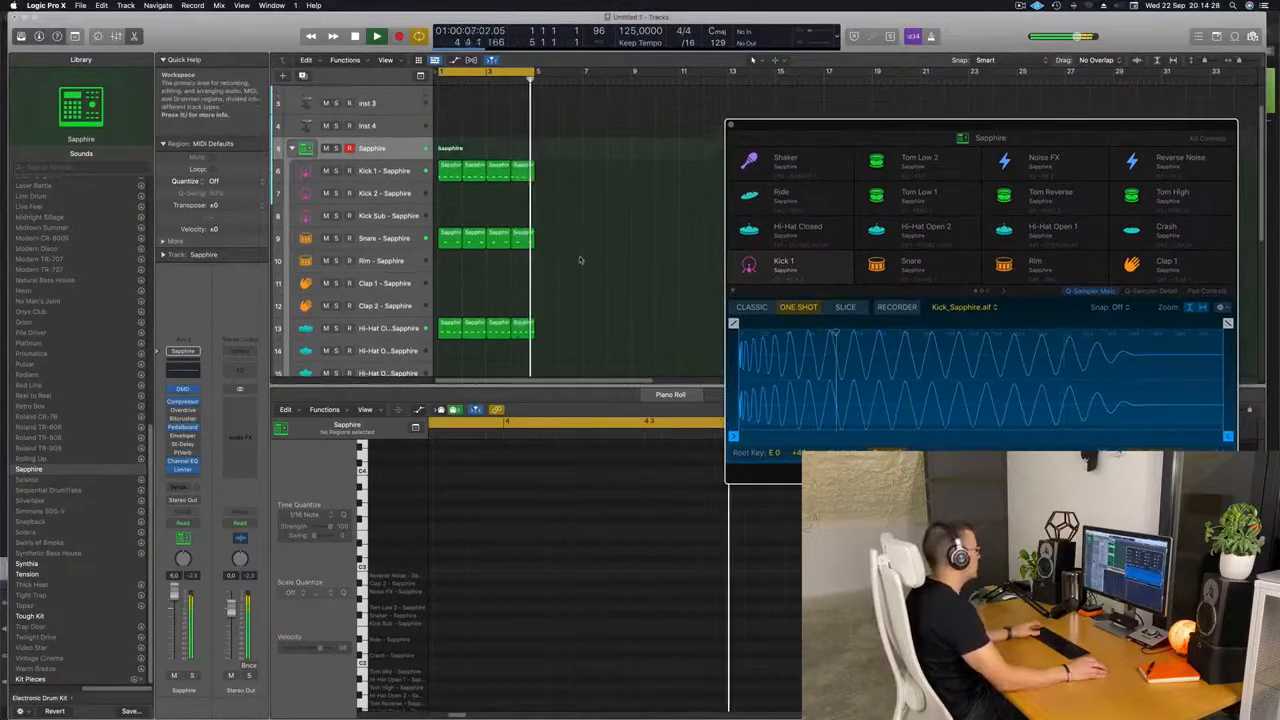
{"action": "scroll", "coordinate": [644, 243], "scroll_direction": "down", "scroll_amount": 3}
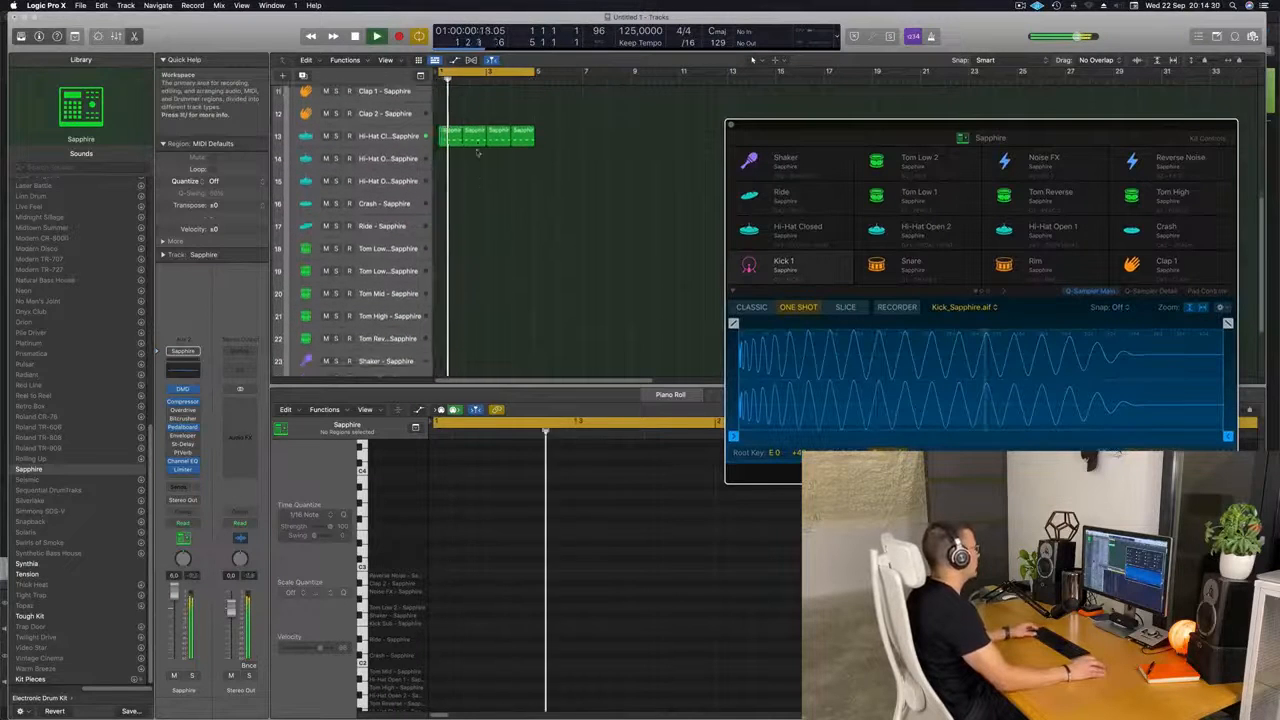
Copy the first Hi-Hat Closed region to the Ride track and shift its four notes onto the beats.
{"action": "left_click", "coordinate": [451, 130]}
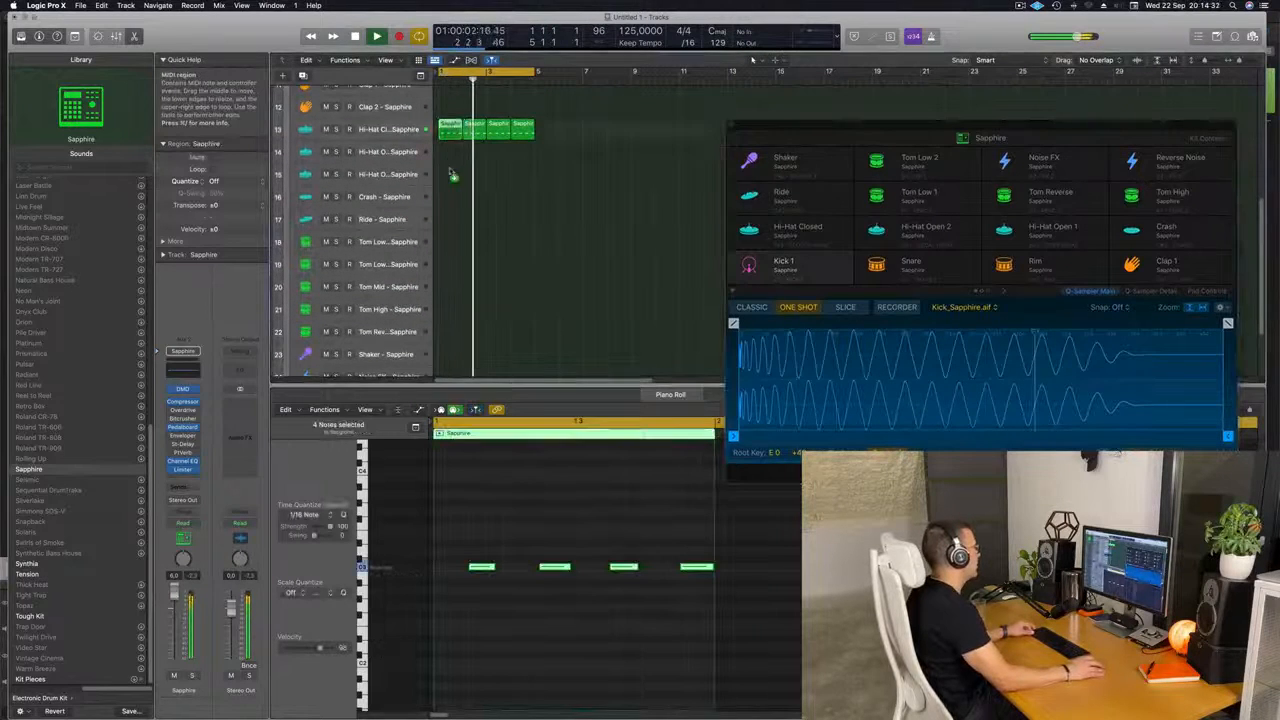
{"action": "left_click_drag", "start_coordinate": [451, 130], "coordinate": [455, 222]}
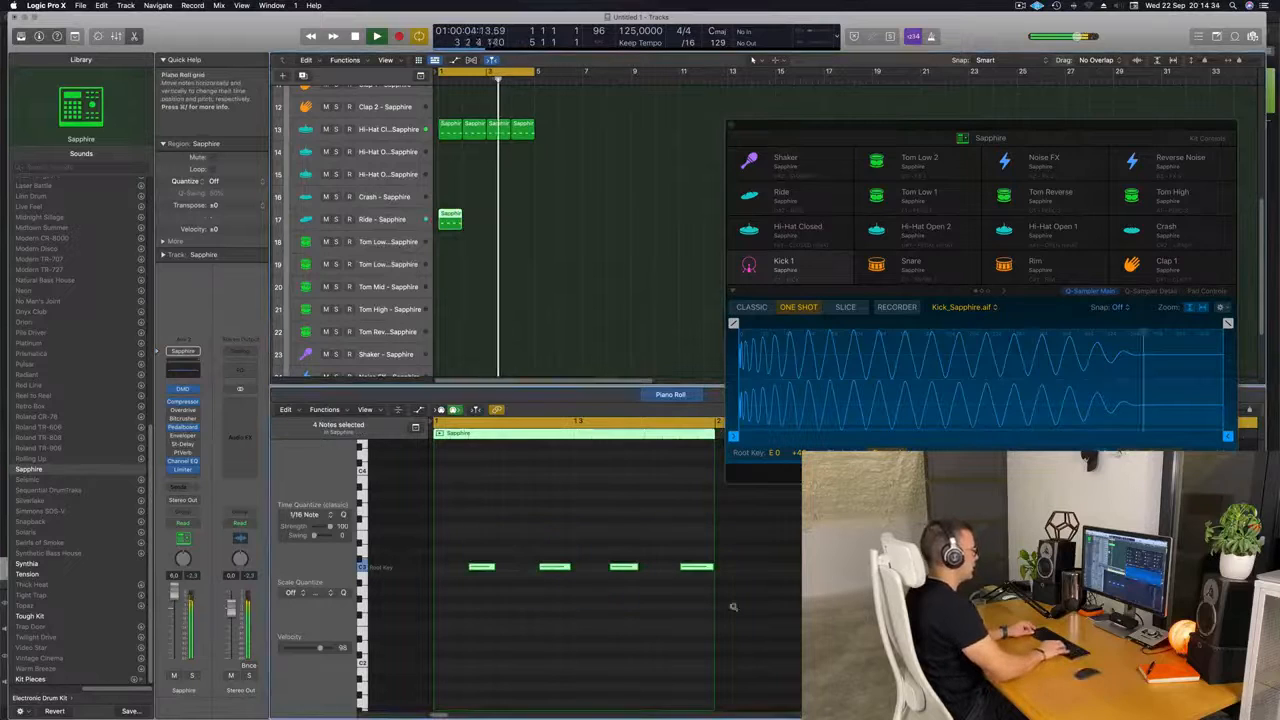
{"action": "key", "text": "space"}
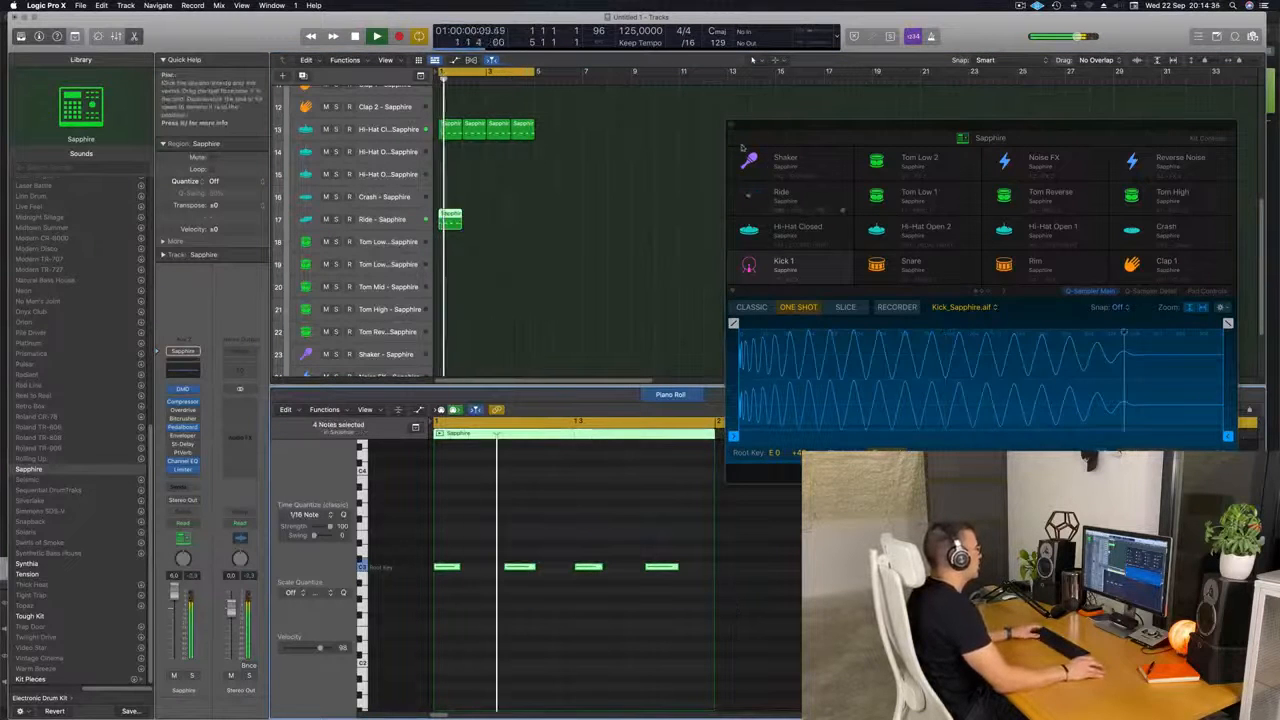
Repeat the Ride region three times to fill bars 1 to 4.
{"action": "left_click", "coordinate": [443, 232]}
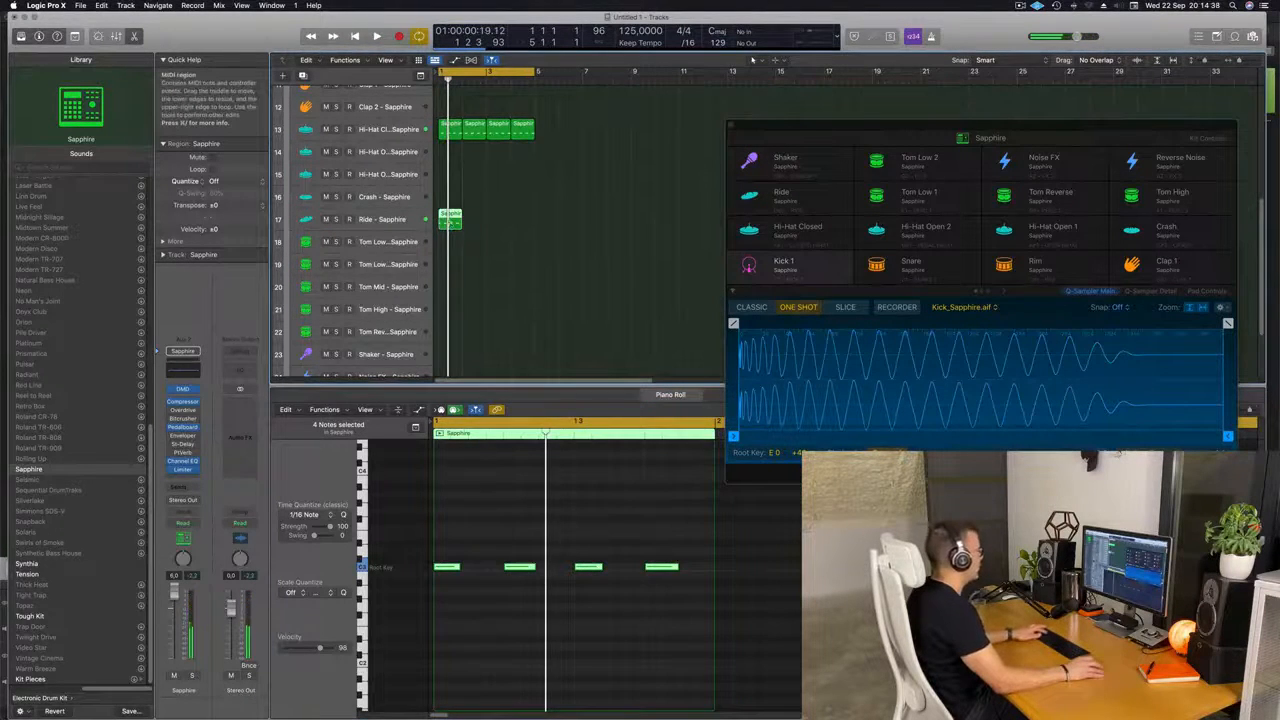
{"action": "key", "text": "super+r"}
{"action": "key", "text": "super+r"}
Show the Ride sample in the drum kit window and pull in its fade-out and end markers while the loop plays.
{"action": "left_click", "coordinate": [420, 214]}
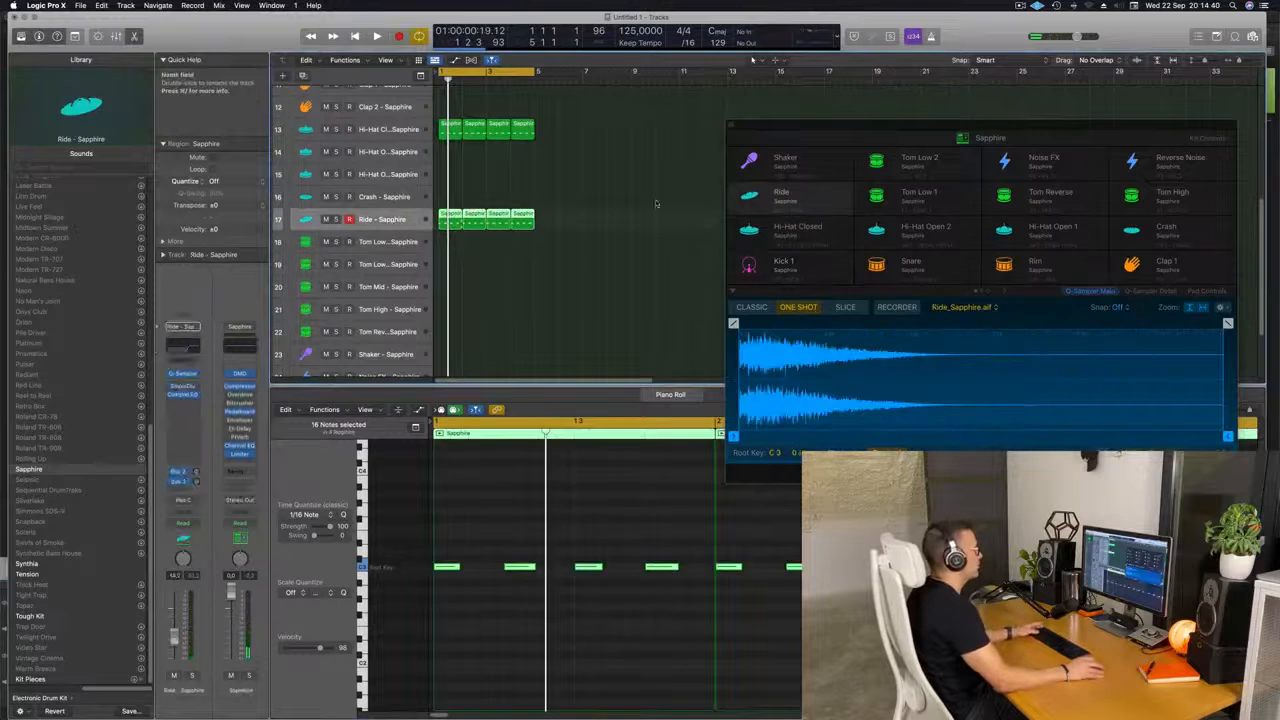
{"action": "key", "text": "space"}
{"action": "left_click_drag", "start_coordinate": [870, 126], "coordinate": [728, 132]}
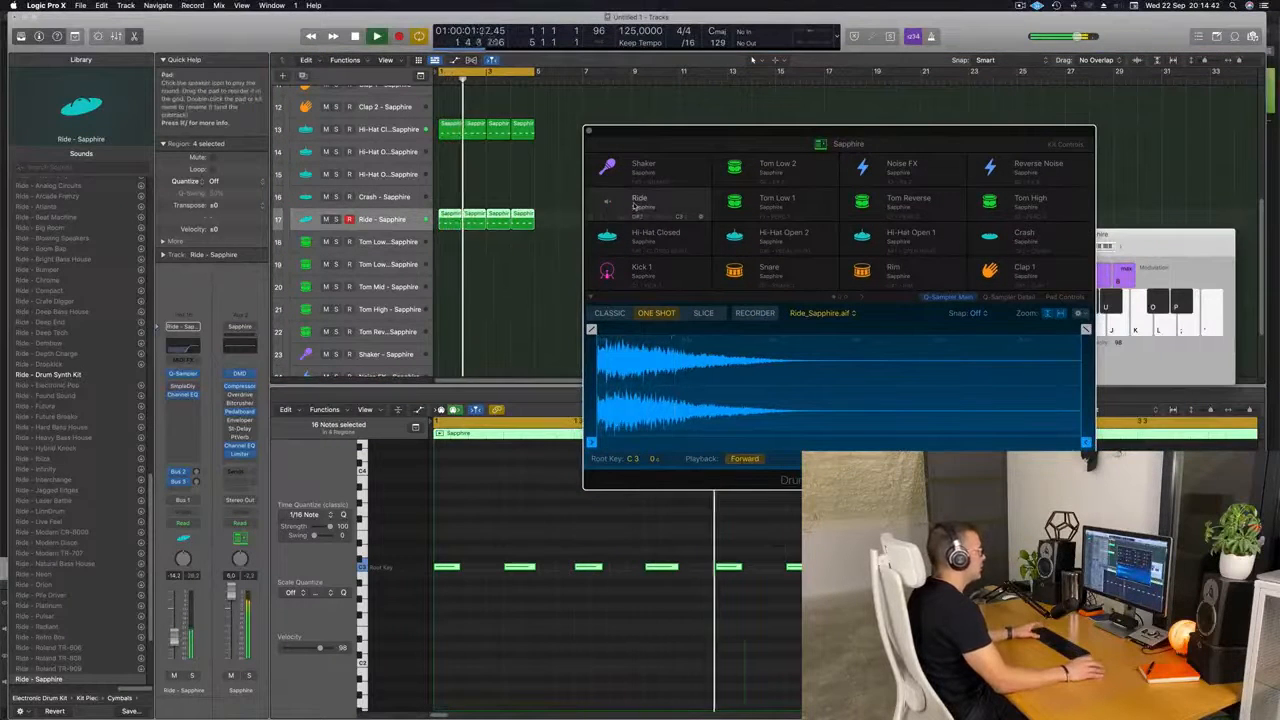
{"action": "left_click_drag", "start_coordinate": [1086, 329], "coordinate": [683, 330]}
{"action": "mouse_move", "coordinate": [1086, 443]}
{"action": "left_mouse_down"}
{"action": "mouse_move", "coordinate": [1030, 447]}
{"action": "mouse_move", "coordinate": [1062, 442]}
{"action": "left_mouse_up"}
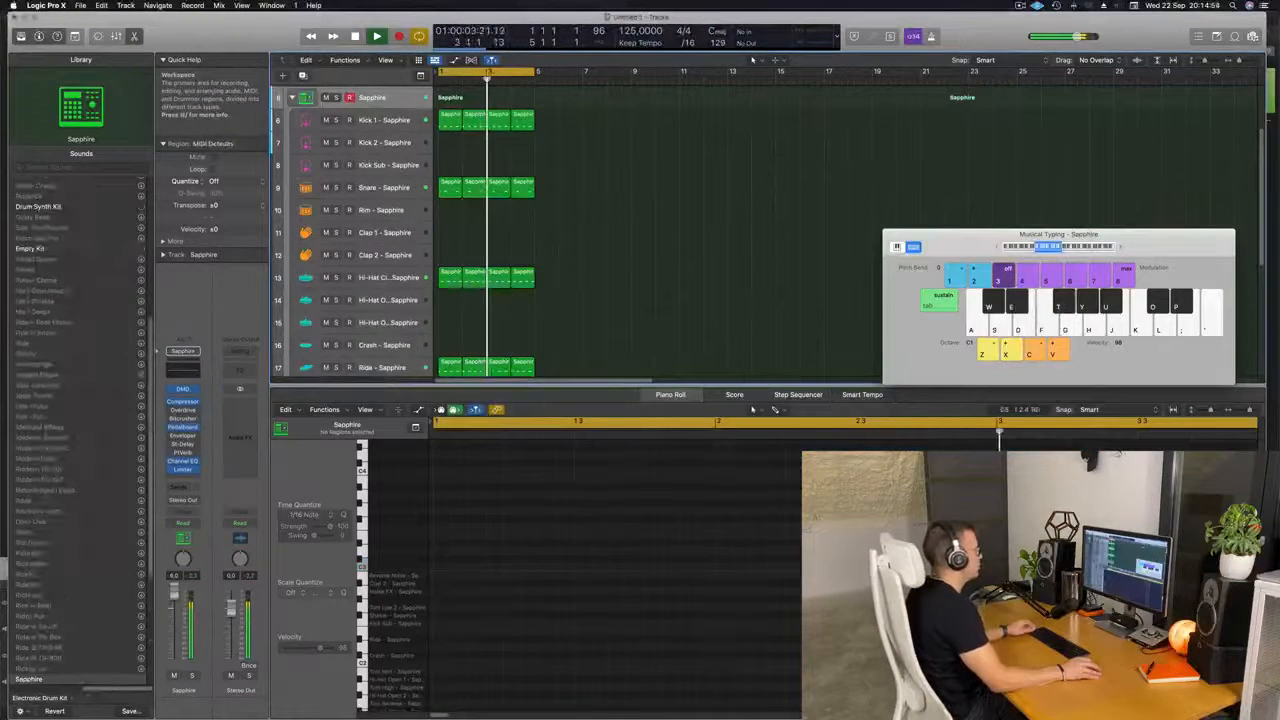
Copy the first Snare region to the Clap 1 track and shift its two notes to beats 1 and 3.
{"action": "scroll", "coordinate": [579, 318], "scroll_direction": "down", "scroll_amount": 4}
{"action": "scroll", "coordinate": [580, 318], "scroll_direction": "up", "scroll_amount": 3}
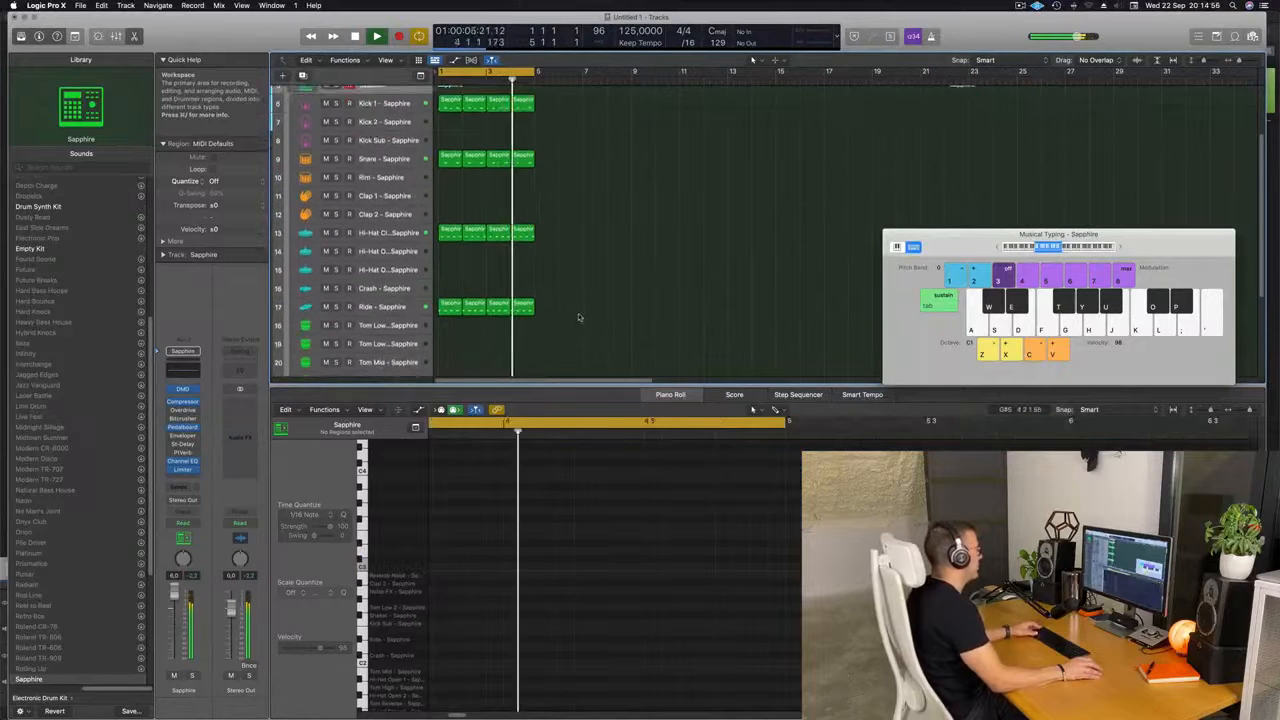
{"action": "scroll", "coordinate": [618, 304], "scroll_direction": "down", "scroll_amount": 5}
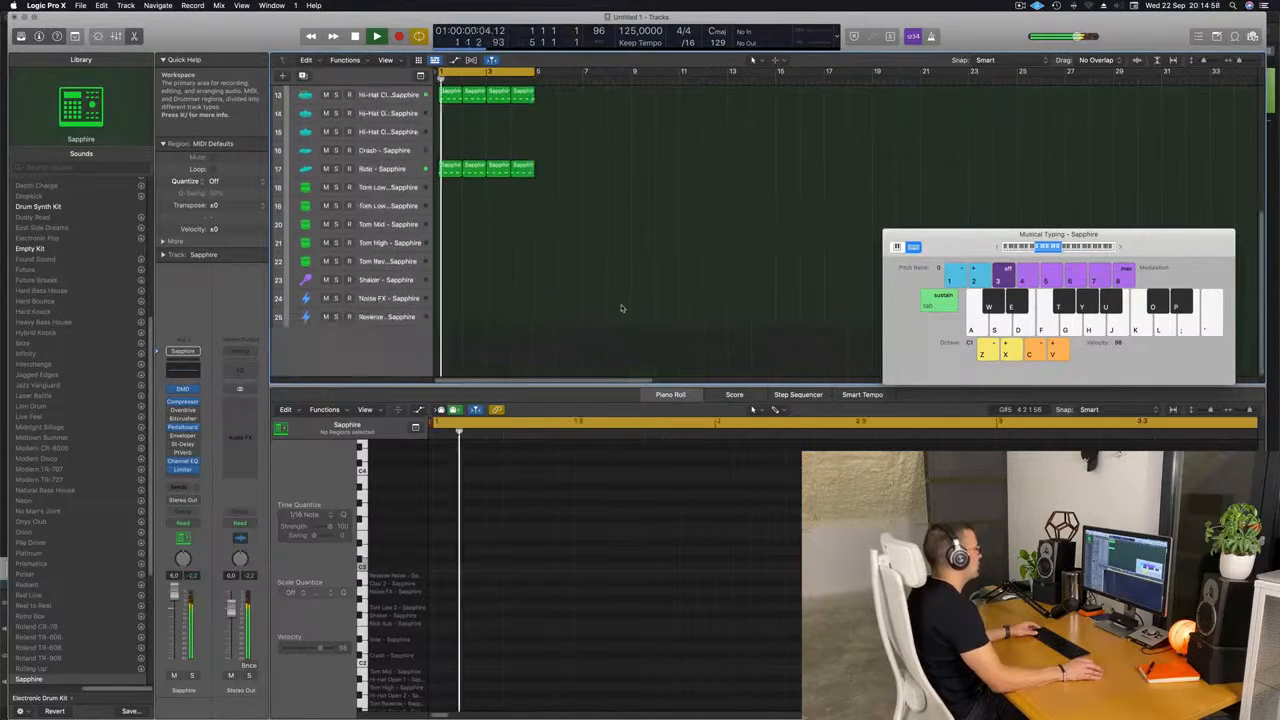
{"action": "scroll", "coordinate": [617, 297], "scroll_direction": "up", "scroll_amount": 7}
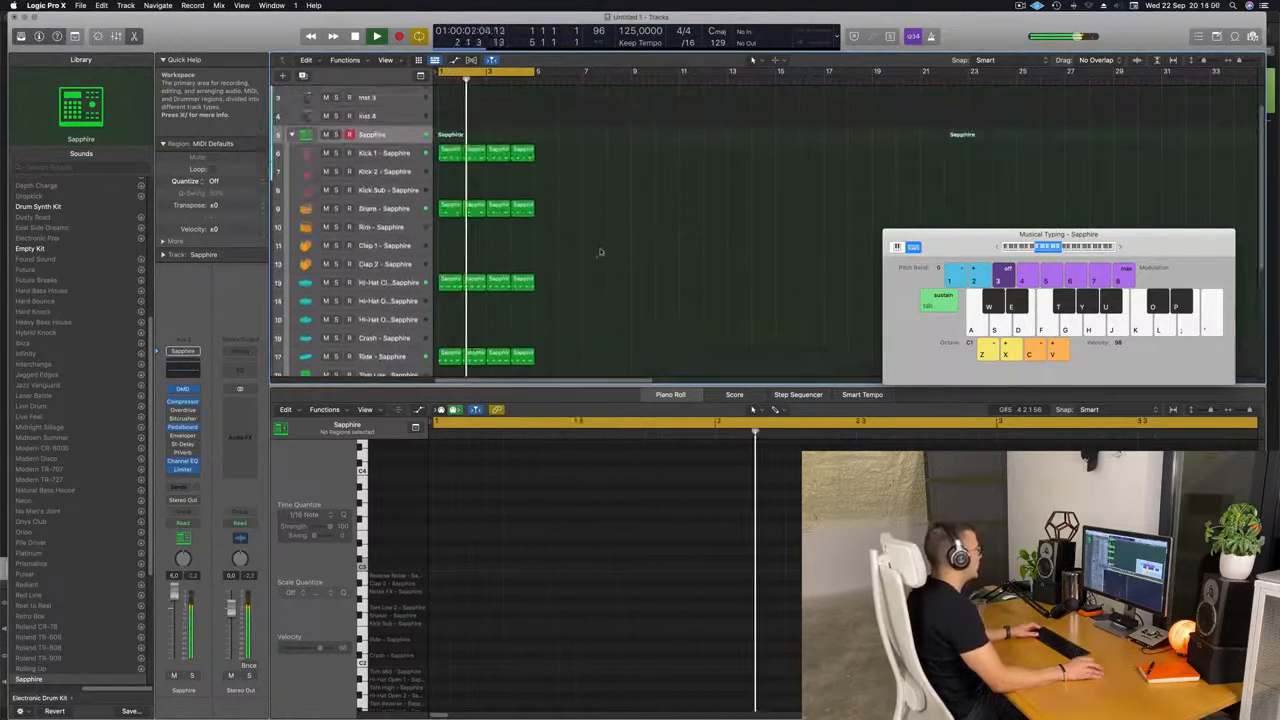
{"action": "left_click", "coordinate": [446, 288]}
{"action": "left_click", "coordinate": [447, 213]}
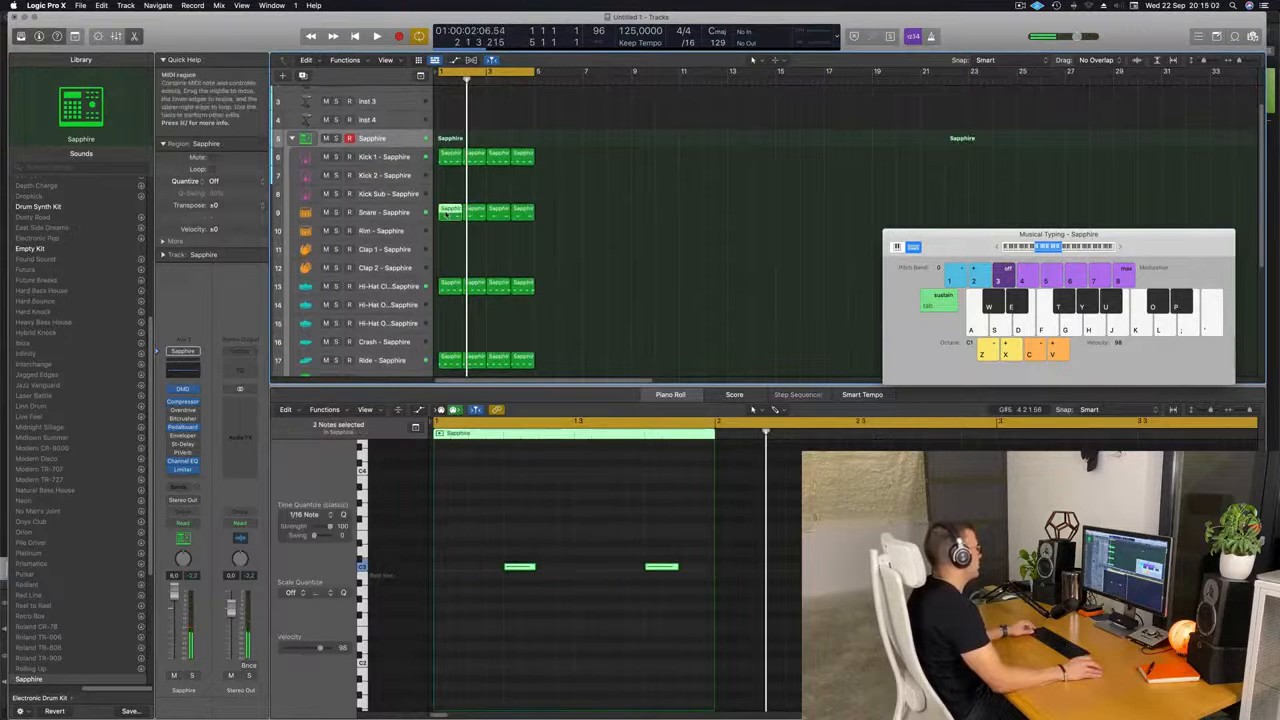
{"action": "left_click_drag", "start_coordinate": [448, 214], "coordinate": [450, 250]}
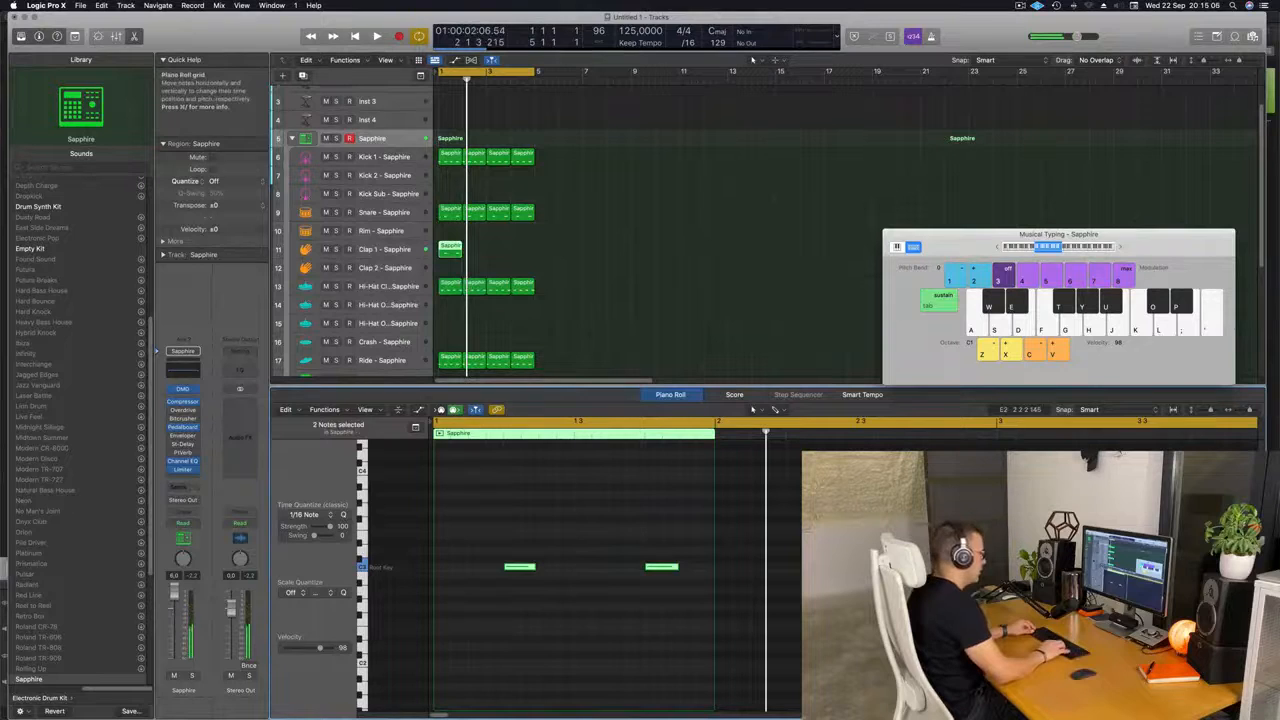
{"action": "key", "text": "space"}
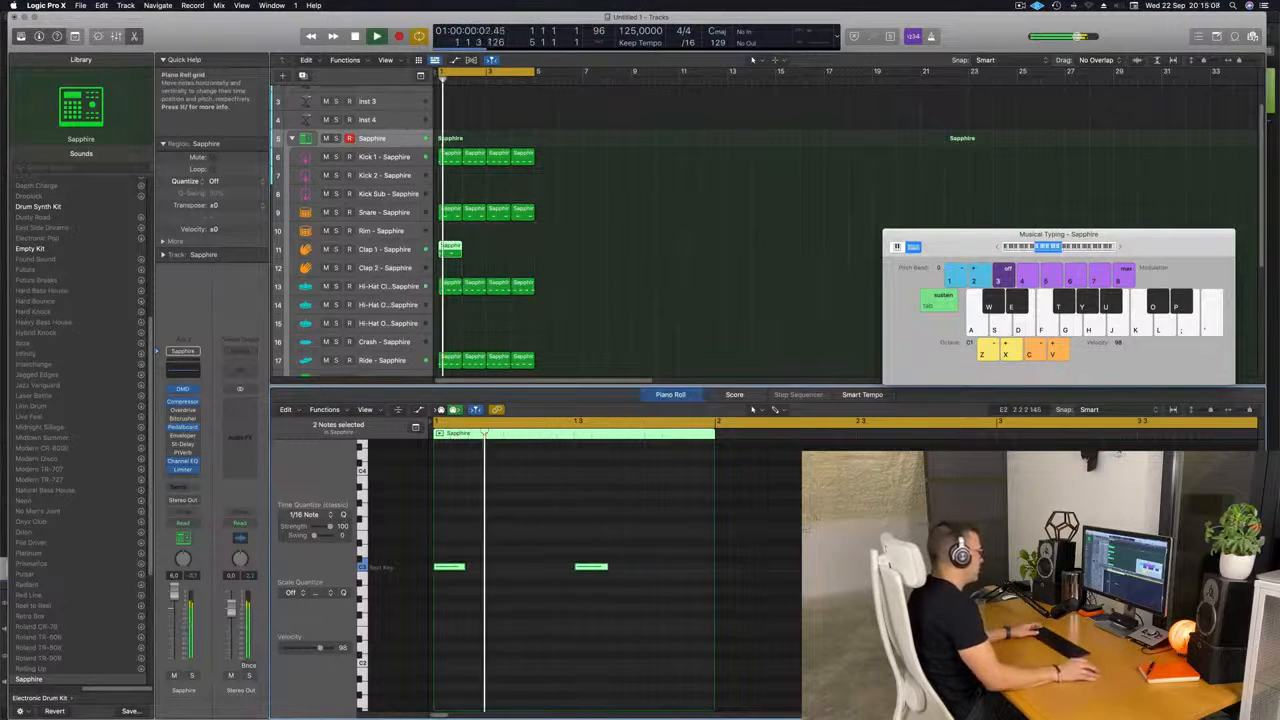
Delete the beat 3 note from the Clap 1 region.
{"action": "left_click_drag", "start_coordinate": [634, 533], "coordinate": [444, 596]}
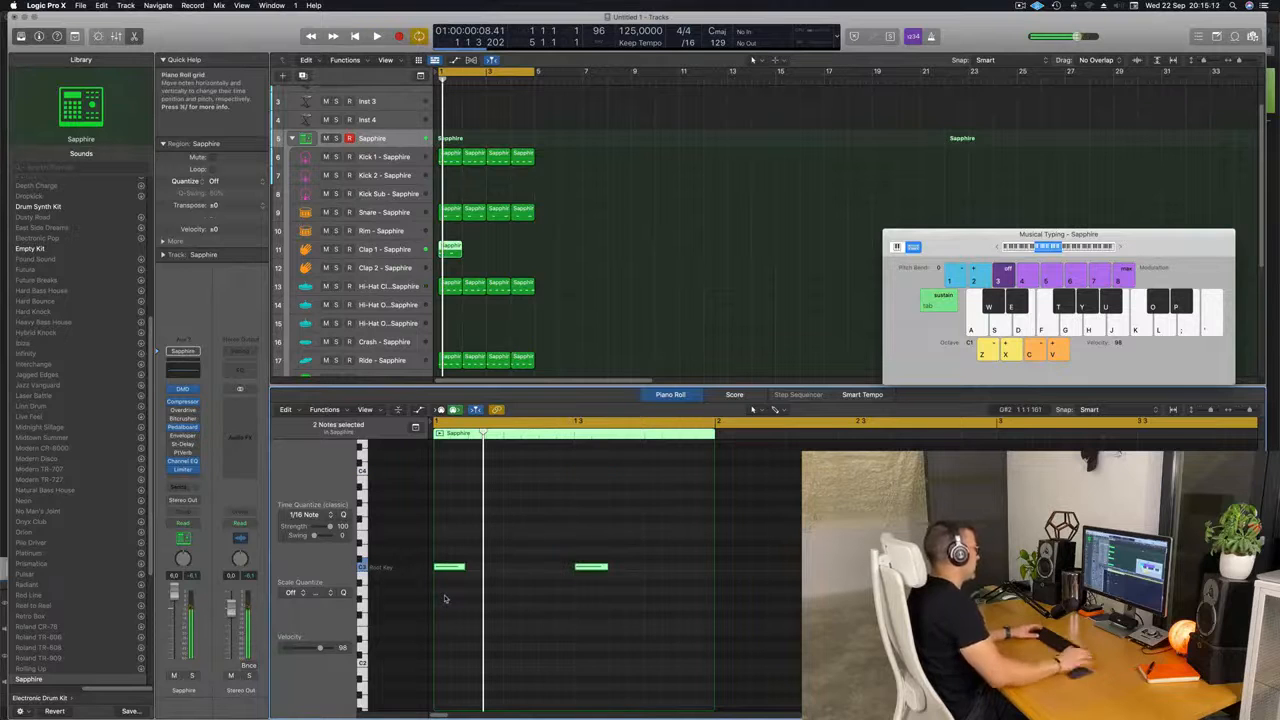
{"action": "key", "text": "space"}
{"action": "key", "text": "space"}
{"action": "key", "text": "space"}
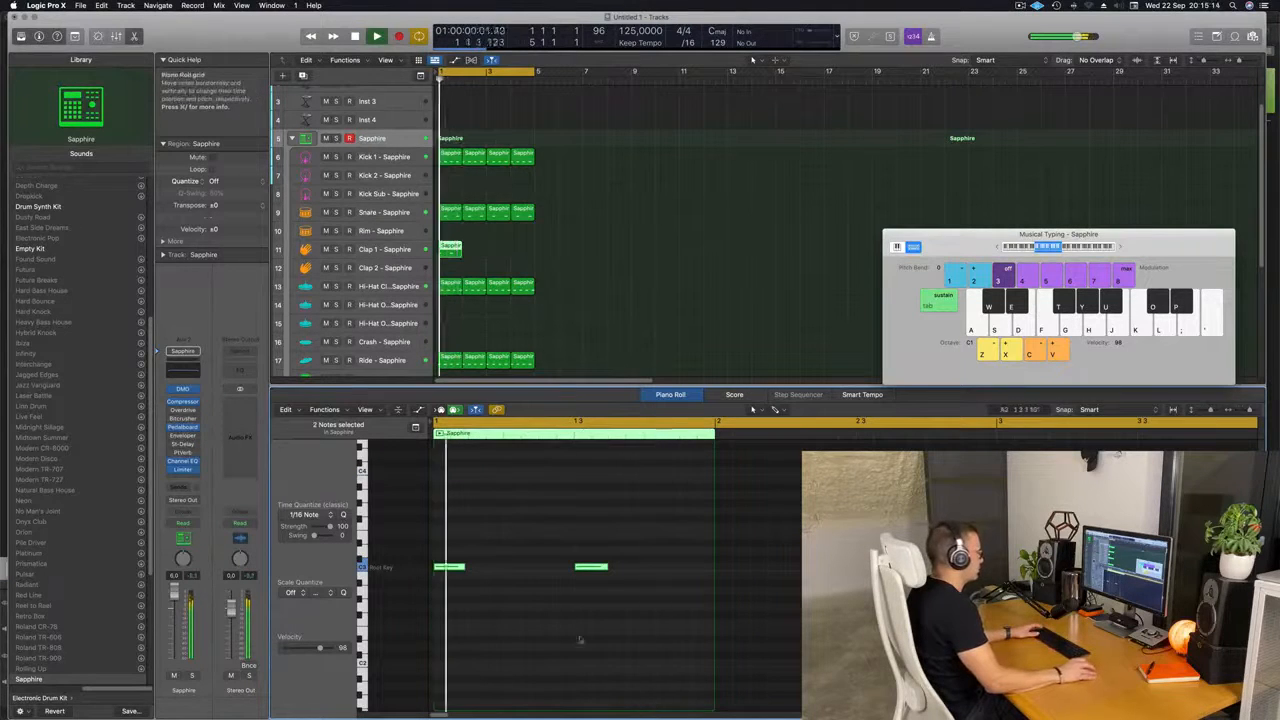
{"action": "left_click_drag", "start_coordinate": [616, 530], "coordinate": [586, 580]}
{"action": "key", "text": "Delete"}
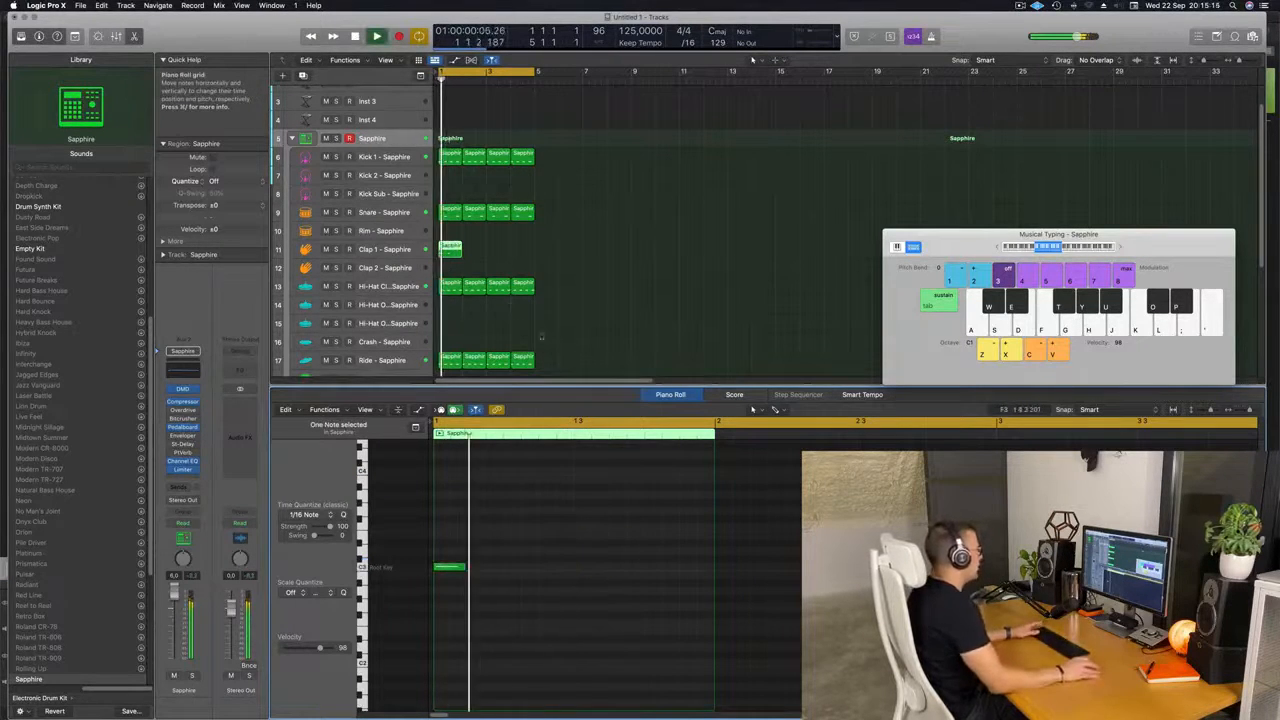
Move the clap region to the Clap 2 track and repeat it three times to fill bars 1 to 4.
{"action": "key", "text": "space"}
{"action": "left_click_drag", "start_coordinate": [455, 246], "coordinate": [454, 268]}
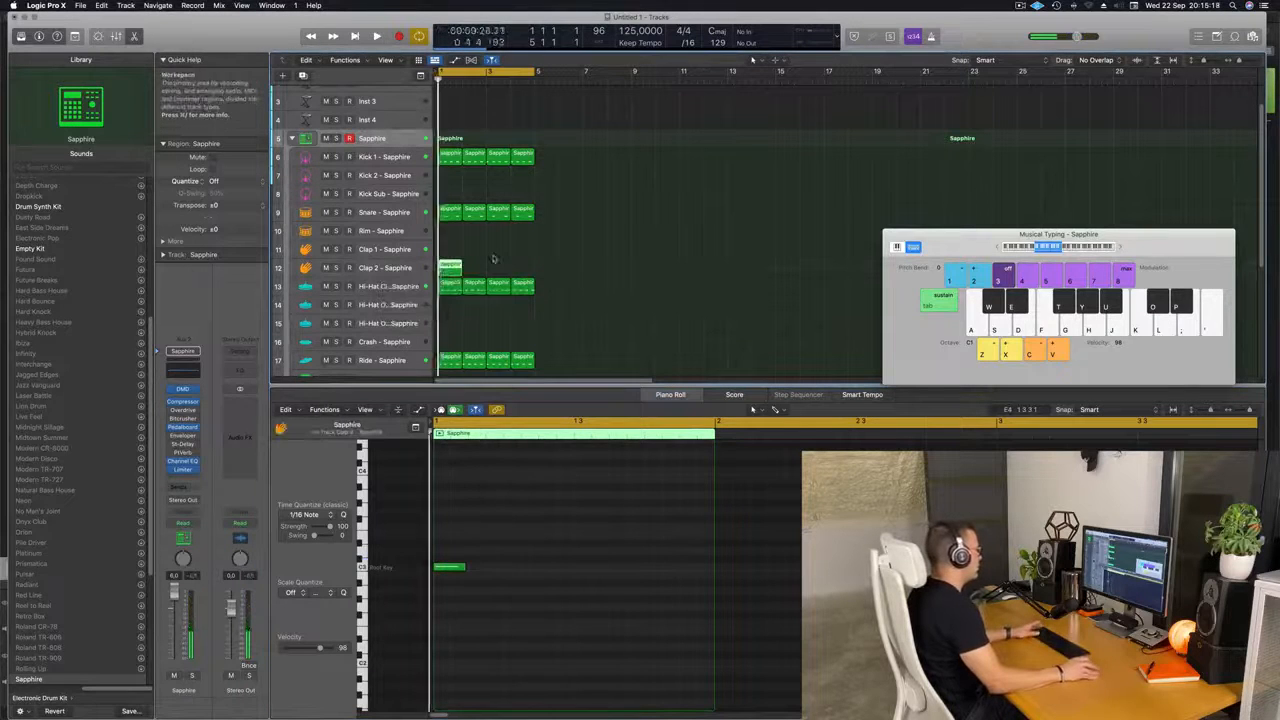
{"action": "key", "text": "space"}
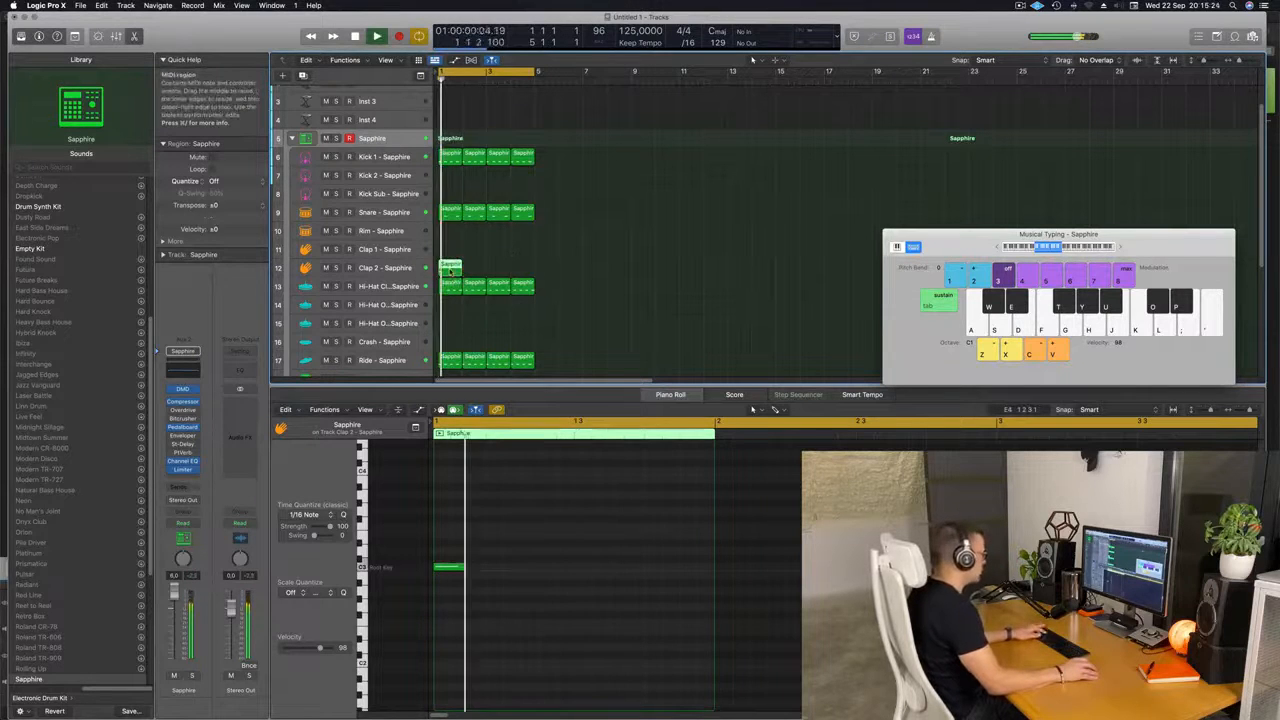
{"action": "key", "text": "super+r"}
{"action": "key", "text": "super+r"}
{"action": "key", "text": "super+r"}
Adjust the Clap 2 track's Bus 2 reverb and Bus 3 delay sends and bypass its SilverVerb effect.
{"action": "left_click", "coordinate": [385, 268]}
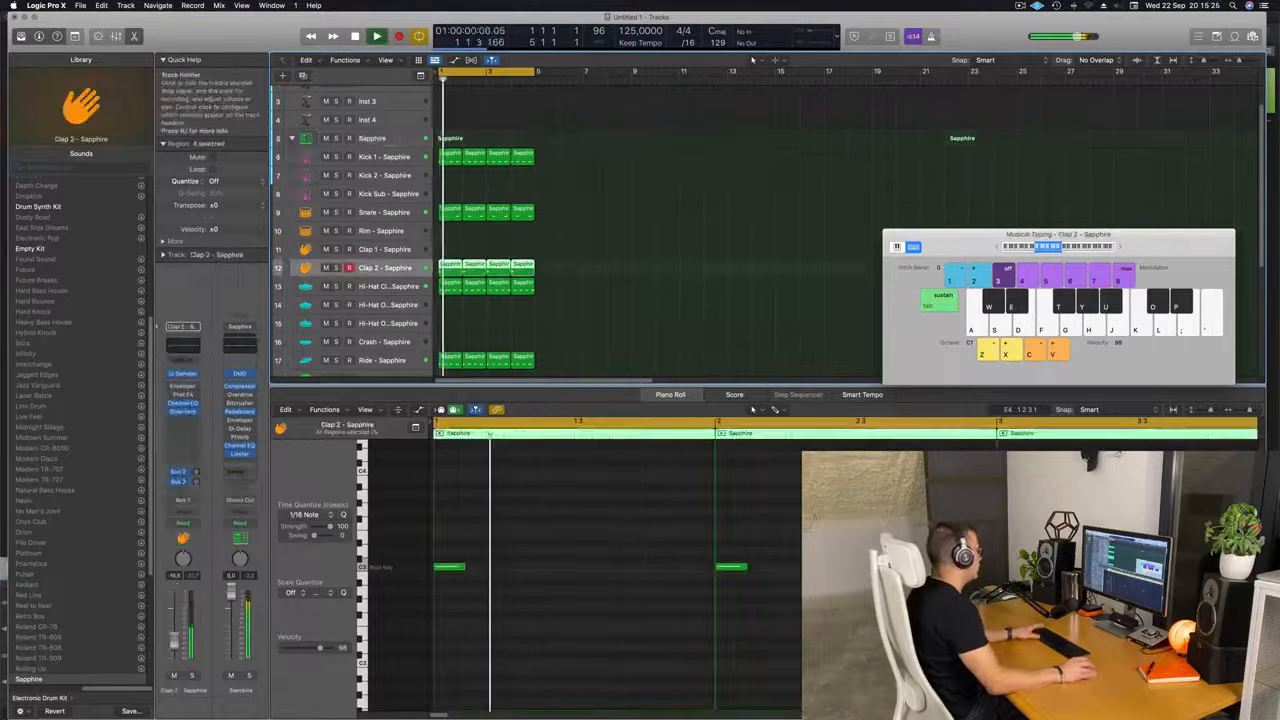
{"action": "left_click", "coordinate": [196, 473]}
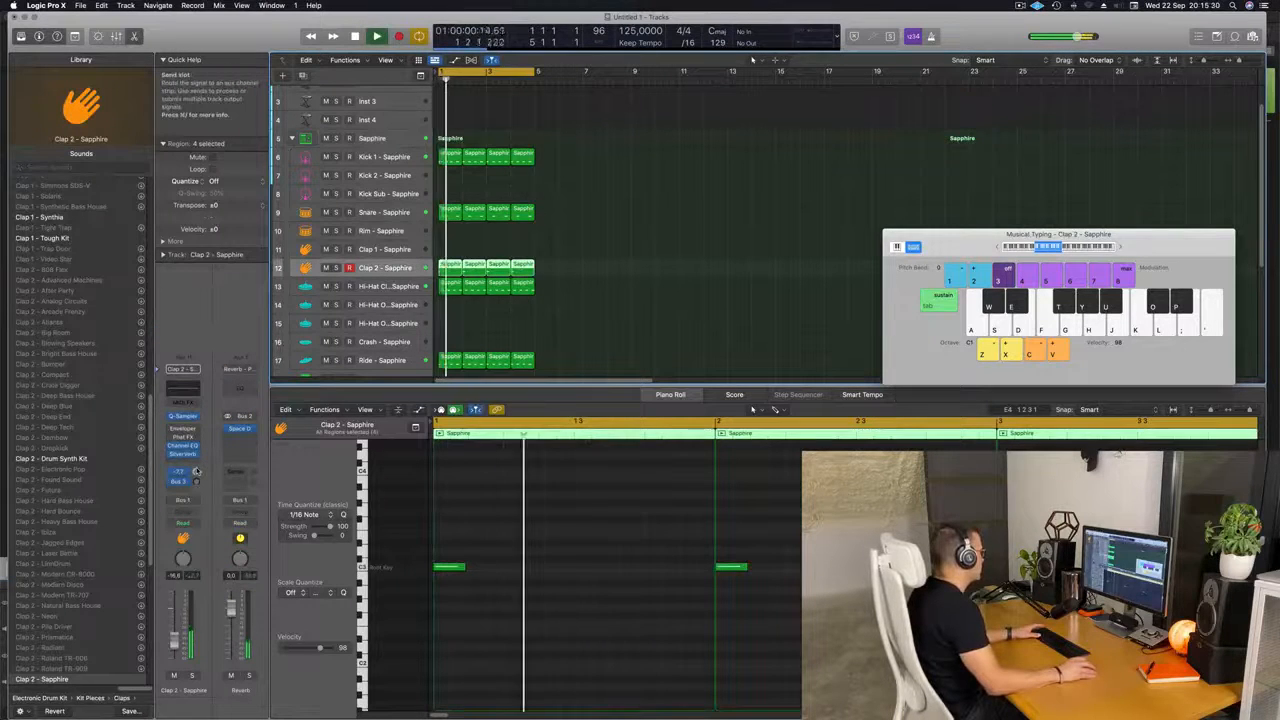
{"action": "key", "text": "Return"}
{"action": "left_click", "coordinate": [196, 482]}
{"action": "key", "text": "Return"}
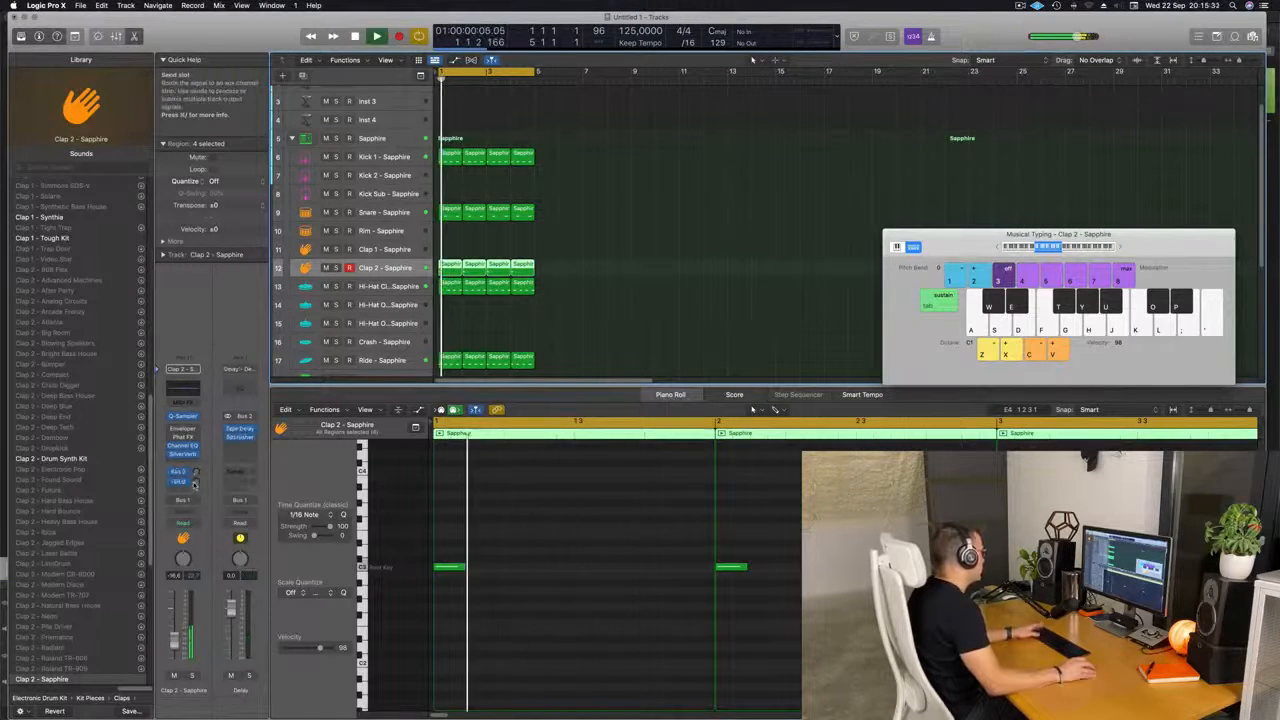
{"action": "key", "text": "Return"}
{"action": "key", "text": "Return"}
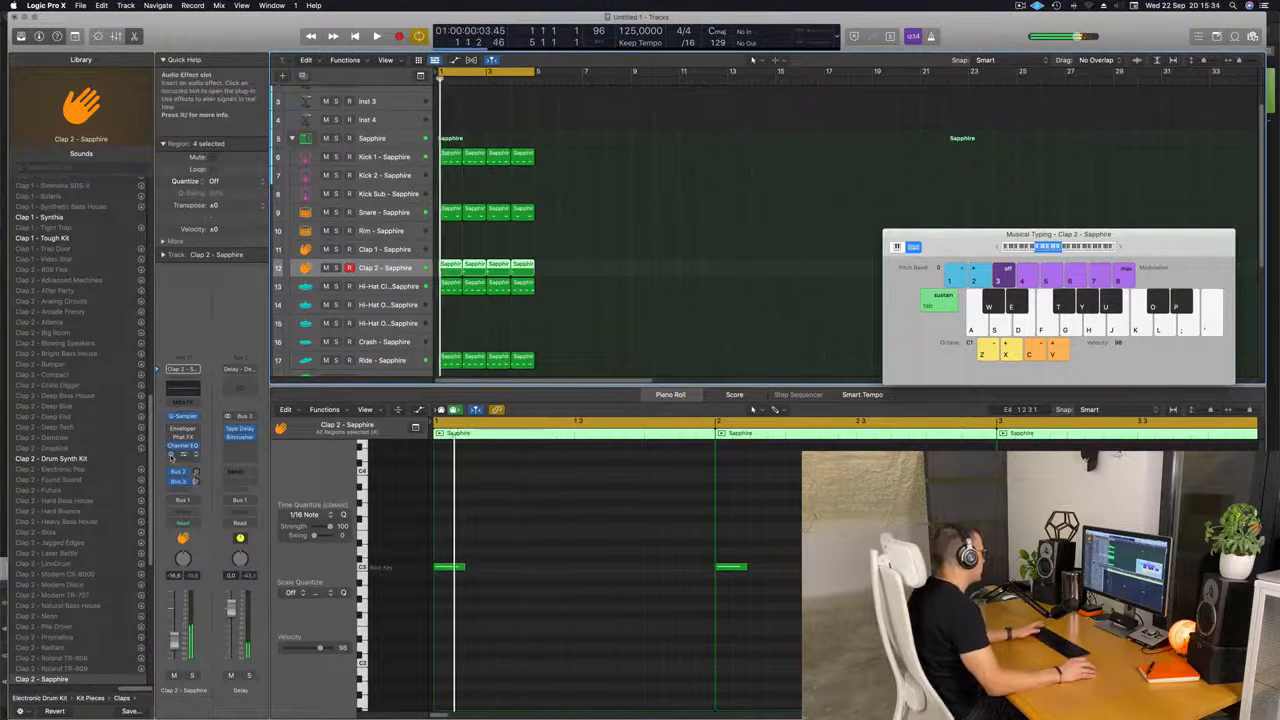
{"action": "key", "text": "Return"}
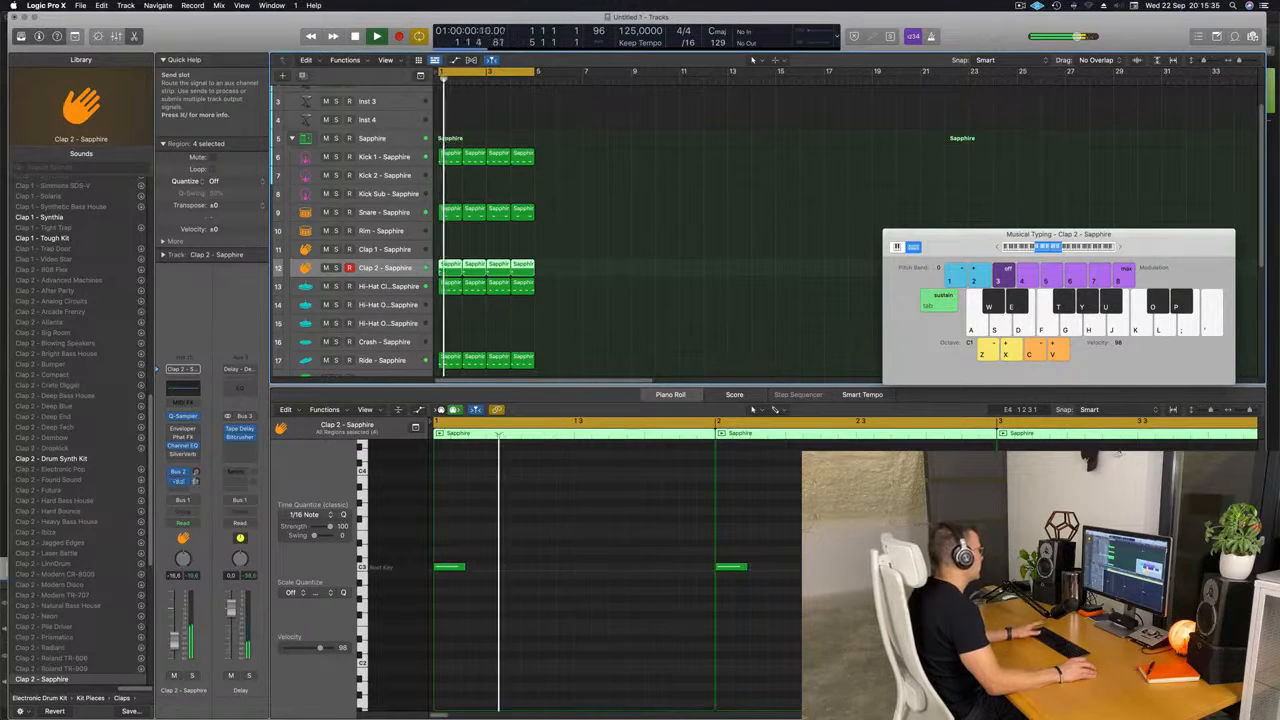
{"action": "left_click", "coordinate": [540, 323]}
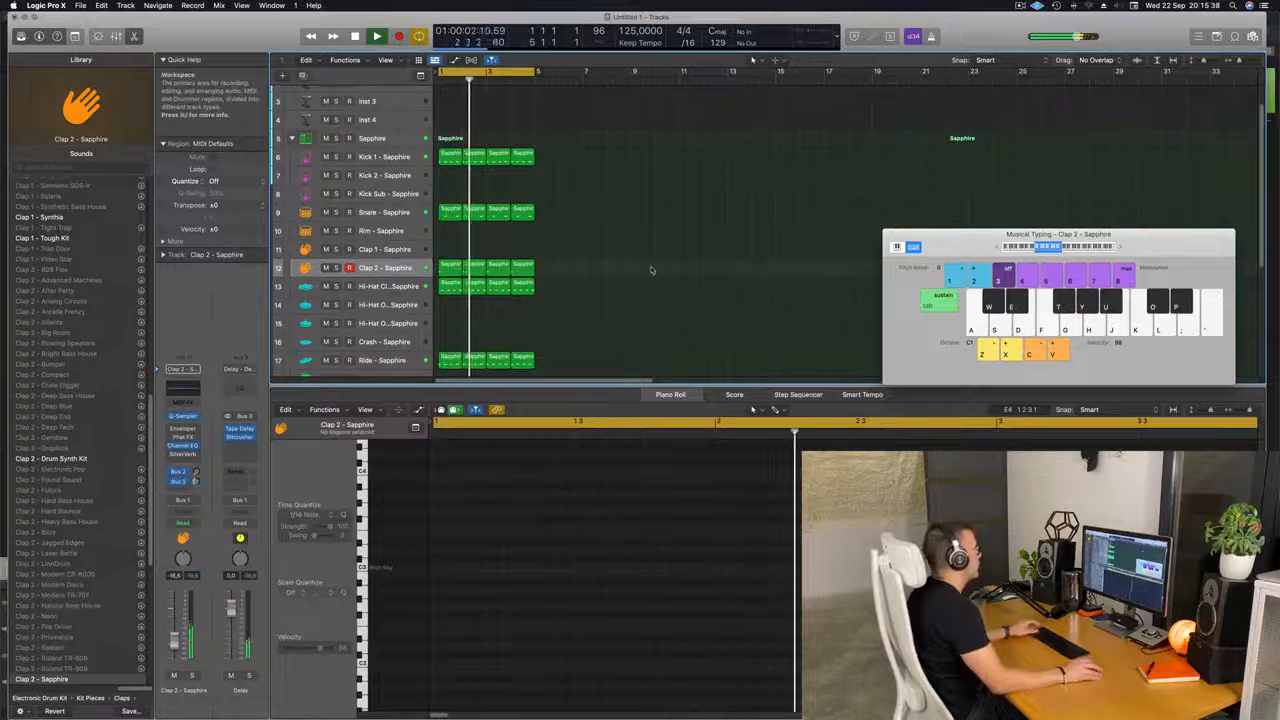
Delete the Clap 2 regions in bars 2 and 4.
{"action": "key", "text": "space"}
{"action": "scroll", "coordinate": [476, 211], "scroll_direction": "down", "scroll_amount": 3}
{"action": "left_click", "coordinate": [477, 228]}
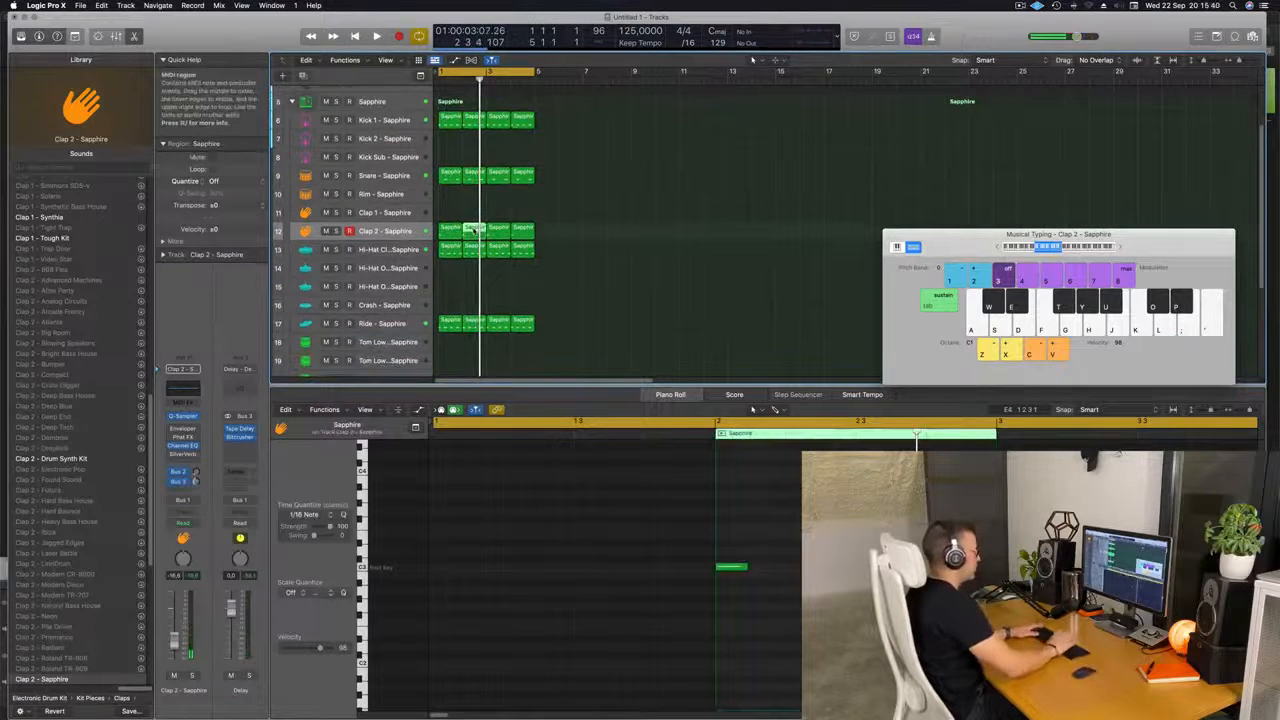
{"action": "key", "text": "Delete"}
{"action": "key", "text": "space"}
{"action": "left_click", "coordinate": [524, 230]}
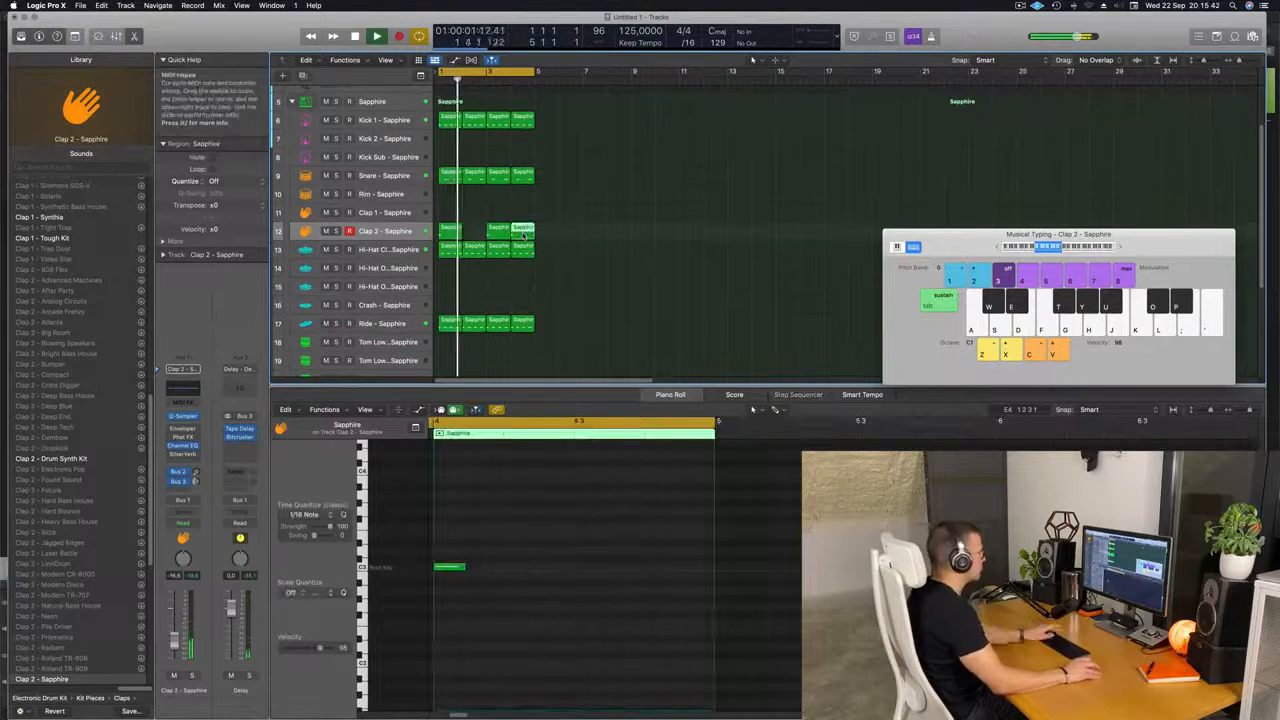
{"action": "key", "text": "Delete"}
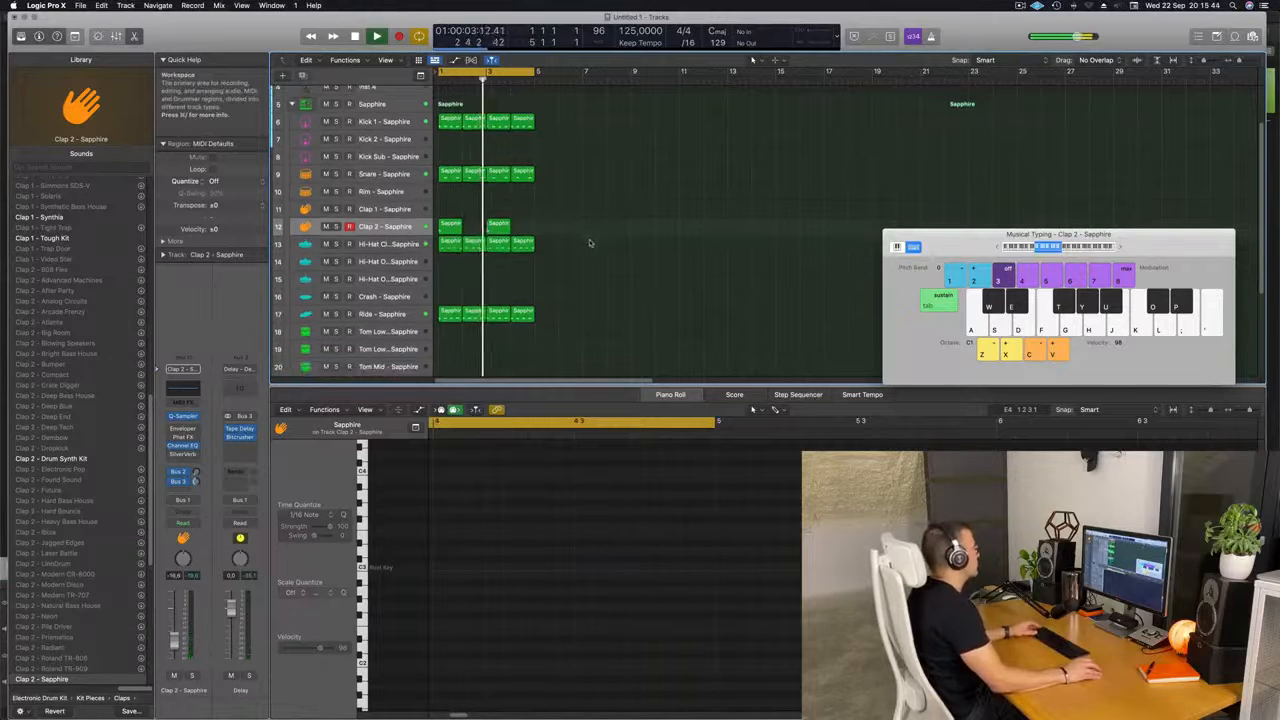
Copy the bar 1 Clap 2 region to the start of the Crash track and play the loop.
{"action": "scroll", "coordinate": [596, 242], "scroll_direction": "down", "scroll_amount": 3}
{"action": "scroll", "coordinate": [594, 241], "scroll_direction": "up", "scroll_amount": 3}
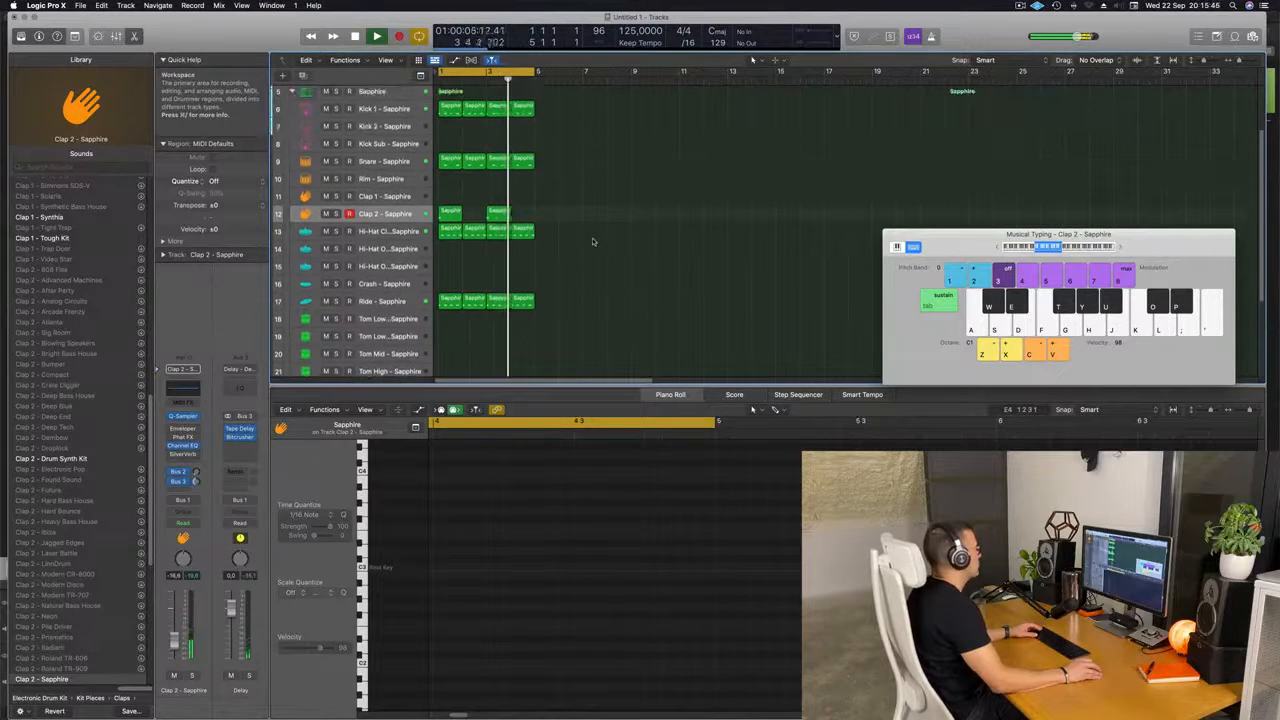
{"action": "key", "text": "space"}
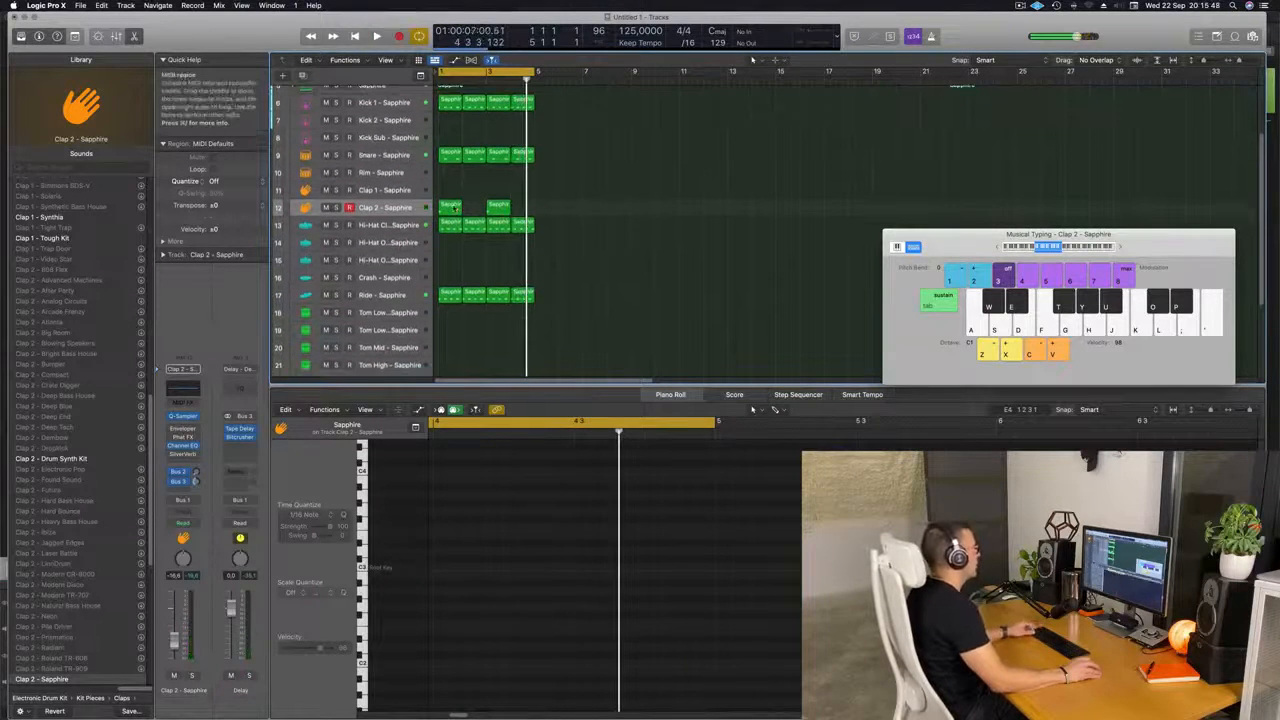
{"action": "left_click", "coordinate": [449, 209]}
{"action": "left_click_drag", "start_coordinate": [452, 209], "coordinate": [463, 281]}
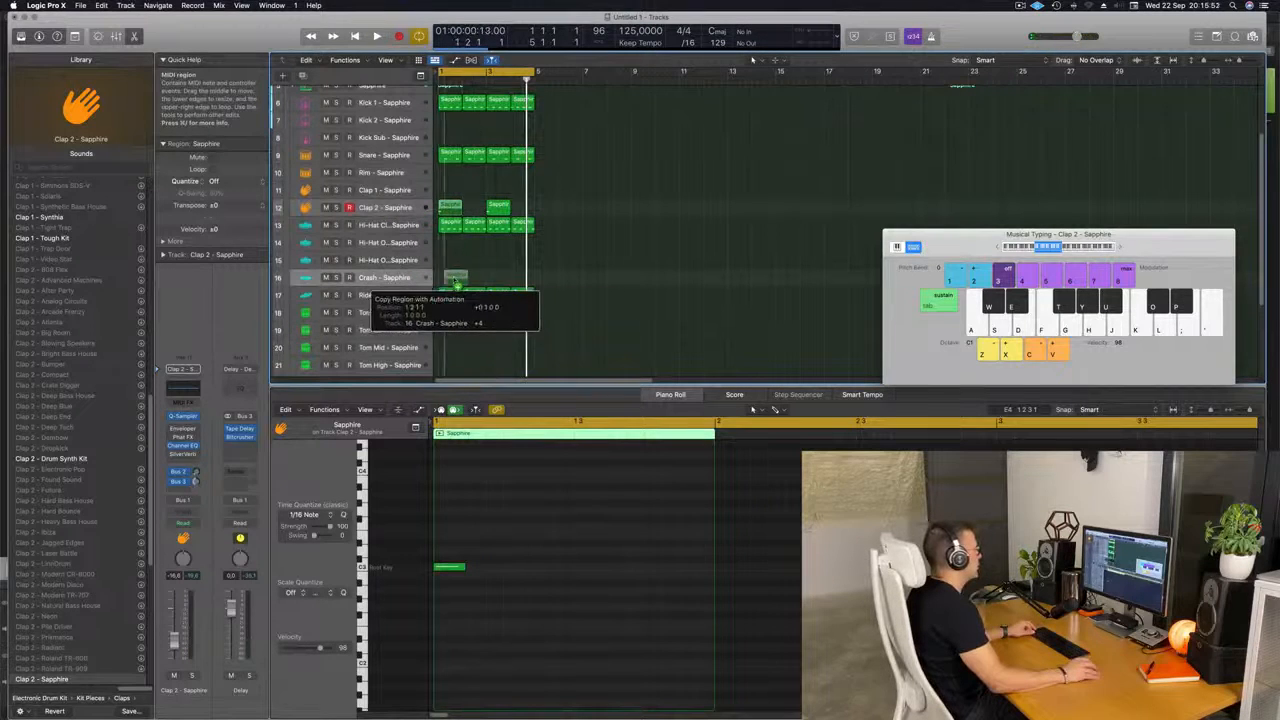
{"action": "left_click_drag", "start_coordinate": [443, 285], "coordinate": [441, 279]}
{"action": "key", "text": "space"}
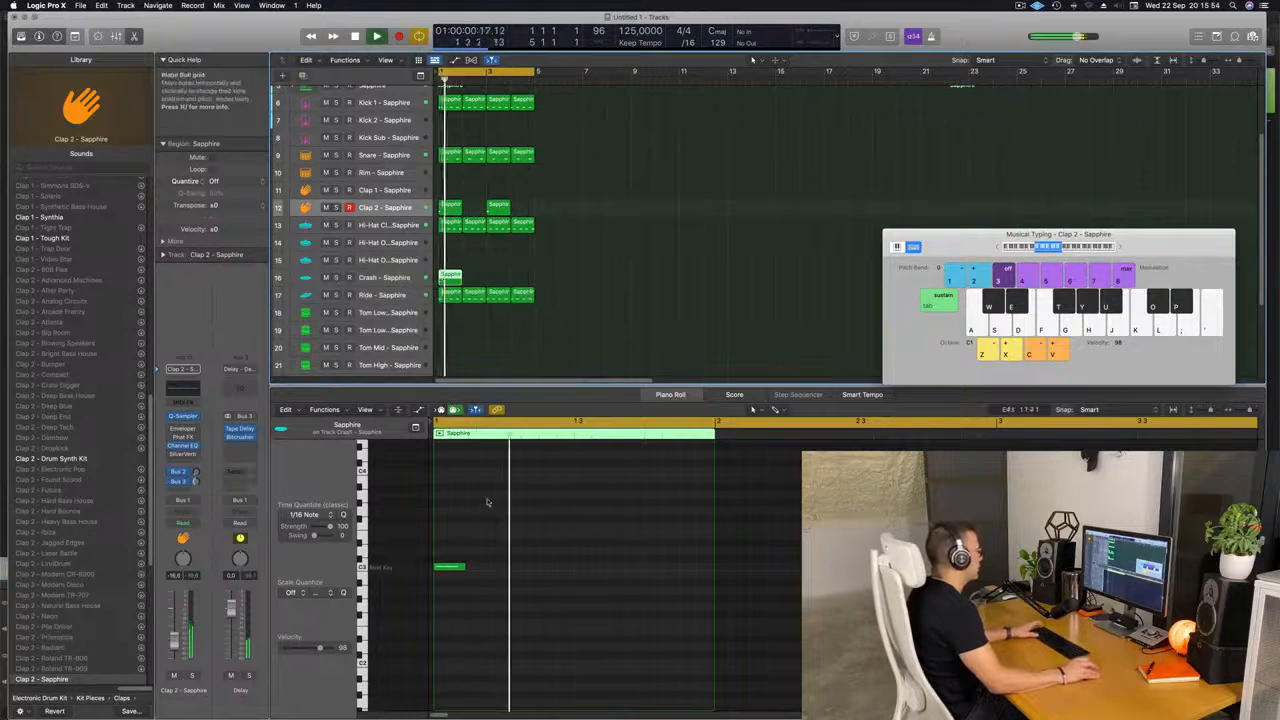
Try the crash note two octaves higher, return it to C3 and play the loop.
{"action": "key", "text": "space"}
{"action": "key", "text": "space"}
{"action": "left_click_drag", "start_coordinate": [452, 543], "coordinate": [480, 598]}
{"action": "key", "text": "space"}
{"action": "key", "text": "space"}
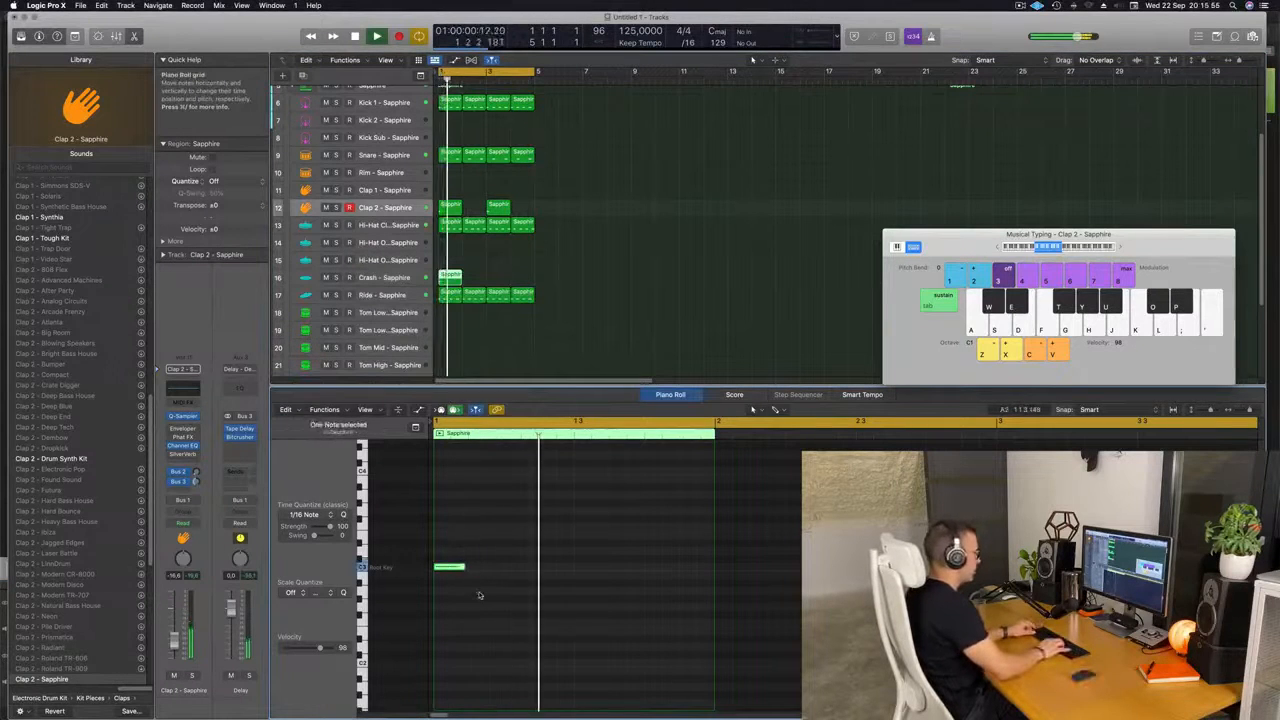
{"action": "key", "text": "alt+shift+Up"}
{"action": "key", "text": "alt+shift+Up"}
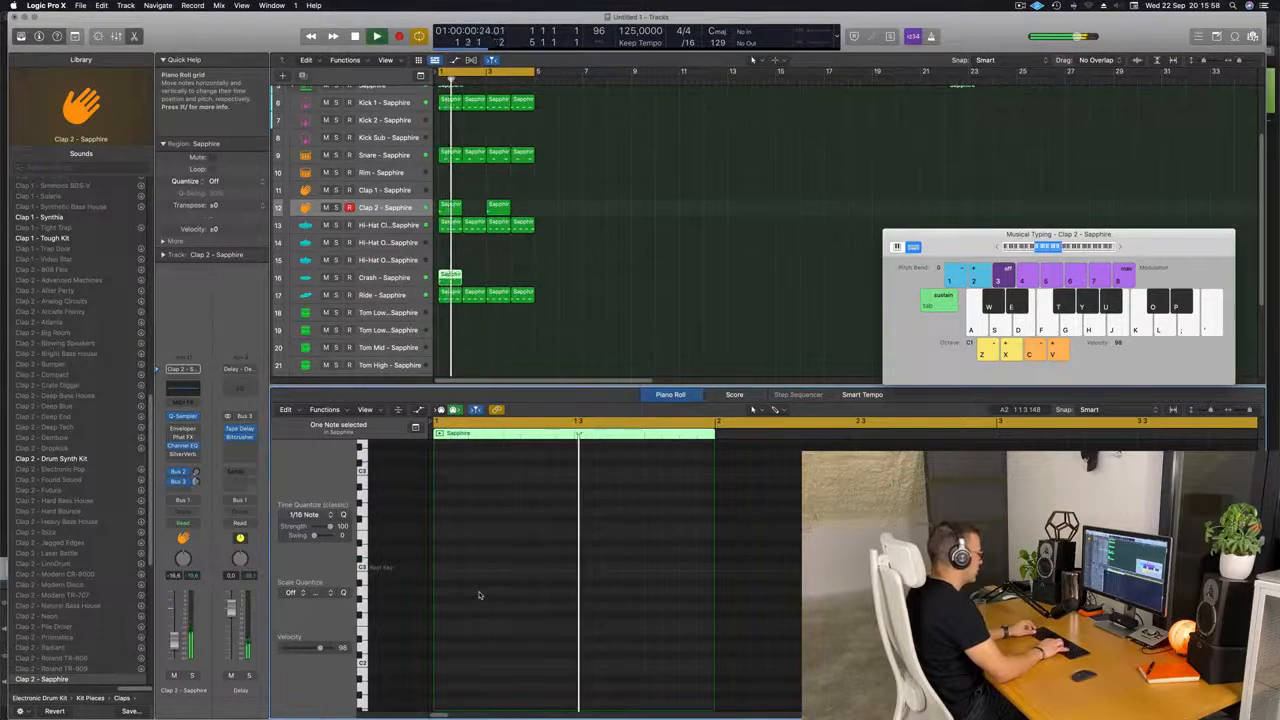
{"action": "key", "text": "alt+shift+Down"}
{"action": "key", "text": "alt+shift+Down"}
{"action": "key", "text": "space"}
{"action": "key", "text": "space"}
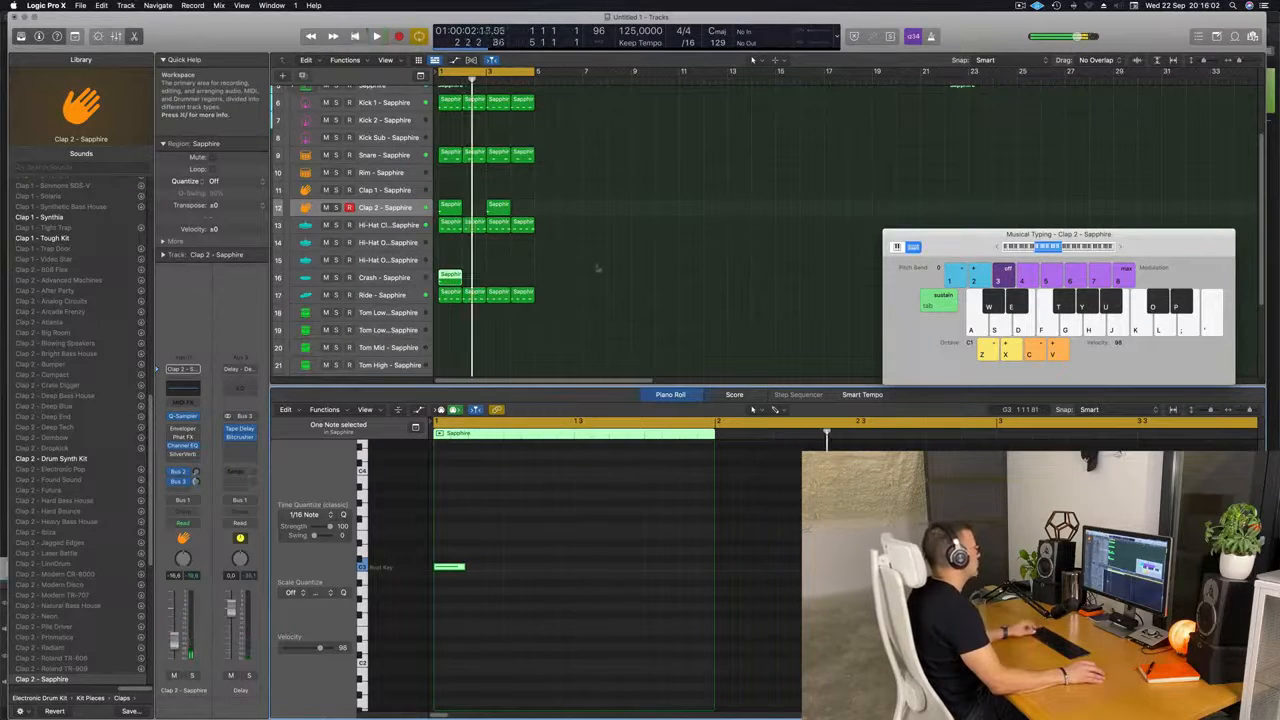
{"action": "scroll", "coordinate": [574, 286], "scroll_direction": "down", "scroll_amount": 1}
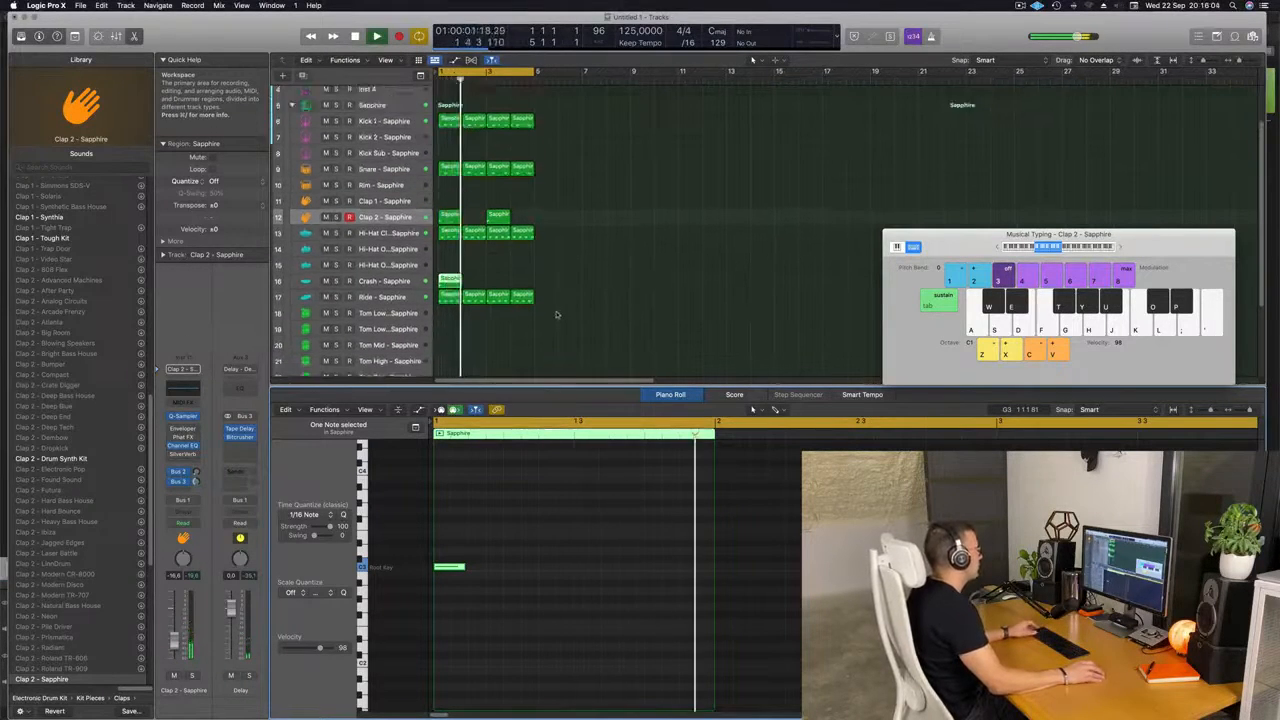
Copy the bar 1 Ride region to the Tom Low 1 track and delete its first three notes.
{"action": "scroll", "coordinate": [557, 314], "scroll_direction": "down", "scroll_amount": 3}
{"action": "left_click", "coordinate": [446, 249]}
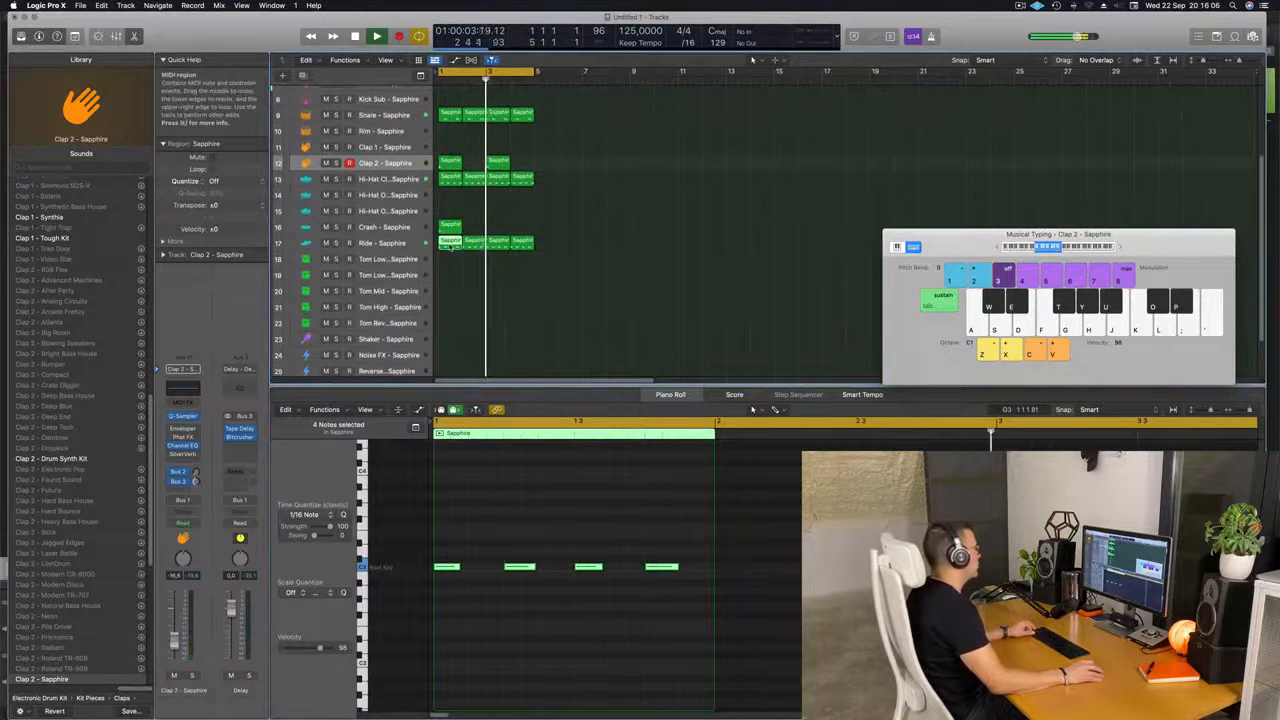
{"action": "left_click_drag", "start_coordinate": [450, 266], "coordinate": [450, 262]}
{"action": "mouse_move", "coordinate": [440, 538]}
{"action": "left_mouse_down"}
{"action": "mouse_move", "coordinate": [616, 604]}
{"action": "mouse_move", "coordinate": [614, 592]}
{"action": "left_mouse_up"}
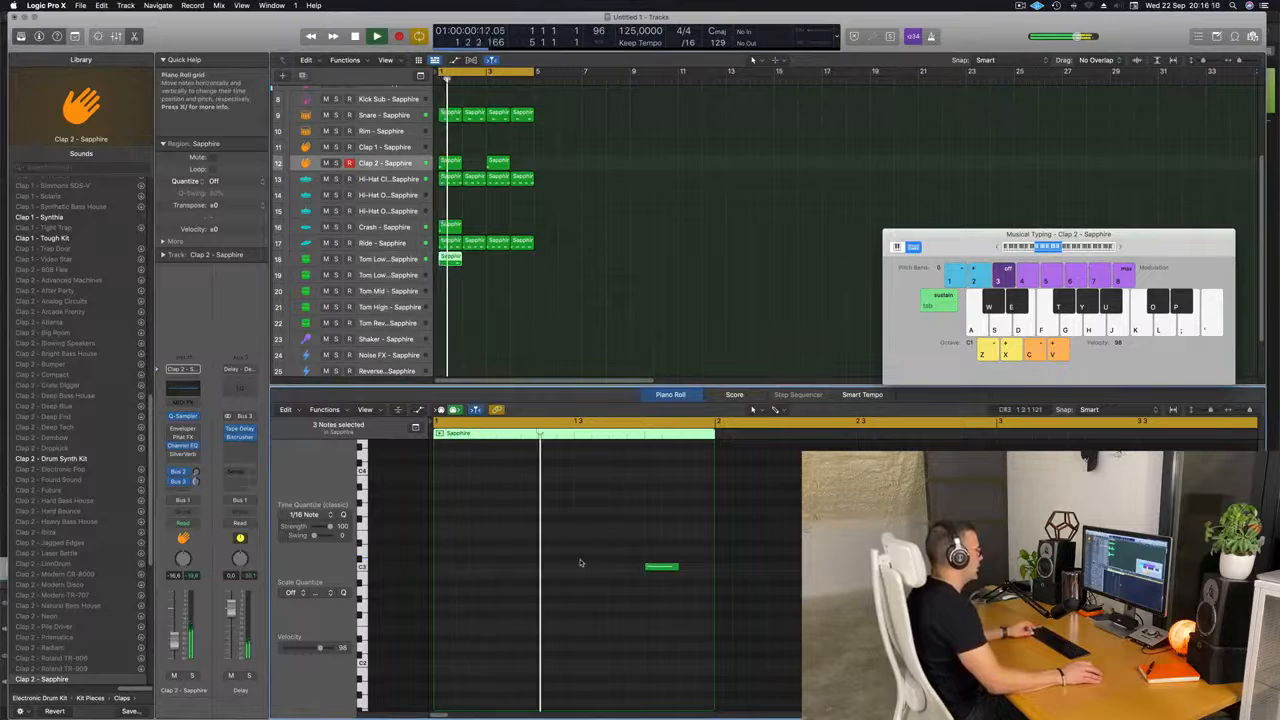
Transpose the remaining Tom Low 1 note down one octave and play the loop from the start.
{"action": "key", "text": "super+Left"}
{"action": "left_click_drag", "start_coordinate": [600, 548], "coordinate": [640, 575]}
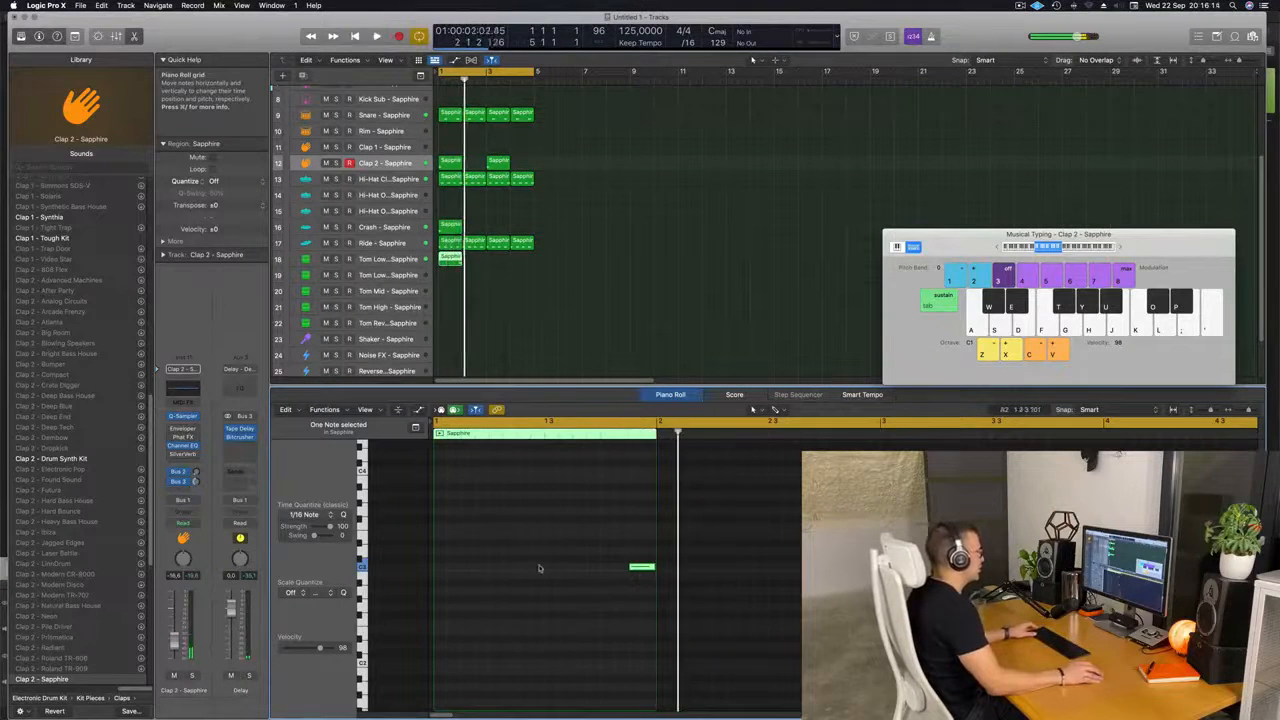
{"action": "key", "text": "space"}
{"action": "key", "text": "super+Up"}
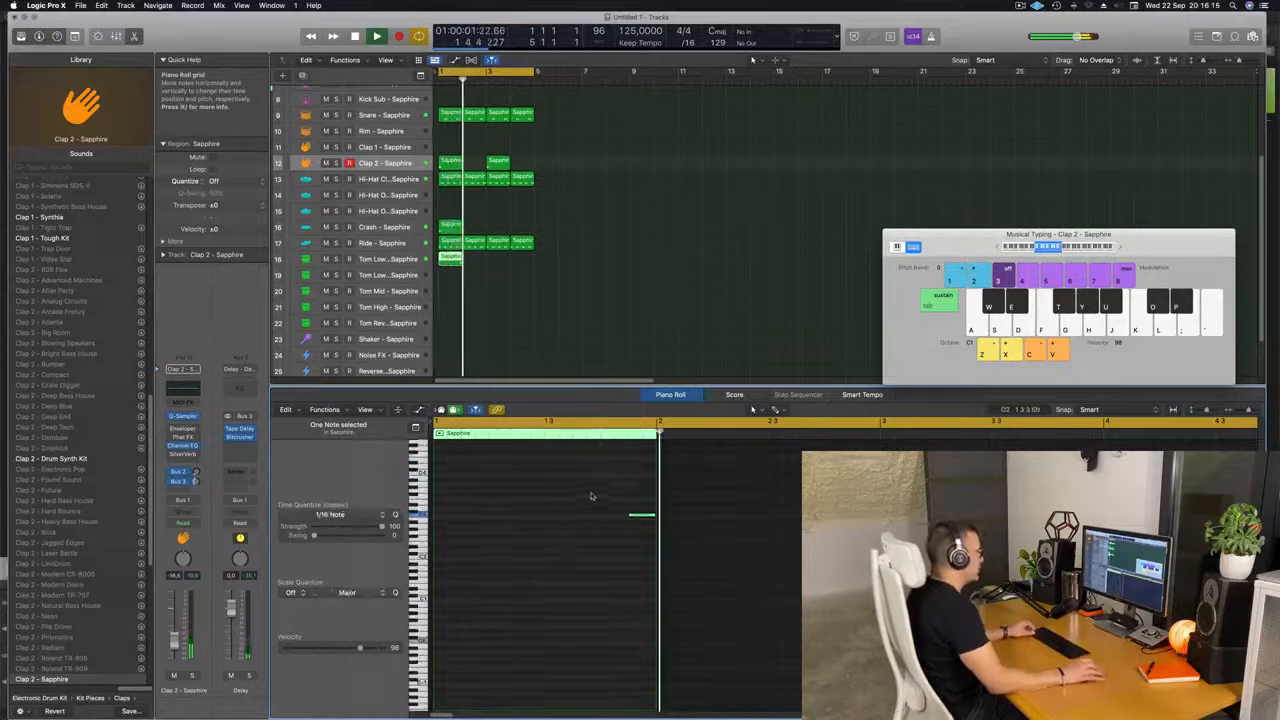
{"action": "left_click", "coordinate": [654, 531]}
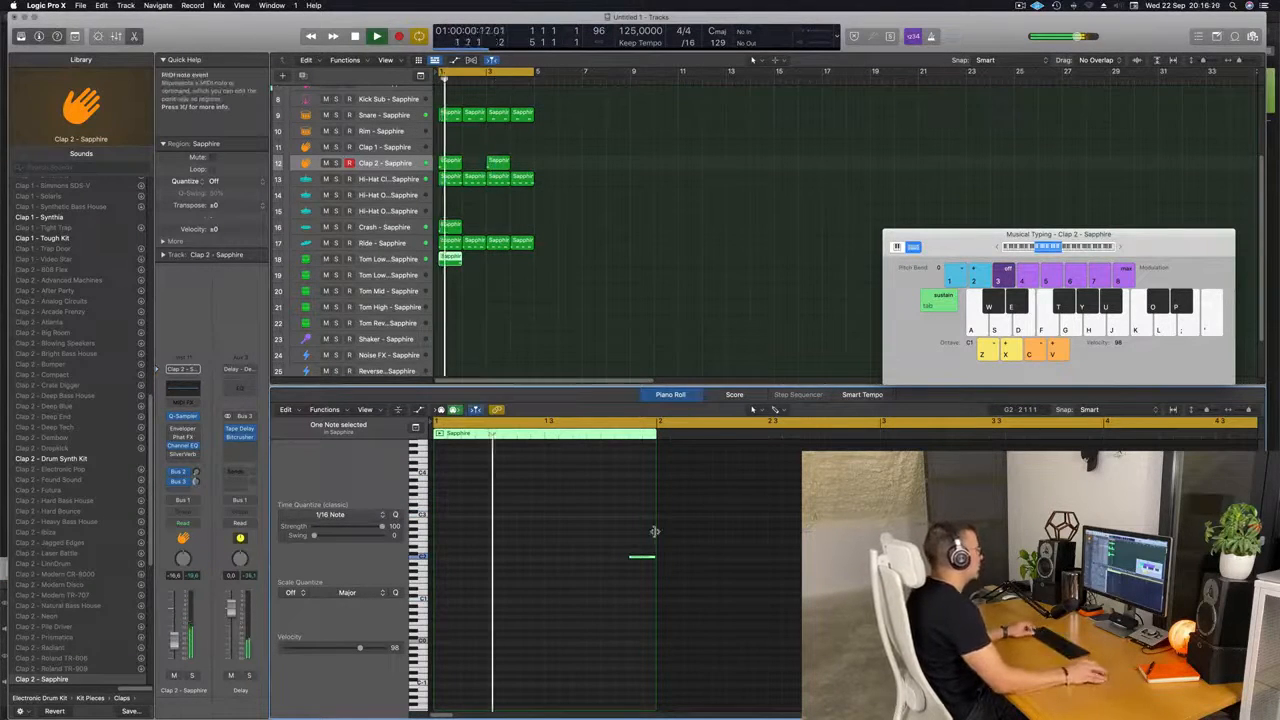
{"action": "scroll", "coordinate": [580, 310], "scroll_direction": "up", "scroll_amount": 2}
{"action": "key", "text": "Return"}
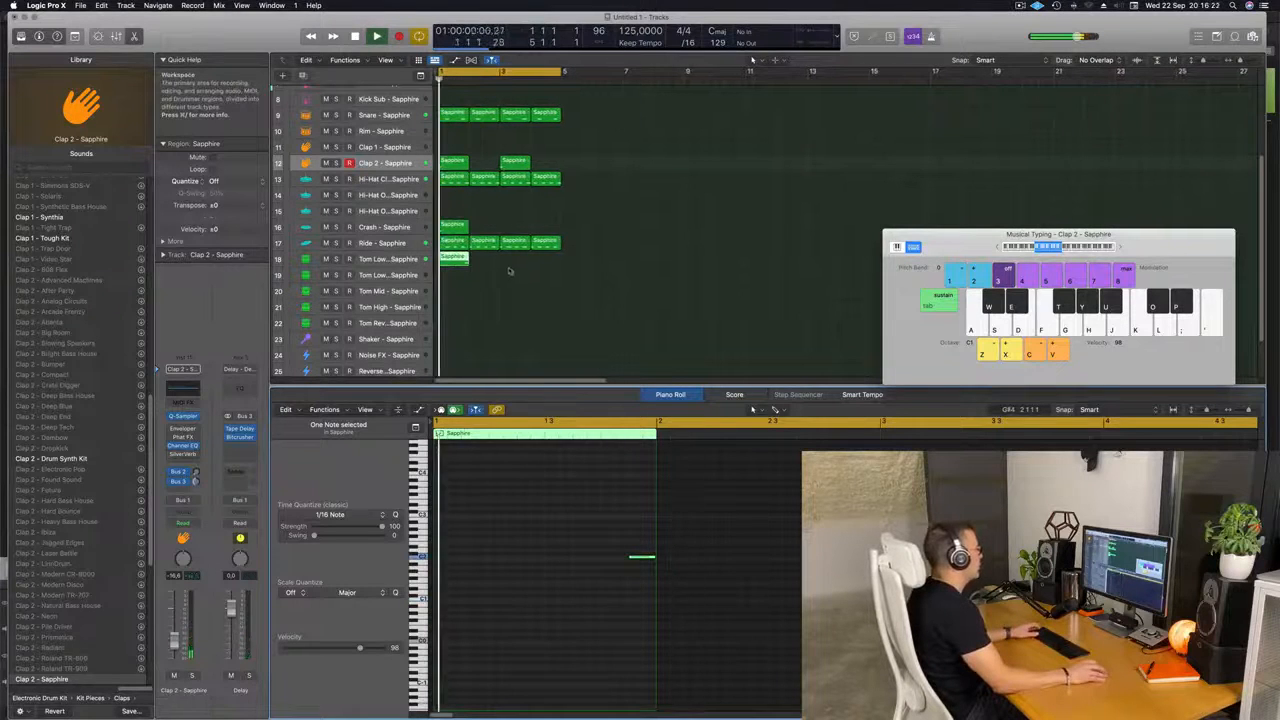
Repeat the Tom Low 1 region three times to fill bars 2 to 4, undoing the surplus repeat.
{"action": "left_click", "coordinate": [455, 259]}
{"action": "key", "text": "super+r"}
{"action": "key", "text": "super+r"}
{"action": "key", "text": "super+r"}
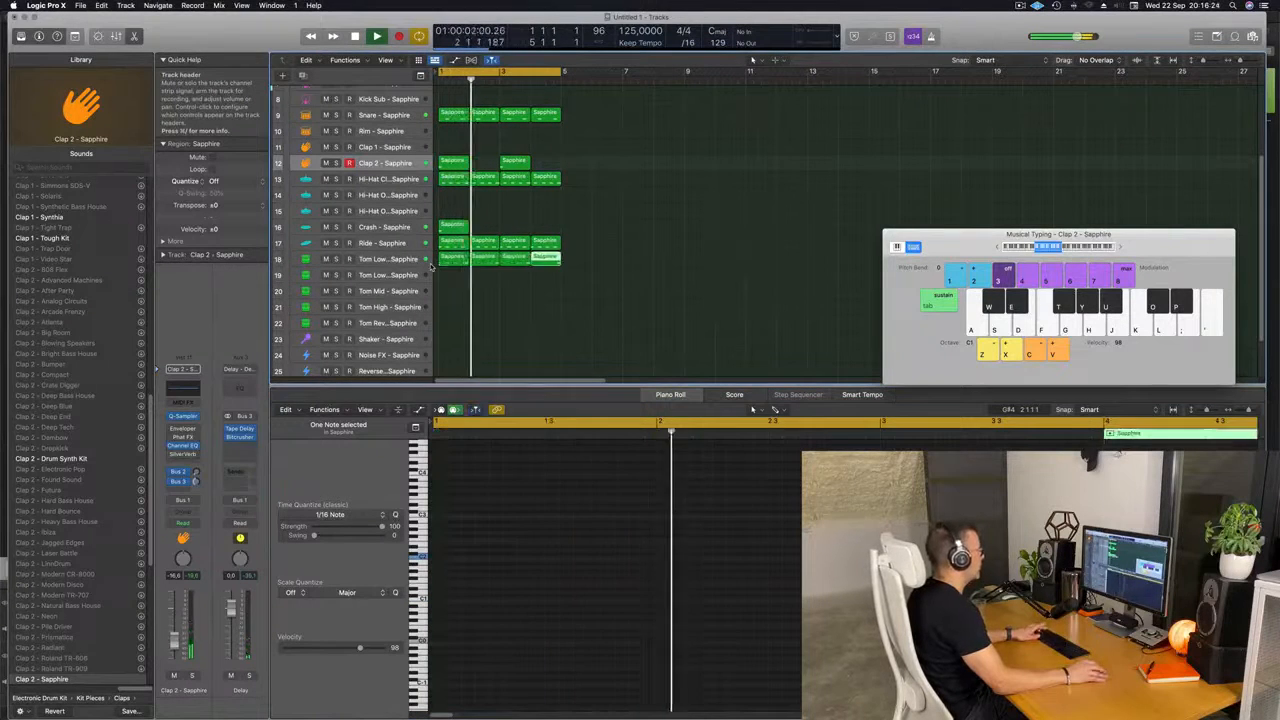
{"action": "key", "text": "super+r"}
{"action": "key", "text": "super+z"}
{"action": "left_click", "coordinate": [526, 314]}
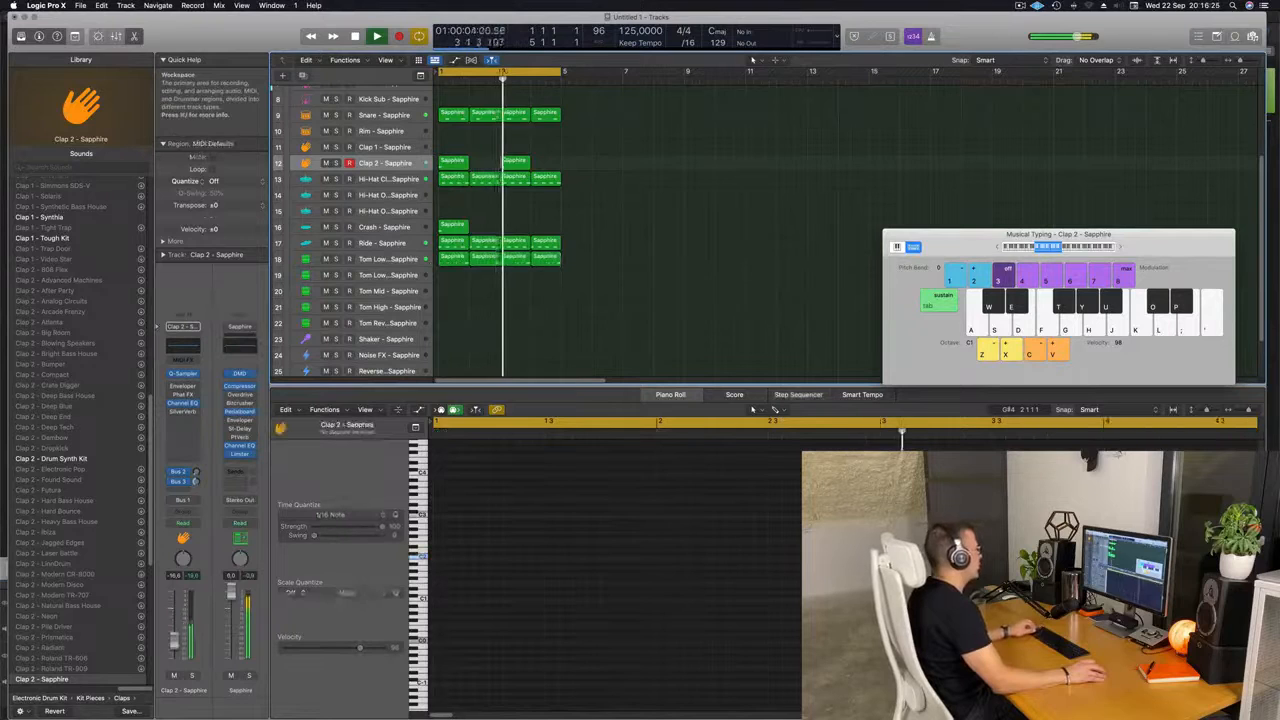
{"action": "scroll", "coordinate": [500, 320], "scroll_direction": "down", "scroll_amount": 2}
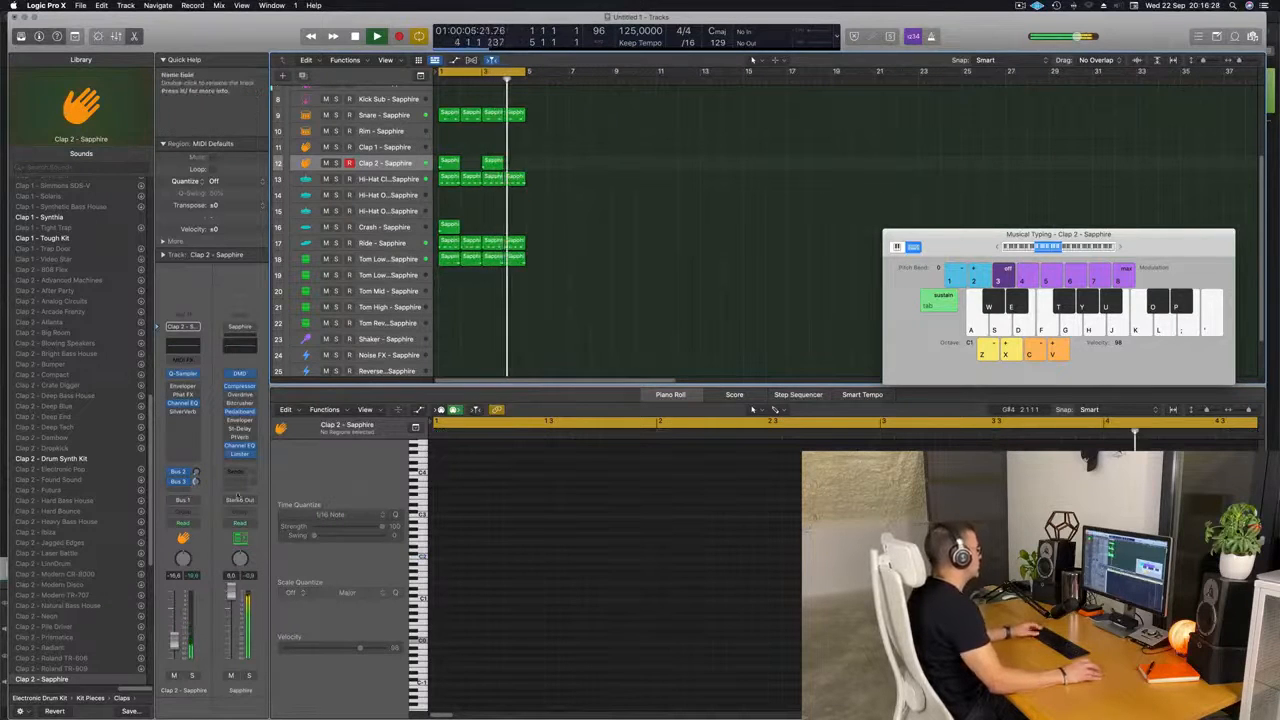
Select the Tom Low 1 track, hide the sound library and bring the upper instrument tracks into view.
{"action": "left_click", "coordinate": [388, 259]}
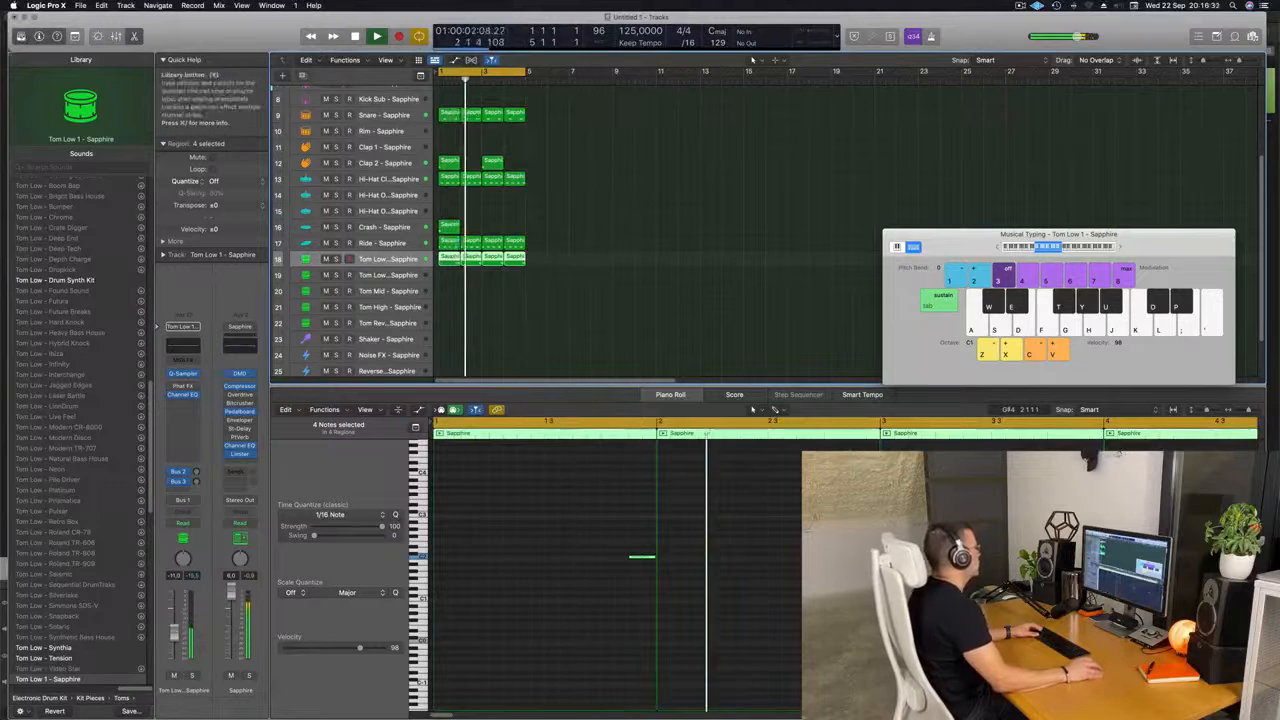
{"action": "key", "text": "y"}
{"action": "scroll", "coordinate": [506, 225], "scroll_direction": "up", "scroll_amount": 2}
{"action": "scroll", "coordinate": [506, 225], "scroll_direction": "up", "scroll_amount": 1}
{"action": "key", "text": "super+Right"}
{"action": "key", "text": "super+Right"}
{"action": "key", "text": "super+Right"}
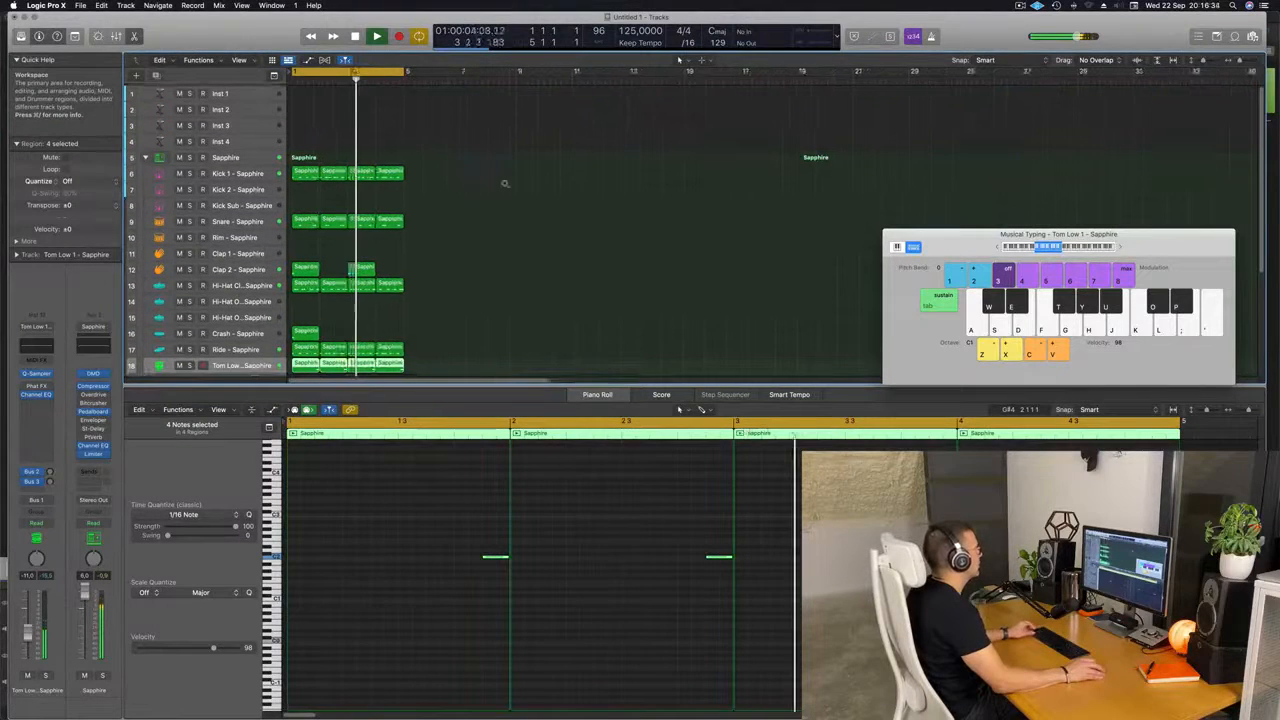
Enlarge the Inst 1 track and load the Alchemy synth as its instrument.
{"action": "left_click", "coordinate": [246, 94]}
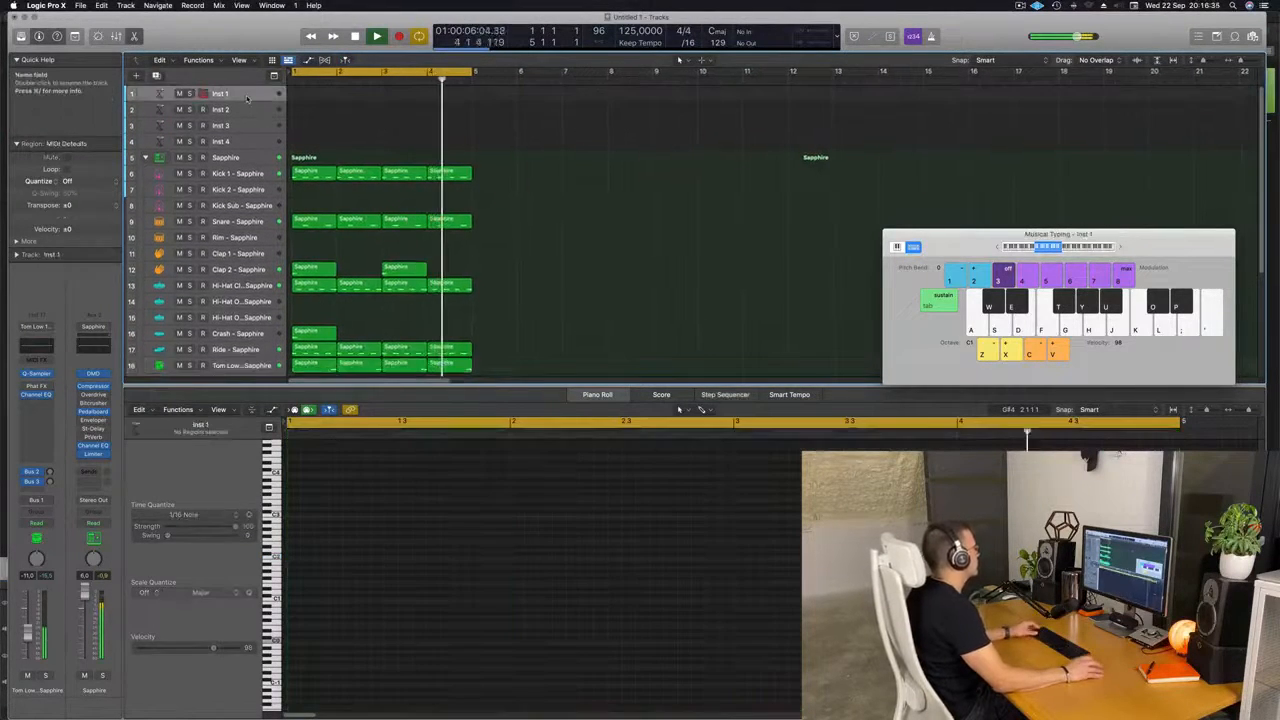
{"action": "left_click_drag", "start_coordinate": [250, 102], "coordinate": [251, 151]}
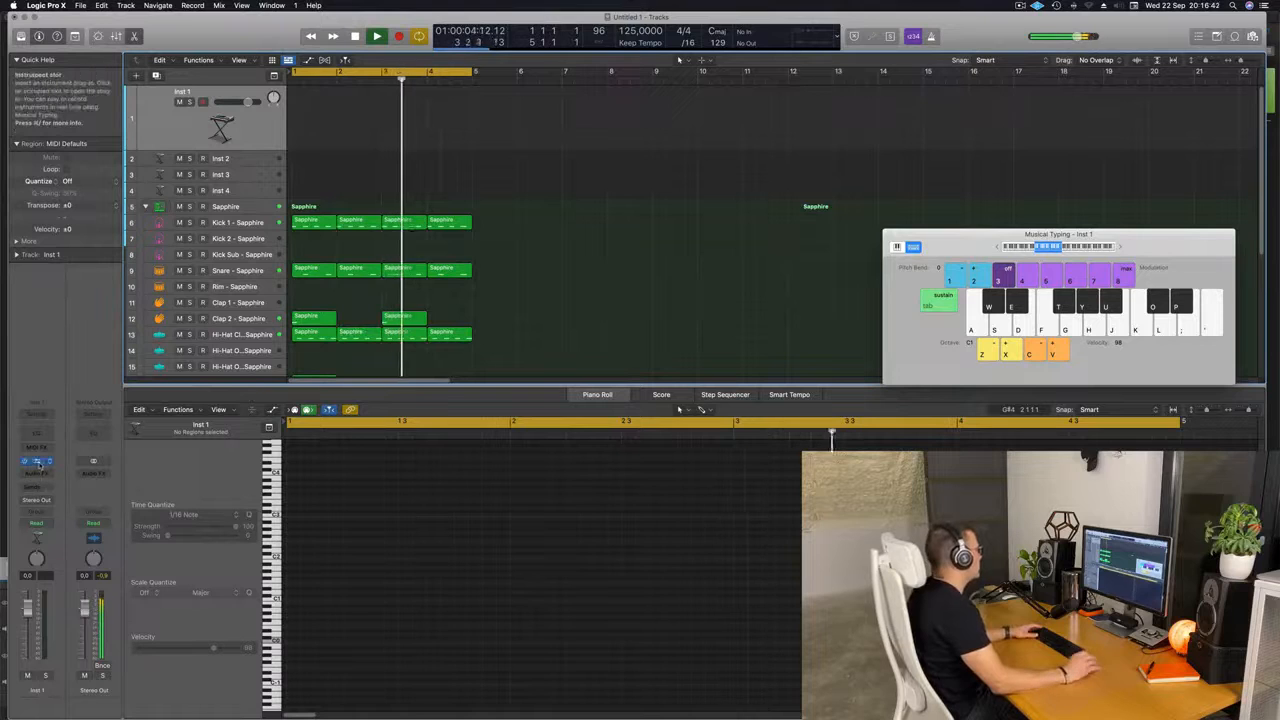
{"action": "left_click", "coordinate": [36, 461]}
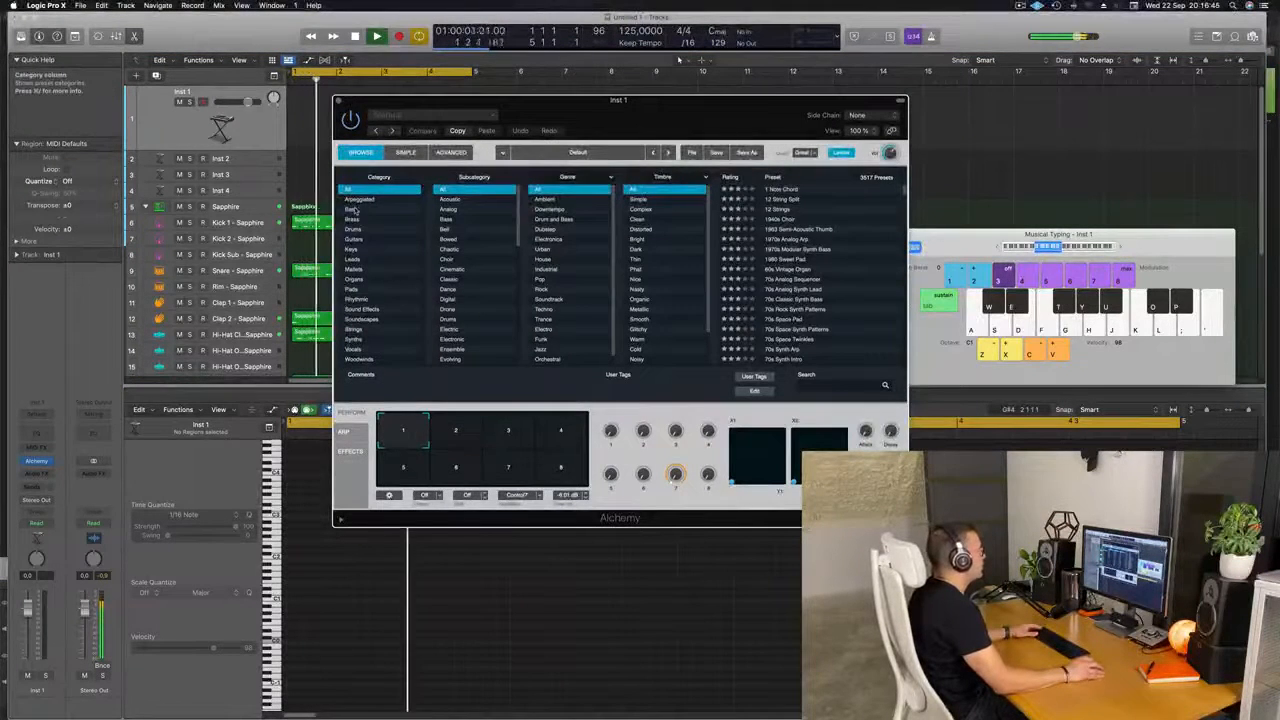
Search Alchemy's Bass presets for "acid", rescan the presets and load Classic Acid Patterns.
{"action": "left_click", "coordinate": [352, 209]}
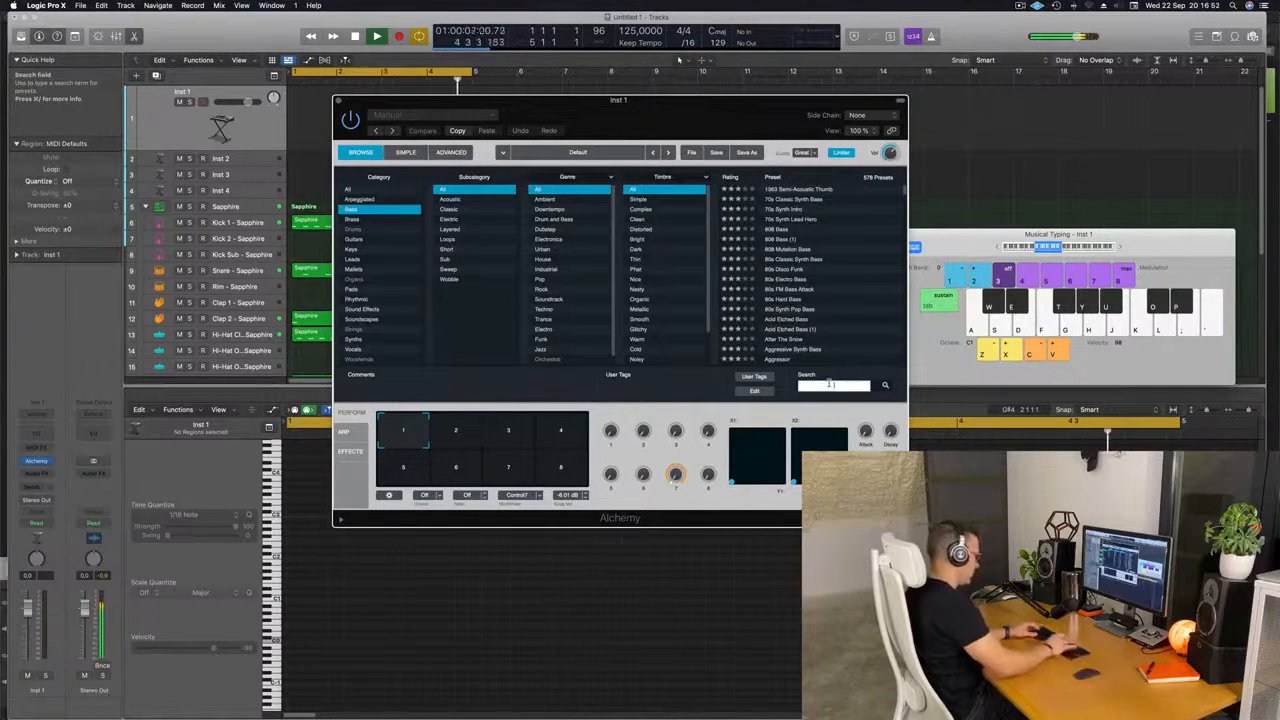
{"action": "type", "text": "acid"}
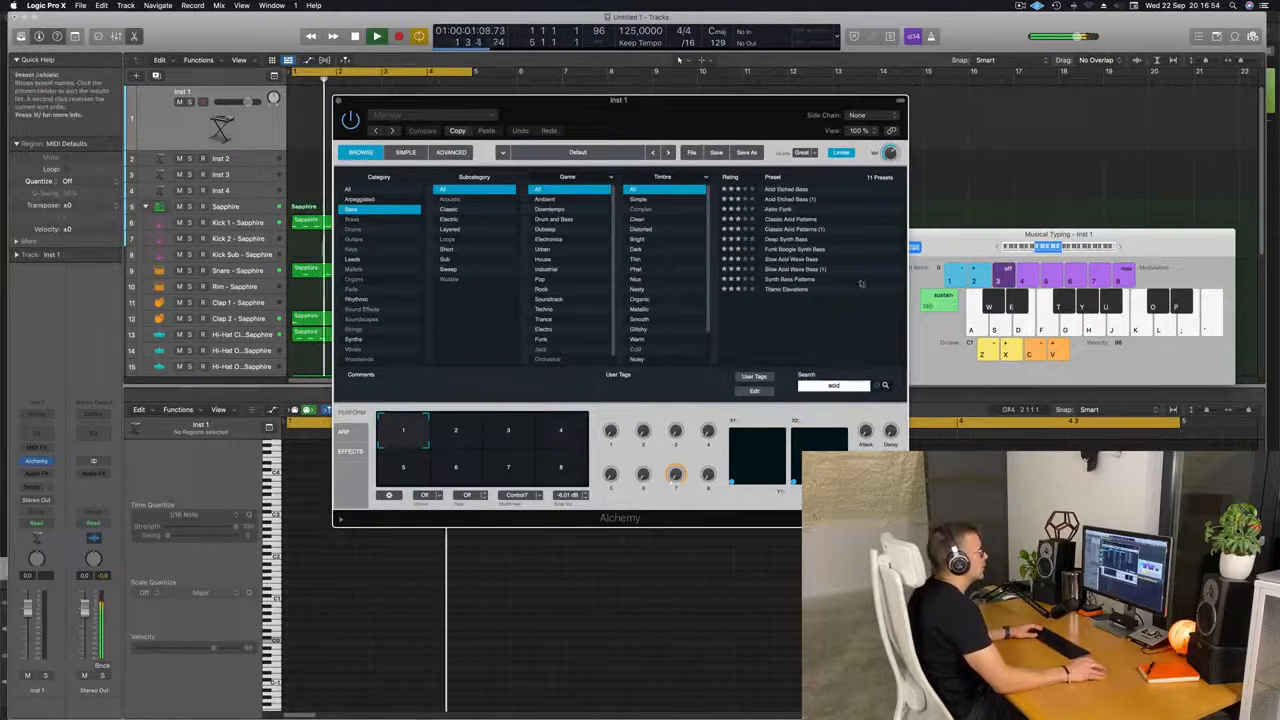
{"action": "left_click", "coordinate": [799, 220]}
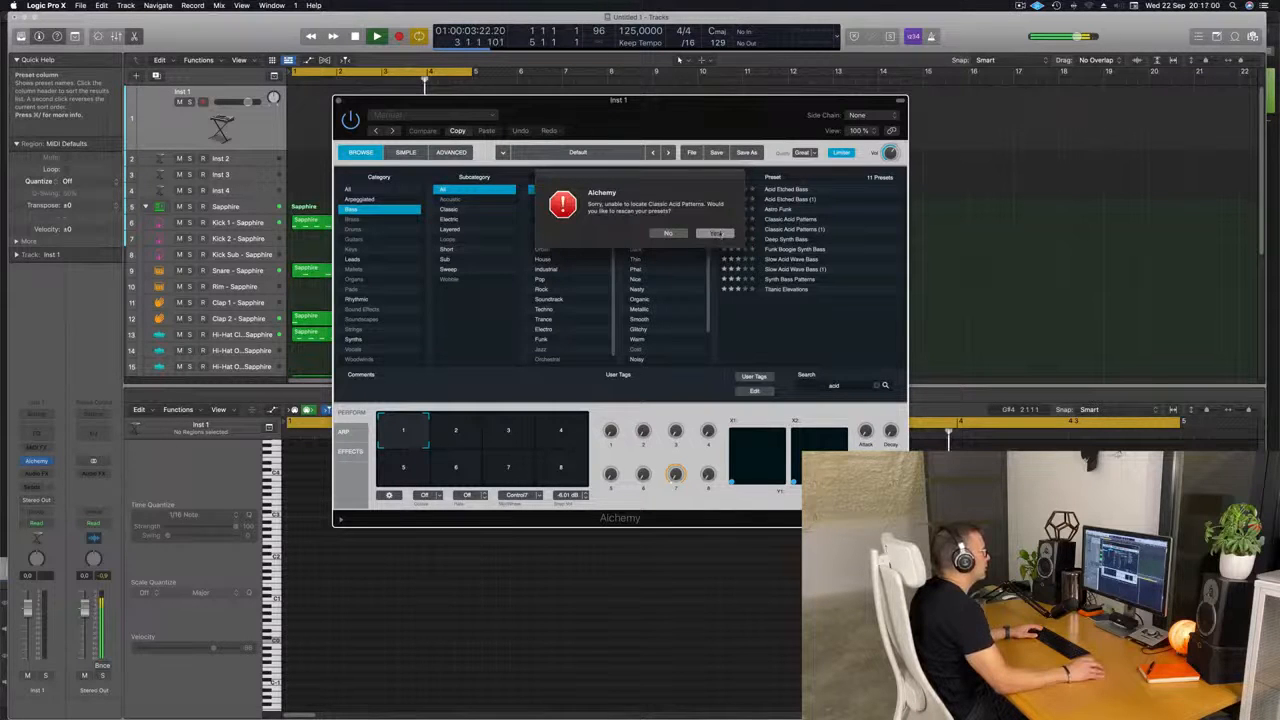
{"action": "left_click", "coordinate": [718, 235]}
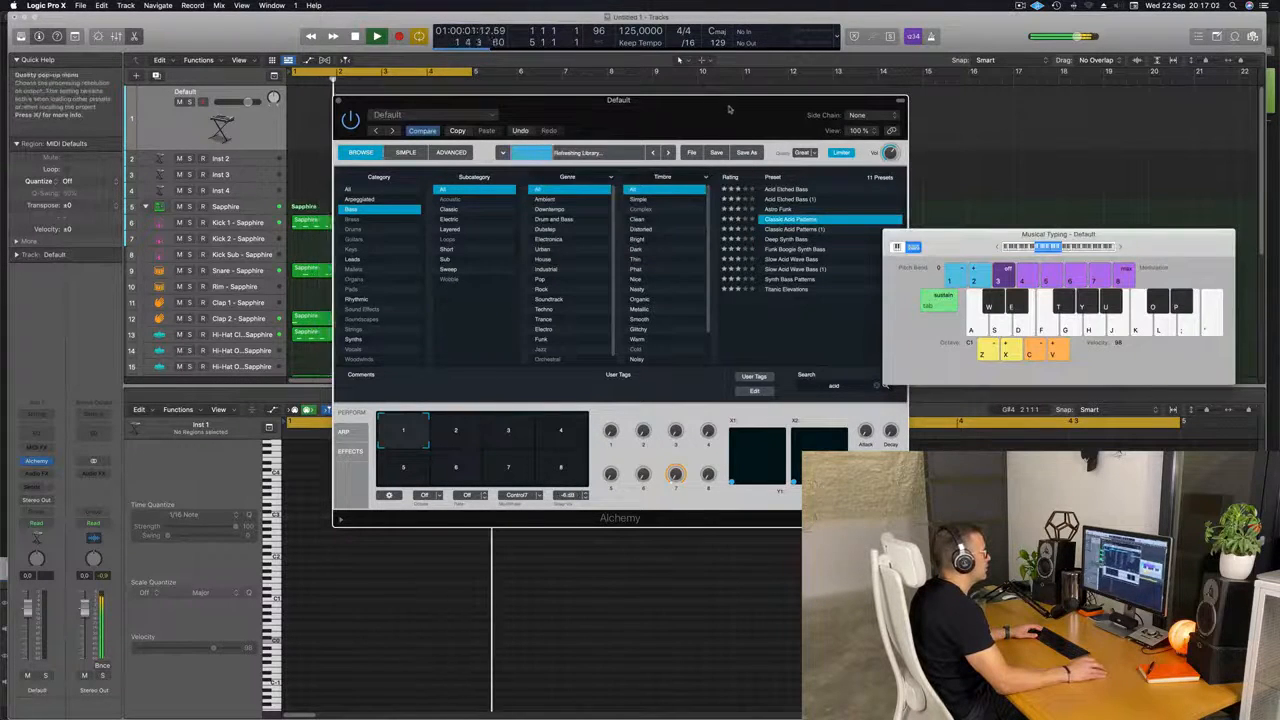
{"action": "left_click_drag", "start_coordinate": [746, 103], "coordinate": [791, 88]}
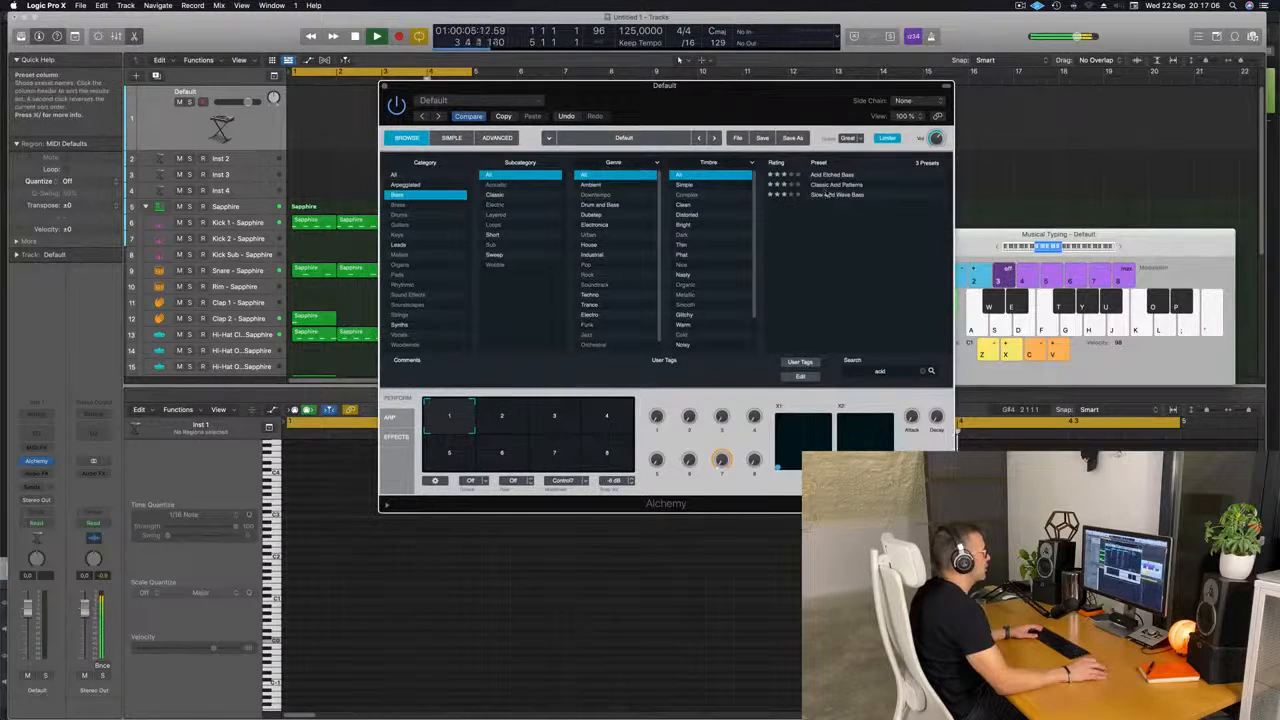
{"action": "left_click", "coordinate": [844, 185]}
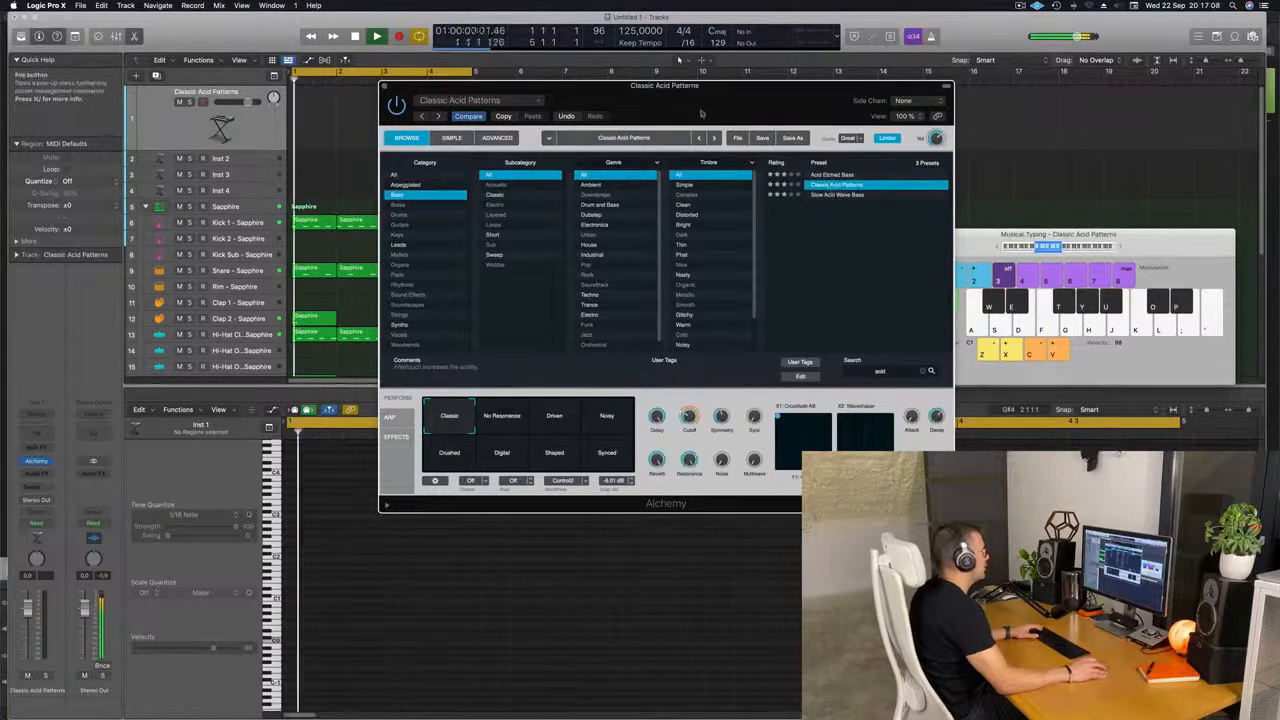
Move the Alchemy window clear of the regions and choose the Driven variation of the preset.
{"action": "left_click_drag", "start_coordinate": [744, 117], "coordinate": [751, 120]}
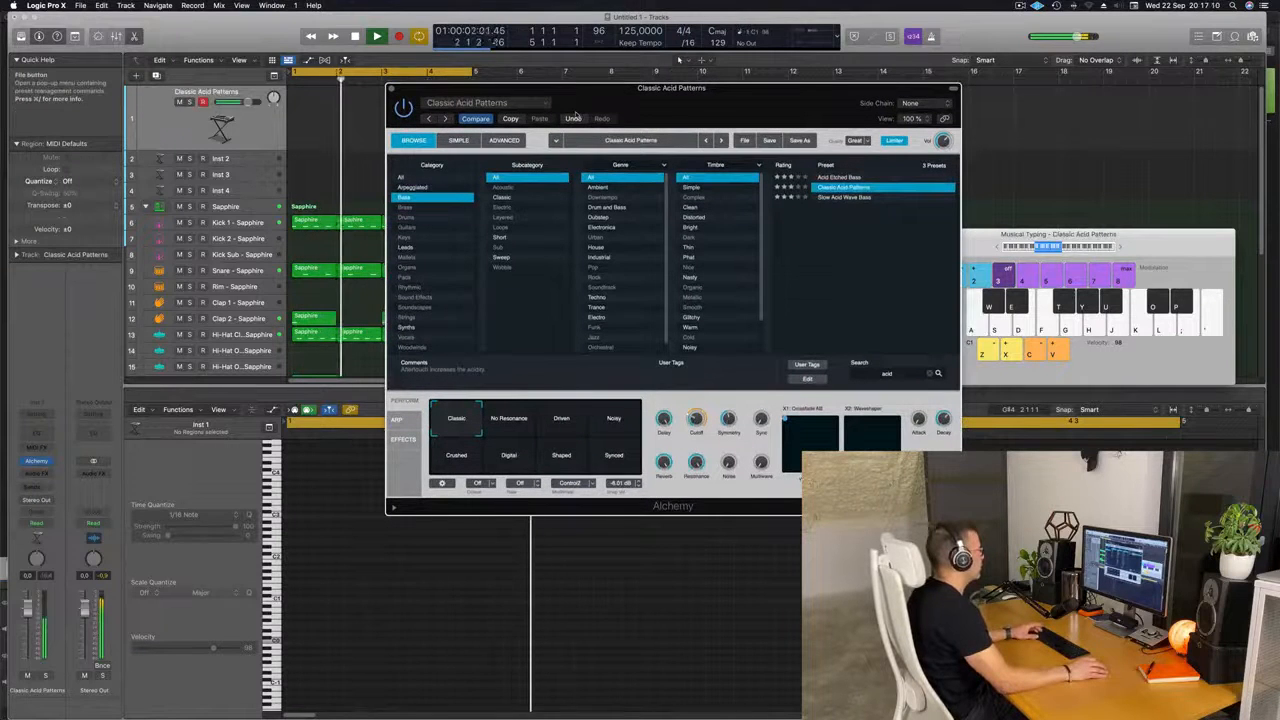
{"action": "left_click_drag", "start_coordinate": [699, 108], "coordinate": [792, 197]}
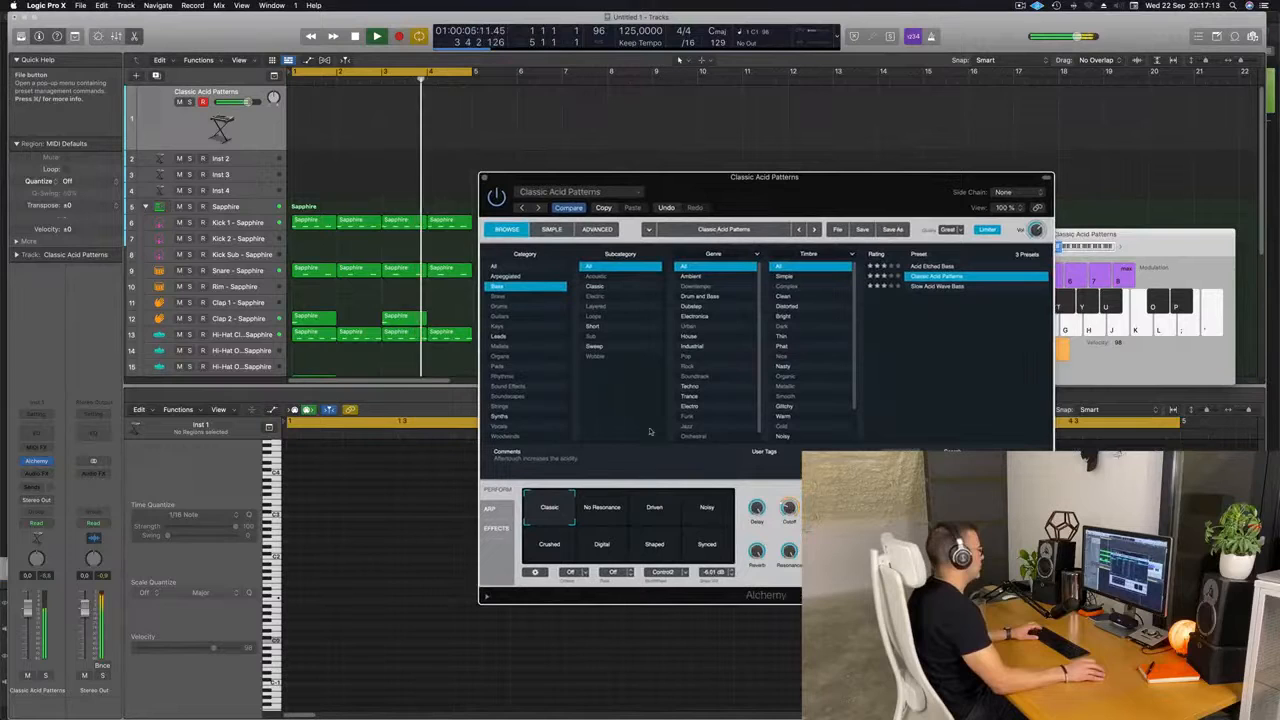
{"action": "left_click", "coordinate": [655, 509]}
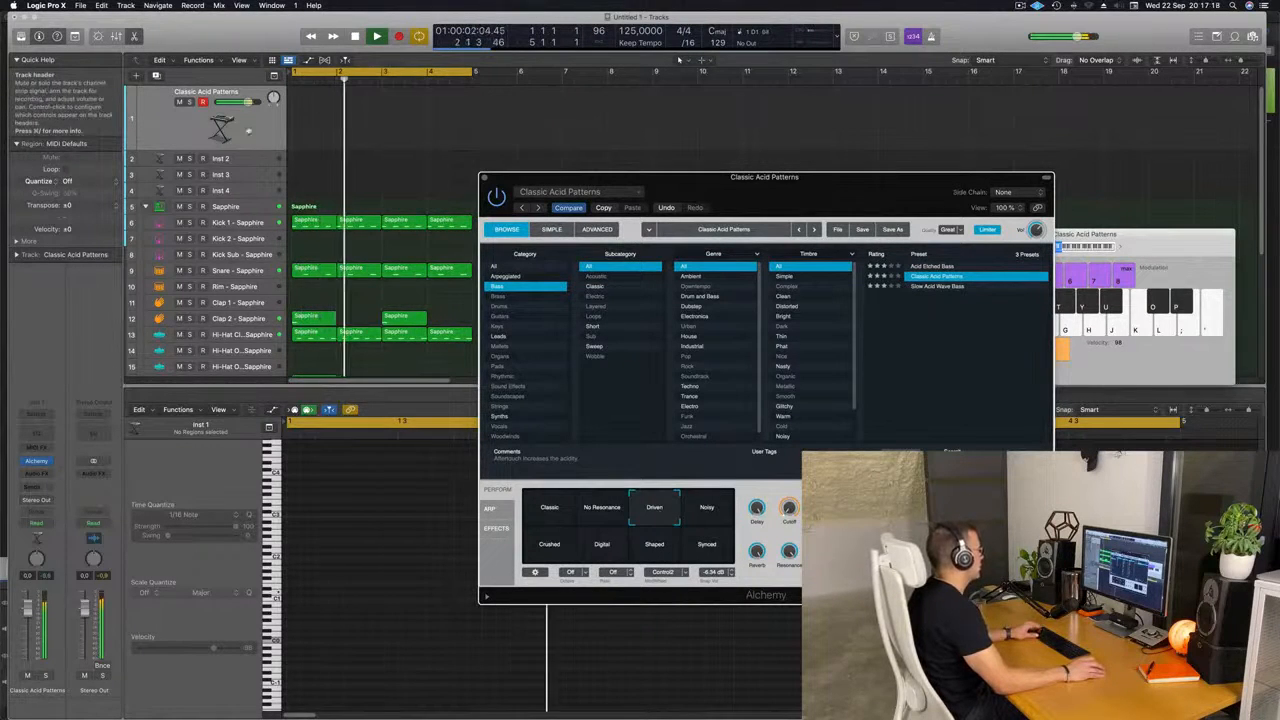
Record a one-bar bass pattern on the Classic Acid Patterns track and move the region to bar 1.
{"action": "left_click", "coordinate": [249, 133]}
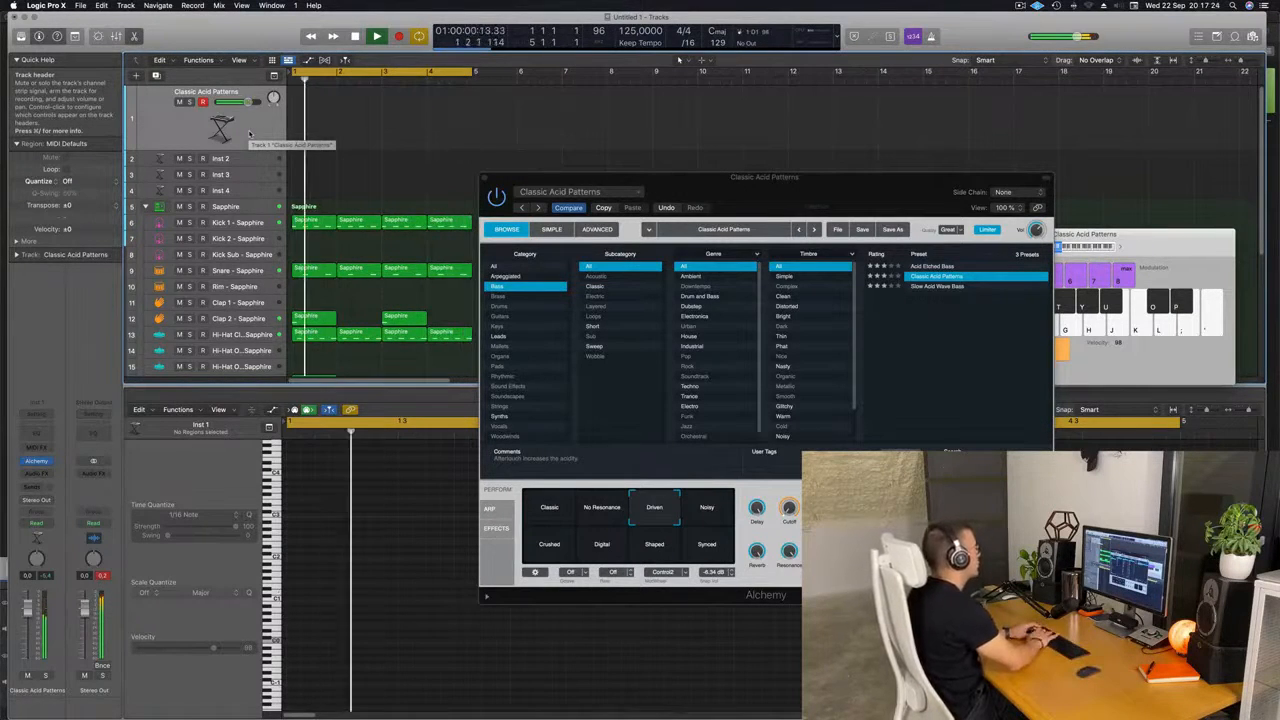
{"action": "key", "text": "r"}
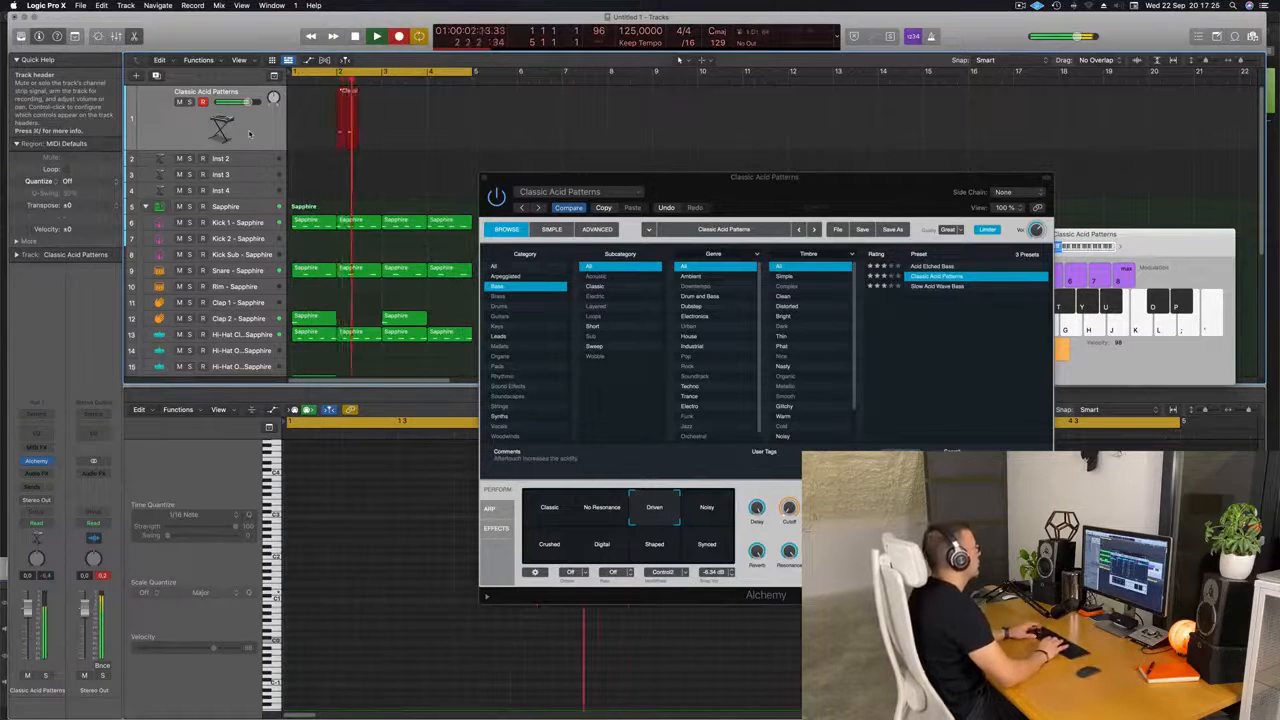
{"action": "key", "text": "space"}
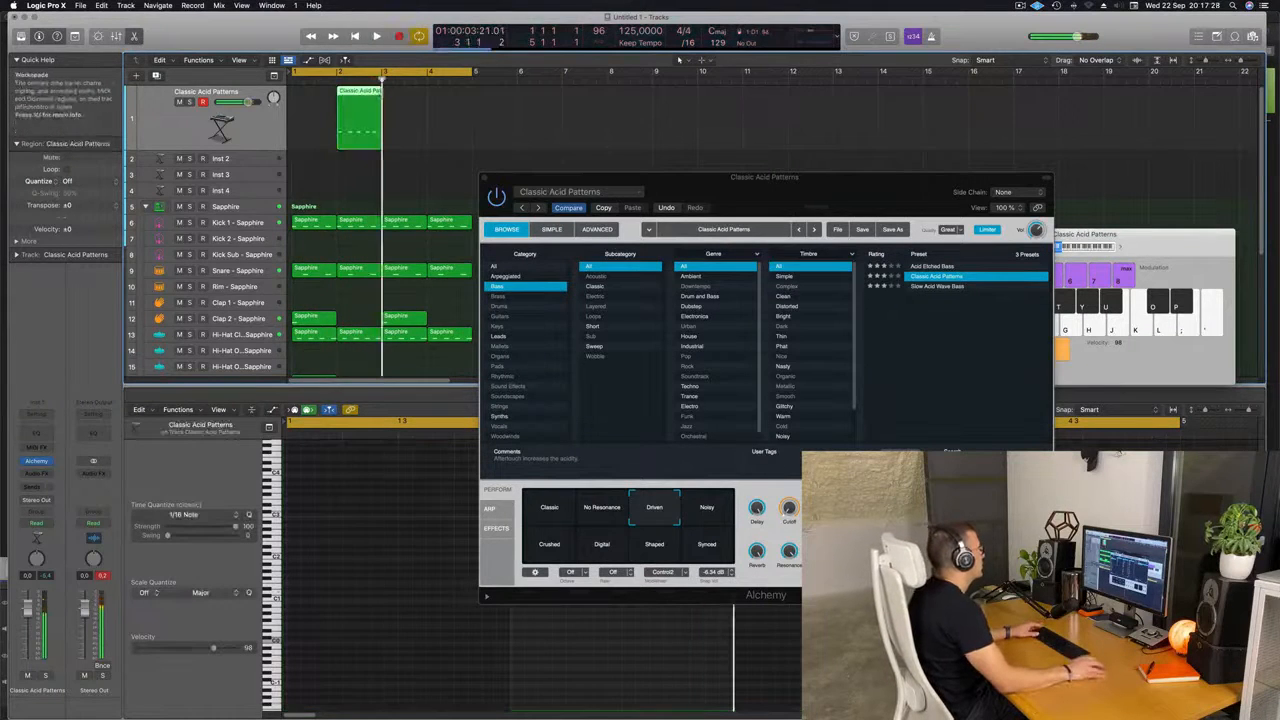
{"action": "left_click_drag", "start_coordinate": [360, 92], "coordinate": [314, 92]}
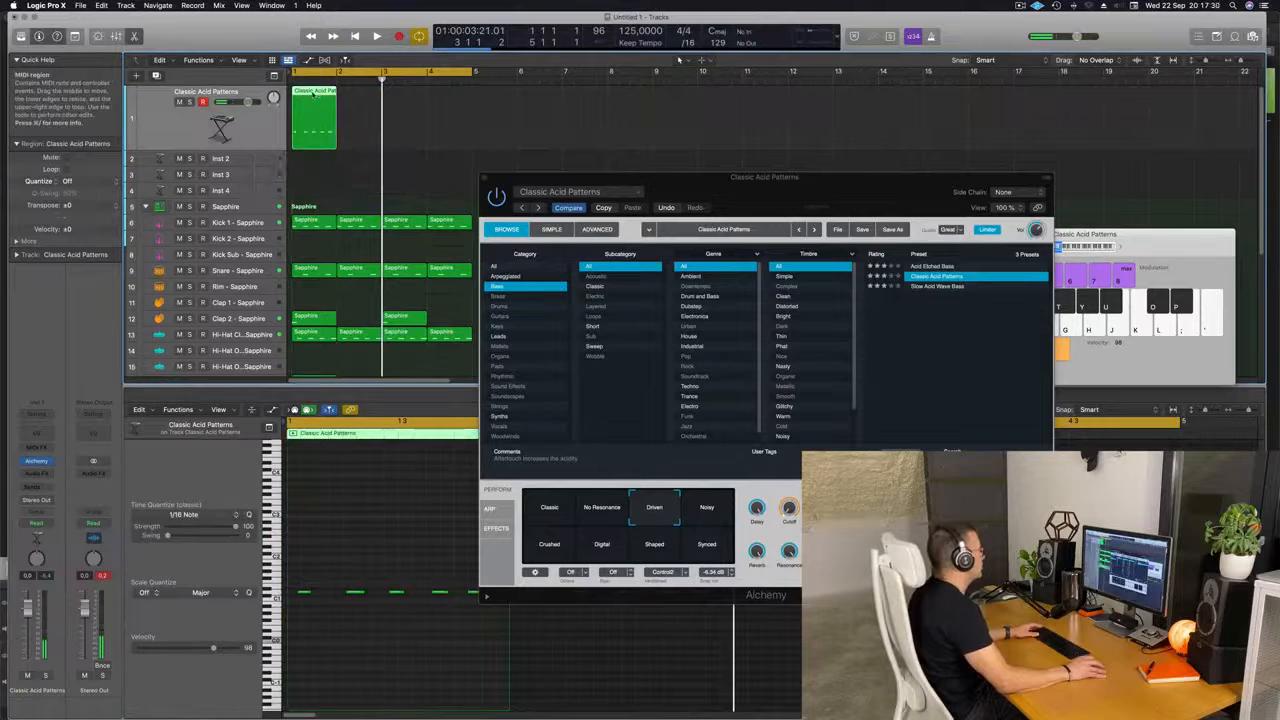
Play the recorded bass region, quantize all its notes to 1/16 note and resume playback.
{"action": "key", "text": "e"}
{"action": "key", "text": "e"}
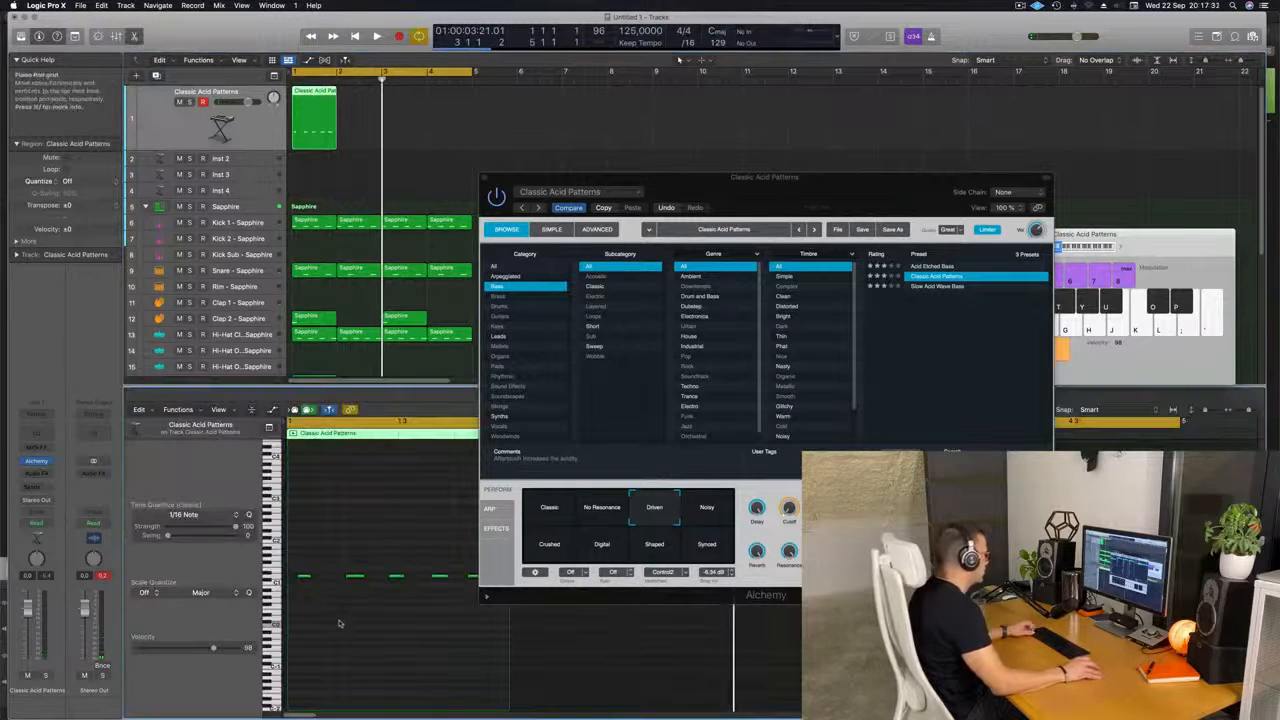
{"action": "key", "text": "Return"}
{"action": "key", "text": "space"}
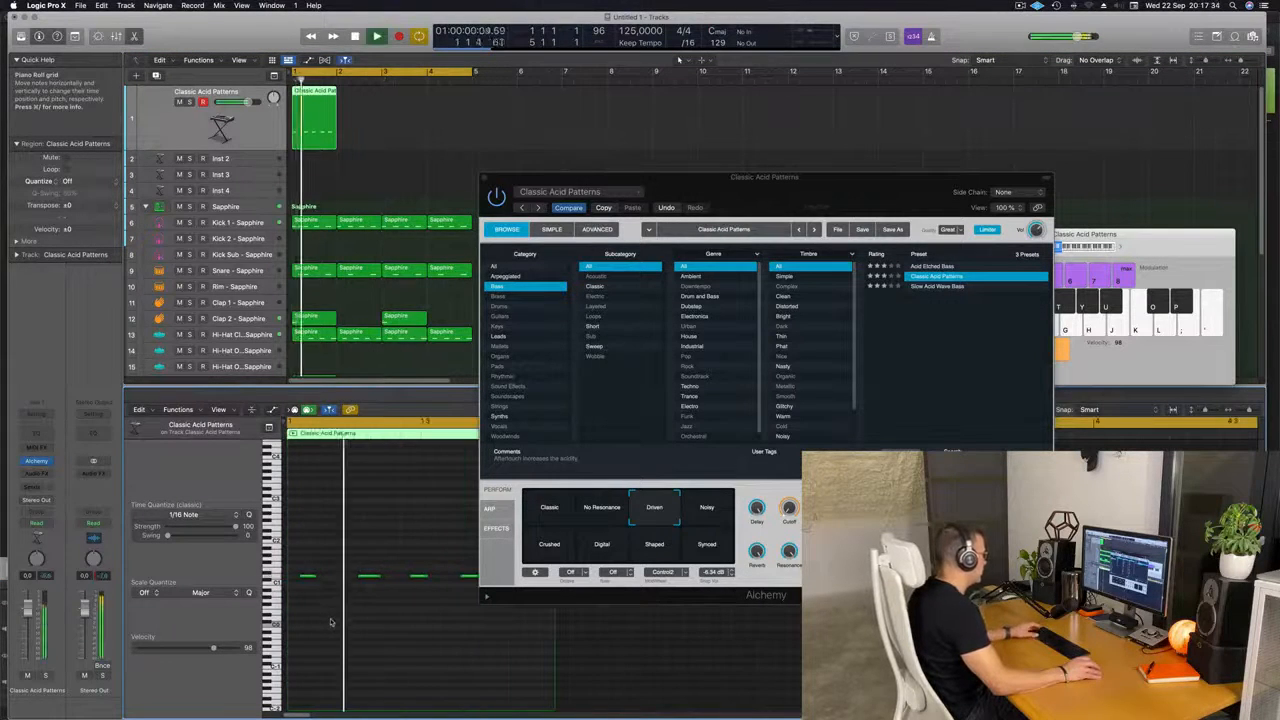
{"action": "key", "text": "space"}
{"action": "left_click", "coordinate": [311, 577]}
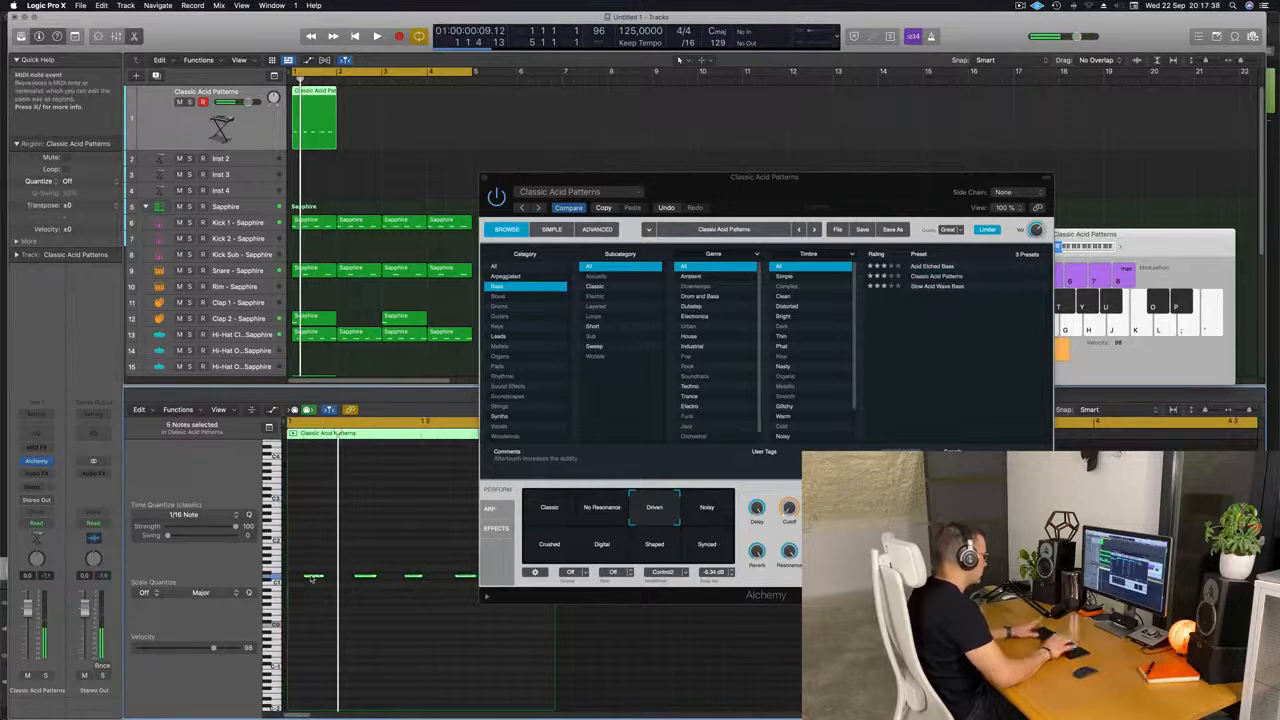
{"action": "key", "text": "space"}
Repeat the bar 1 Classic Acid Patterns region three times to fill bars 2 to 4 and replay the loop.
{"action": "left_click_drag", "start_coordinate": [733, 180], "coordinate": [966, 132]}
{"action": "left_click_drag", "start_coordinate": [388, 130], "coordinate": [326, 134]}
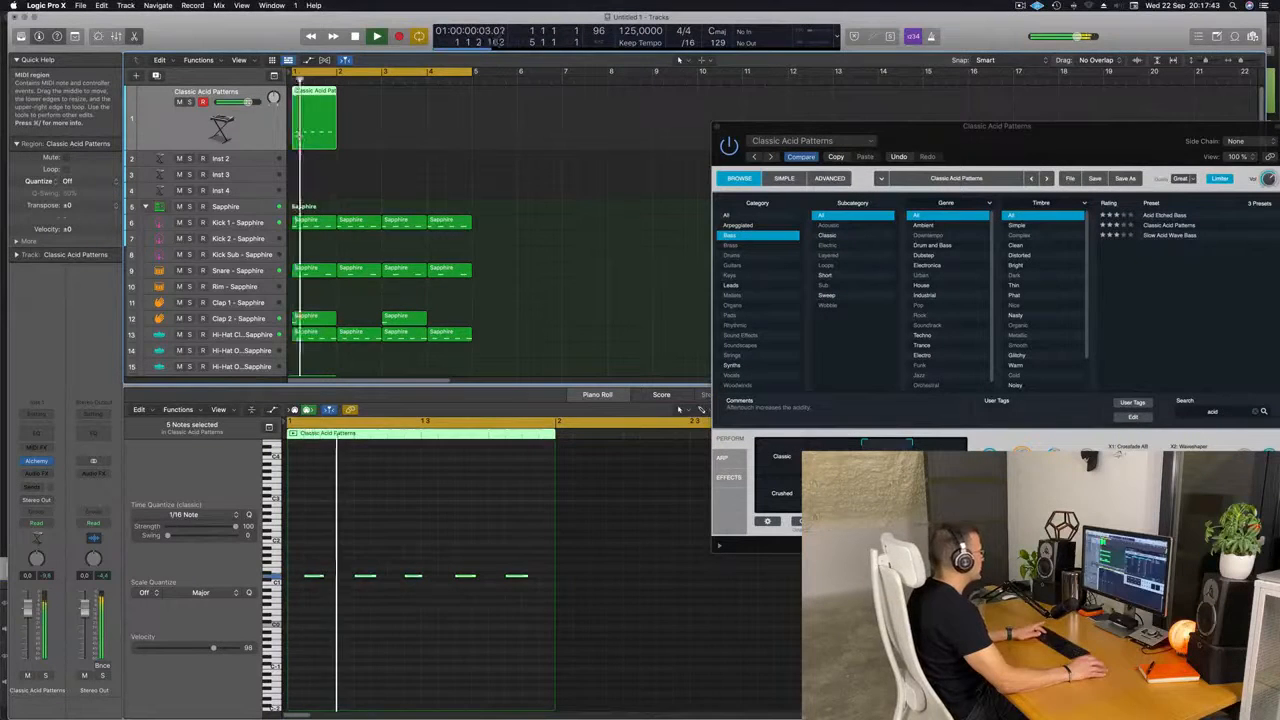
{"action": "key", "text": "super+r"}
{"action": "key", "text": "super+r"}
{"action": "key", "text": "super+r"}
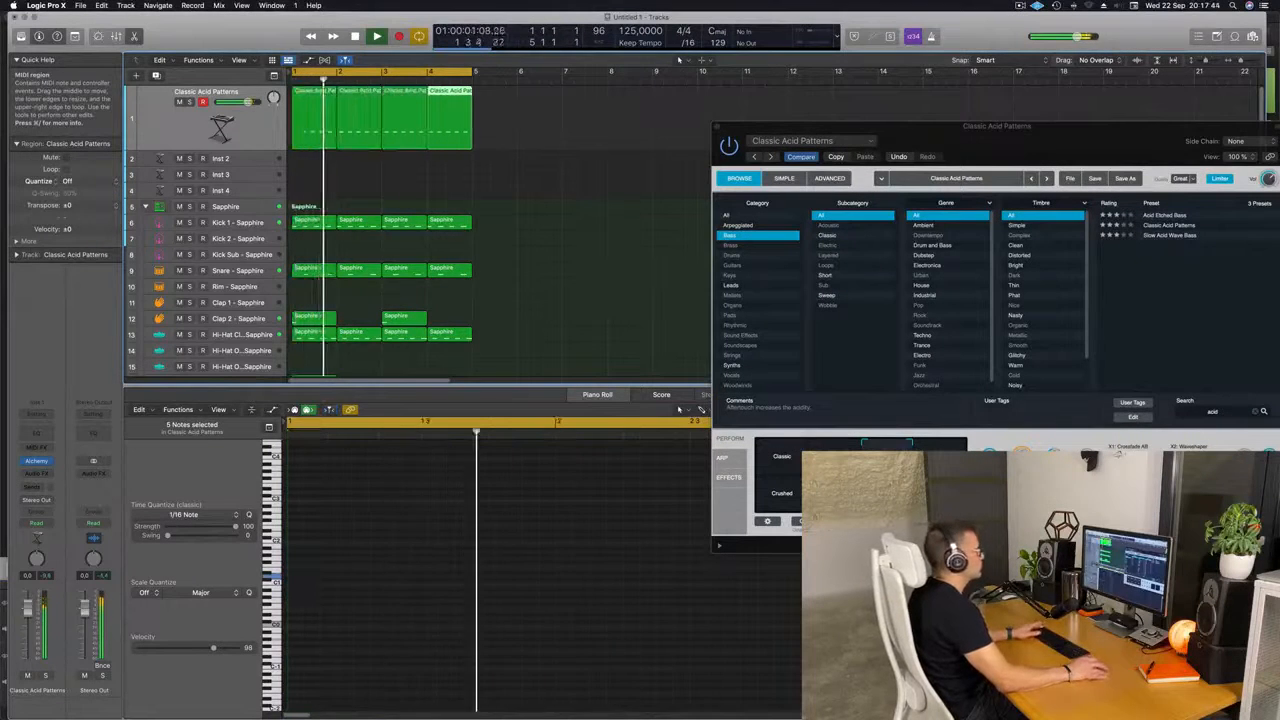
{"action": "left_click_drag", "start_coordinate": [954, 128], "coordinate": [744, 138]}
{"action": "key", "text": "Return"}
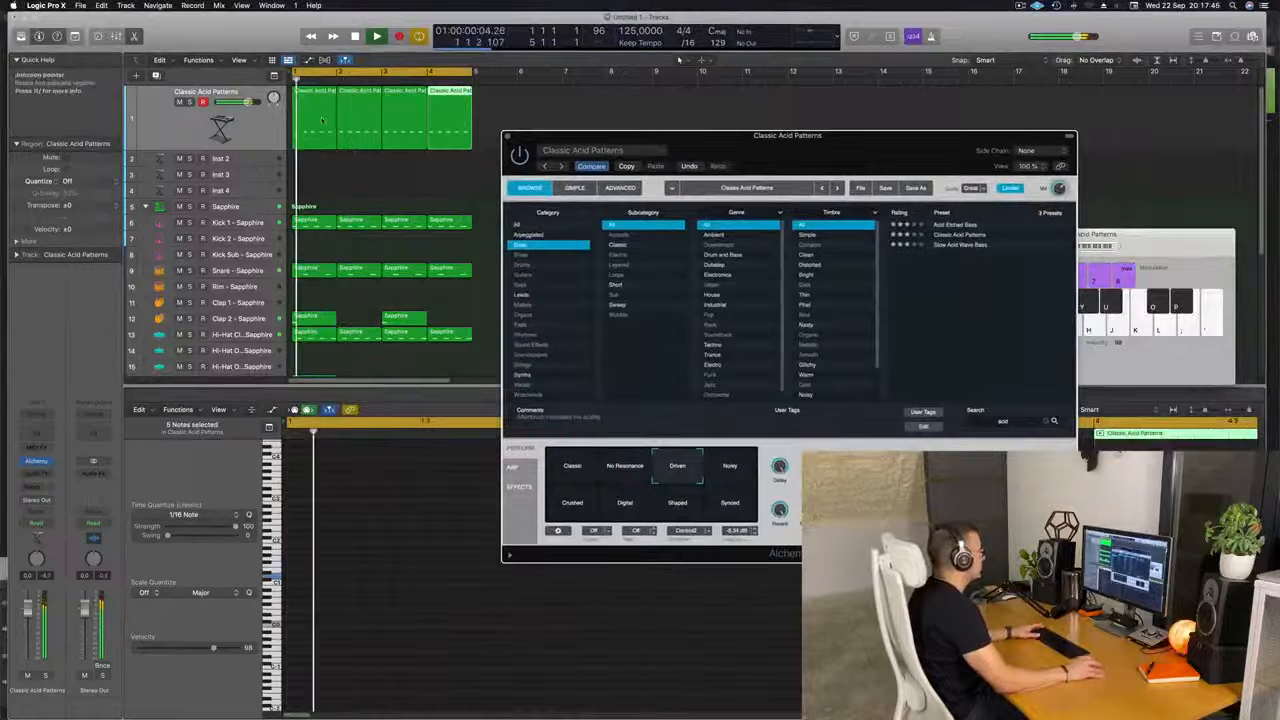
Lengthen the last note of the bar 1 Classic Acid Patterns region to three sixteenth notes while replaying the loop.
{"action": "left_click", "coordinate": [322, 121]}
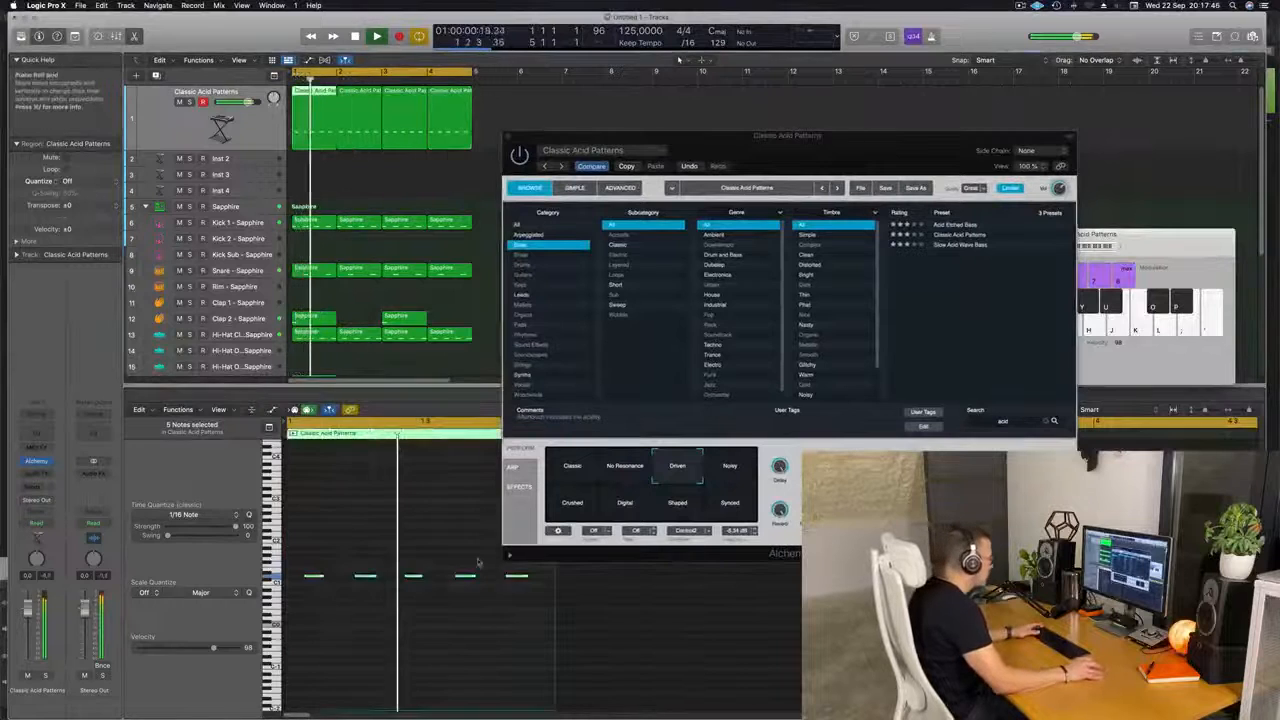
{"action": "left_click", "coordinate": [518, 600]}
{"action": "left_click", "coordinate": [521, 576]}
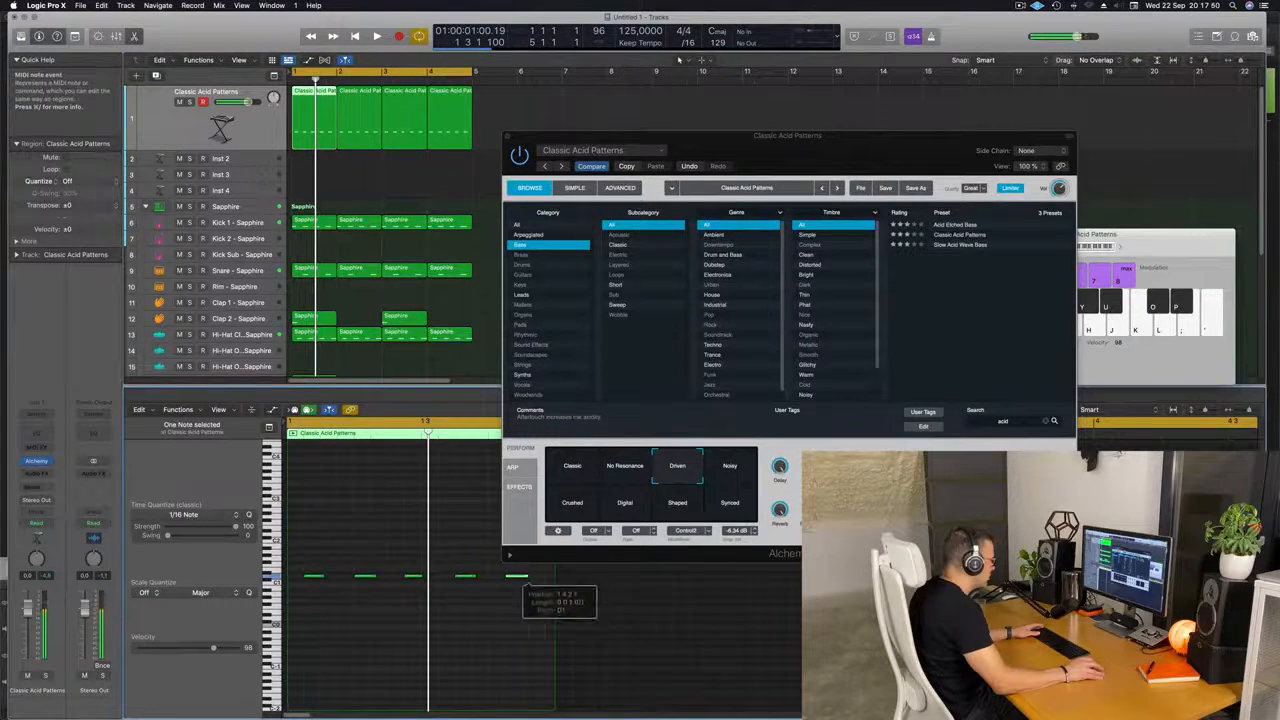
{"action": "key", "text": "space"}
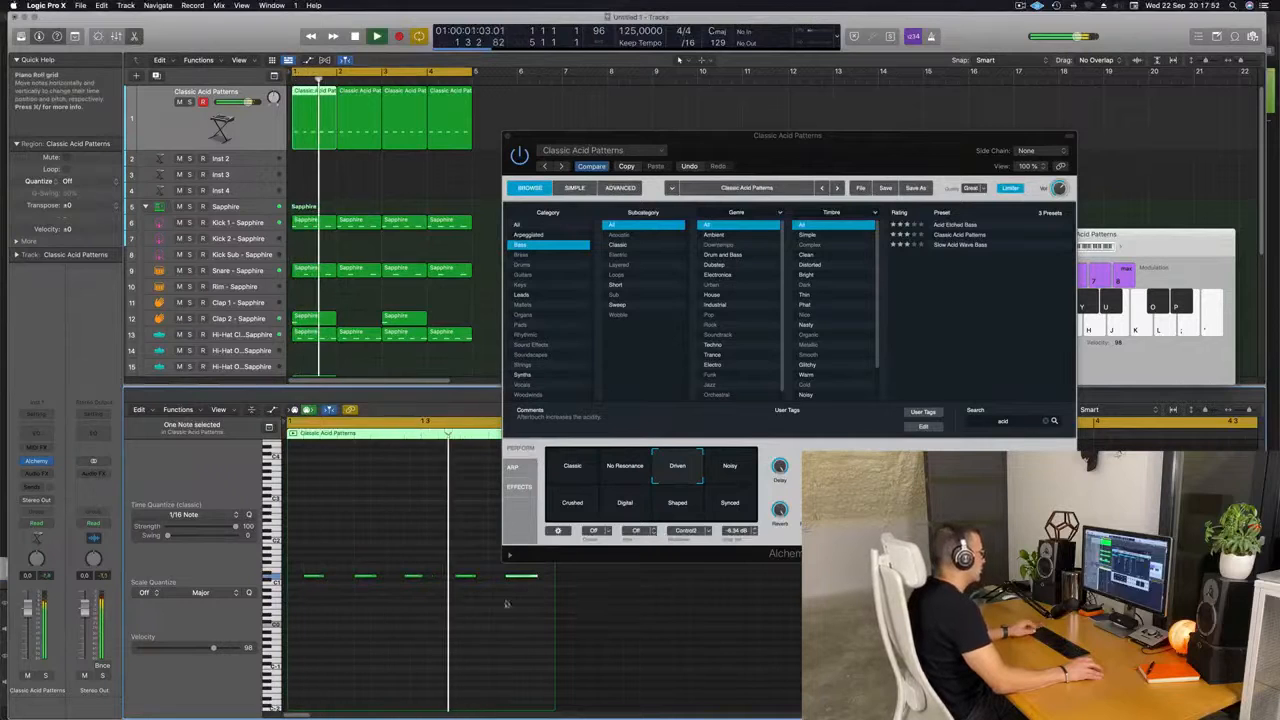
{"action": "key", "text": "super+Left"}
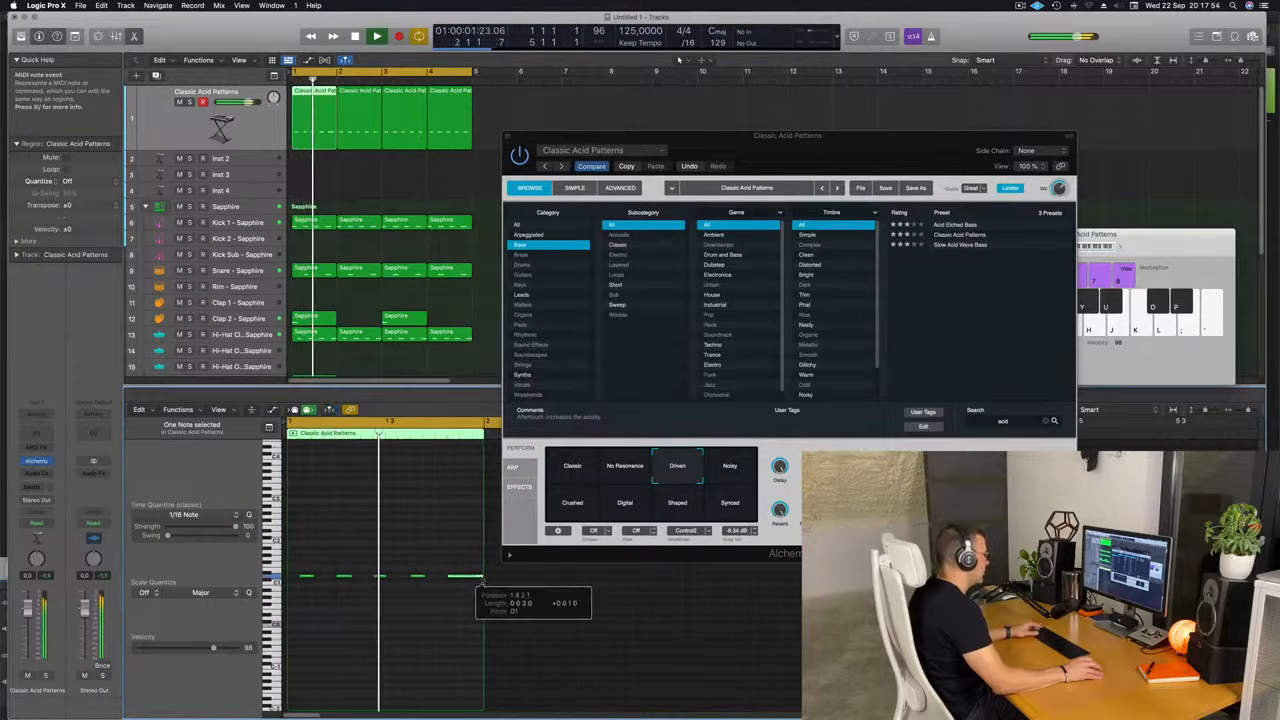
{"action": "key", "text": "super+Left"}
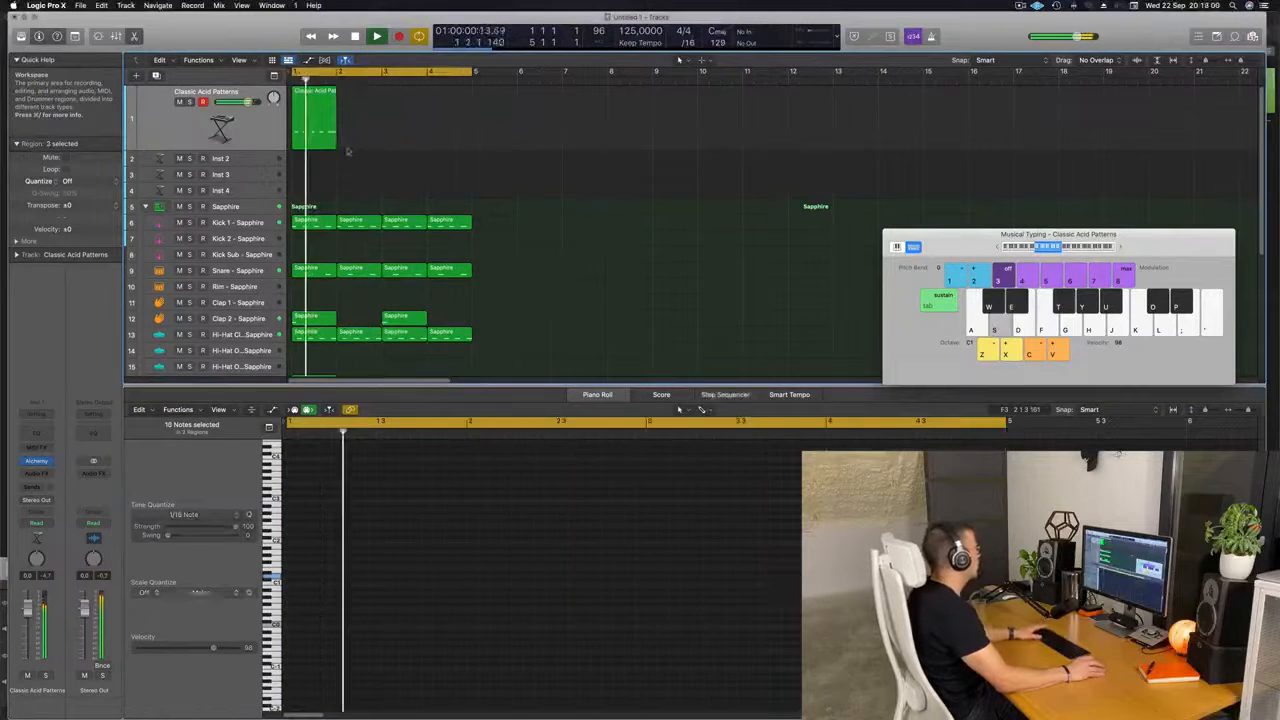
Replace the bass copies in bars 2 to 4 with three repeats of the edited bar 1 region and lower the track's volume.
{"action": "left_click", "coordinate": [320, 133]}
{"action": "key", "text": "super+r"}
{"action": "key", "text": "super+r"}
{"action": "key", "text": "super+r"}
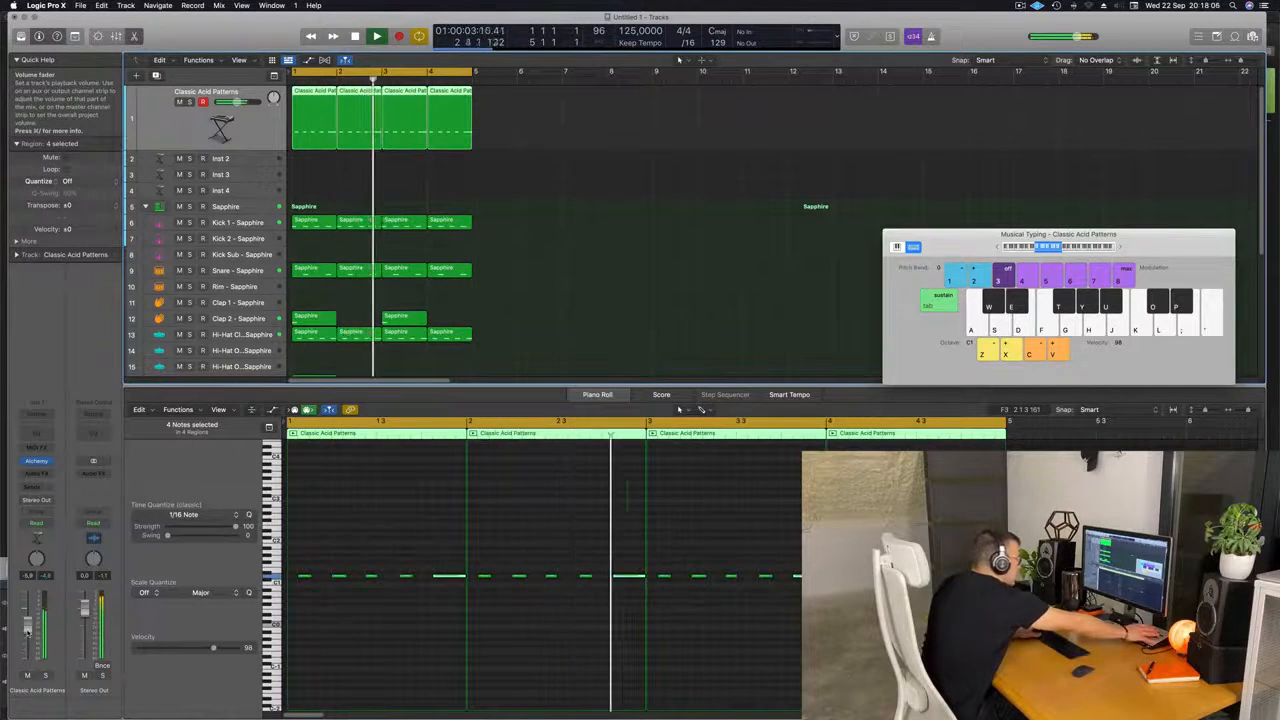
{"action": "key", "text": "Return"}
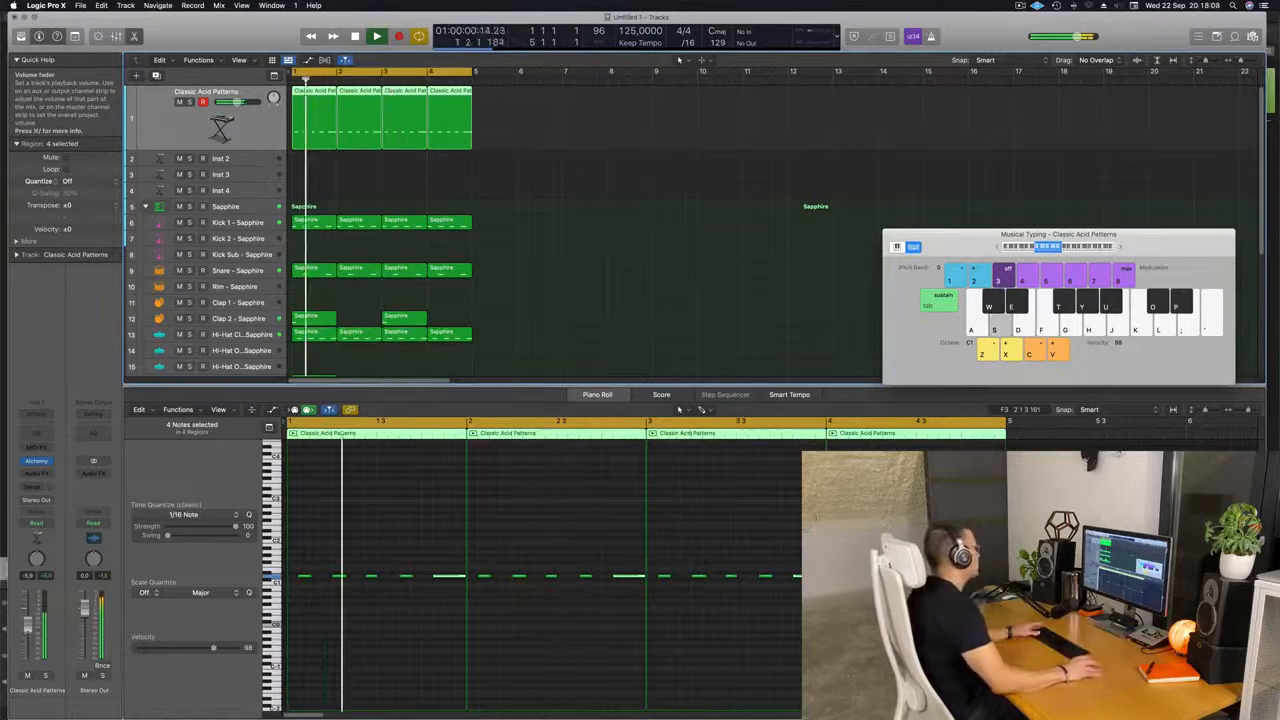
Adjust the volumes of the Snare, Clap 2 and Hi-Hat Closed tracks of the Sapphire kit while replaying the loop.
{"action": "scroll", "coordinate": [262, 216], "scroll_direction": "down", "scroll_amount": 3}
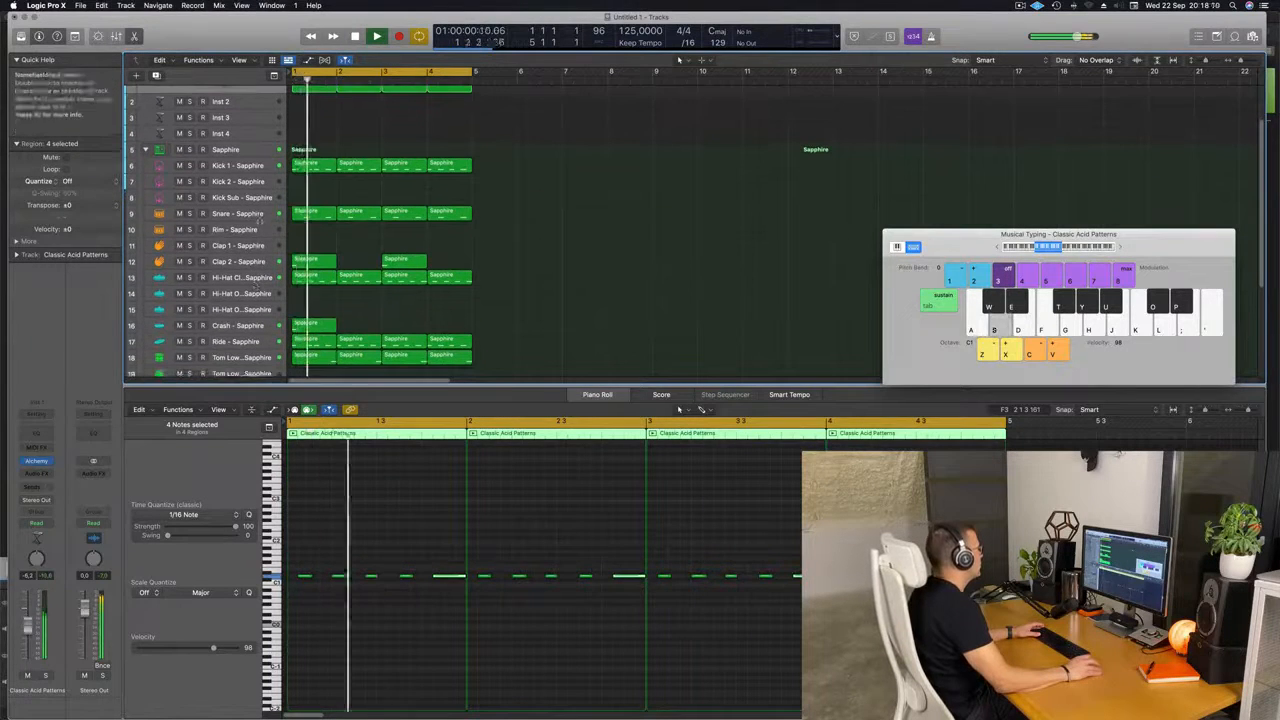
{"action": "left_click", "coordinate": [258, 214]}
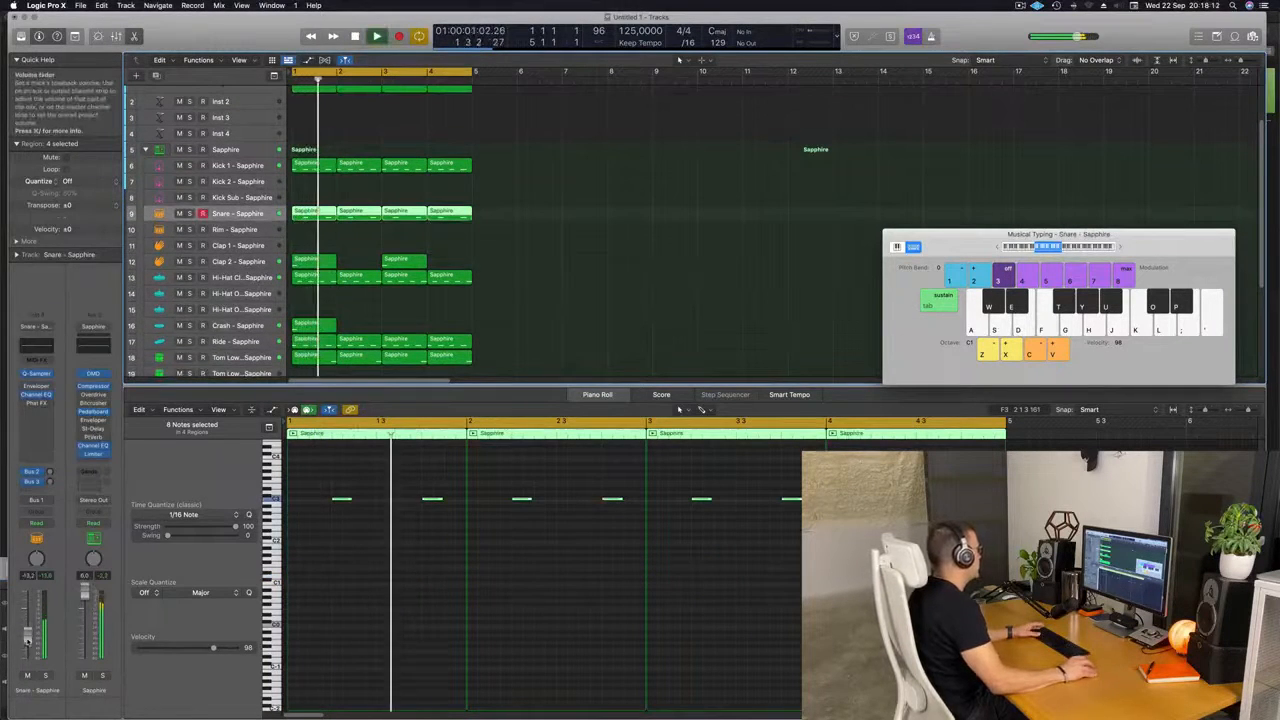
{"action": "left_click", "coordinate": [256, 262]}
{"action": "left_click", "coordinate": [258, 278]}
{"action": "key", "text": "space"}
{"action": "key", "text": "space"}
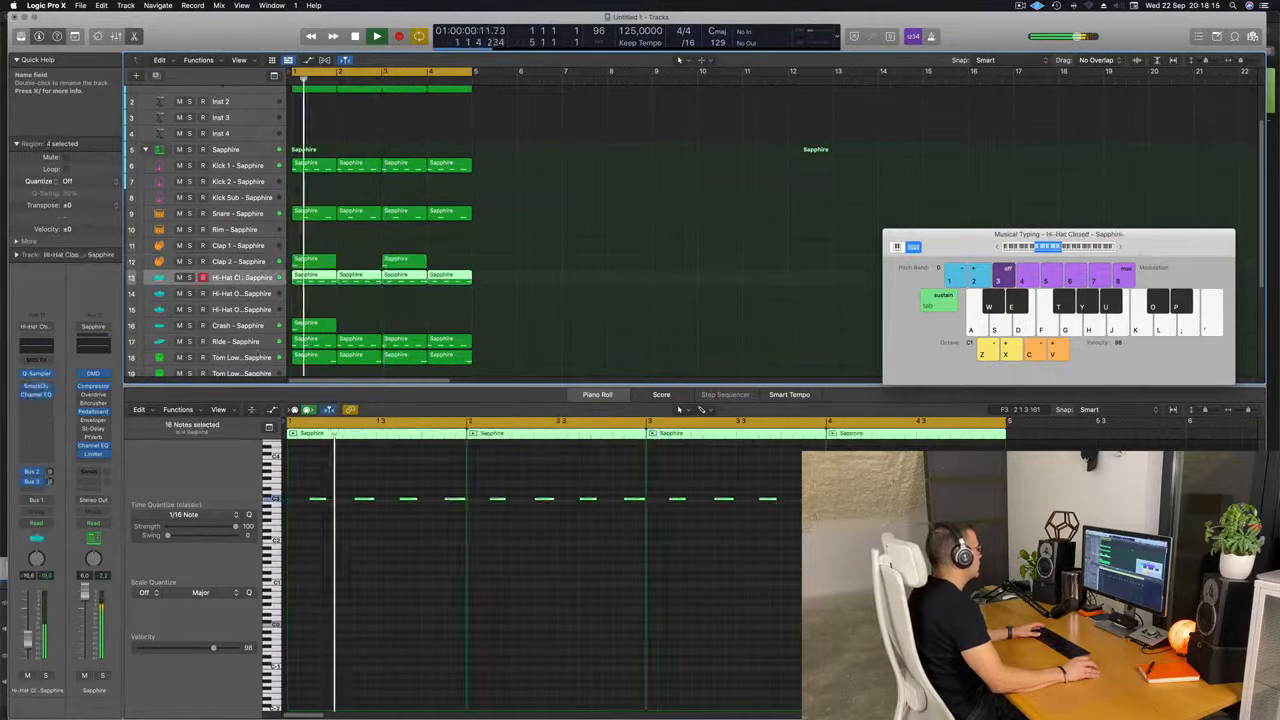
Lower the Ride - Sapphire track's volume to about -21 dB and raise its Bus 2 reverb send.
{"action": "left_click", "coordinate": [262, 343]}
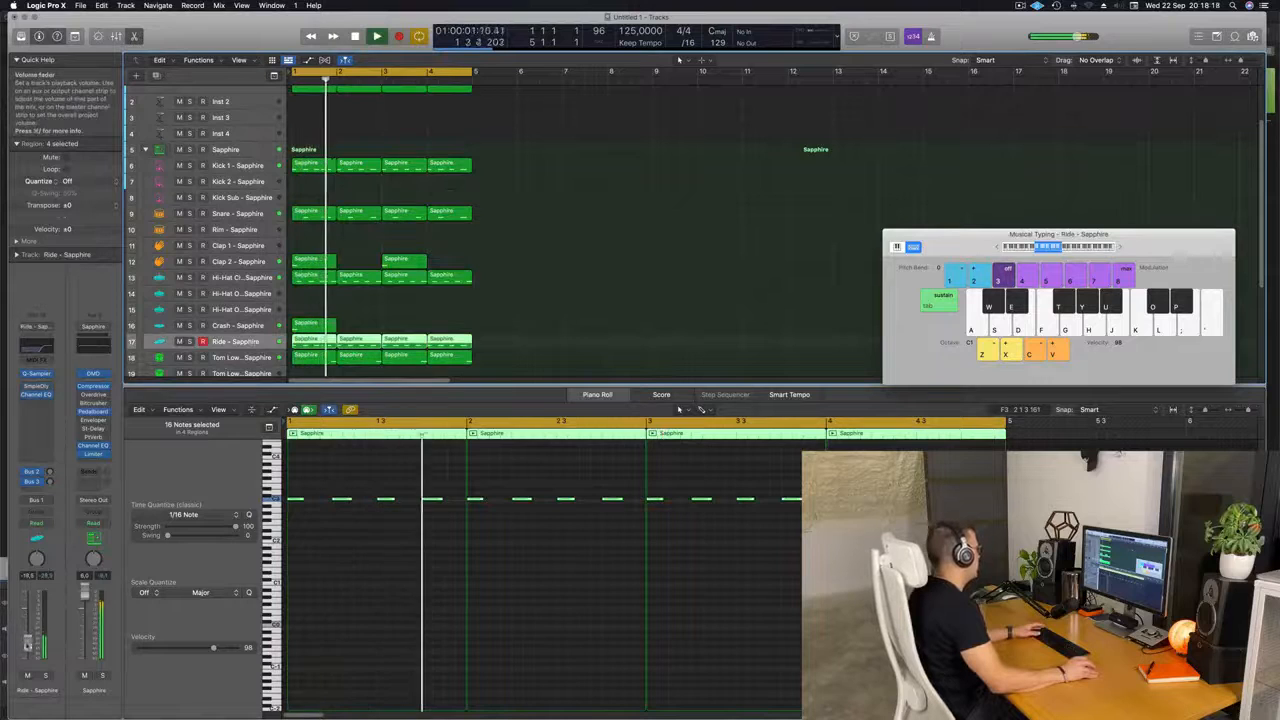
{"action": "key", "text": "space"}
{"action": "key", "text": "space"}
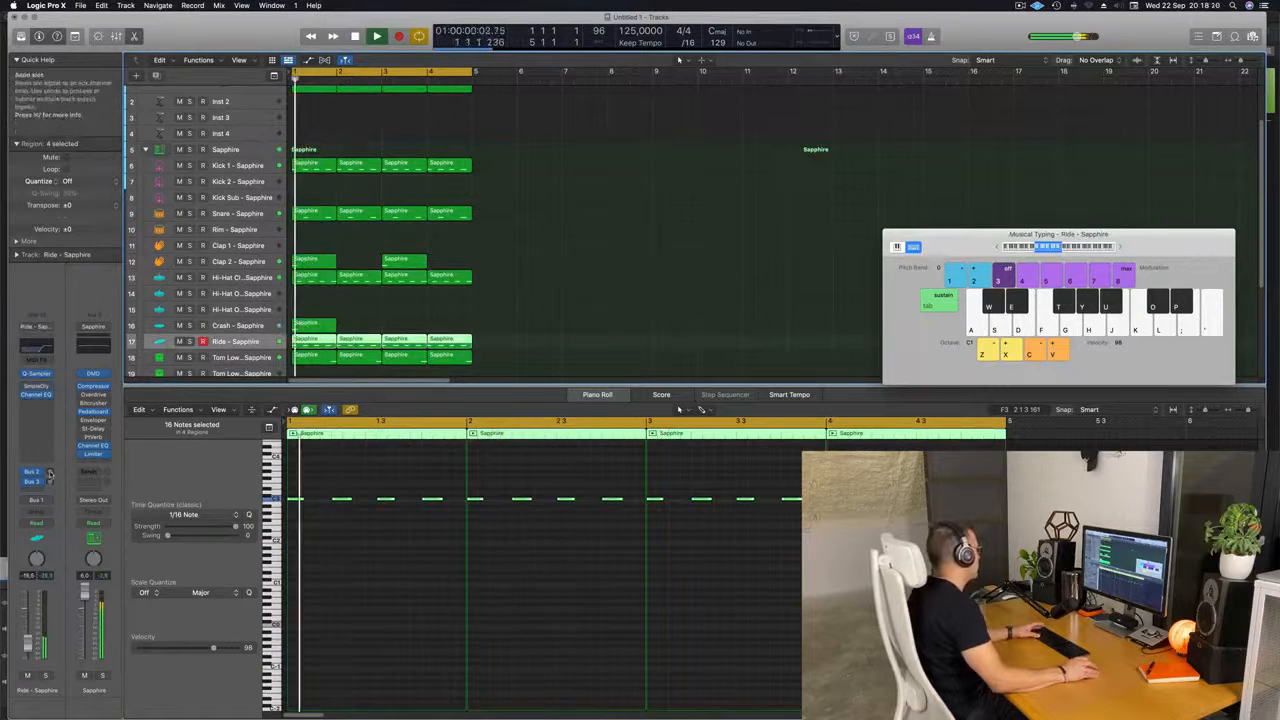
{"action": "left_click_drag", "start_coordinate": [50, 472], "coordinate": [55, 453]}
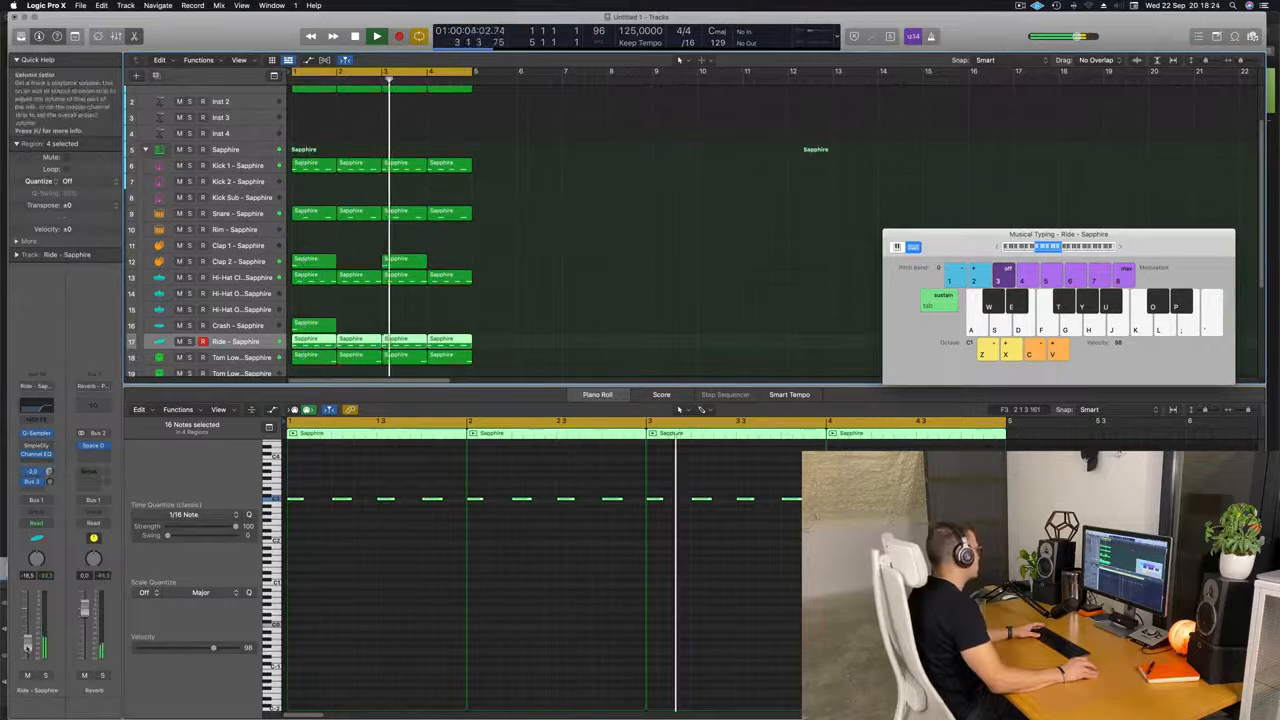
Open the Alchemy instrument of the Classic Acid Patterns track and move its window so the performance controls are in view.
{"action": "scroll", "coordinate": [507, 118], "scroll_direction": "up", "scroll_amount": 3}
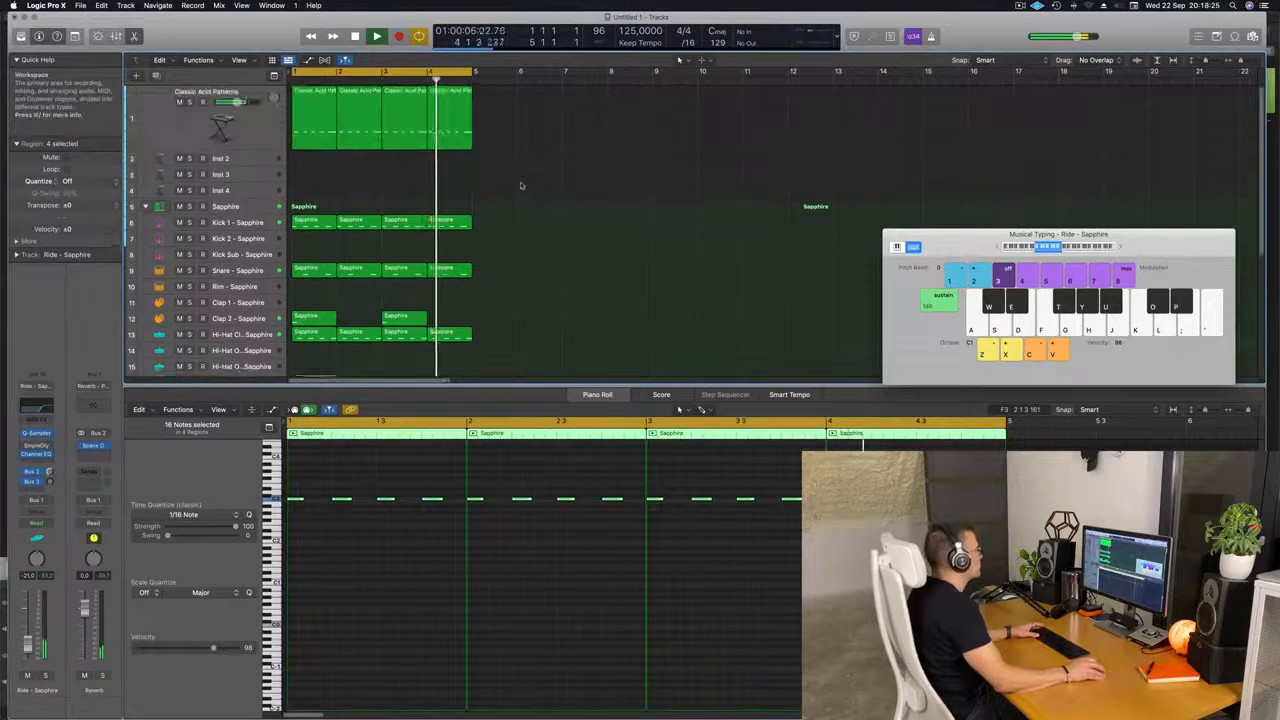
{"action": "left_click", "coordinate": [230, 128]}
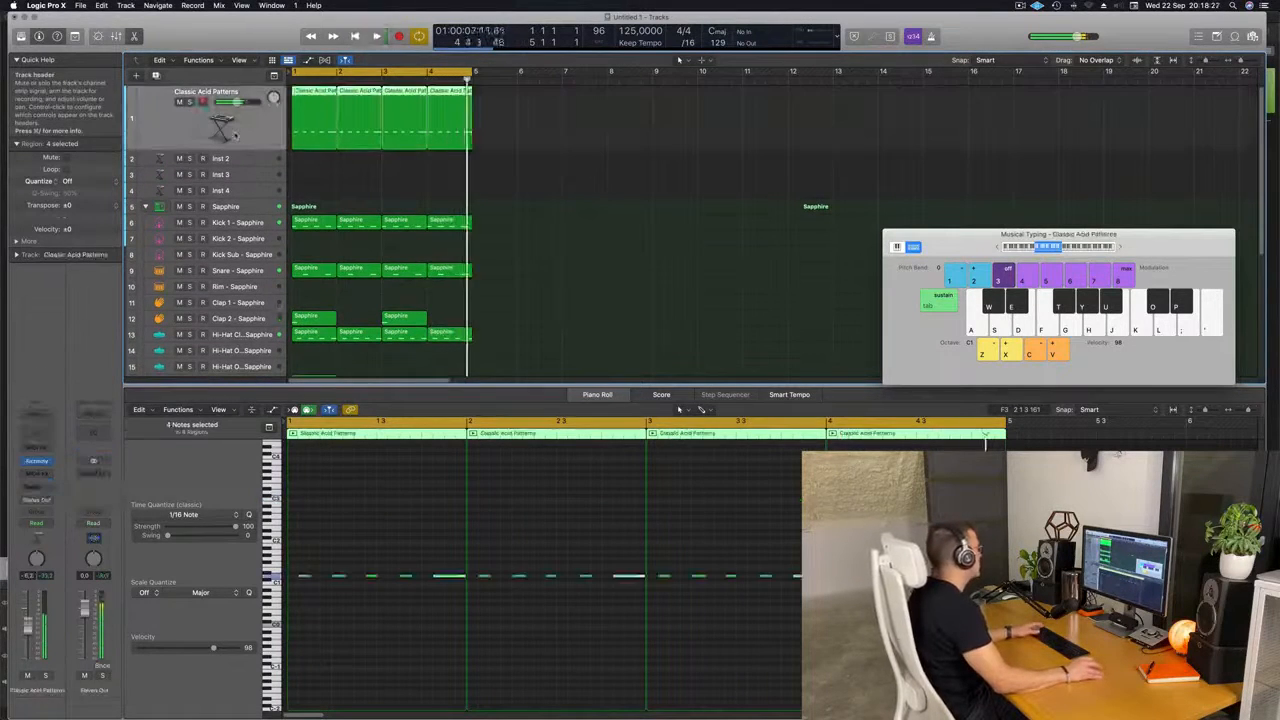
{"action": "left_click", "coordinate": [36, 461]}
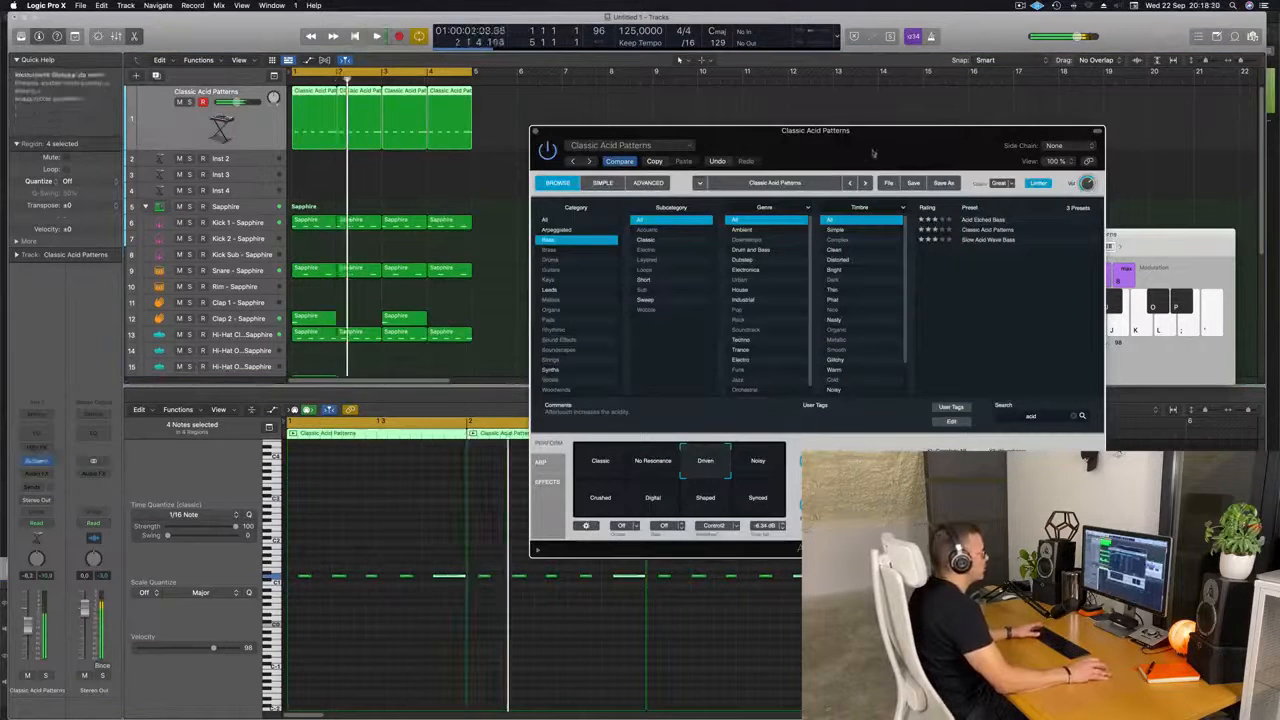
{"action": "left_click_drag", "start_coordinate": [786, 143], "coordinate": [705, 155]}
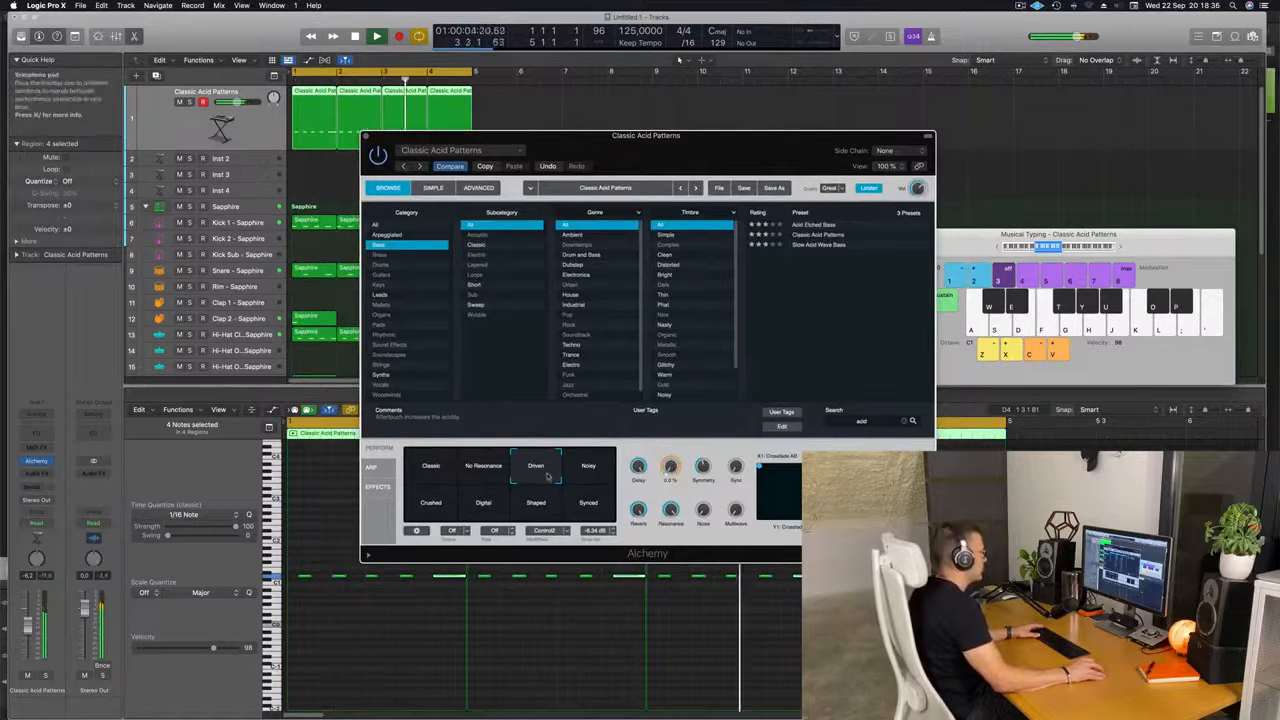
Morph the bass sound across Alchemy's transform pad, ending between the Driven, Noisy, Shaped and Synced variations.
{"action": "left_click", "coordinate": [588, 480]}
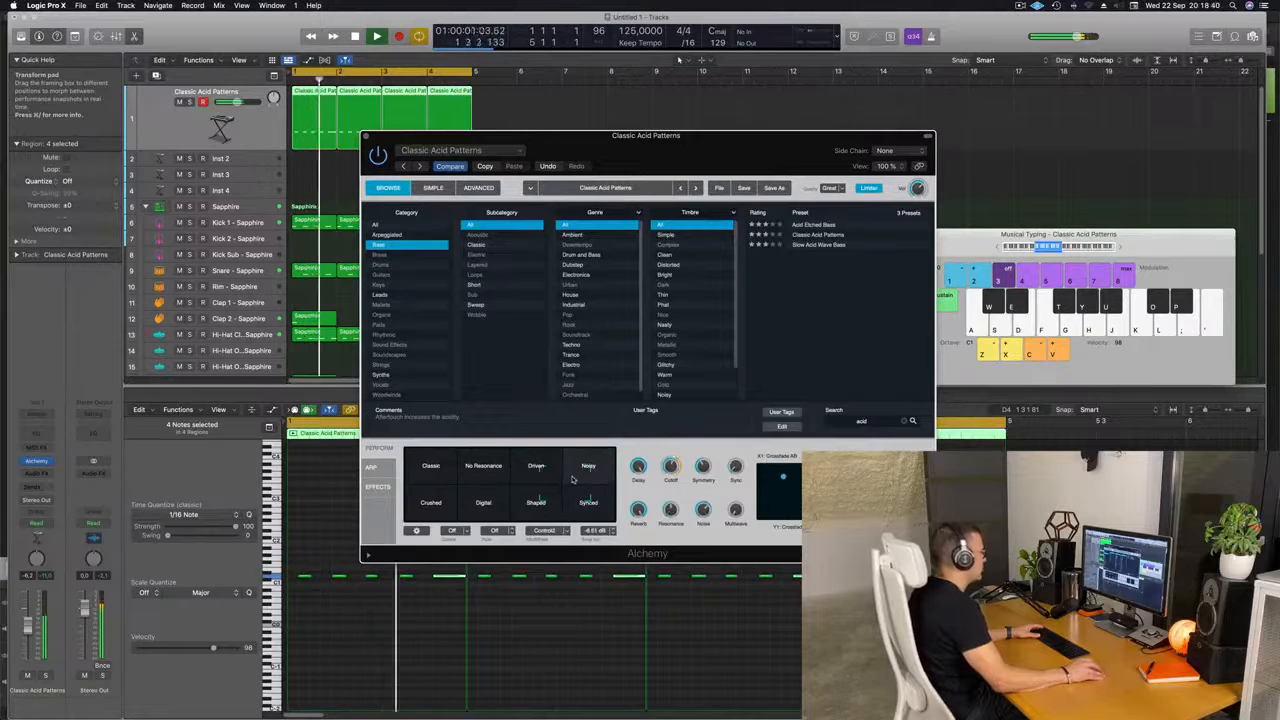
{"action": "left_click", "coordinate": [433, 484]}
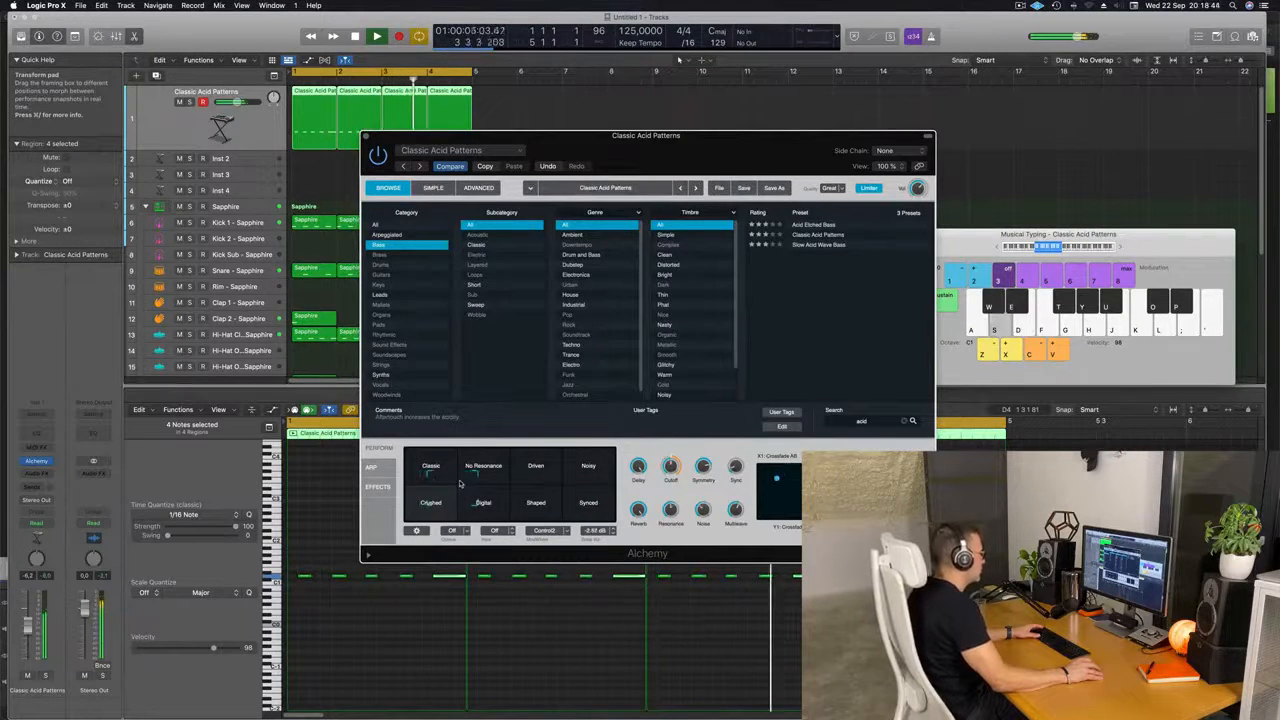
{"action": "left_click", "coordinate": [509, 486]}
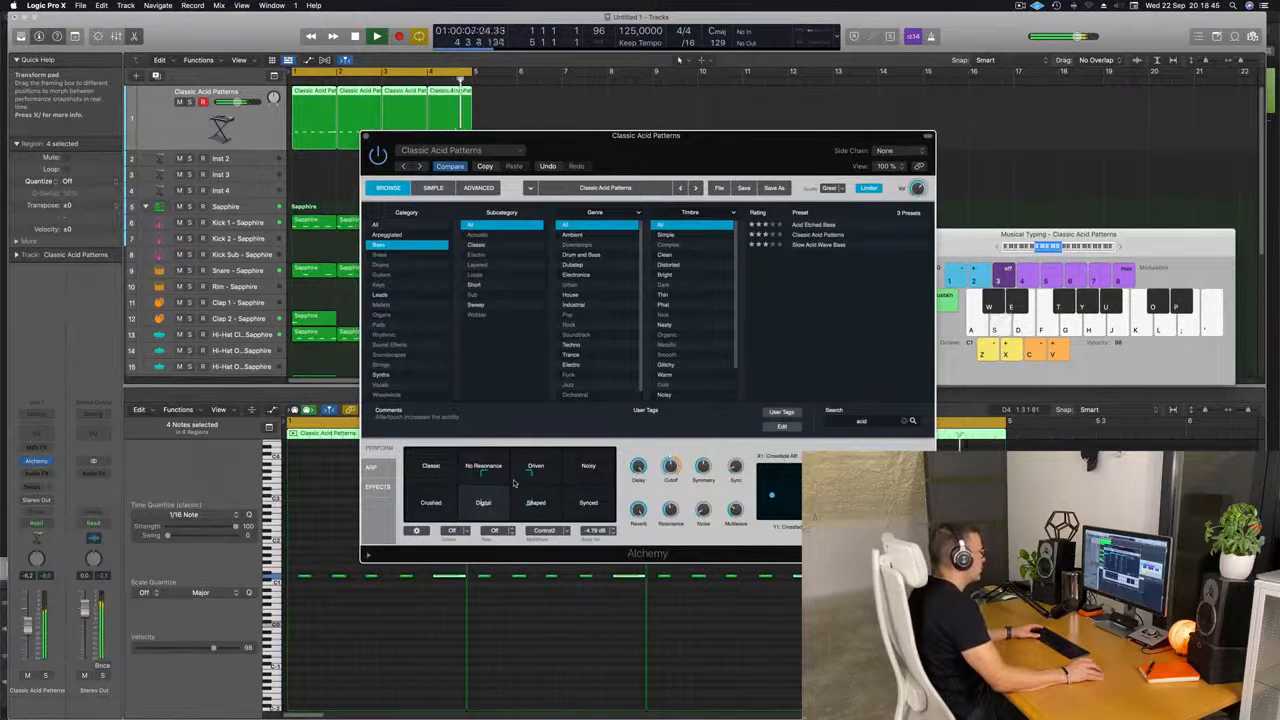
{"action": "left_click", "coordinate": [425, 458]}
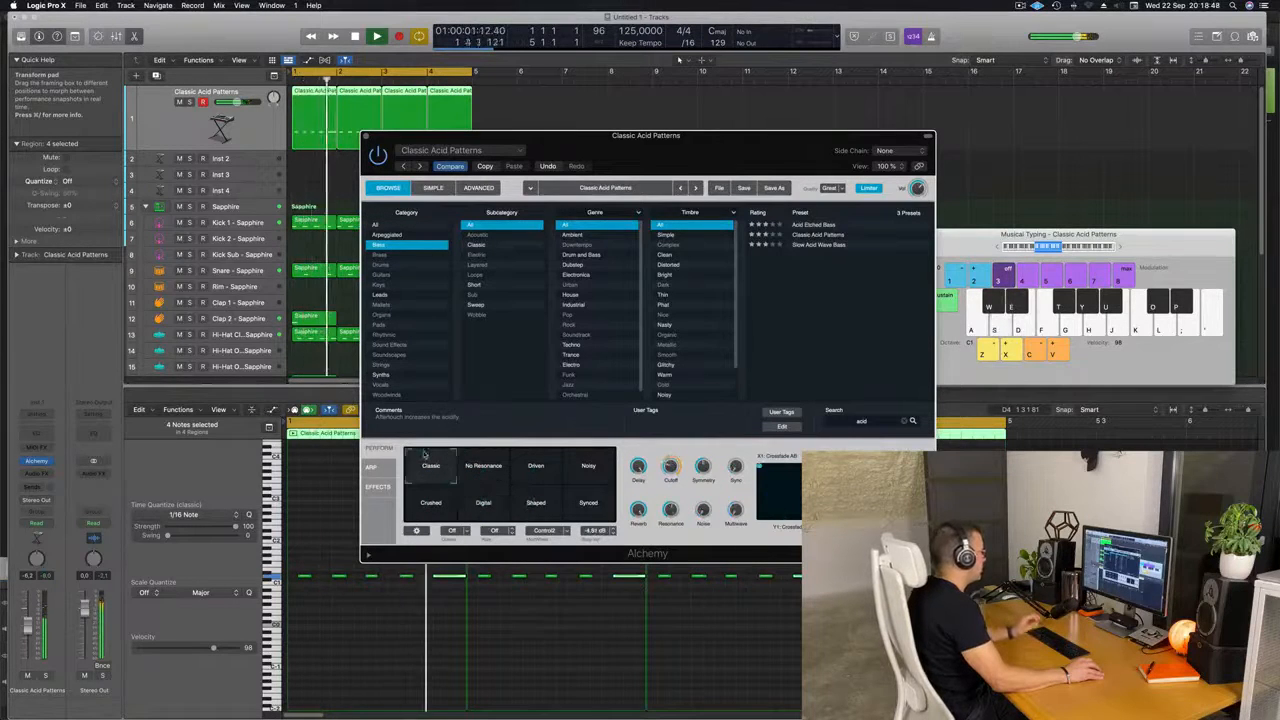
{"action": "left_click_drag", "start_coordinate": [425, 455], "coordinate": [457, 482]}
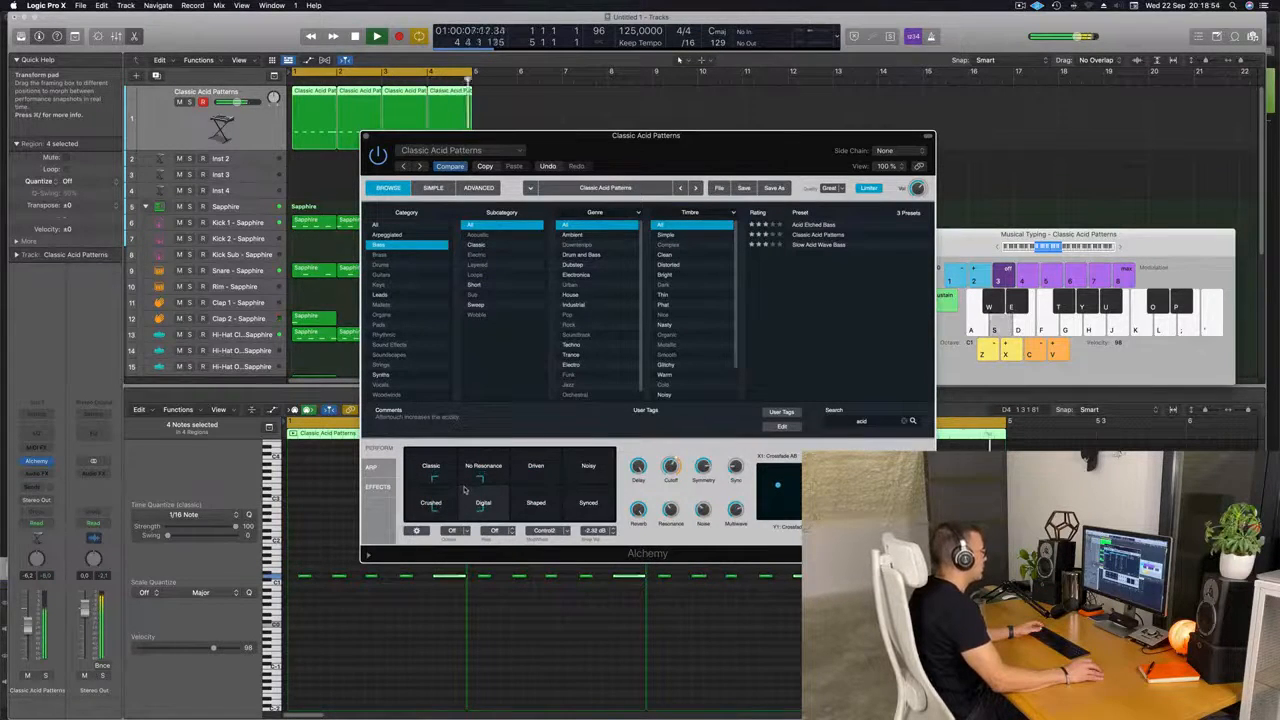
{"action": "left_click_drag", "start_coordinate": [463, 489], "coordinate": [565, 485]}
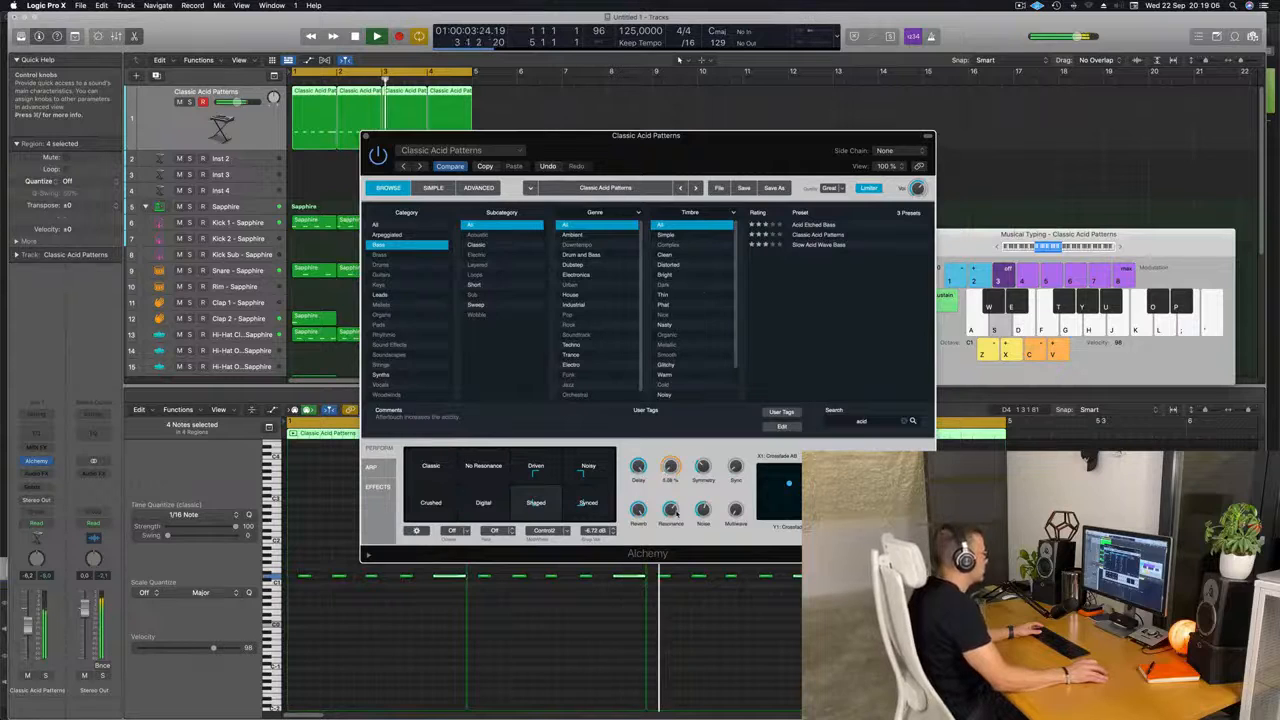
Insert a Compressor on the Classic Acid Patterns track and set its side chain to Kick 1 - Sapphire (Inst 5).
{"action": "left_click_drag", "start_coordinate": [700, 135], "coordinate": [840, 206]}
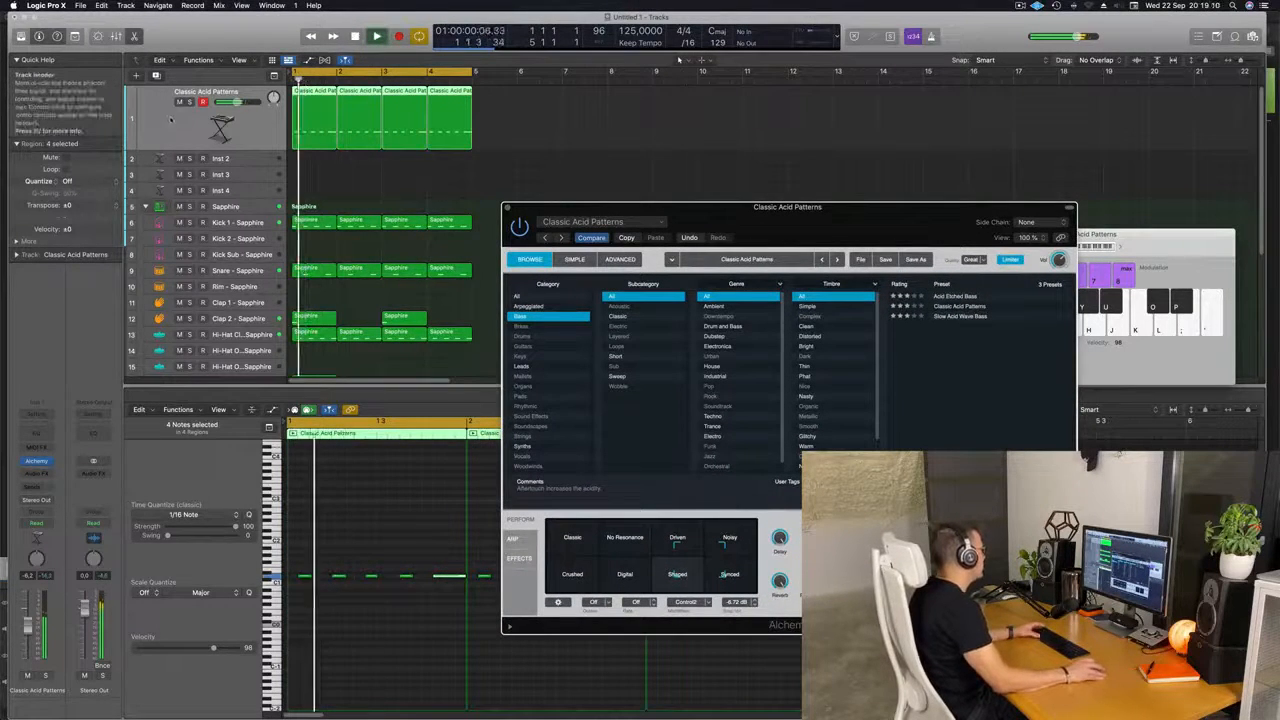
{"action": "left_click", "coordinate": [36, 476]}
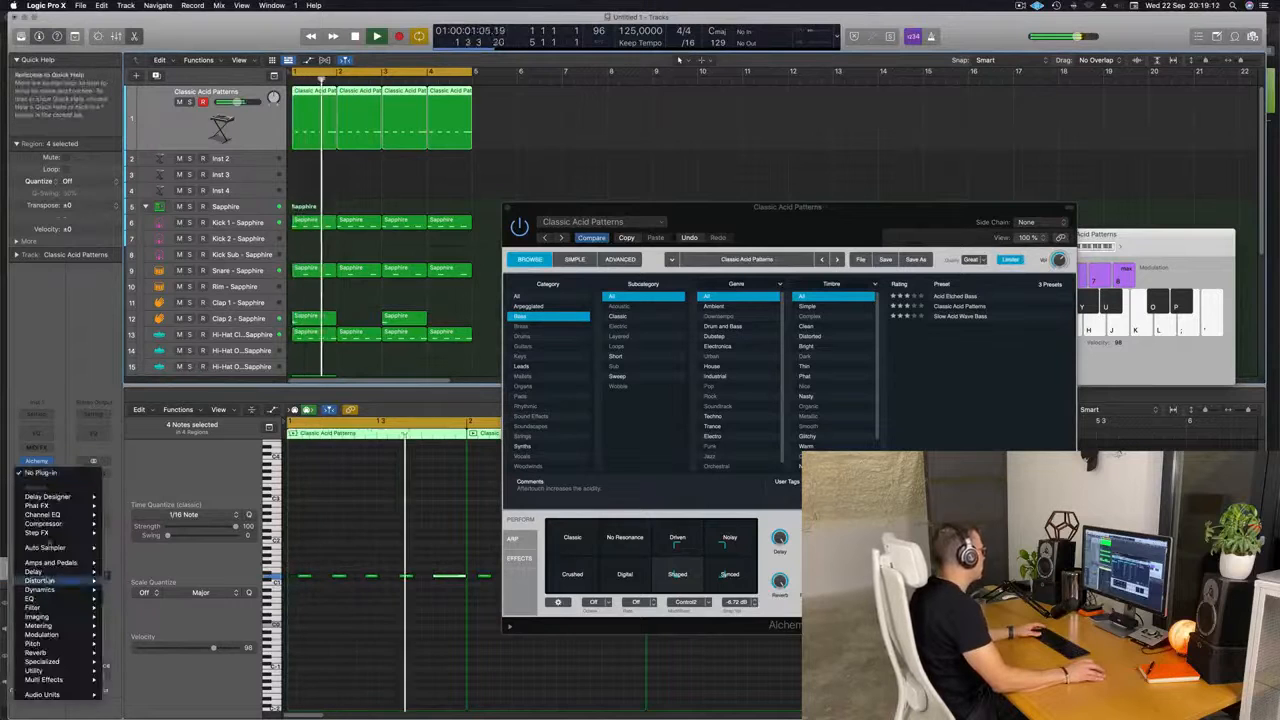
{"action": "mouse_move", "coordinate": [46, 524]}
{"action": "left_click", "coordinate": [124, 524]}
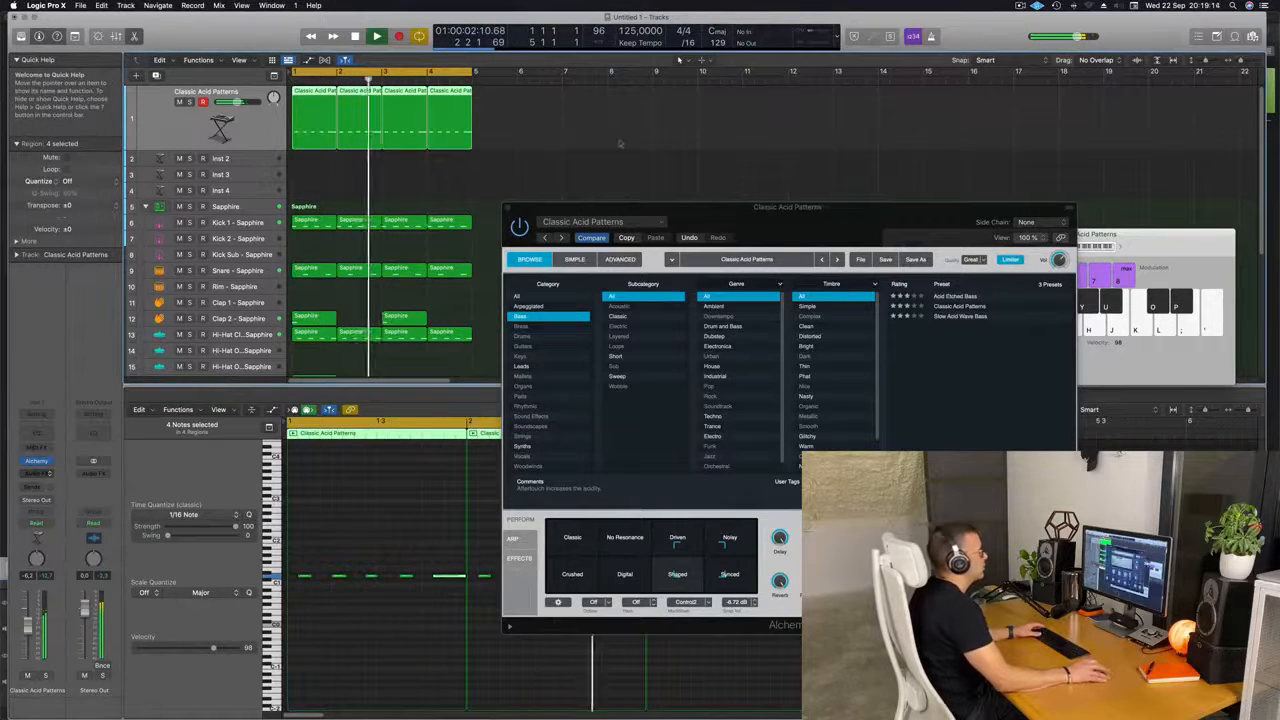
{"action": "left_click", "coordinate": [917, 146]}
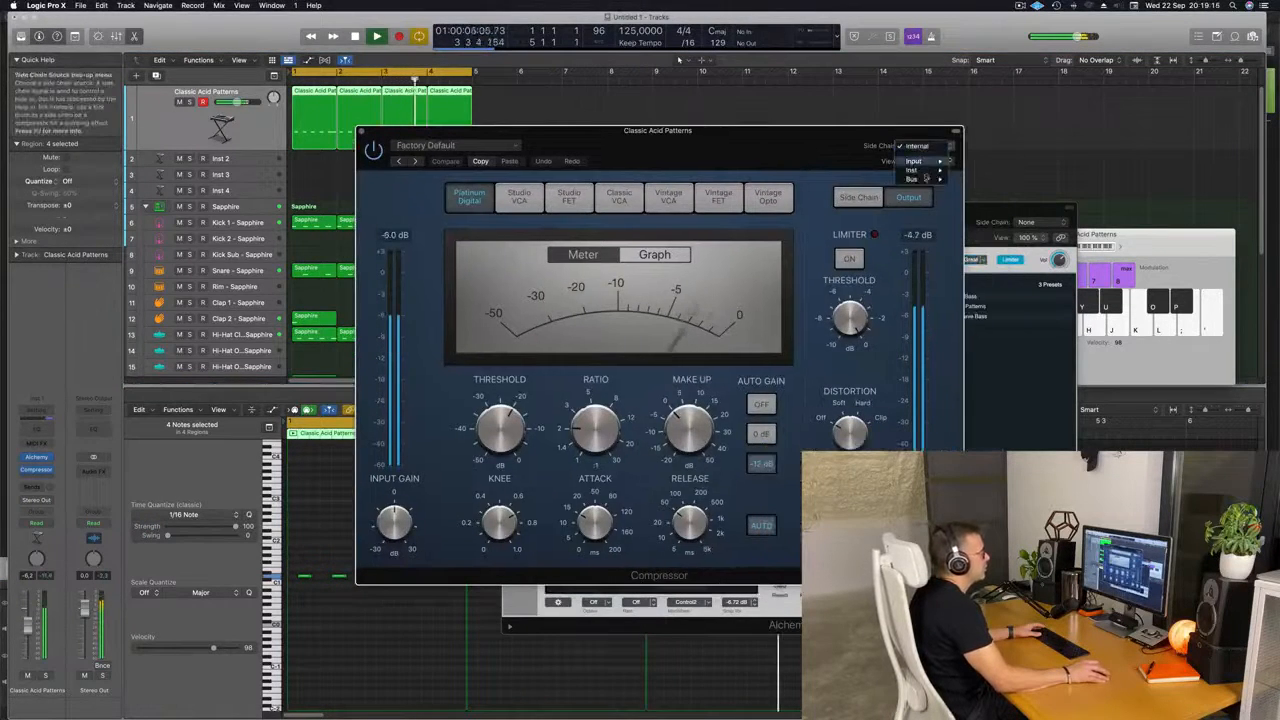
{"action": "mouse_move", "coordinate": [931, 170]}
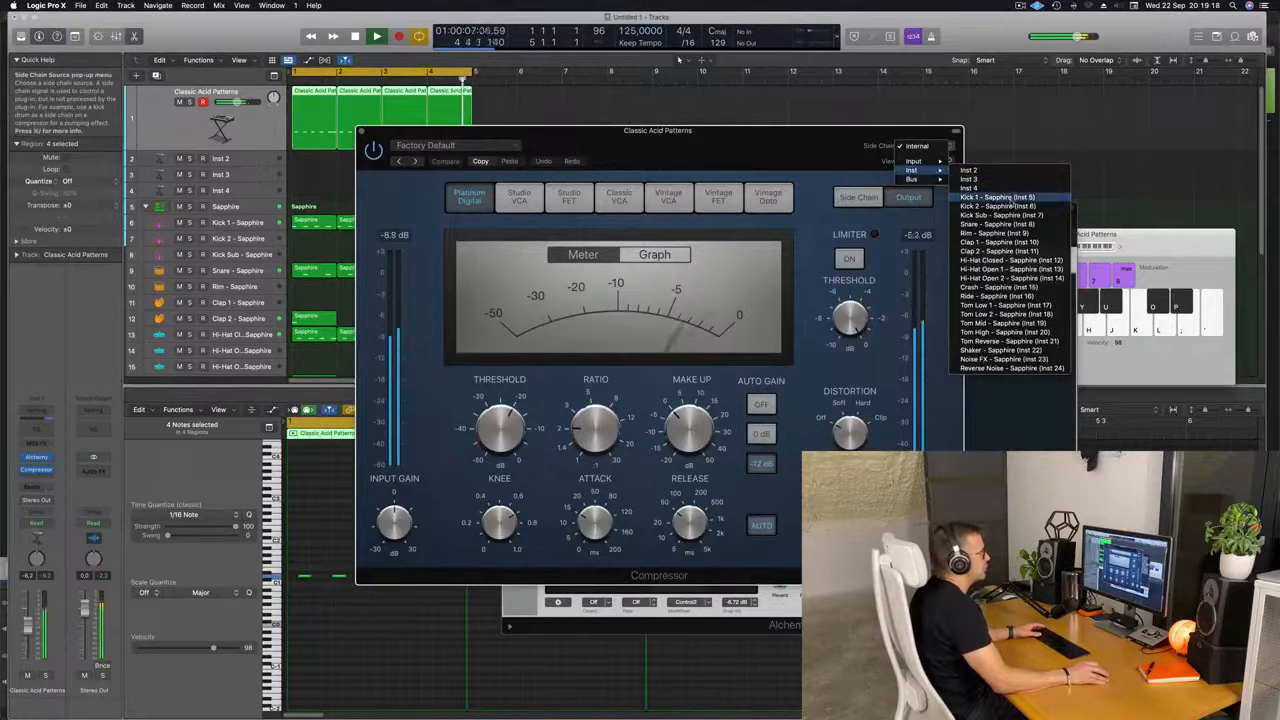
{"action": "left_click", "coordinate": [995, 197]}
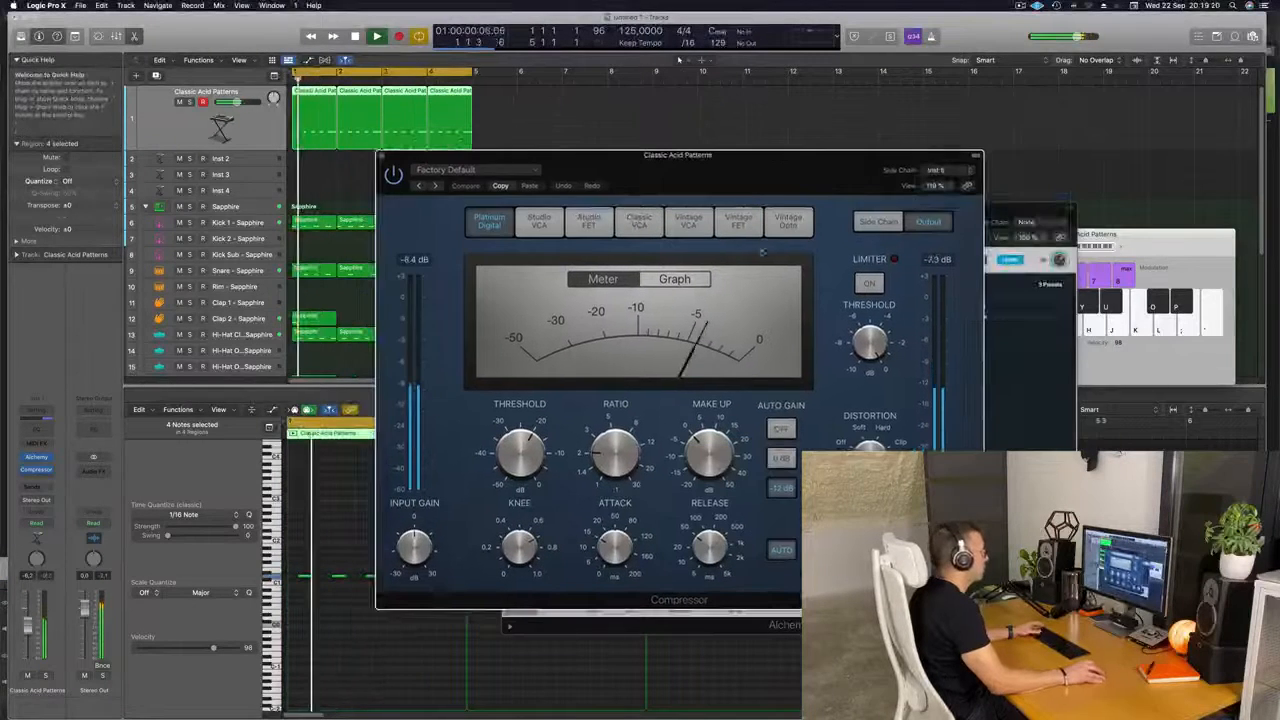
Turn off the Compressor's auto release, raise its ratio, set the threshold to about -17.5 dB and close its window.
{"action": "left_click_drag", "start_coordinate": [708, 550], "coordinate": [705, 604]}
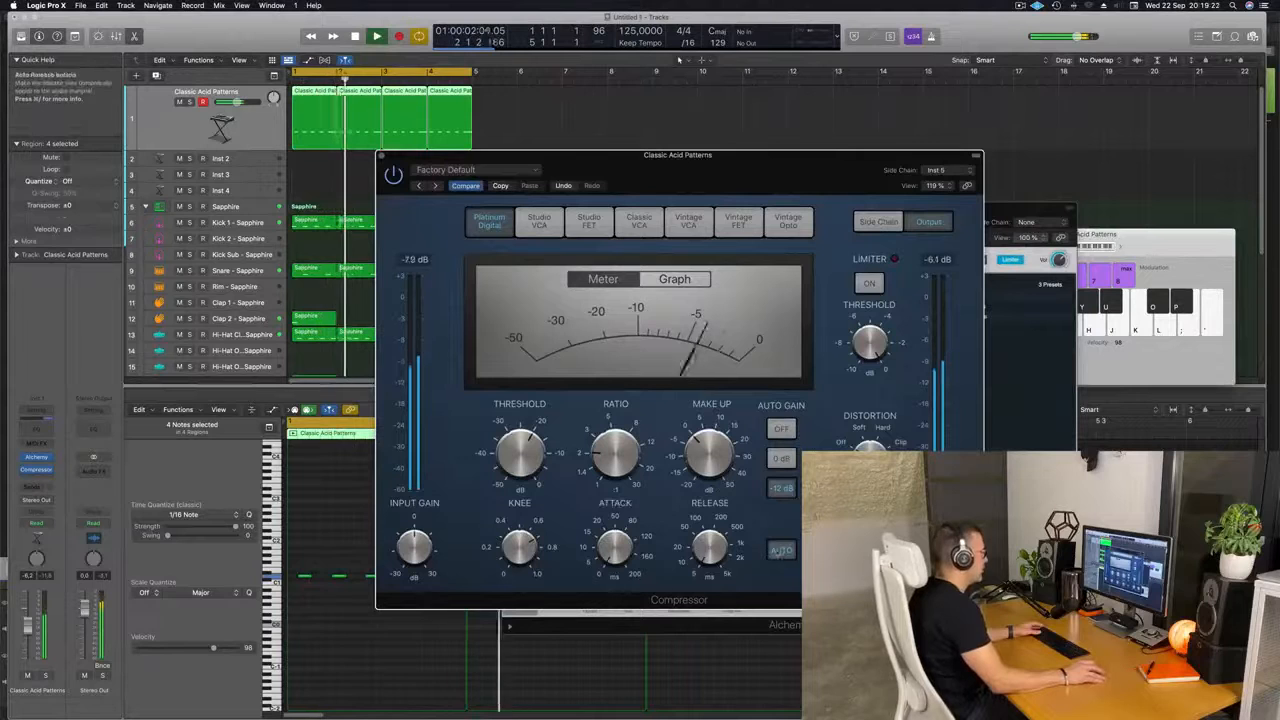
{"action": "left_click_drag", "start_coordinate": [618, 455], "coordinate": [628, 408]}
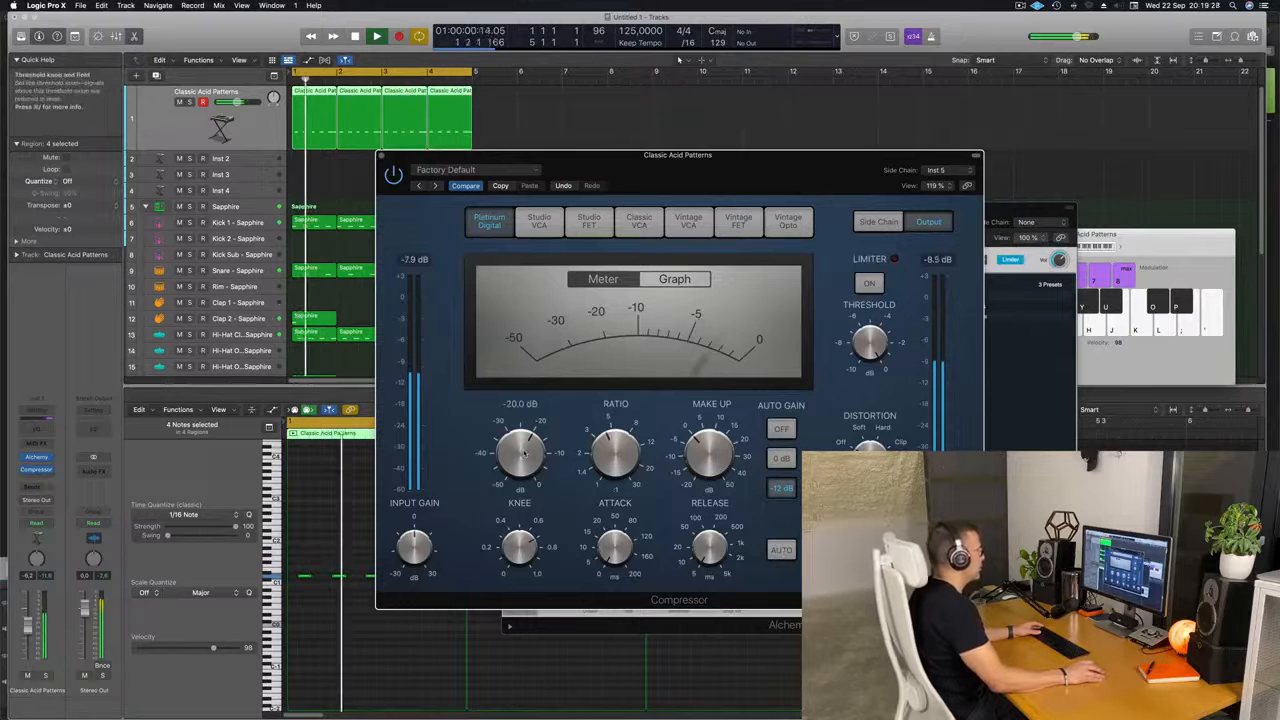
{"action": "mouse_move", "coordinate": [524, 454]}
{"action": "left_mouse_down"}
{"action": "mouse_move", "coordinate": [531, 425]}
{"action": "mouse_move", "coordinate": [532, 443]}
{"action": "left_mouse_up"}
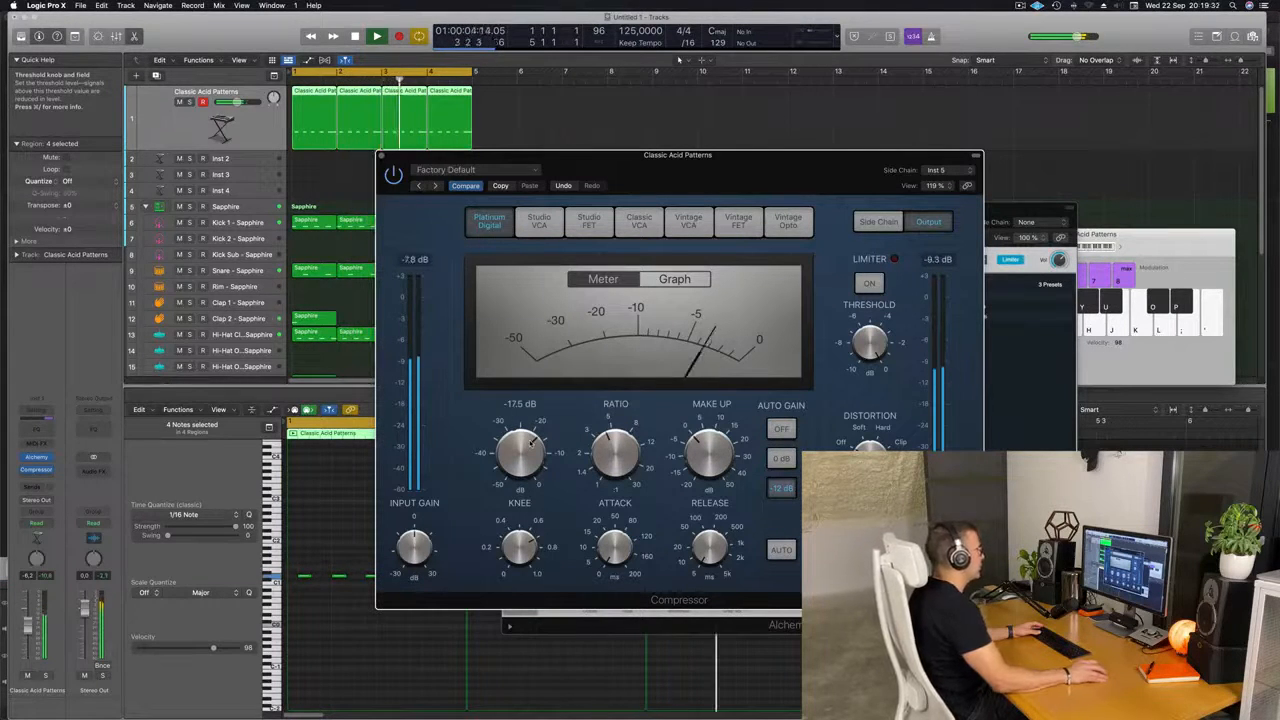
{"action": "left_click_drag", "start_coordinate": [380, 157], "coordinate": [338, 183]}
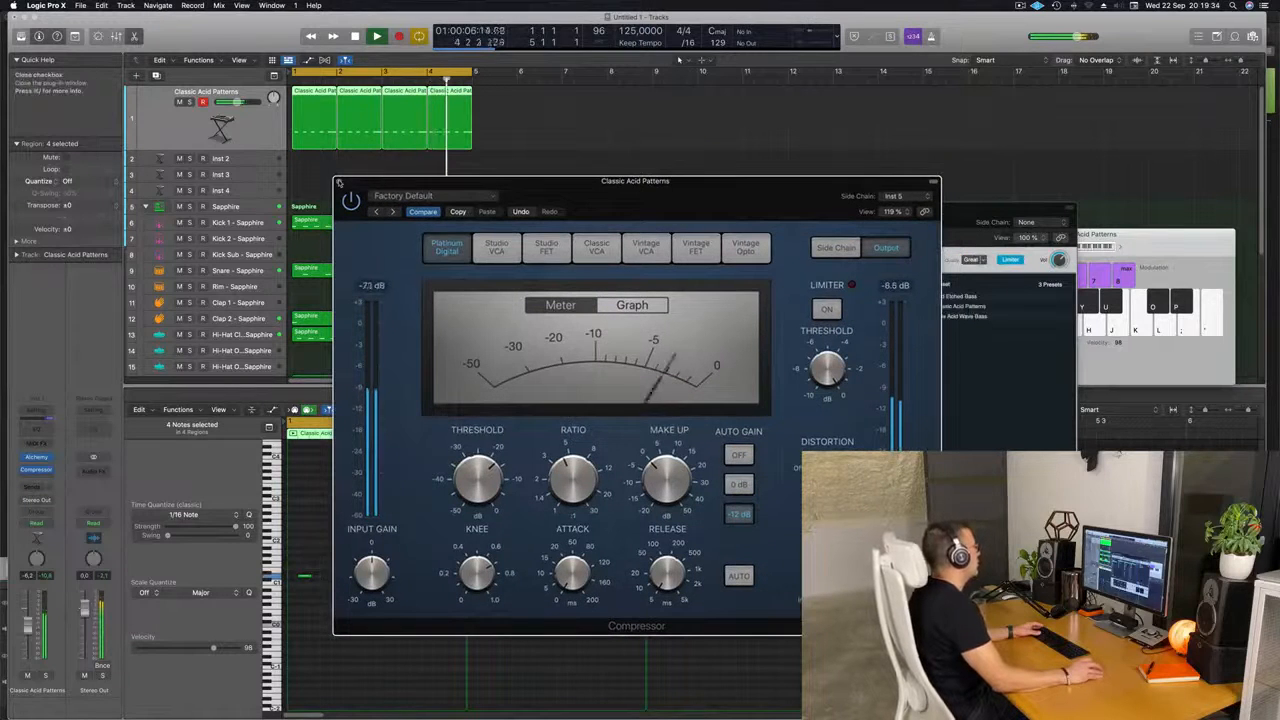
{"action": "left_click", "coordinate": [338, 183]}
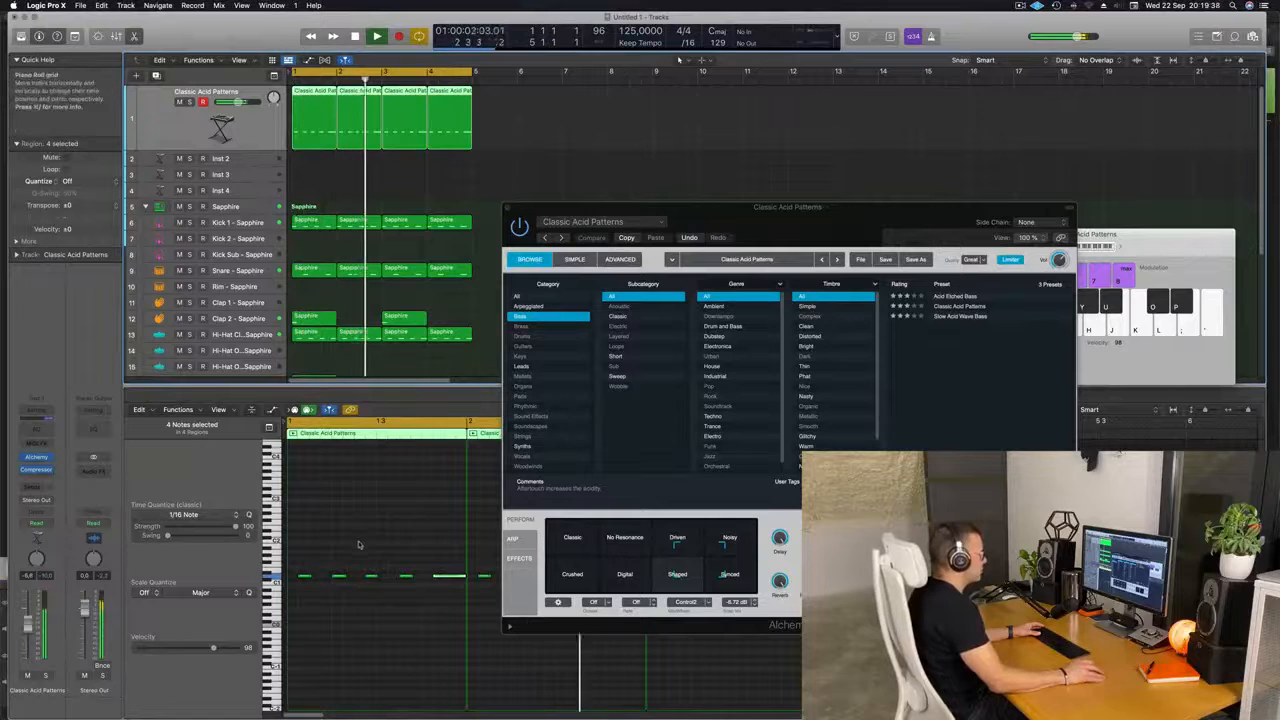
Compare the Classic and Digital variations on the transform pad, settle between Driven, Noisy, Shaped and Synced, and close Alchemy.
{"action": "left_click", "coordinate": [820, 538]}
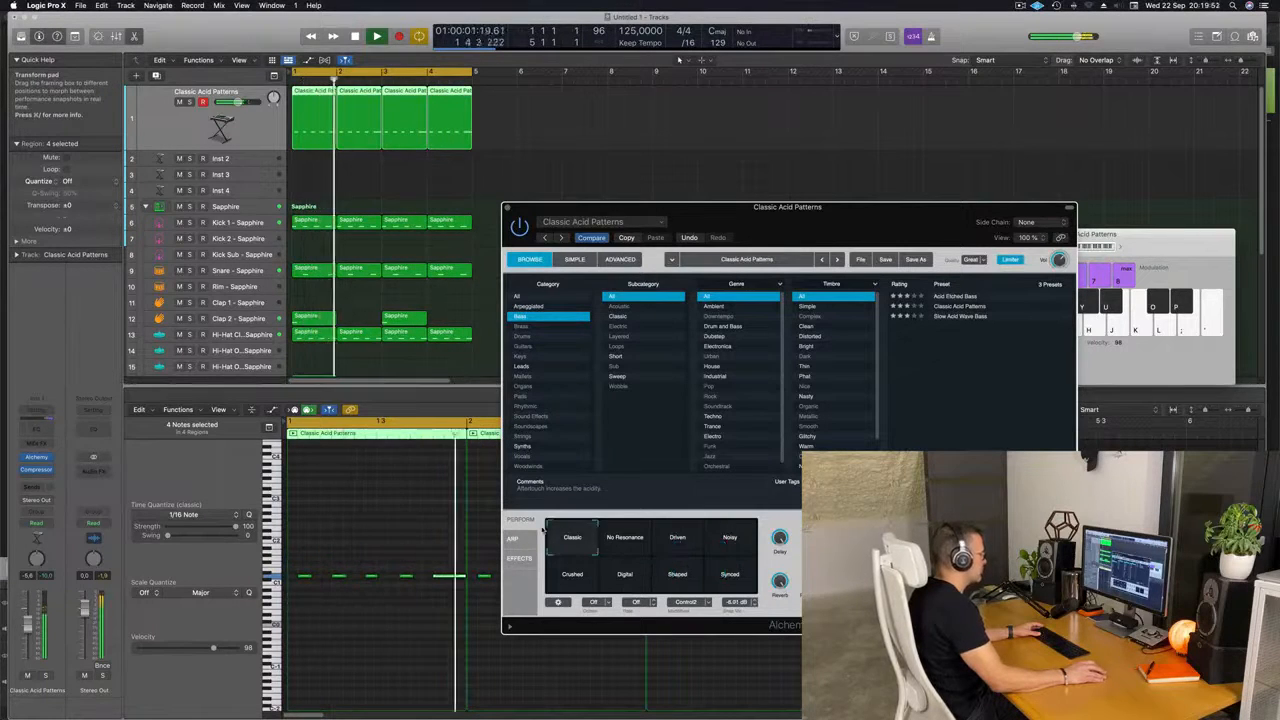
{"action": "left_click", "coordinate": [625, 578]}
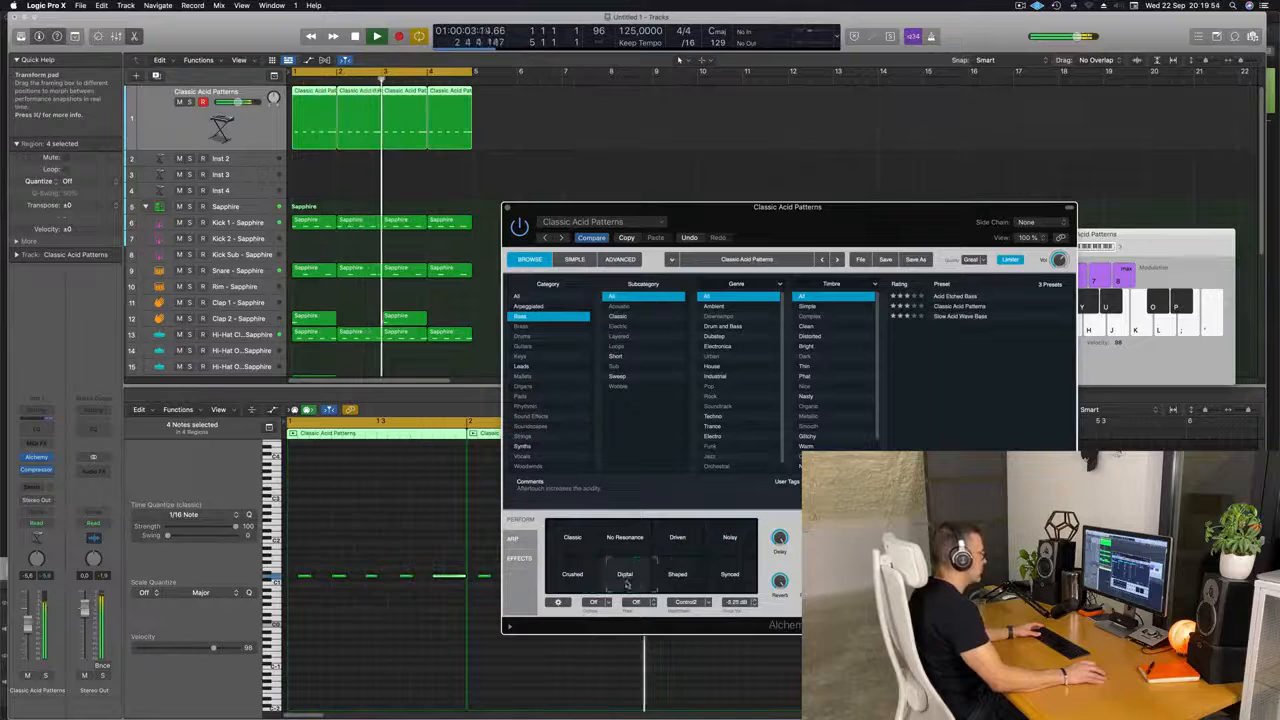
{"action": "left_click_drag", "start_coordinate": [627, 584], "coordinate": [692, 557]}
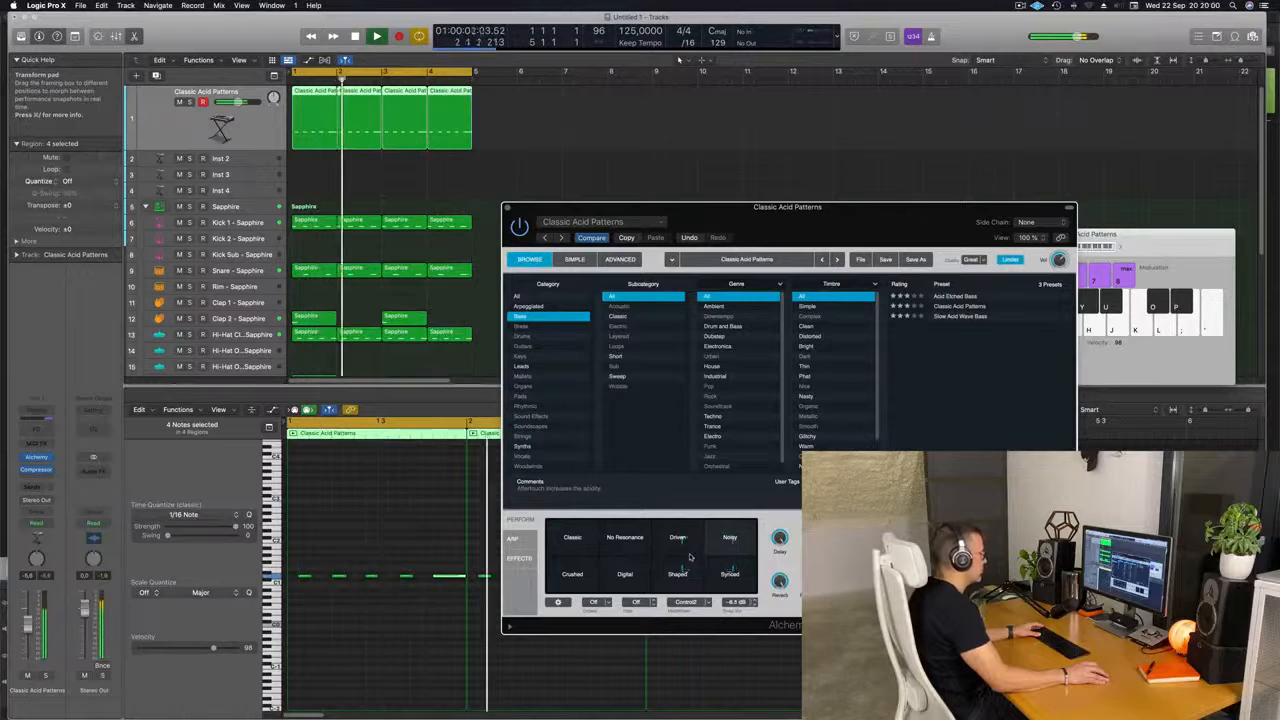
{"action": "mouse_move", "coordinate": [690, 553]}
{"action": "left_mouse_down"}
{"action": "mouse_move", "coordinate": [686, 583]}
{"action": "mouse_move", "coordinate": [686, 566]}
{"action": "left_mouse_up"}
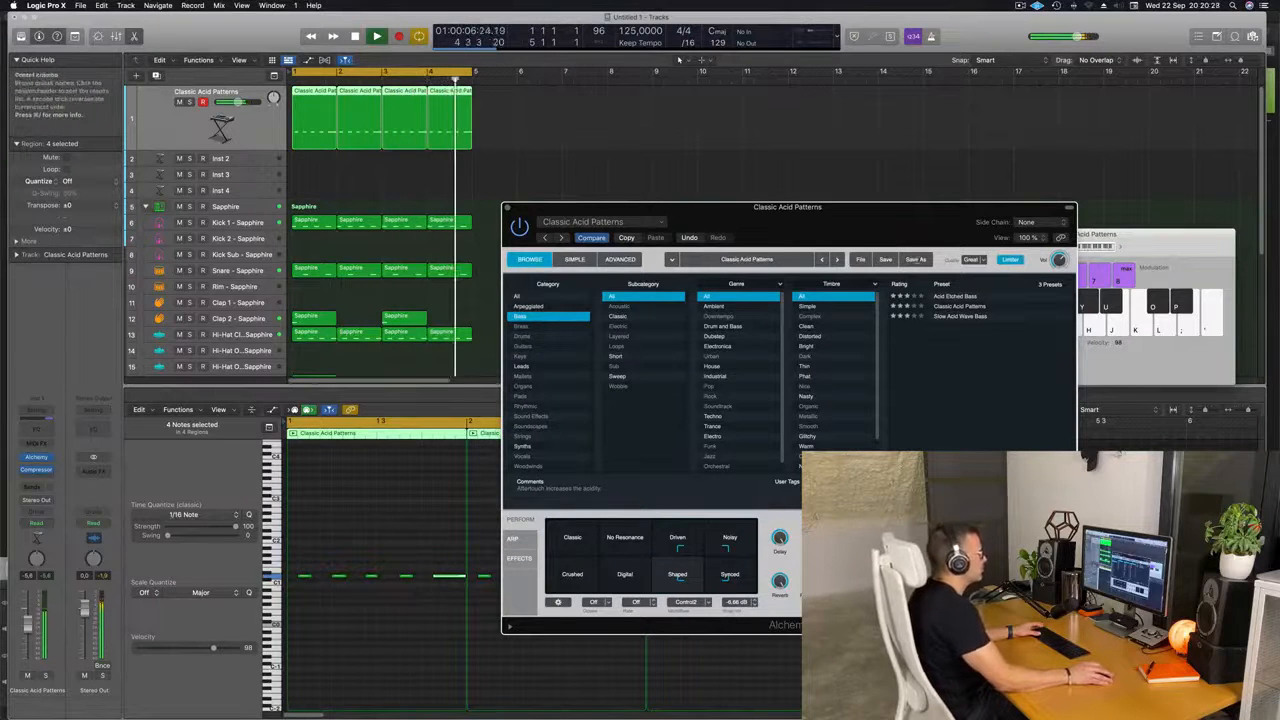
{"action": "left_click_drag", "start_coordinate": [533, 211], "coordinate": [525, 220]}
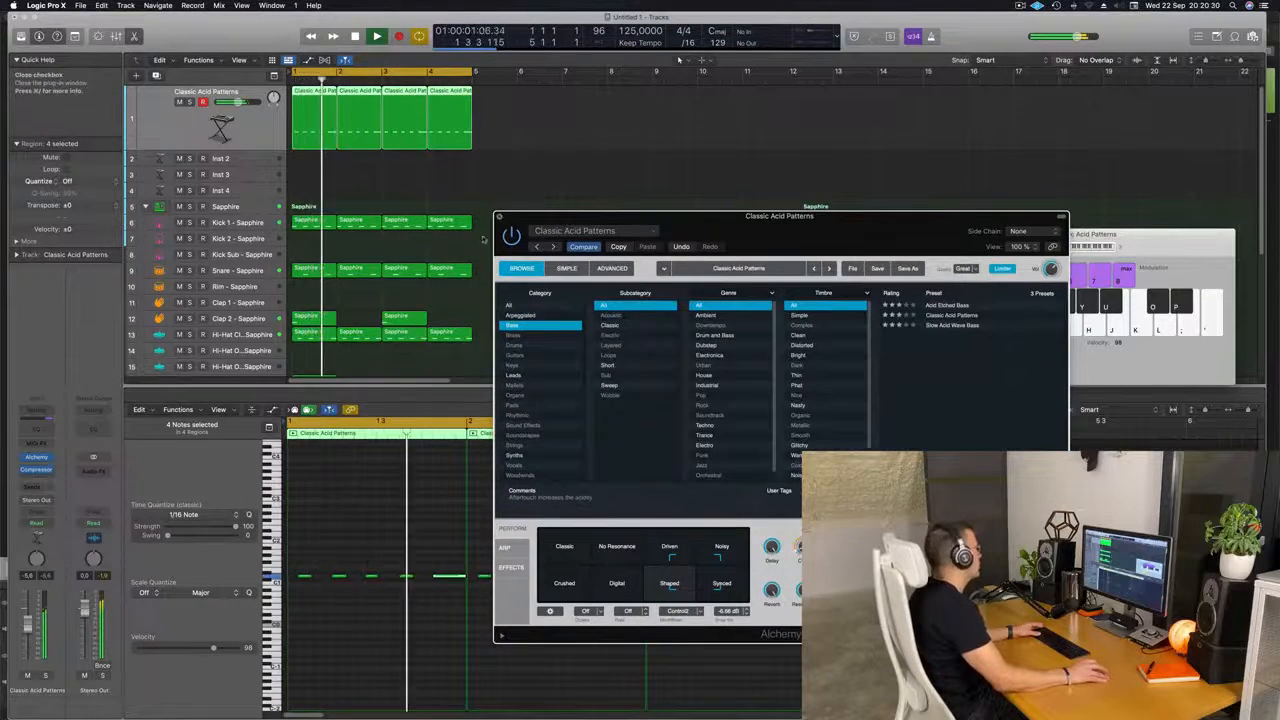
{"action": "left_click", "coordinate": [500, 216]}
Repeat all bass and drum regions up to bar 17, extend the cycle range to bar 17 and restart playback.
{"action": "left_click", "coordinate": [258, 160]}
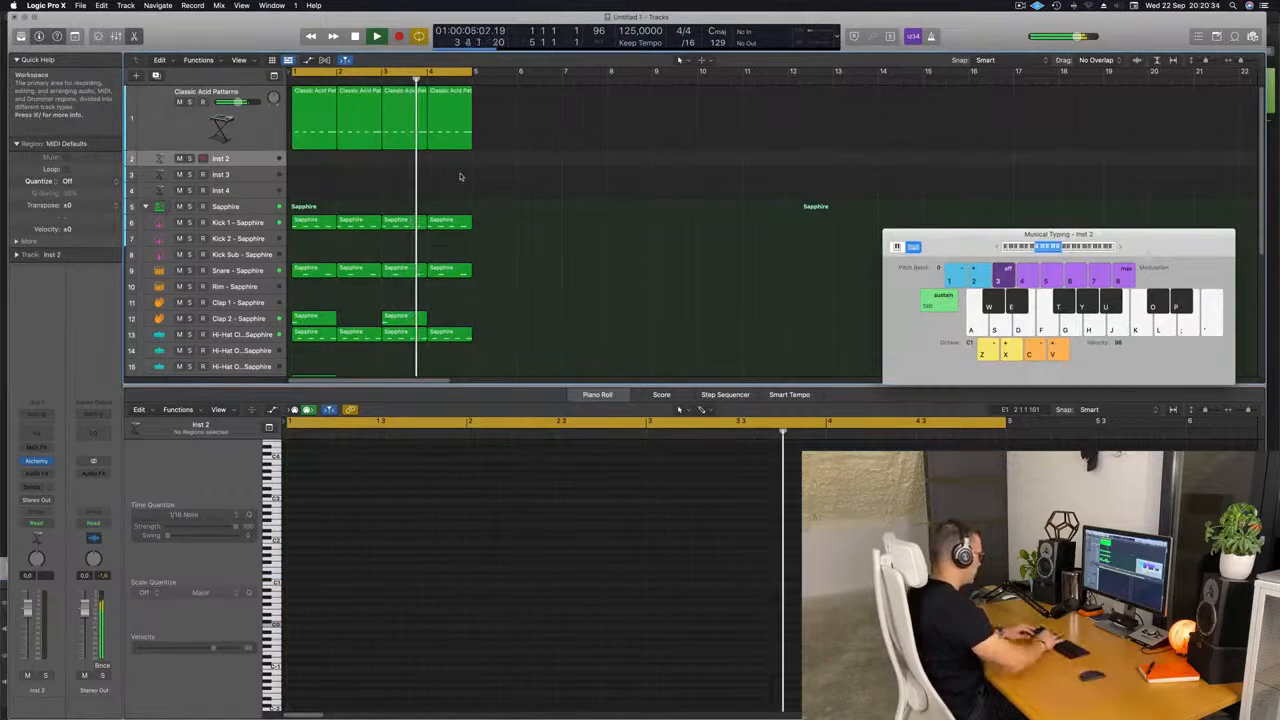
{"action": "key", "text": "super+a"}
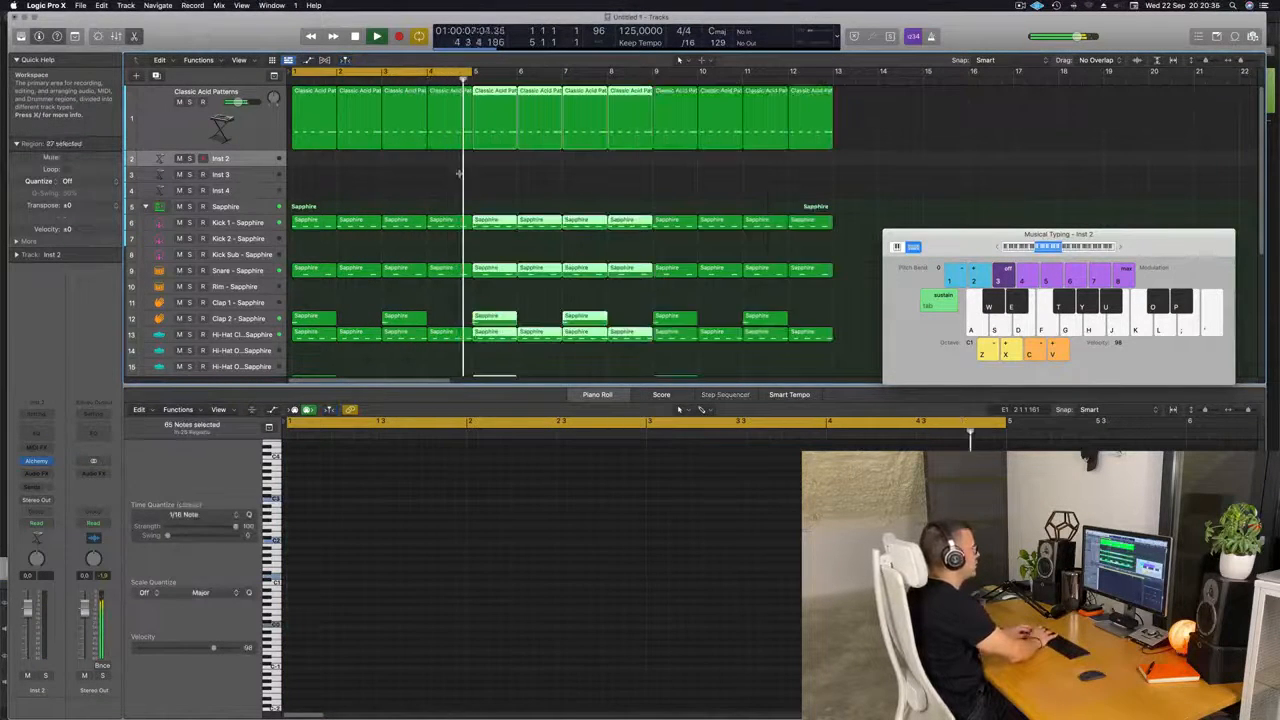
{"action": "scroll", "coordinate": [505, 175], "scroll_direction": "left", "scroll_amount": 5}
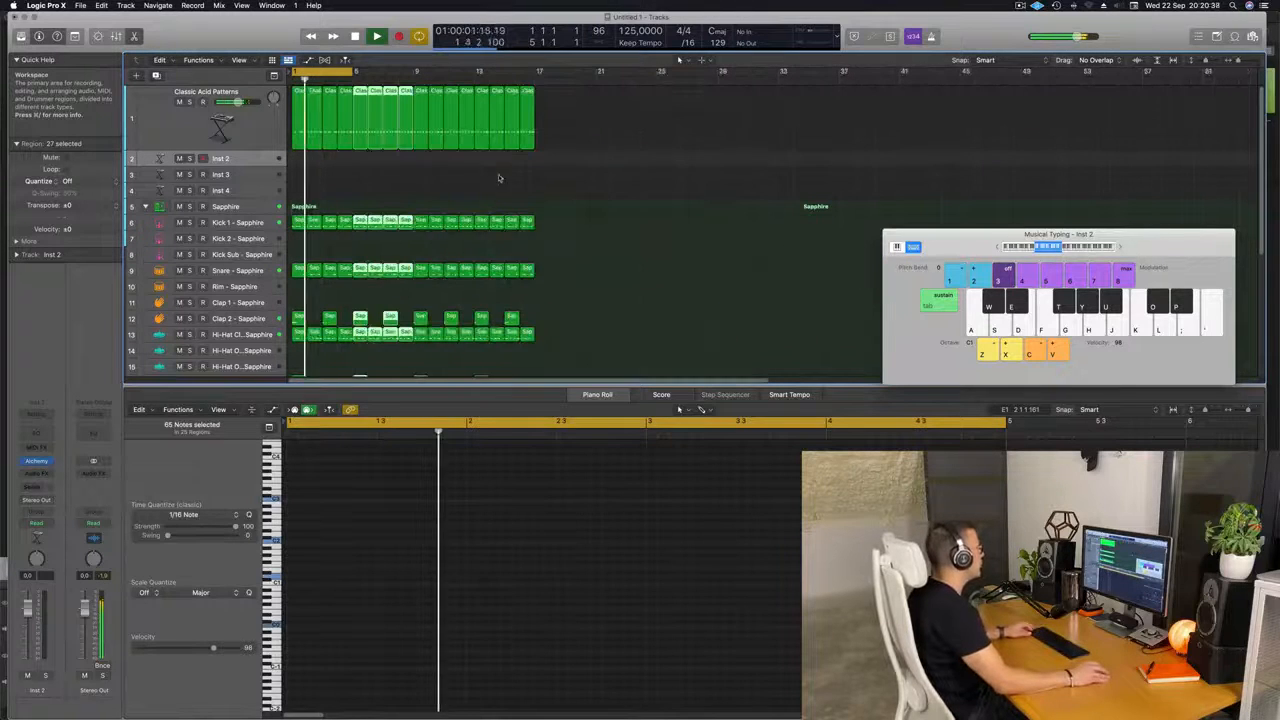
{"action": "left_click_drag", "start_coordinate": [353, 72], "coordinate": [534, 72]}
{"action": "key", "text": "space"}
{"action": "key", "text": "space"}
Show the secondary ruler in the Tracks area and deselect all regions.
{"action": "left_click", "coordinate": [239, 60]}
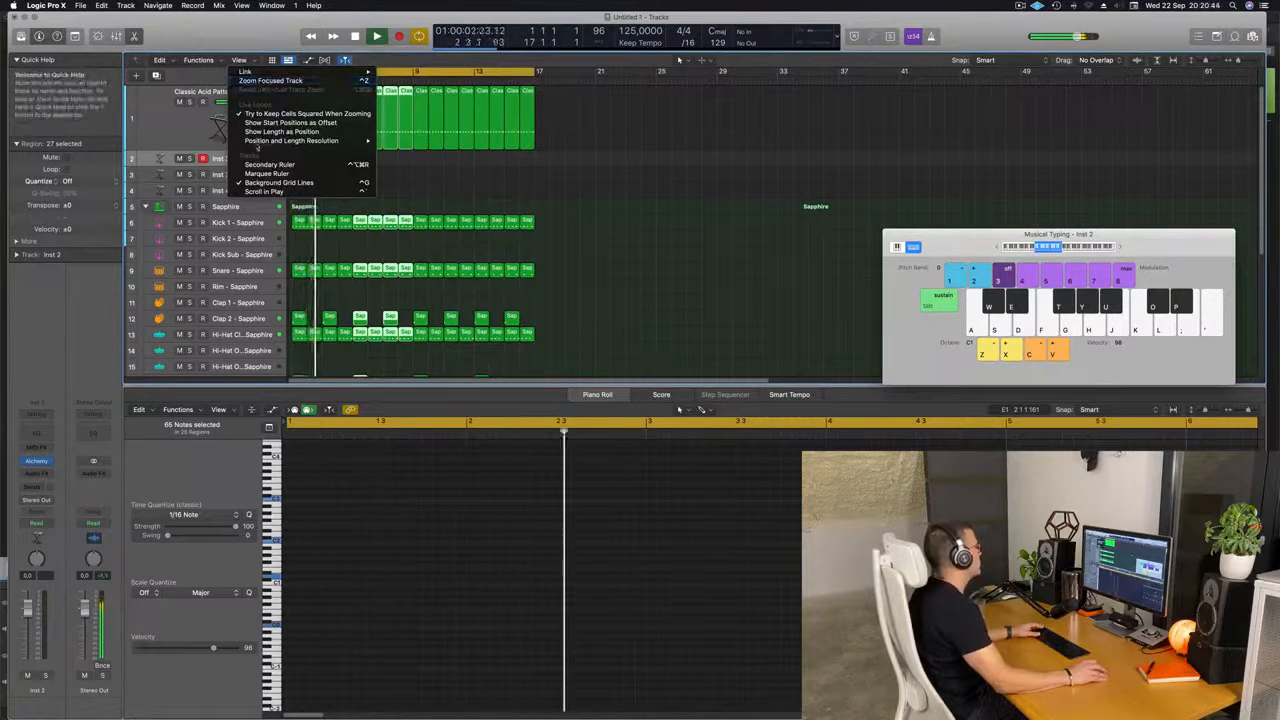
{"action": "left_click", "coordinate": [270, 164]}
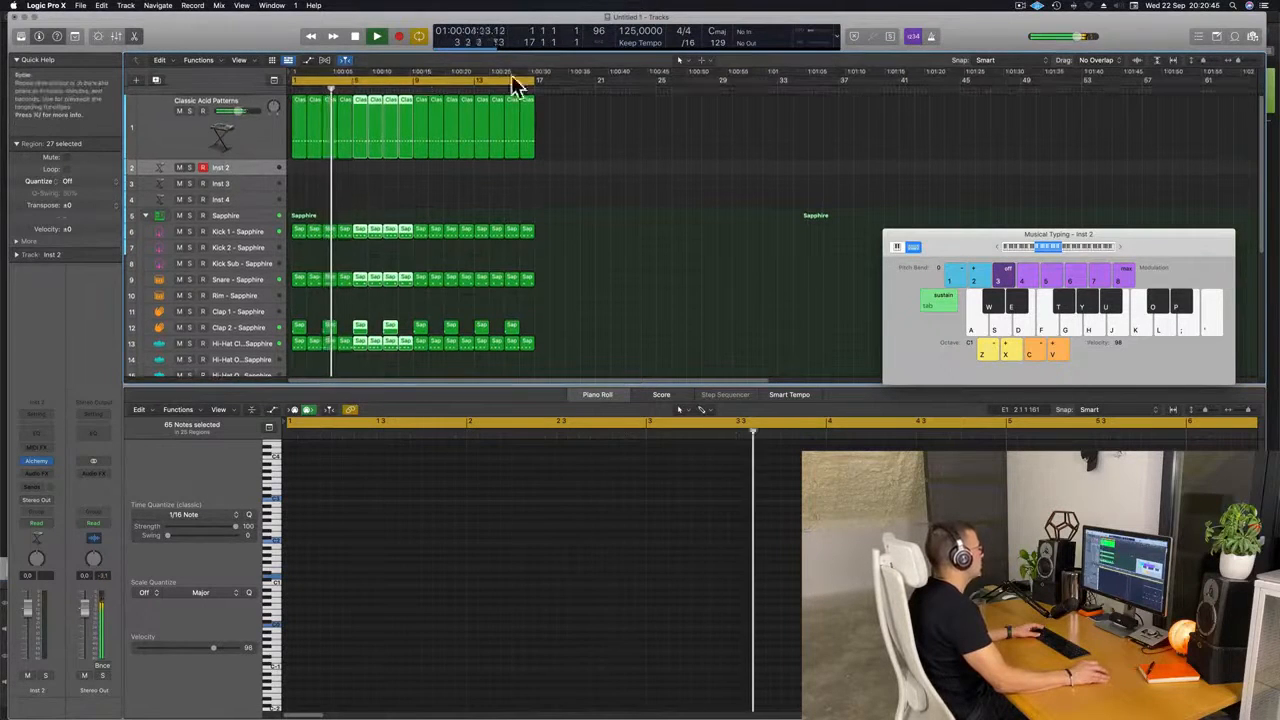
{"action": "left_click", "coordinate": [549, 110]}
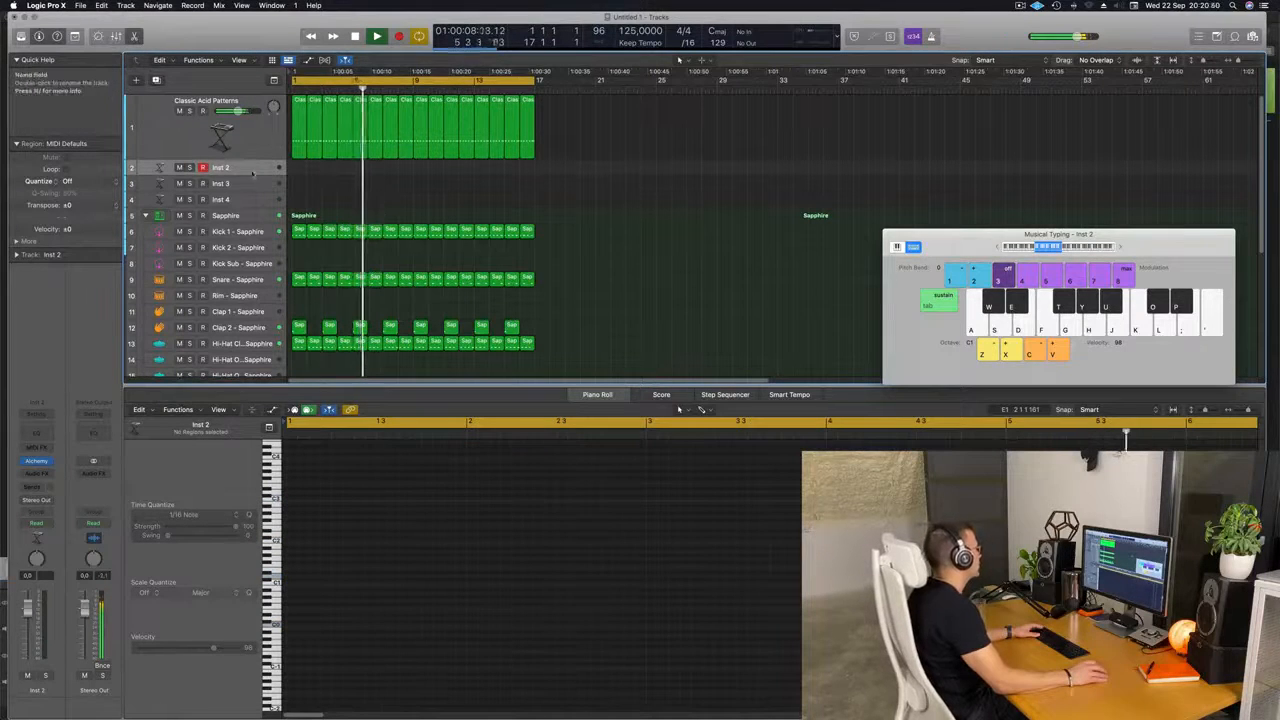
Increase the height of the Inst 2 track, open its Alchemy instrument and move the window clear of the track header.
{"action": "left_click_drag", "start_coordinate": [240, 176], "coordinate": [243, 215]}
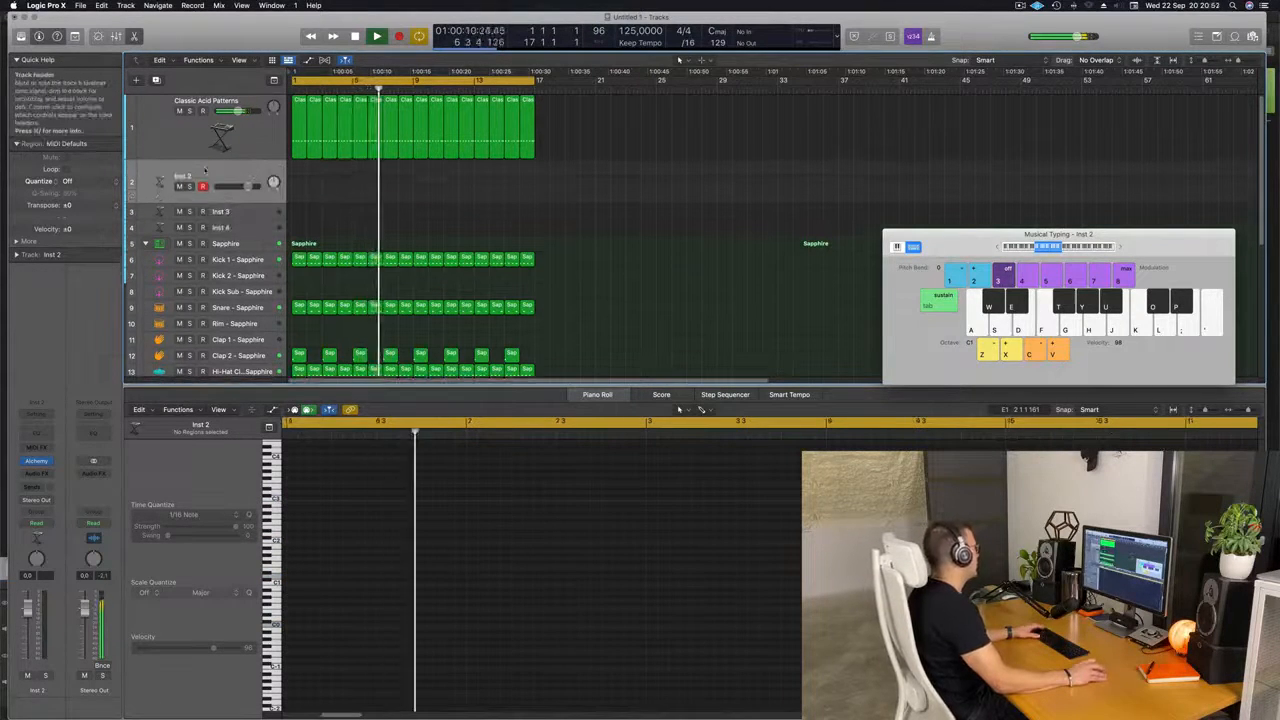
{"action": "left_click", "coordinate": [37, 462]}
{"action": "left_click_drag", "start_coordinate": [728, 148], "coordinate": [613, 163]}
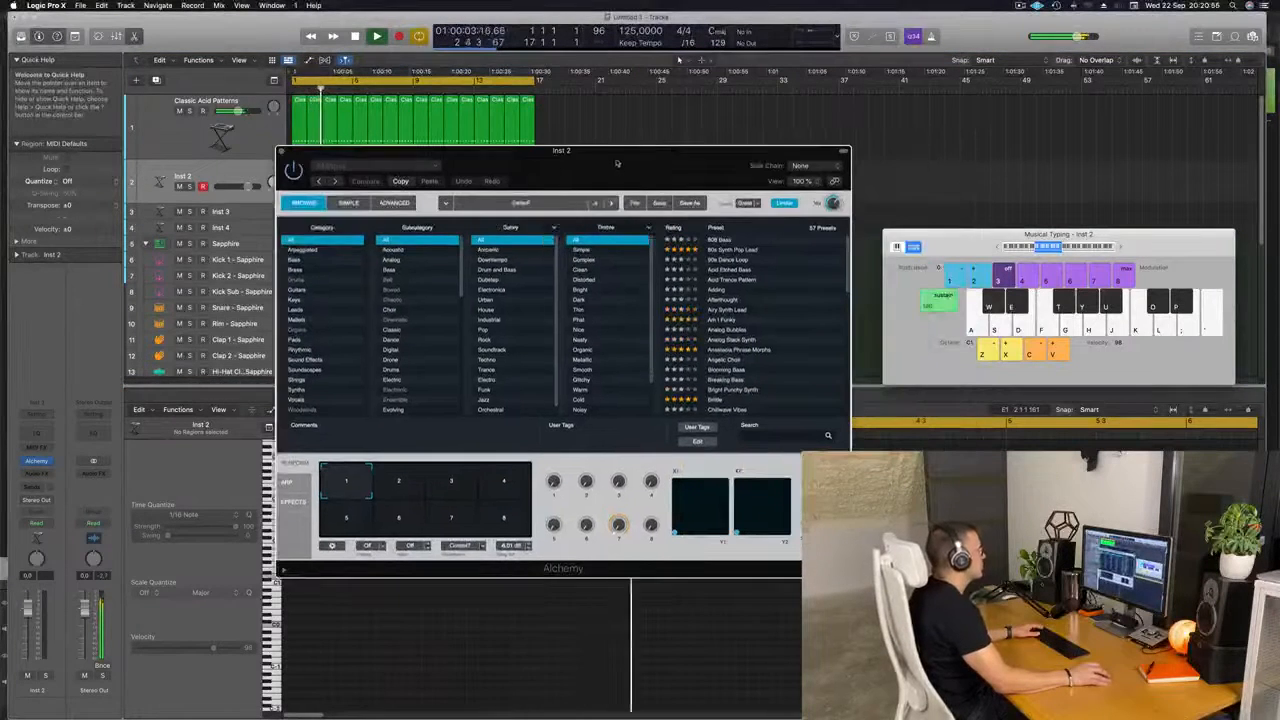
Try the Good Boy preset on the Inst 2 track and lower the track's volume to about -10.8 dB.
{"action": "scroll", "coordinate": [782, 303], "scroll_direction": "down", "scroll_amount": 3}
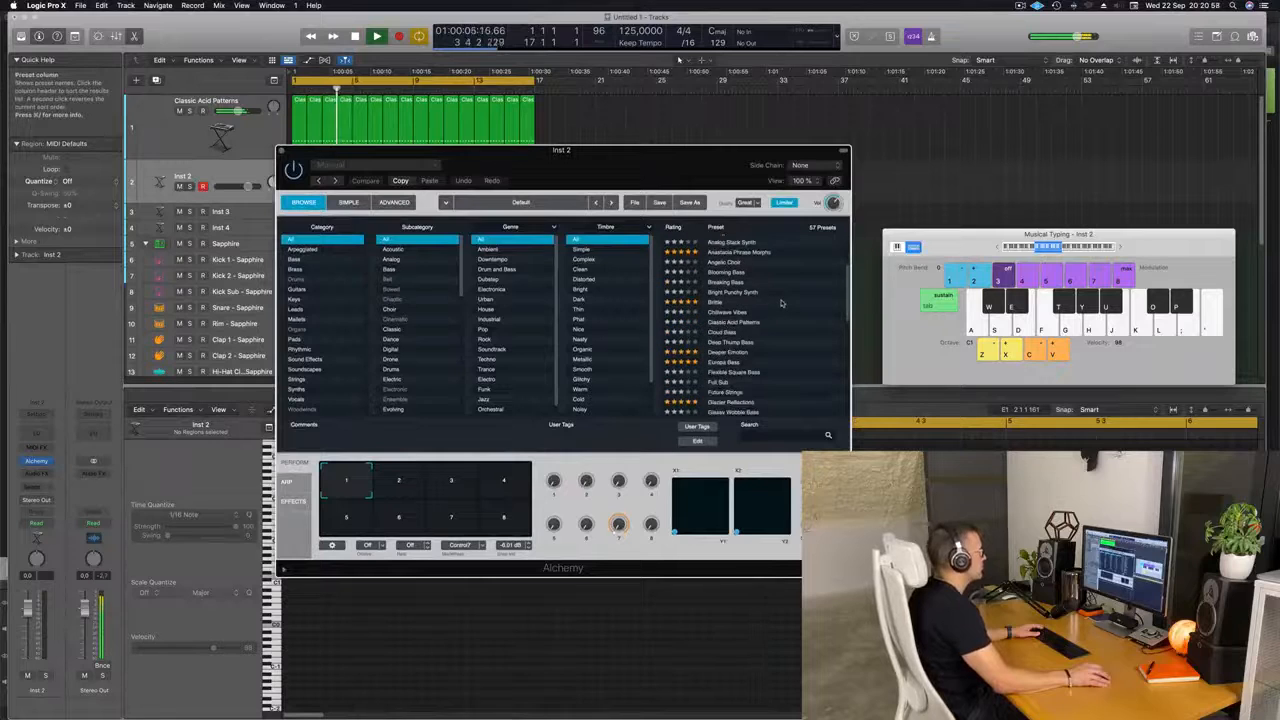
{"action": "scroll", "coordinate": [781, 302], "scroll_direction": "down", "scroll_amount": 2}
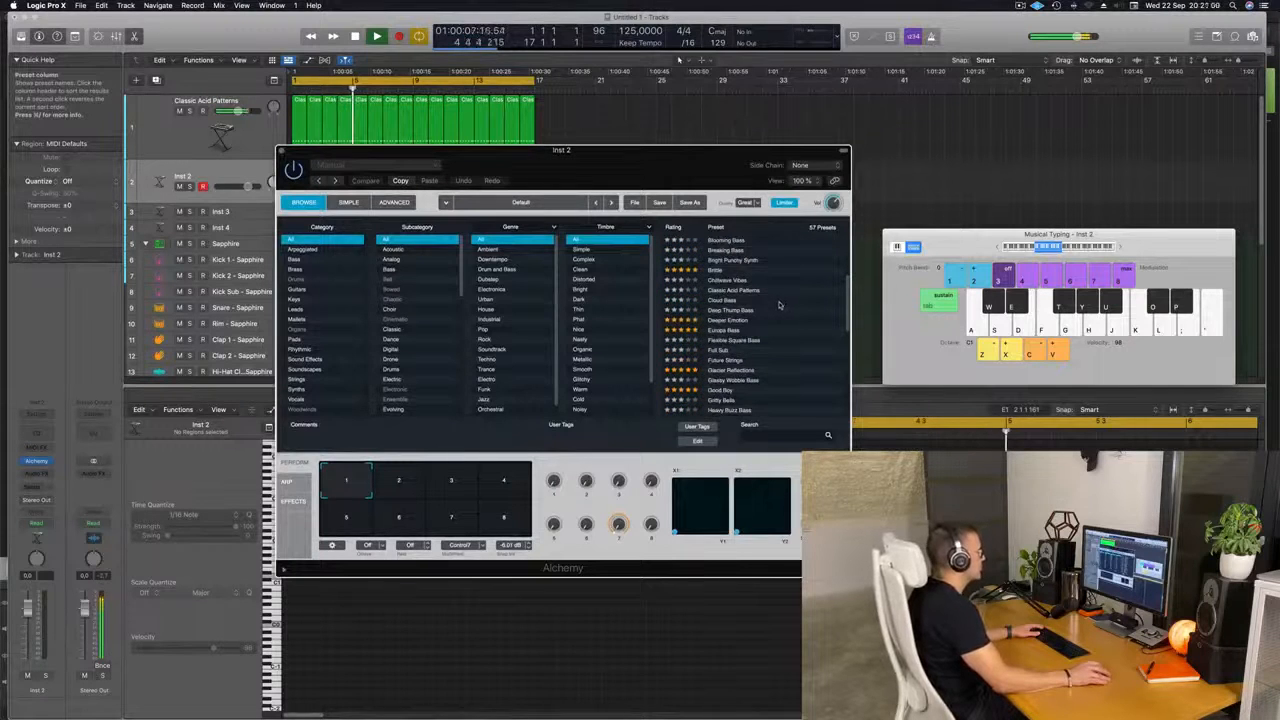
{"action": "scroll", "coordinate": [782, 312], "scroll_direction": "down", "scroll_amount": 1}
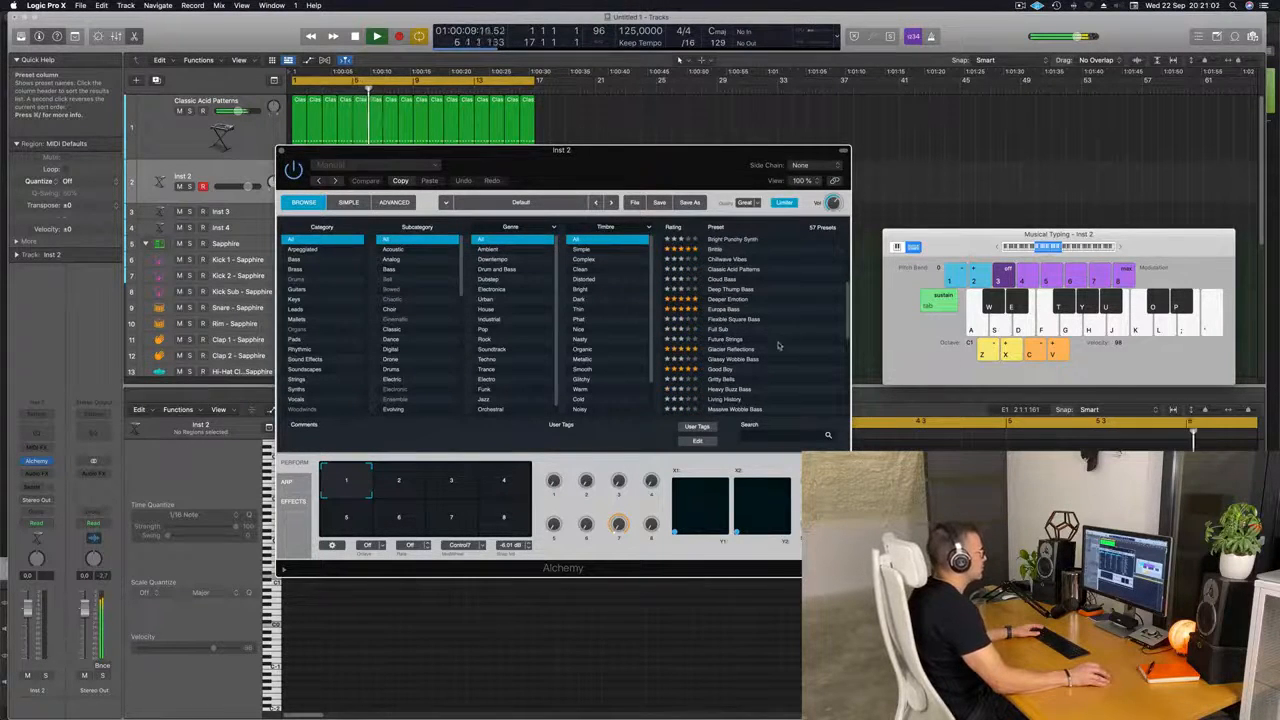
{"action": "left_click", "coordinate": [722, 370]}
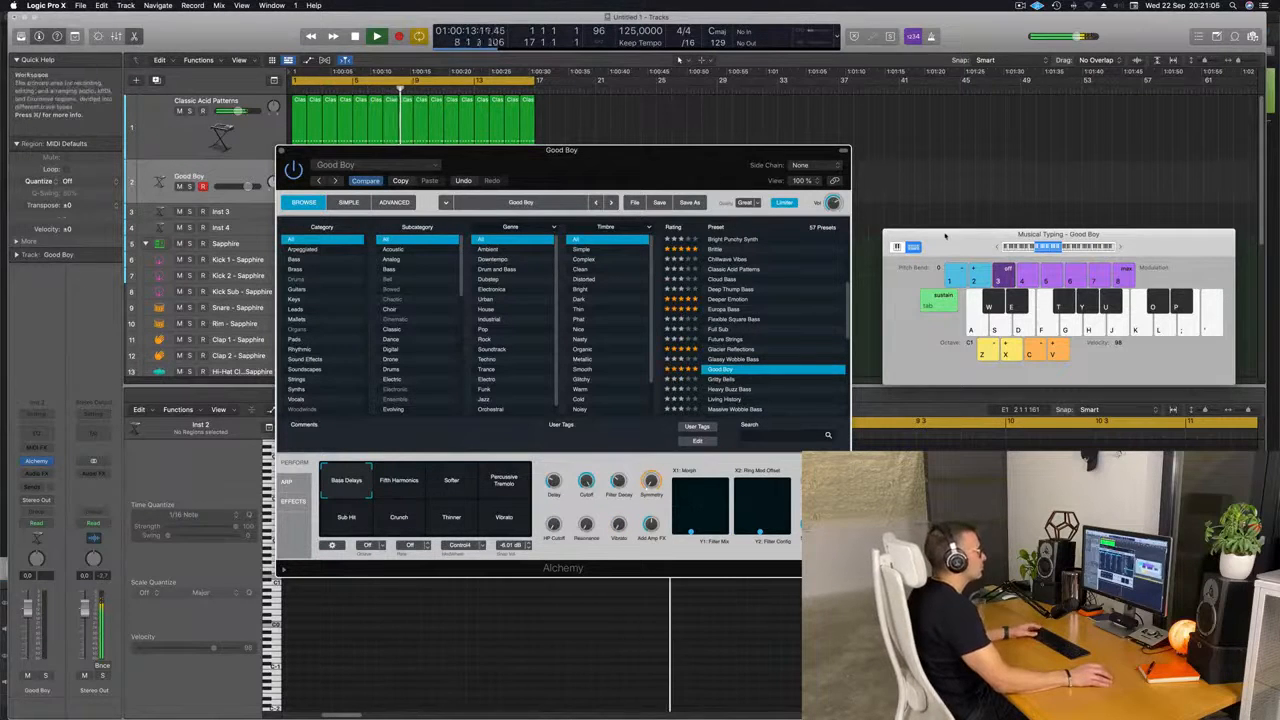
{"action": "left_click_drag", "start_coordinate": [945, 236], "coordinate": [790, 214]}
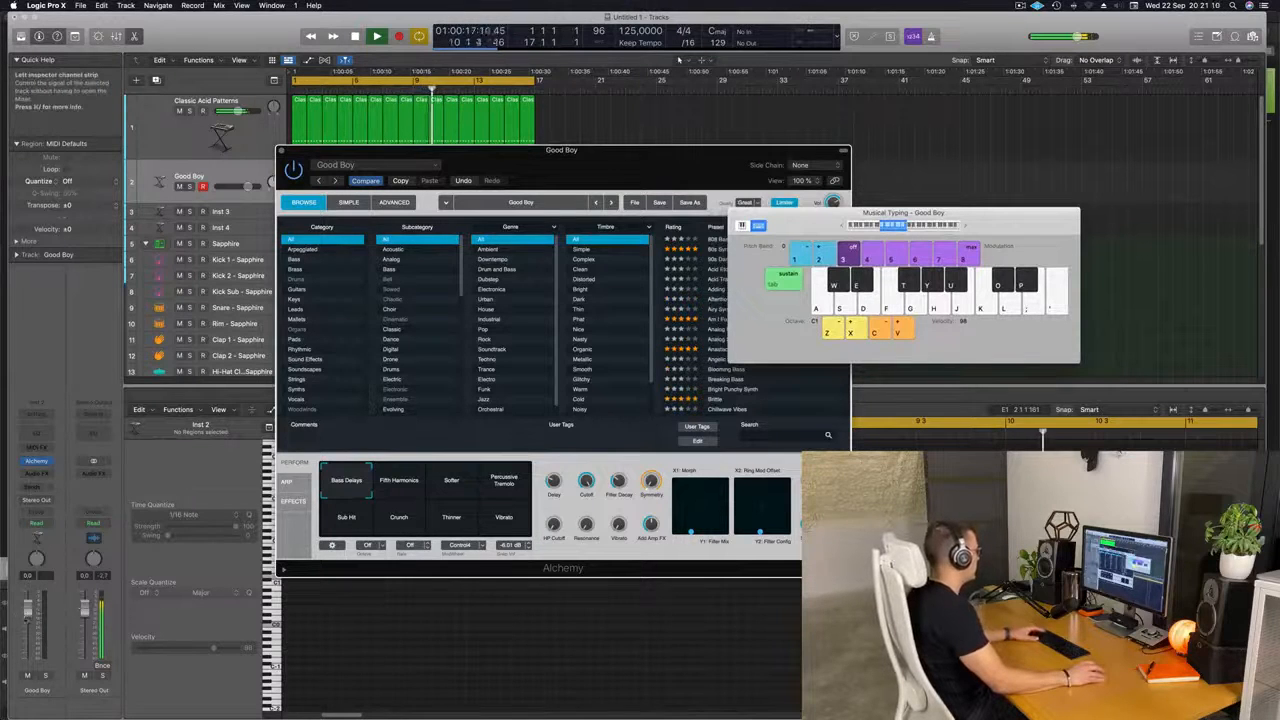
{"action": "left_click_drag", "start_coordinate": [28, 611], "coordinate": [28, 628]}
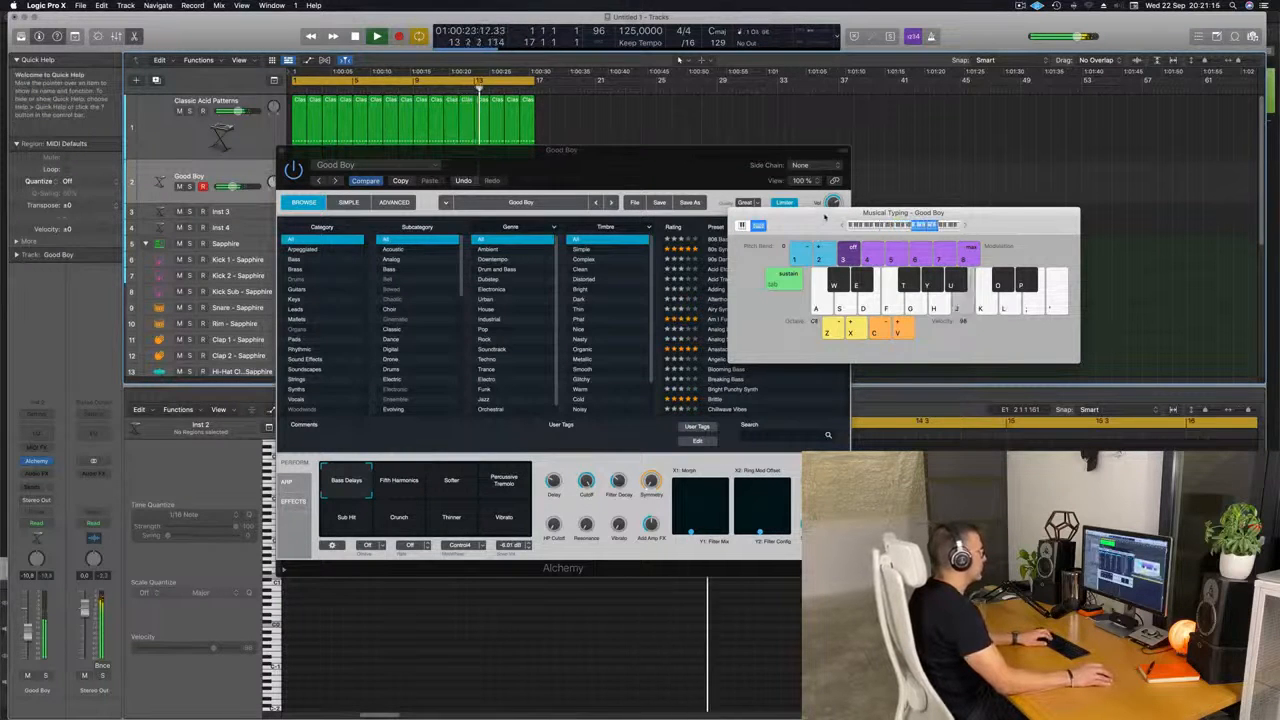
{"action": "left_click_drag", "start_coordinate": [966, 227], "coordinate": [1118, 251]}
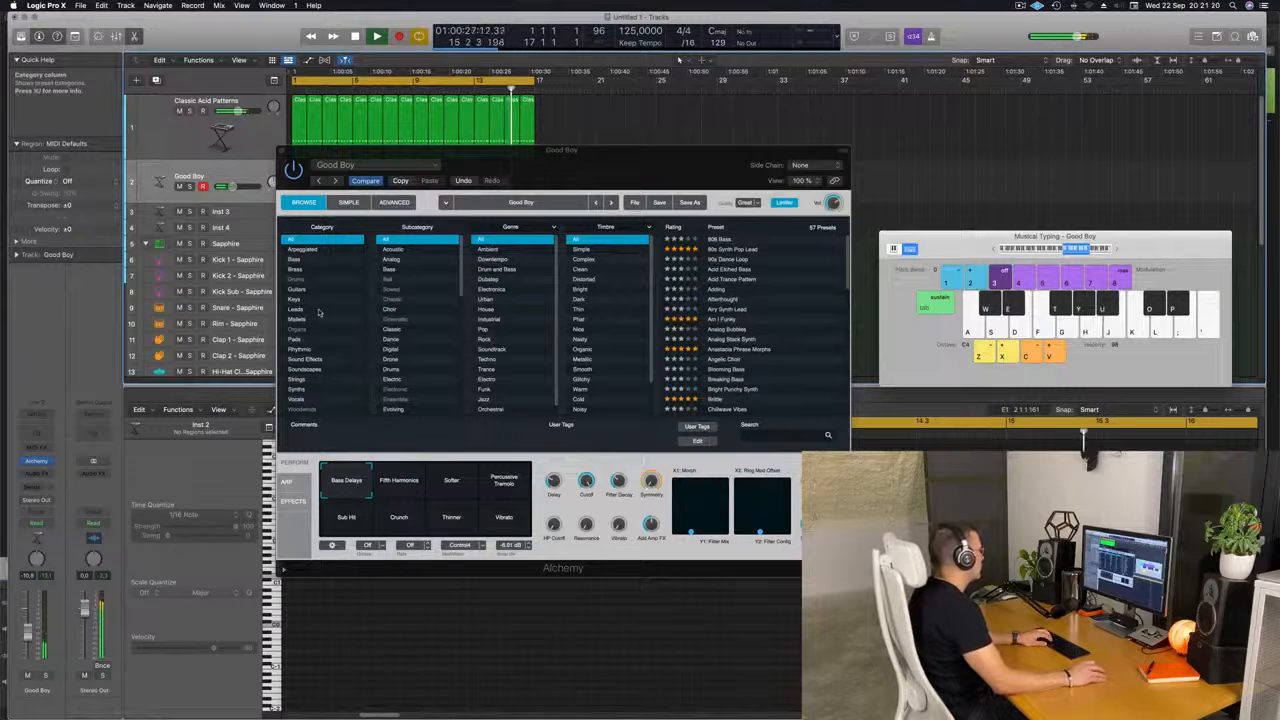
Load the Deeper Emotion preset from Alchemy's Pads category and raise the track's volume to about -0.8 dB.
{"action": "left_click", "coordinate": [295, 340]}
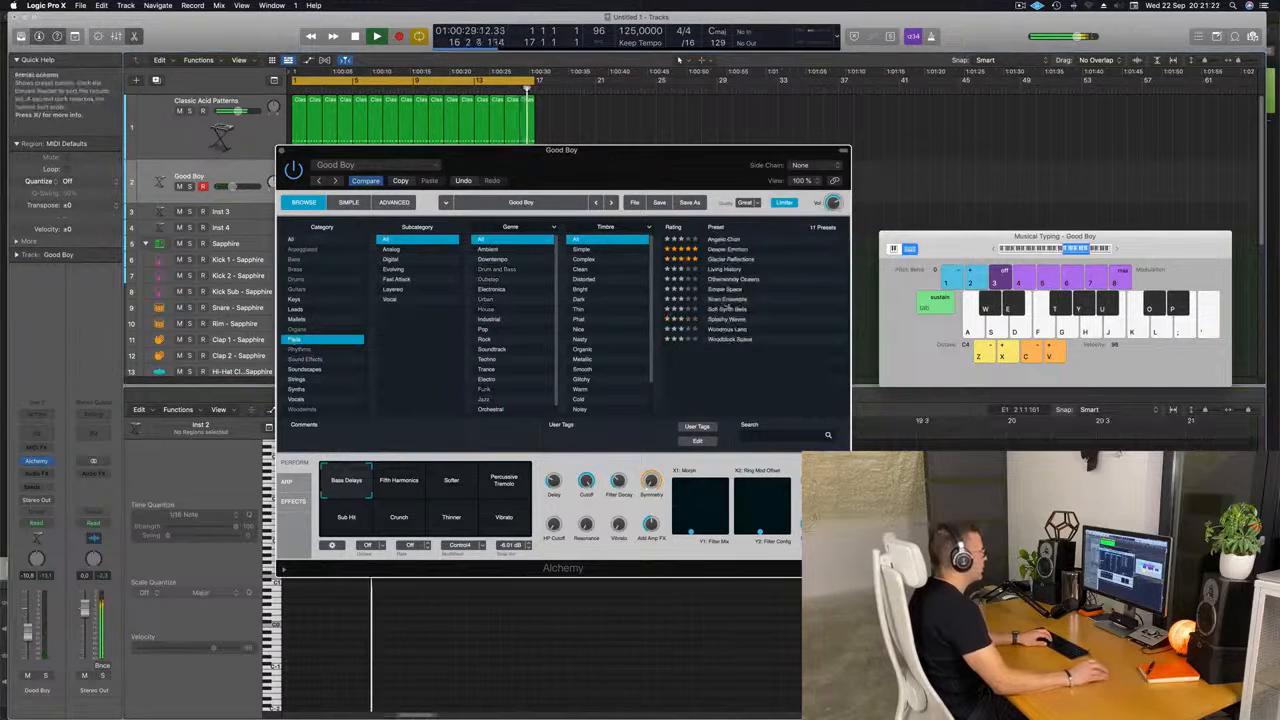
{"action": "left_click", "coordinate": [728, 249]}
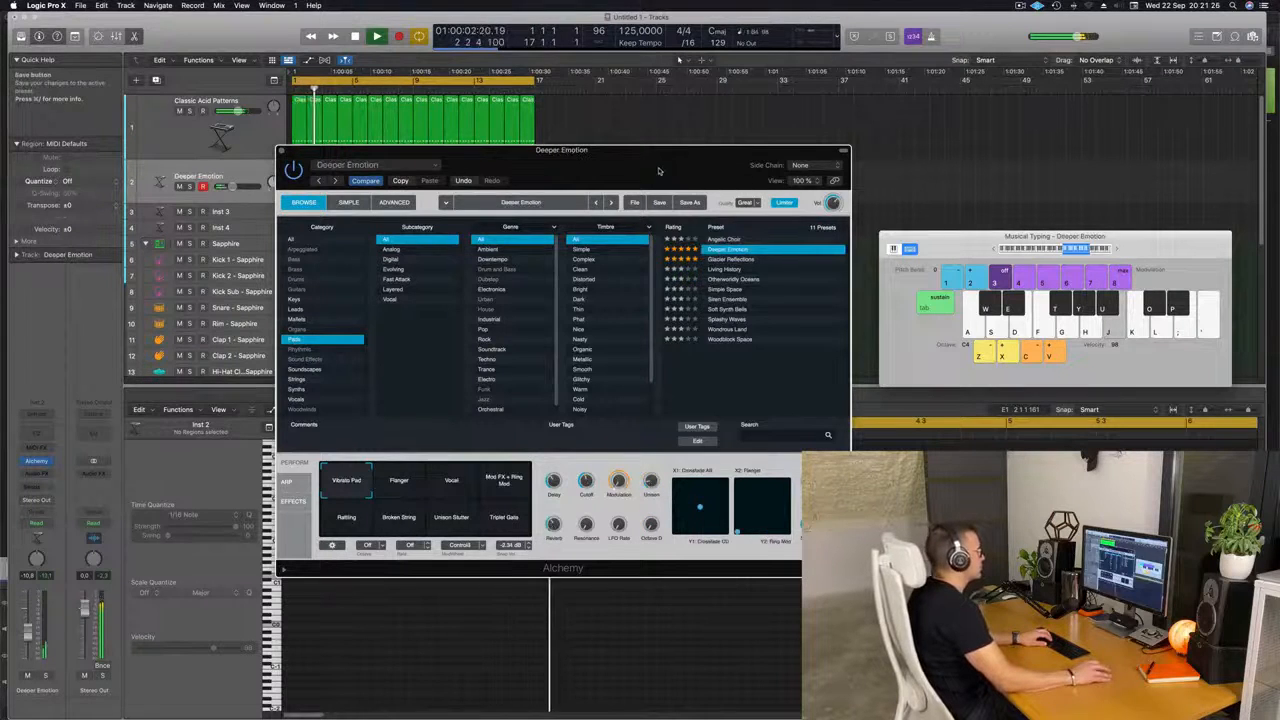
{"action": "left_click_drag", "start_coordinate": [658, 171], "coordinate": [805, 273]}
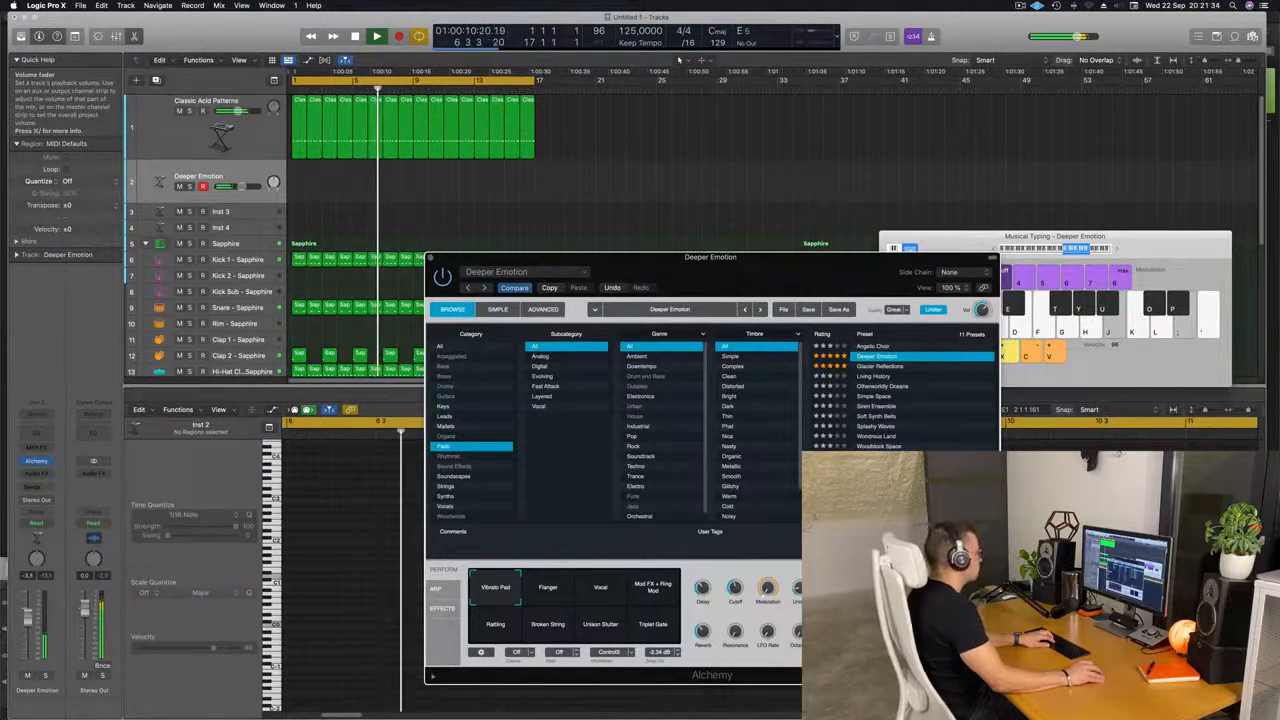
{"action": "left_click", "coordinate": [28, 618]}
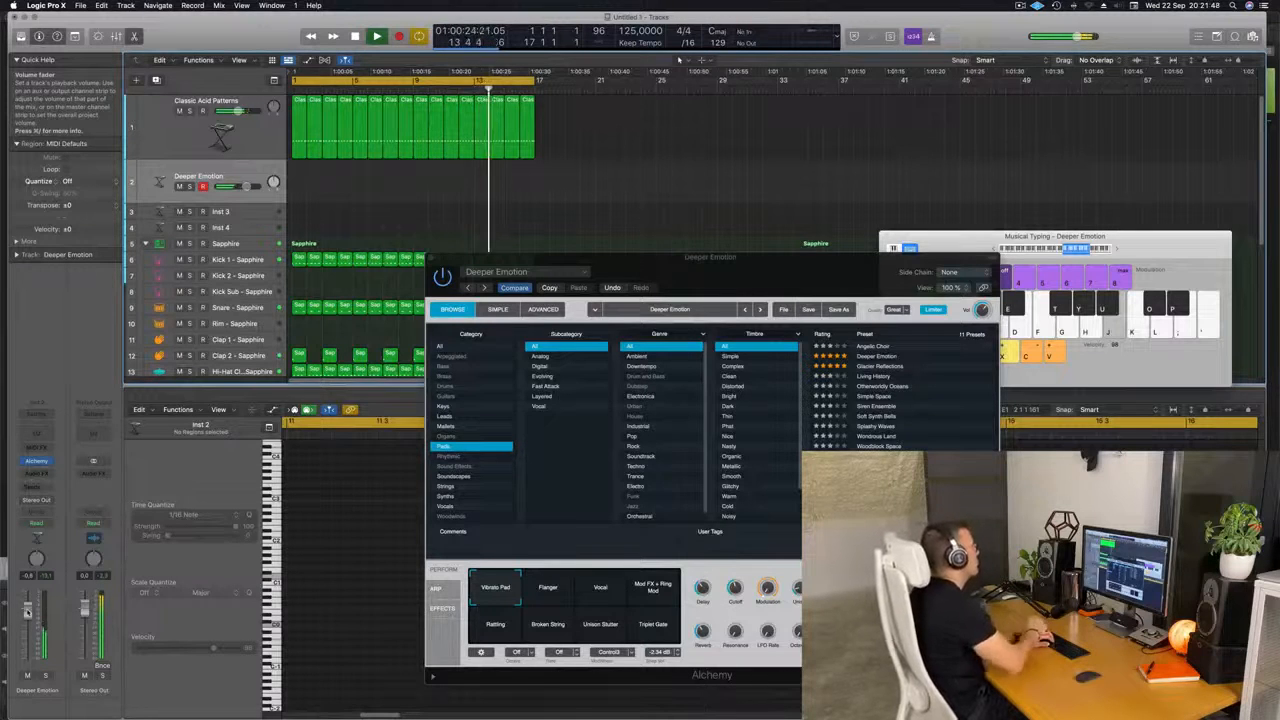
Record a pad melody on the Deeper Emotion track over the loop, stop, and play the take back from the start.
{"action": "key", "text": "r"}
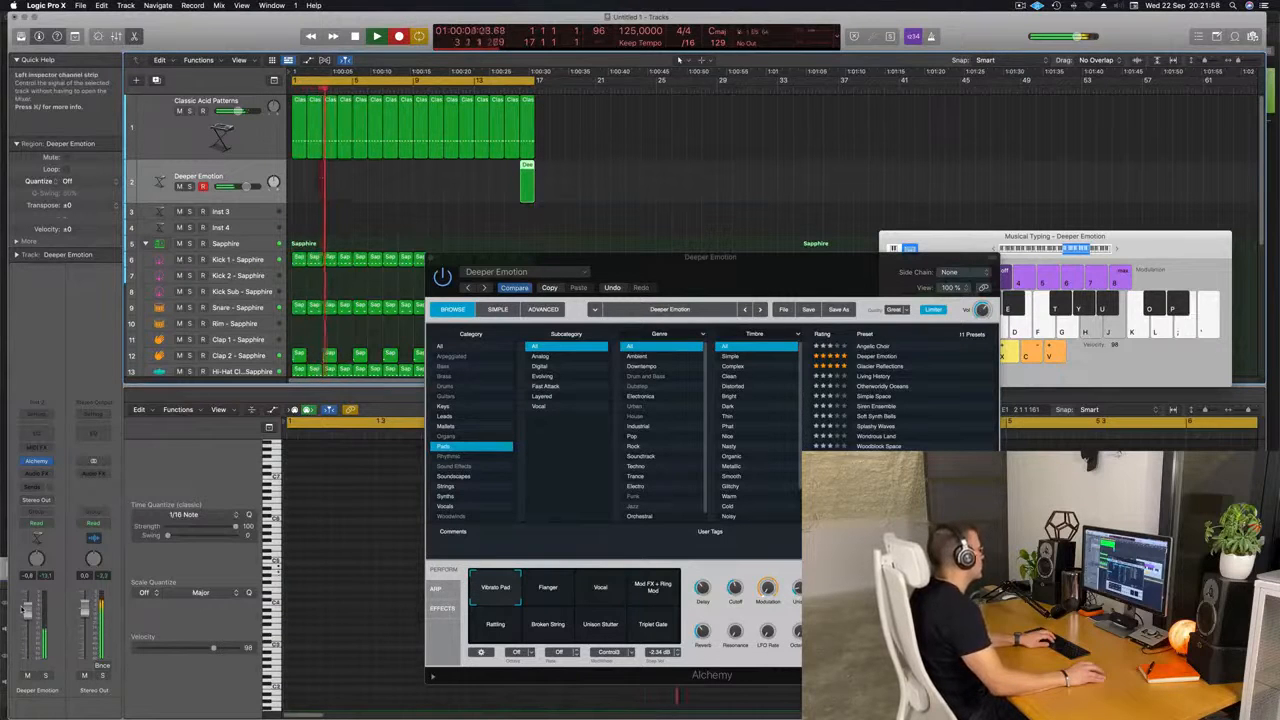
{"action": "key", "text": "k"}
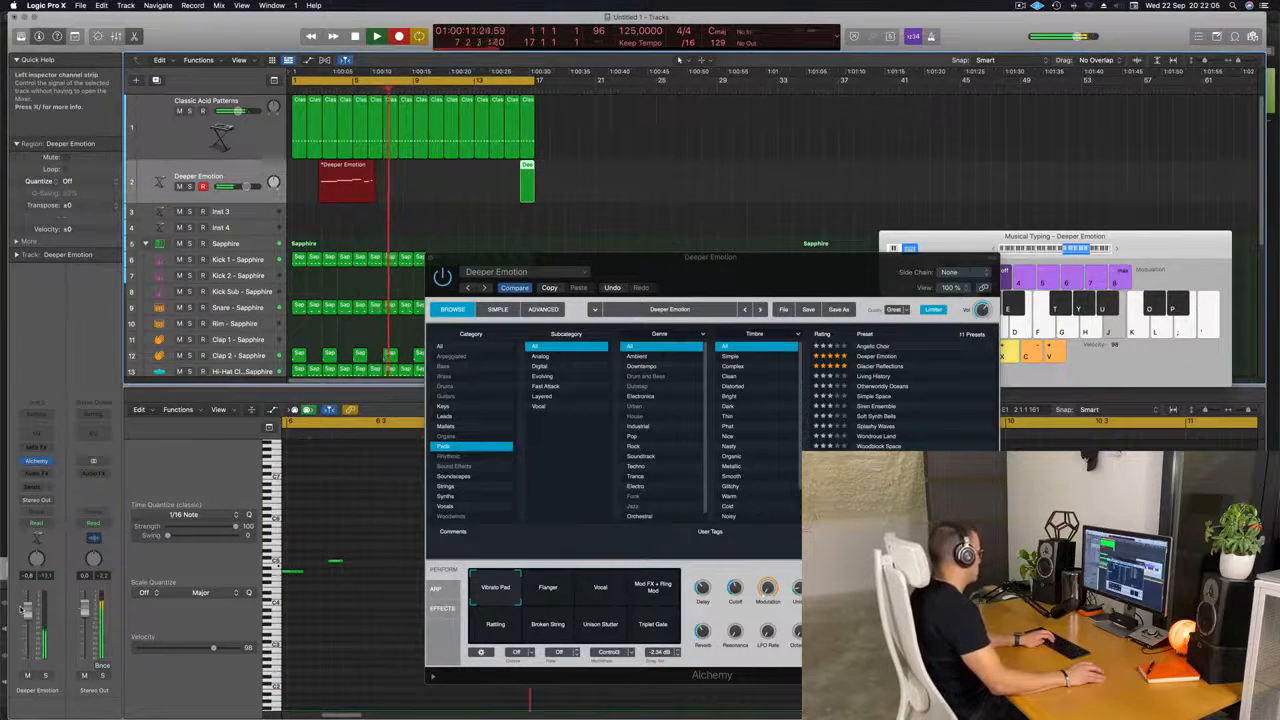
{"action": "key", "text": "space"}
{"action": "key", "text": "space"}
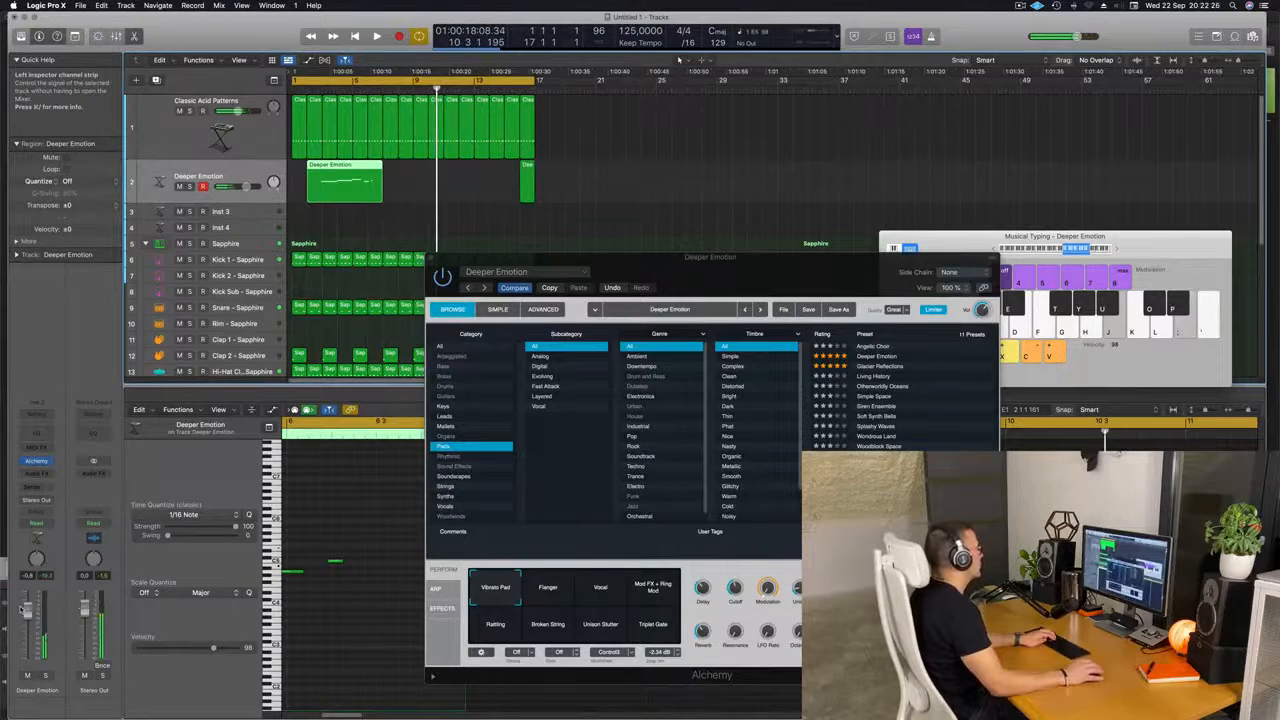
{"action": "key", "text": "Return"}
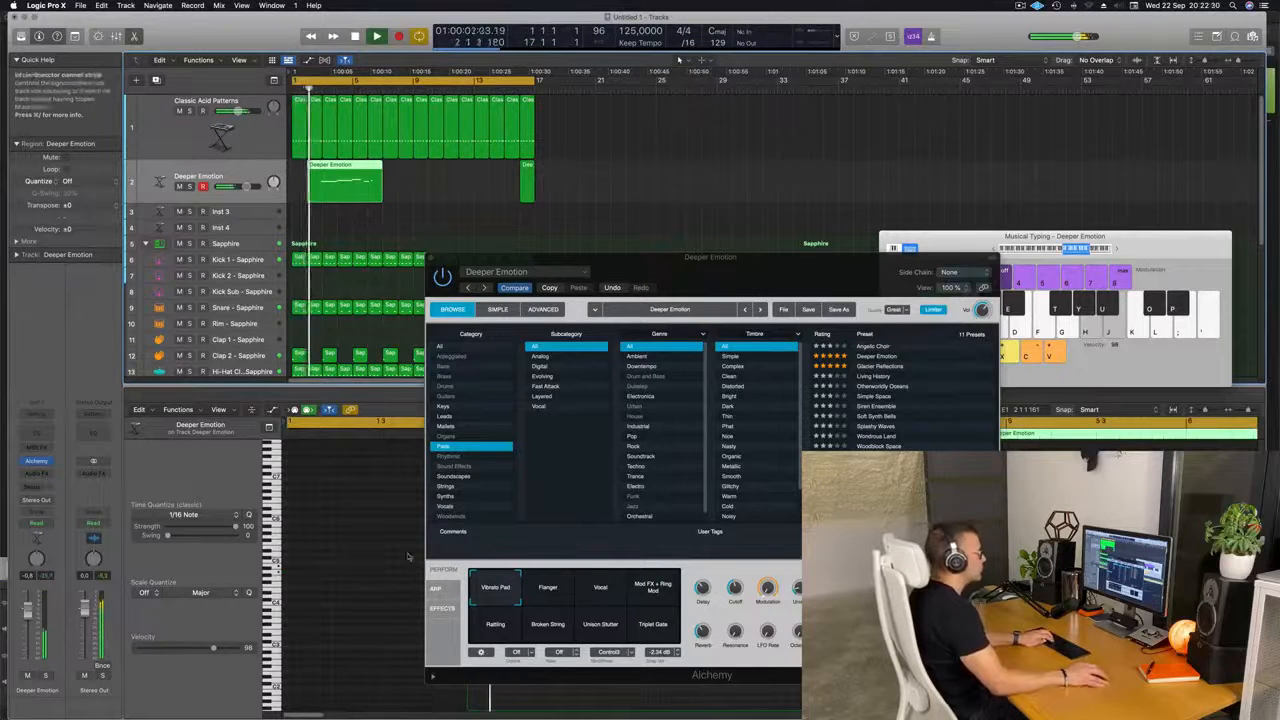
Delete the melody region recorded near the start of the Deeper Emotion track.
{"action": "left_click", "coordinate": [1118, 252]}
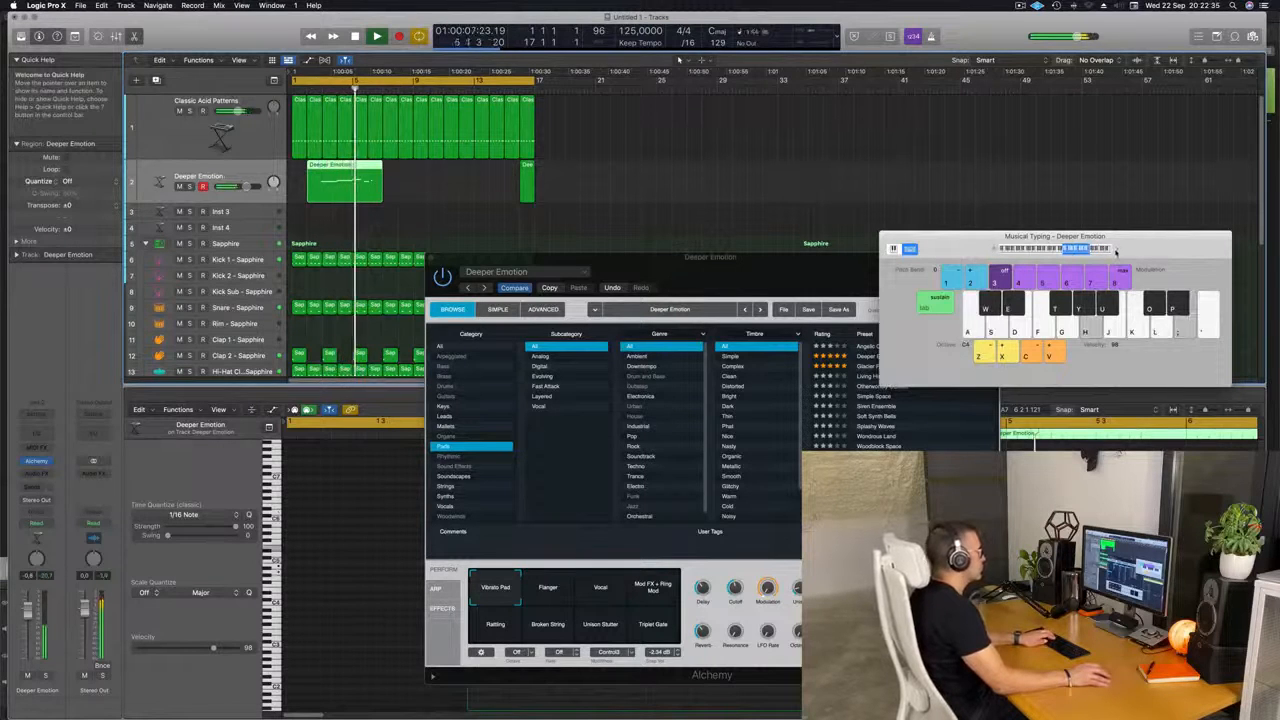
{"action": "left_click_drag", "start_coordinate": [746, 277], "coordinate": [826, 181]}
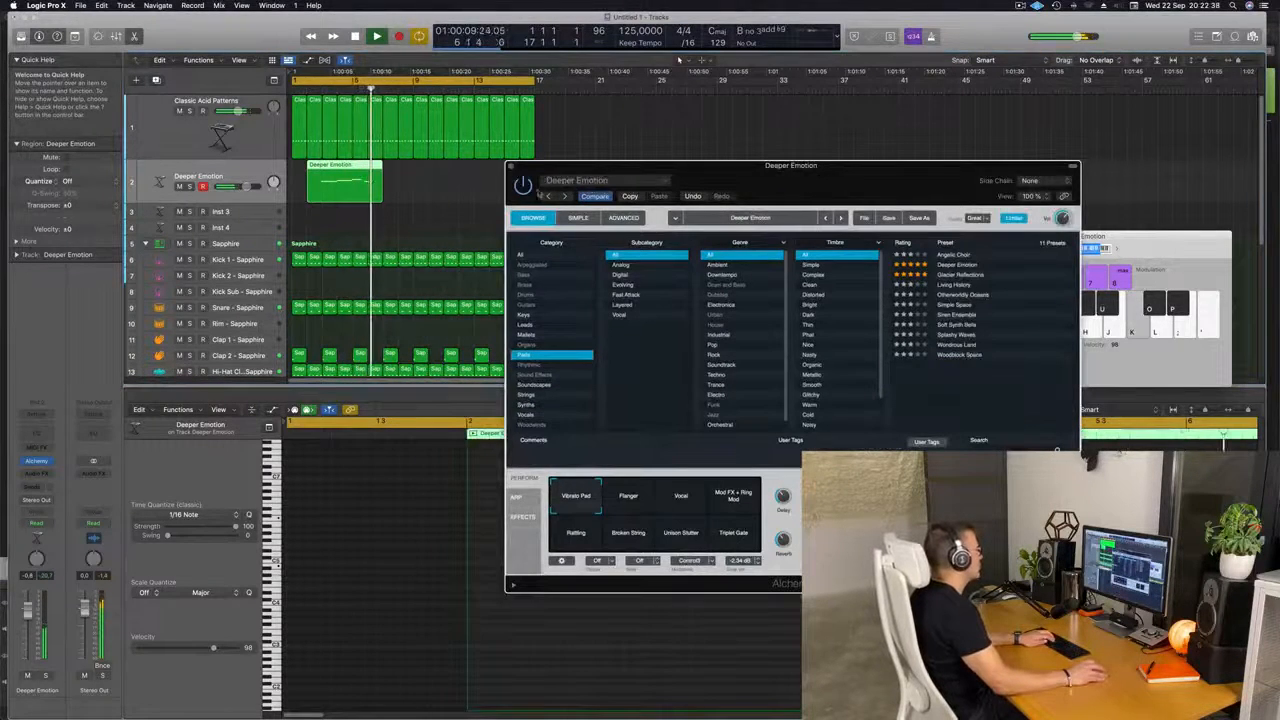
{"action": "left_click", "coordinate": [341, 188]}
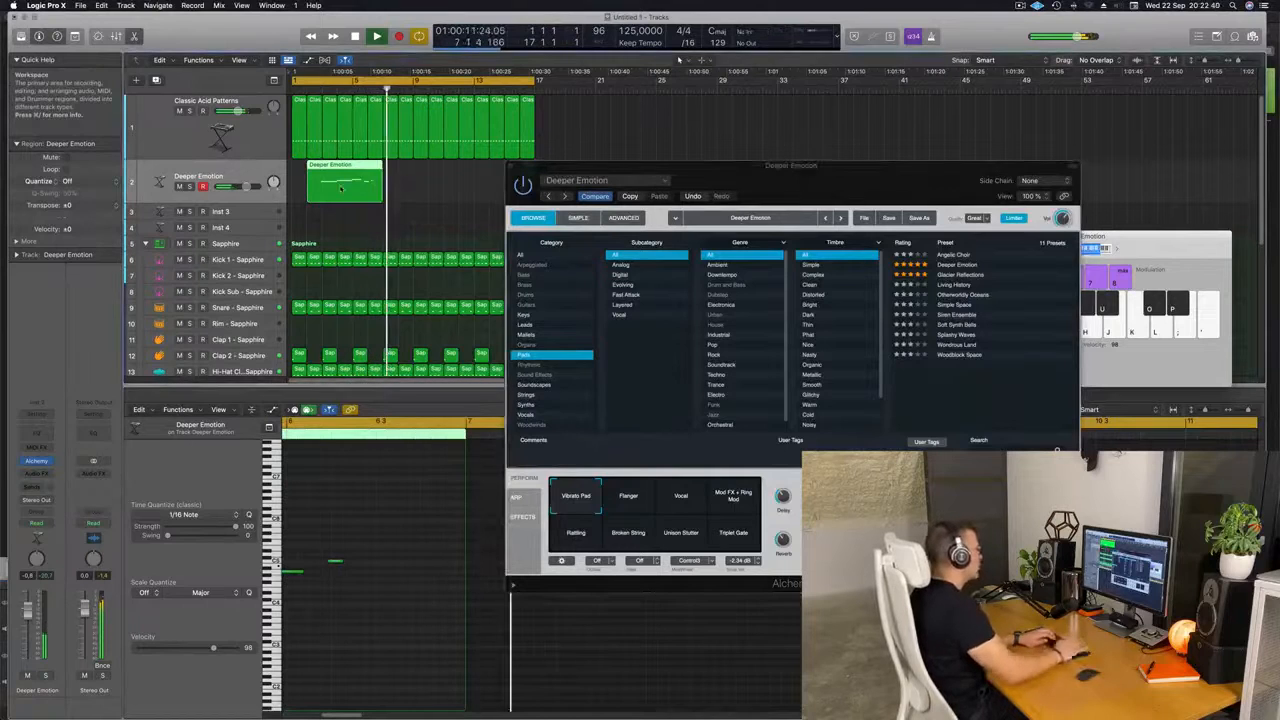
{"action": "key", "text": "Delete"}
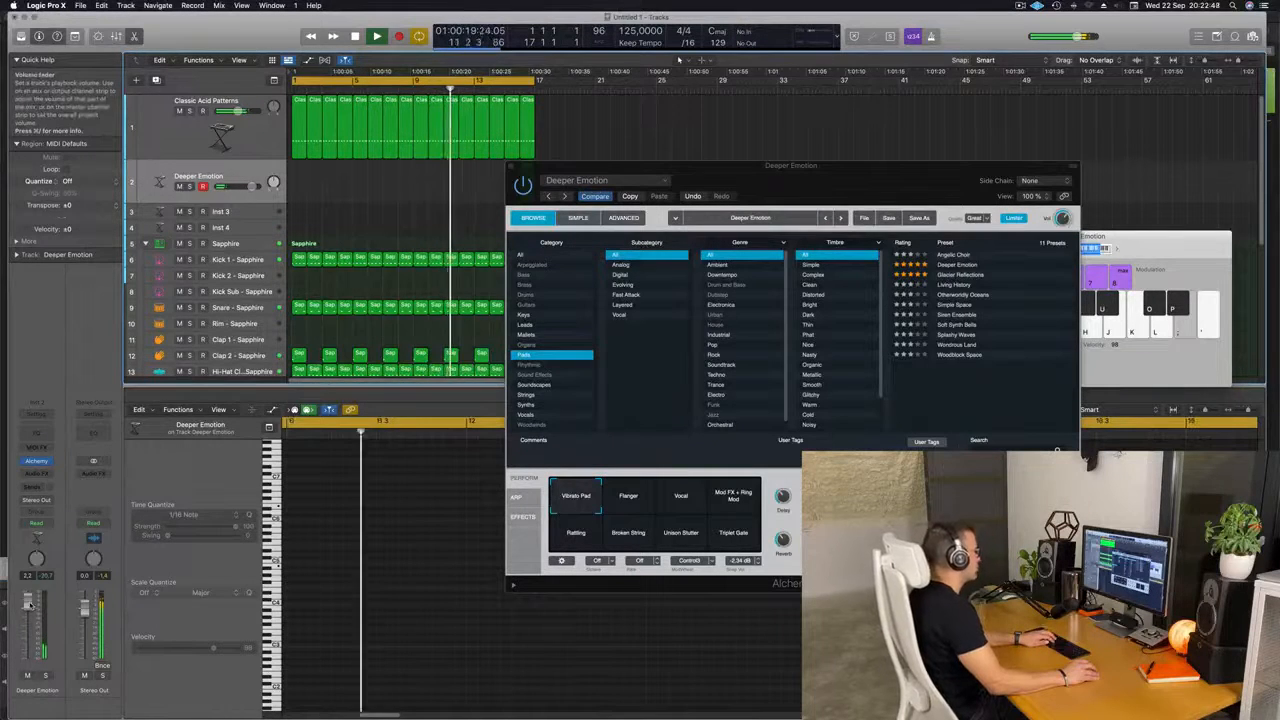
Raise Alchemy's overall preset volume for Deeper Emotion and move its window so the track's regions are in view.
{"action": "left_click", "coordinate": [1062, 218]}
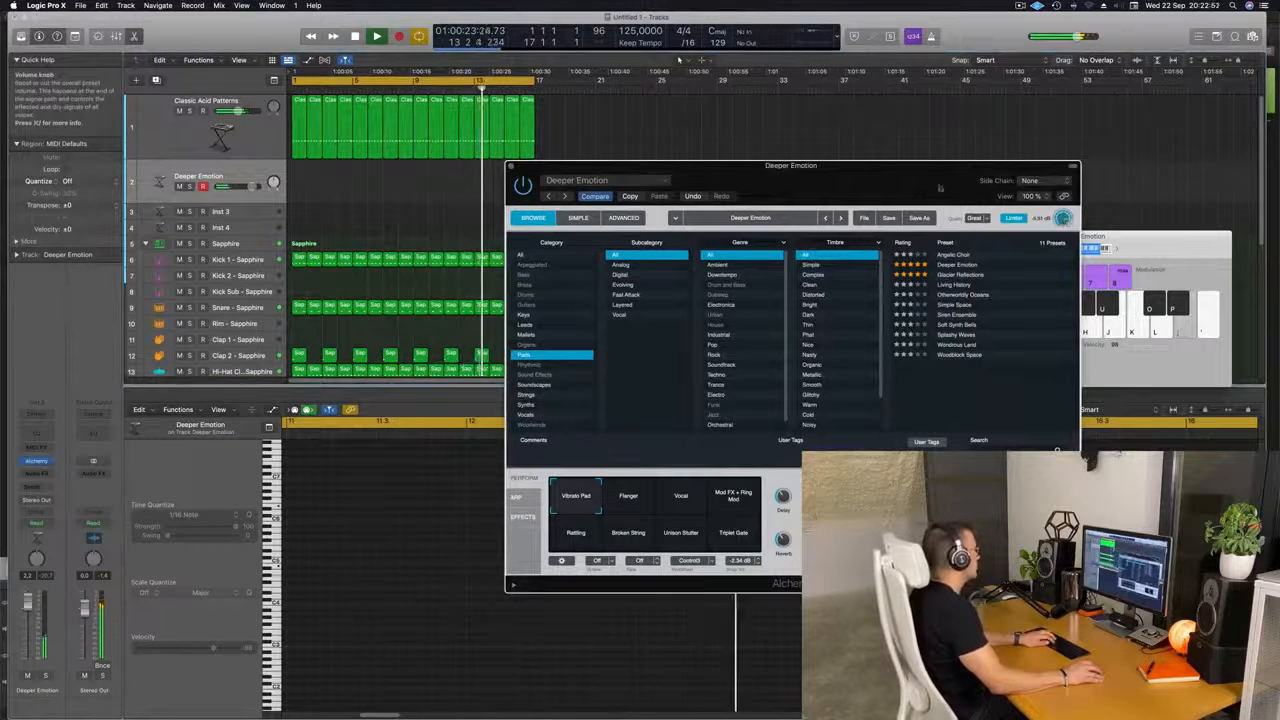
{"action": "left_click_drag", "start_coordinate": [869, 175], "coordinate": [995, 196]}
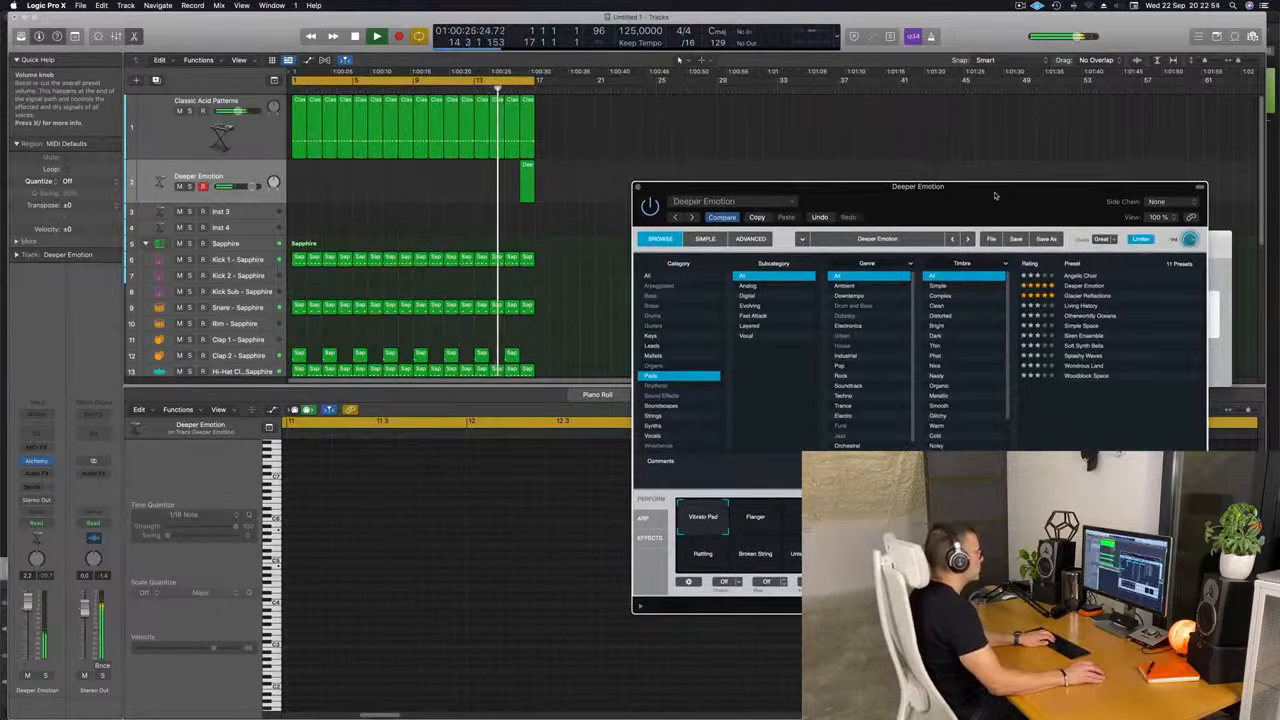
{"action": "left_click_drag", "start_coordinate": [995, 196], "coordinate": [901, 219]}
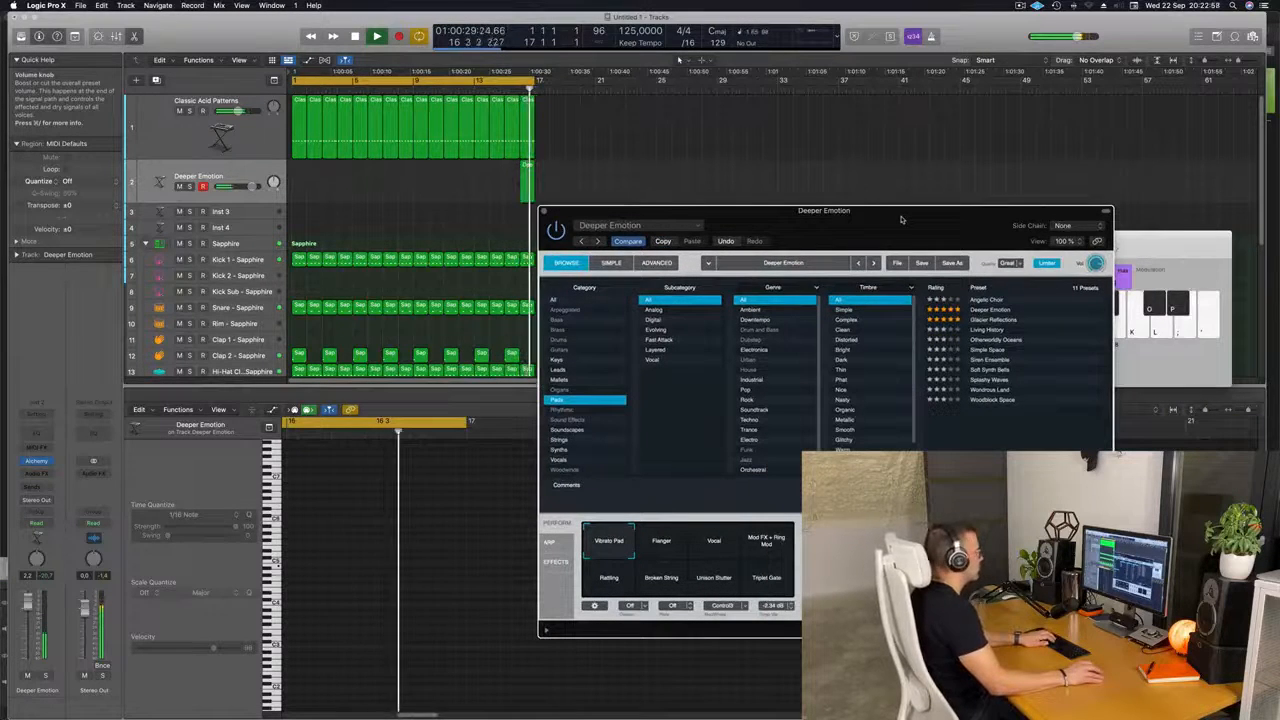
Load the Glacier Reflections pad preset and audition its performance snapshots, including Droplets and Calving, while the loop plays.
{"action": "left_click", "coordinate": [990, 319]}
{"action": "left_click_drag", "start_coordinate": [947, 227], "coordinate": [1011, 222]}
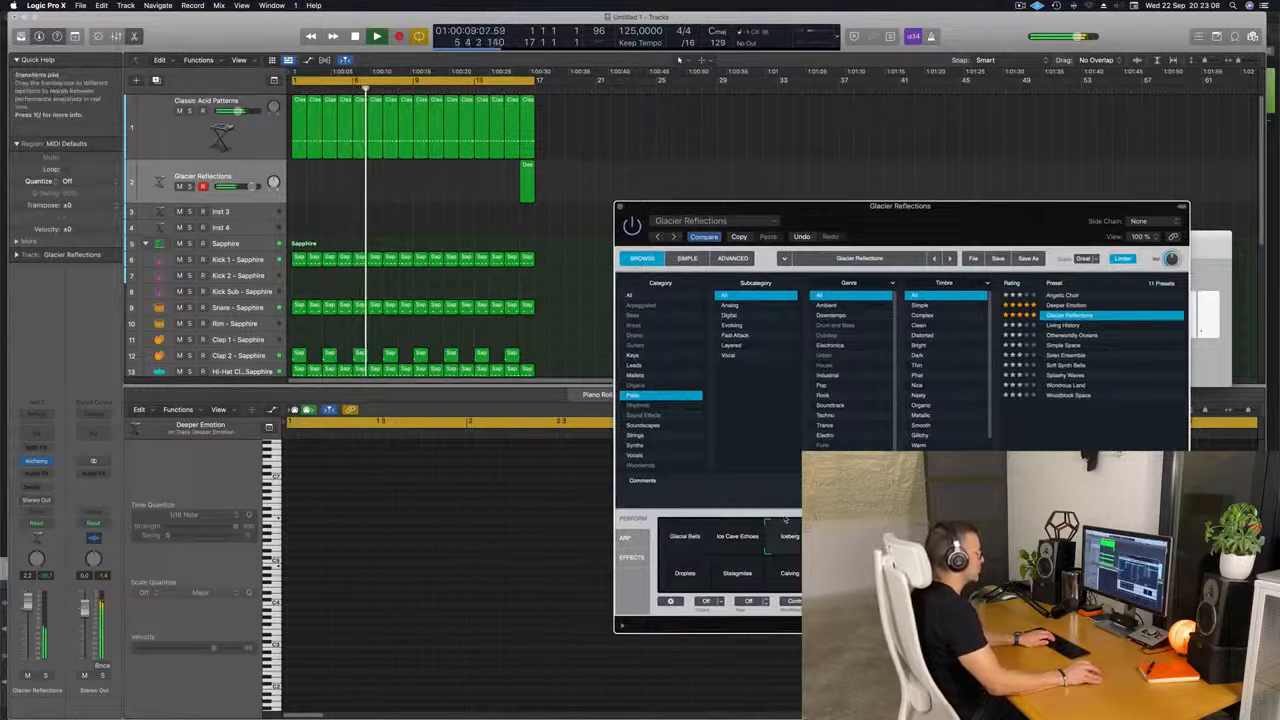
{"action": "left_click", "coordinate": [842, 537]}
{"action": "left_click", "coordinate": [690, 573]}
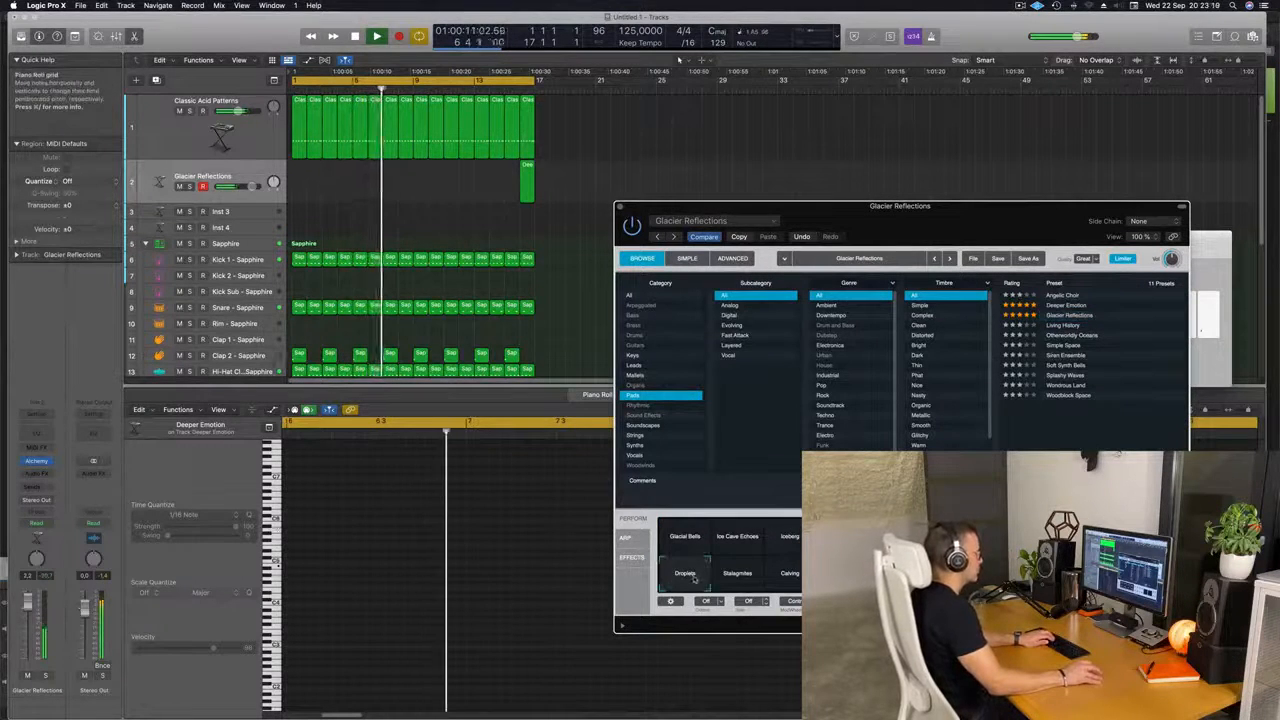
{"action": "left_click", "coordinate": [788, 573]}
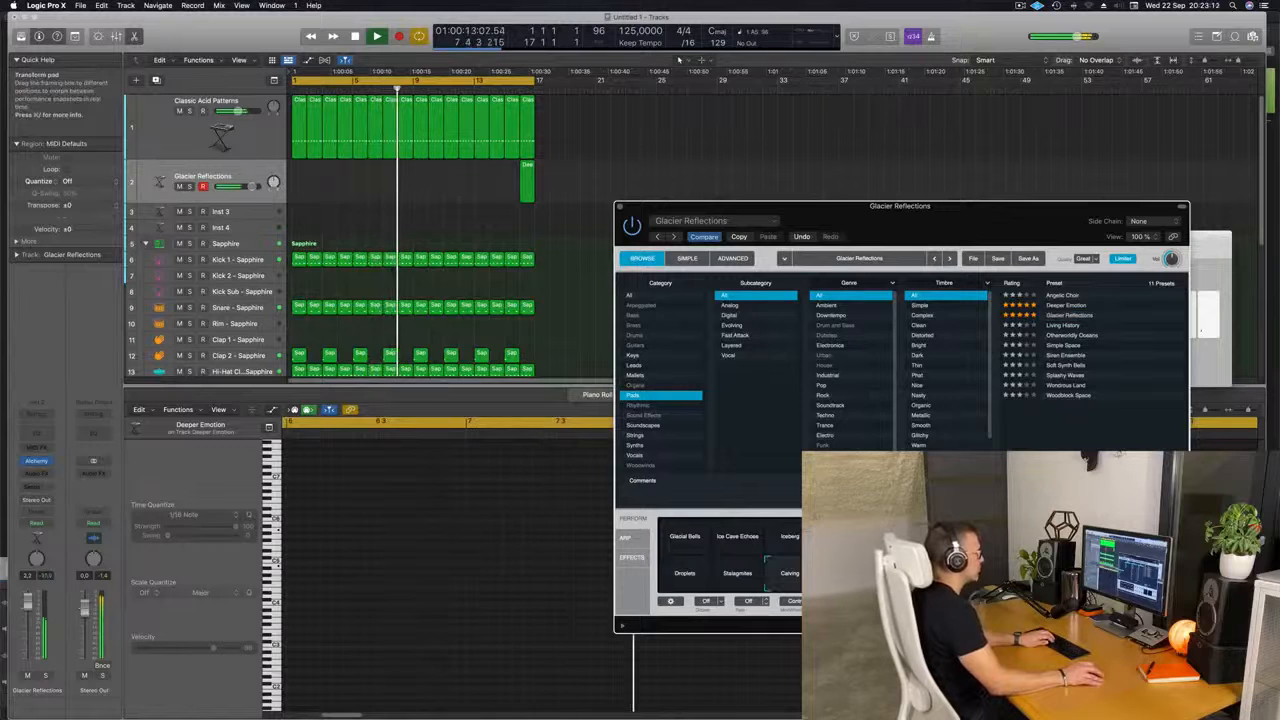
Load the Living History pad preset, bring Musical Typing into view and try a few notes over the loop.
{"action": "left_click", "coordinate": [1065, 327]}
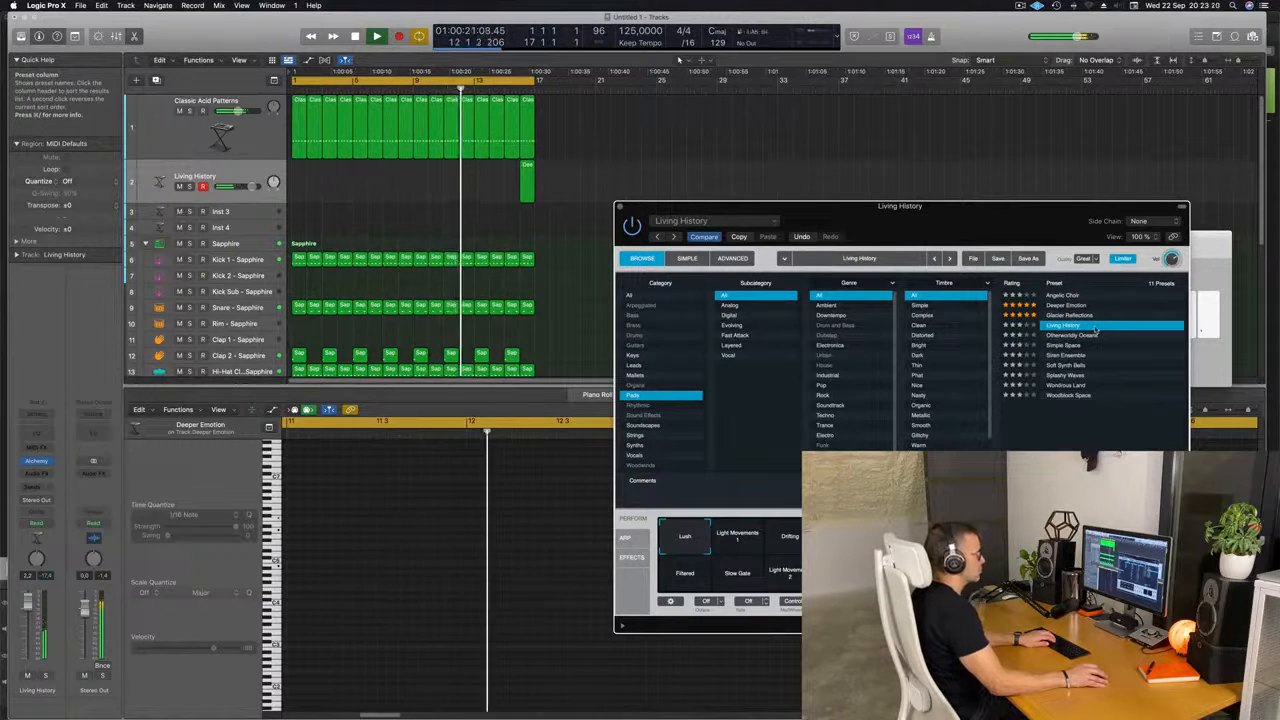
{"action": "key", "text": "super+k"}
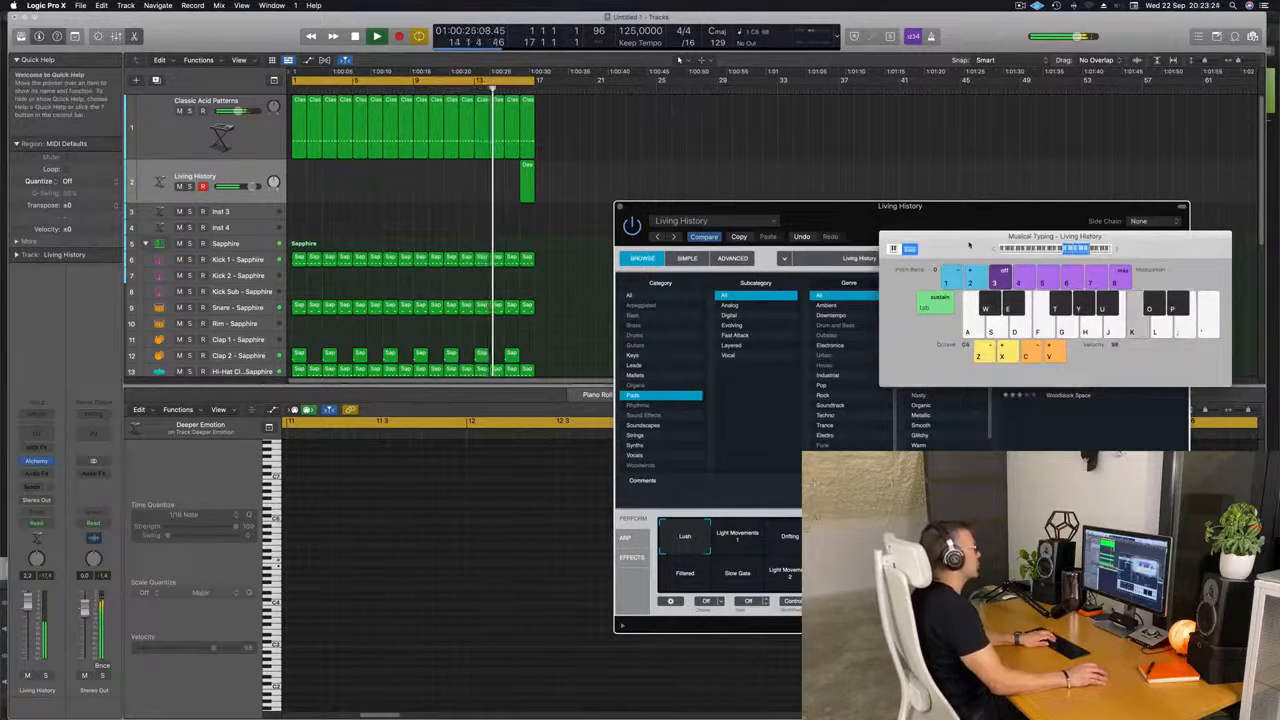
{"action": "left_click_drag", "start_coordinate": [968, 244], "coordinate": [888, 202]}
{"action": "left_click_drag", "start_coordinate": [1045, 213], "coordinate": [849, 220]}
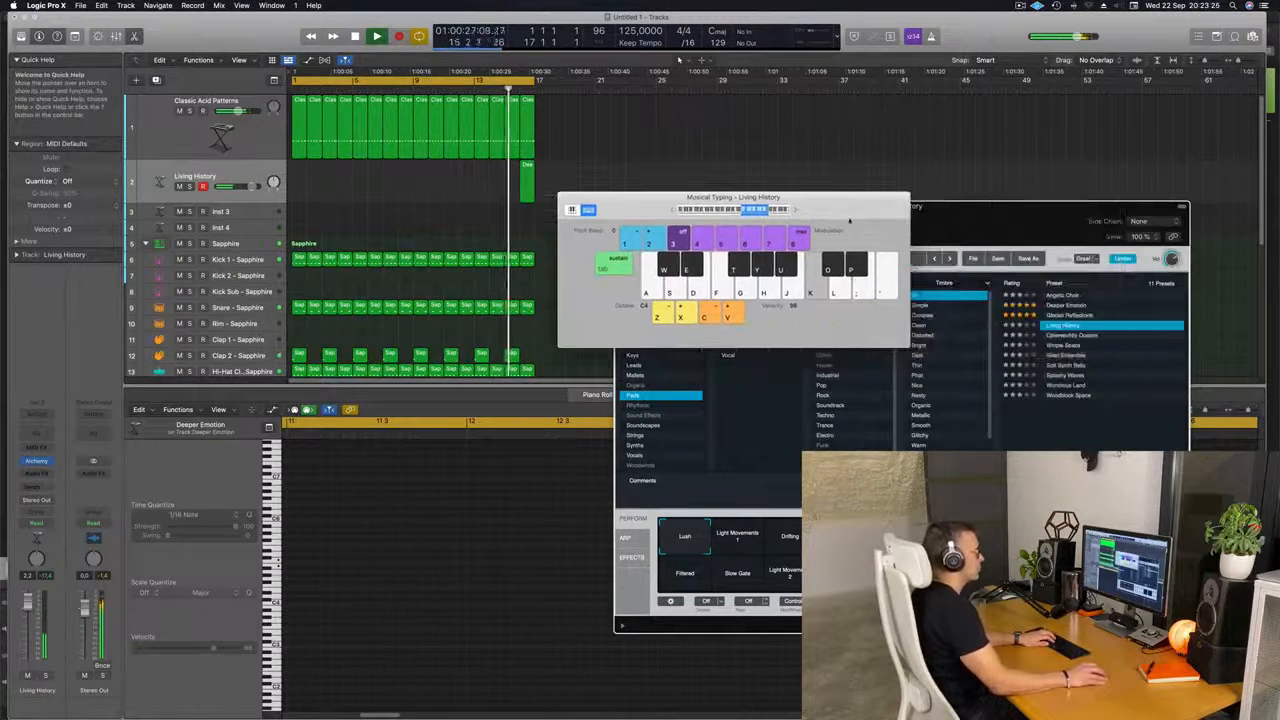
{"action": "key", "text": "f"}
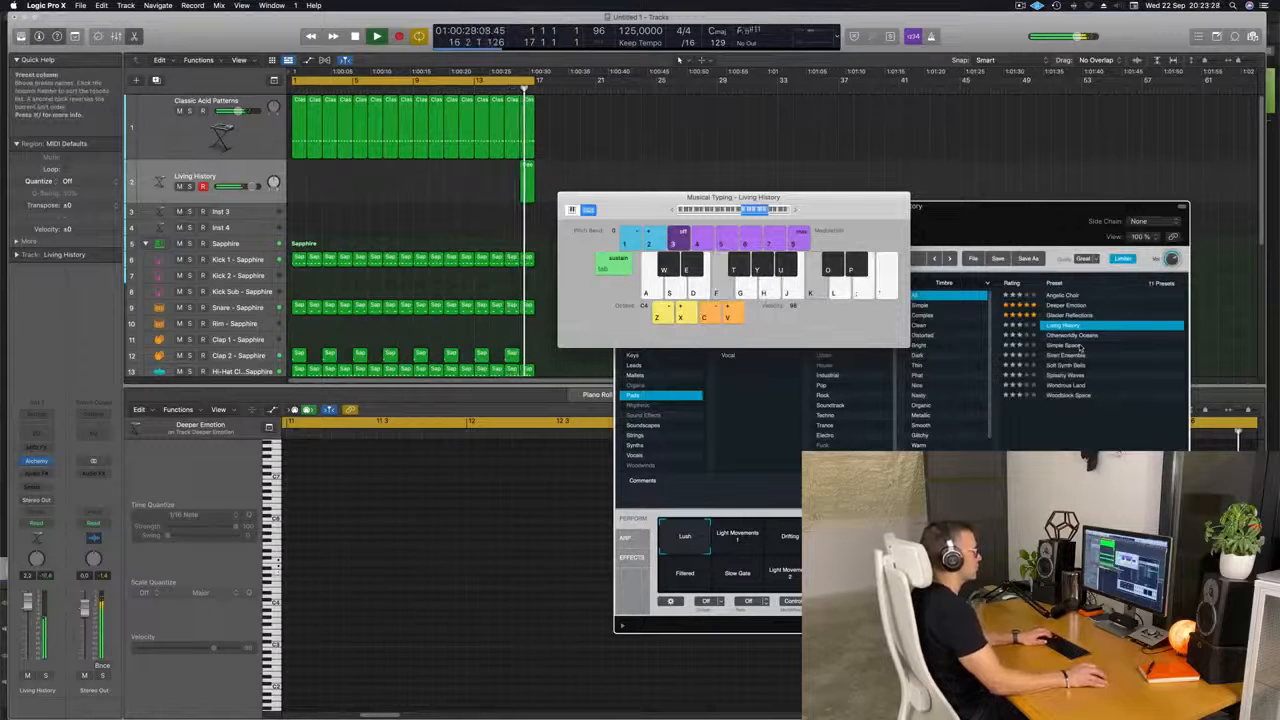
{"action": "key", "text": "d"}
Load the Simple Space pad preset and lower the track's volume to about -2.0 dB.
{"action": "left_click", "coordinate": [1068, 346]}
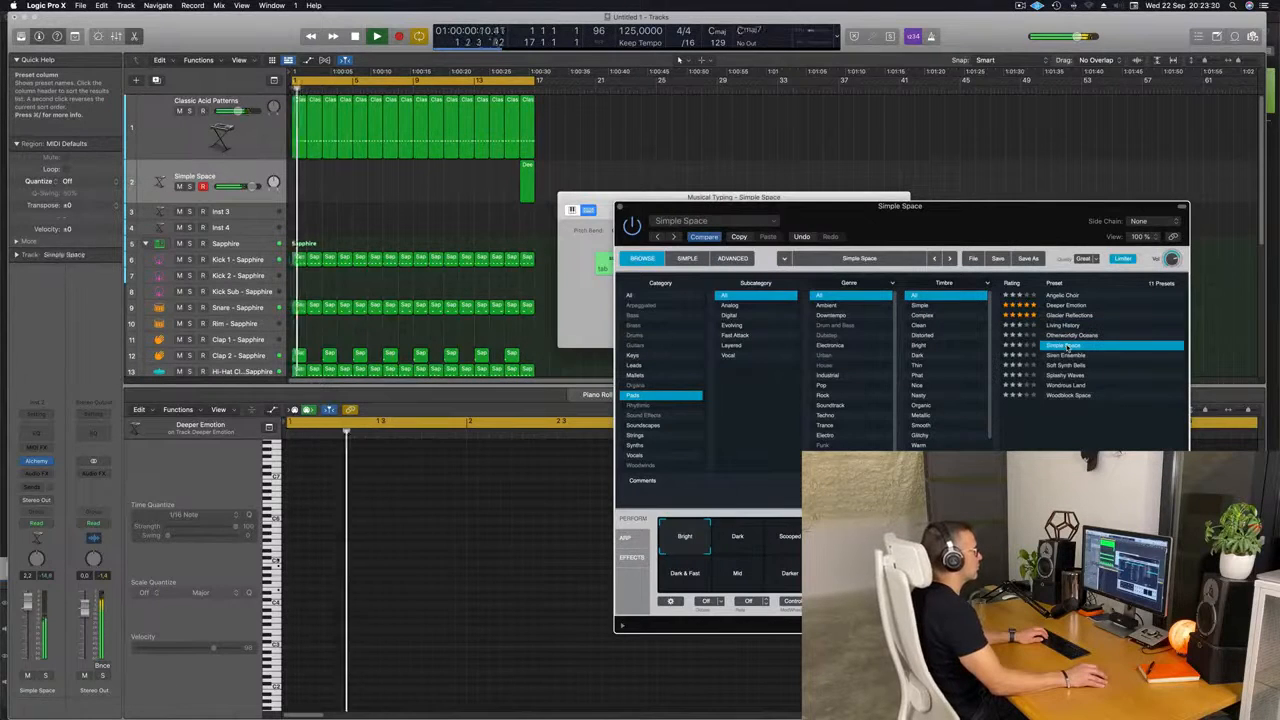
{"action": "left_click_drag", "start_coordinate": [965, 215], "coordinate": [1111, 199]}
{"action": "left_click", "coordinate": [622, 211]}
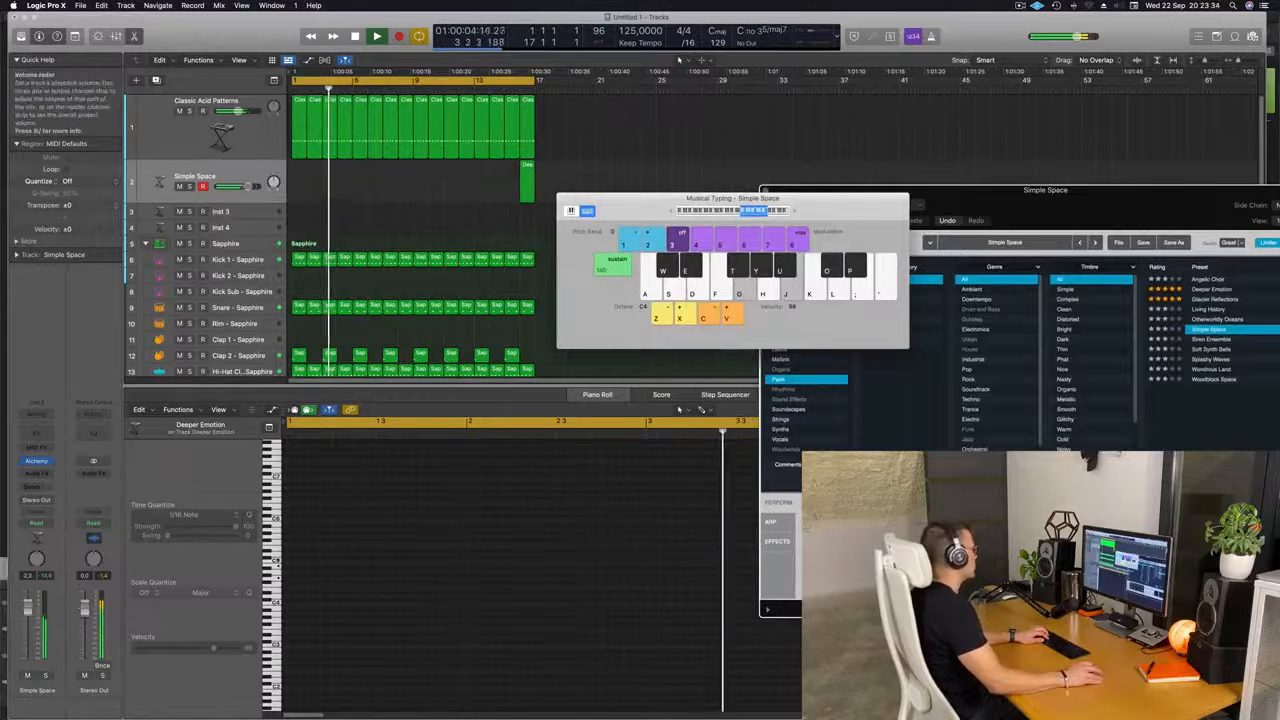
{"action": "left_click_drag", "start_coordinate": [28, 602], "coordinate": [28, 615]}
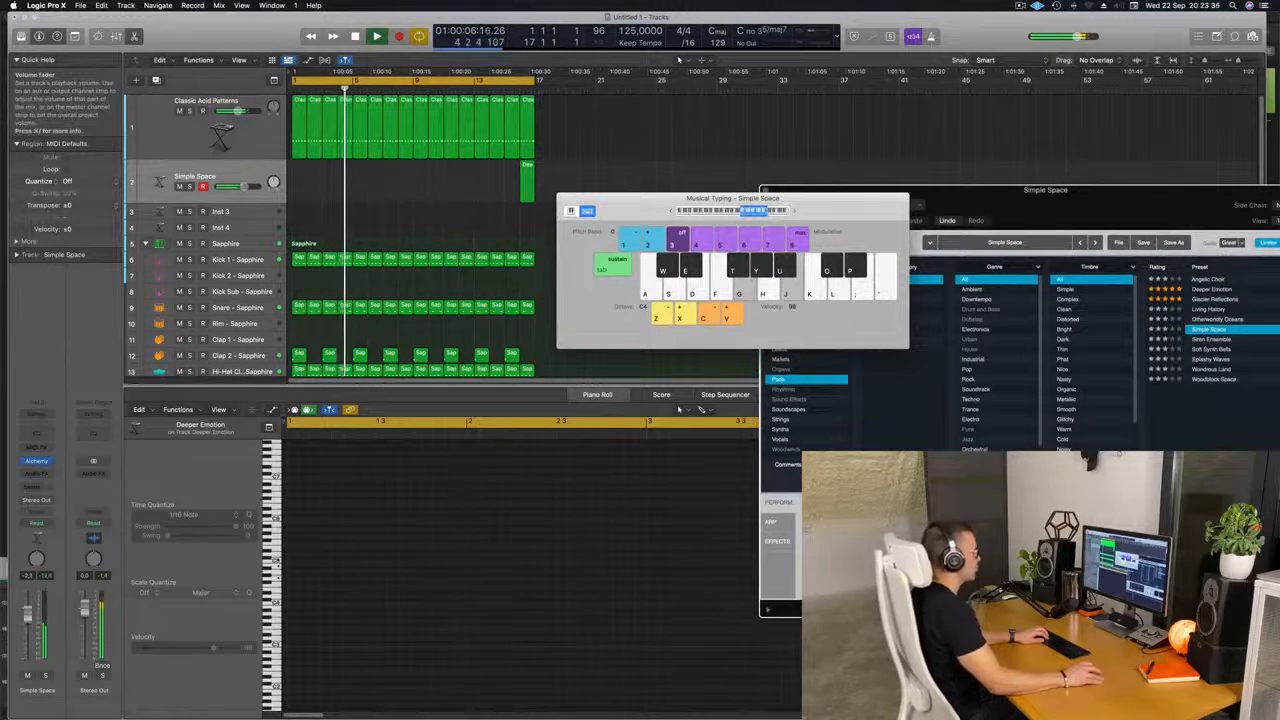
Raise the Musical Typing octave to C5 and place its window clear of the track's regions.
{"action": "left_click_drag", "start_coordinate": [1003, 190], "coordinate": [842, 224]}
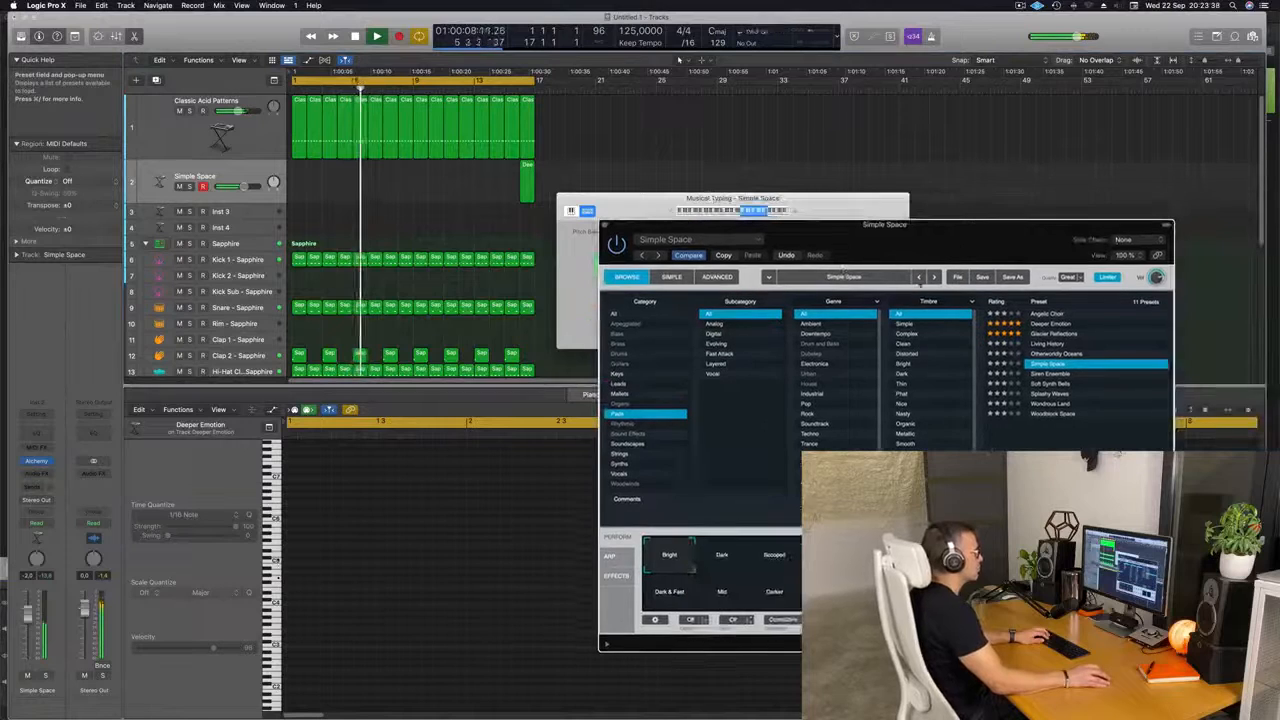
{"action": "left_click", "coordinate": [790, 211]}
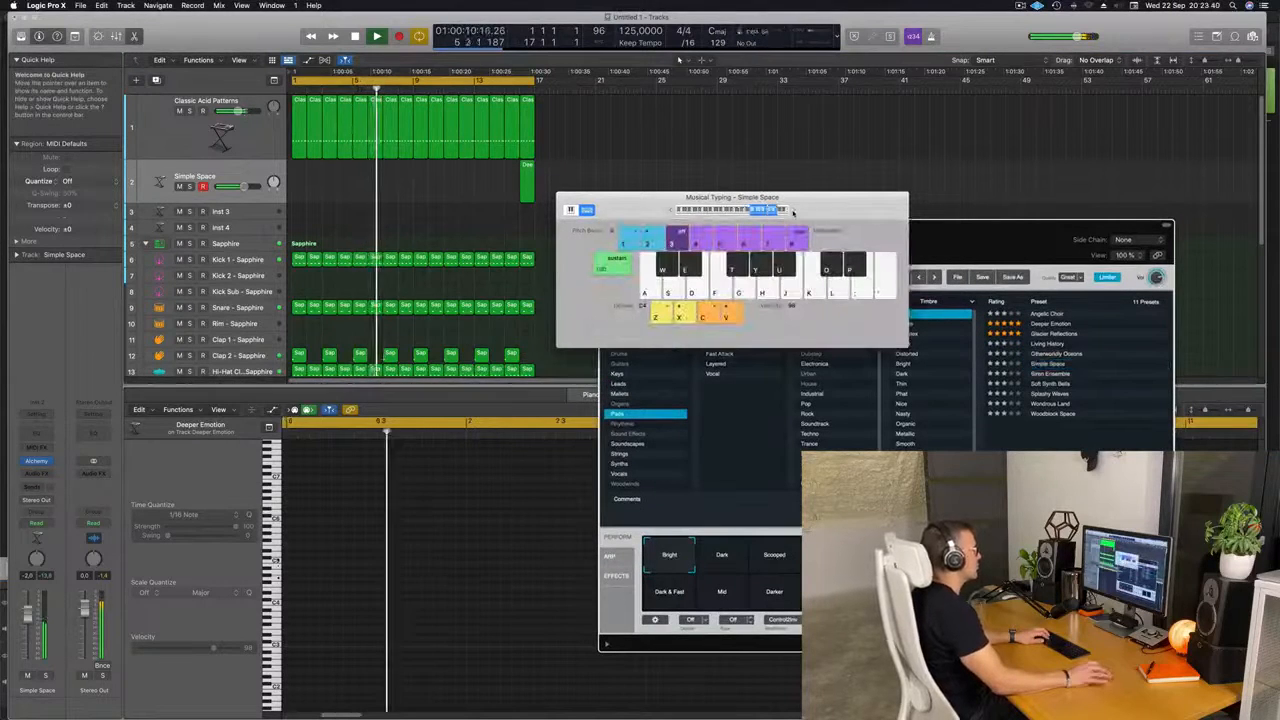
{"action": "left_click_drag", "start_coordinate": [793, 211], "coordinate": [972, 224]}
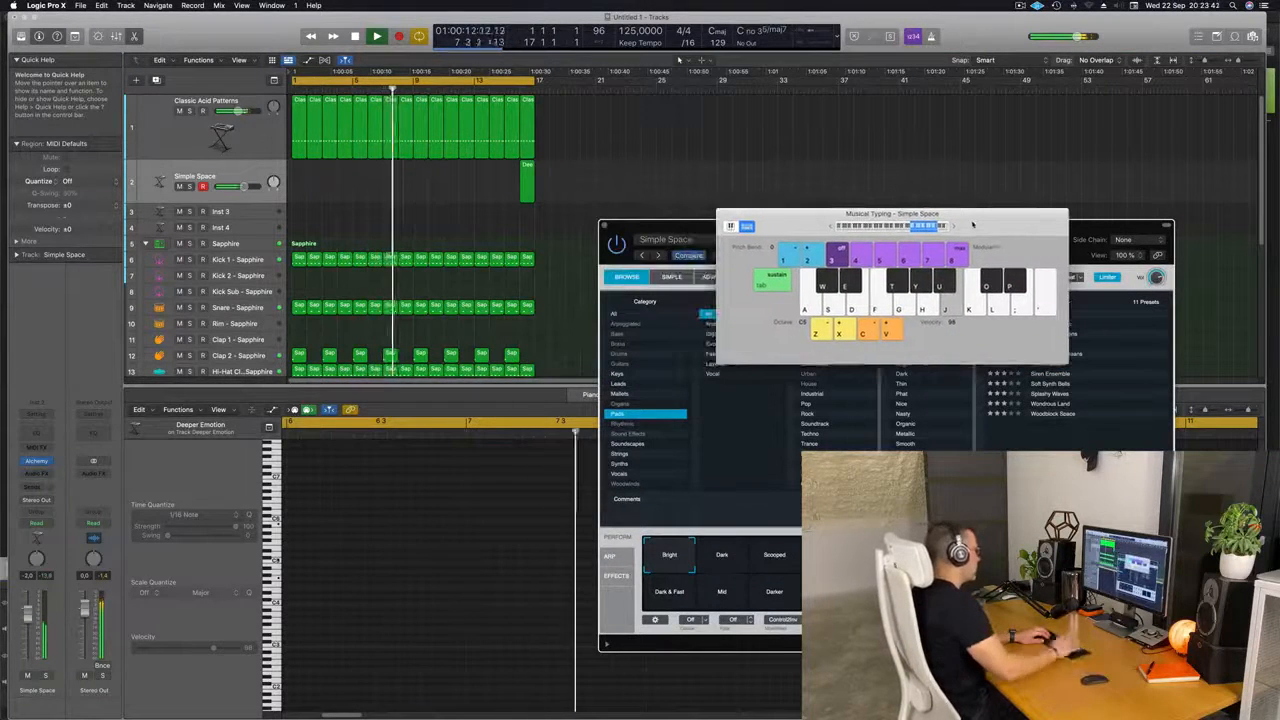
Delete the leftover pad region in bar 16 and record one long held note on the Simple Space track from bar 3.
{"action": "left_click_drag", "start_coordinate": [573, 190], "coordinate": [470, 183]}
{"action": "key", "text": "Delete"}
{"action": "key", "text": "r"}
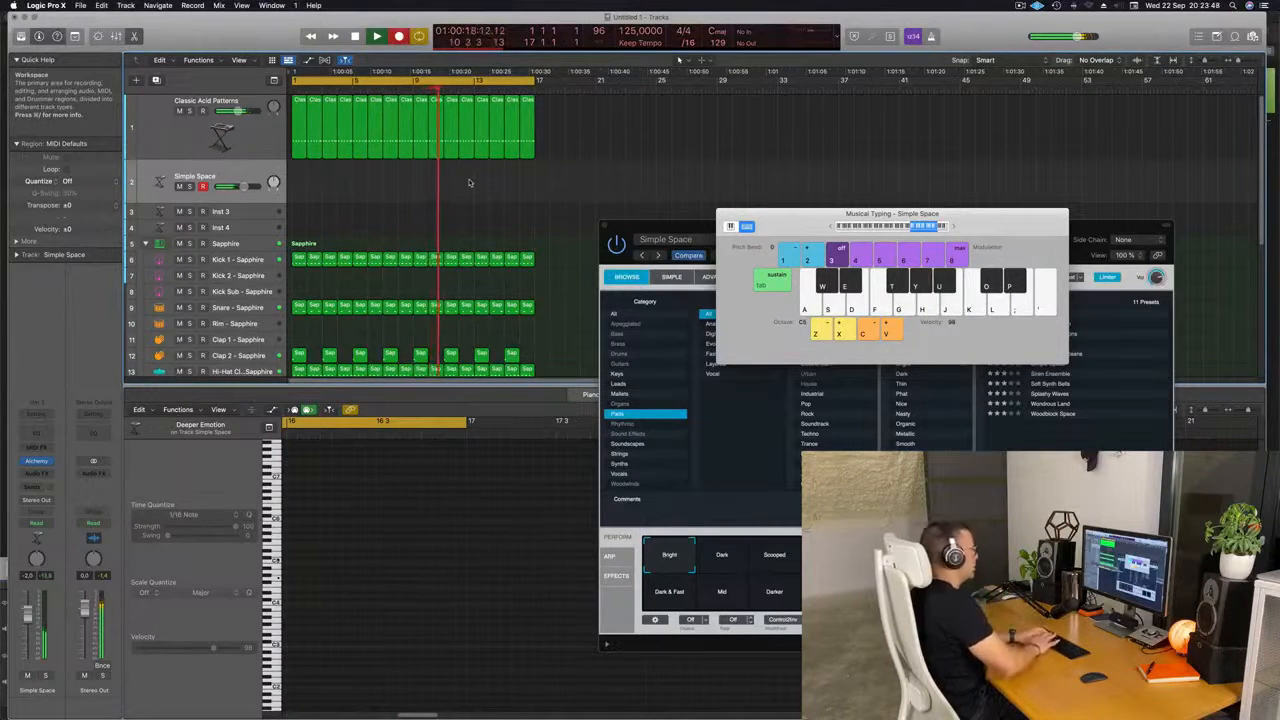
{"action": "key", "text": "Return"}
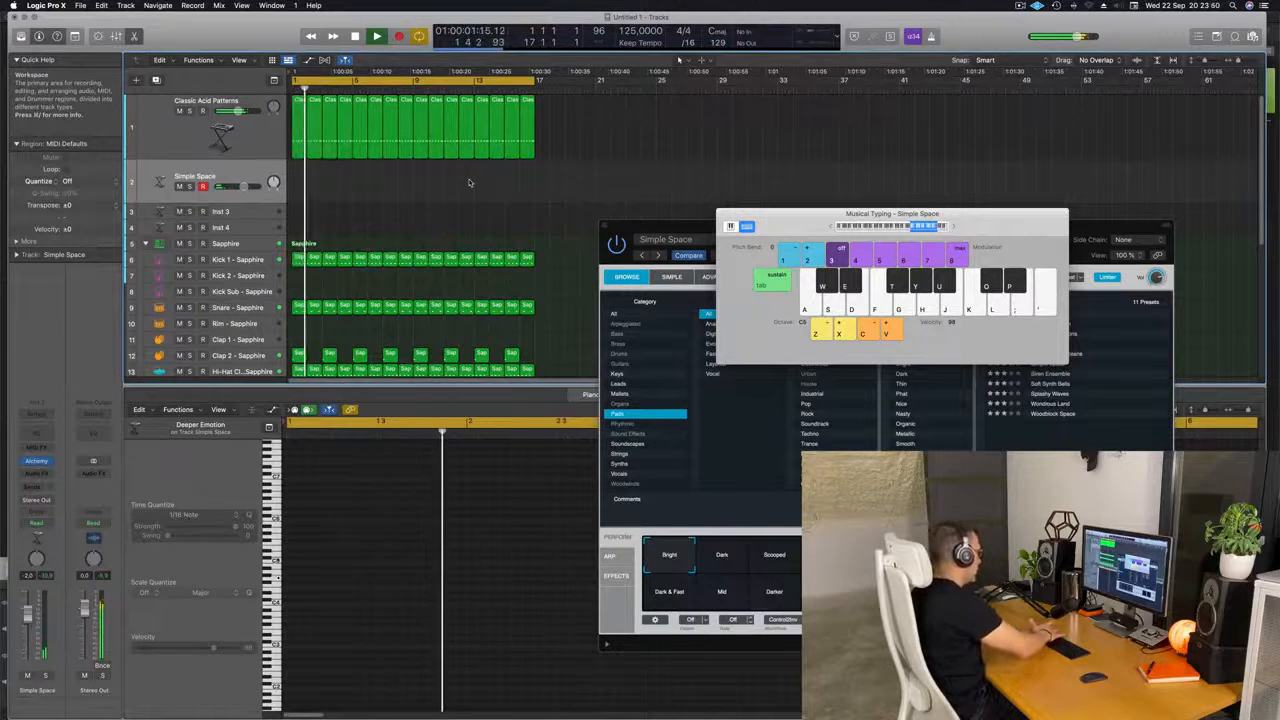
{"action": "key", "text": "r"}
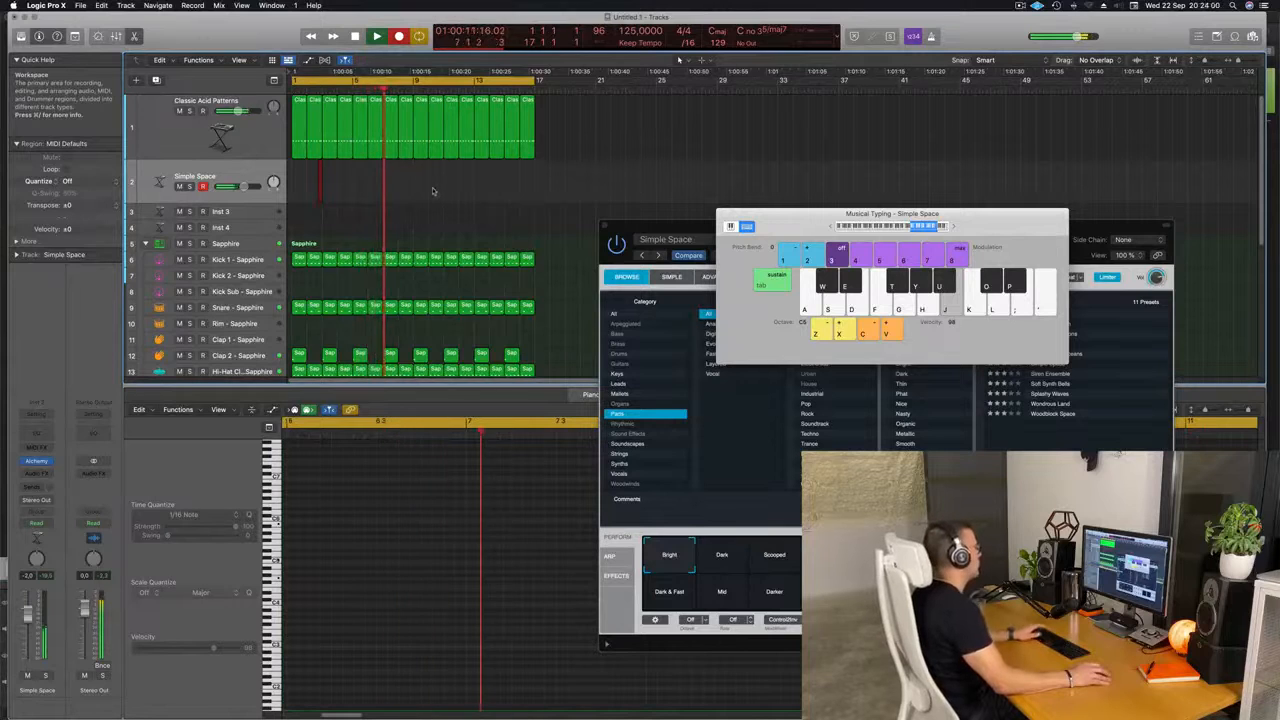
{"action": "key", "text": "space"}
Examine the recorded note's start and length in the Piano Roll, and play the loop from the start.
{"action": "scroll", "coordinate": [415, 595], "scroll_direction": "left", "scroll_amount": 4}
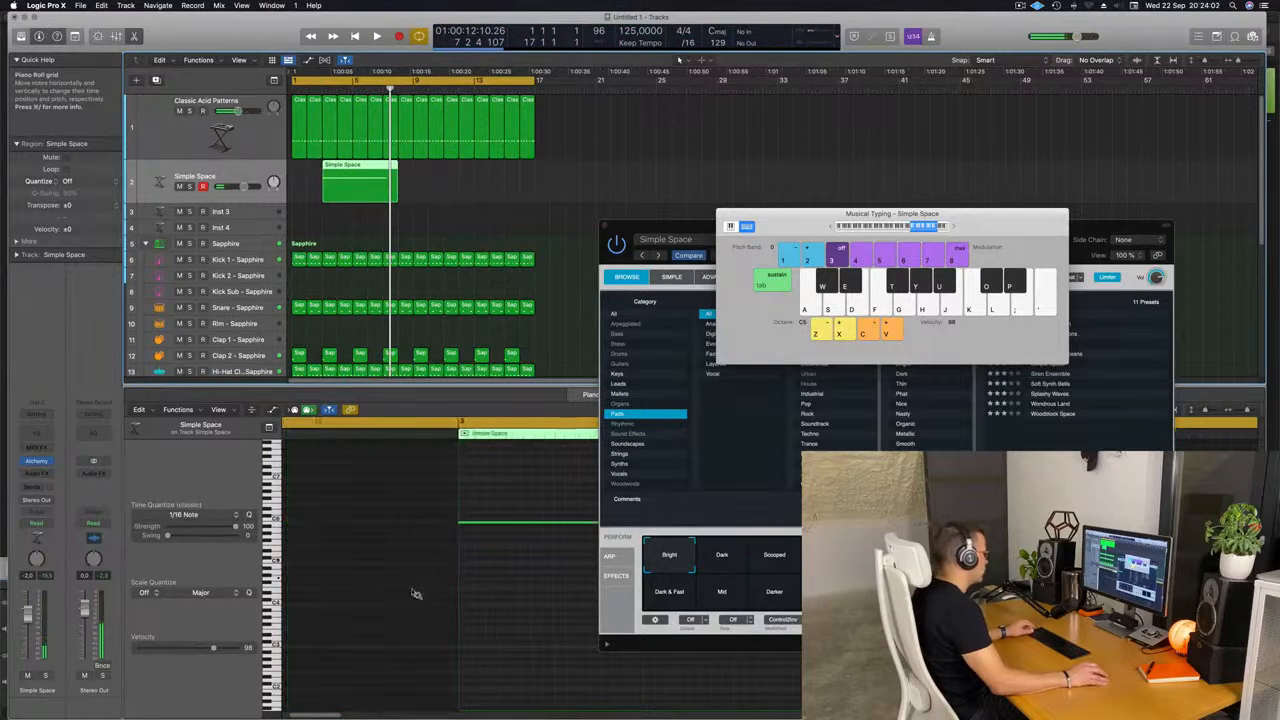
{"action": "scroll", "coordinate": [540, 566], "scroll_direction": "right", "scroll_amount": 5}
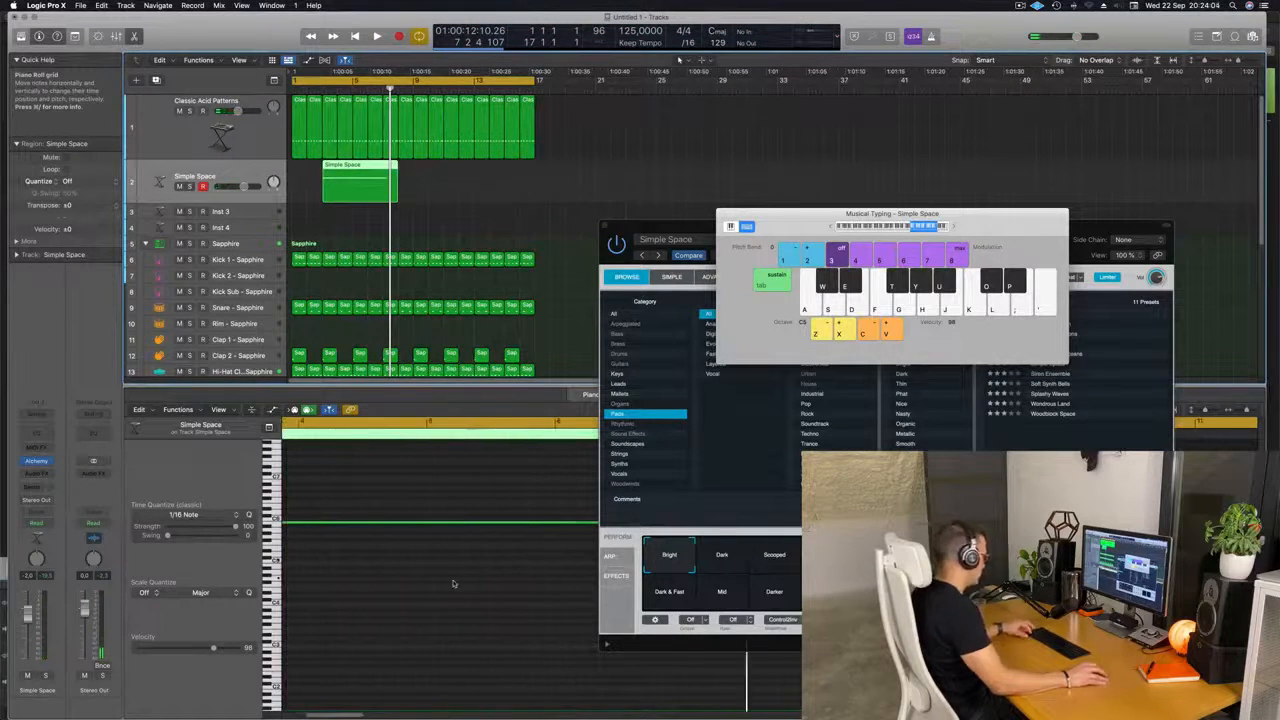
{"action": "scroll", "coordinate": [453, 584], "scroll_direction": "right", "scroll_amount": 1}
{"action": "left_click", "coordinate": [455, 584]}
{"action": "scroll", "coordinate": [433, 549], "scroll_direction": "left", "scroll_amount": 2}
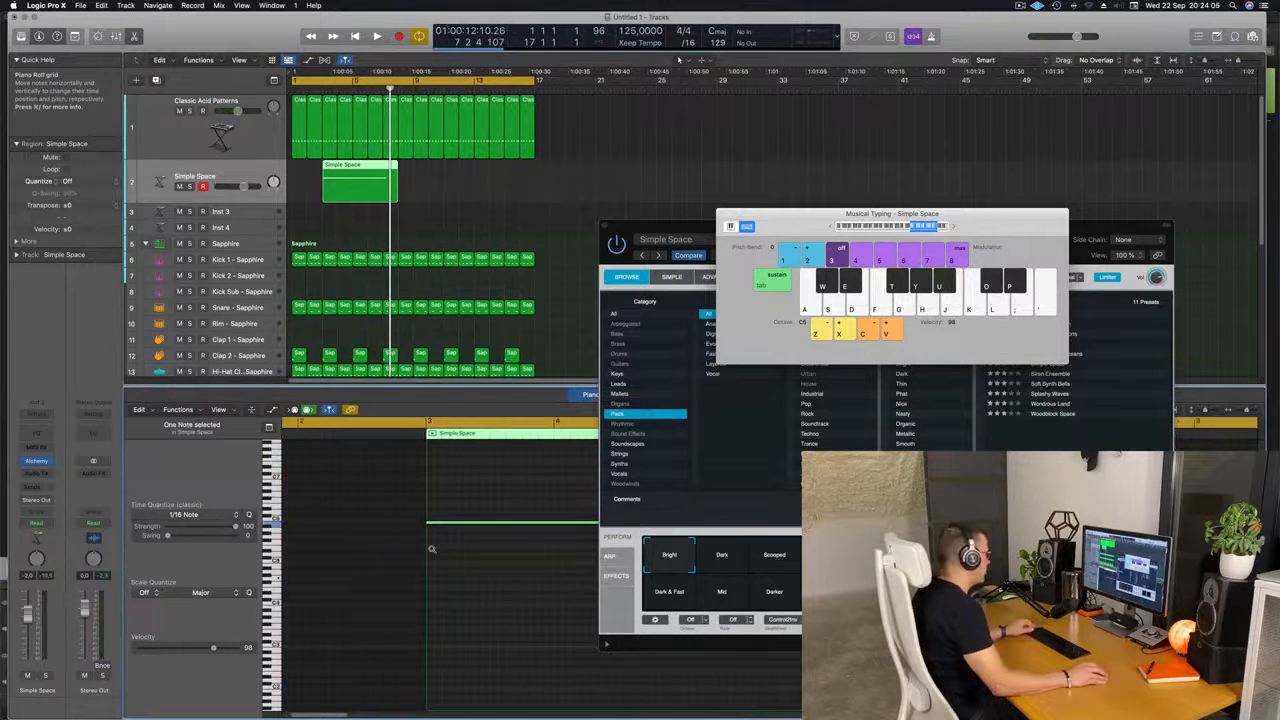
{"action": "scroll", "coordinate": [432, 549], "scroll_direction": "down", "scroll_amount": 5}
{"action": "key", "text": "space"}
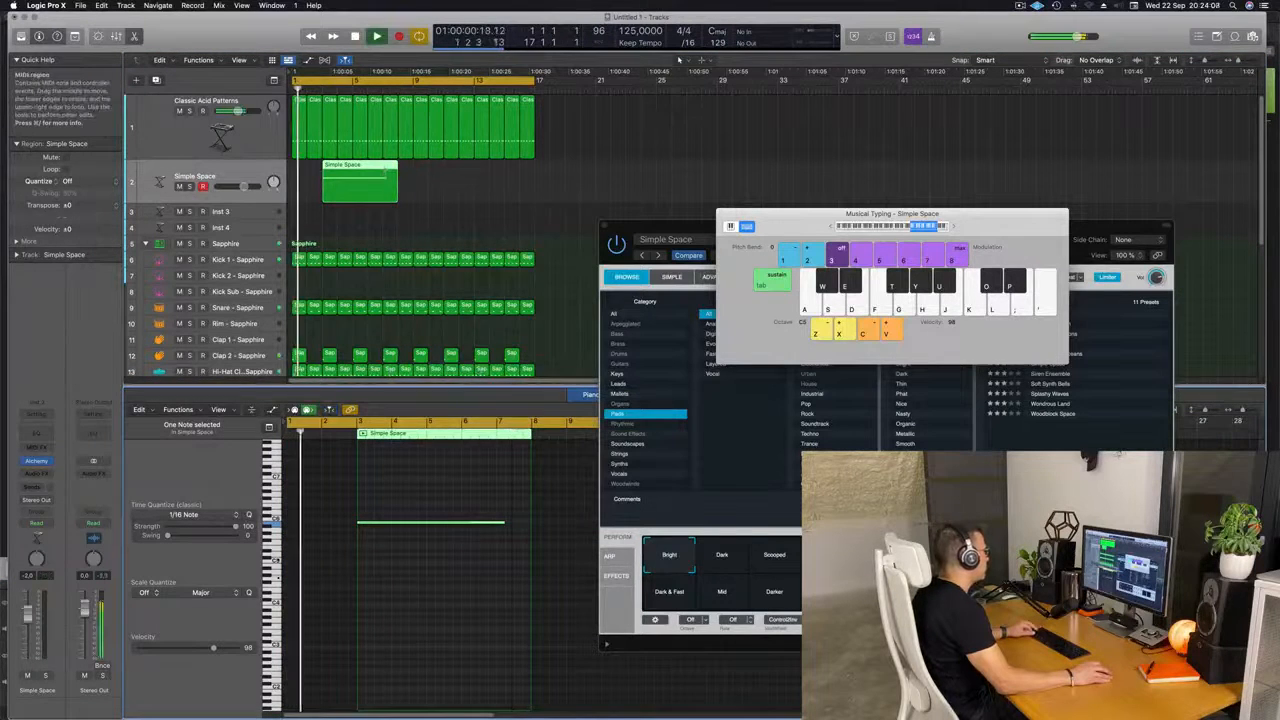
Trim the Simple Space region to four bars by splitting it and its crossing note at bar 7, and move it to bar 1.
{"action": "double_click", "coordinate": [359, 180]}
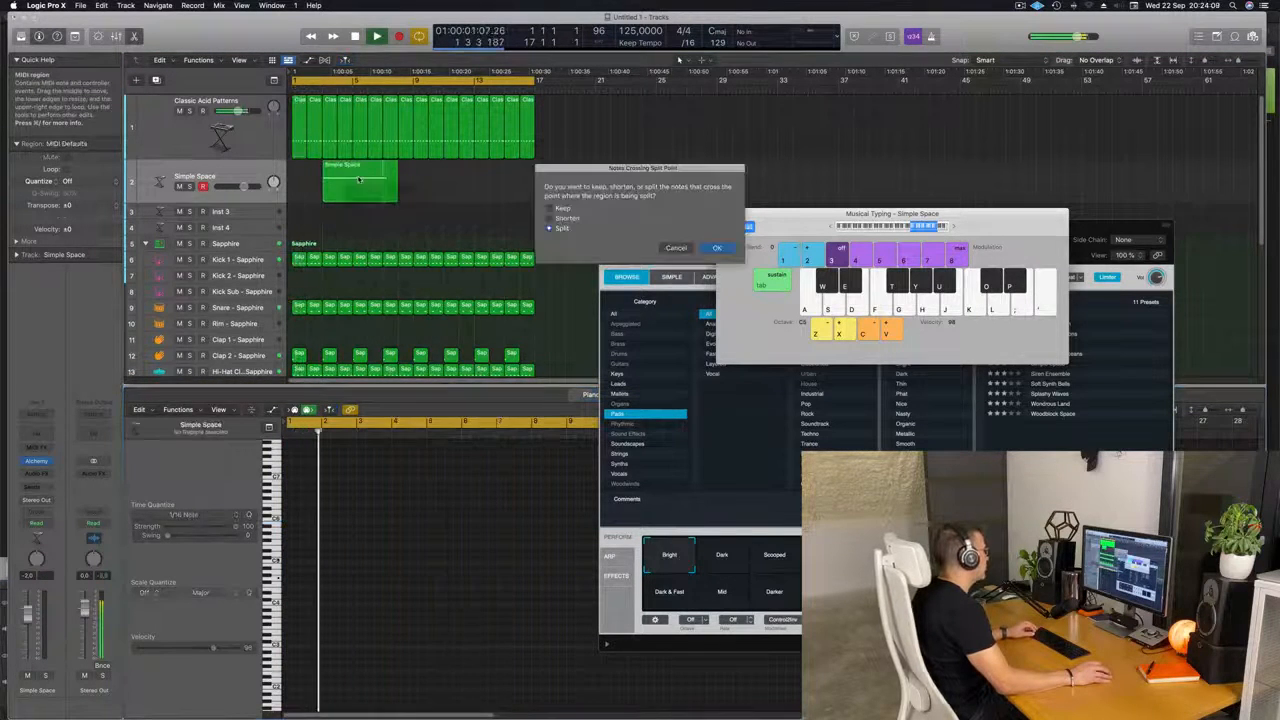
{"action": "left_click", "coordinate": [716, 247]}
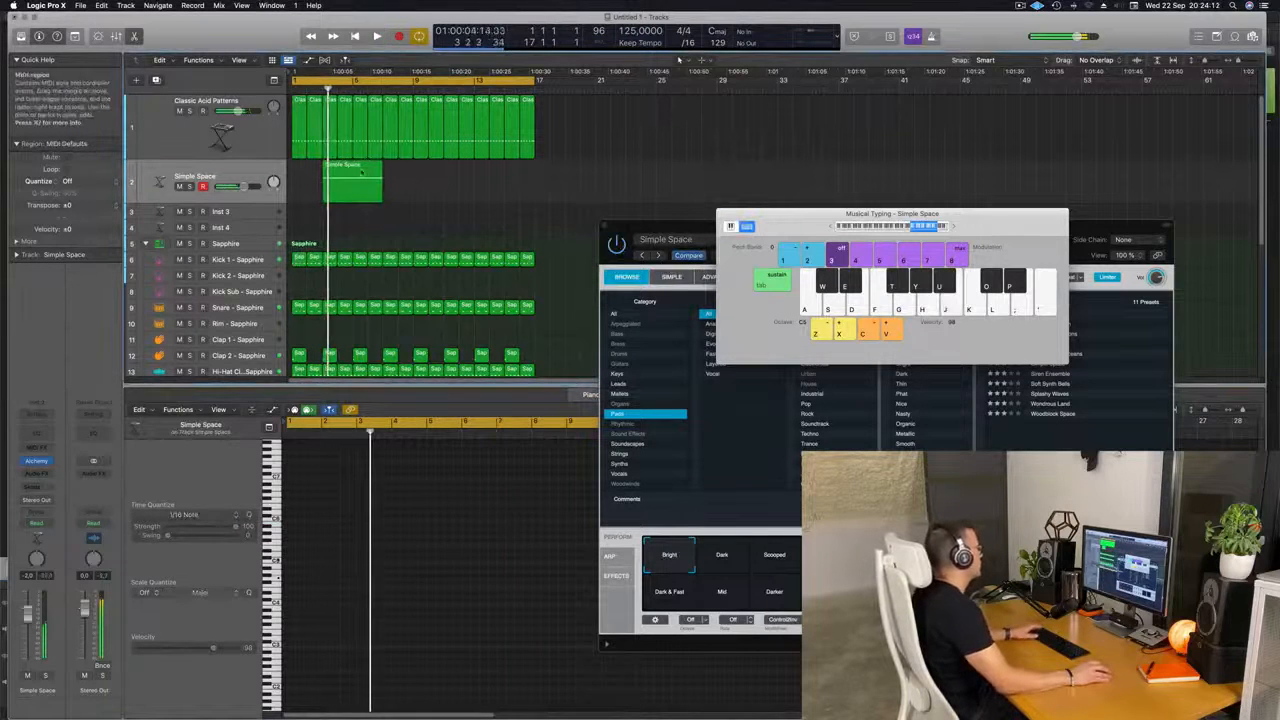
{"action": "left_click_drag", "start_coordinate": [332, 172], "coordinate": [302, 172]}
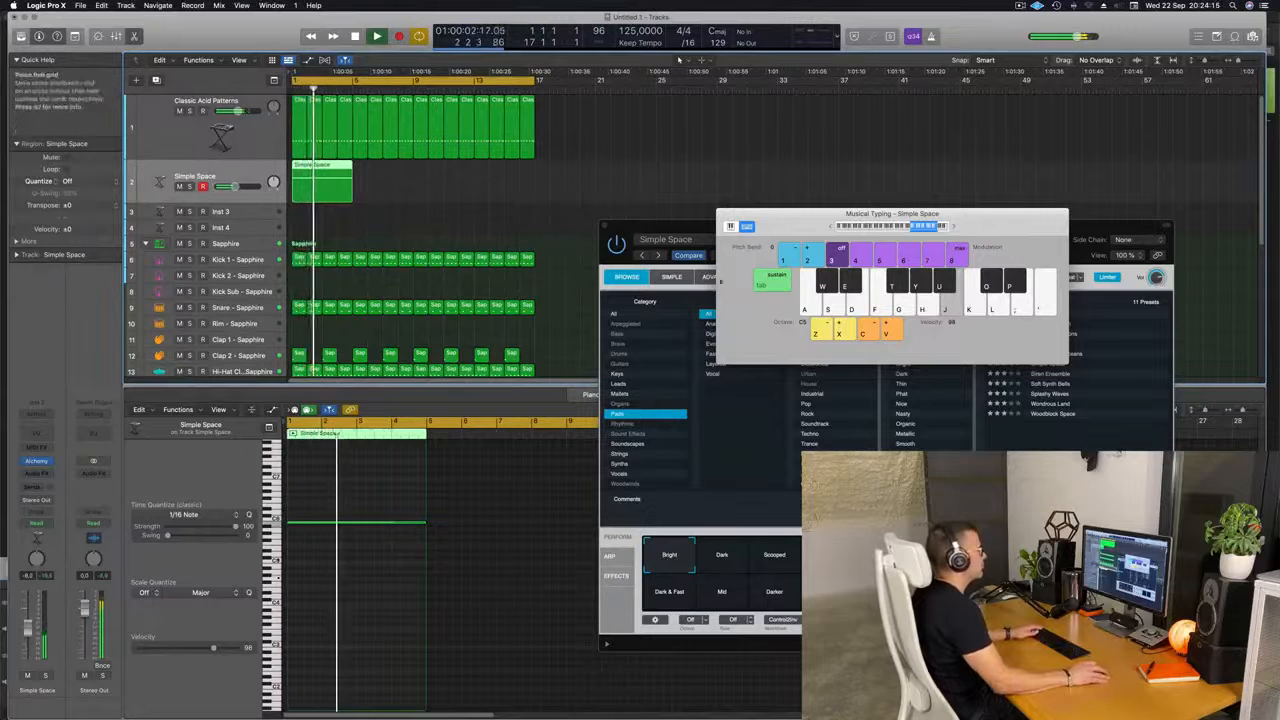
Audition Simple Space's Scooped, Dark, Resonant and Dark & Fast snapshots while the four-bar region plays.
{"action": "left_click_drag", "start_coordinate": [672, 225], "coordinate": [490, 144]}
{"action": "key", "text": "space"}
{"action": "key", "text": "space"}
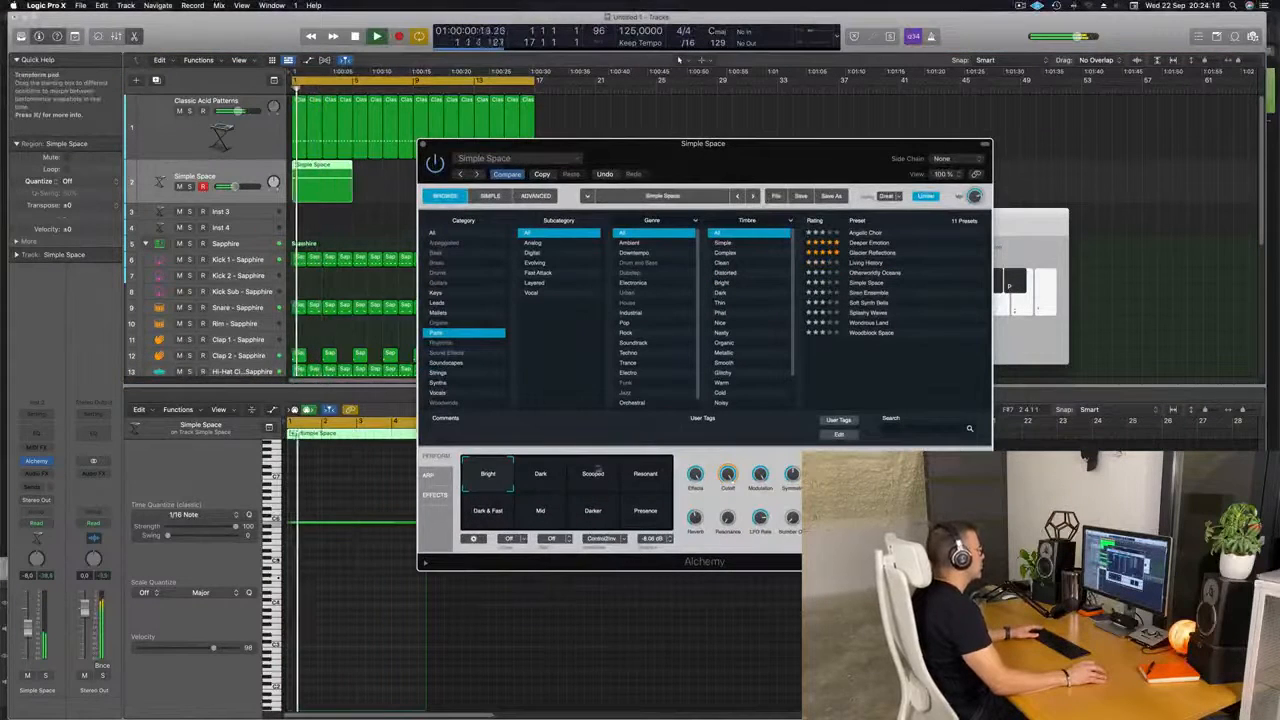
{"action": "left_click", "coordinate": [590, 477]}
{"action": "left_click", "coordinate": [549, 477]}
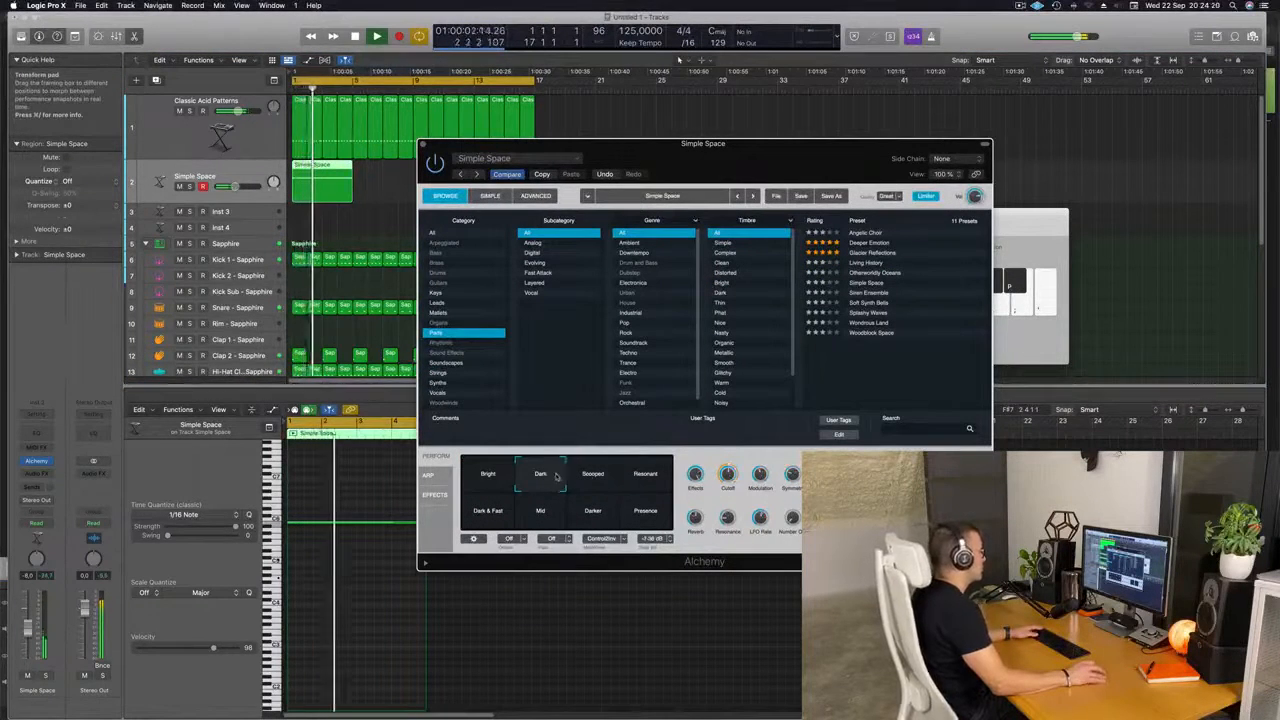
{"action": "left_click", "coordinate": [652, 477]}
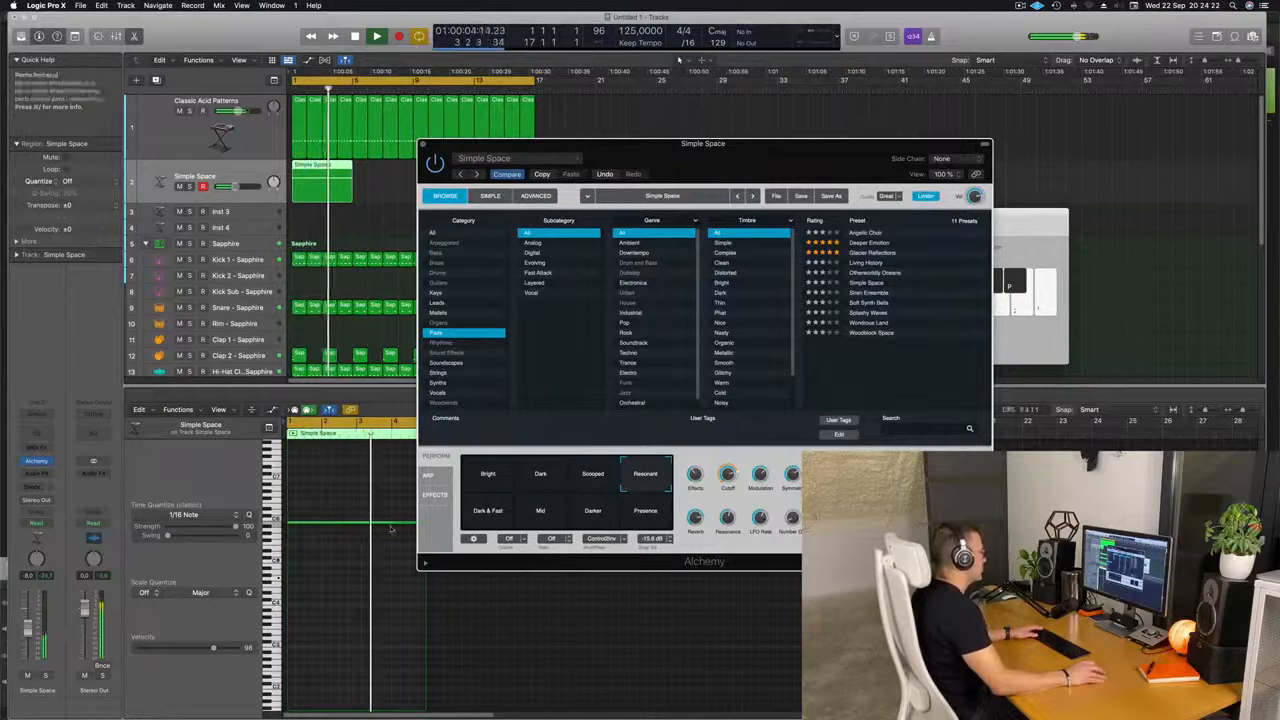
{"action": "left_click", "coordinate": [492, 511]}
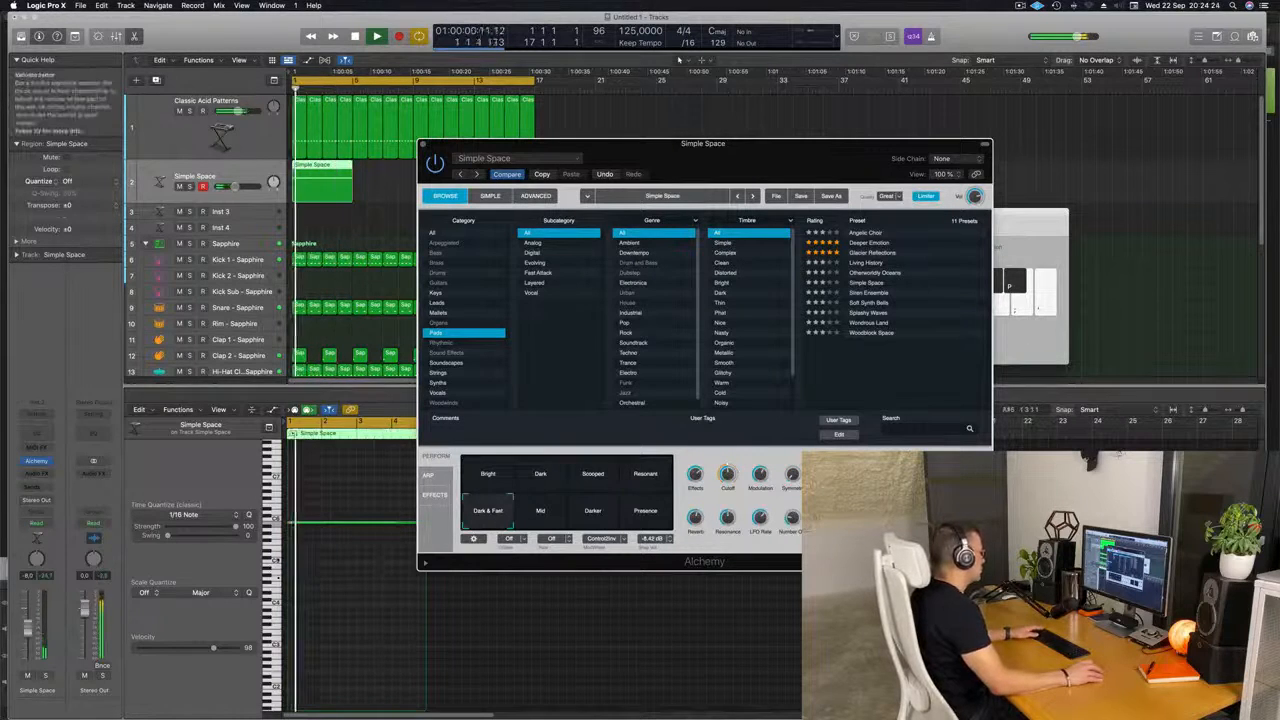
Raise the Simple Space track's volume to about -0.2 dB and choose the Darker snapshot after comparing it with Mid and Presence.
{"action": "left_click_drag", "start_coordinate": [27, 620], "coordinate": [27, 613]}
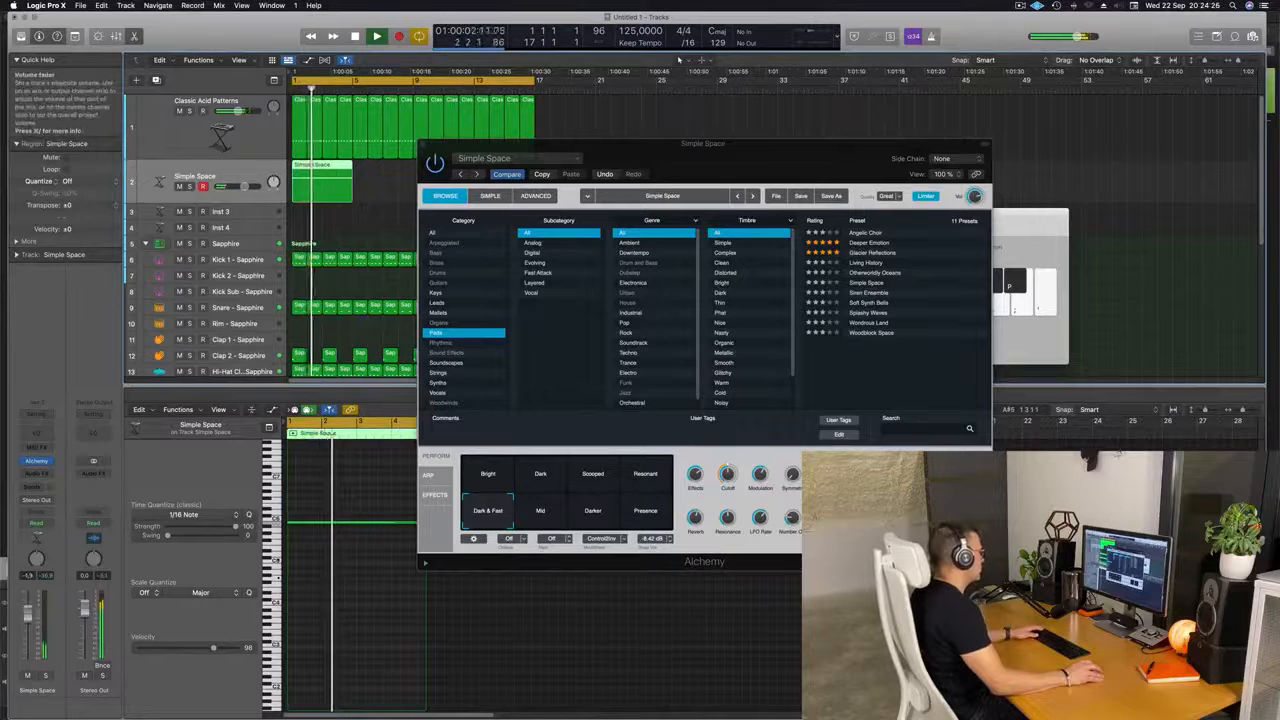
{"action": "left_click", "coordinate": [545, 517]}
{"action": "left_click", "coordinate": [591, 515]}
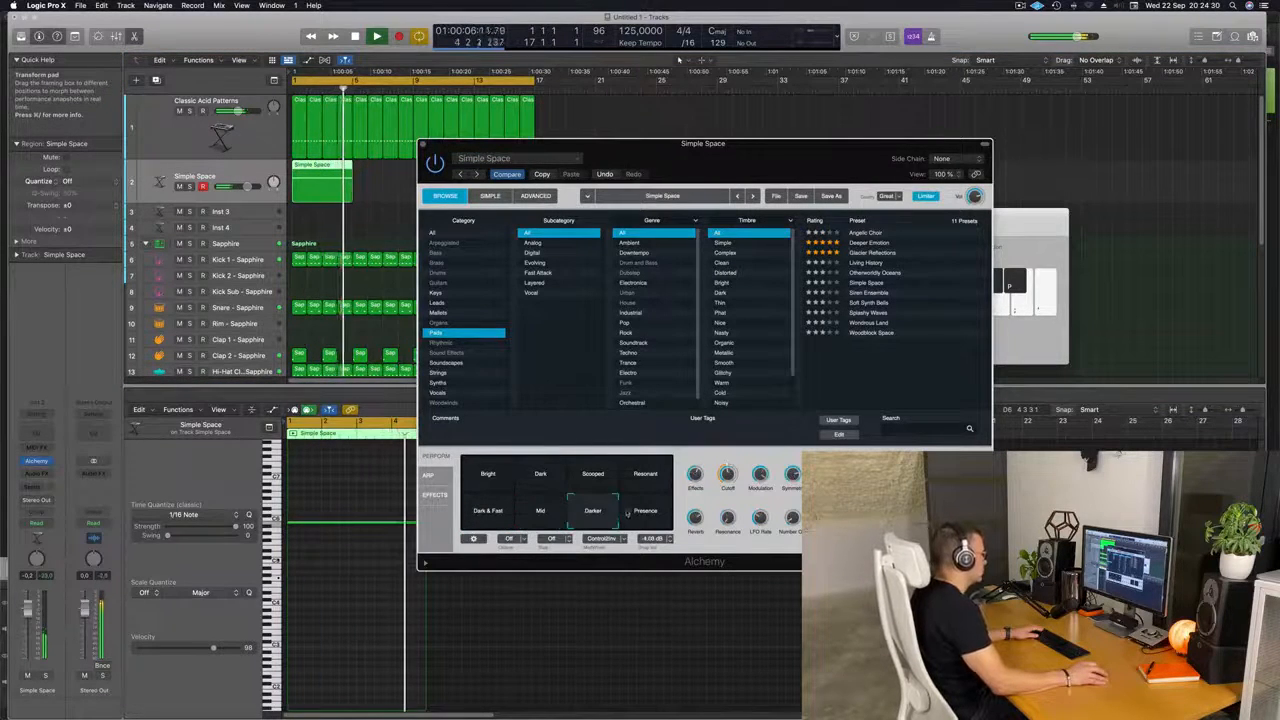
{"action": "left_click", "coordinate": [634, 514]}
{"action": "left_click", "coordinate": [535, 516]}
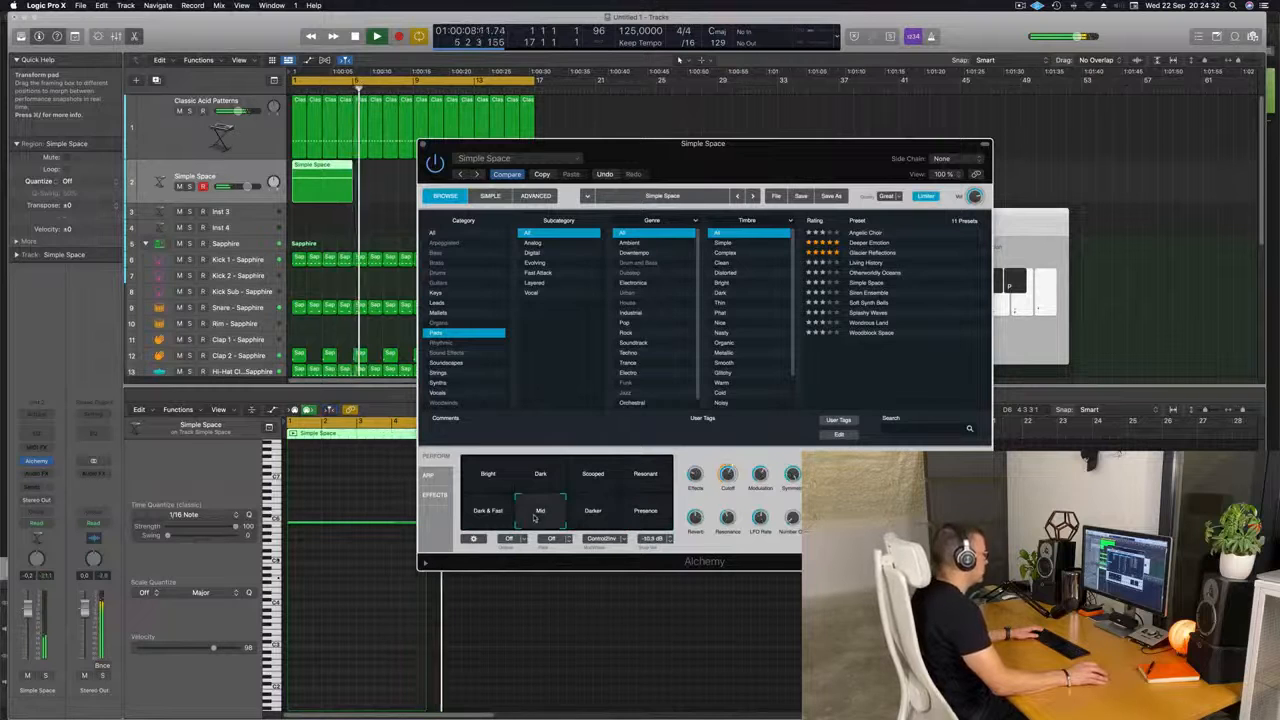
{"action": "left_click", "coordinate": [584, 515]}
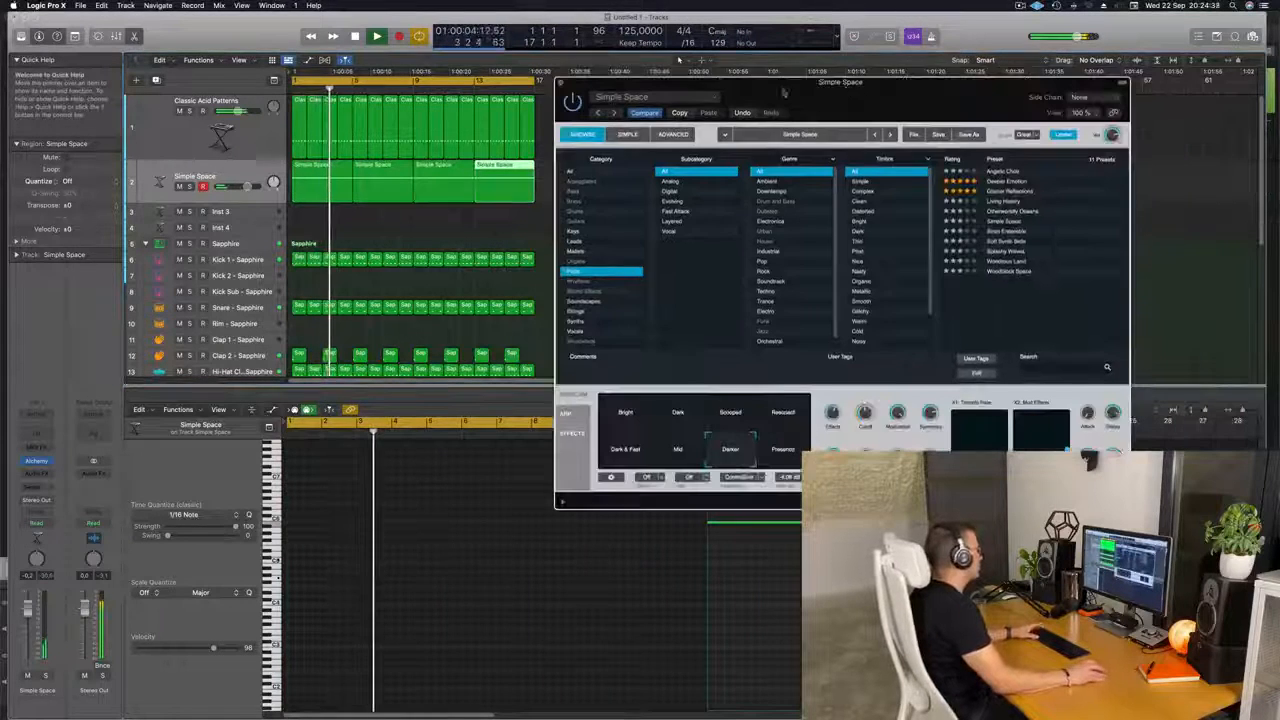
Raise Alchemy's overall preset volume for Simple Space while playing from the start, and close its window.
{"action": "left_click", "coordinate": [343, 438]}
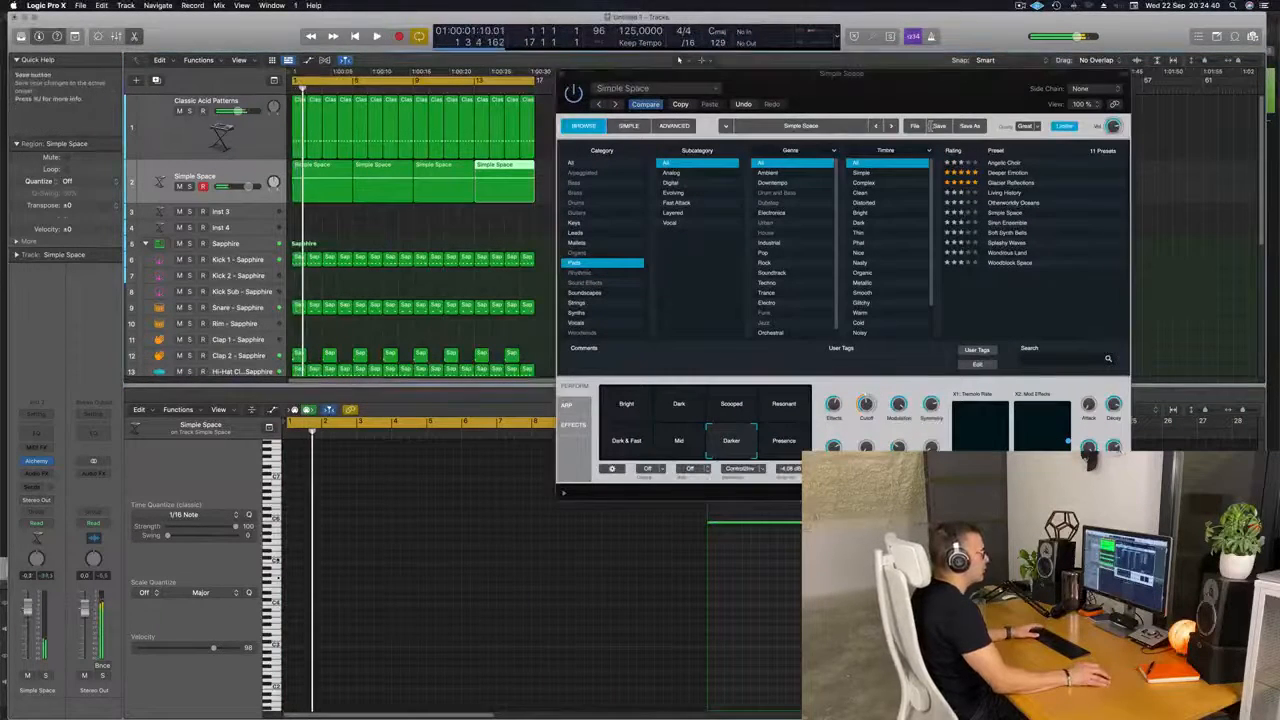
{"action": "key", "text": "Return"}
{"action": "left_click_drag", "start_coordinate": [1117, 127], "coordinate": [1118, 122]}
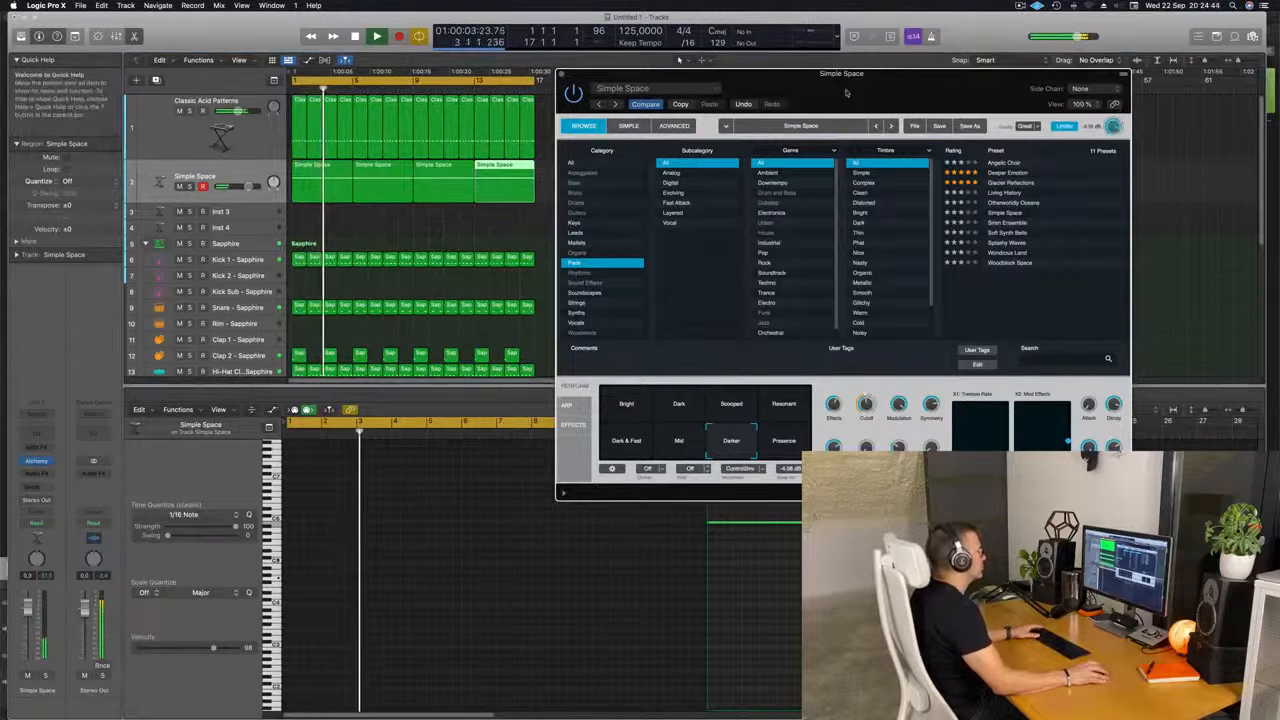
{"action": "left_click_drag", "start_coordinate": [808, 80], "coordinate": [831, 84]}
{"action": "left_click", "coordinate": [586, 79]}
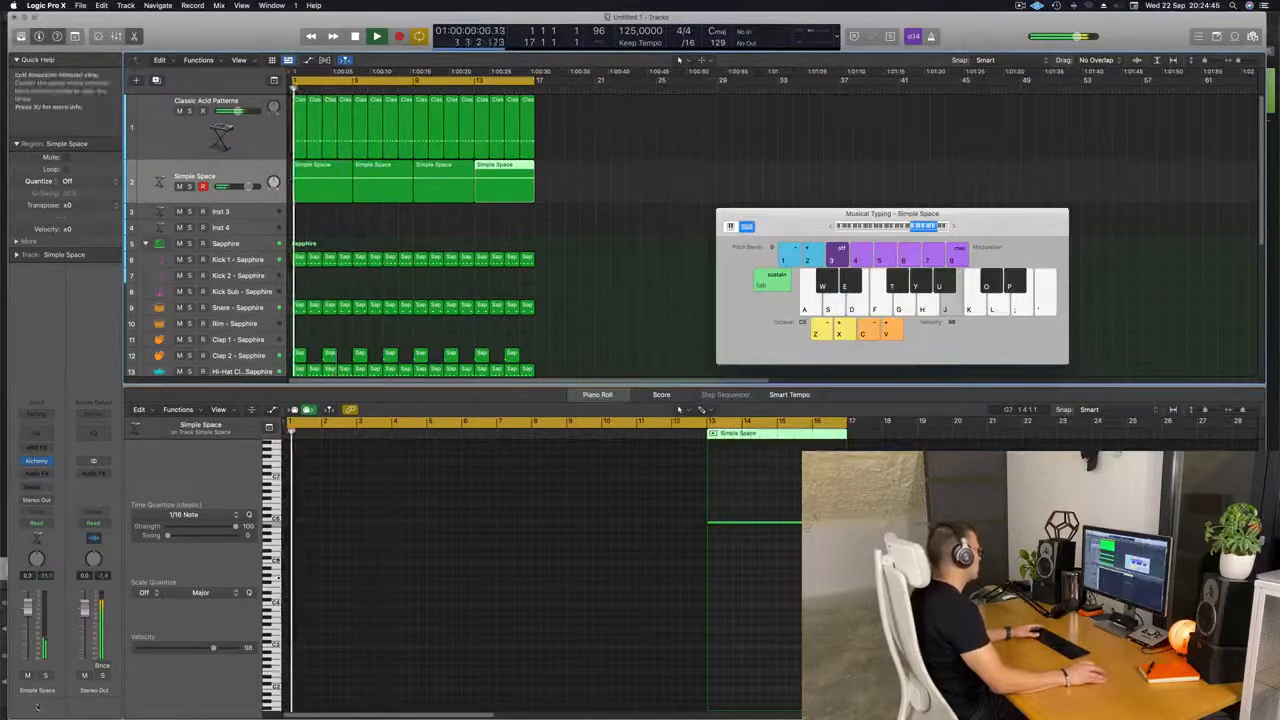
Insert the stereo Step FX multi-effect on the Simple Space track and move its window clear of the regions.
{"action": "left_click", "coordinate": [44, 471]}
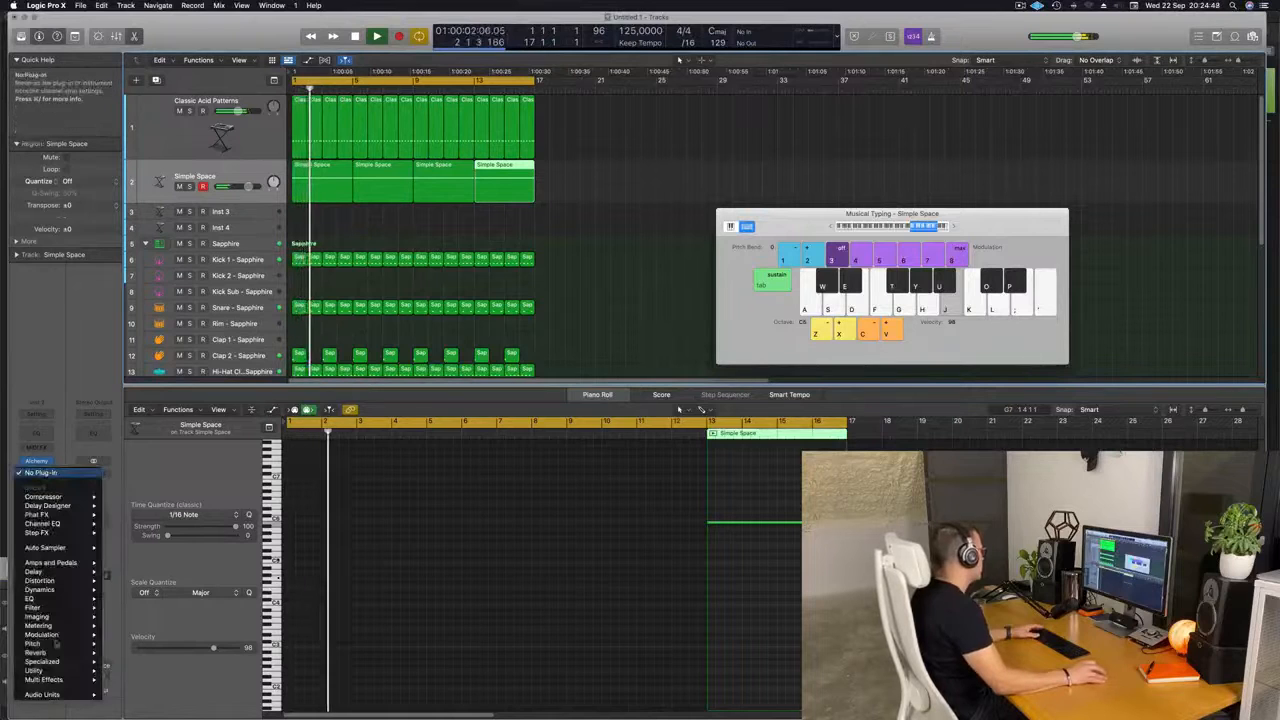
{"action": "mouse_move", "coordinate": [70, 680]}
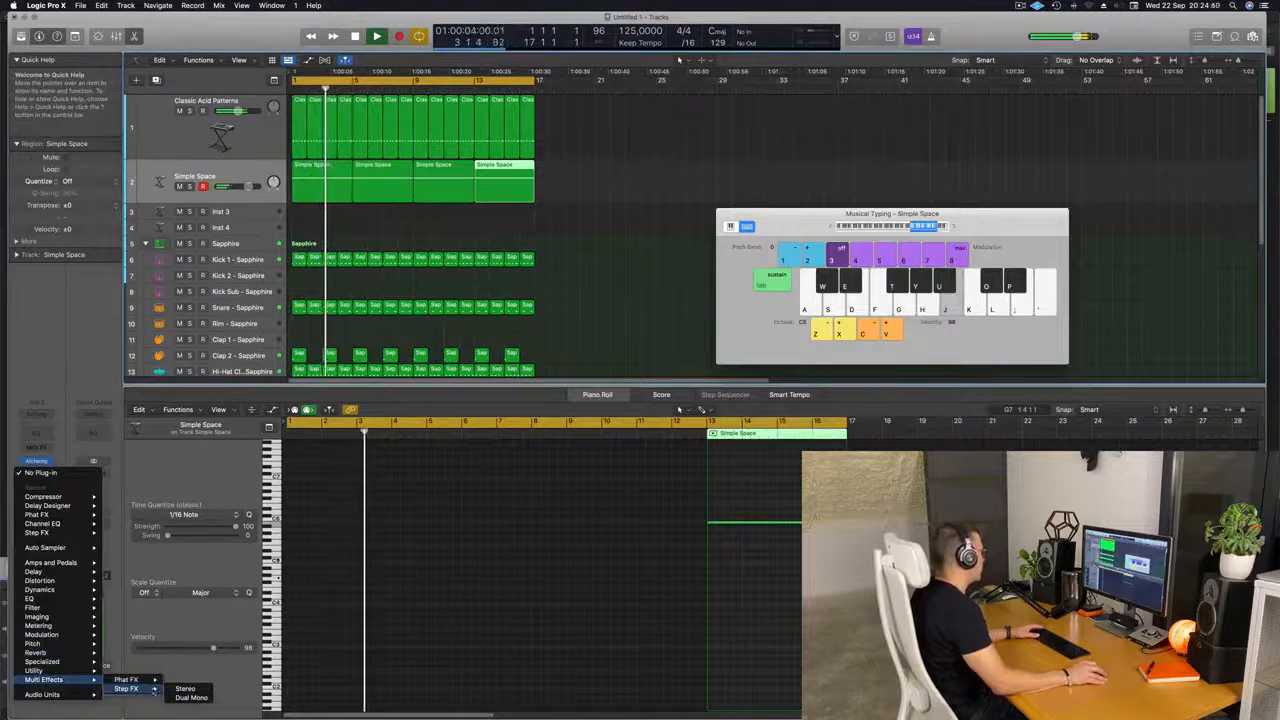
{"action": "left_click", "coordinate": [185, 689]}
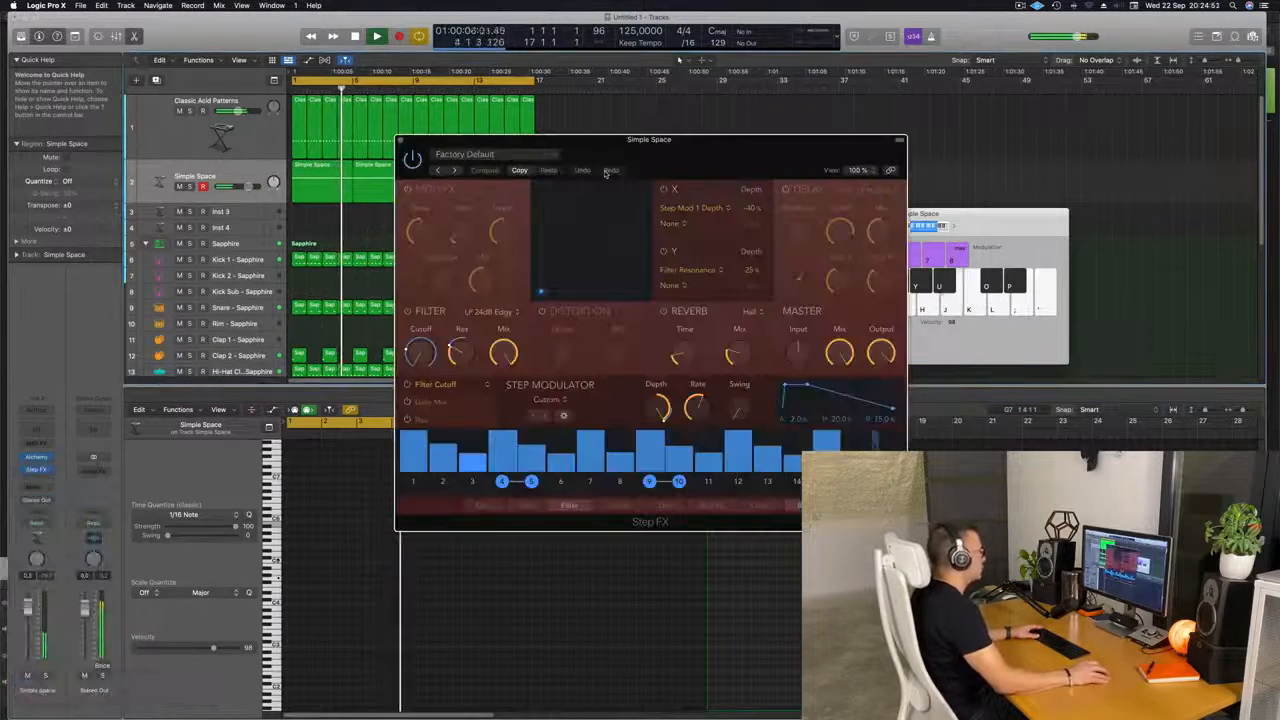
{"action": "left_click_drag", "start_coordinate": [711, 141], "coordinate": [859, 139]}
Replay the loop from the start, raise the Simple Space track's volume to +3.0 dB and reposition the Step FX window.
{"action": "key", "text": "Return"}
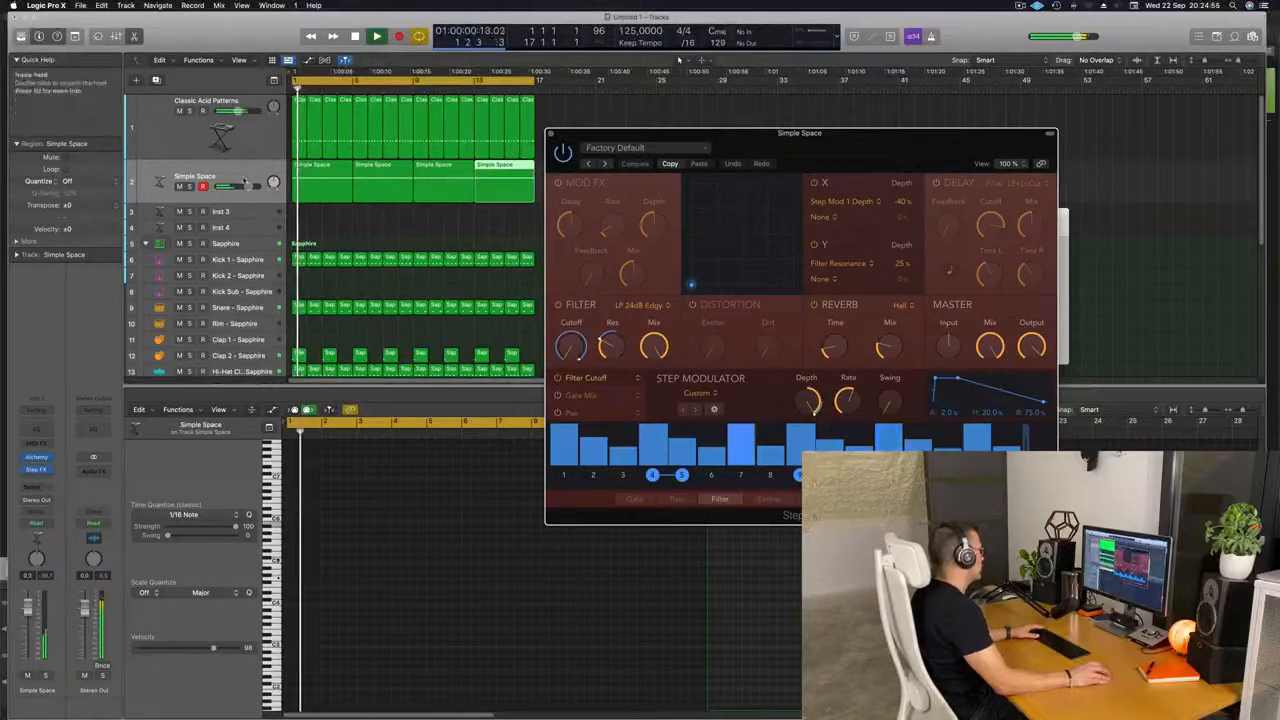
{"action": "left_click", "coordinate": [245, 180]}
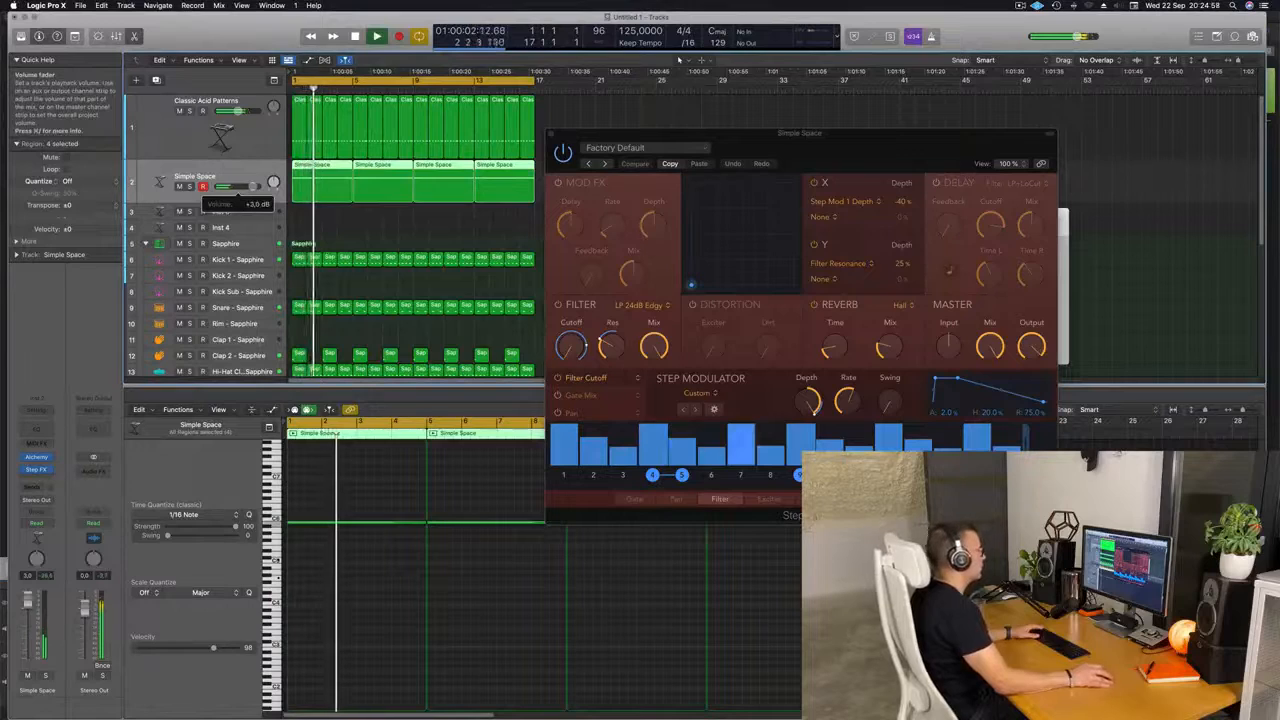
{"action": "left_click_drag", "start_coordinate": [780, 132], "coordinate": [638, 150]}
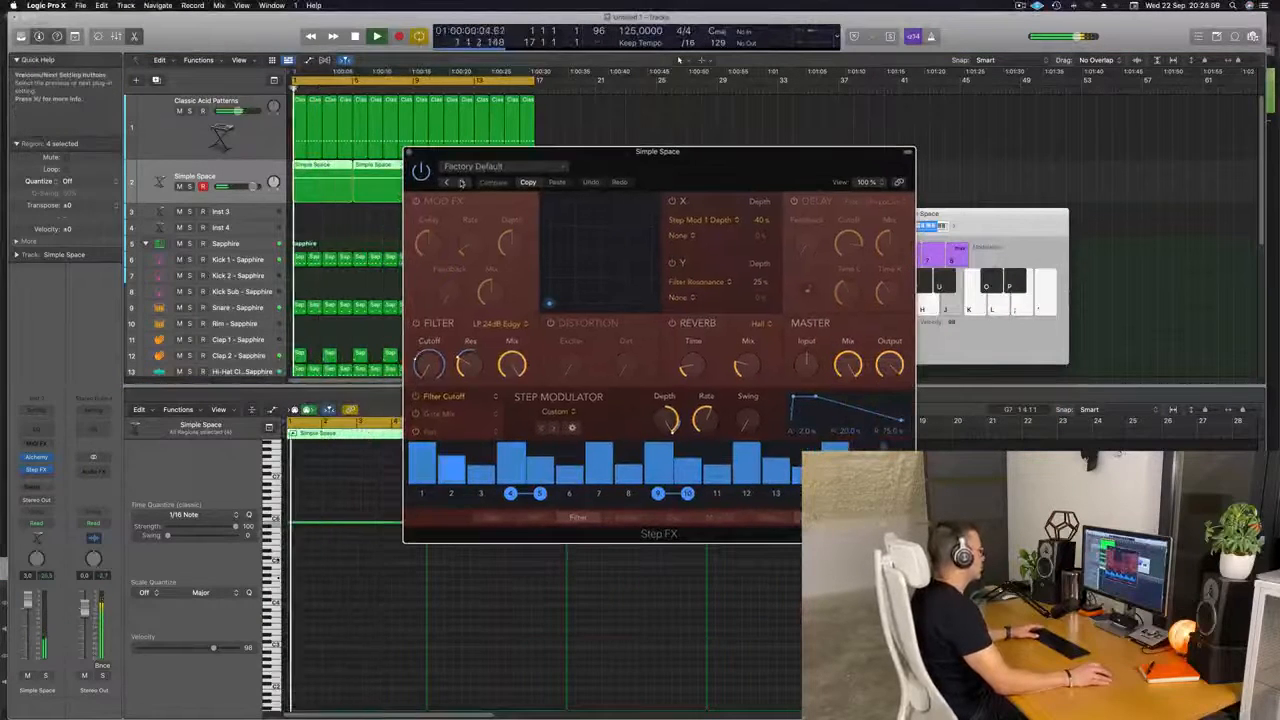
Load the Broken Echoes preset in Step FX on the Simple Space track.
{"action": "left_click", "coordinate": [462, 182]}
{"action": "left_click", "coordinate": [463, 184]}
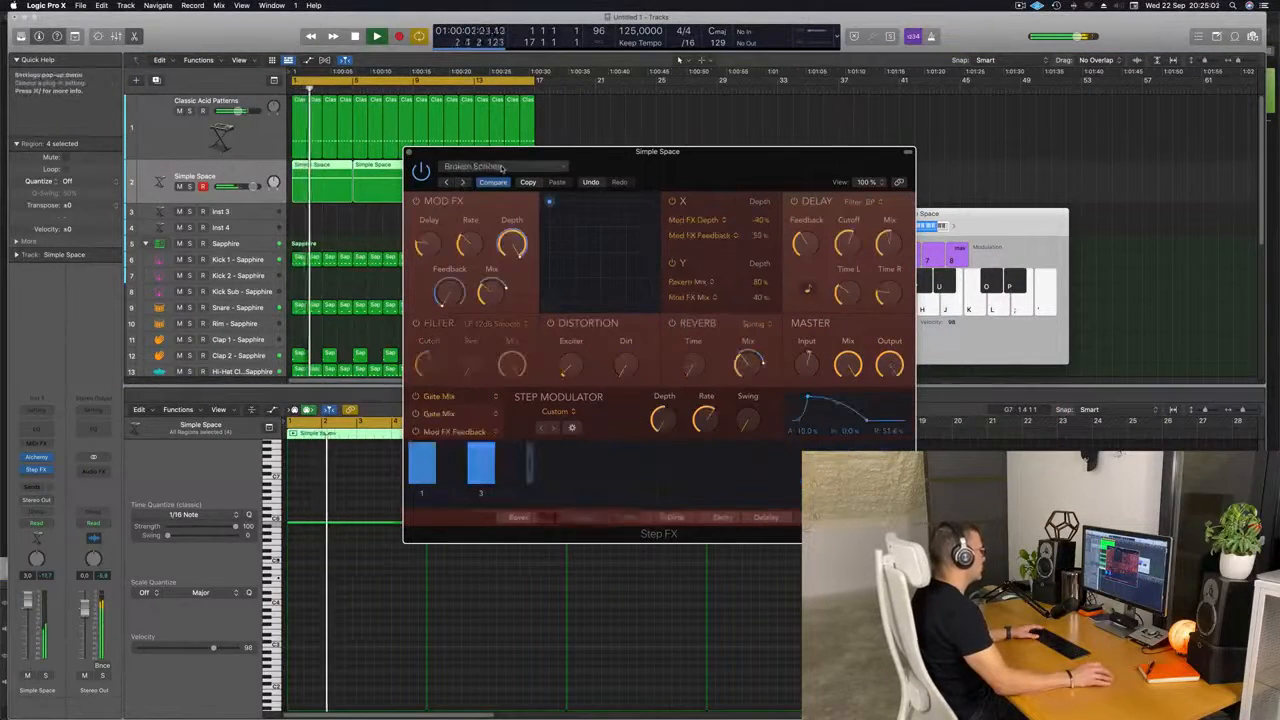
{"action": "left_click", "coordinate": [500, 167]}
{"action": "left_click", "coordinate": [695, 167]}
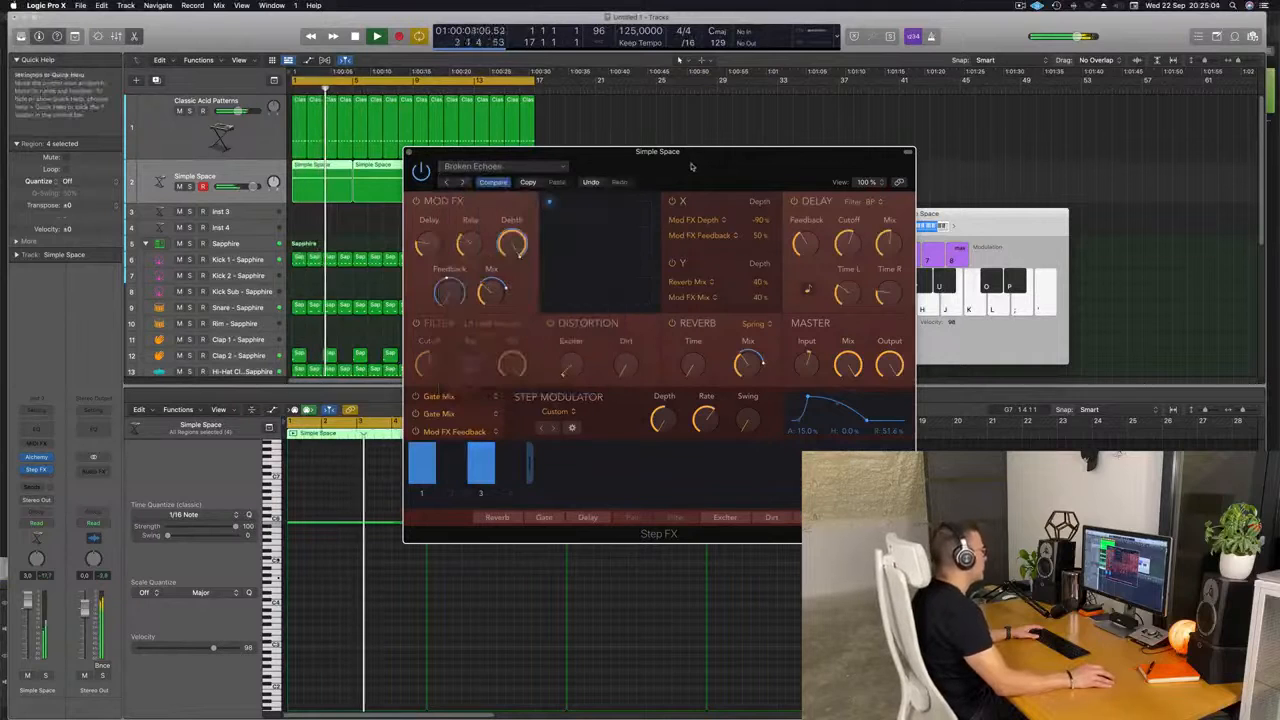
{"action": "left_click_drag", "start_coordinate": [697, 165], "coordinate": [749, 196]}
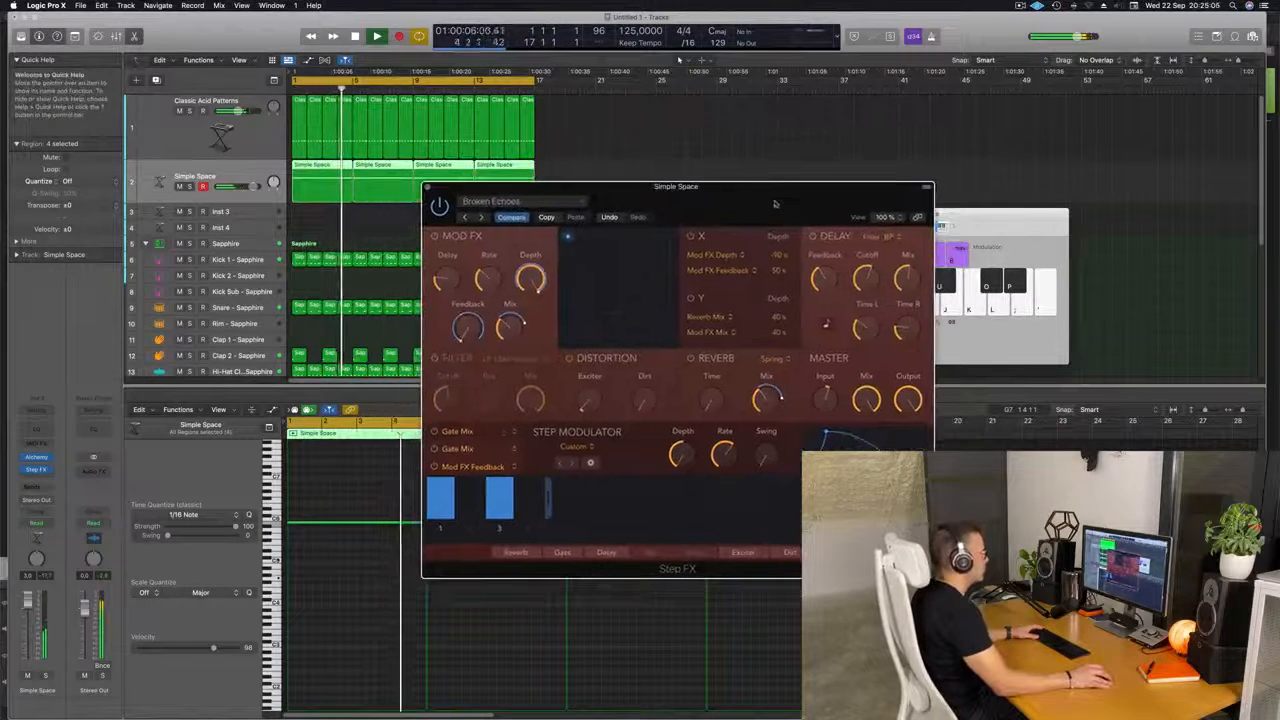
Lower the Master Mix amount in Step FX and close the plug-in window.
{"action": "mouse_move", "coordinate": [868, 403]}
{"action": "left_mouse_down"}
{"action": "mouse_move", "coordinate": [868, 432]}
{"action": "mouse_move", "coordinate": [872, 402]}
{"action": "left_mouse_up"}
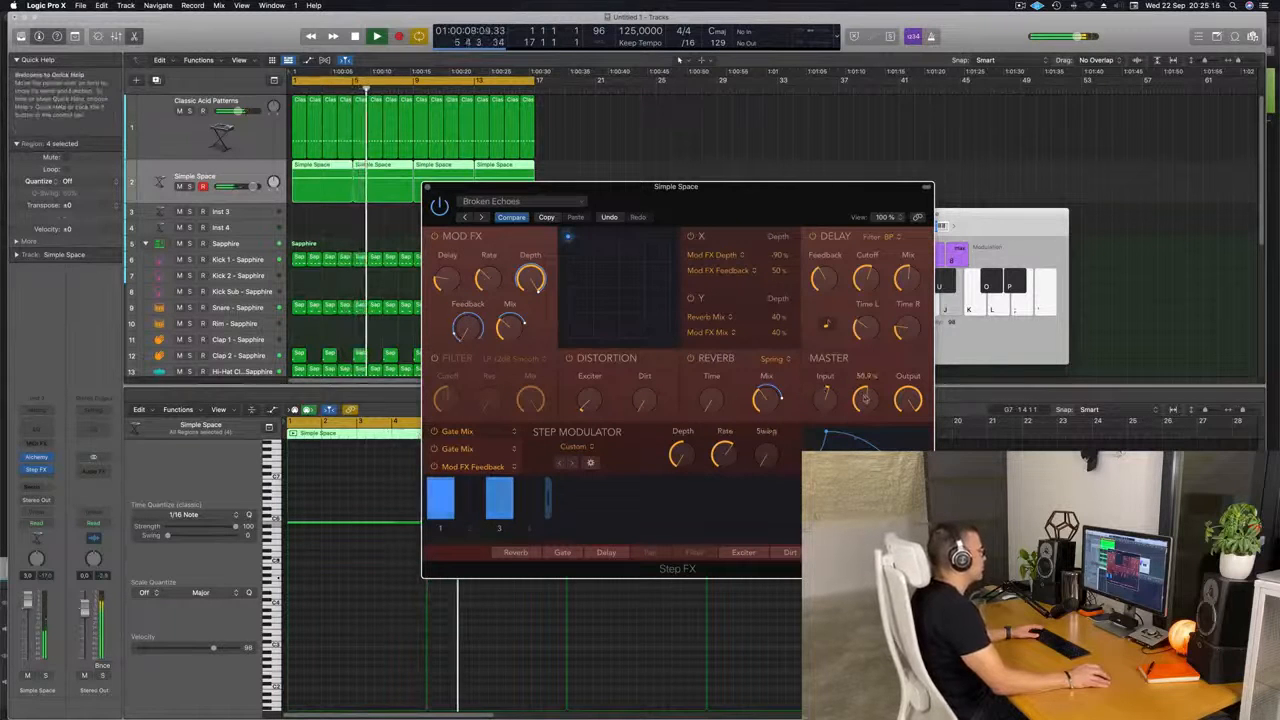
{"action": "left_click_drag", "start_coordinate": [866, 398], "coordinate": [867, 399]}
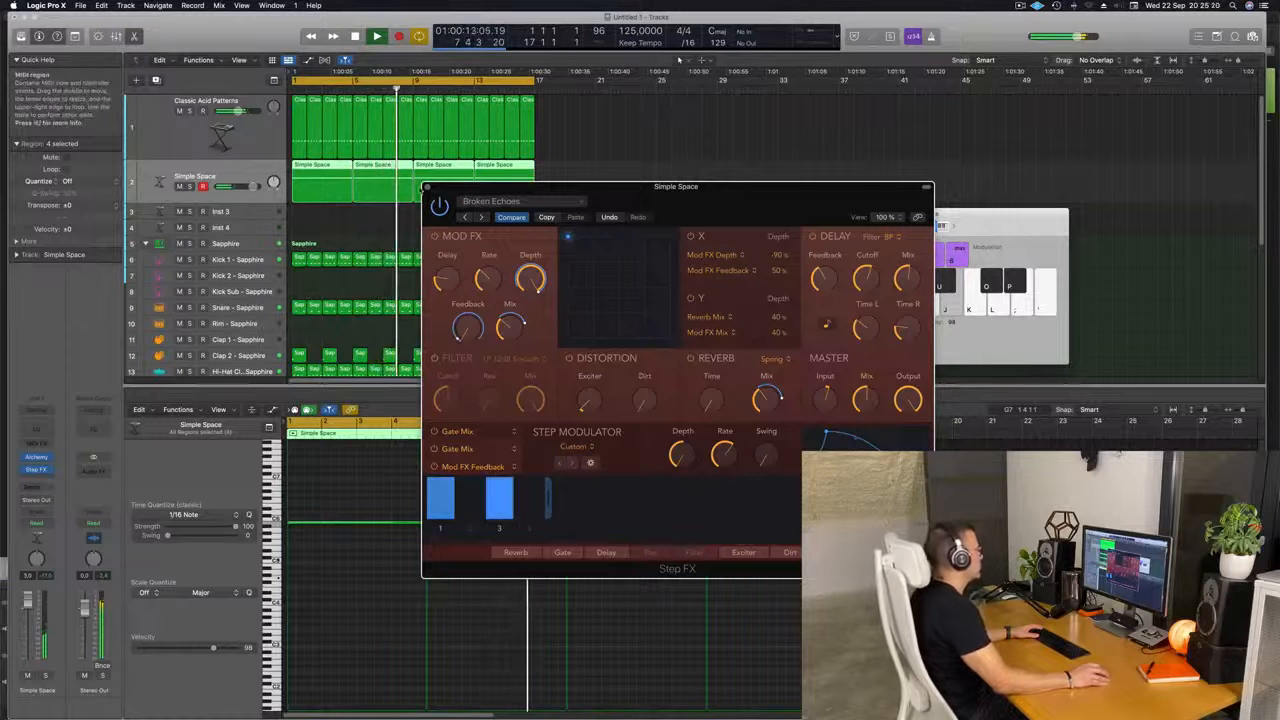
{"action": "left_click", "coordinate": [427, 187]}
{"action": "scroll", "coordinate": [328, 237], "scroll_direction": "down", "scroll_amount": 5}
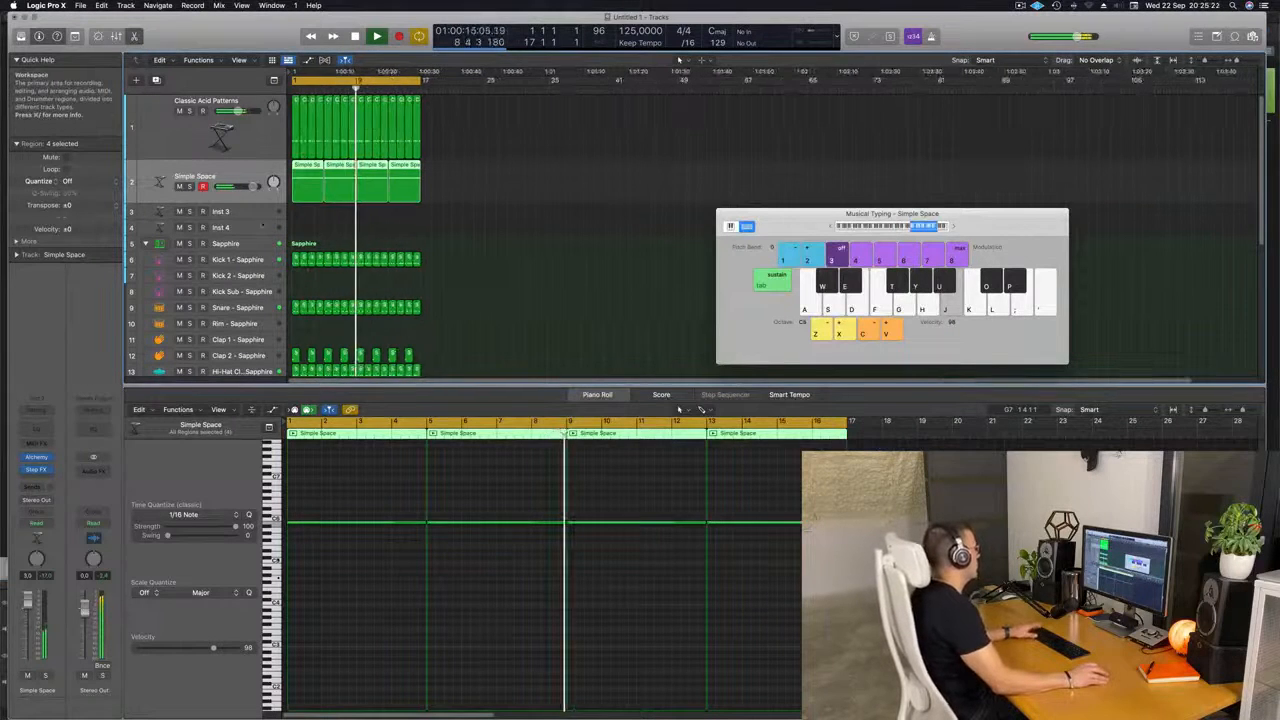
Copy the first Classic Acid Patterns region to bar 1 of the Inst 3 track.
{"action": "left_click", "coordinate": [245, 213]}
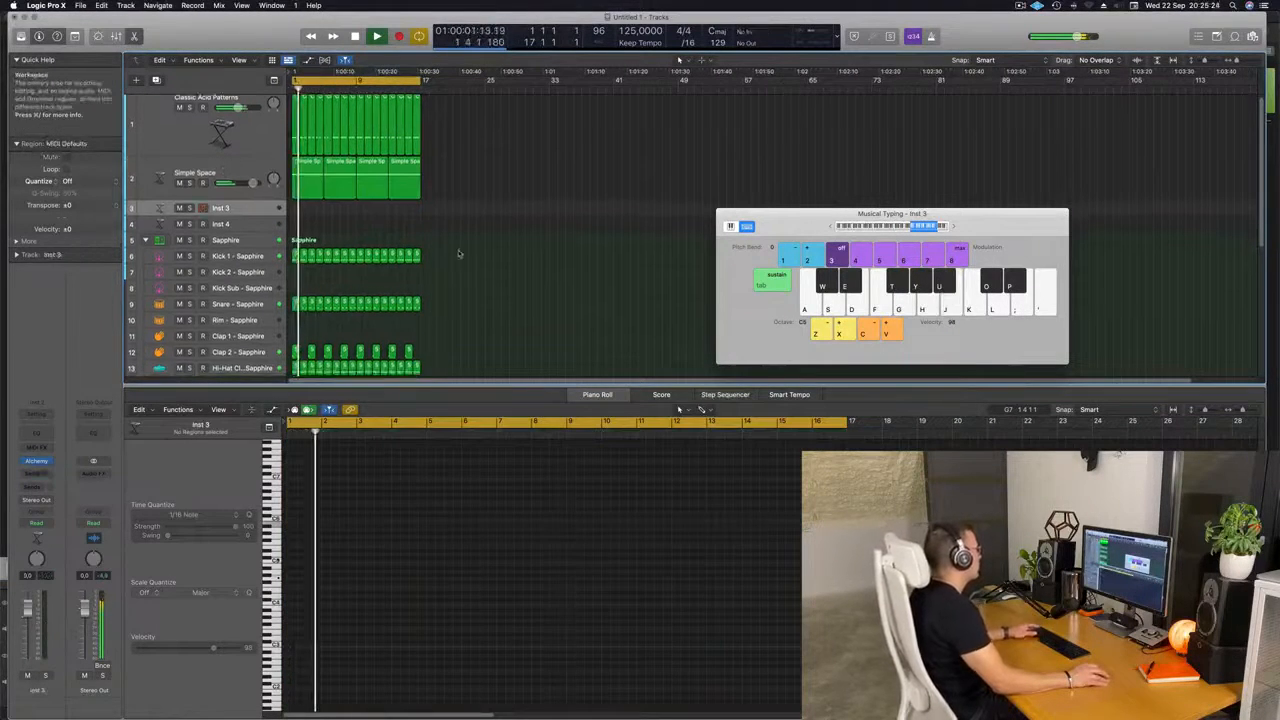
{"action": "scroll", "coordinate": [460, 240], "scroll_direction": "down", "scroll_amount": 5}
{"action": "scroll", "coordinate": [460, 240], "scroll_direction": "up", "scroll_amount": 5}
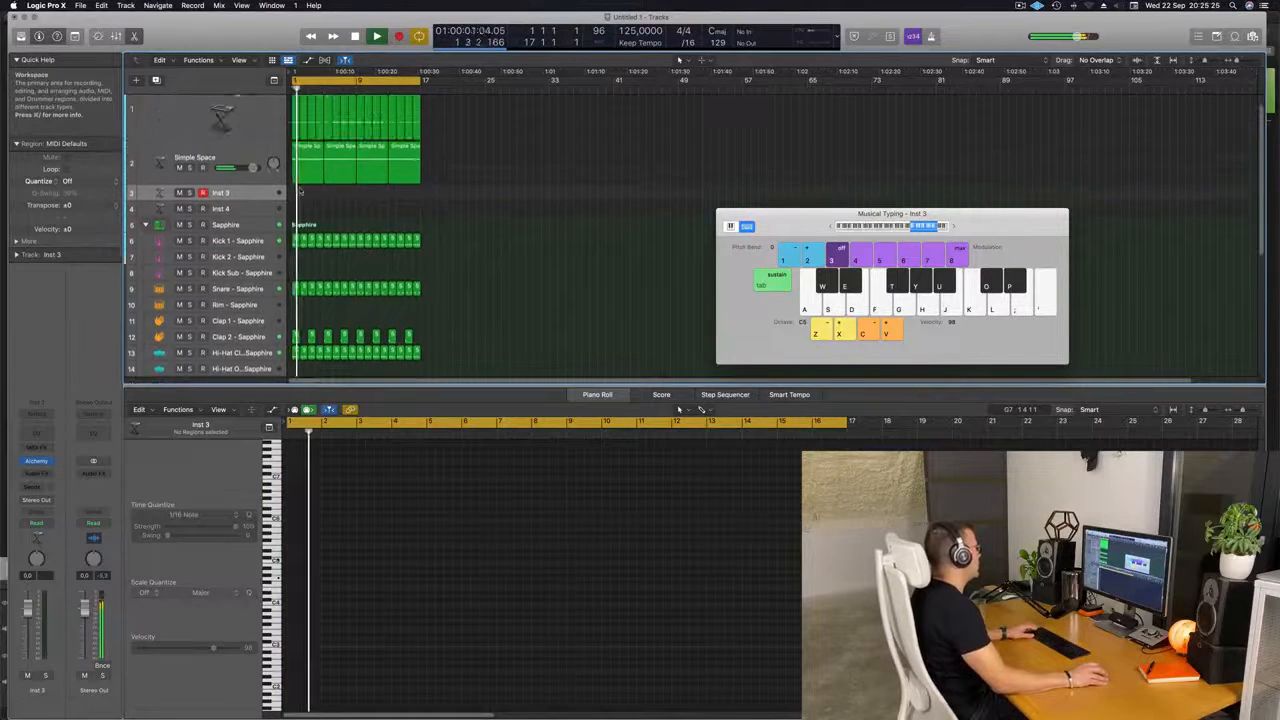
{"action": "left_click", "coordinate": [295, 133]}
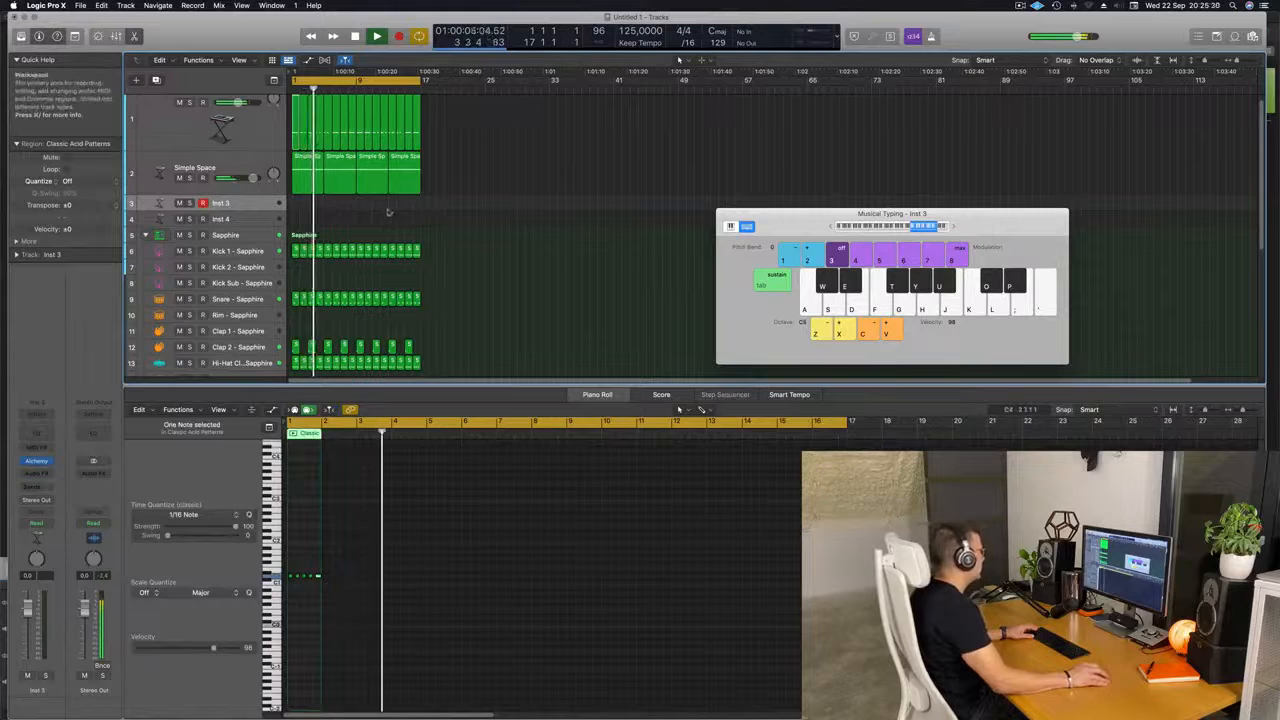
{"action": "scroll", "coordinate": [392, 214], "scroll_direction": "down", "scroll_amount": 1}
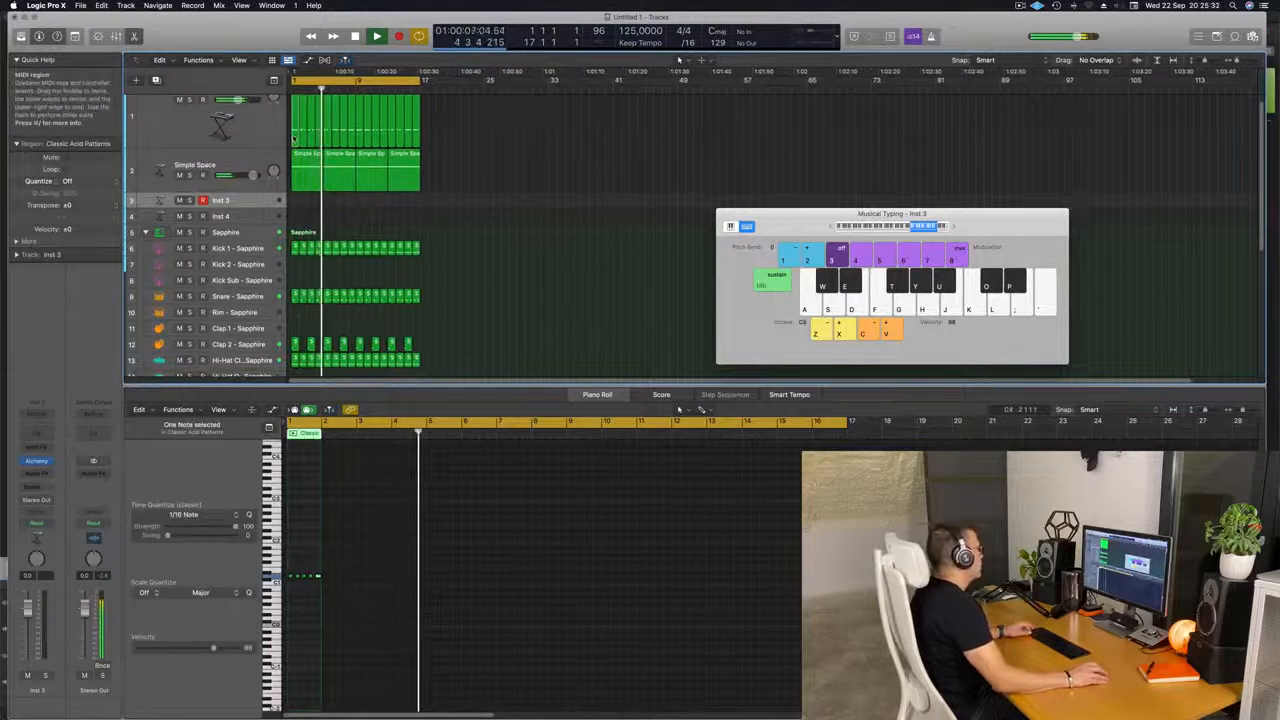
{"action": "left_click_drag", "start_coordinate": [295, 140], "coordinate": [296, 202]}
Delete every note after the first one in the copied region and play the result.
{"action": "key", "text": "space"}
{"action": "left_click_drag", "start_coordinate": [357, 567], "coordinate": [312, 598]}
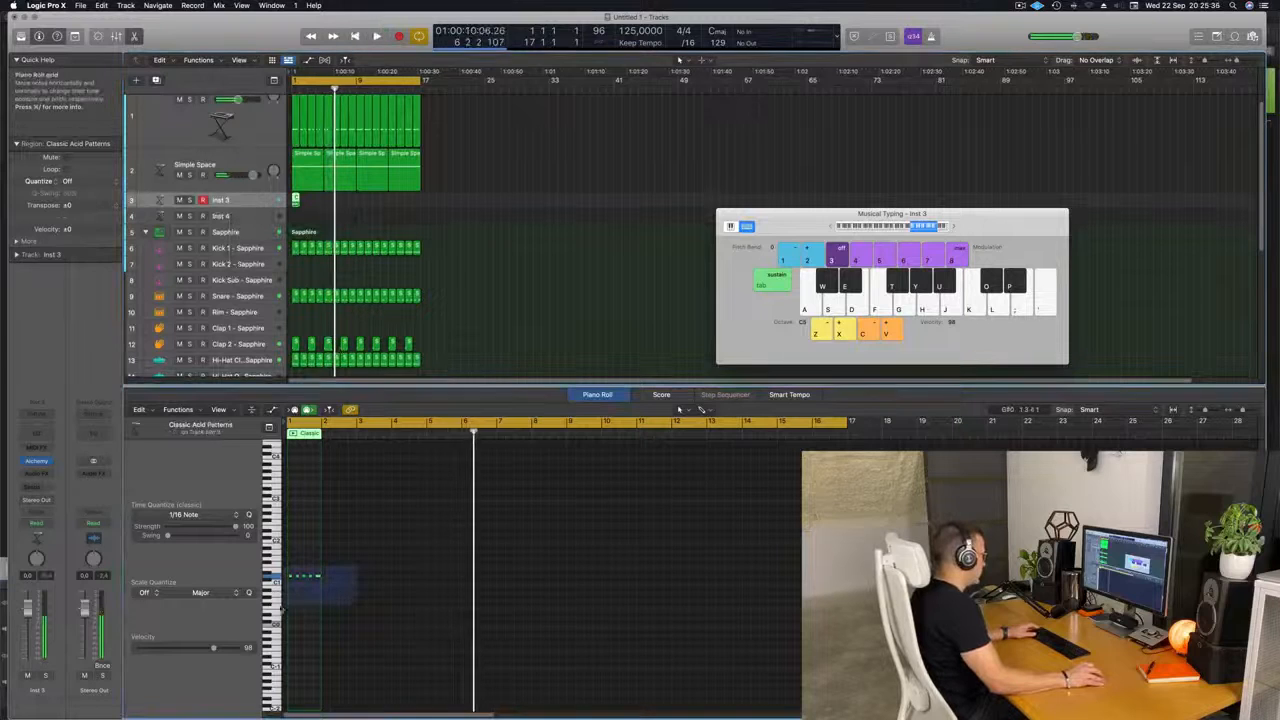
{"action": "key", "text": "space"}
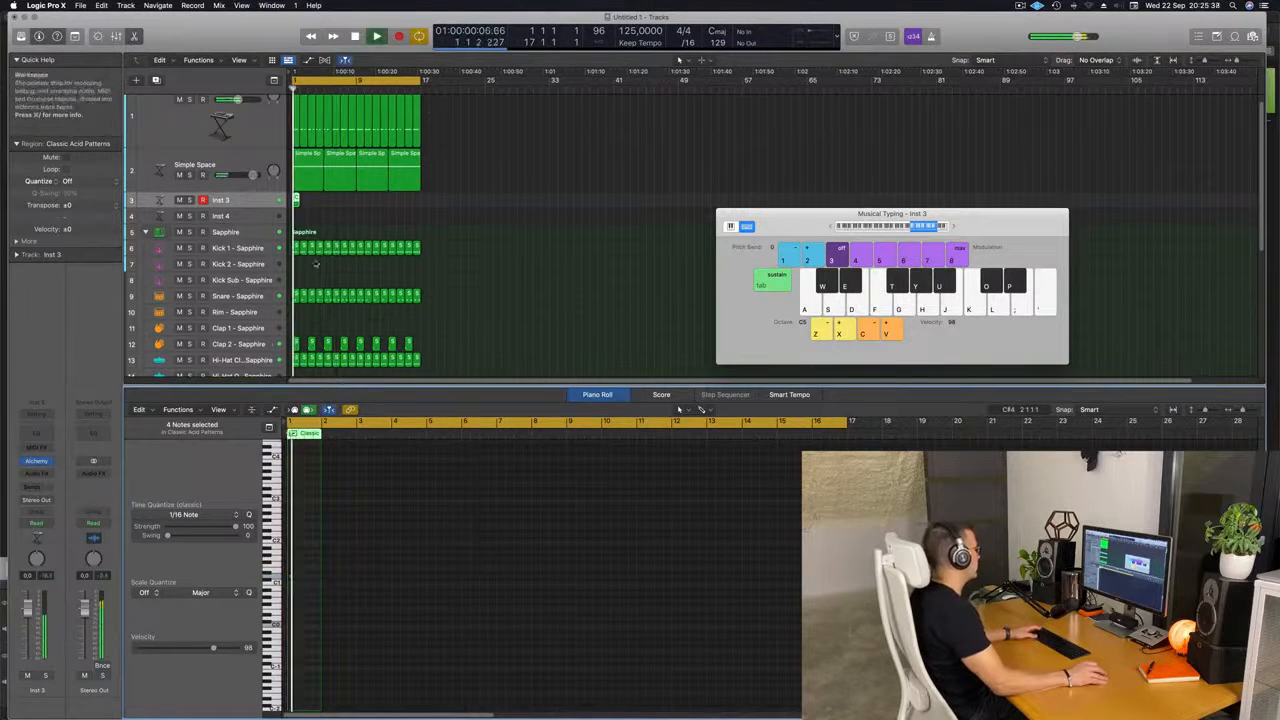
{"action": "scroll", "coordinate": [337, 206], "scroll_direction": "up", "scroll_amount": 5}
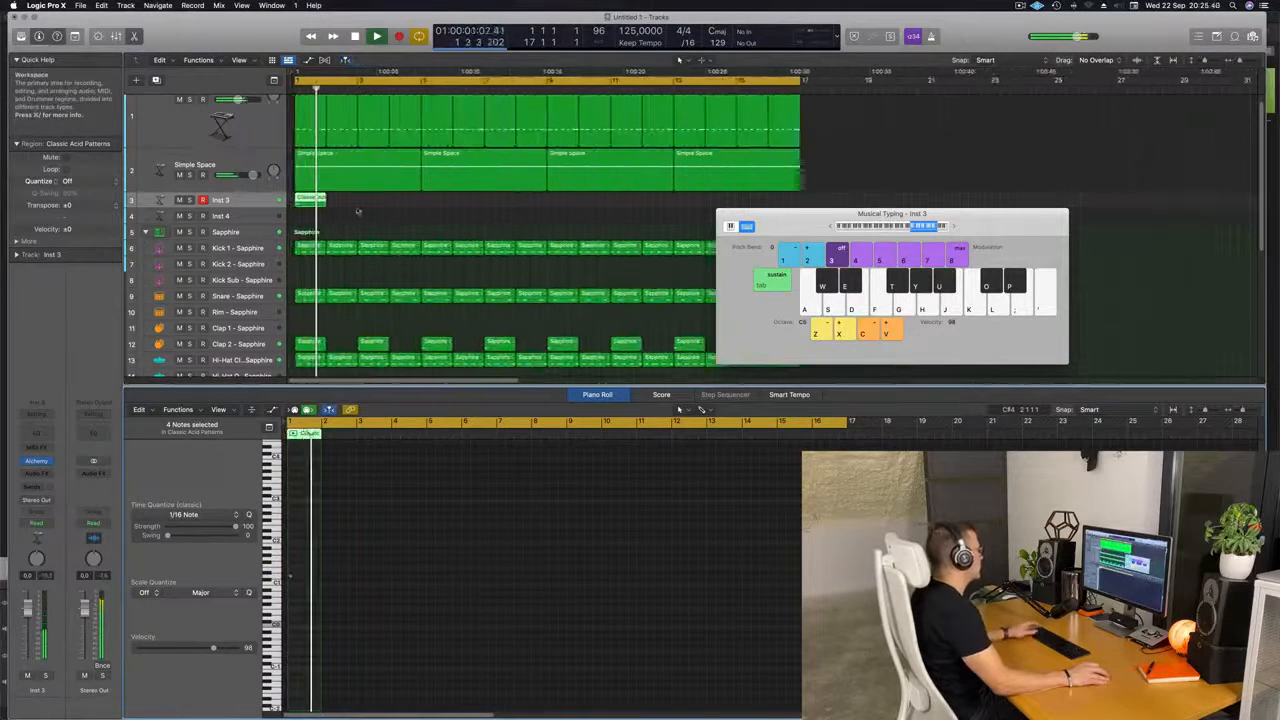
Load the Bright Punchy Synth preset from Alchemy's Brass category on the Inst 3 track.
{"action": "key", "text": "Return"}
{"action": "left_click", "coordinate": [221, 200]}
{"action": "key", "text": "Return"}
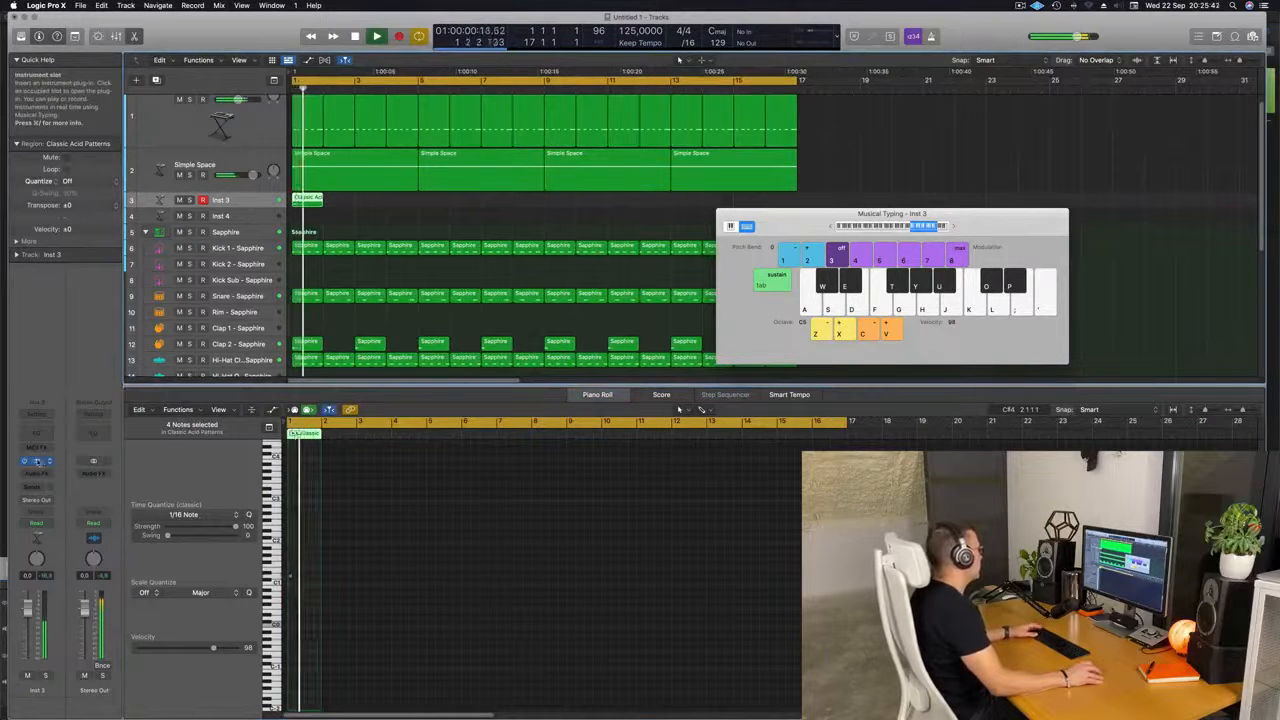
{"action": "left_click", "coordinate": [37, 462]}
{"action": "left_click", "coordinate": [414, 259]}
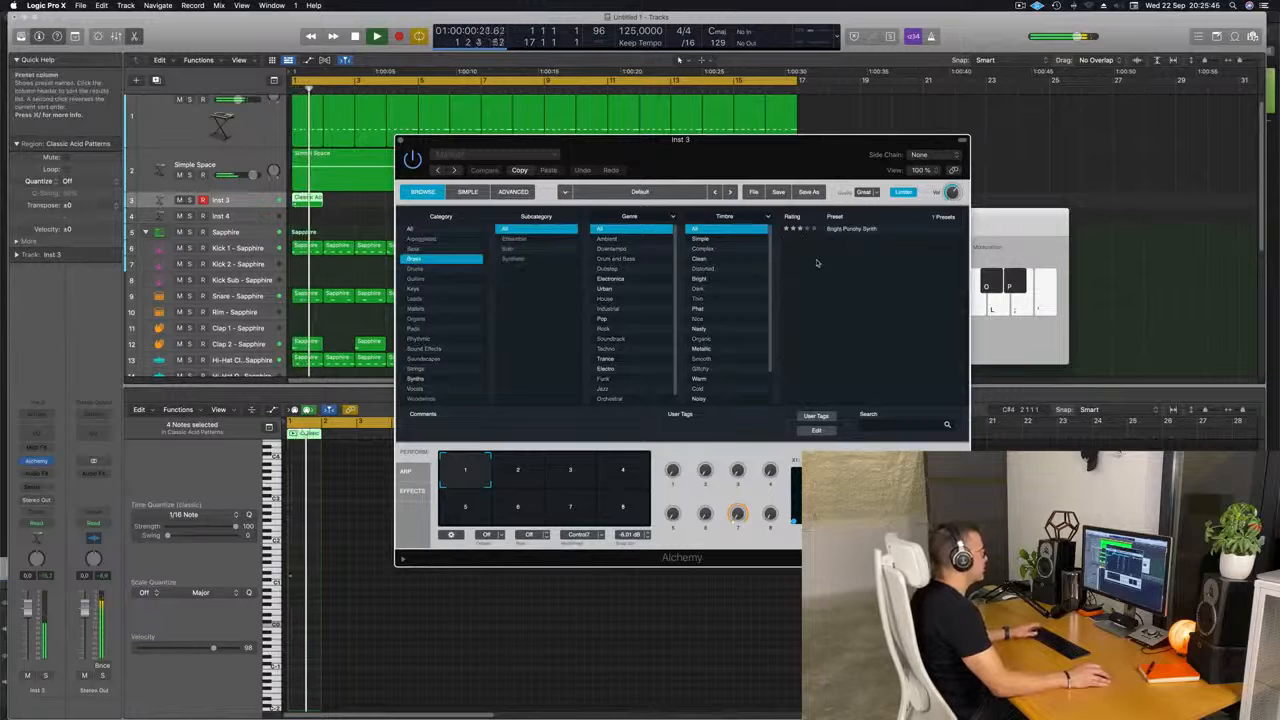
{"action": "left_click", "coordinate": [830, 229]}
{"action": "left_click_drag", "start_coordinate": [768, 165], "coordinate": [717, 170]}
{"action": "key", "text": "space"}
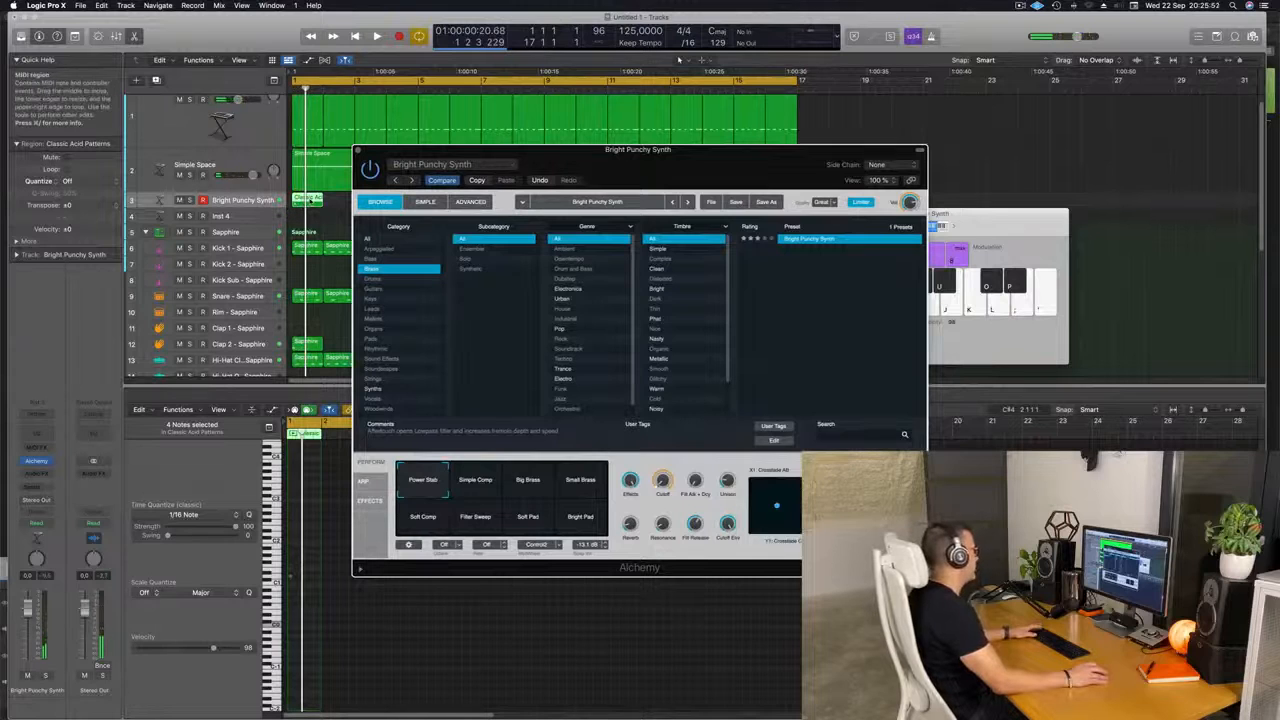
Transpose the remaining note of the Bright Punchy Synth region up about two octaves in the Piano Roll.
{"action": "double_click", "coordinate": [309, 201]}
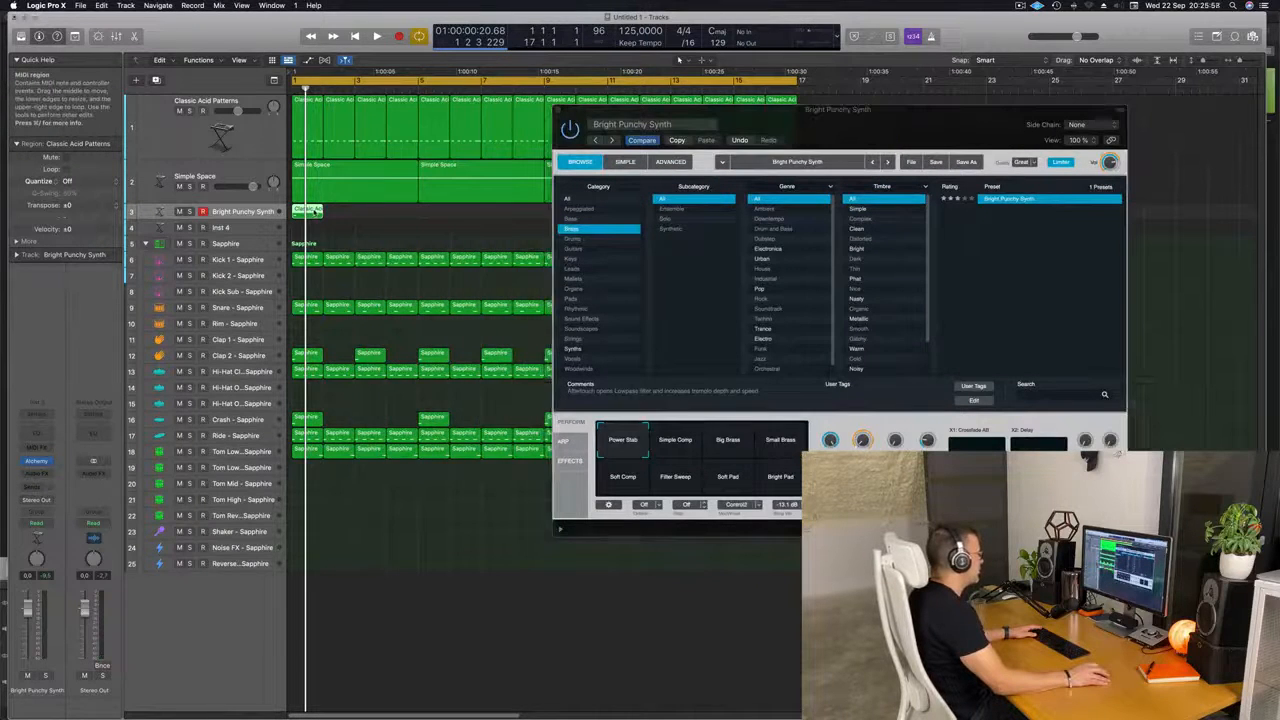
{"action": "double_click", "coordinate": [311, 212]}
{"action": "left_click_drag", "start_coordinate": [313, 576], "coordinate": [273, 590]}
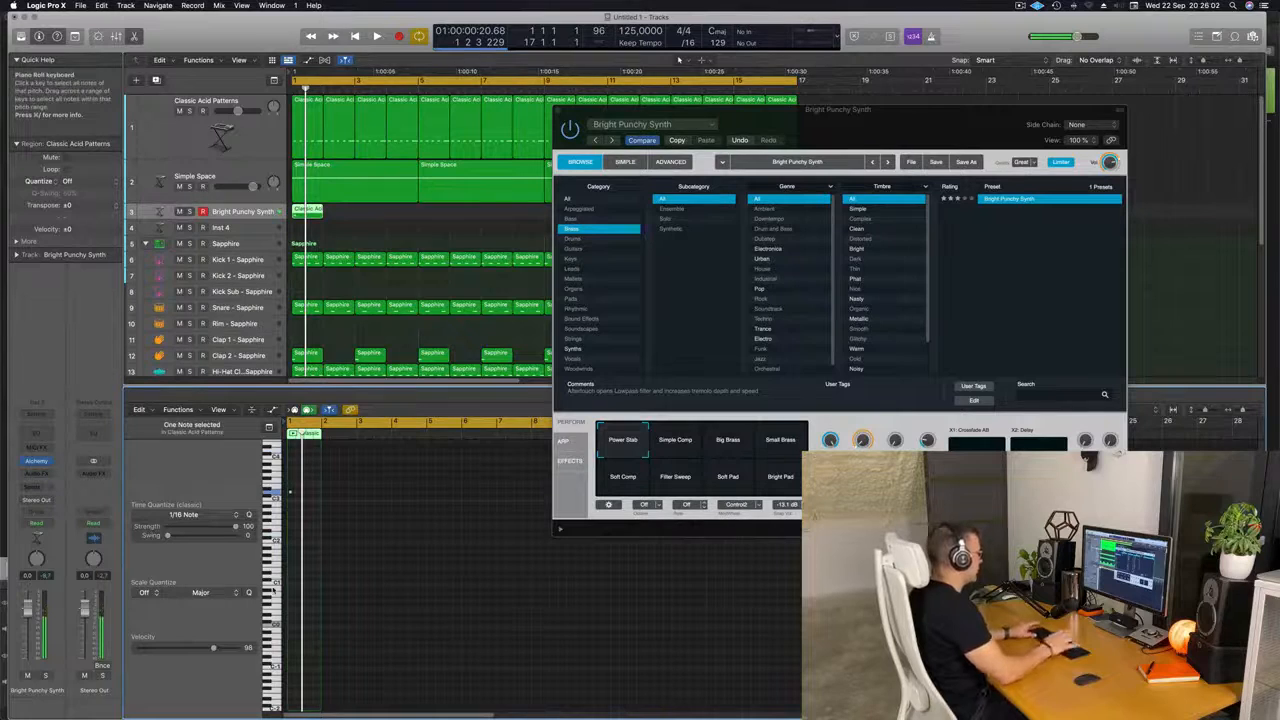
Audition Alchemy's performance snapshots during playback and choose Soft Pad.
{"action": "left_click", "coordinate": [690, 444]}
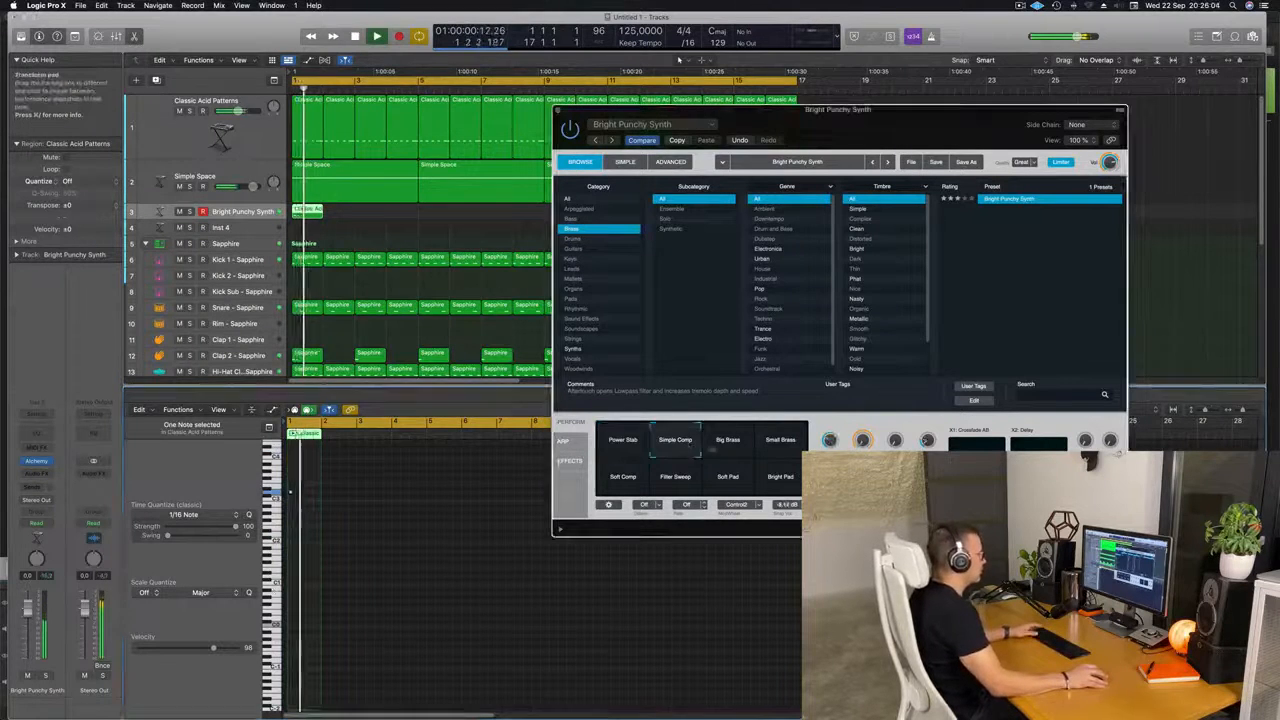
{"action": "left_click", "coordinate": [731, 446]}
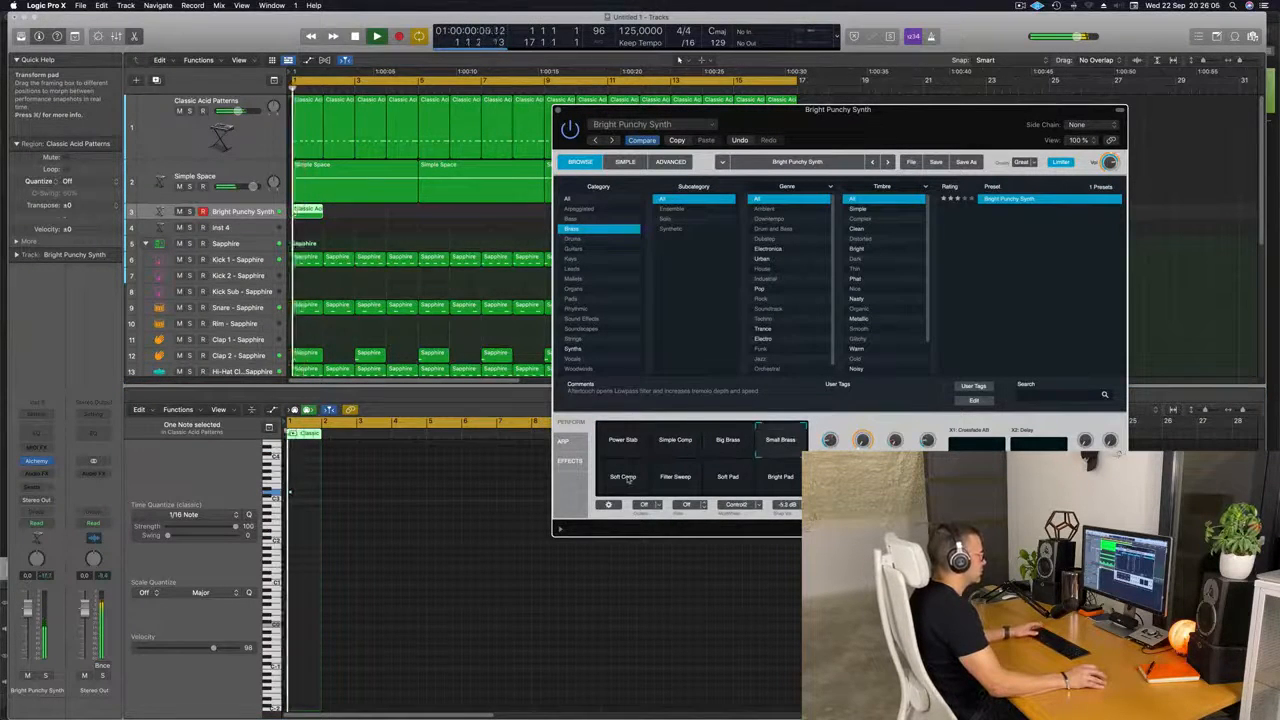
{"action": "left_click", "coordinate": [727, 478]}
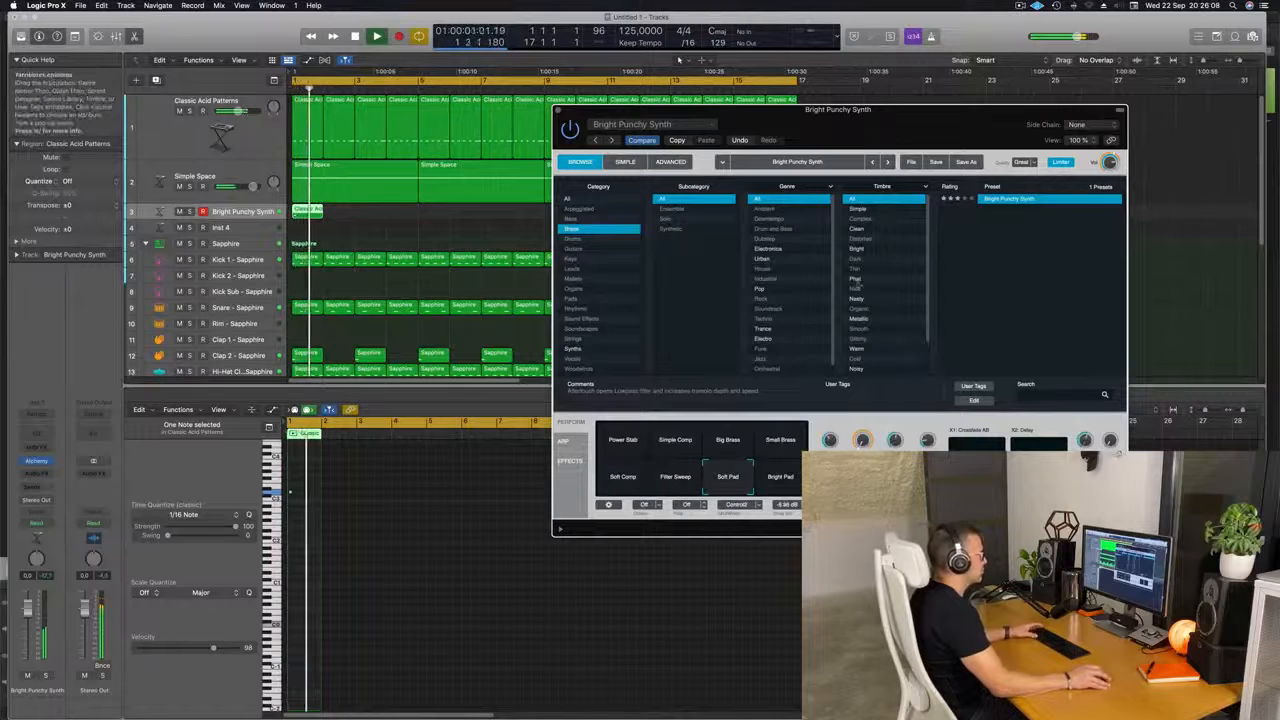
{"action": "left_click_drag", "start_coordinate": [966, 110], "coordinate": [972, 74]}
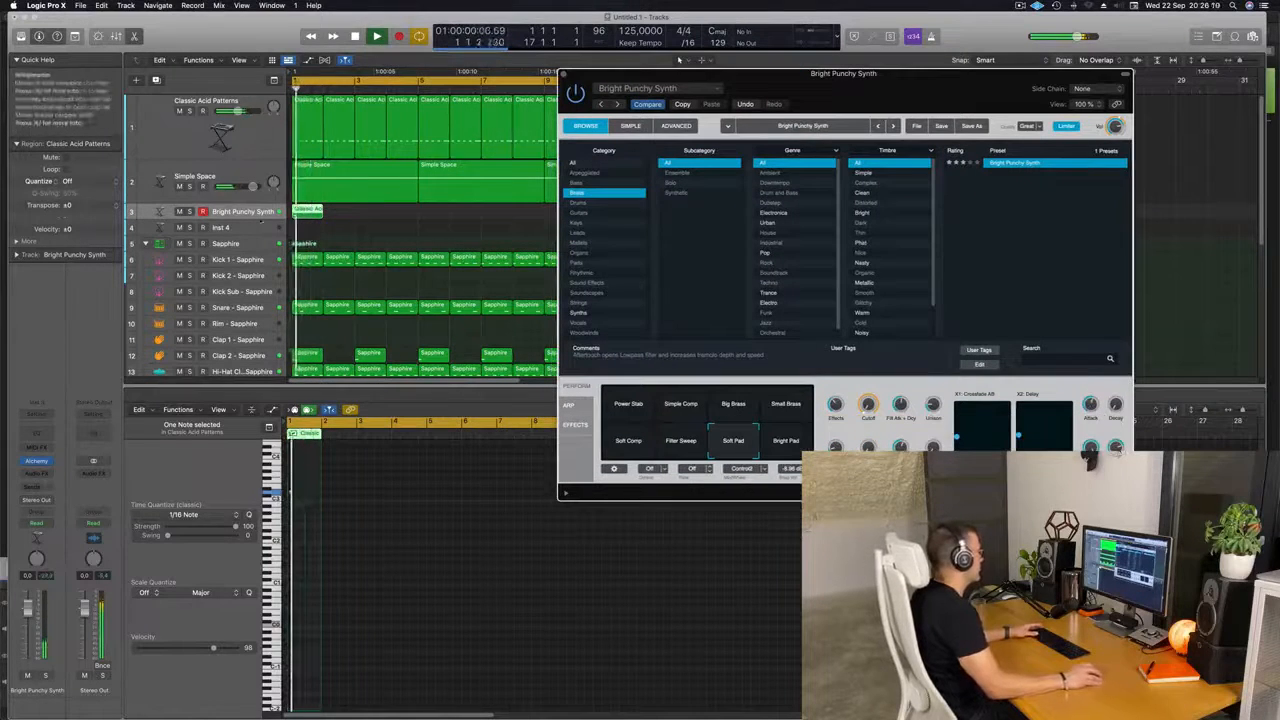
Check how the Soft Pad sound sits in the playing arrangement and close the Alchemy window.
{"action": "key", "text": "space"}
{"action": "left_click", "coordinate": [563, 74]}
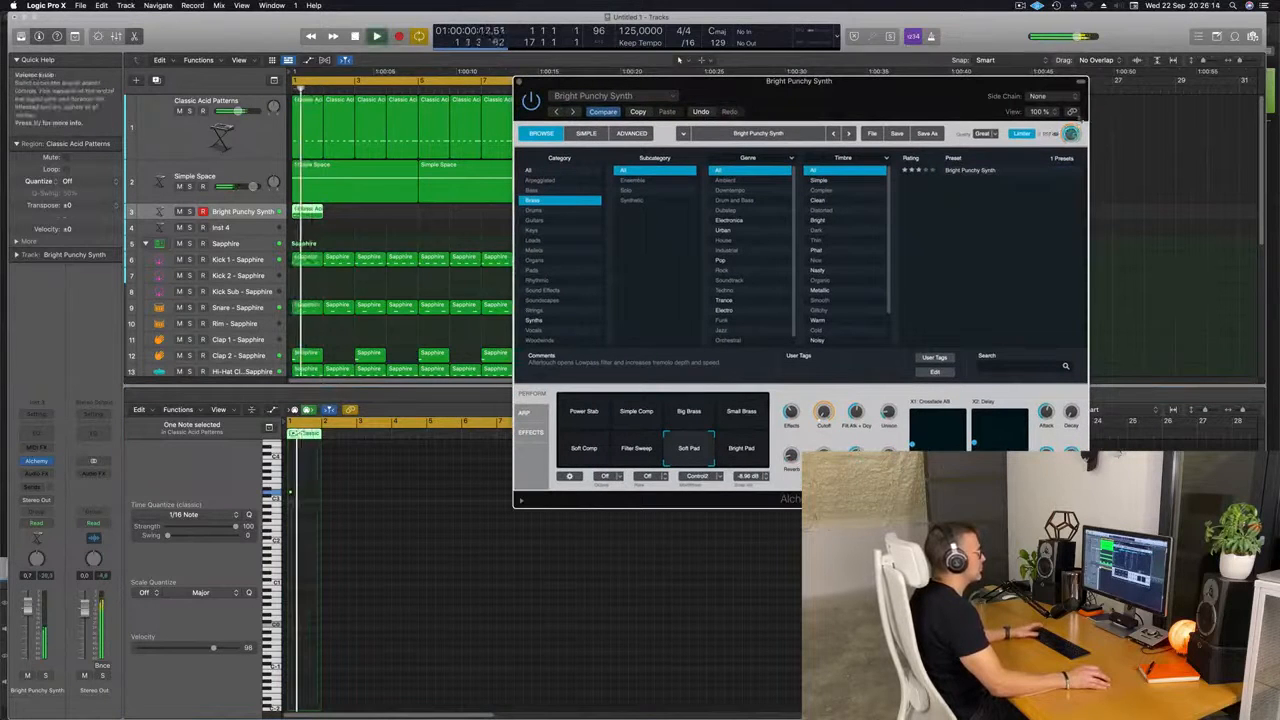
{"action": "key", "text": "space"}
{"action": "key", "text": "space"}
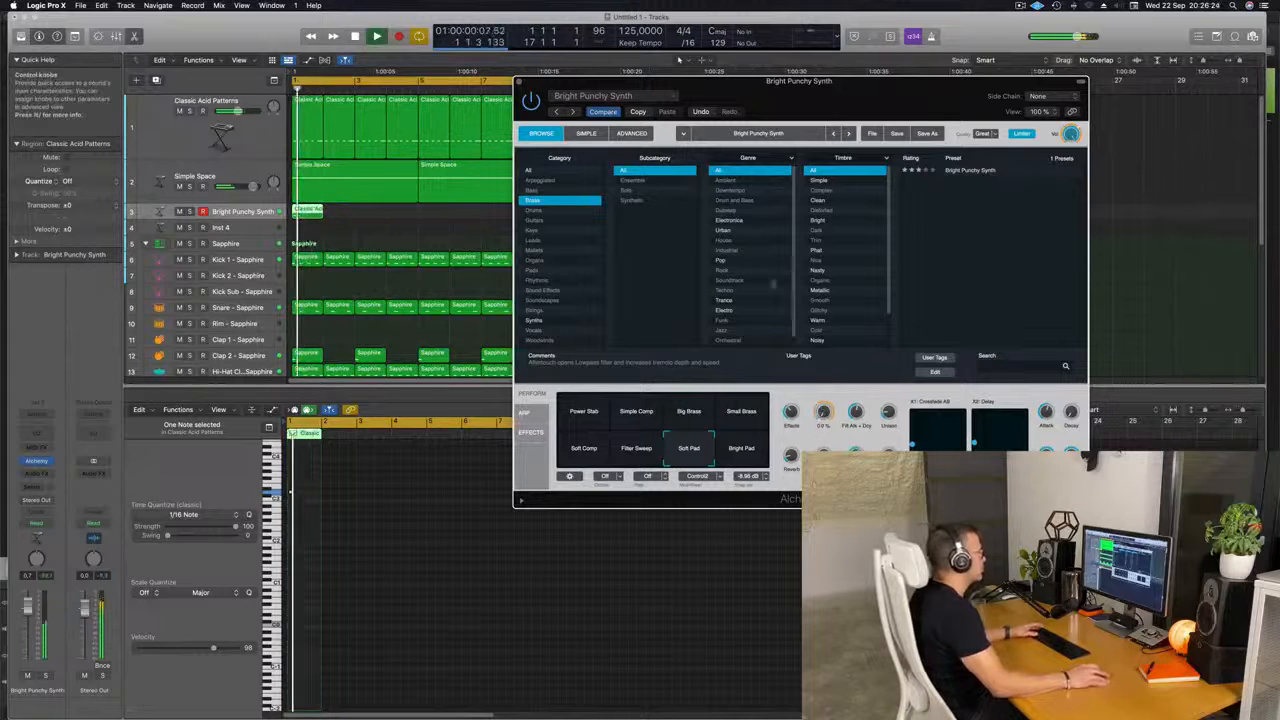
{"action": "left_click", "coordinate": [519, 81]}
{"action": "key", "text": "Return"}
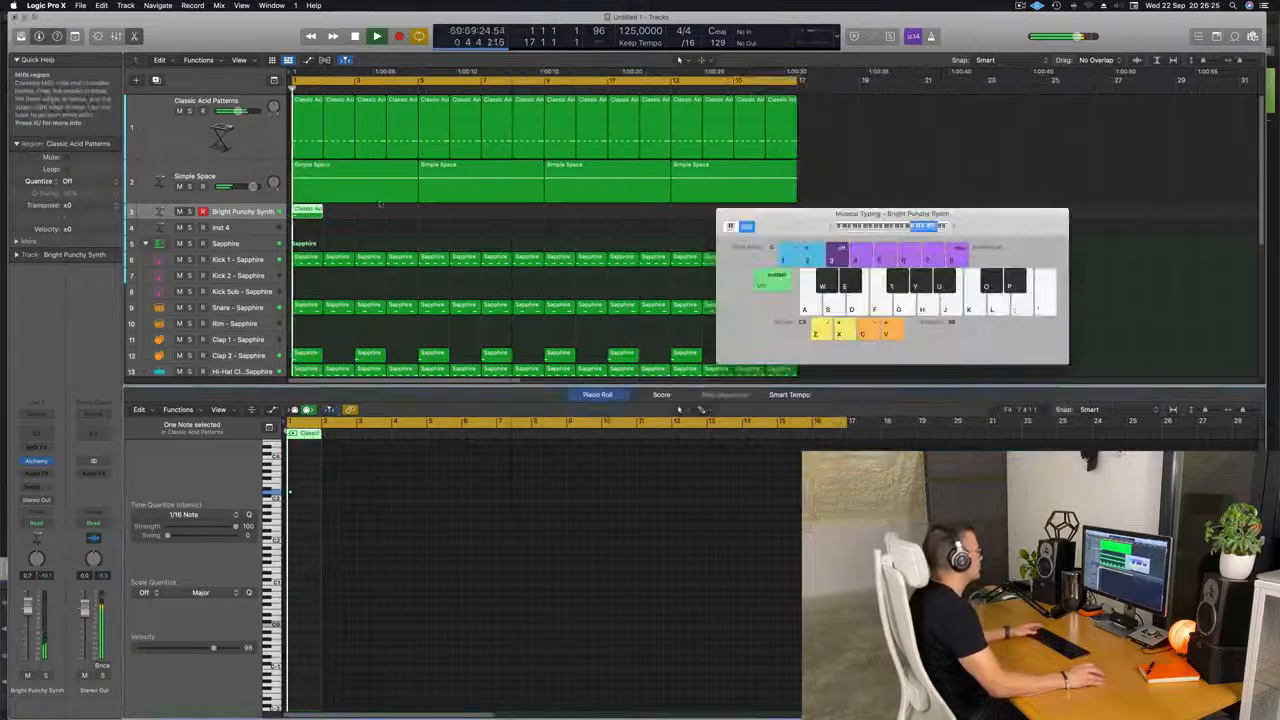
Repeat the one-bar region on the Bright Punchy Synth track until it fills all 16 bars.
{"action": "key", "text": "super+r"}
{"action": "key", "text": "super+r"}
{"action": "key", "text": "super+r"}
{"action": "key", "text": "super+r"}
{"action": "key", "text": "super+r"}
{"action": "key", "text": "super+r"}
{"action": "key", "text": "super+r"}
{"action": "key", "text": "super+r"}
{"action": "key", "text": "super+r"}
{"action": "key", "text": "super+r"}
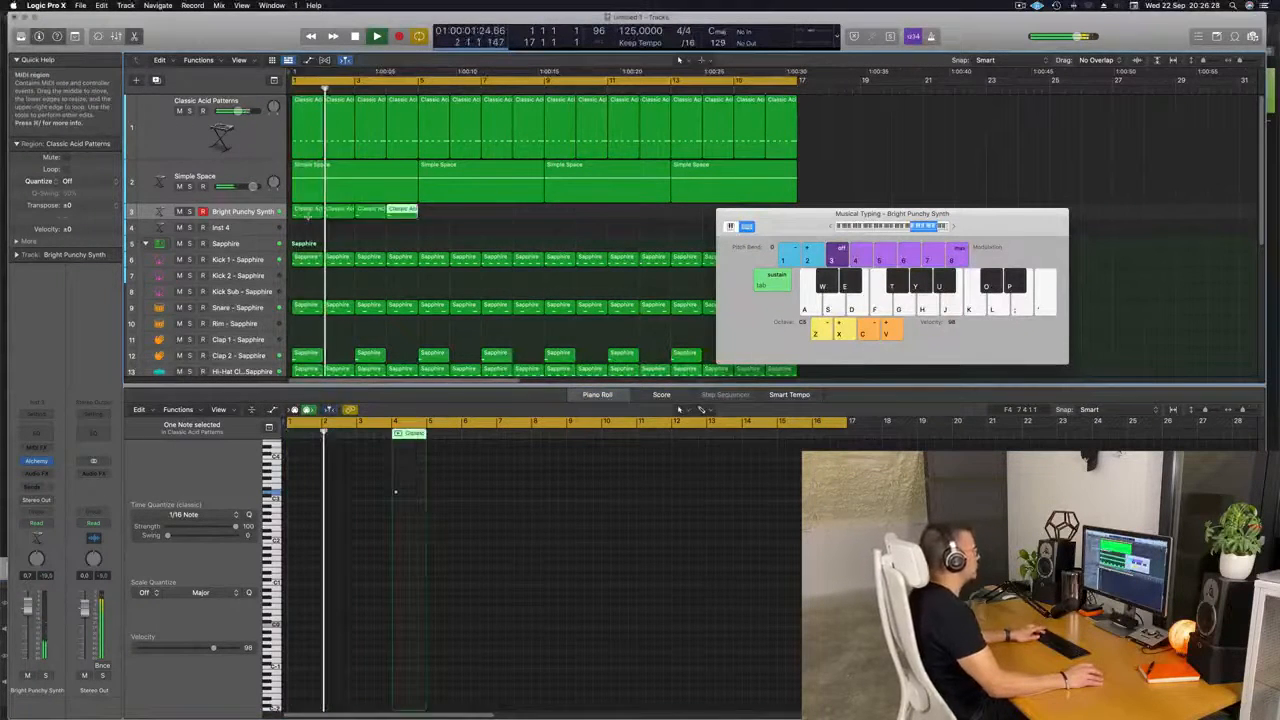
{"action": "key", "text": "super+r"}
{"action": "key", "text": "super+r"}
{"action": "key", "text": "super+r"}
{"action": "key", "text": "super+r"}
{"action": "key", "text": "super+r"}
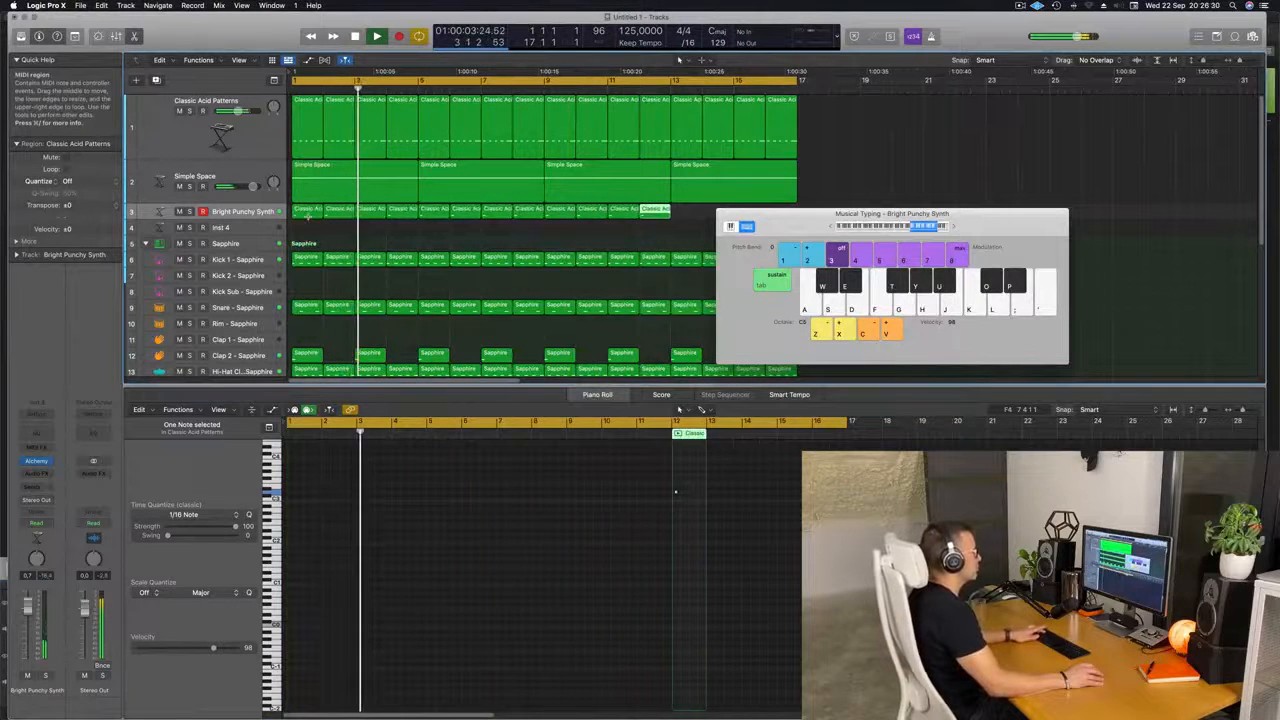
Lower the volume of the Bright Punchy Synth track to -2.8 dB.
{"action": "left_click_drag", "start_coordinate": [800, 214], "coordinate": [1018, 195]}
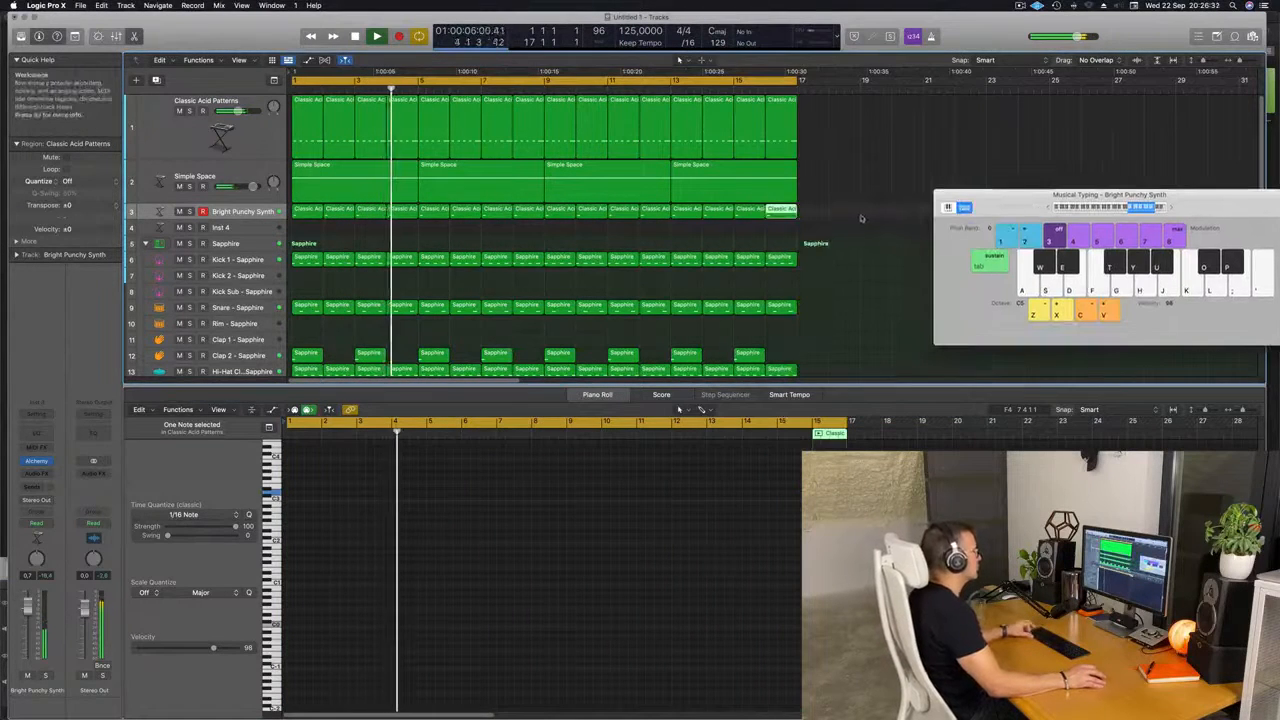
{"action": "key", "text": "super+Left"}
{"action": "key", "text": "super+Up"}
{"action": "key", "text": "super+Up"}
{"action": "key", "text": "super+Up"}
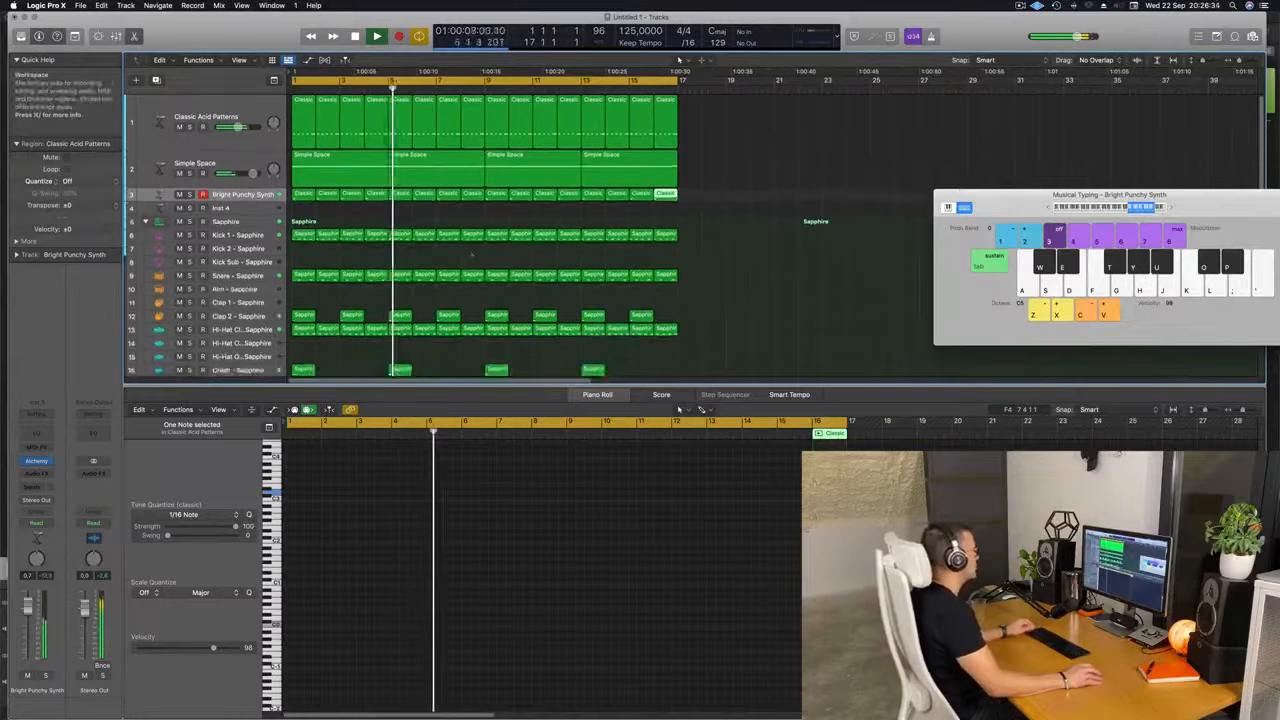
{"action": "left_click", "coordinate": [243, 190]}
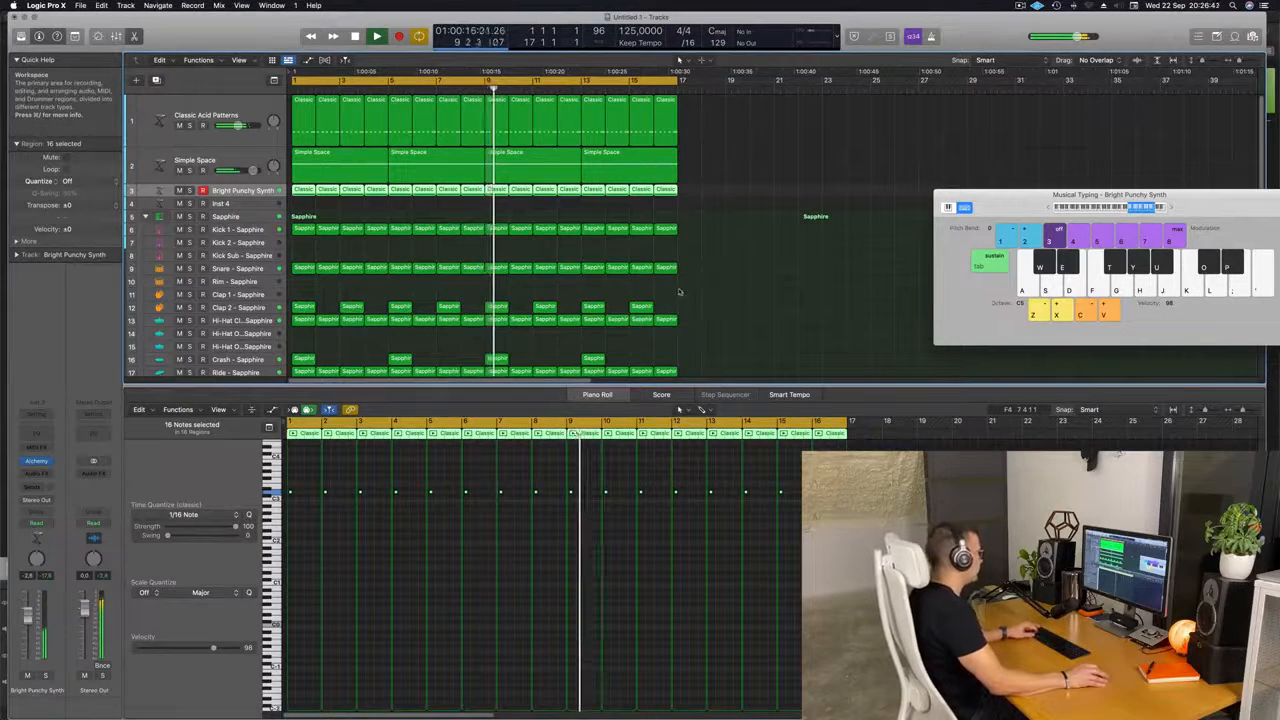
{"action": "left_click", "coordinate": [865, 245]}
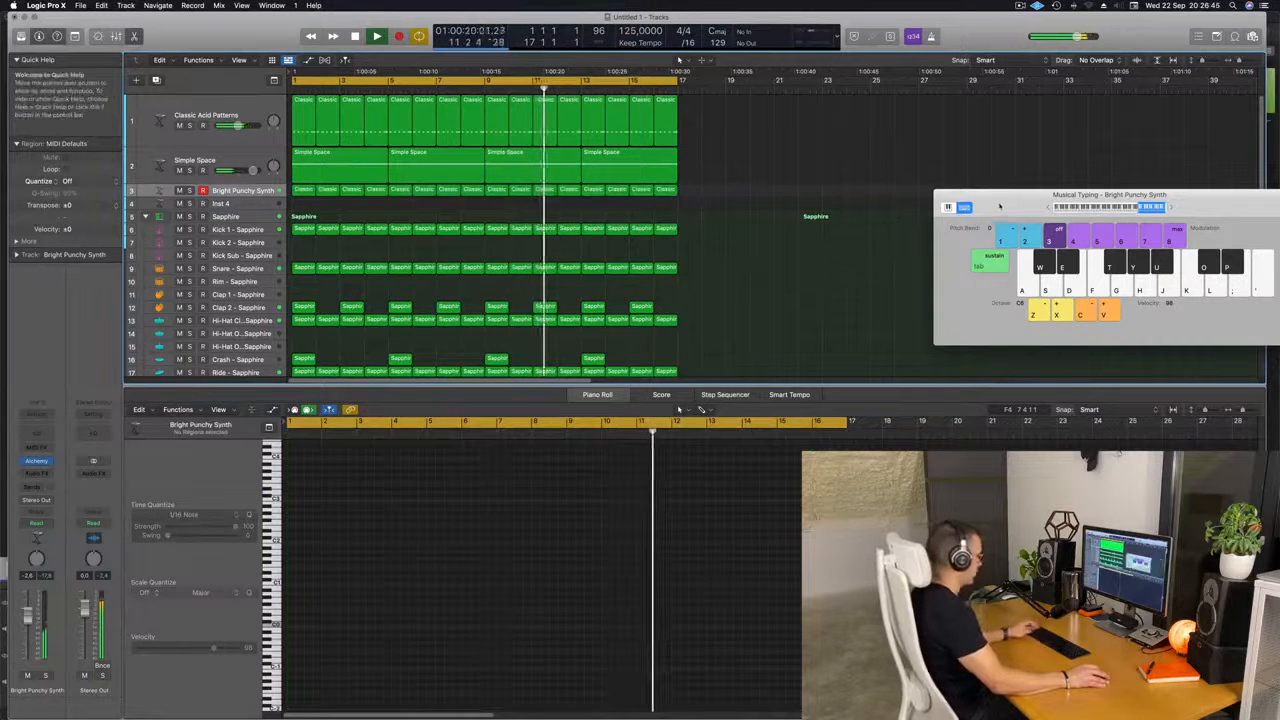
Close the Musical Typing keyboard and the Piano Roll editor to show the full arrangement.
{"action": "left_click_drag", "start_coordinate": [995, 195], "coordinate": [790, 195]}
{"action": "key", "text": "super+k"}
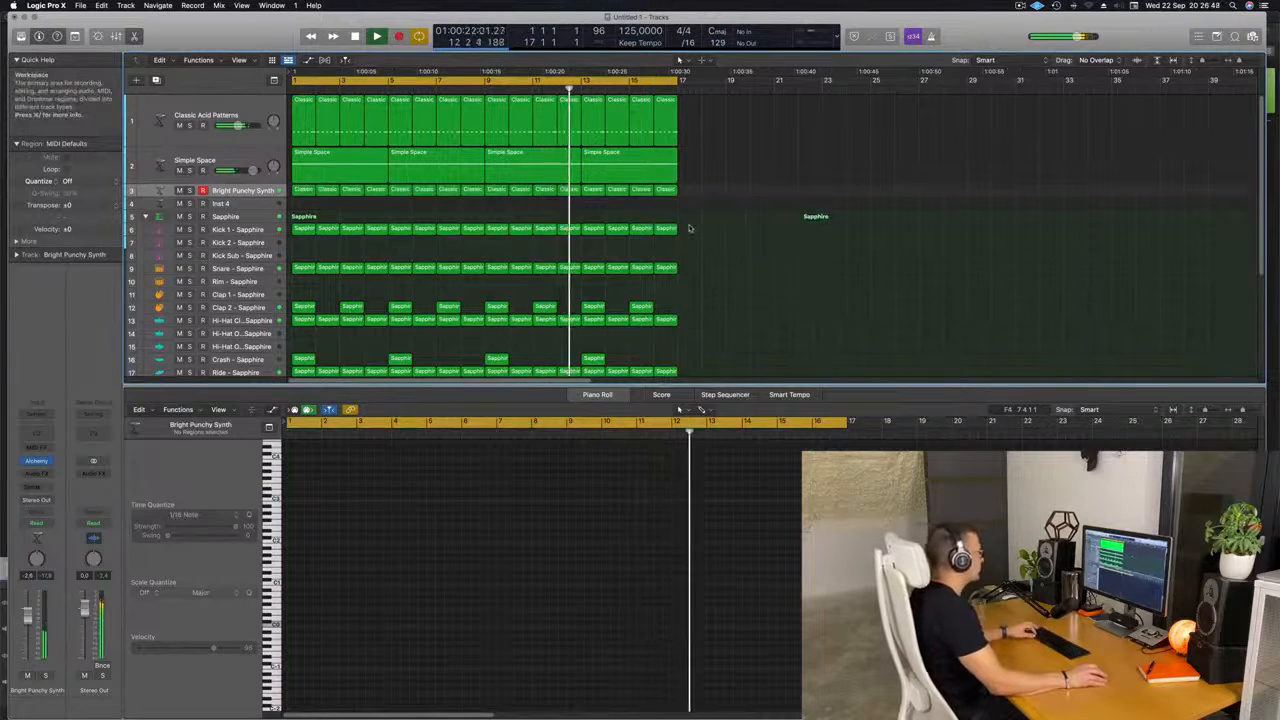
{"action": "key", "text": "x"}
{"action": "key", "text": "x"}
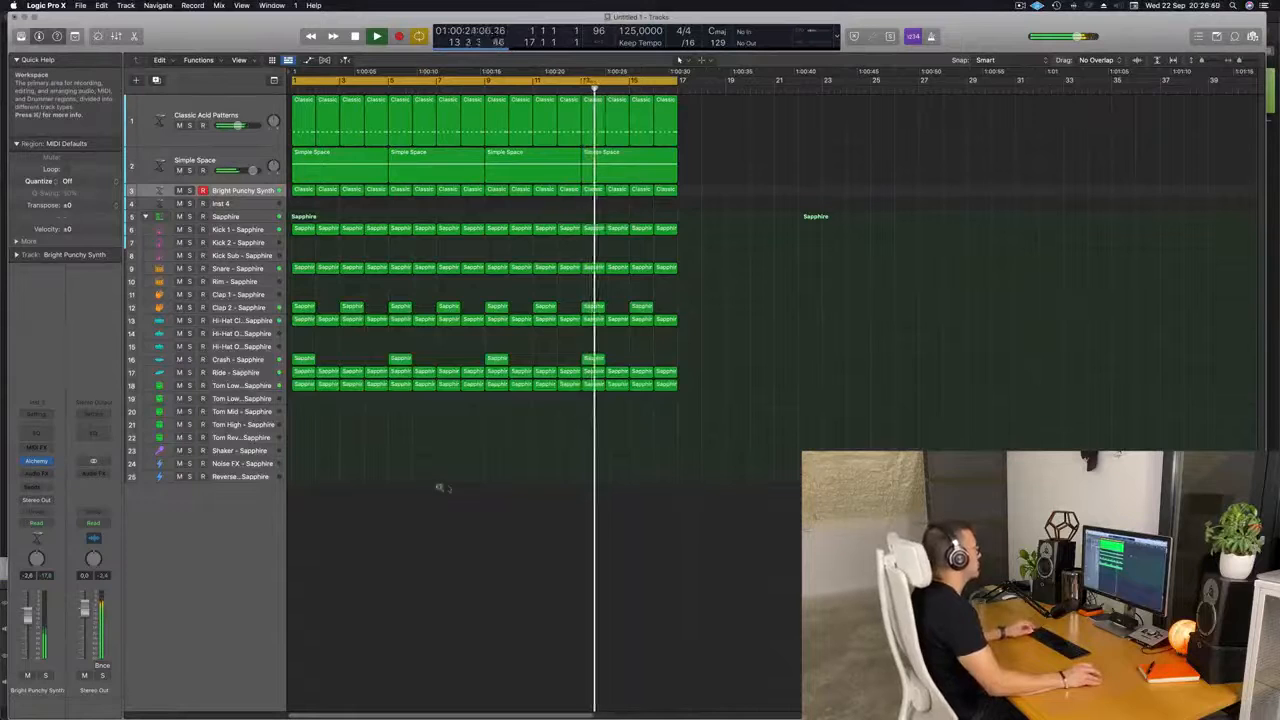
Name and color all regions in the arrangement by their tracks.
{"action": "key", "text": "super+a"}
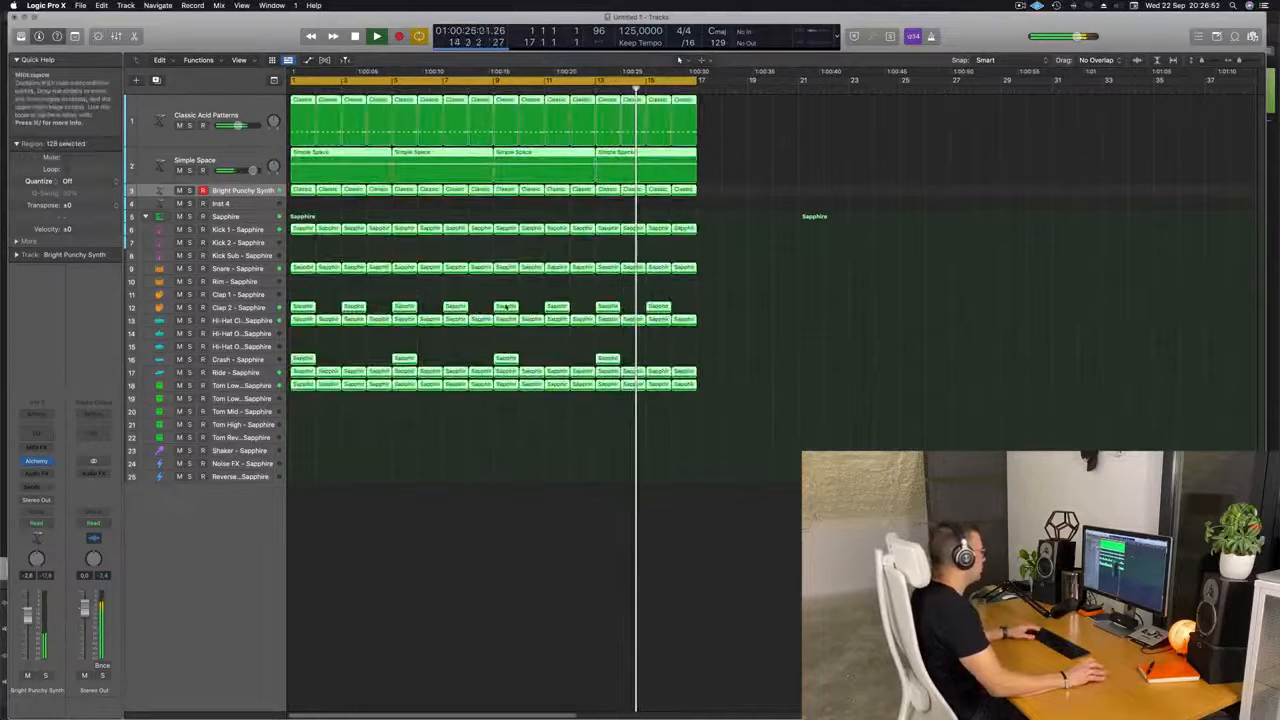
{"action": "right_click", "coordinate": [512, 308]}
{"action": "left_click", "coordinate": [514, 309]}
{"action": "right_click", "coordinate": [512, 309]}
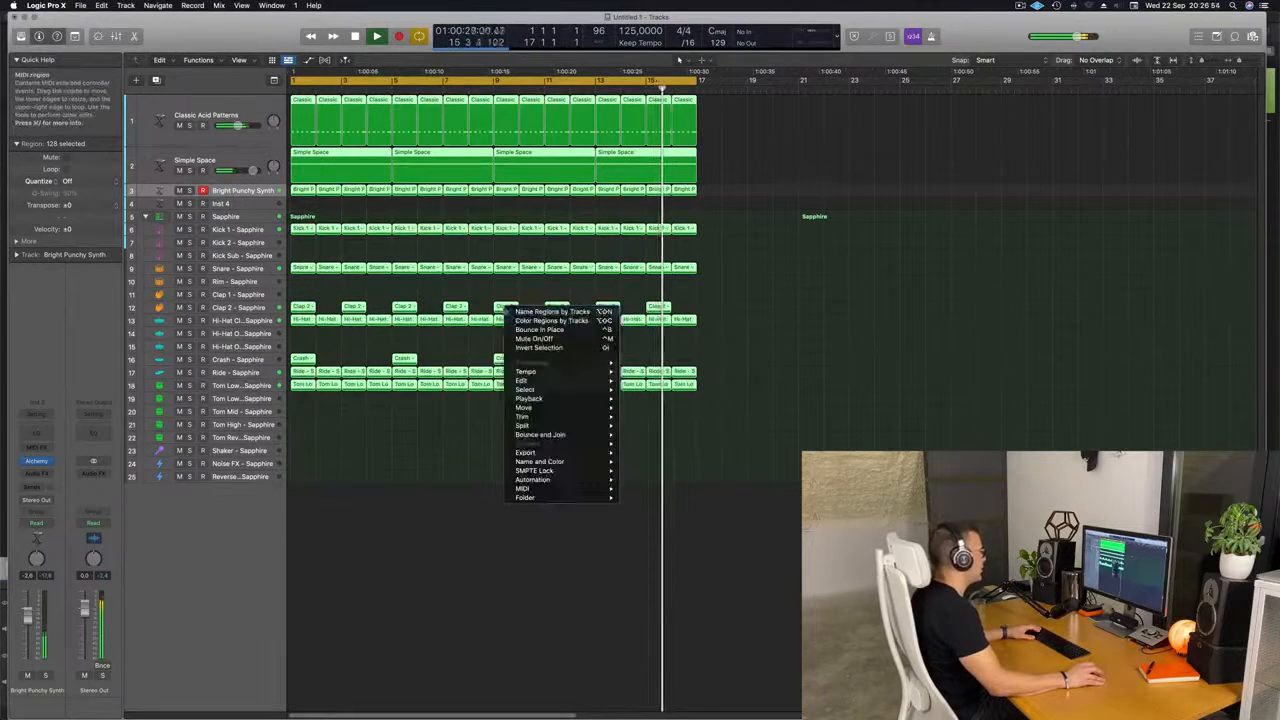
{"action": "left_click", "coordinate": [517, 318]}
{"action": "left_click", "coordinate": [446, 348]}
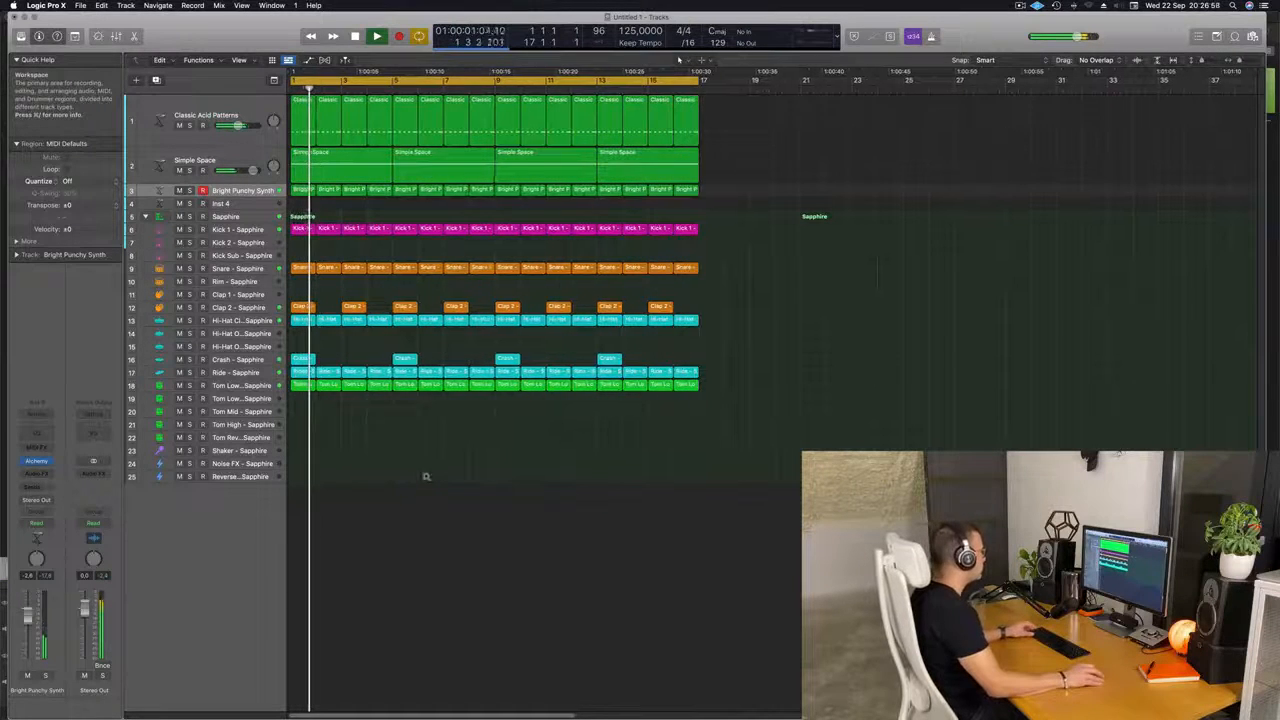
Copy the first Kick 1 region to bar 1 of the Shaker track and open the copy in the Piano Roll.
{"action": "key", "text": "super+Right"}
{"action": "left_click", "coordinate": [300, 230]}
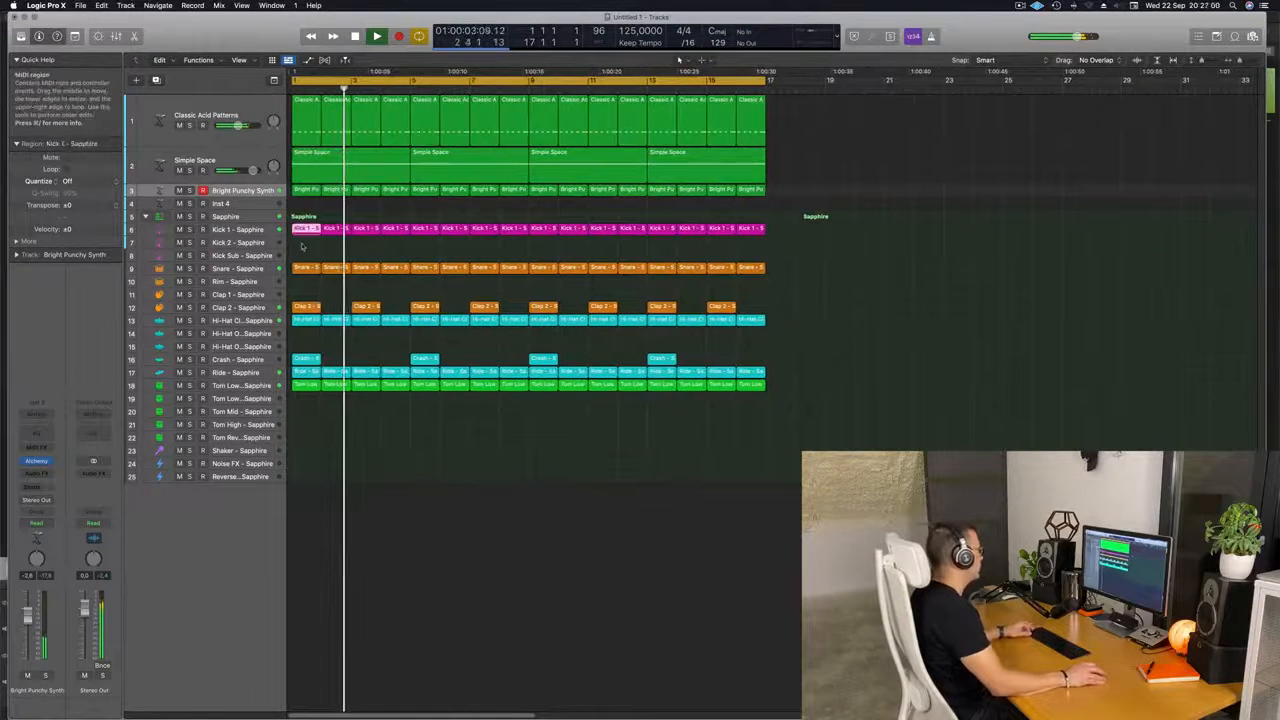
{"action": "left_click_drag", "start_coordinate": [305, 236], "coordinate": [305, 454]}
{"action": "double_click", "coordinate": [306, 450]}
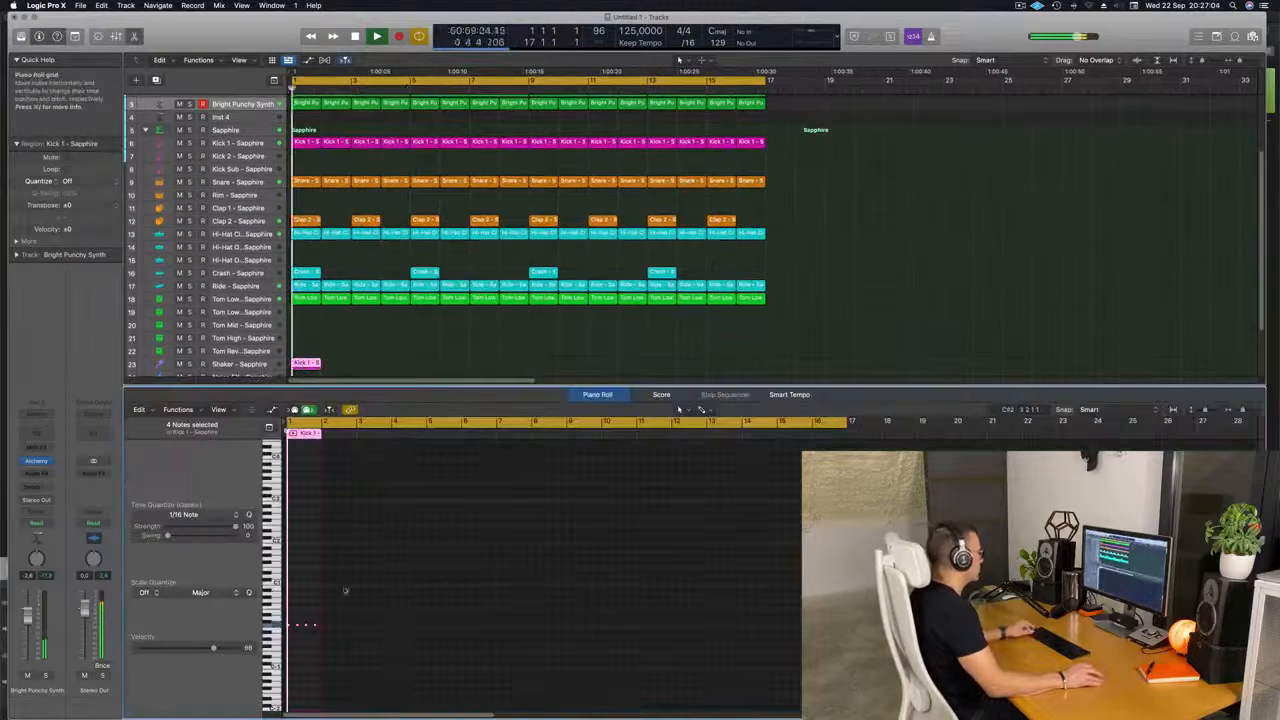
Transpose all four notes of the copied Shaker track region up three octaves to C3 and restart playback.
{"action": "scroll", "coordinate": [321, 624], "scroll_direction": "up", "scroll_amount": 3}
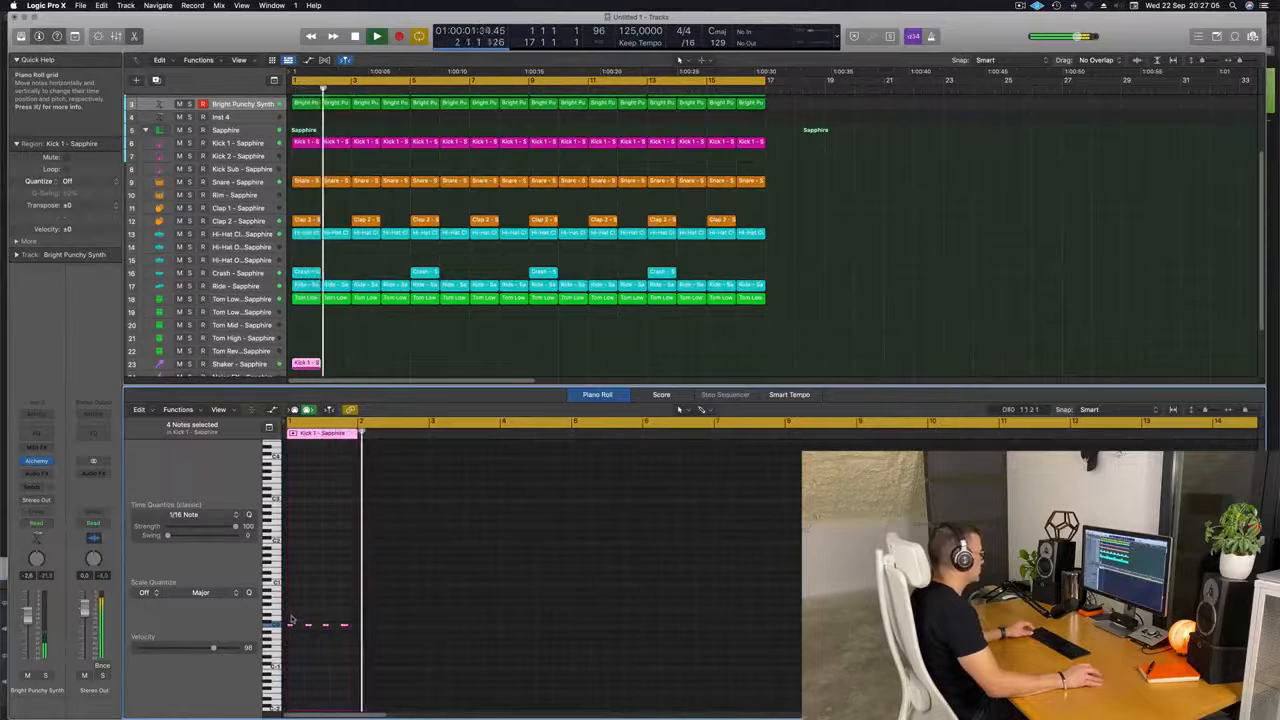
{"action": "left_click", "coordinate": [355, 636]}
{"action": "key", "text": "super+a"}
{"action": "key", "text": "alt+shift+Up"}
{"action": "key", "text": "alt+shift+Up"}
{"action": "key", "text": "alt+shift+Up"}
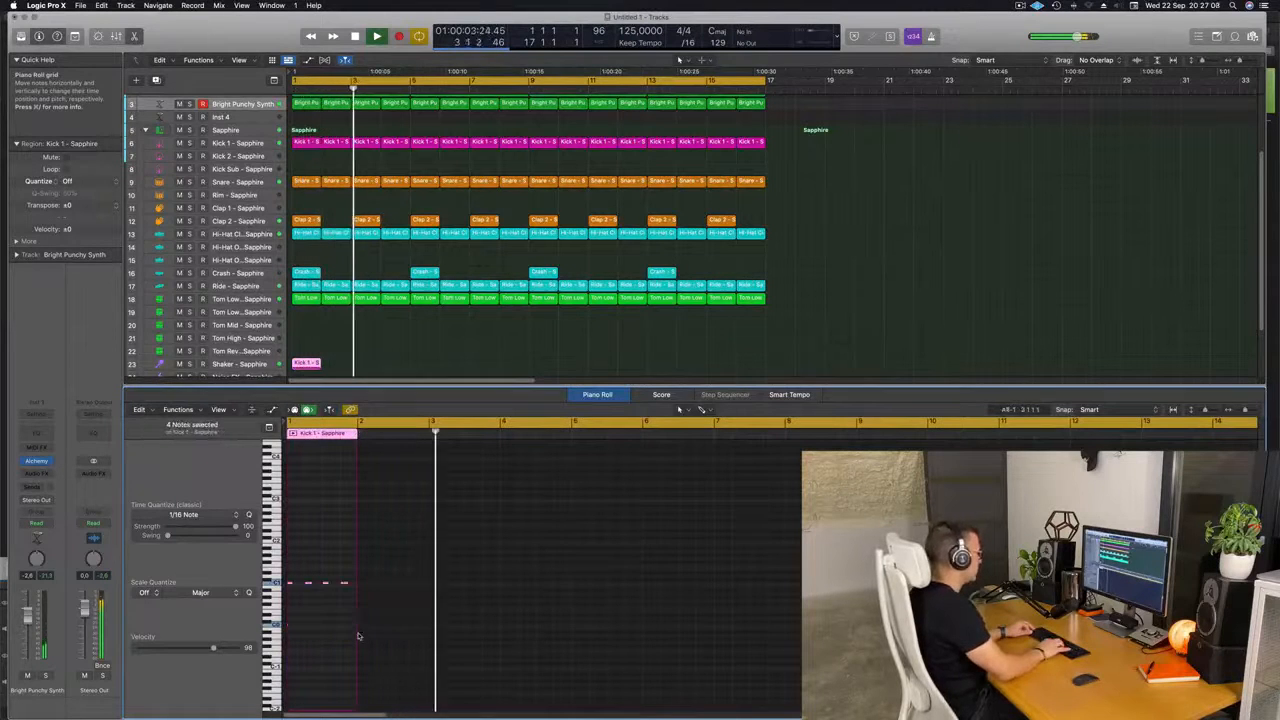
{"action": "key", "text": "space"}
{"action": "key", "text": "space"}
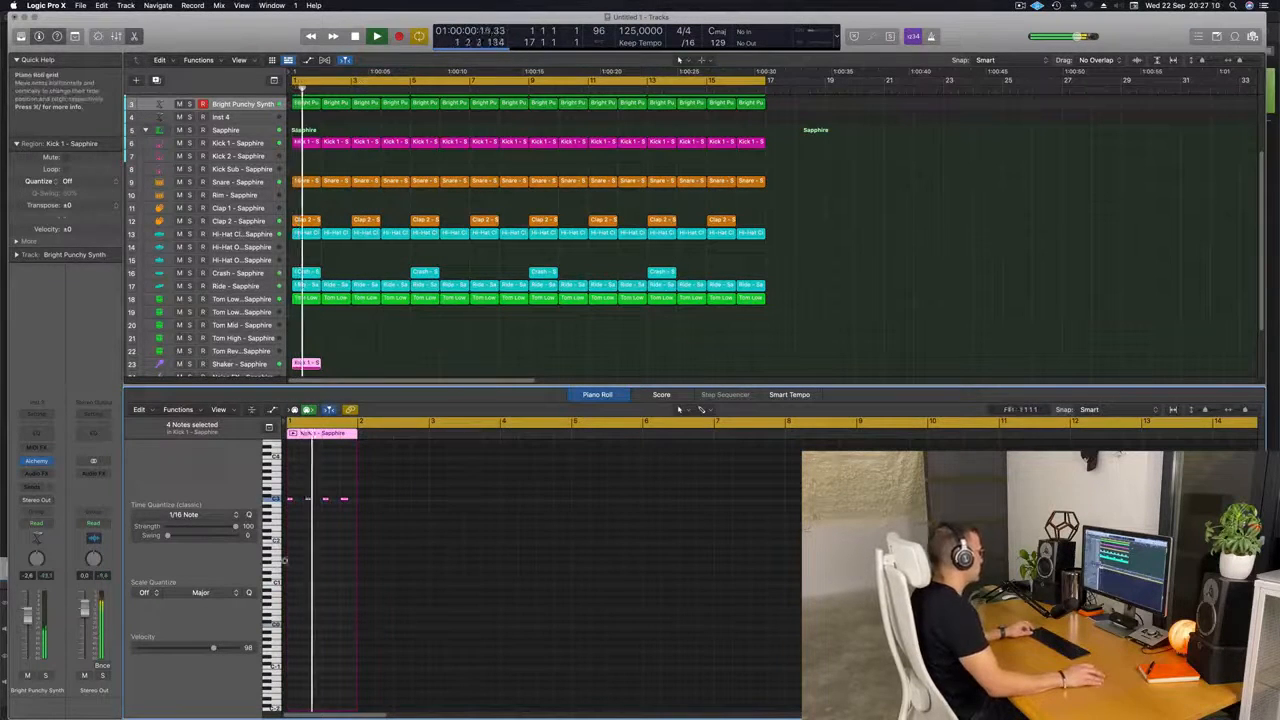
Shorten the four C3 notes and copy them within the bar to build a 12-note shaker pattern.
{"action": "scroll", "coordinate": [285, 560], "scroll_direction": "up", "scroll_amount": 3}
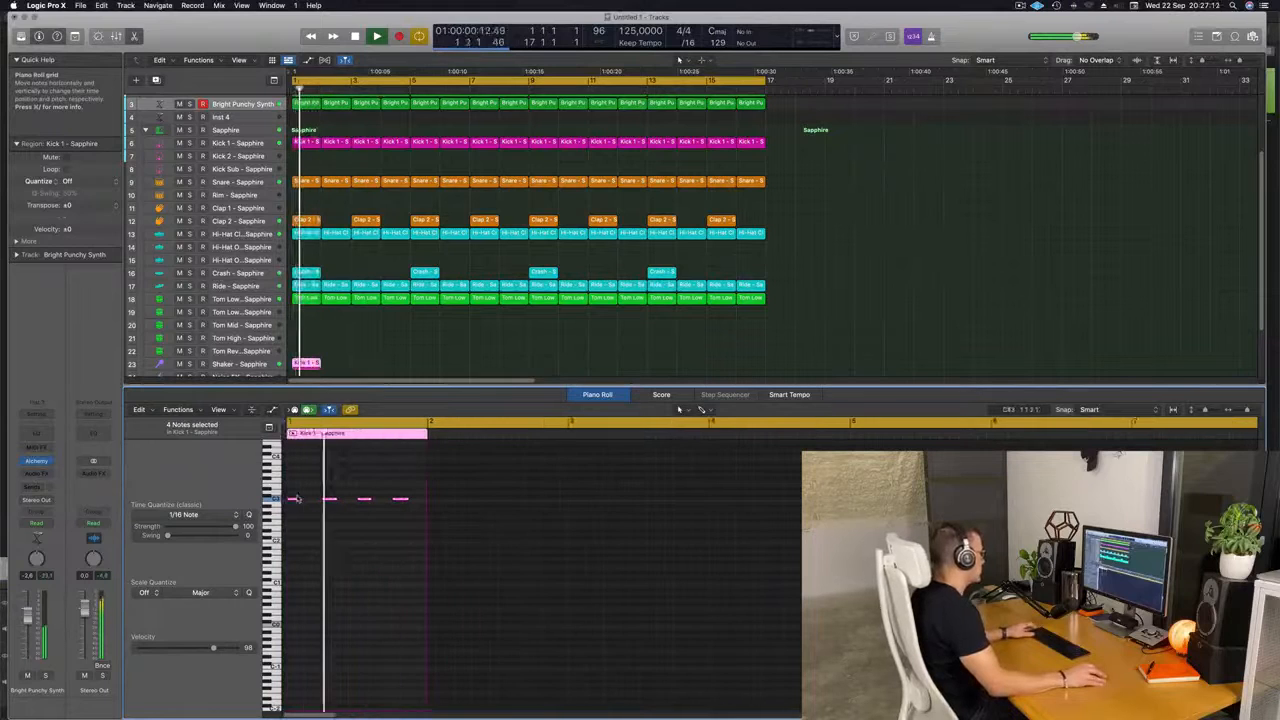
{"action": "left_click_drag", "start_coordinate": [297, 498], "coordinate": [287, 503]}
{"action": "key", "text": "space"}
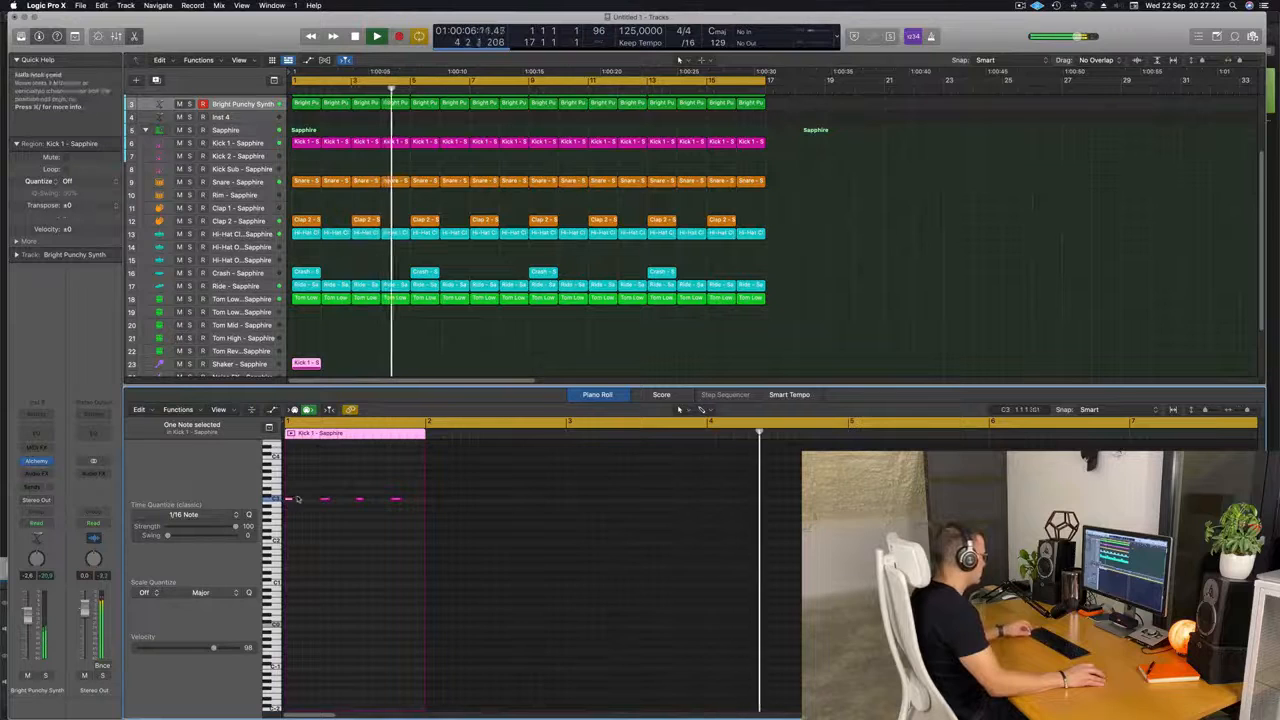
{"action": "key", "text": "super+a"}
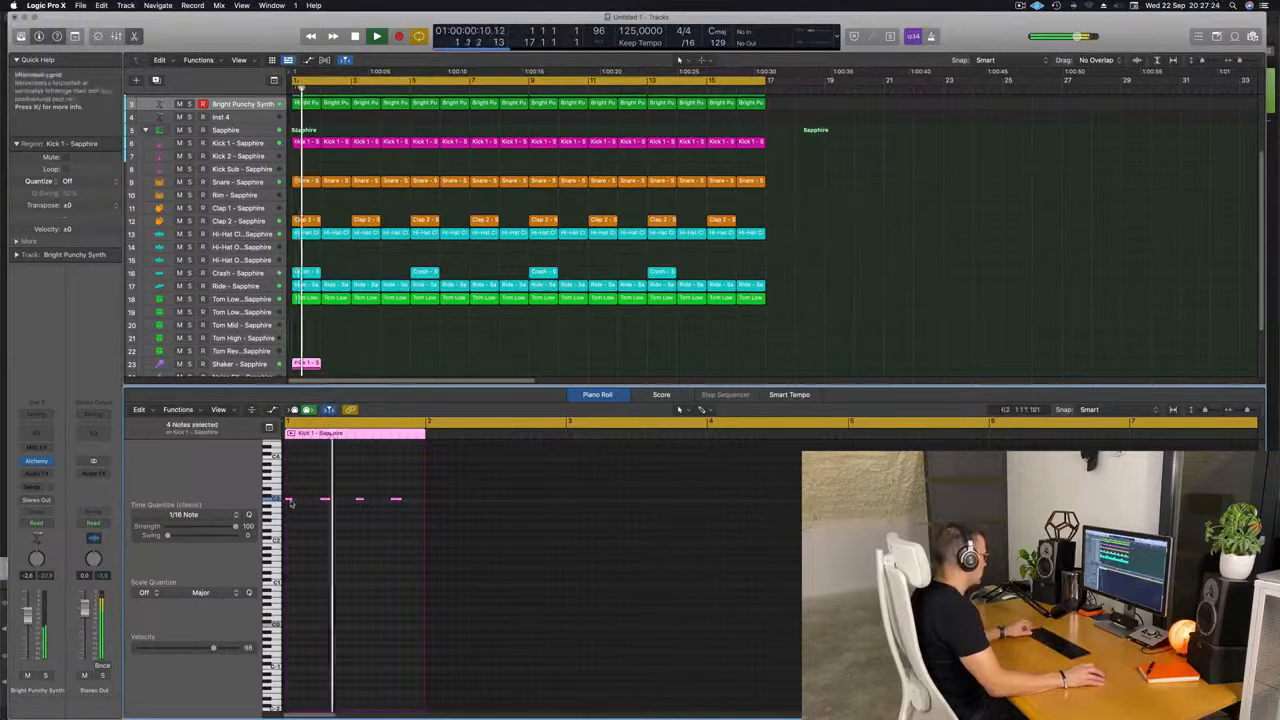
{"action": "left_click_drag", "start_coordinate": [289, 502], "coordinate": [312, 498]}
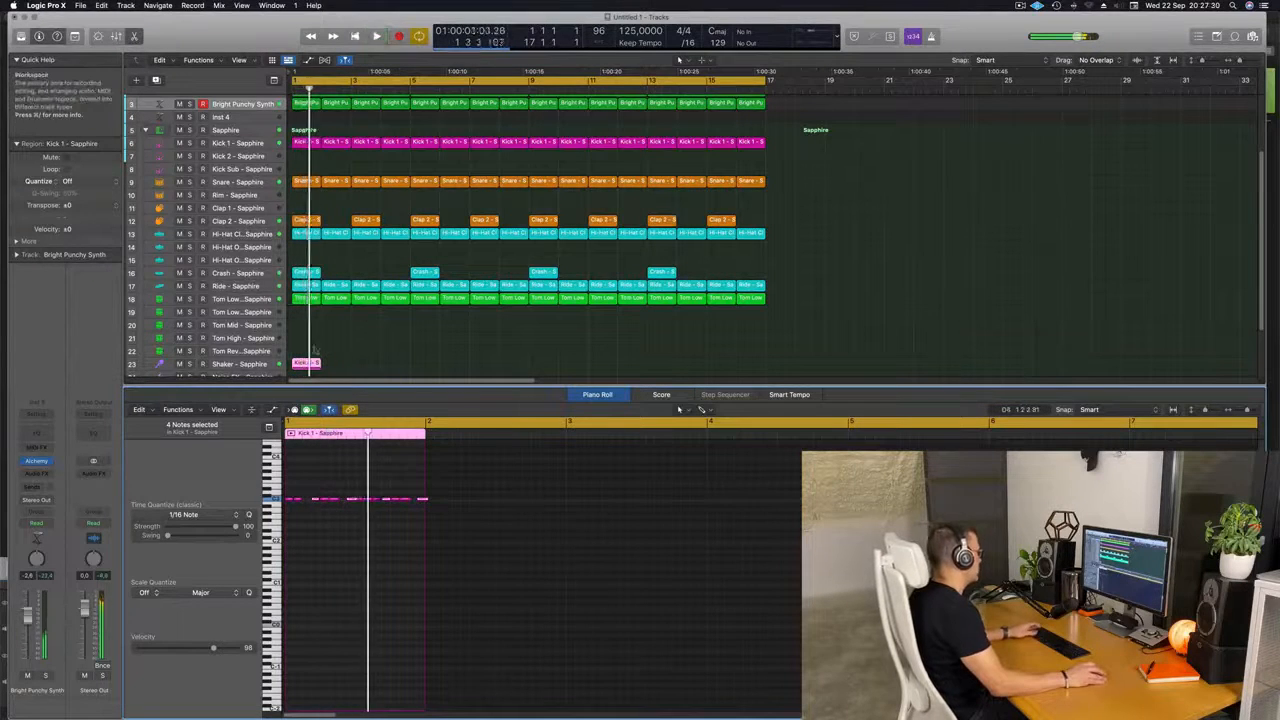
Try the shaker notes one octave lower and back at C3, and lower the Shaker track's volume to -30.0 dB.
{"action": "key", "text": "space"}
{"action": "key", "text": "space"}
{"action": "left_click", "coordinate": [228, 364]}
{"action": "key", "text": "space"}
{"action": "left_click", "coordinate": [340, 543]}
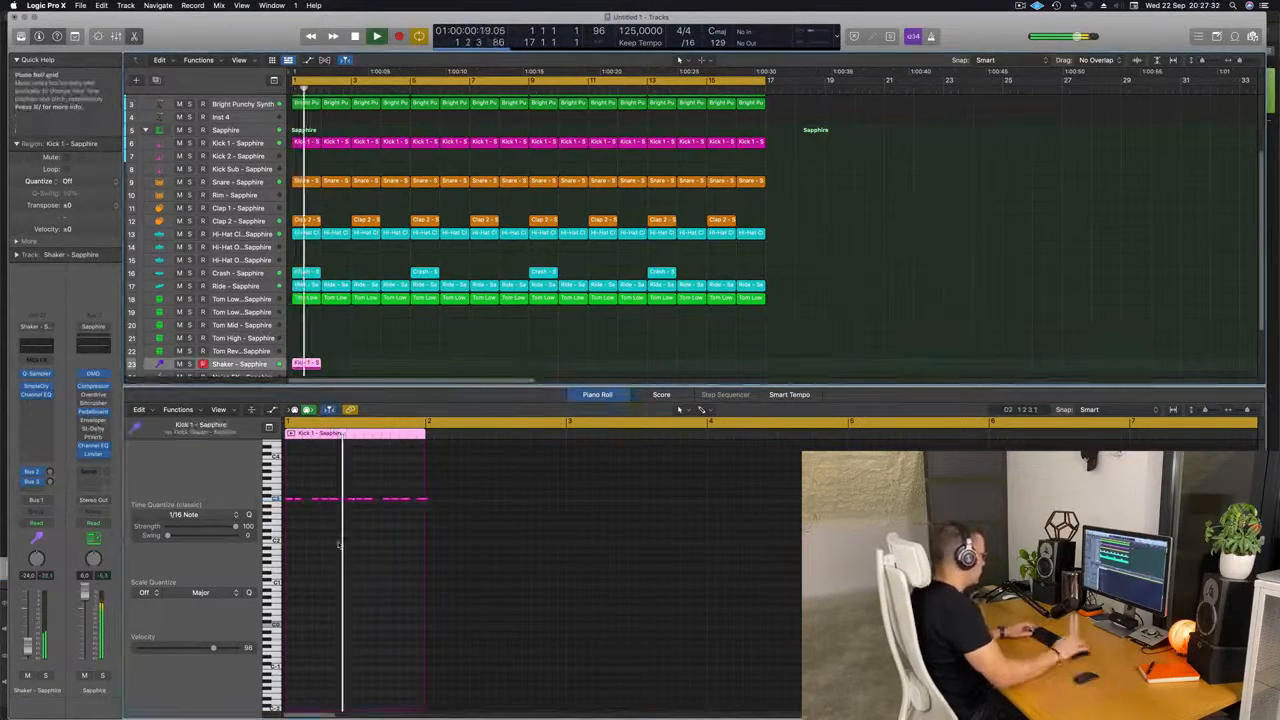
{"action": "key", "text": "super+a"}
{"action": "key", "text": "alt+shift+Down"}
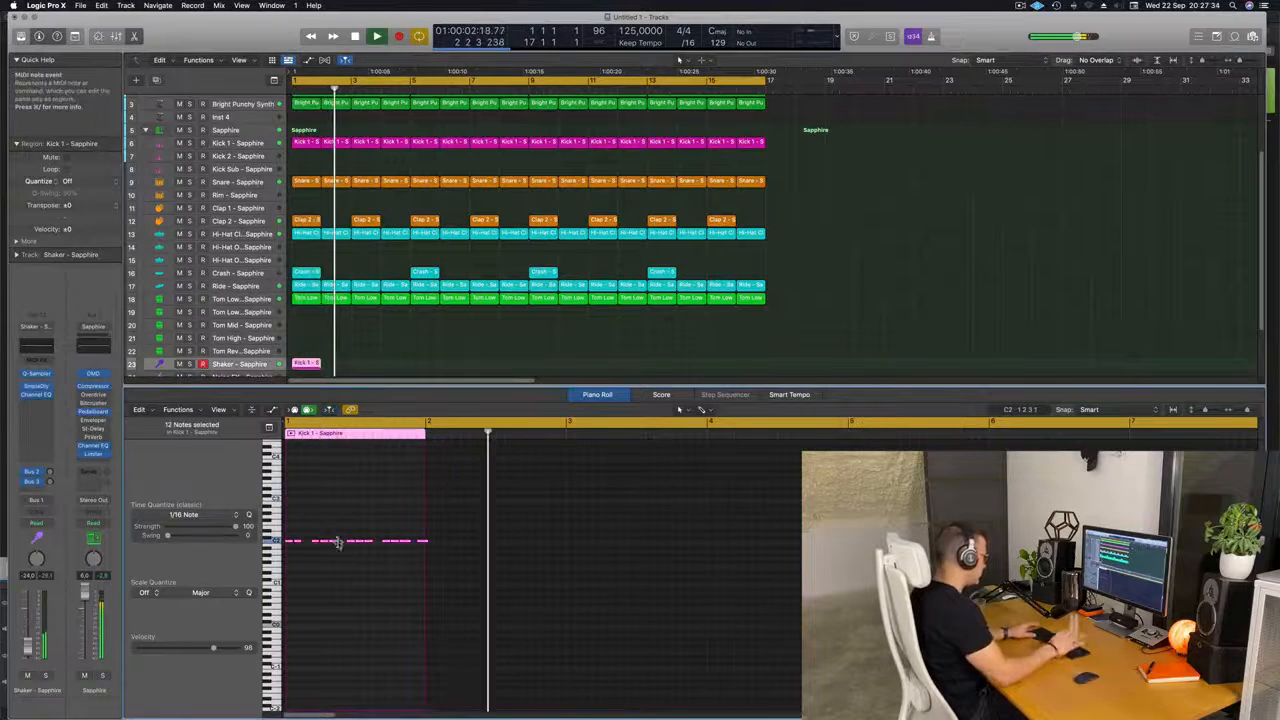
{"action": "key", "text": "alt+shift+Up"}
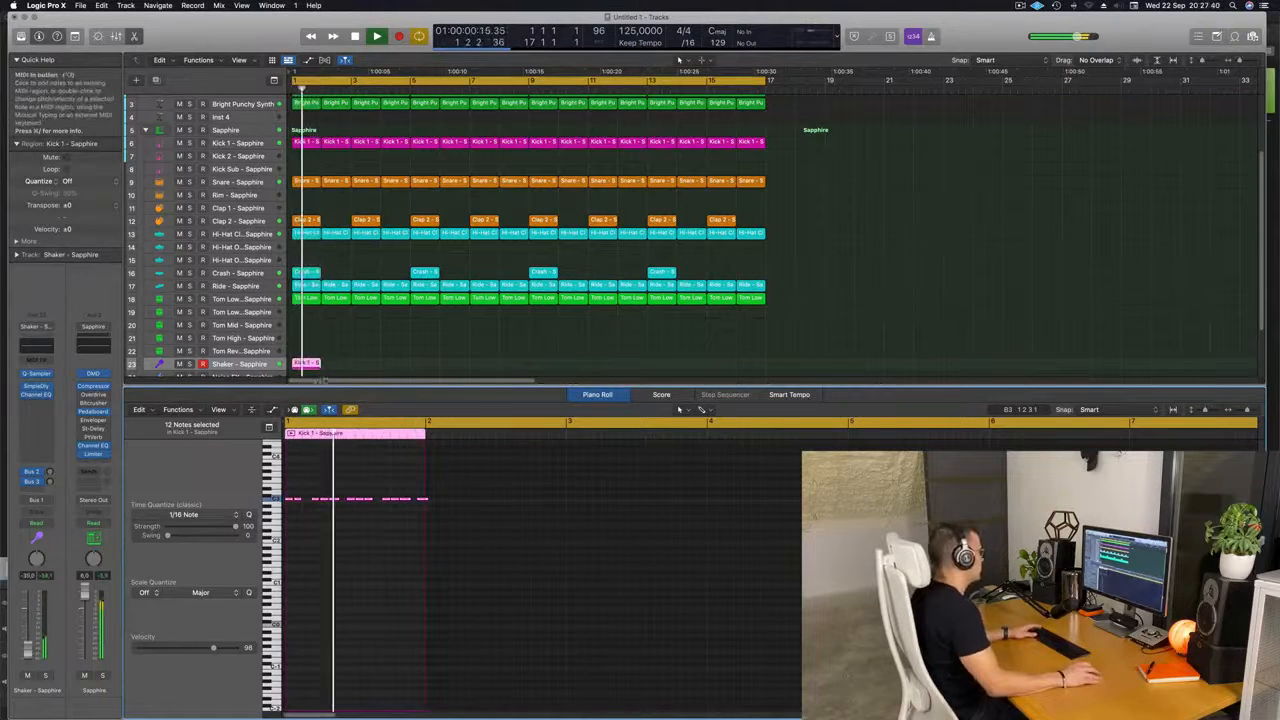
Repeat the one-bar region on the Shaker track until it fills all 16 bars.
{"action": "left_click", "coordinate": [299, 363]}
{"action": "key", "text": "super+r"}
{"action": "key", "text": "super+r"}
{"action": "key", "text": "super+r"}
{"action": "key", "text": "super+r"}
{"action": "key", "text": "super+r"}
{"action": "key", "text": "super+r"}
{"action": "key", "text": "super+r"}
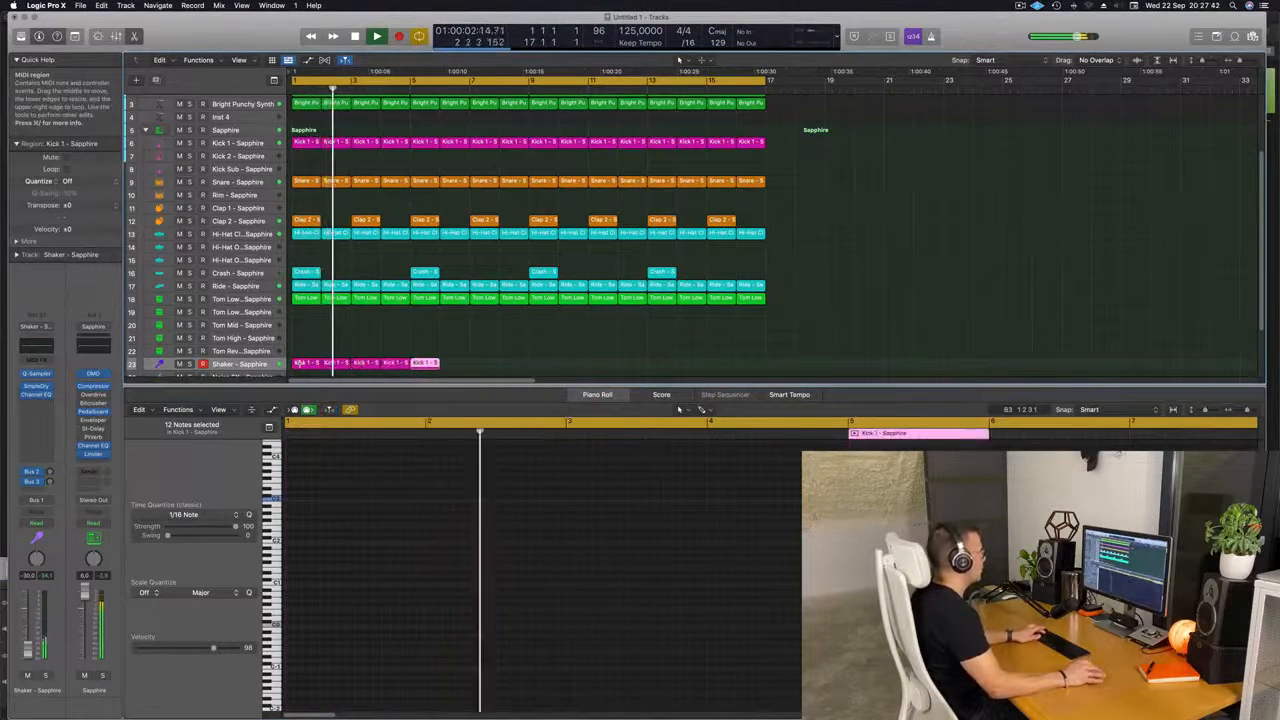
{"action": "key", "text": "super+r"}
{"action": "key", "text": "super+r"}
{"action": "key", "text": "super+r"}
{"action": "key", "text": "super+r"}
{"action": "key", "text": "super+r"}
{"action": "key", "text": "super+r"}
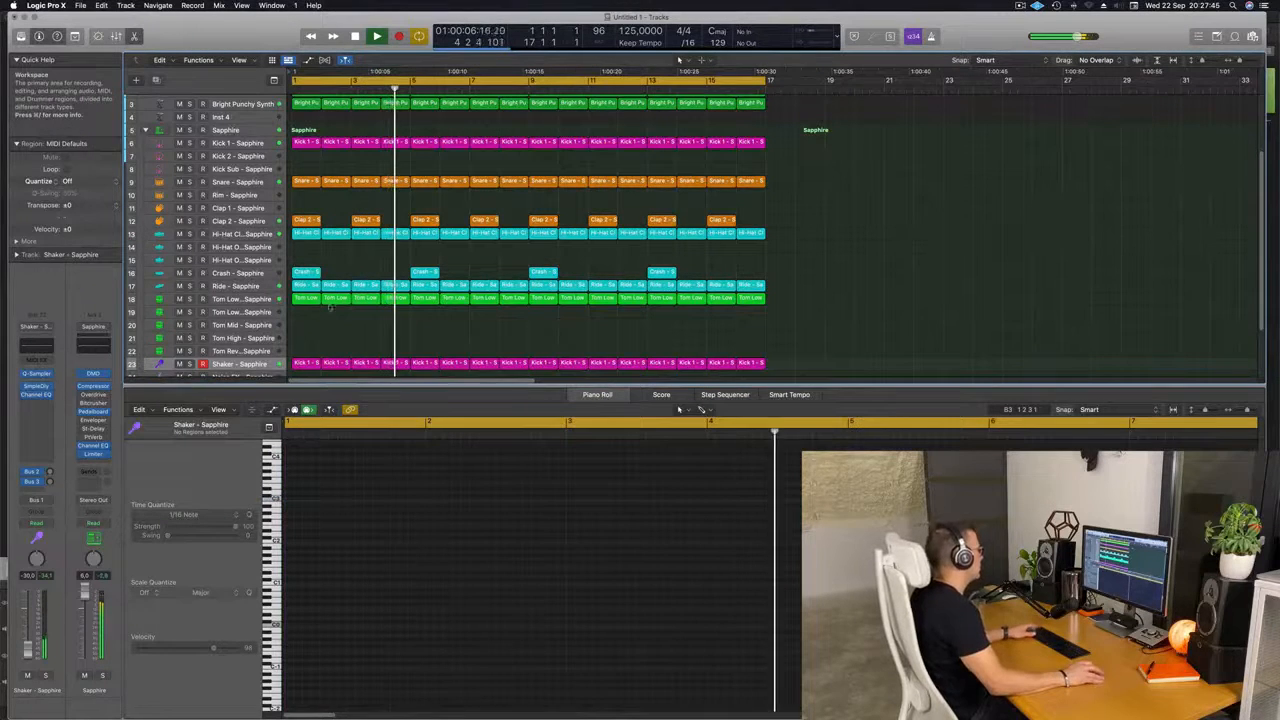
Copy the first Tom Low 1 region to bar 1 of the Tom Mid track.
{"action": "left_click", "coordinate": [306, 300]}
{"action": "left_click_drag", "start_coordinate": [306, 304], "coordinate": [306, 326]}
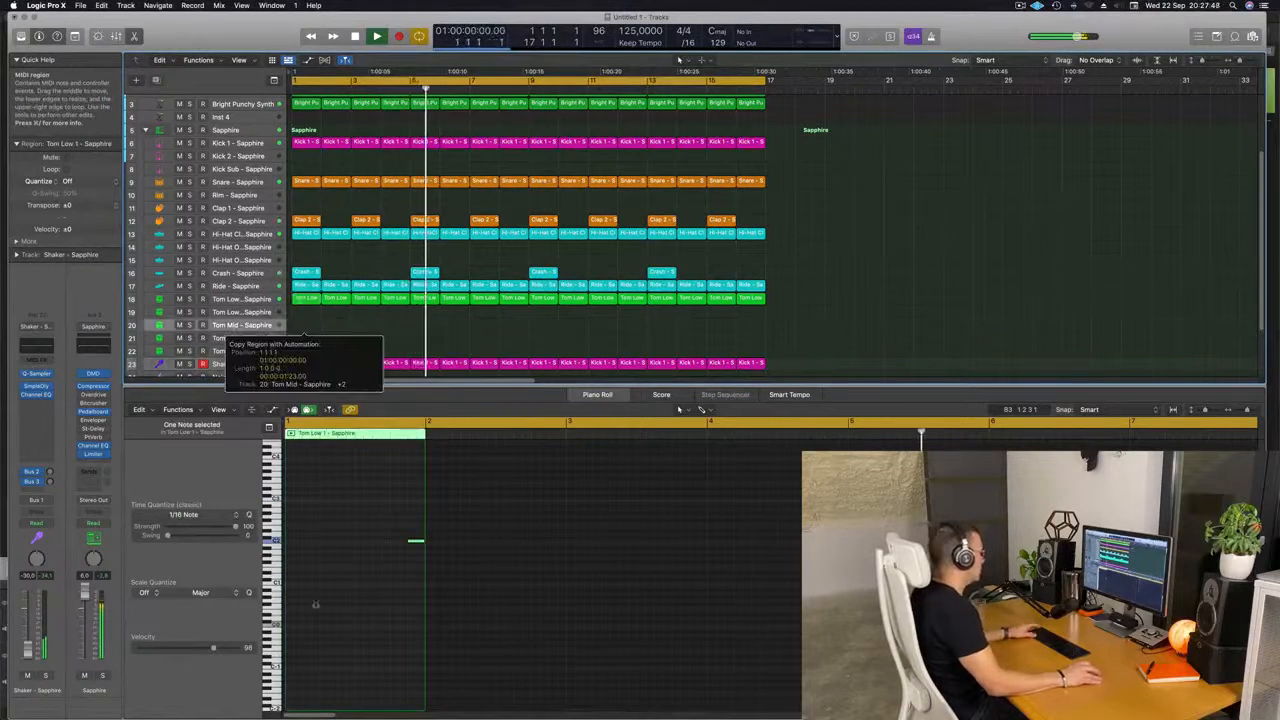
Raise the note in the Tom Mid region two octaves to C4 and shift it earlier, near the middle of the bar.
{"action": "left_click_drag", "start_coordinate": [388, 509], "coordinate": [481, 599]}
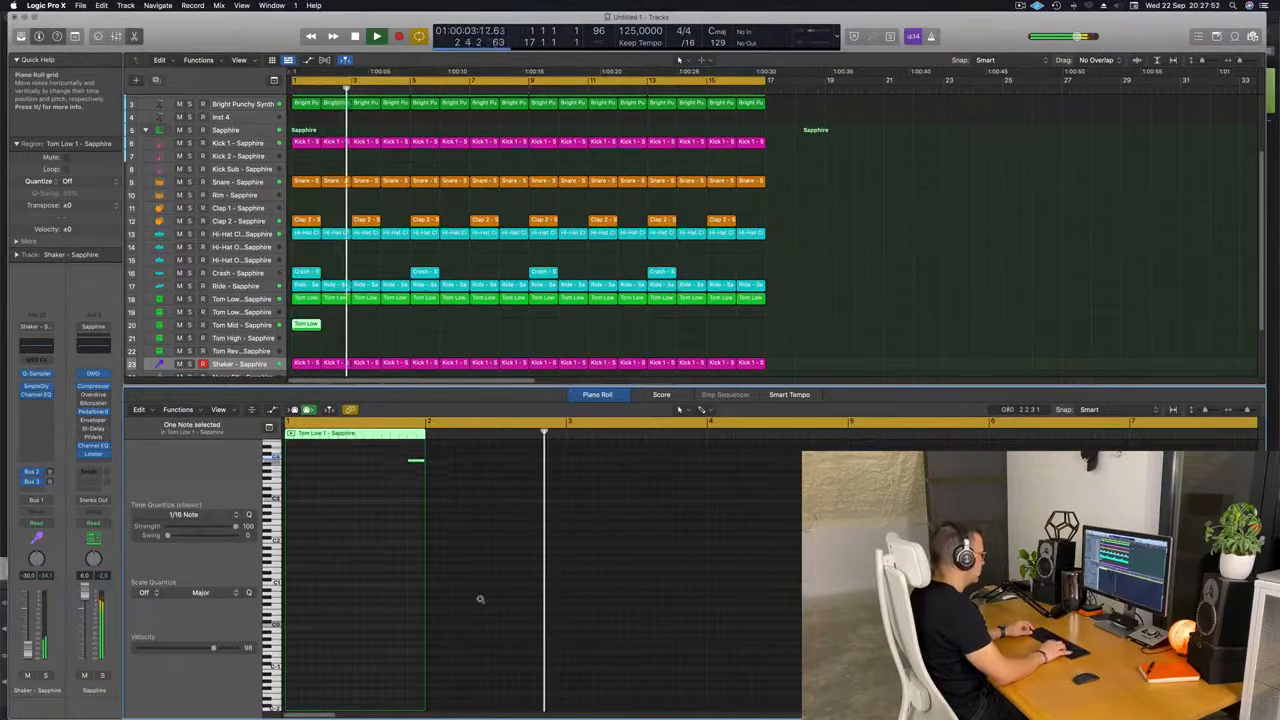
{"action": "key", "text": "alt+Up"}
{"action": "key", "text": "alt+Up"}
{"action": "key", "text": "alt+Left"}
{"action": "key", "text": "alt+Left"}
{"action": "key", "text": "alt+Left"}
{"action": "key", "text": "alt+Left"}
{"action": "key", "text": "alt+Left"}
{"action": "key", "text": "alt+Left"}
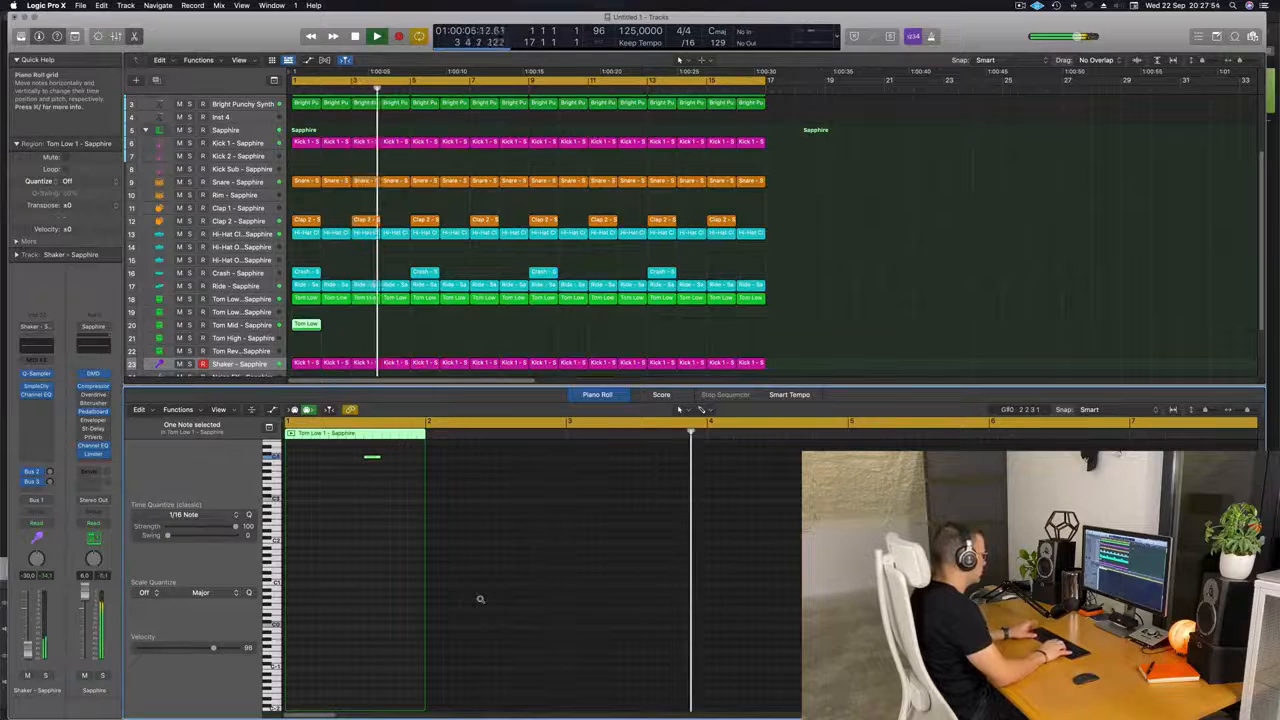
{"action": "key", "text": "Return"}
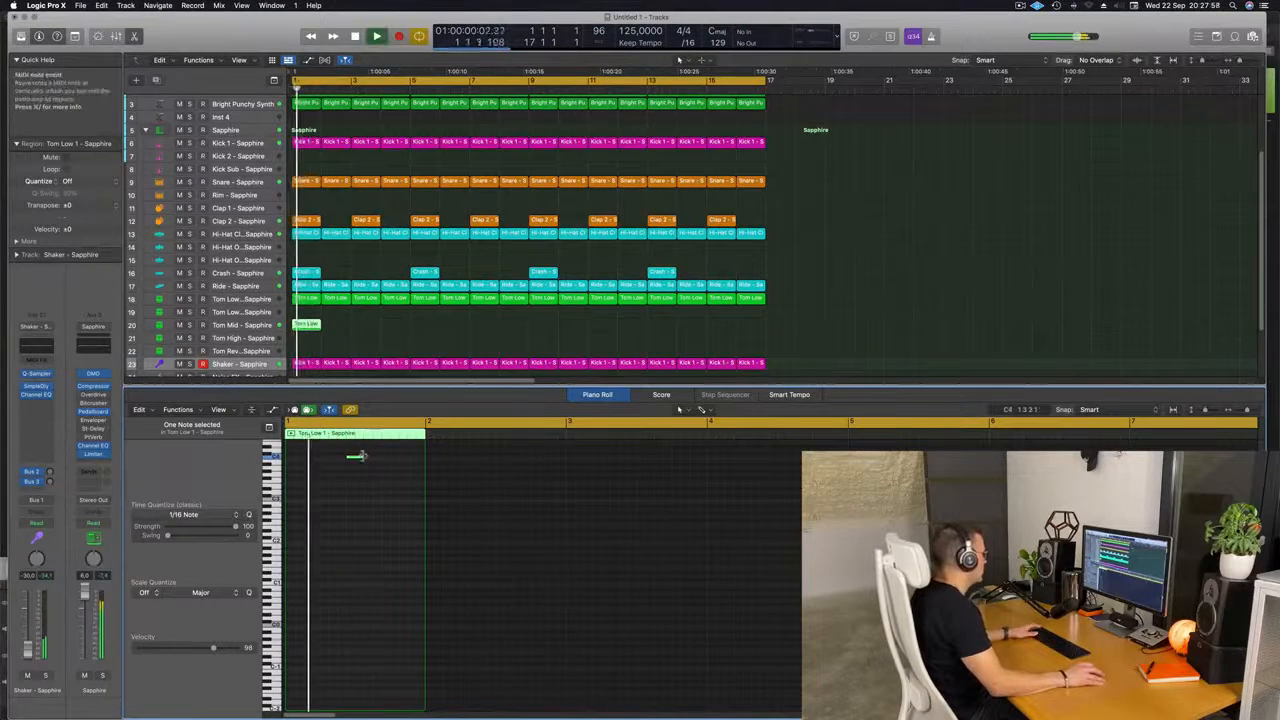
Shorten the C4 note in the Tom Mid region and lower the Tom Mid track's volume while listening from the start.
{"action": "left_click_drag", "start_coordinate": [363, 456], "coordinate": [351, 457]}
{"action": "key", "text": "Return"}
{"action": "left_click", "coordinate": [240, 325]}
{"action": "key", "text": "space"}
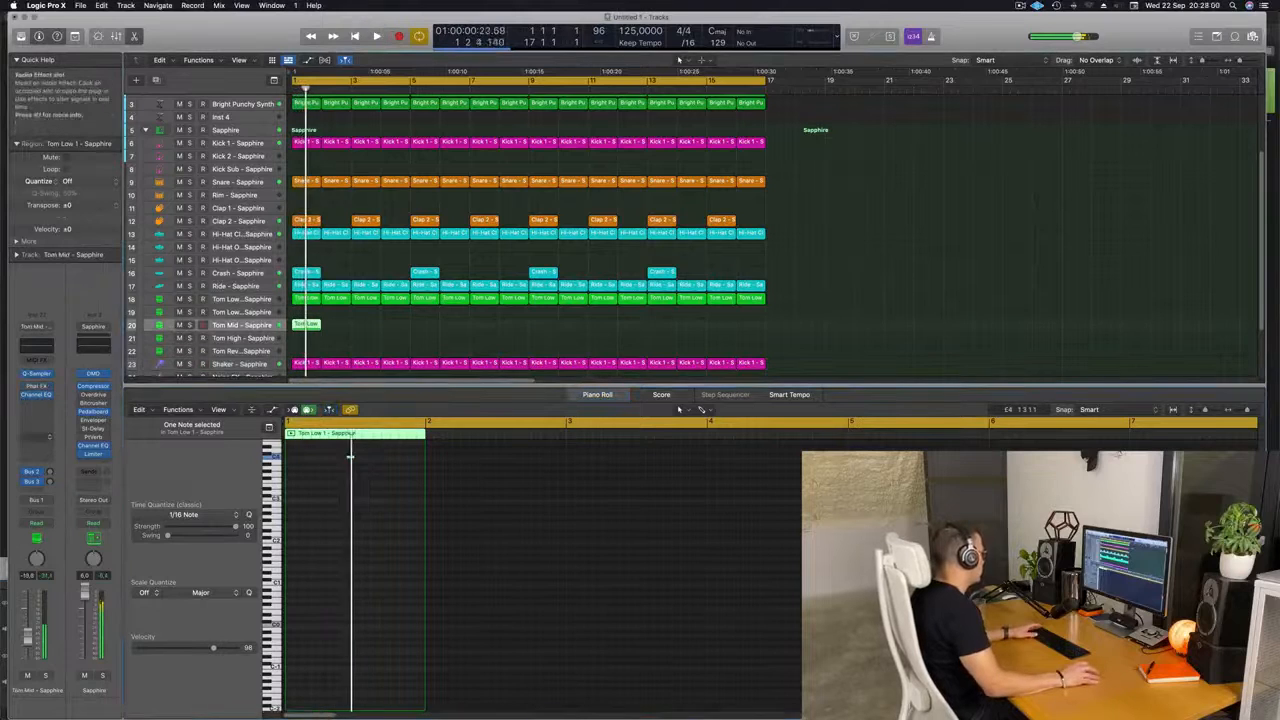
{"action": "key", "text": "space"}
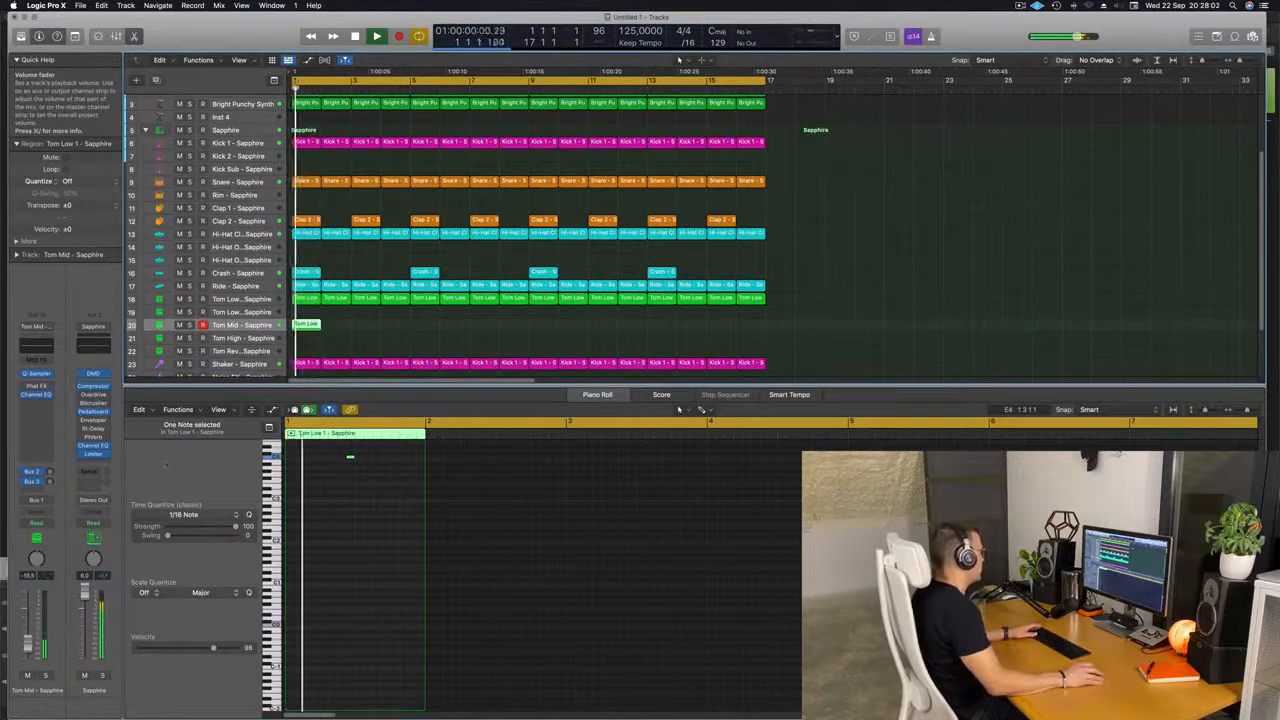
Repeat the one-bar region on the Tom Mid track until it fills all 16 bars.
{"action": "key", "text": "super+r"}
{"action": "key", "text": "super+r"}
{"action": "key", "text": "super+r"}
{"action": "key", "text": "super+r"}
{"action": "key", "text": "super+r"}
{"action": "key", "text": "super+r"}
{"action": "key", "text": "super+r"}
{"action": "key", "text": "super+r"}
{"action": "key", "text": "super+r"}
{"action": "key", "text": "super+r"}
{"action": "key", "text": "super+r"}
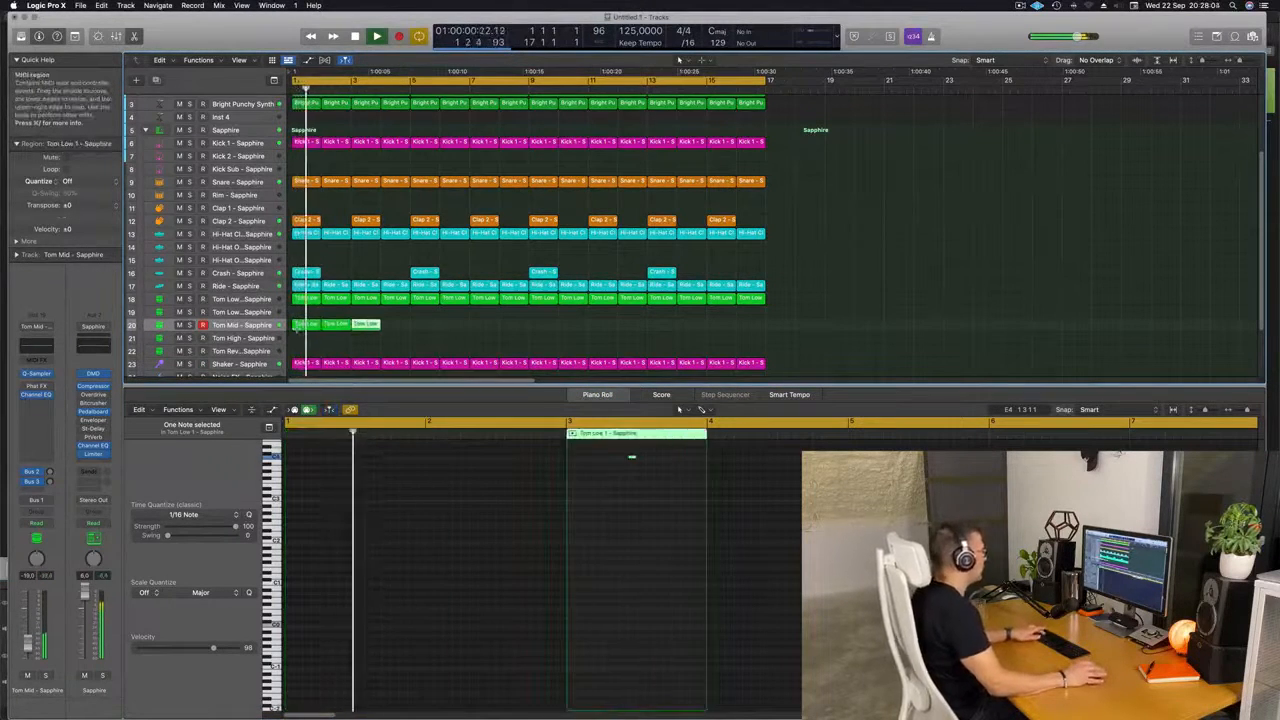
{"action": "key", "text": "super+r"}
{"action": "key", "text": "super+r"}
{"action": "key", "text": "super+r"}
{"action": "key", "text": "super+r"}
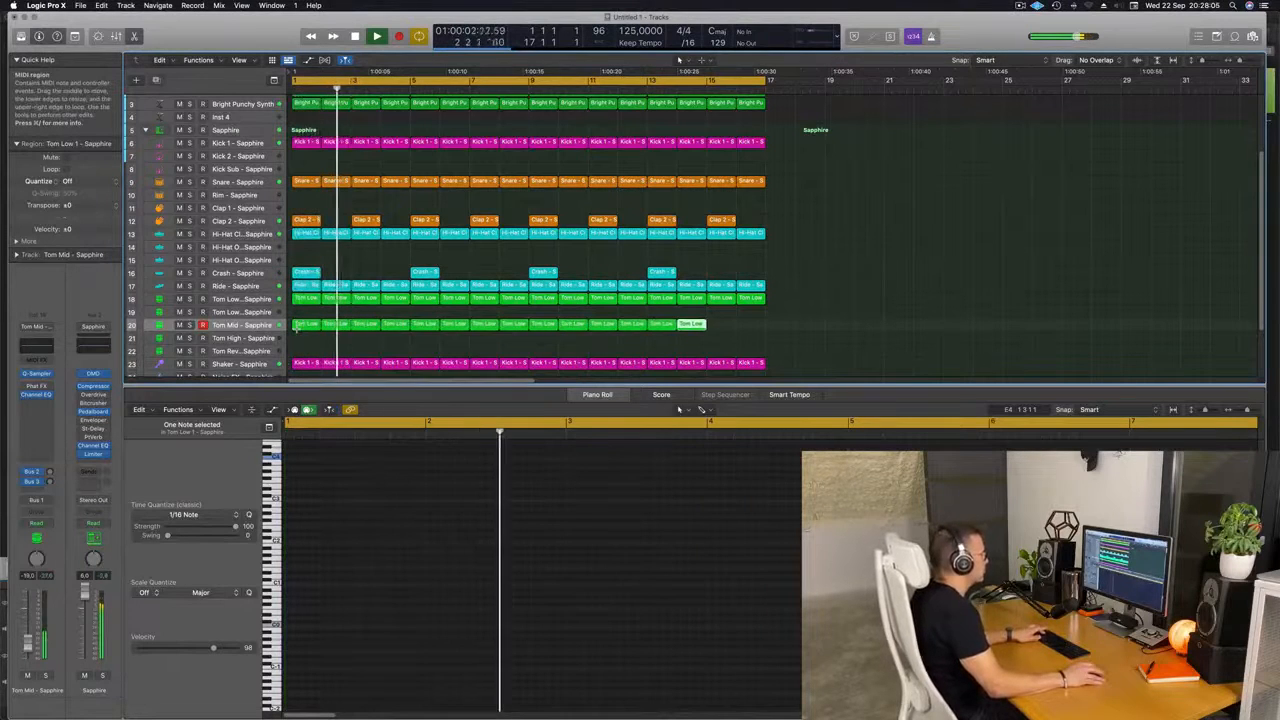
Lower the volume of the Tom Mid track to -24.0 dB and clear the region selection.
{"action": "left_click", "coordinate": [262, 325]}
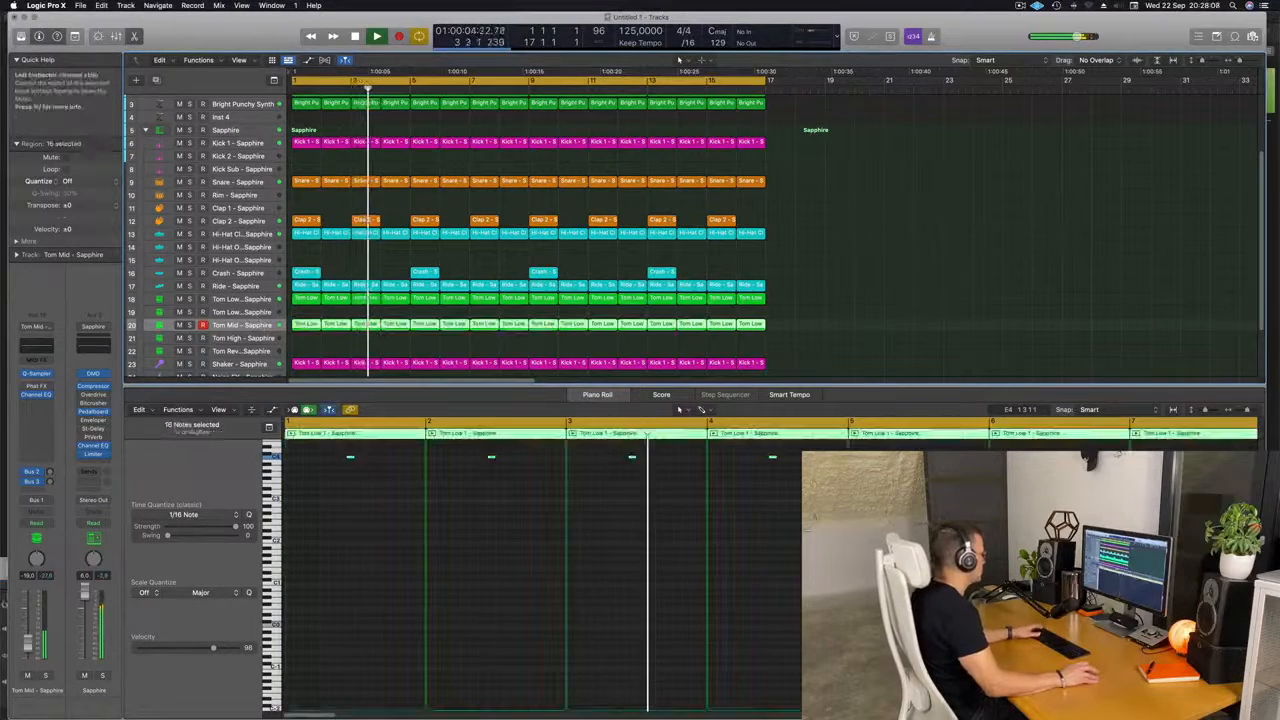
{"action": "left_click_drag", "start_coordinate": [28, 647], "coordinate": [28, 648]}
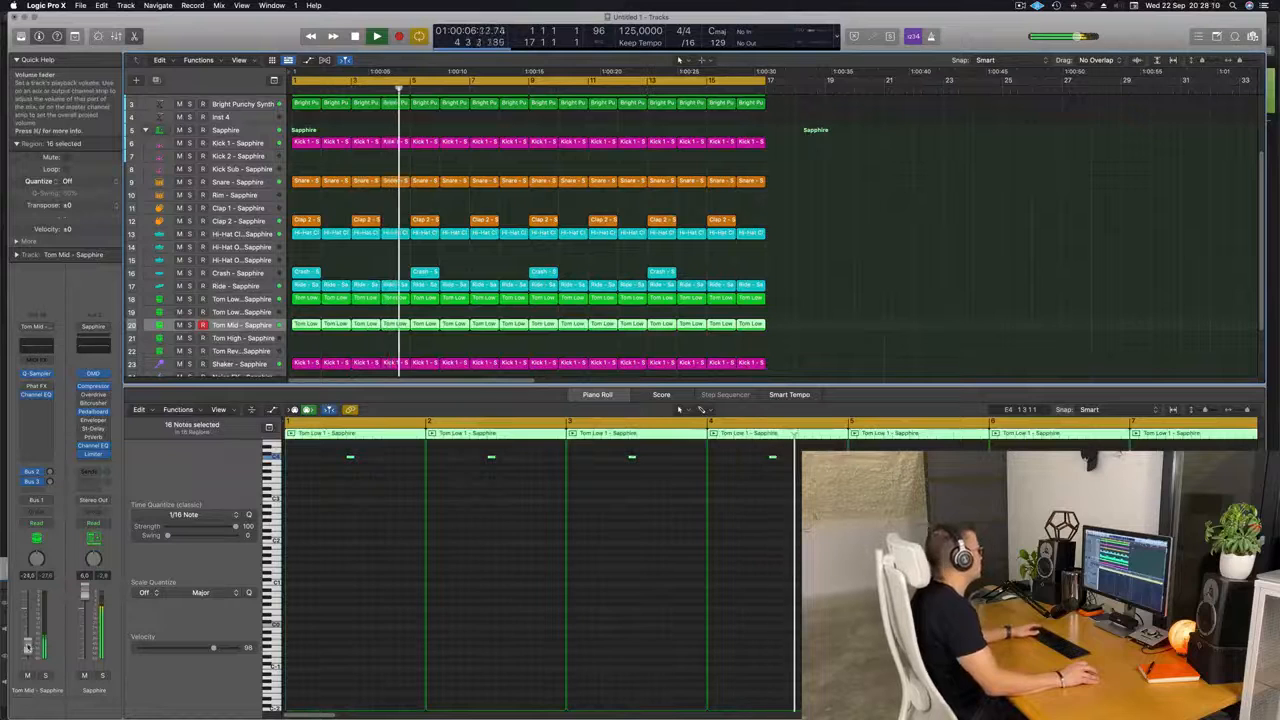
{"action": "left_click", "coordinate": [911, 221]}
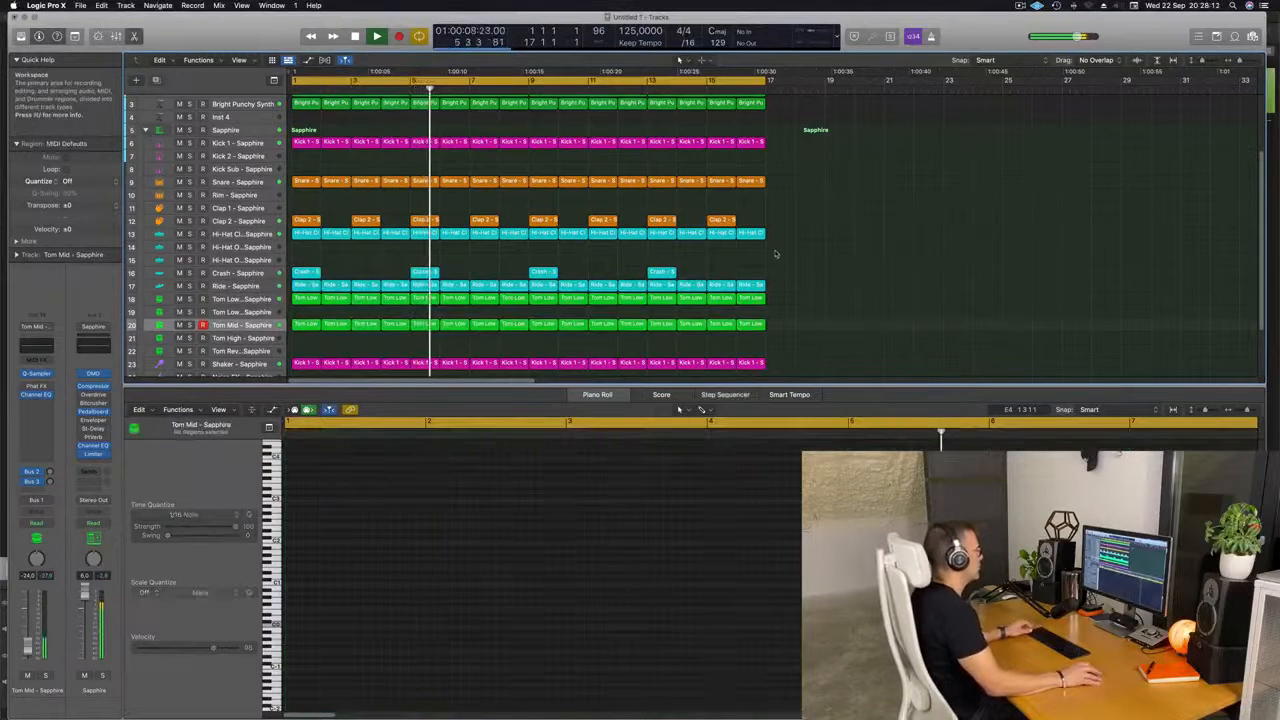
Hide the Piano Roll editor so that the arrangement shows every track.
{"action": "scroll", "coordinate": [620, 250], "scroll_direction": "down", "scroll_amount": 2}
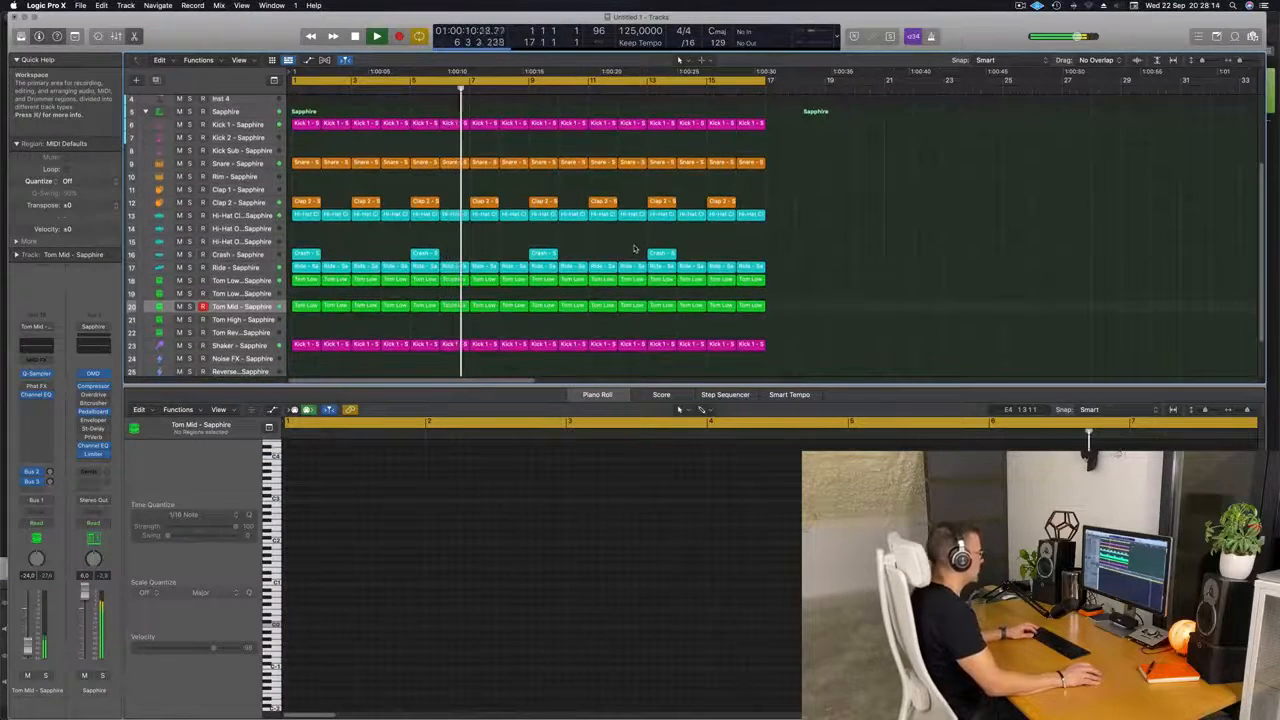
{"action": "key", "text": "x"}
{"action": "key", "text": "x"}
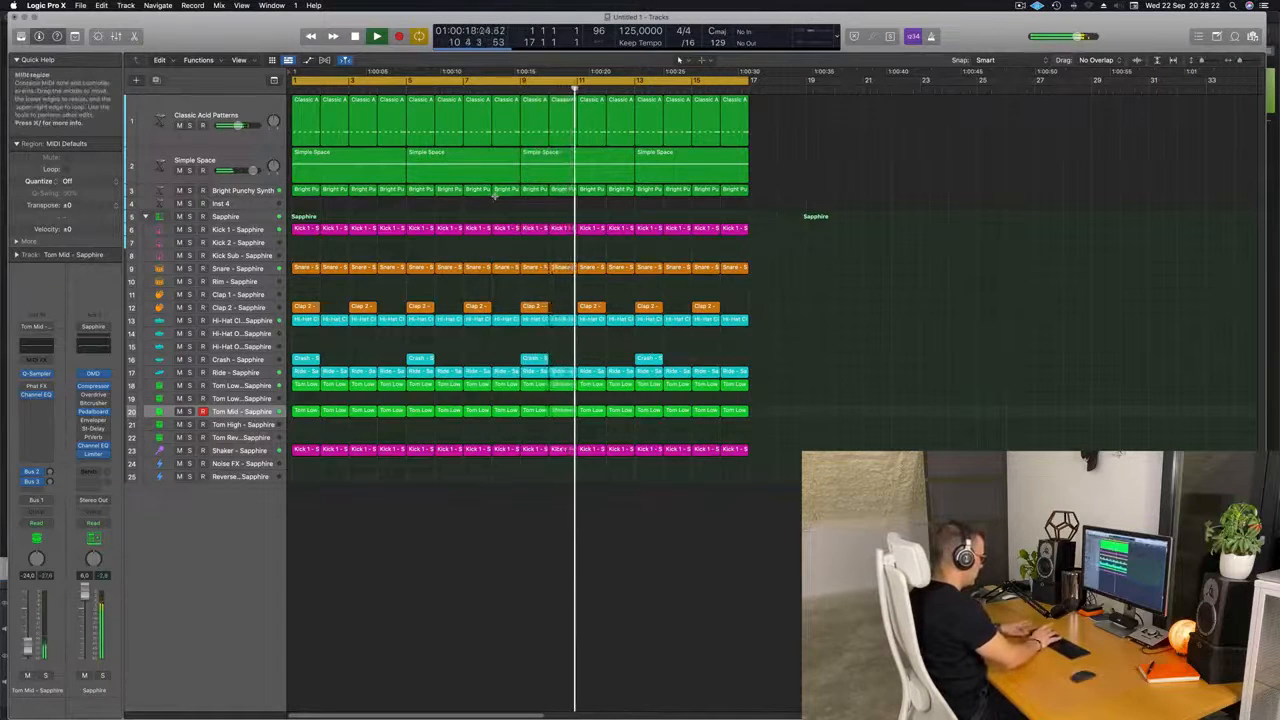
Repeat all regions of the 16-bar arrangement once from bar 17 and extend the cycle range to bar 33.
{"action": "key", "text": "super+a"}
{"action": "key", "text": "super+r"}
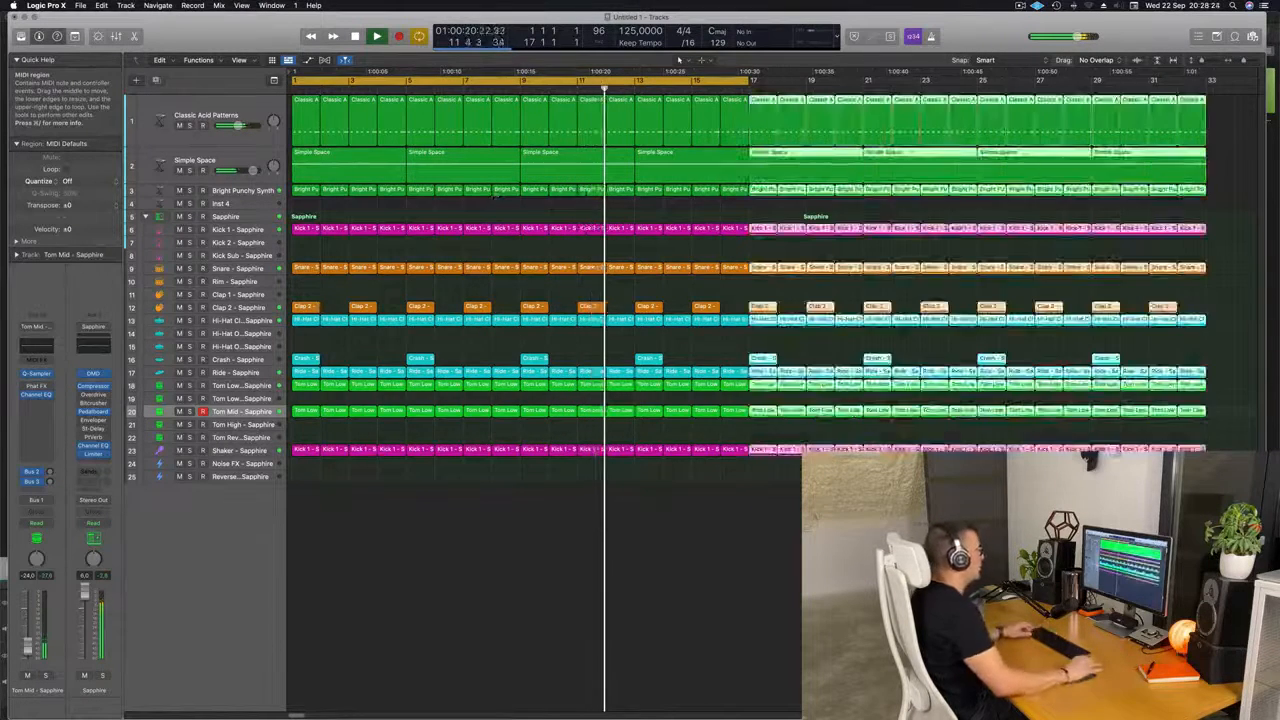
{"action": "scroll", "coordinate": [497, 199], "scroll_direction": "down", "scroll_amount": 5}
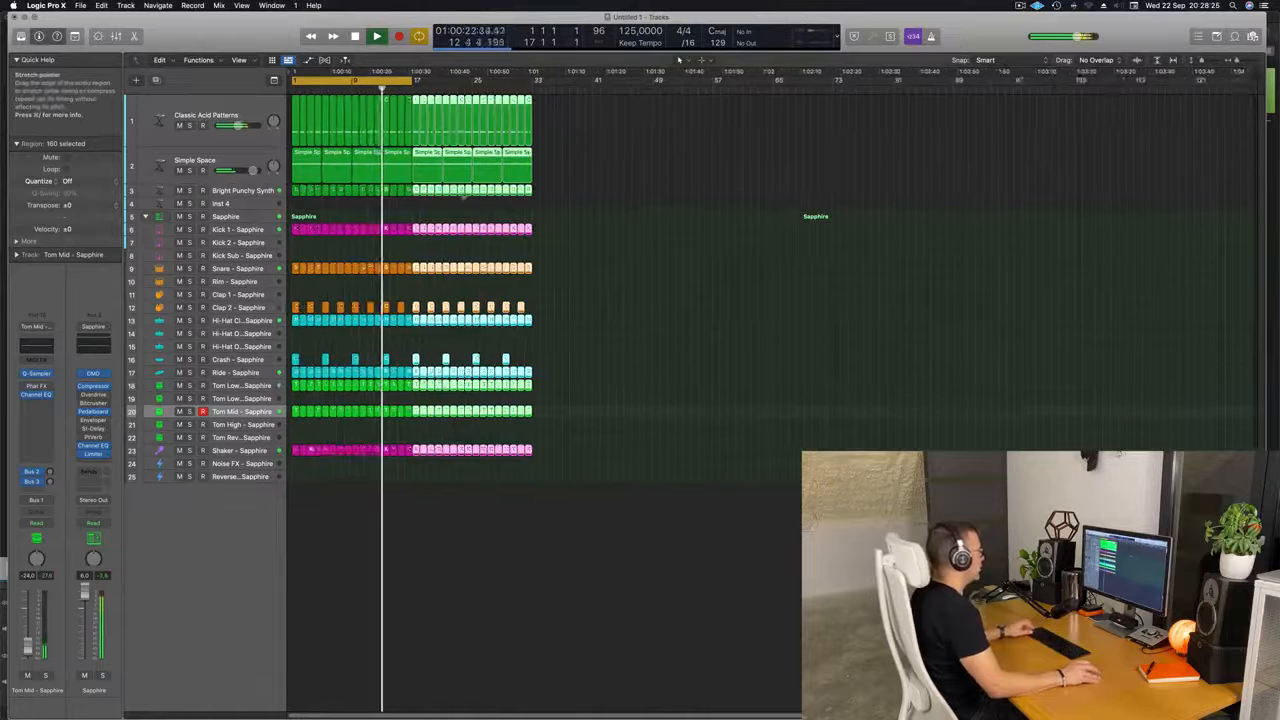
{"action": "scroll", "coordinate": [527, 207], "scroll_direction": "up", "scroll_amount": 2}
{"action": "scroll", "coordinate": [674, 223], "scroll_direction": "up", "scroll_amount": 3}
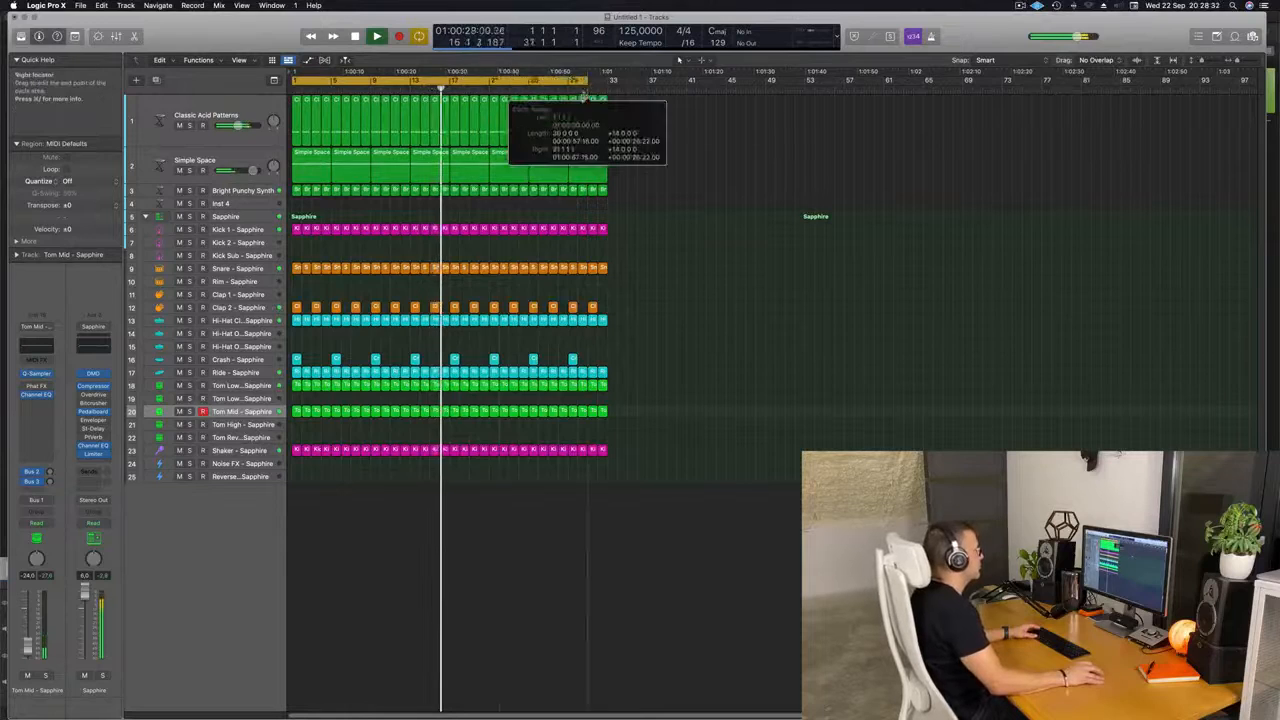
Repeat all regions of the 32-bar arrangement once, filling bars 33 to 64.
{"action": "key", "text": "super+a"}
{"action": "key", "text": "super+r"}
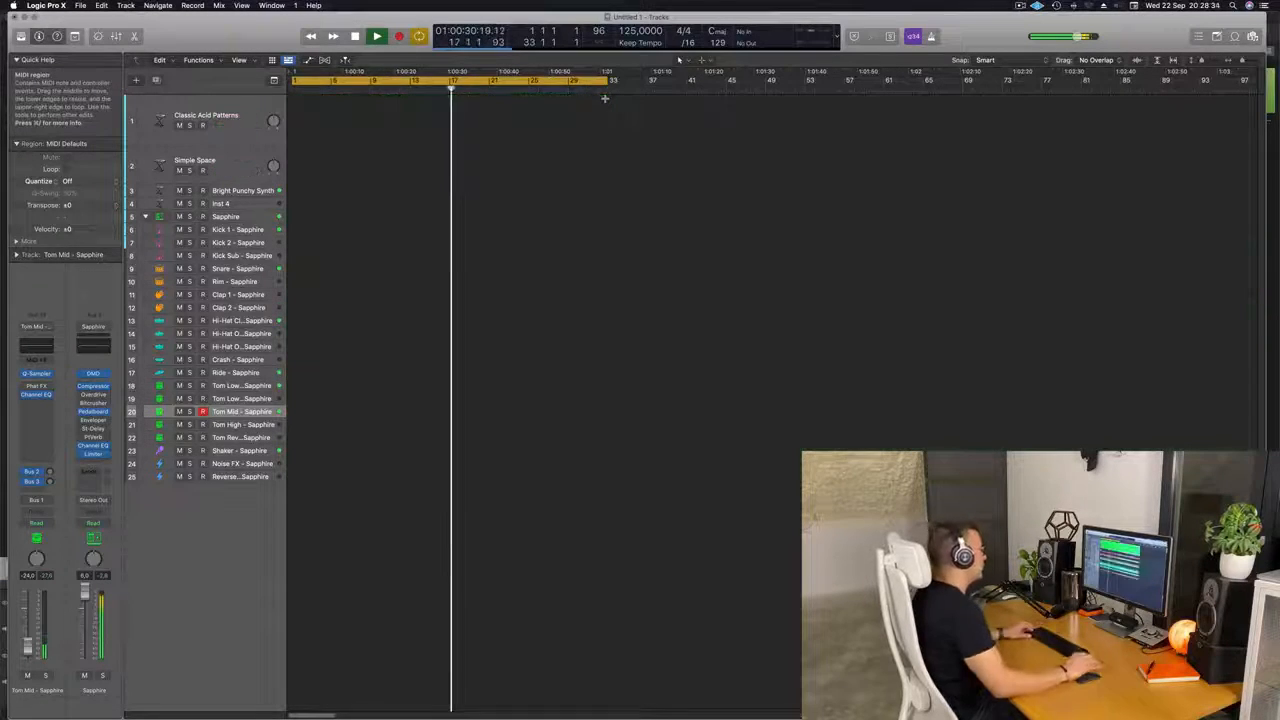
{"action": "scroll", "coordinate": [630, 76], "scroll_direction": "down", "scroll_amount": 3}
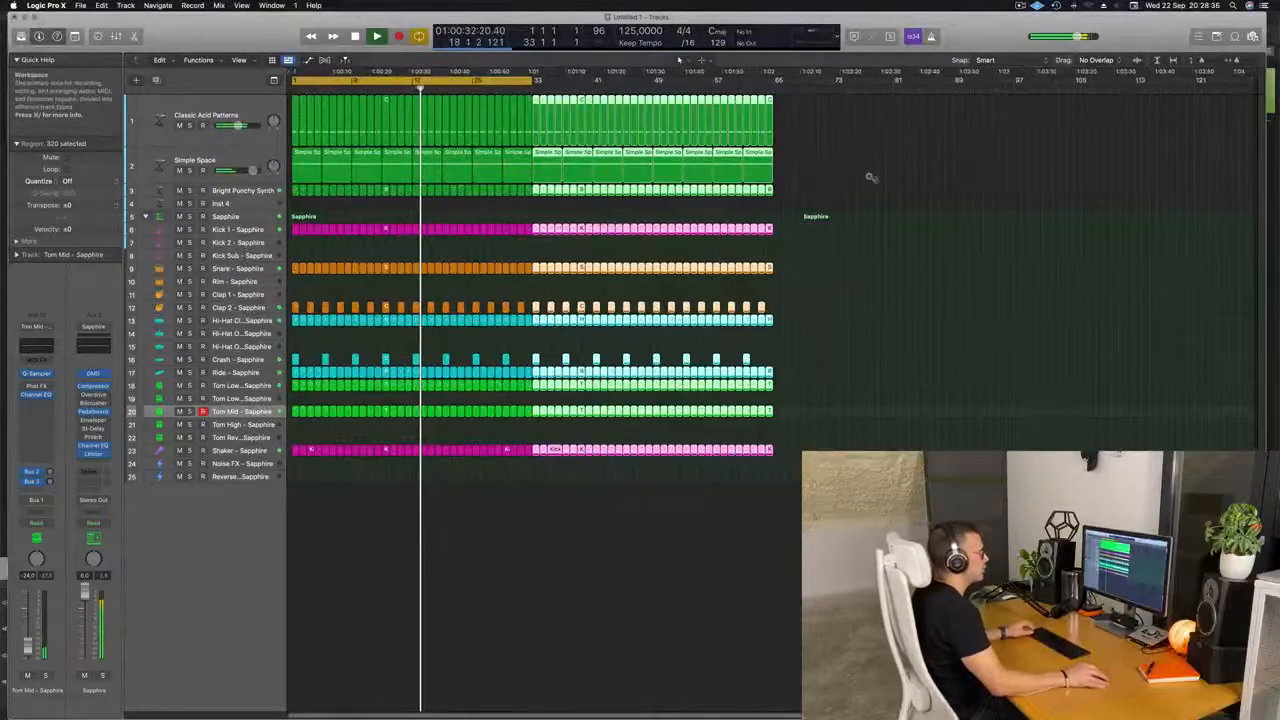
Shorten the project end to just after bar 65 and extend the cycle range to bar 65.
{"action": "left_click", "coordinate": [1247, 75]}
{"action": "left_click_drag", "start_coordinate": [1210, 79], "coordinate": [783, 139]}
{"action": "key", "text": "space"}
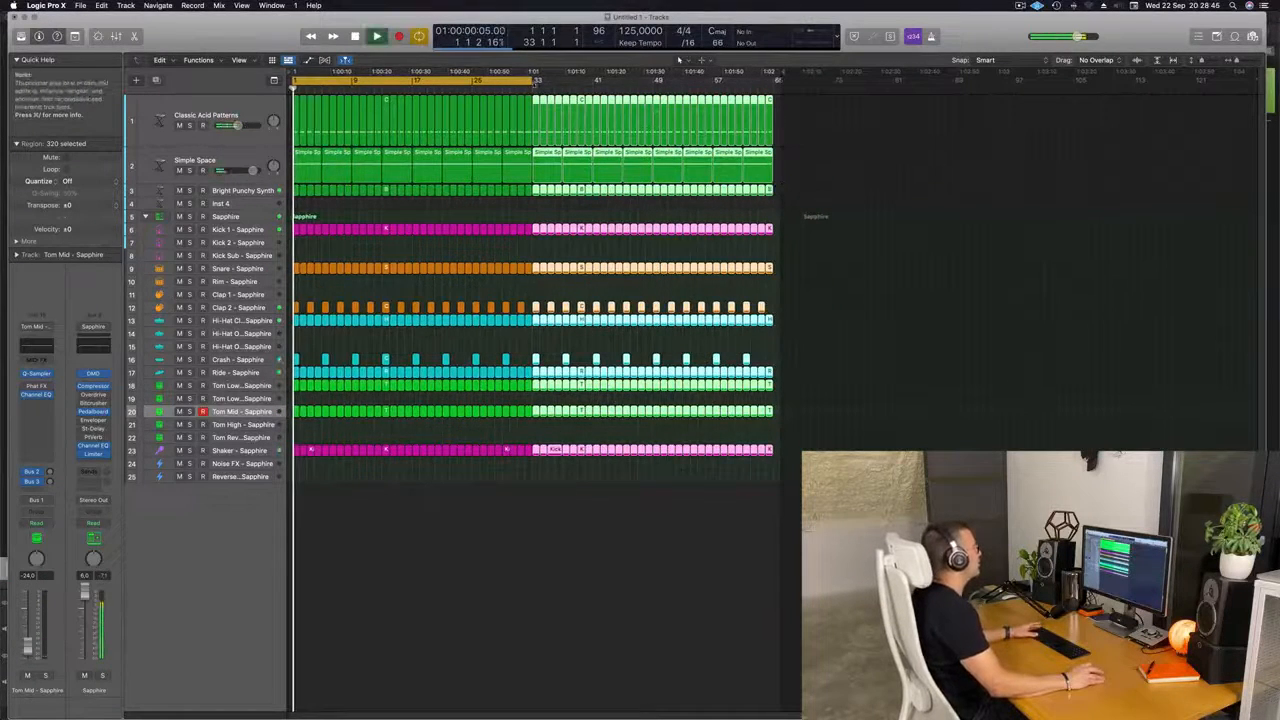
{"action": "left_click_drag", "start_coordinate": [533, 80], "coordinate": [775, 84]}
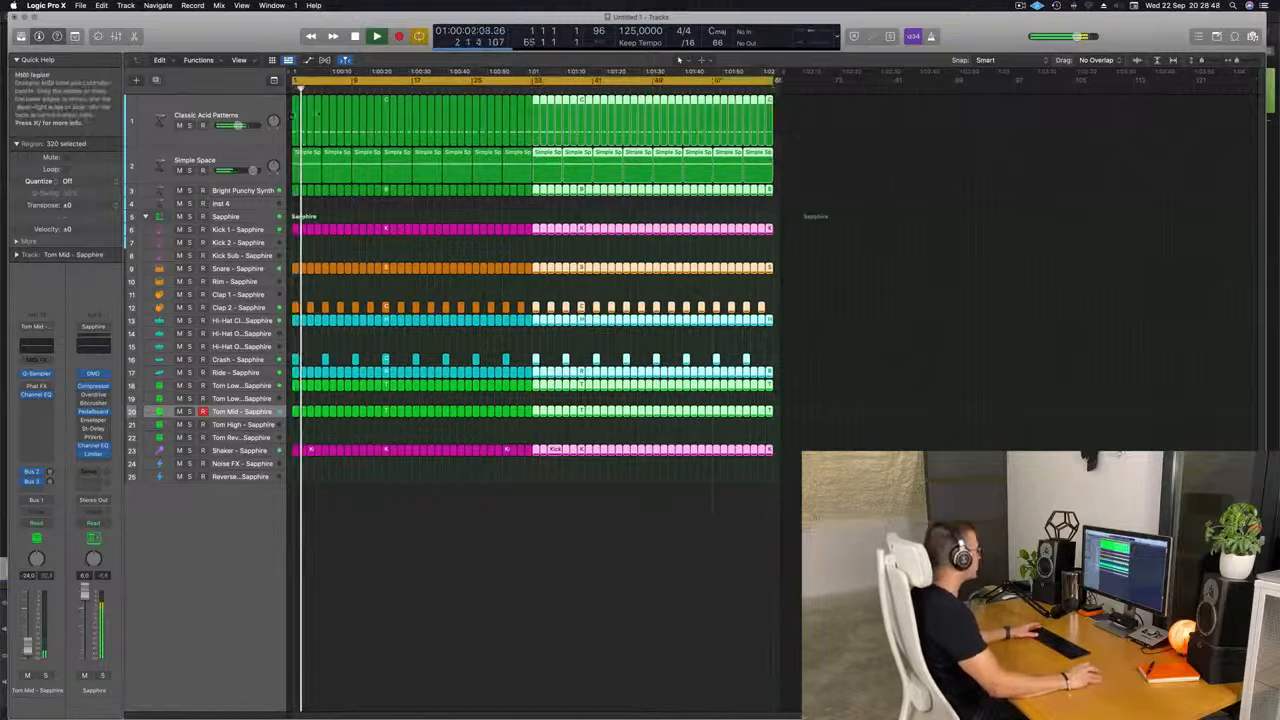
Duplicate the Classic Acid Patterns track with its settings and copy its first region to bar 1 of the new track.
{"action": "left_click", "coordinate": [243, 113]}
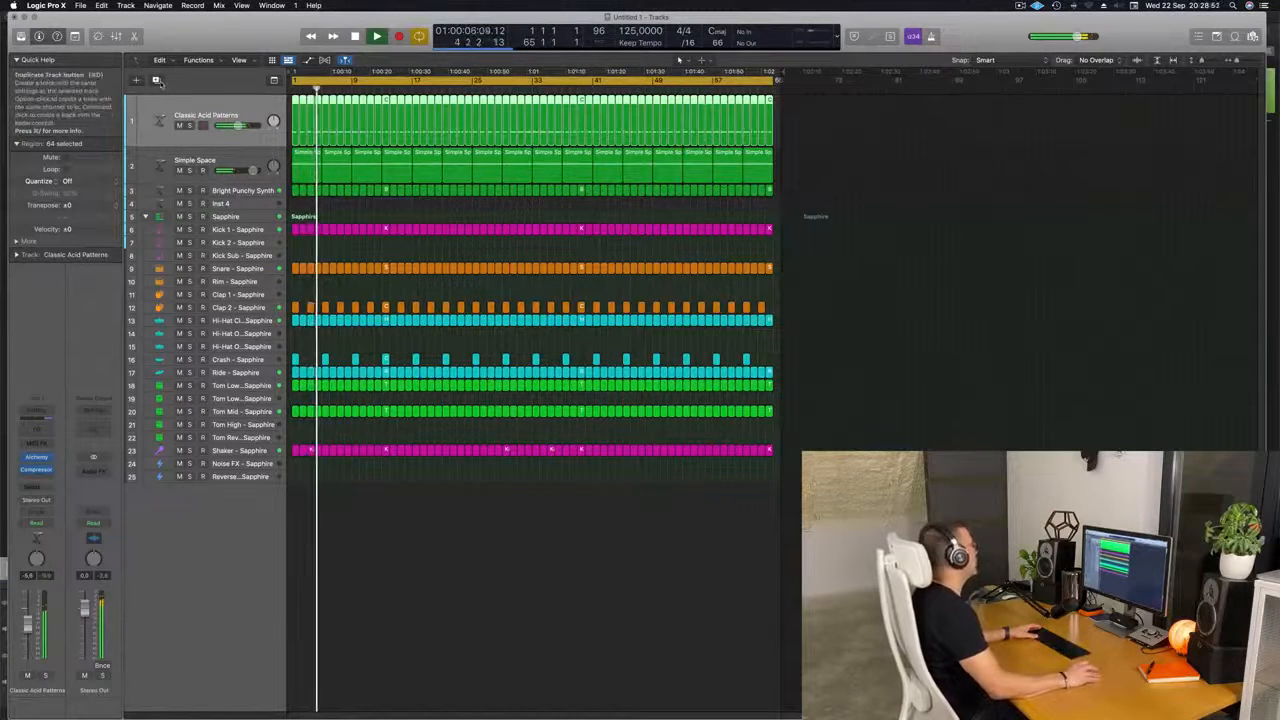
{"action": "key", "text": "super+d"}
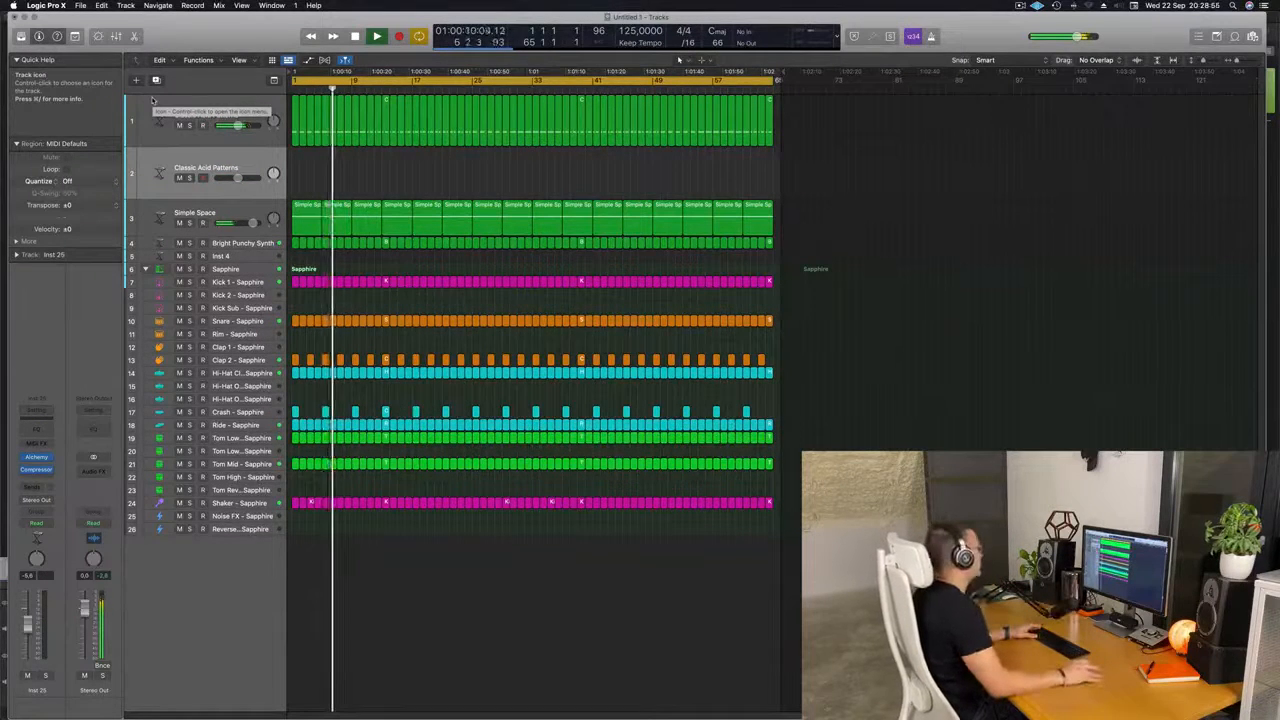
{"action": "left_click", "coordinate": [295, 110]}
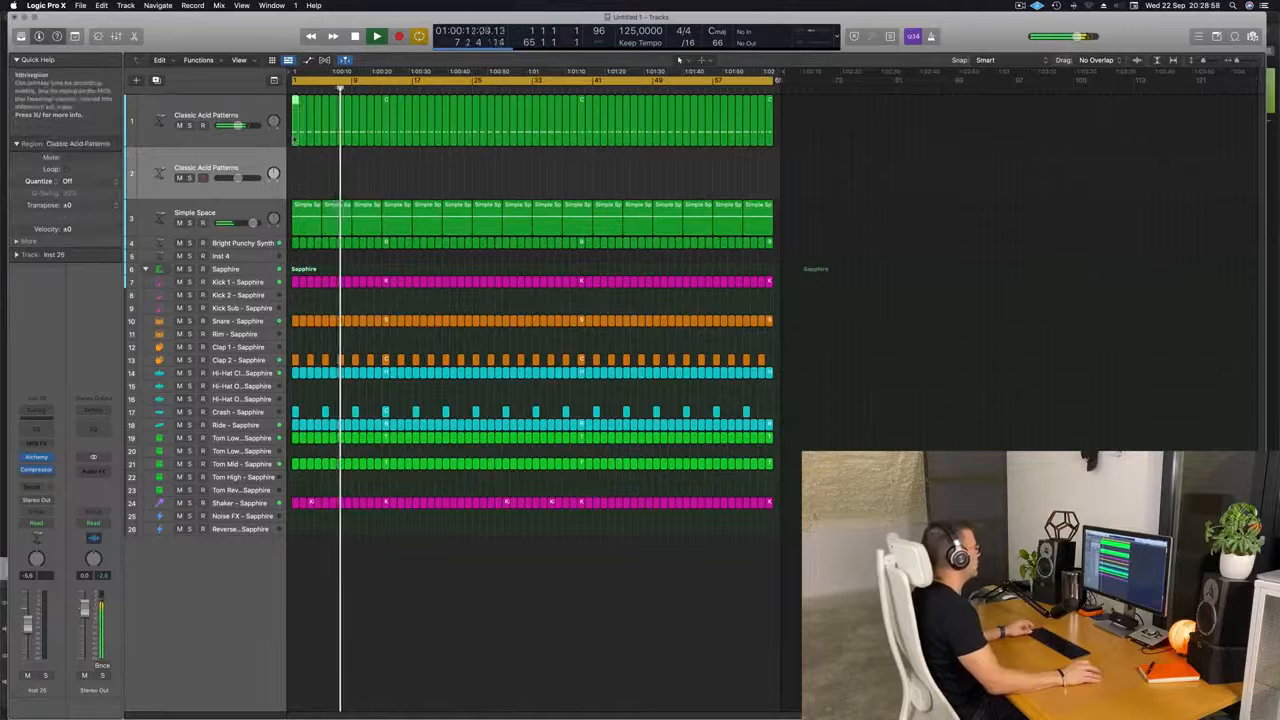
{"action": "left_click_drag", "start_coordinate": [295, 110], "coordinate": [295, 155]}
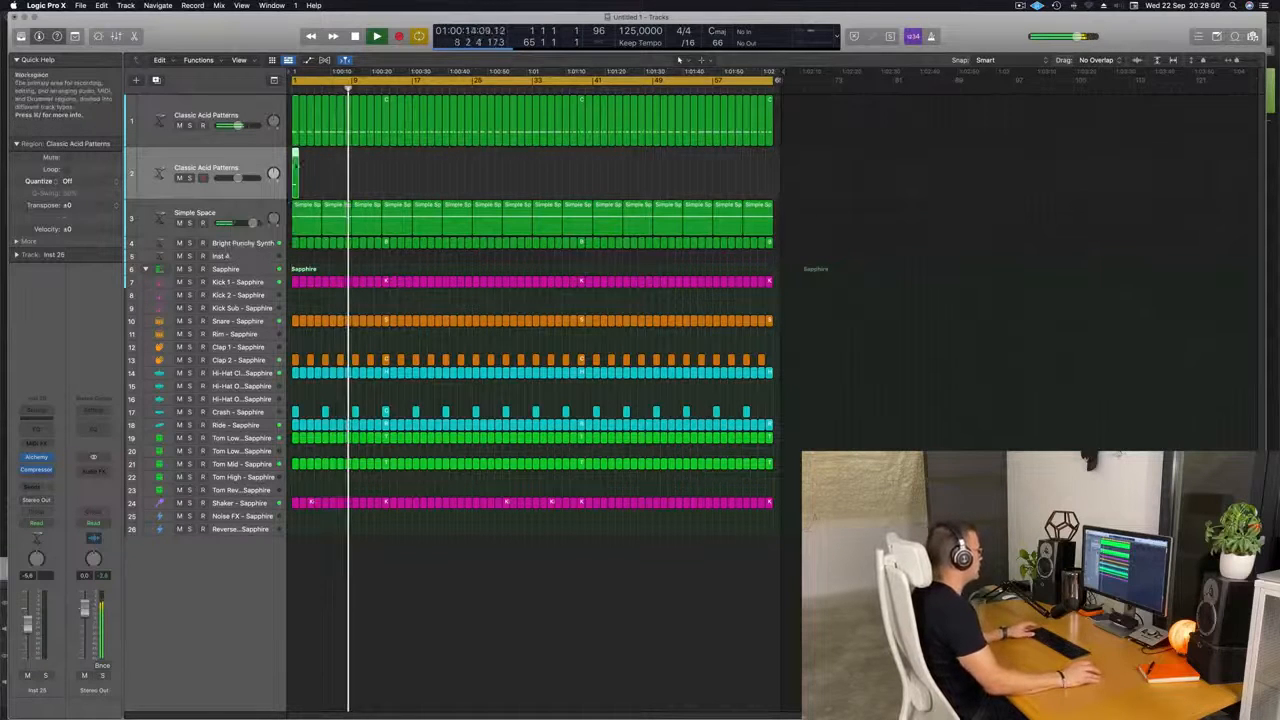
Edit the copied region in the Piano Roll, reducing it to one note on beat 3, an octave higher, and play it back.
{"action": "double_click", "coordinate": [295, 155]}
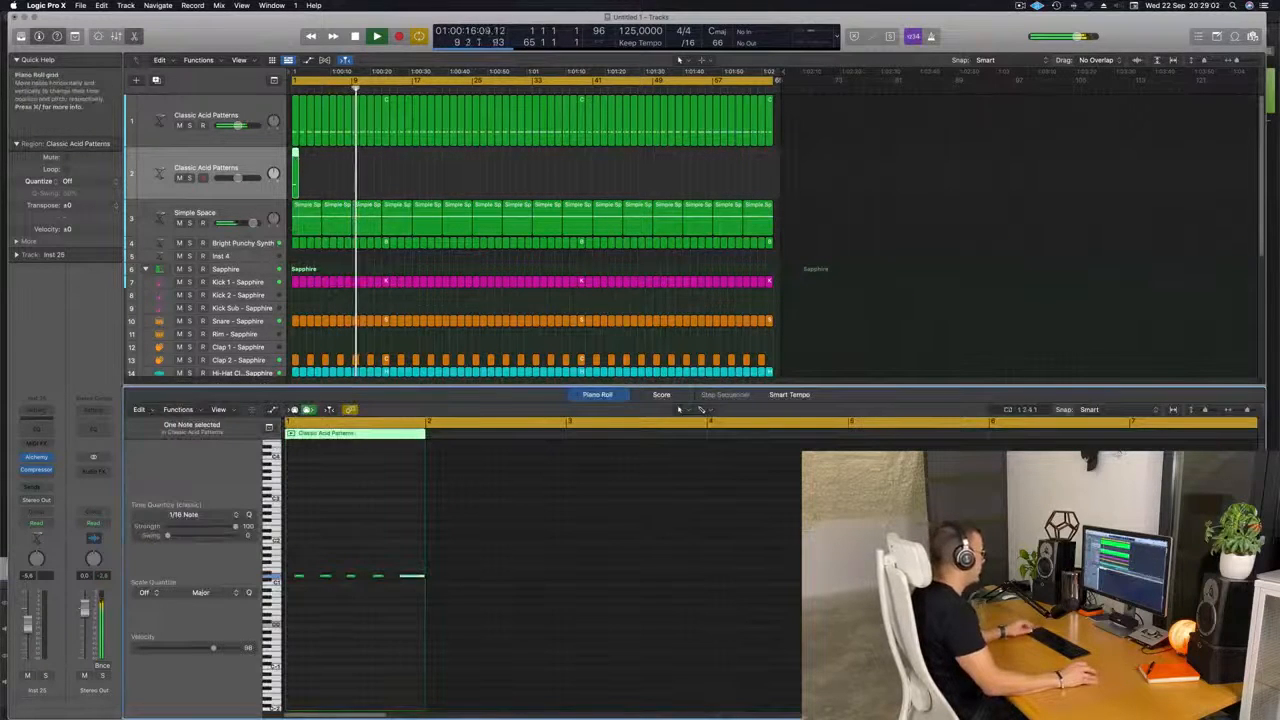
{"action": "scroll", "coordinate": [349, 618], "scroll_direction": "down", "scroll_amount": 1}
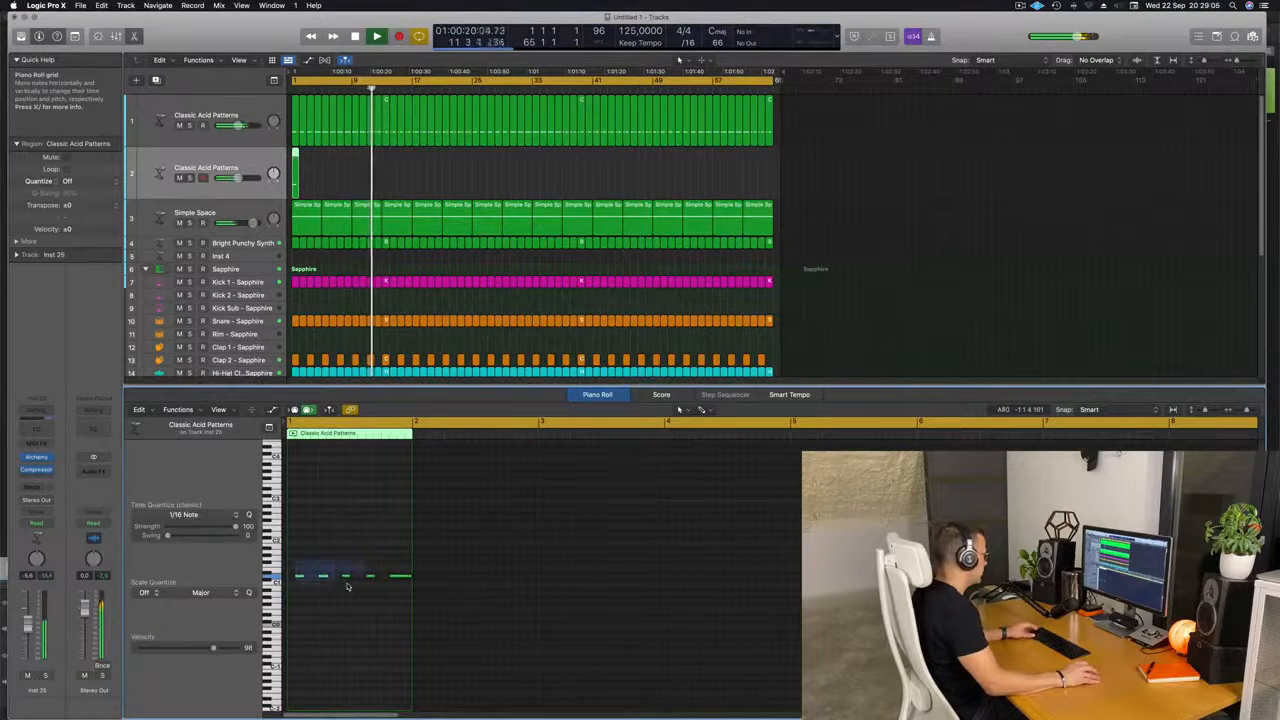
{"action": "left_click_drag", "start_coordinate": [383, 588], "coordinate": [361, 579]}
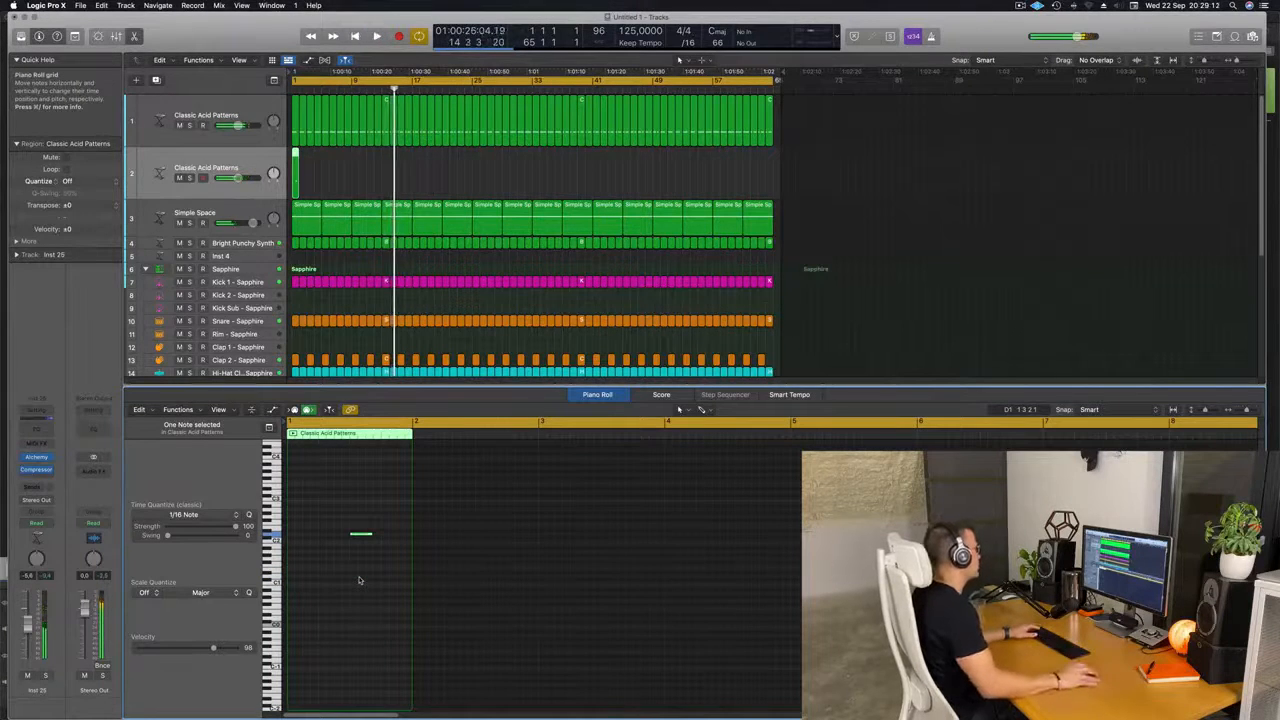
{"action": "key", "text": "space"}
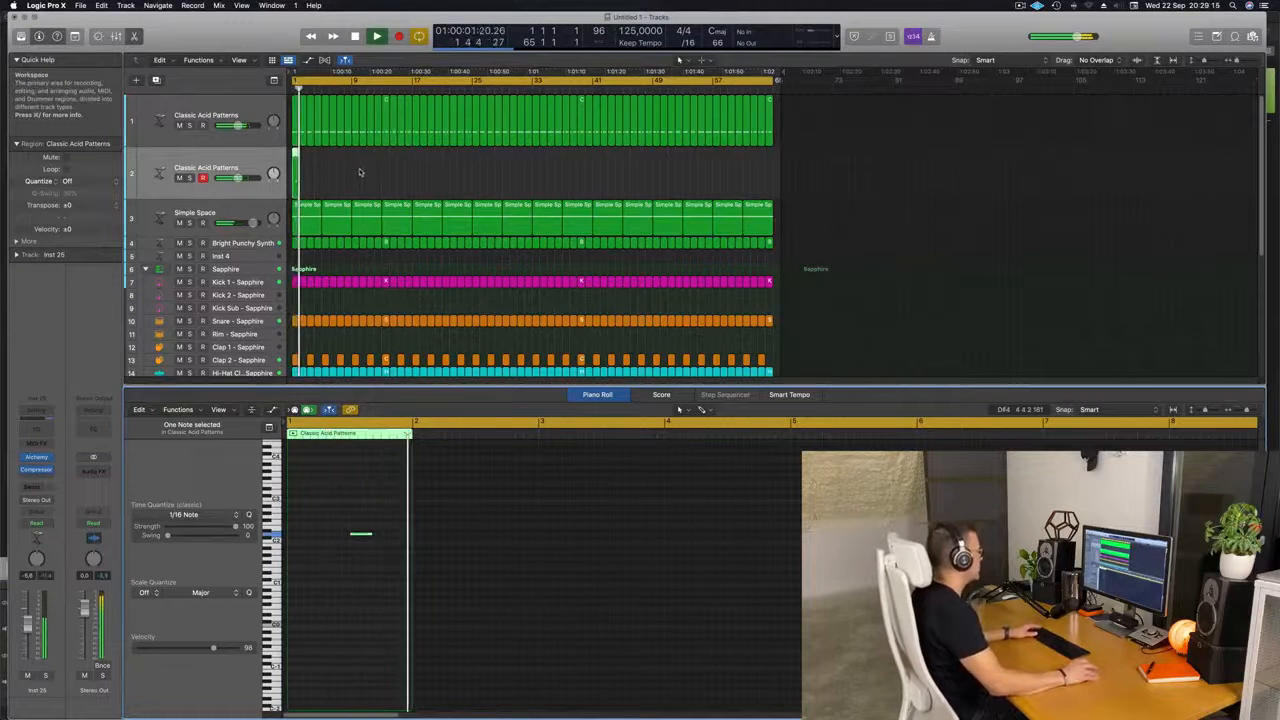
Lengthen the single note slightly and repeat its one-bar region along the duplicated track up to bar 65.
{"action": "left_click", "coordinate": [387, 535]}
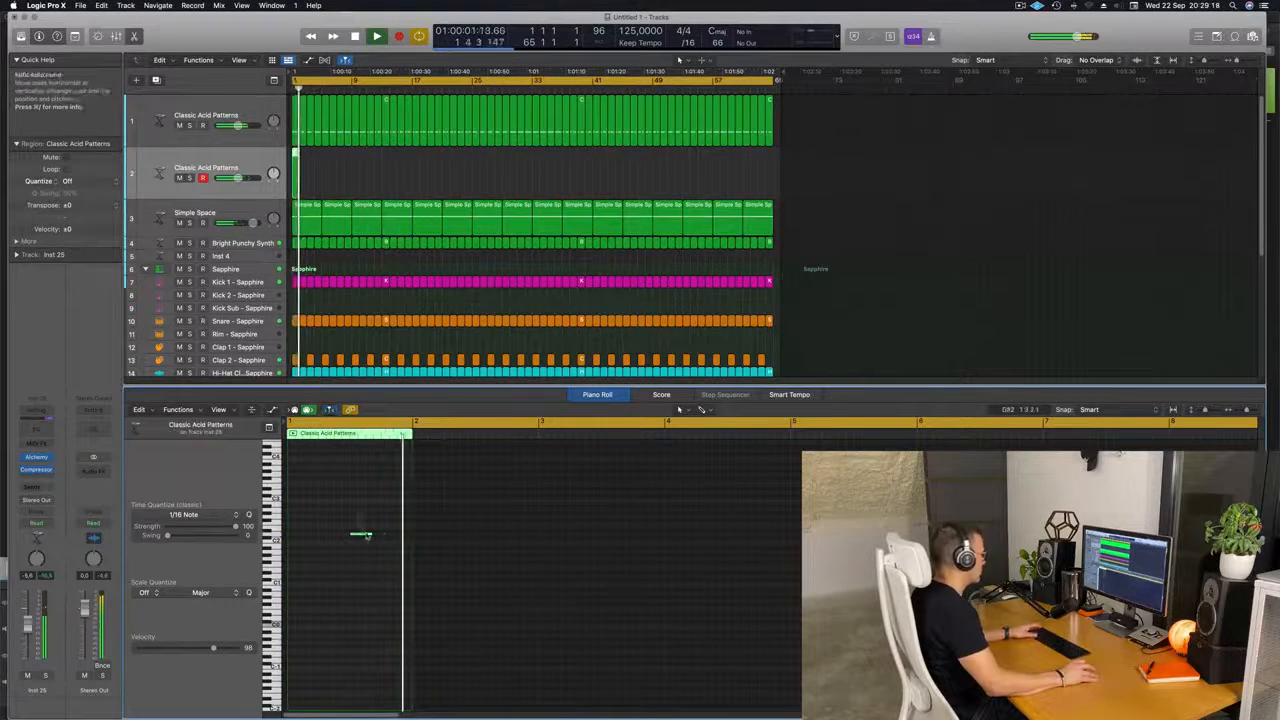
{"action": "left_click", "coordinate": [357, 534]}
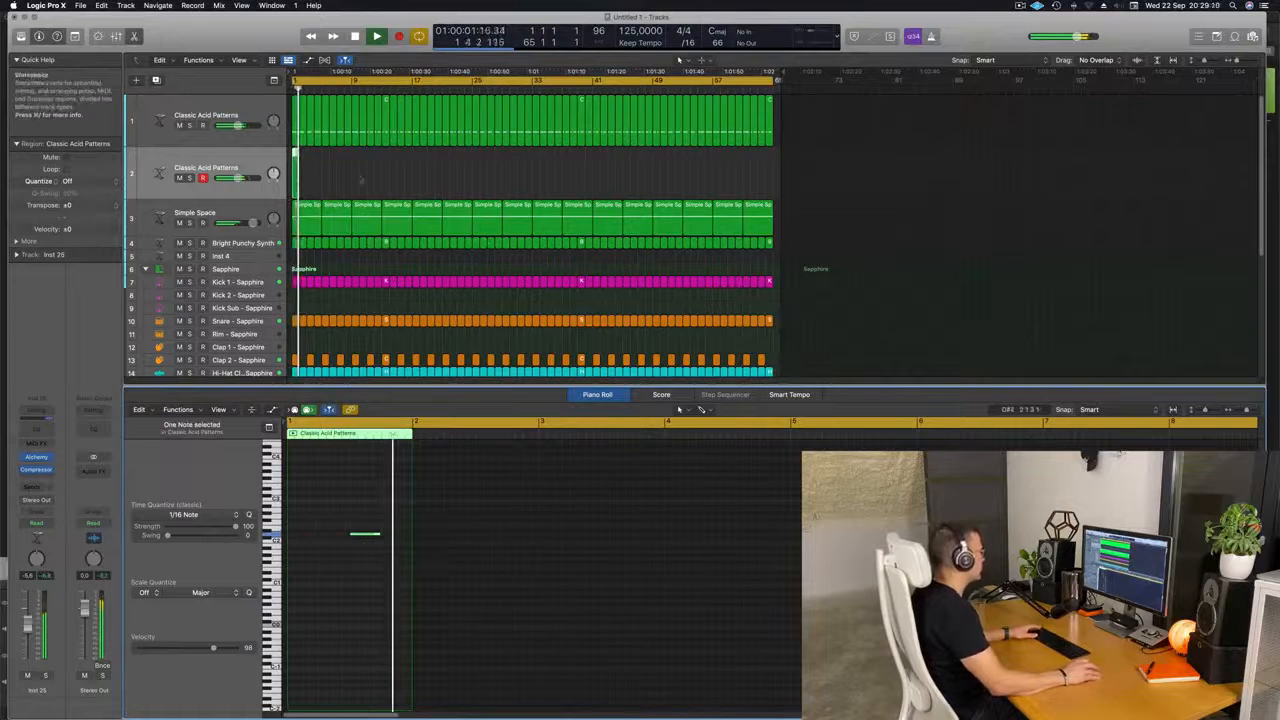
{"action": "left_click", "coordinate": [293, 185]}
{"action": "key", "text": "Return"}
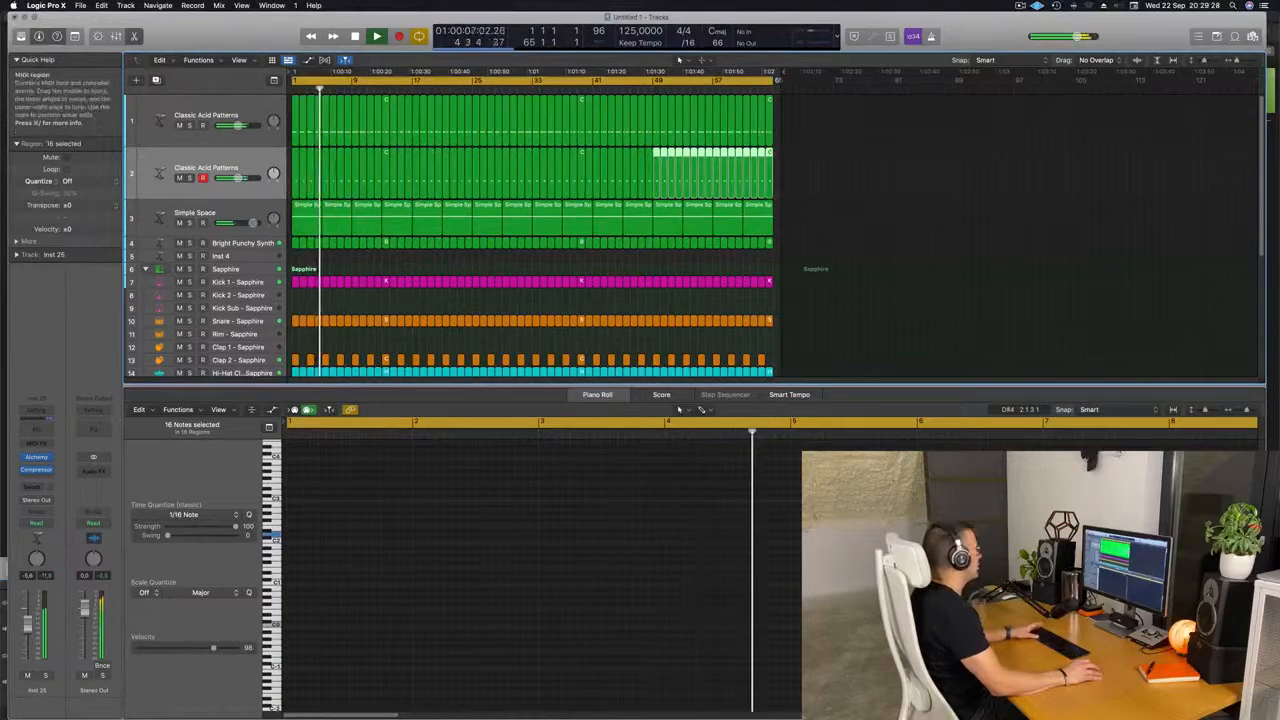
In the duplicated track's Alchemy arpeggiator, switch to pattern 2 and adjust the swing, raising the track volume slightly.
{"action": "left_click", "coordinate": [36, 458]}
{"action": "left_click_drag", "start_coordinate": [570, 140], "coordinate": [617, 104]}
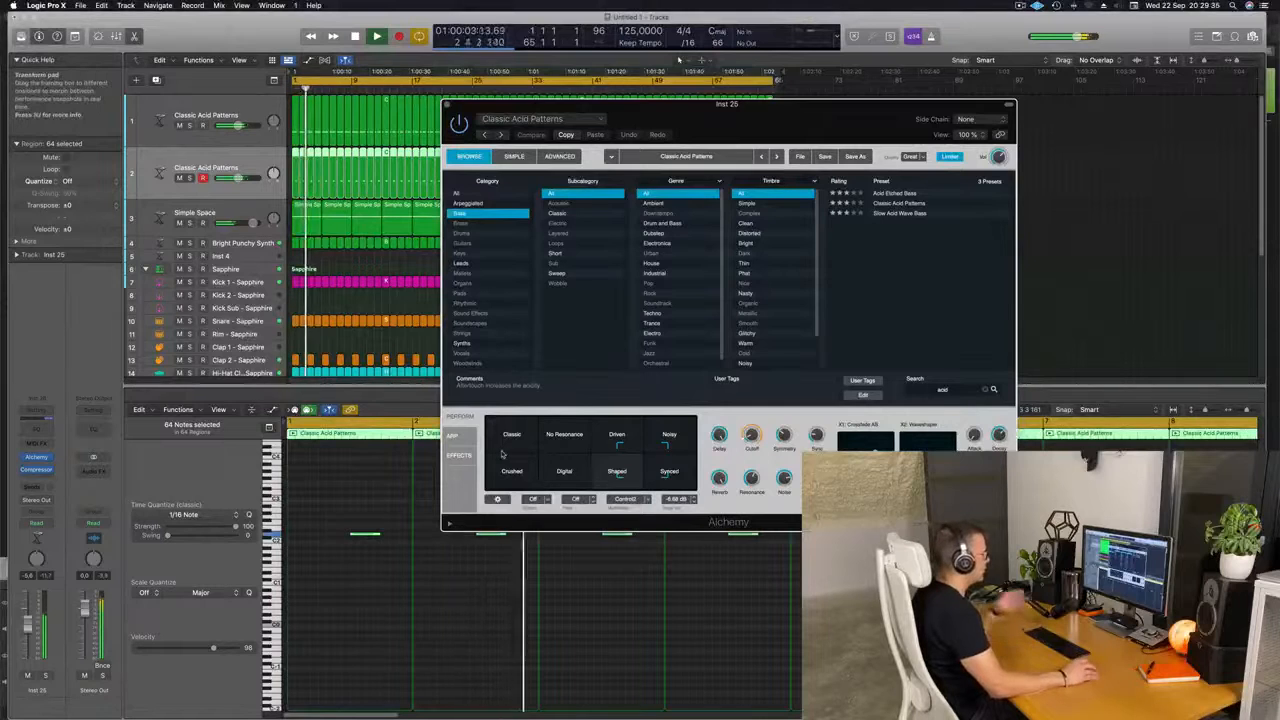
{"action": "left_click", "coordinate": [458, 437]}
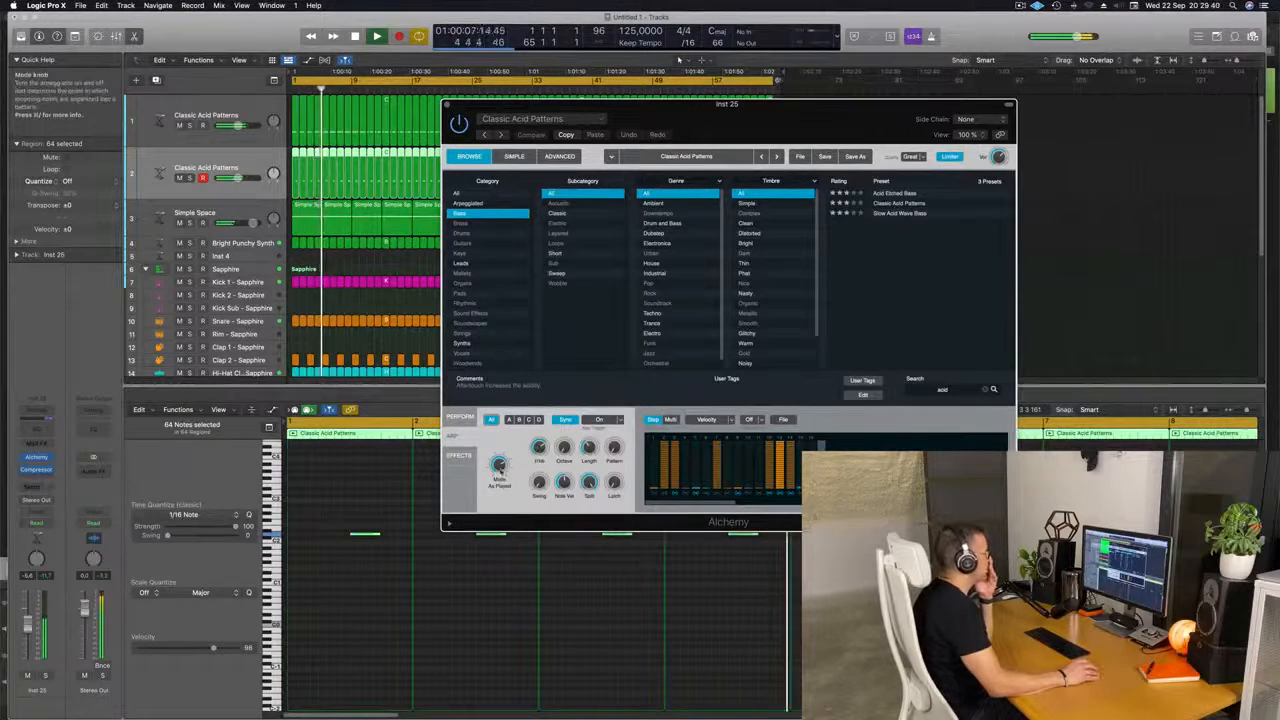
{"action": "left_click_drag", "start_coordinate": [615, 452], "coordinate": [617, 447]}
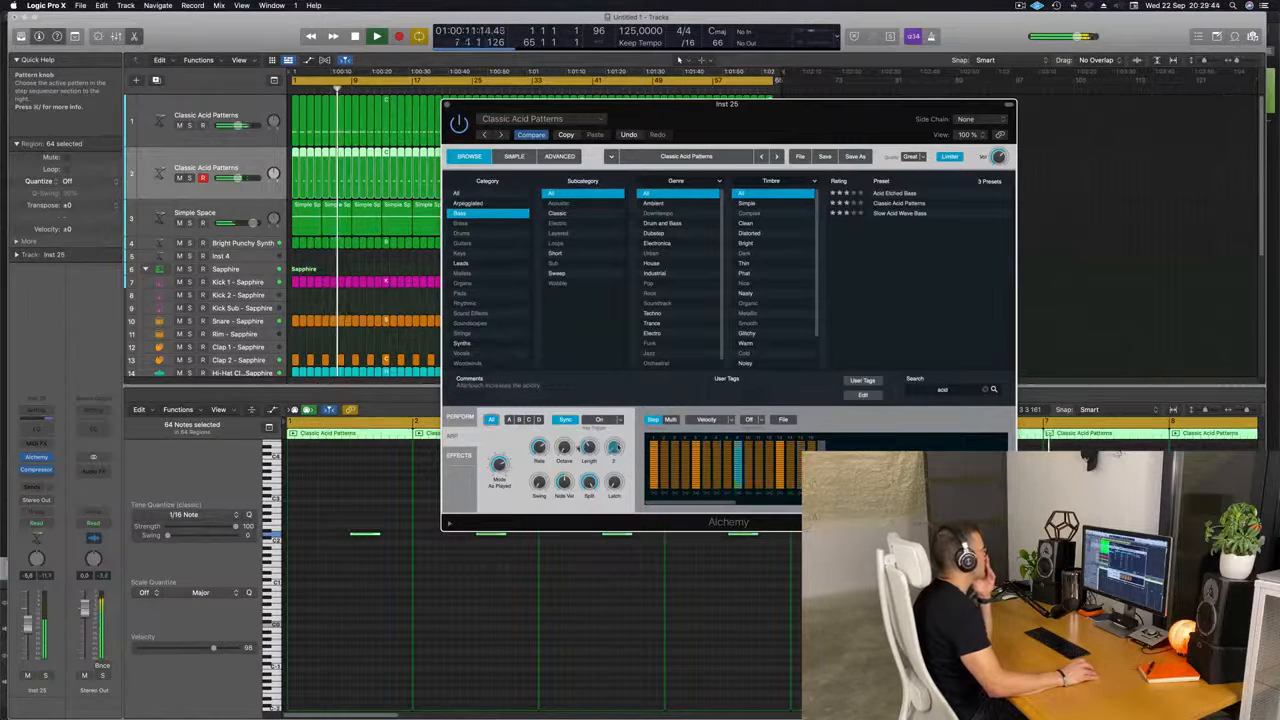
{"action": "left_click_drag", "start_coordinate": [238, 178], "coordinate": [241, 178]}
{"action": "left_click", "coordinate": [617, 448]}
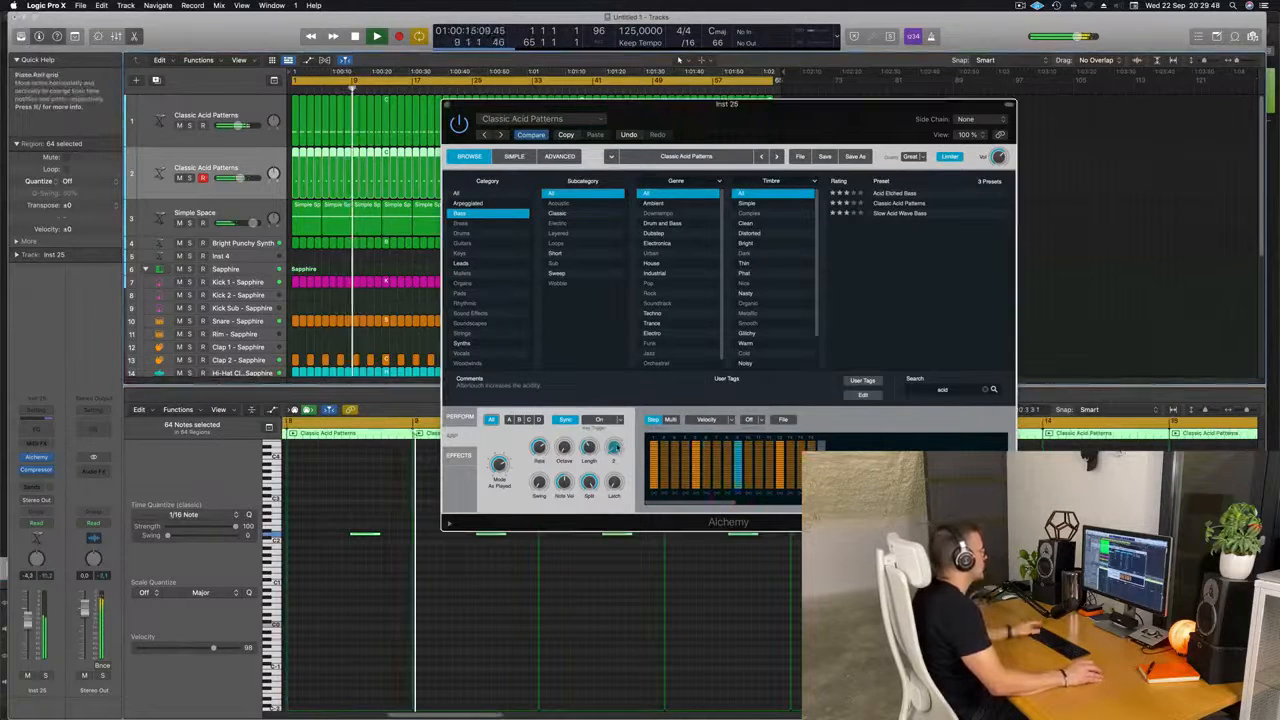
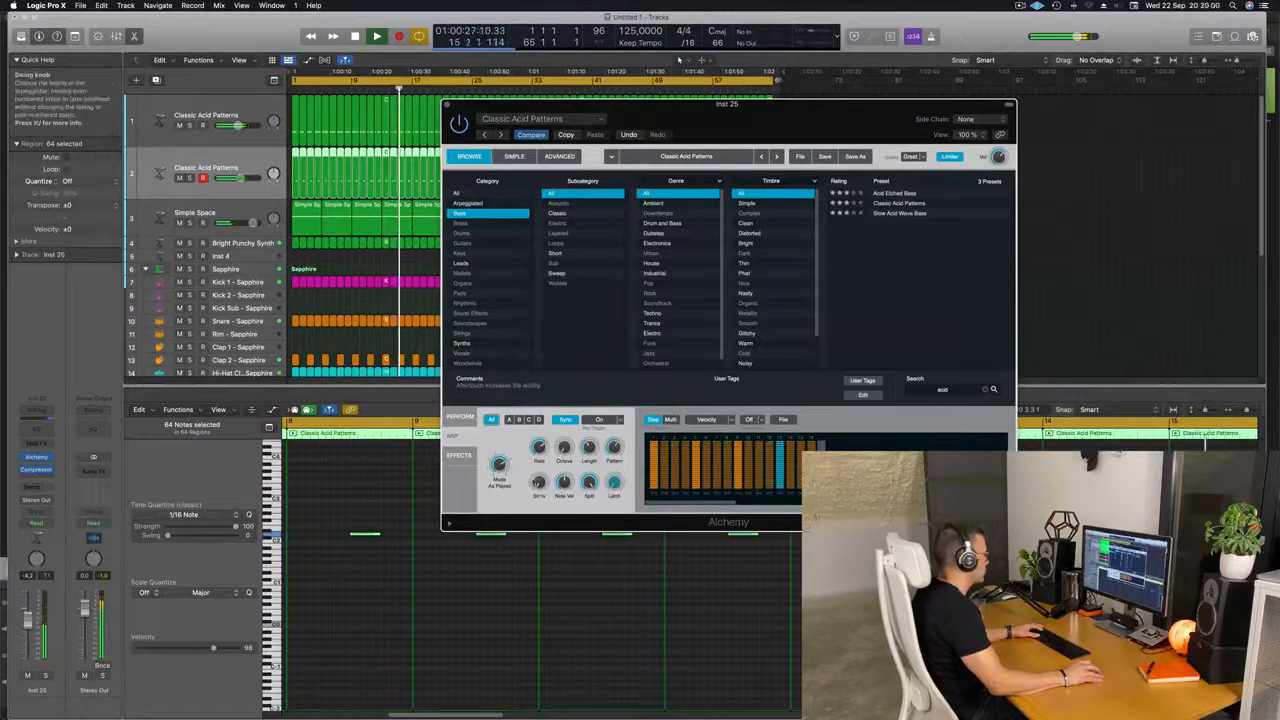
{"action": "left_click_drag", "start_coordinate": [539, 459], "coordinate": [539, 484]}
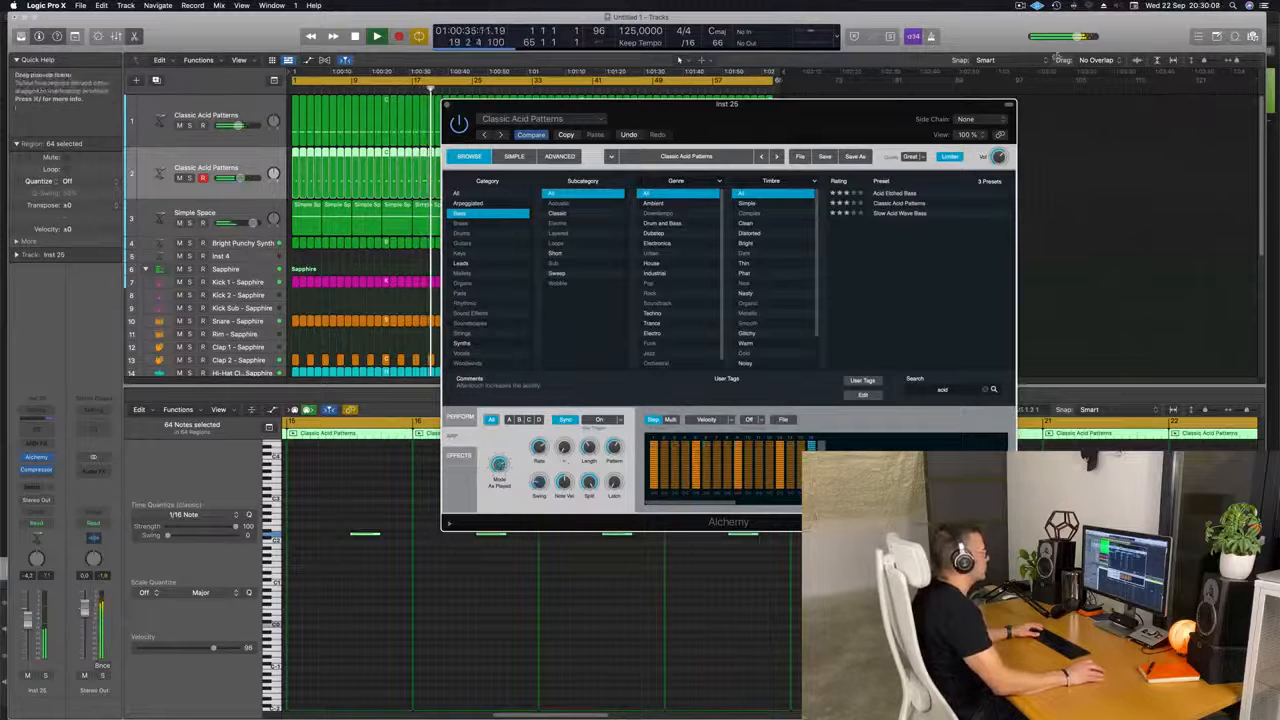
Raise the Cutoff in Alchemy's performance controls and lower the duplicated track's volume.
{"action": "left_click_drag", "start_coordinate": [849, 114], "coordinate": [895, 40]}
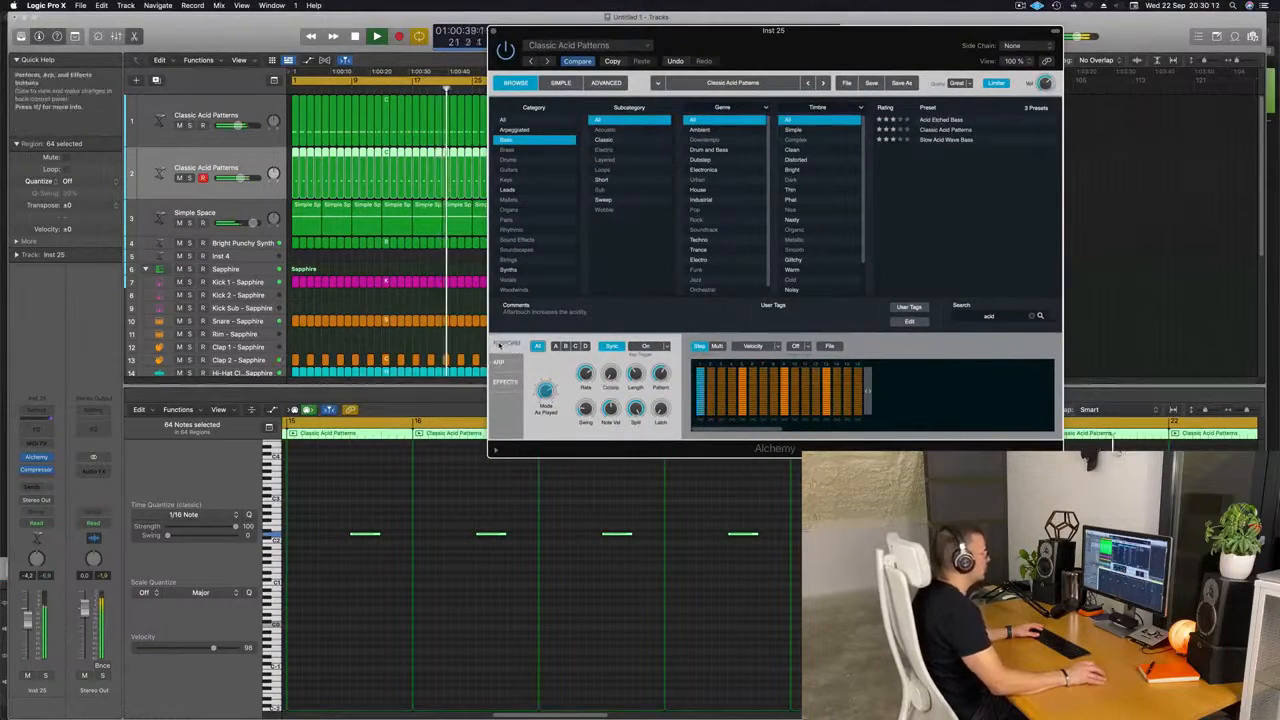
{"action": "left_click", "coordinate": [506, 343]}
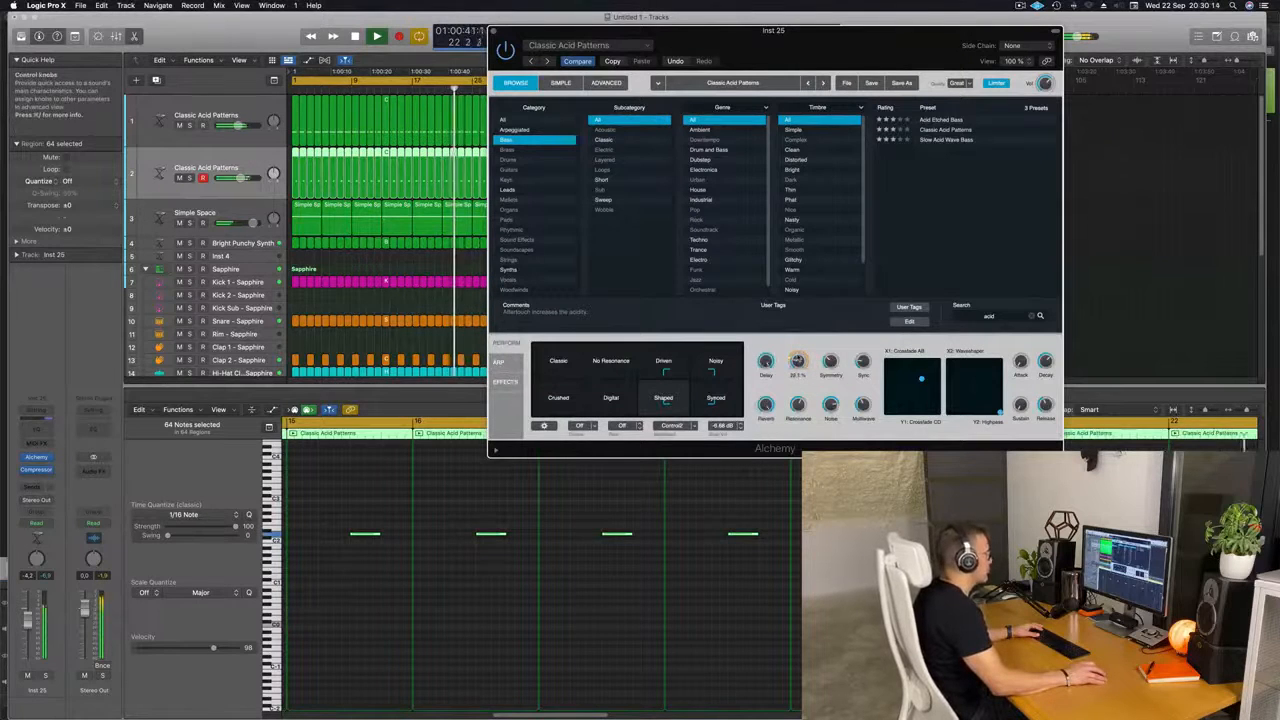
{"action": "left_click_drag", "start_coordinate": [797, 360], "coordinate": [797, 358]}
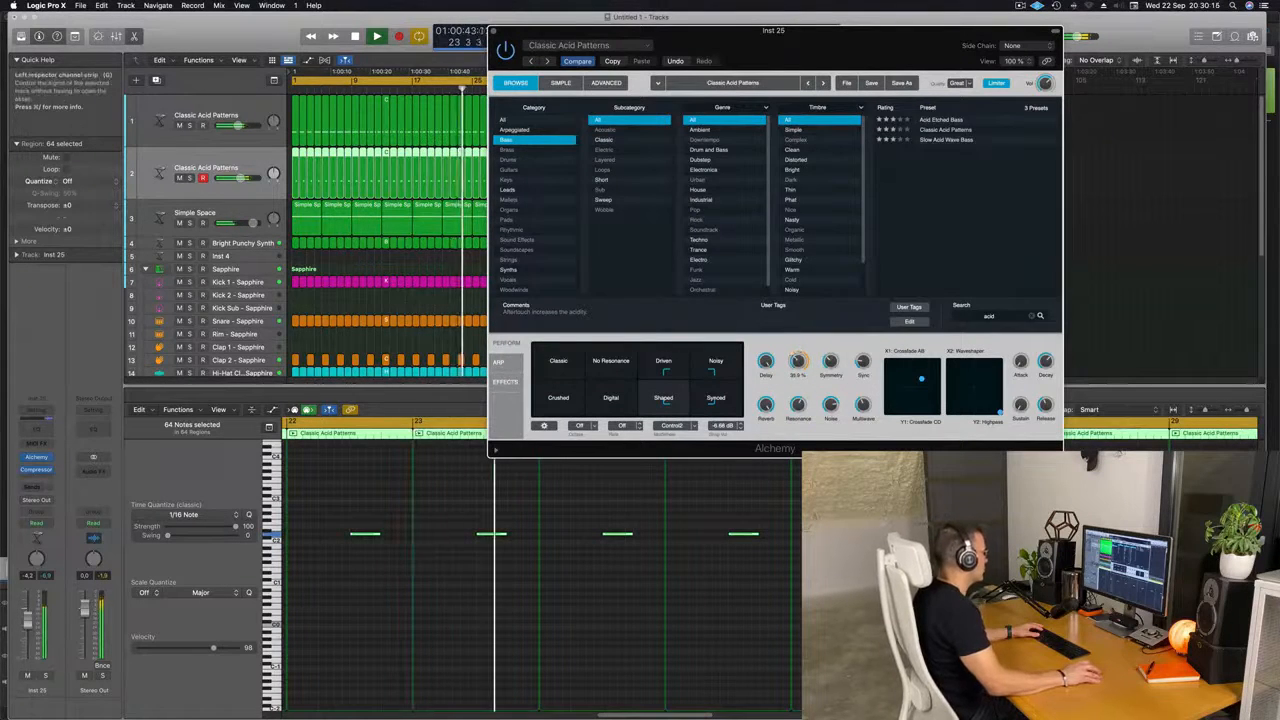
{"action": "left_click_drag", "start_coordinate": [28, 621], "coordinate": [28, 634]}
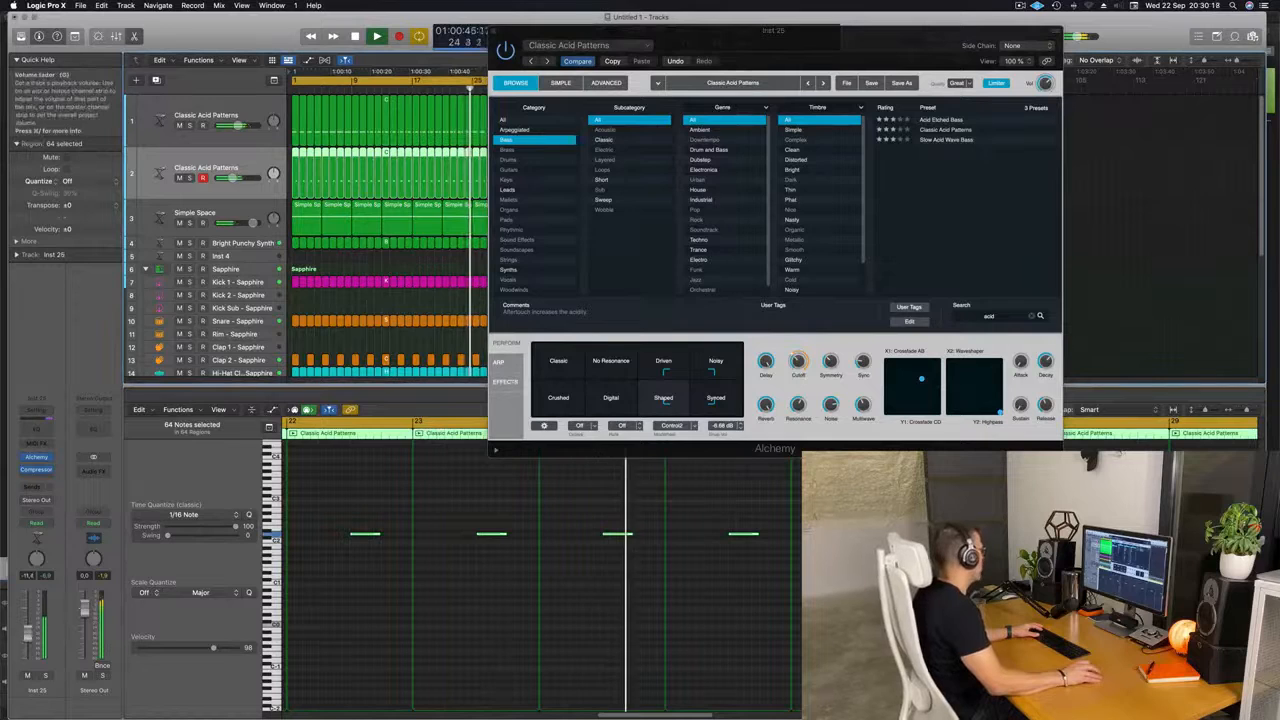
Add a send to Bus 4 on the duplicated track and insert a stereo SilverVerb on its aux channel.
{"action": "left_click", "coordinate": [35, 487]}
{"action": "mouse_move", "coordinate": [50, 501]}
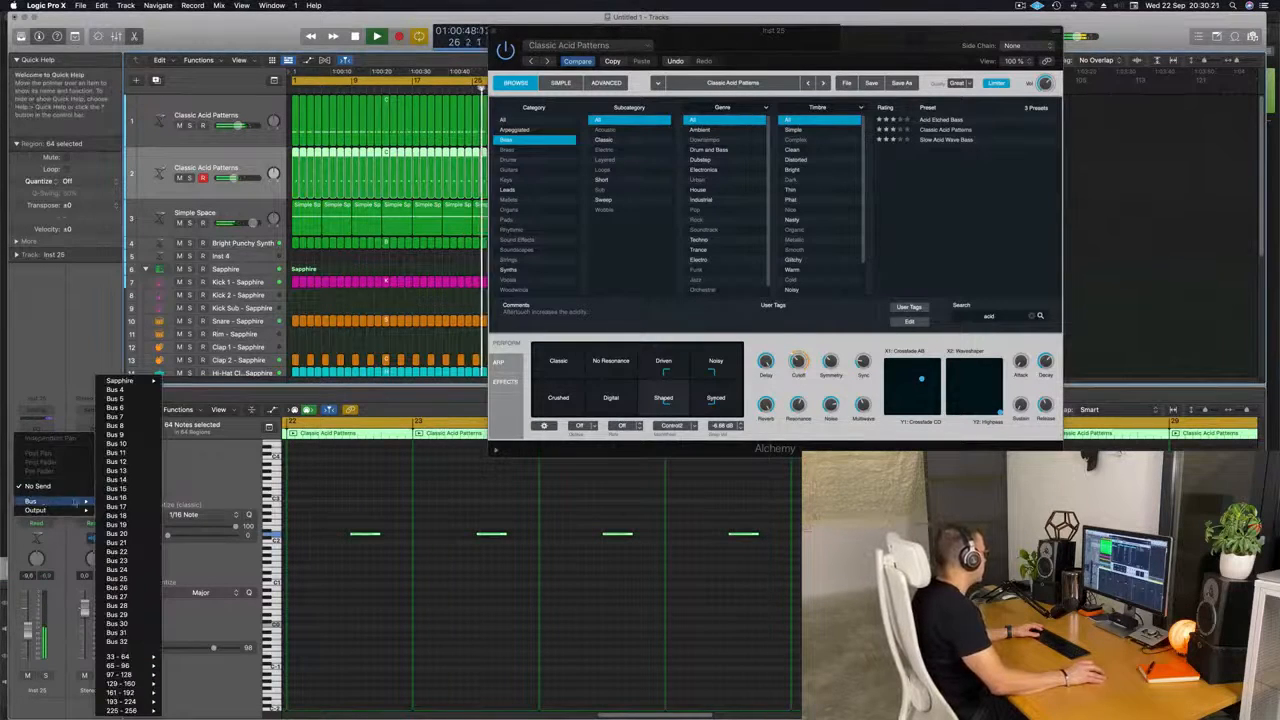
{"action": "left_click", "coordinate": [124, 392]}
{"action": "left_click", "coordinate": [97, 466]}
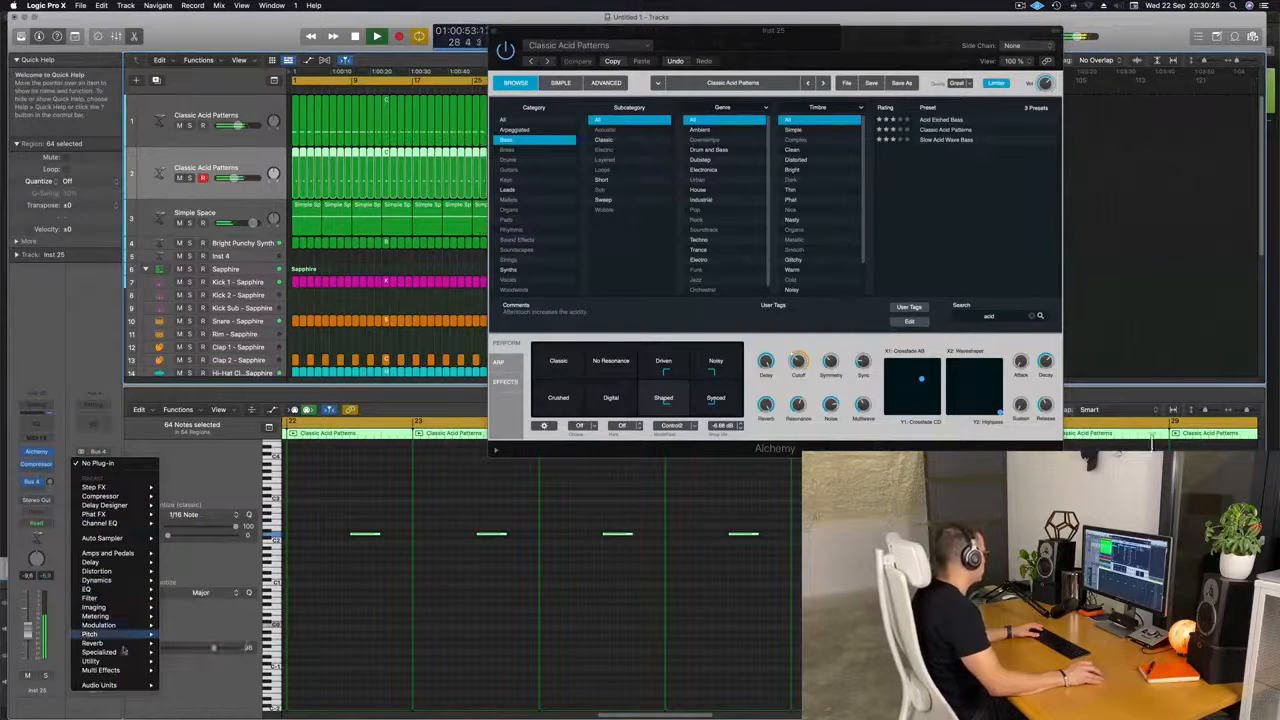
{"action": "mouse_move", "coordinate": [136, 648]}
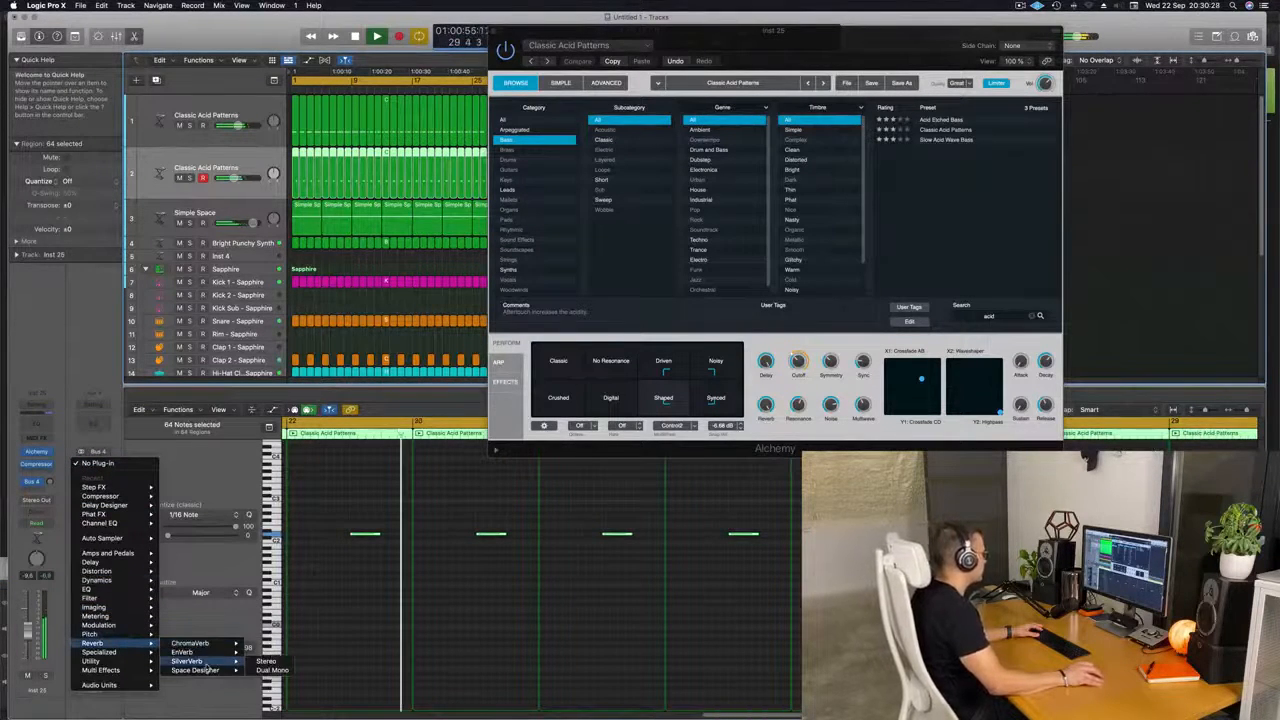
{"action": "left_click", "coordinate": [266, 661]}
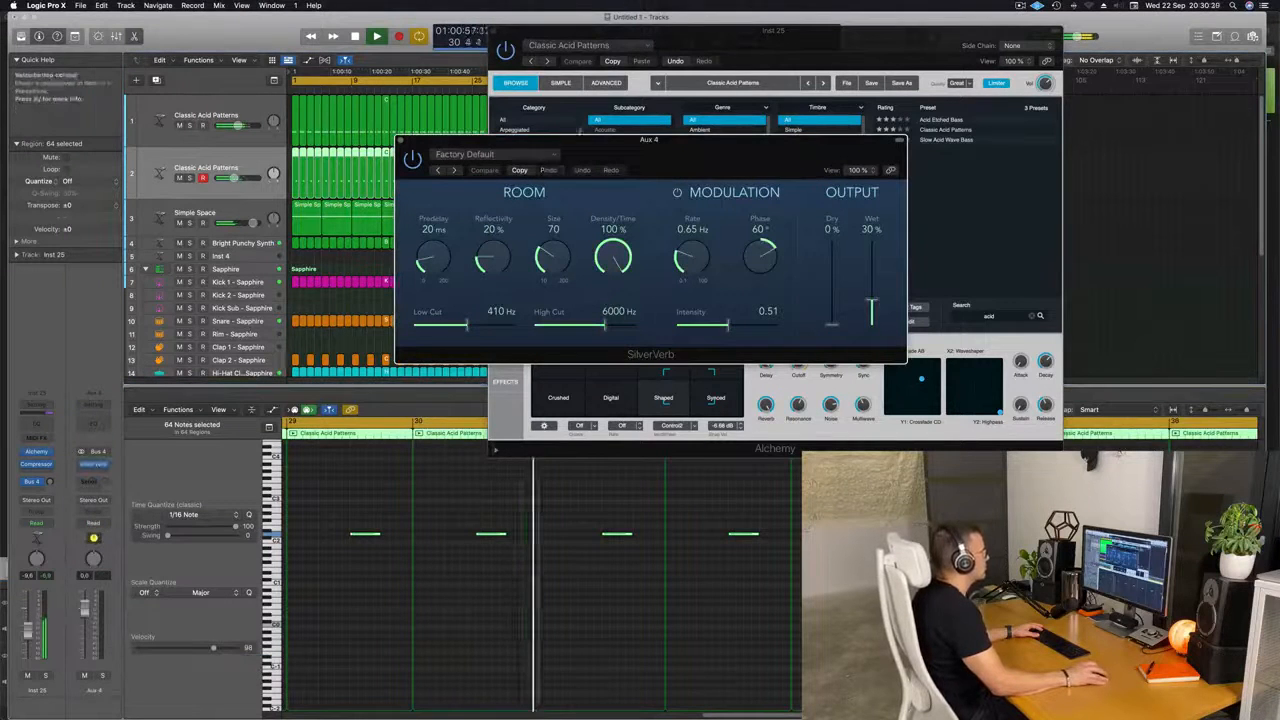
Load the grandiose preset in SilverVerb with 100 % Wet and adjust the track's Bus 4 send level.
{"action": "left_click", "coordinate": [470, 154]}
{"action": "left_click", "coordinate": [470, 348]}
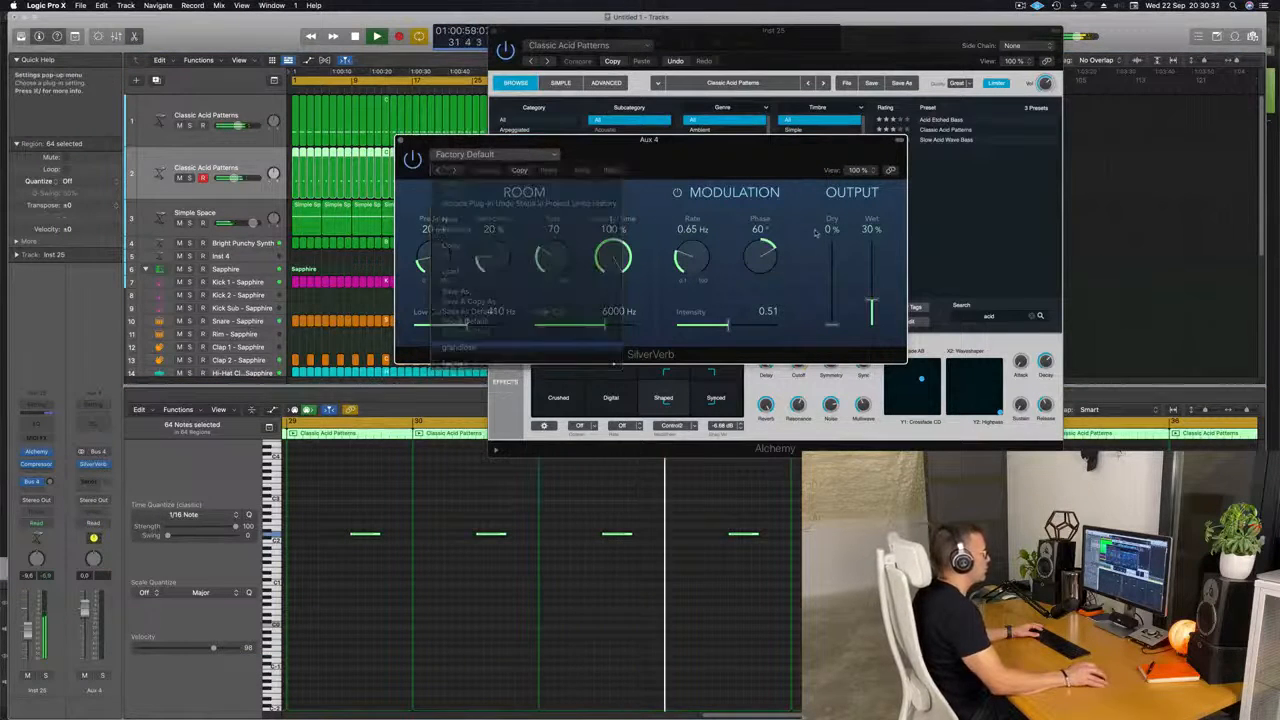
{"action": "left_click", "coordinate": [48, 482]}
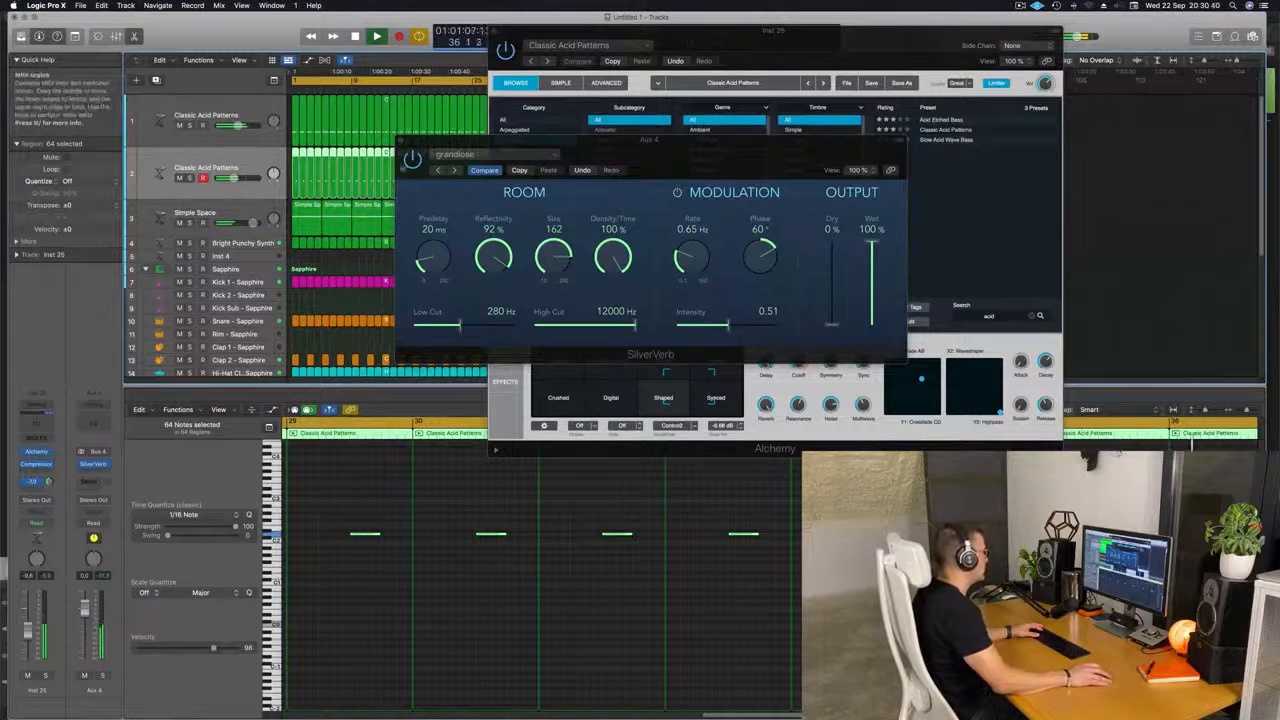
{"action": "left_click", "coordinate": [400, 141]}
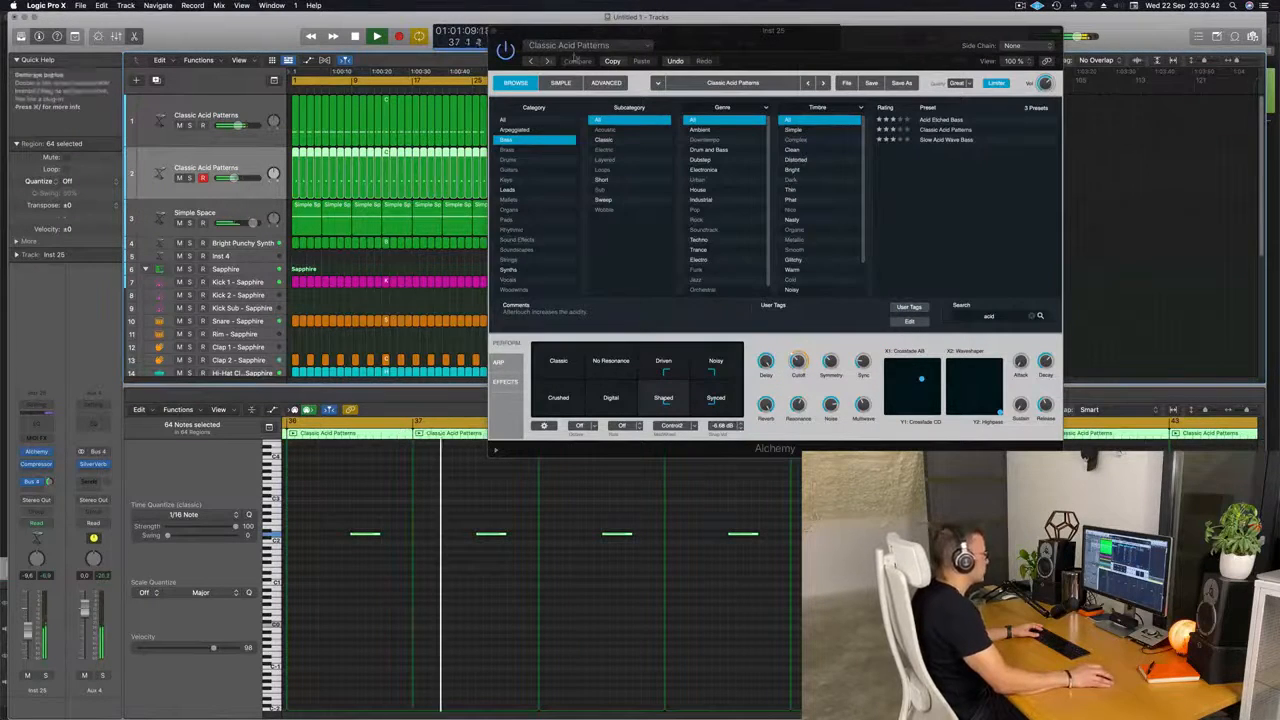
{"action": "left_click_drag", "start_coordinate": [912, 32], "coordinate": [1193, 71]}
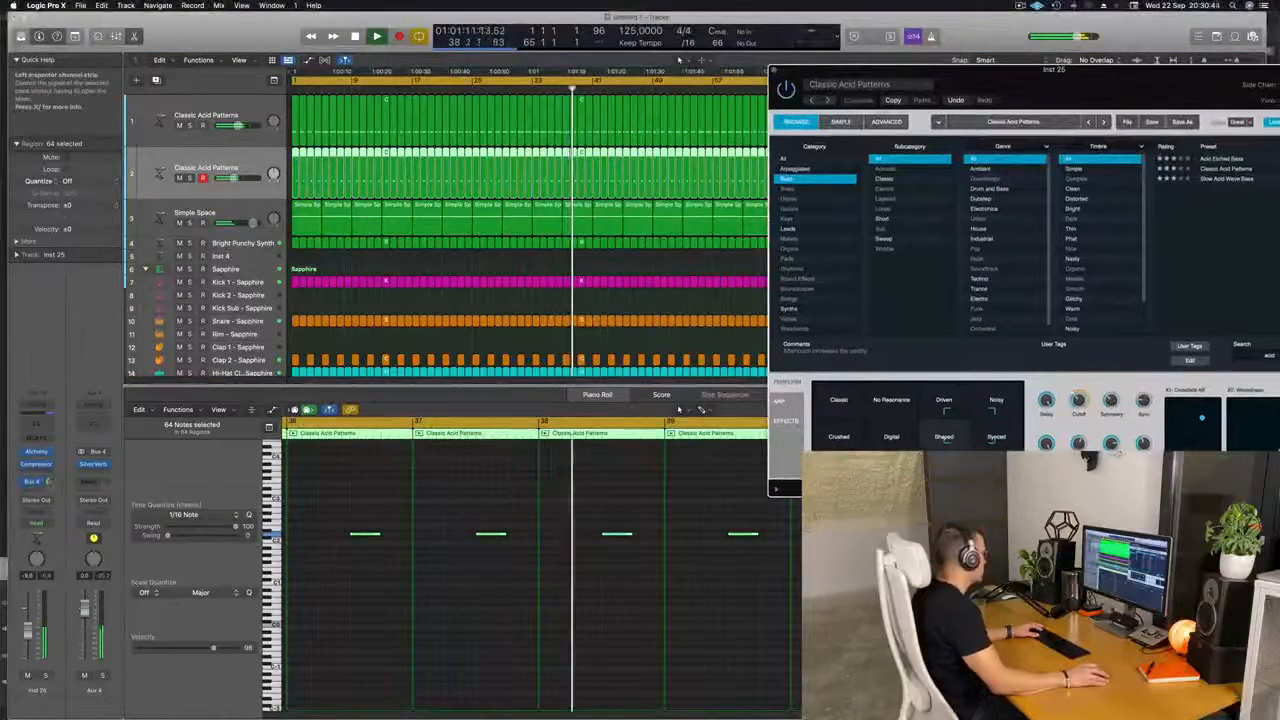
{"action": "left_click_drag", "start_coordinate": [50, 482], "coordinate": [50, 474]}
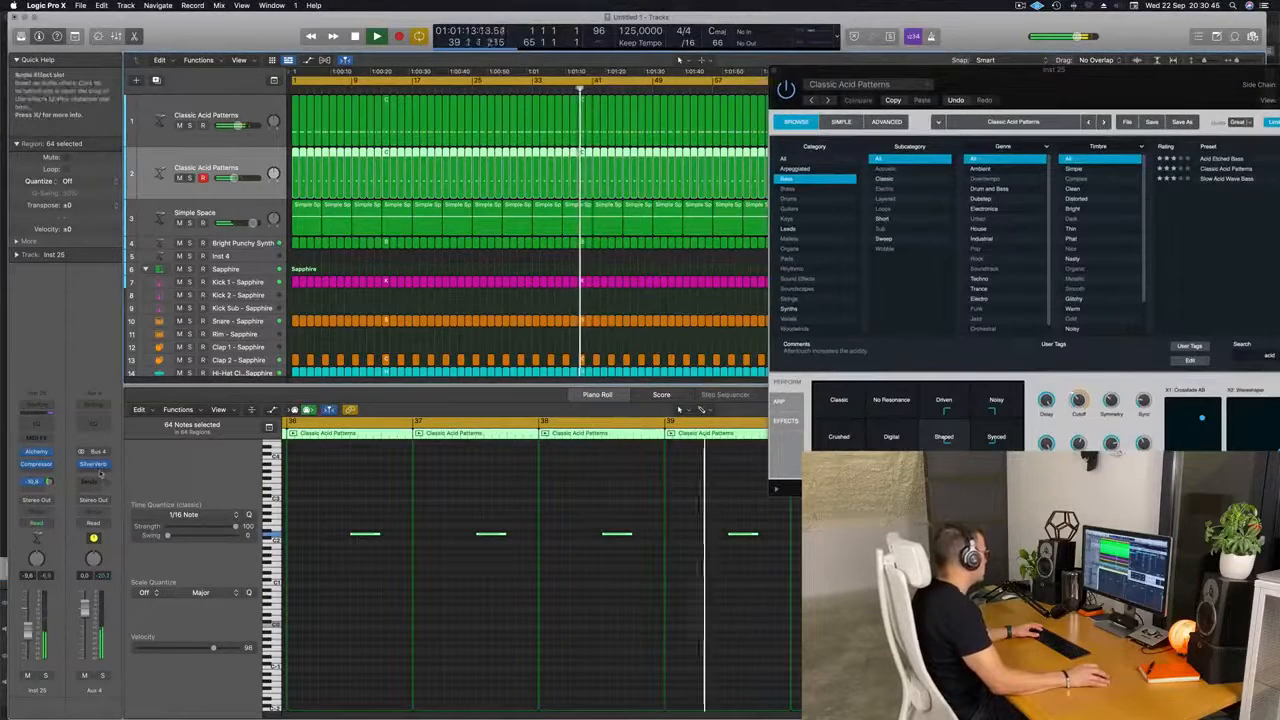
Insert a stereo Compressor on Aux 4, side-chain it to Kick 1 - Sapphire, and adjust its threshold.
{"action": "left_click", "coordinate": [97, 483]}
{"action": "mouse_move", "coordinate": [100, 511]}
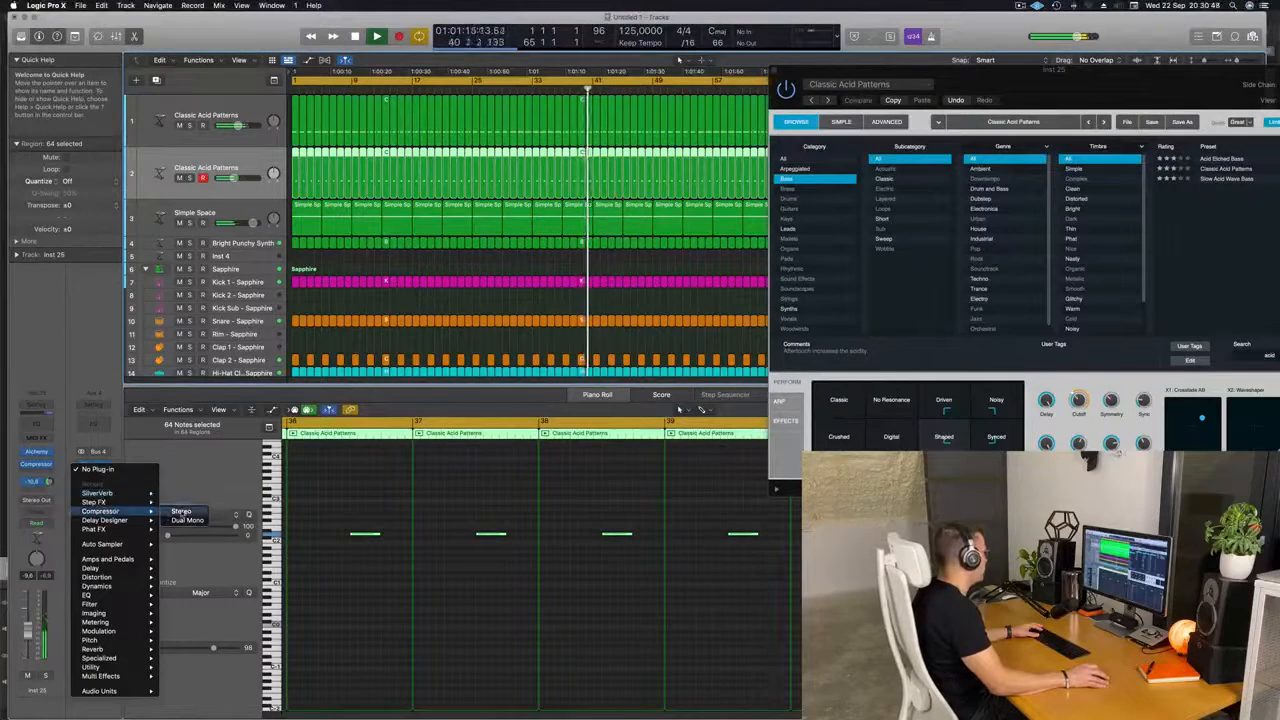
{"action": "left_click", "coordinate": [181, 511]}
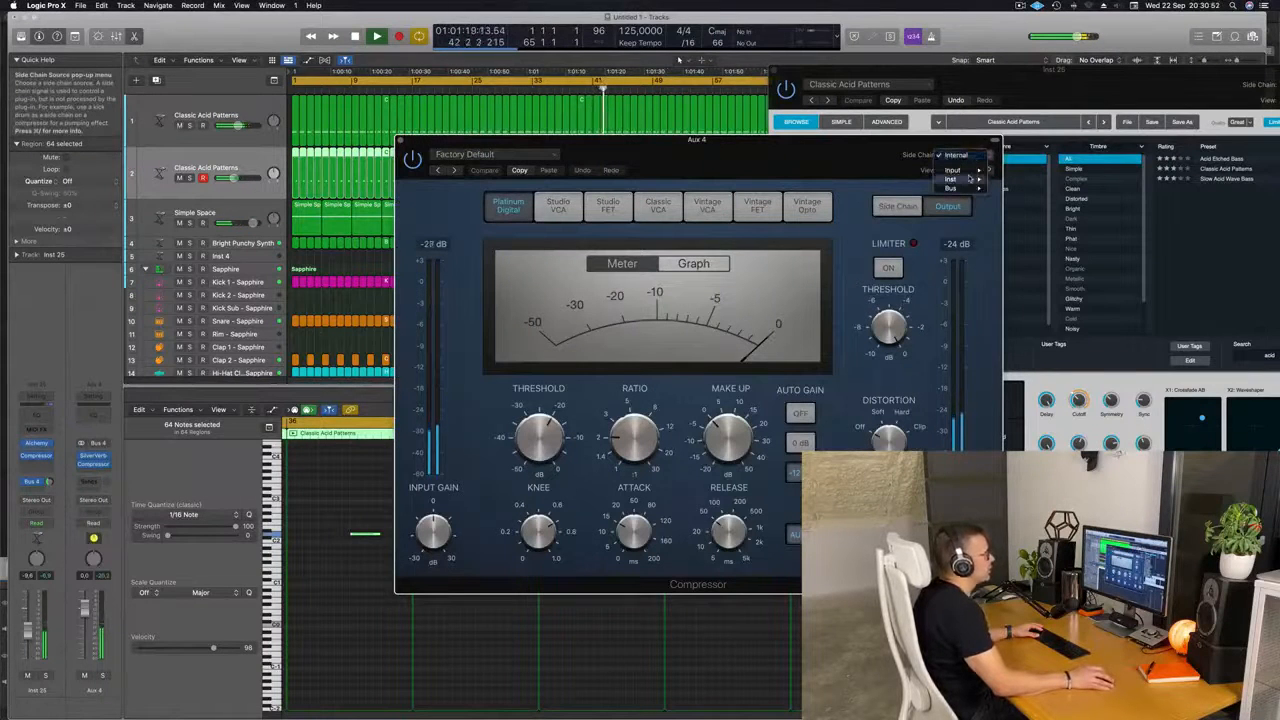
{"action": "mouse_move", "coordinate": [974, 179]}
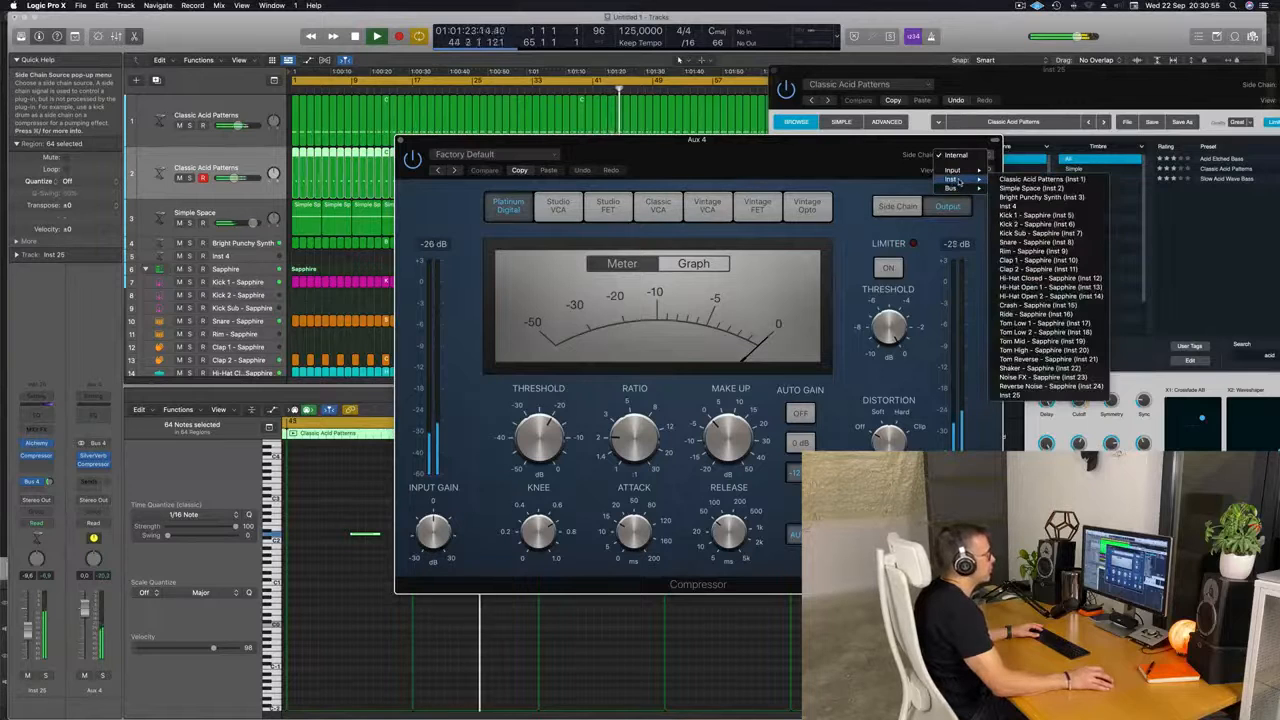
{"action": "left_click", "coordinate": [1035, 215]}
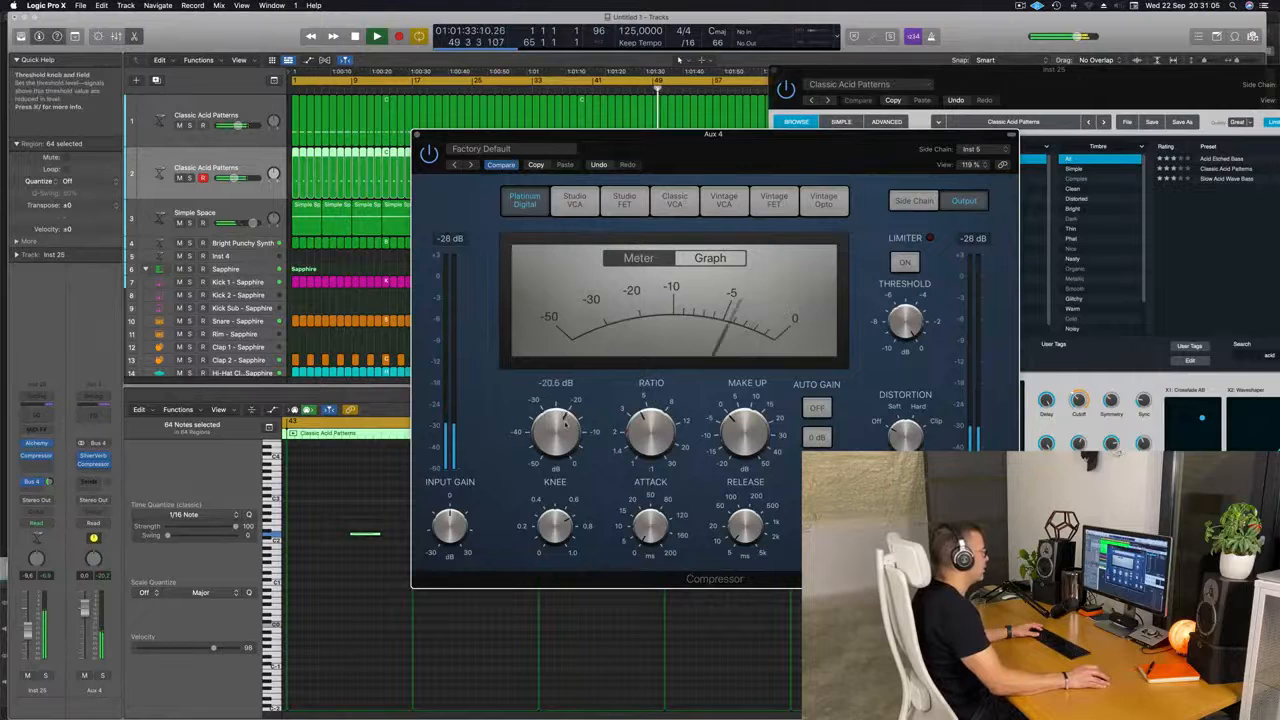
{"action": "key", "text": "space"}
{"action": "key", "text": "space"}
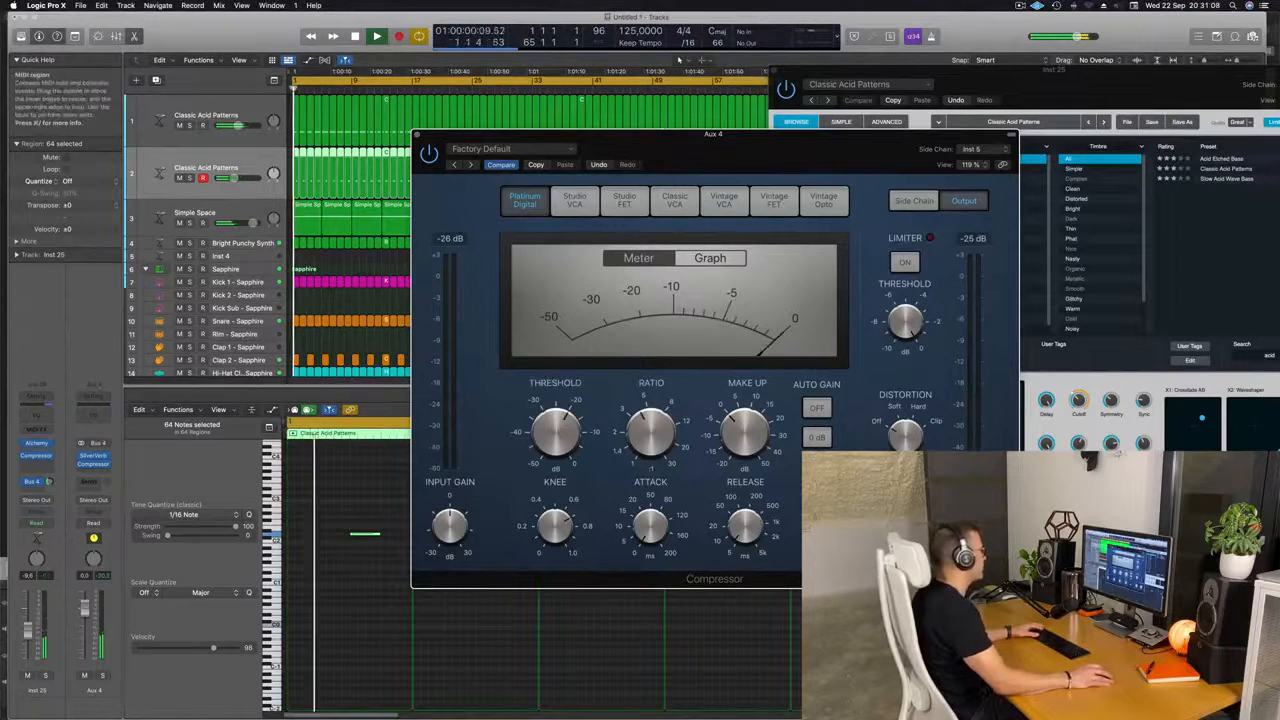
{"action": "left_click", "coordinate": [417, 134]}
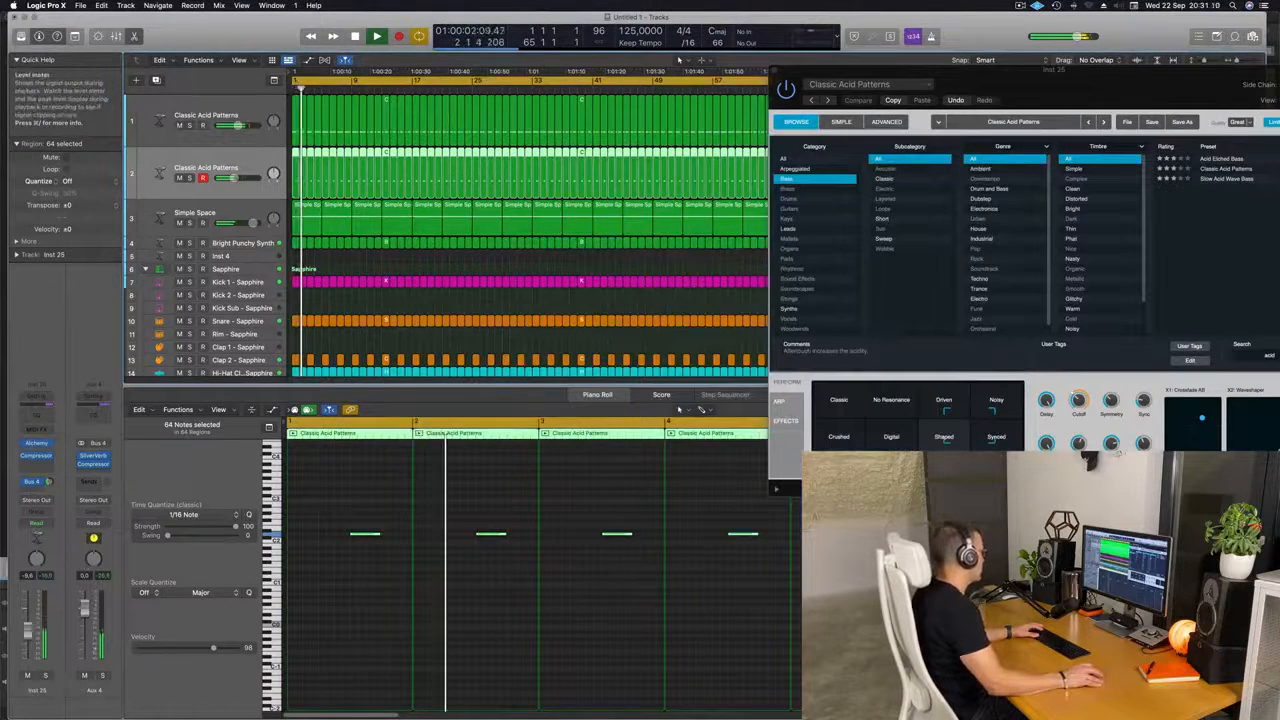
Audition Aux 4 in solo and readjust the second acid track's Bus 4 send level against the full mix.
{"action": "left_click", "coordinate": [101, 676]}
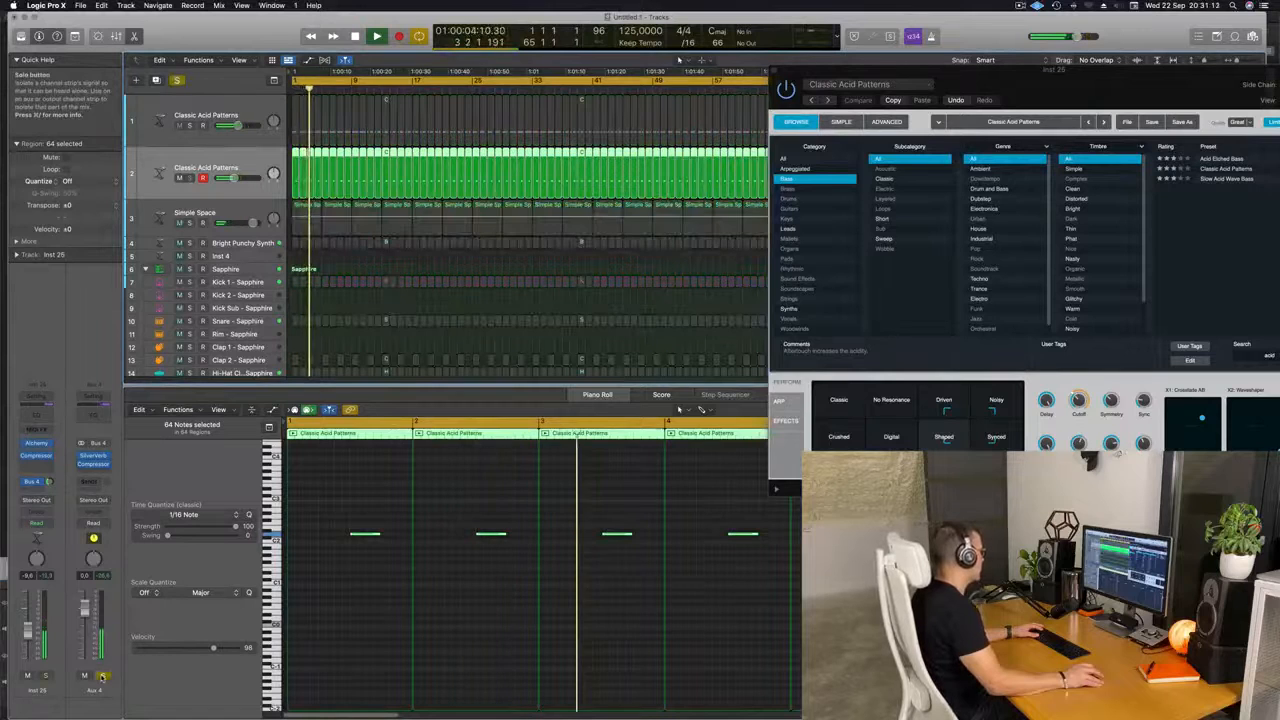
{"action": "left_click", "coordinate": [101, 676]}
{"action": "key", "text": "space"}
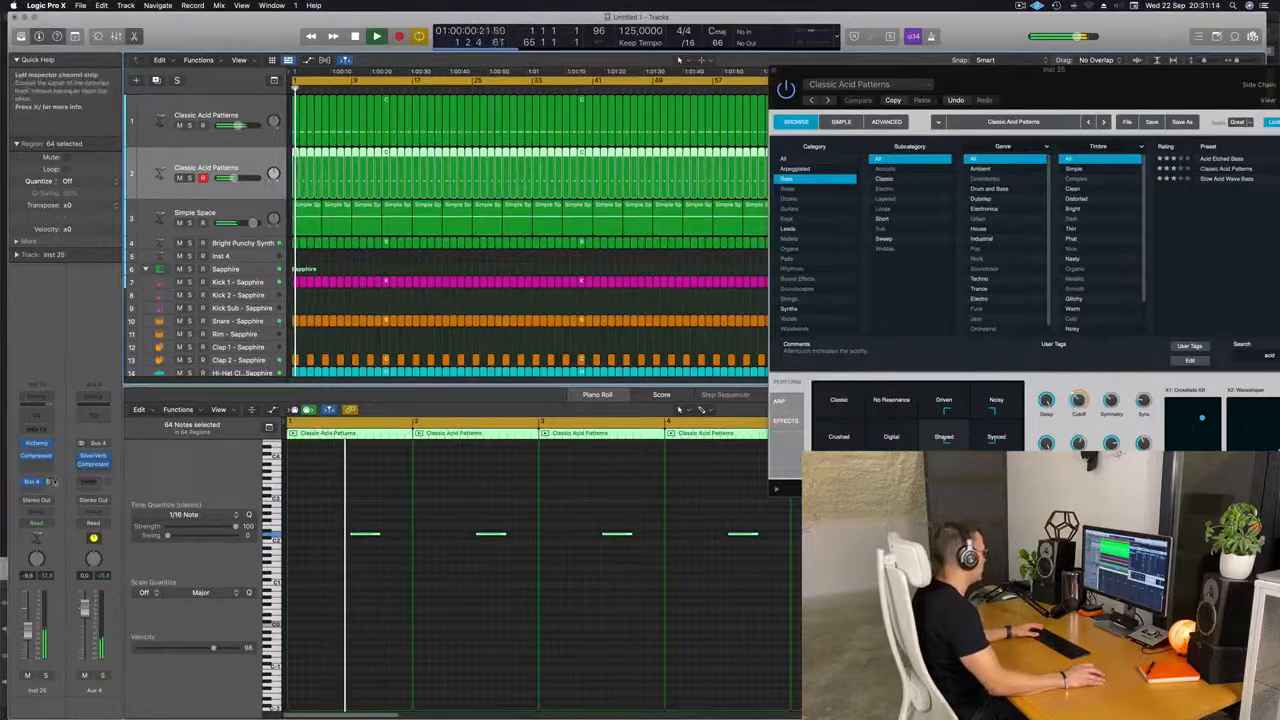
{"action": "left_click_drag", "start_coordinate": [49, 482], "coordinate": [50, 481]}
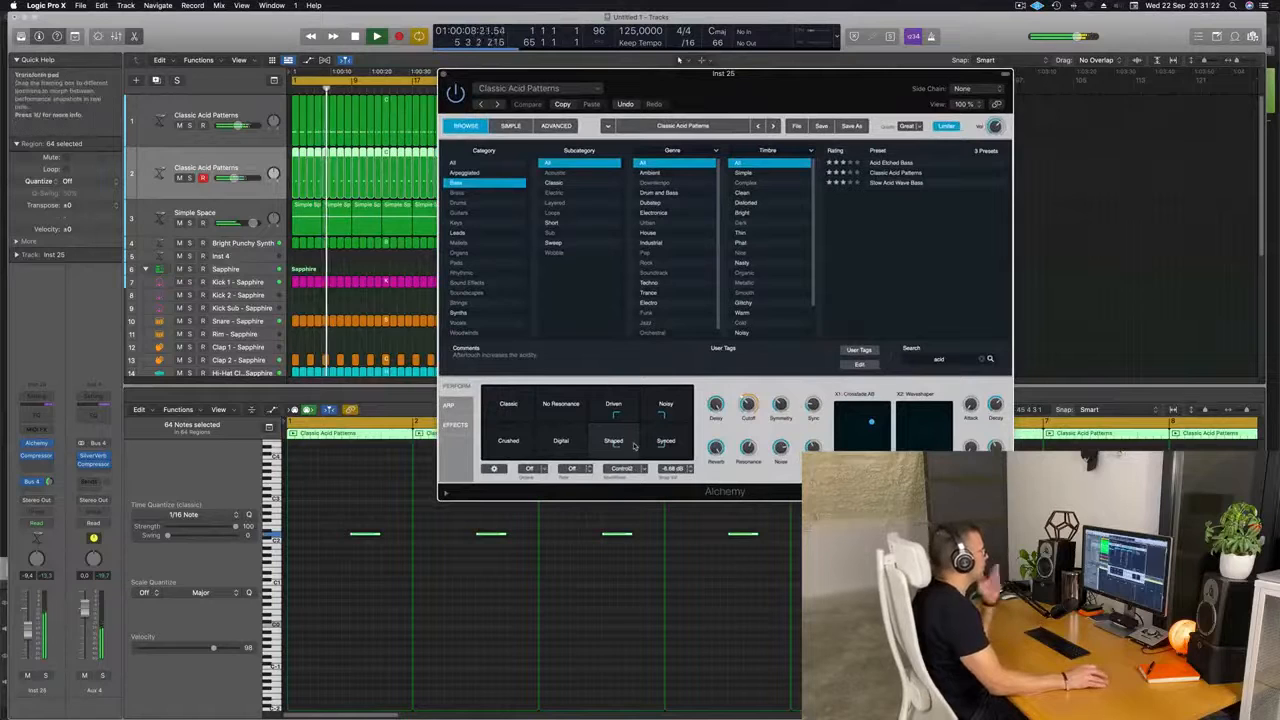
Audition the Classic, Crushed, Digital, Shaped, Synced, Noisy, Driven and No Resonance snapshots in the second acid track's Alchemy transform pad.
{"action": "left_click", "coordinate": [508, 408]}
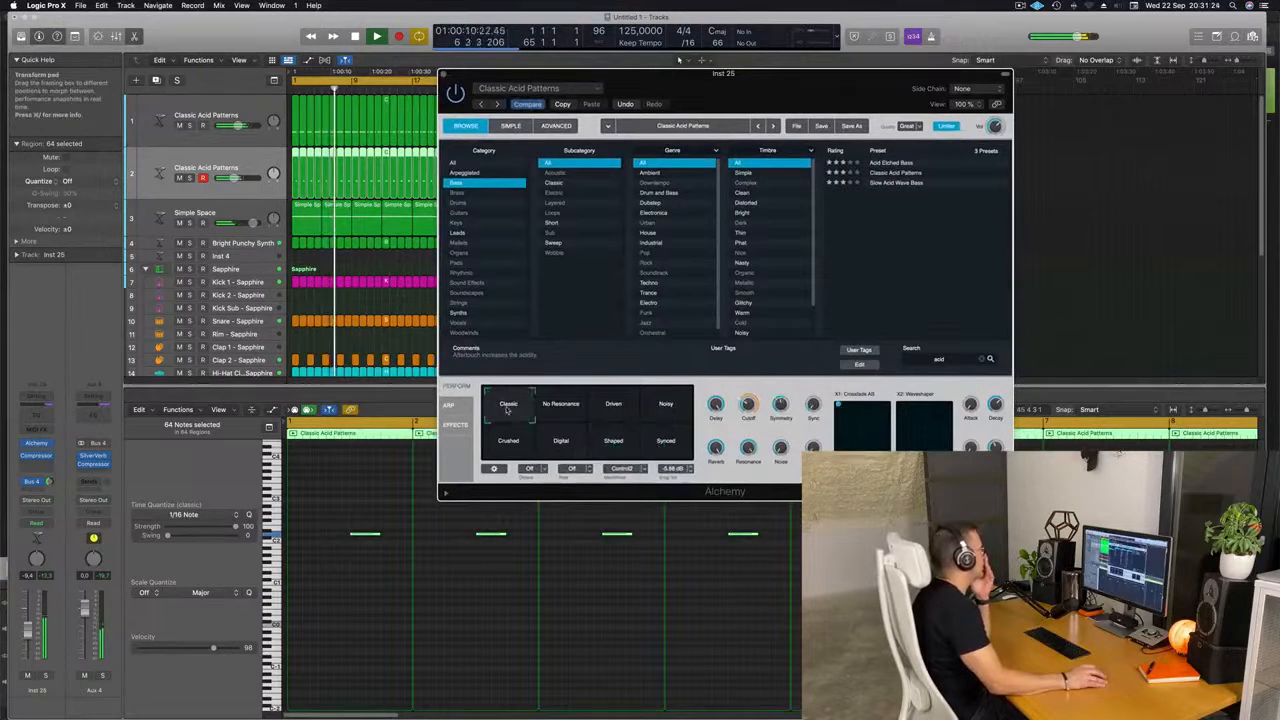
{"action": "left_click", "coordinate": [505, 450]}
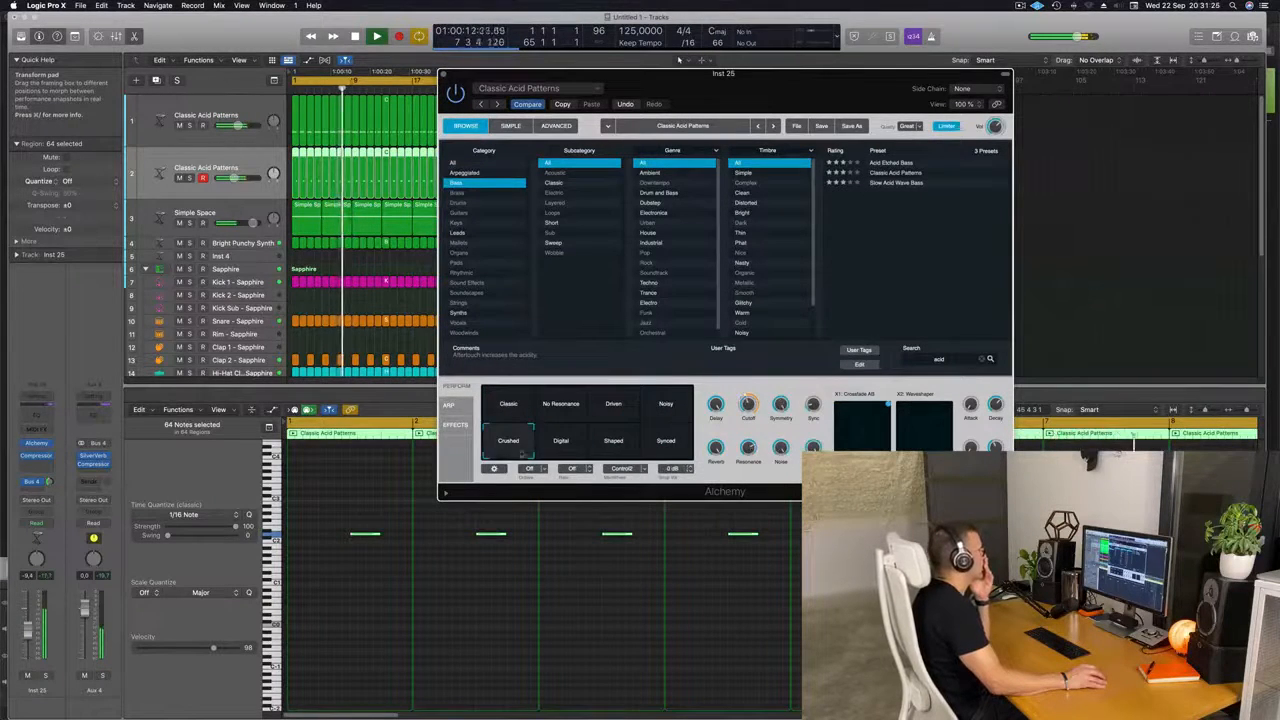
{"action": "left_click", "coordinate": [561, 448]}
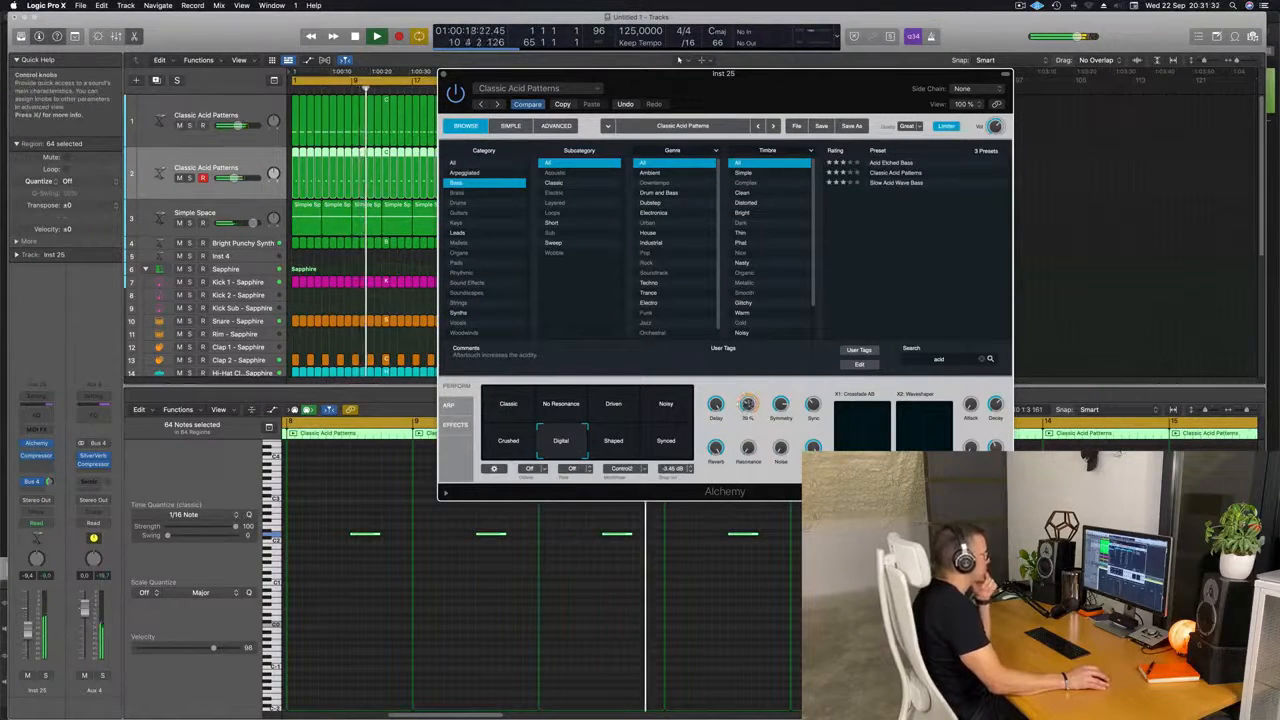
{"action": "left_click", "coordinate": [622, 442]}
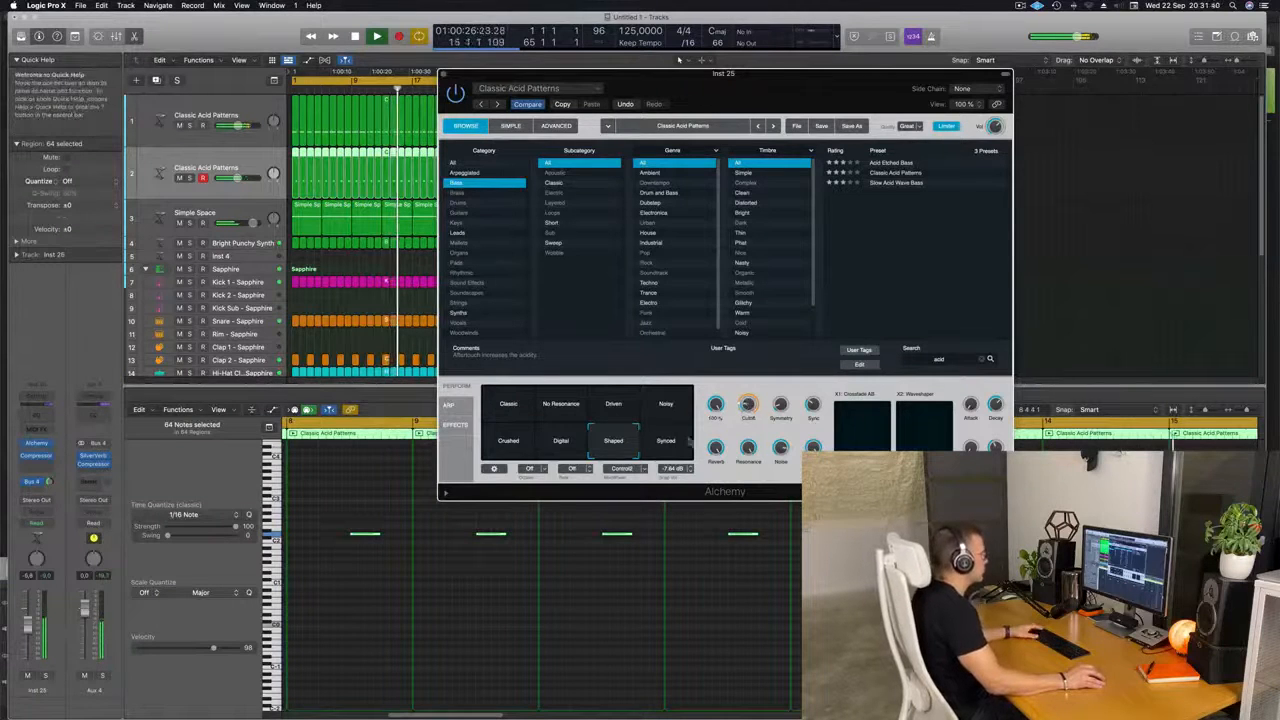
{"action": "left_click", "coordinate": [682, 447]}
{"action": "left_click", "coordinate": [669, 405]}
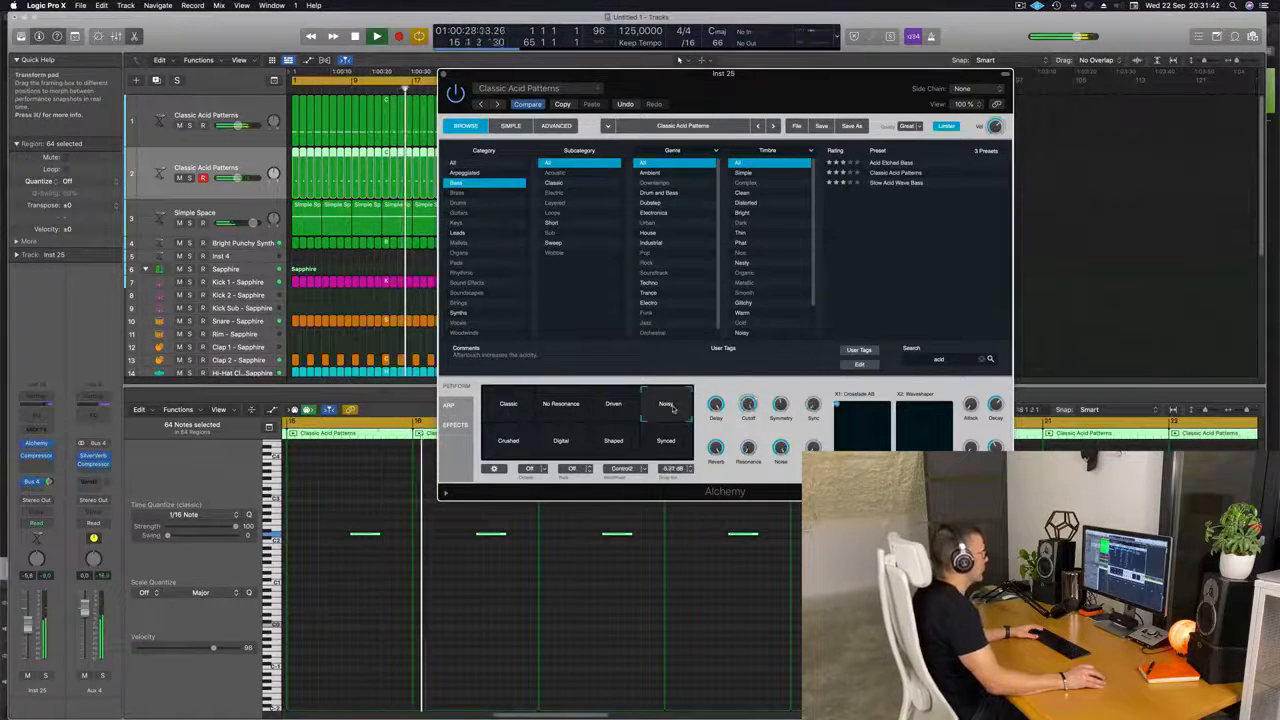
{"action": "left_click", "coordinate": [615, 405]}
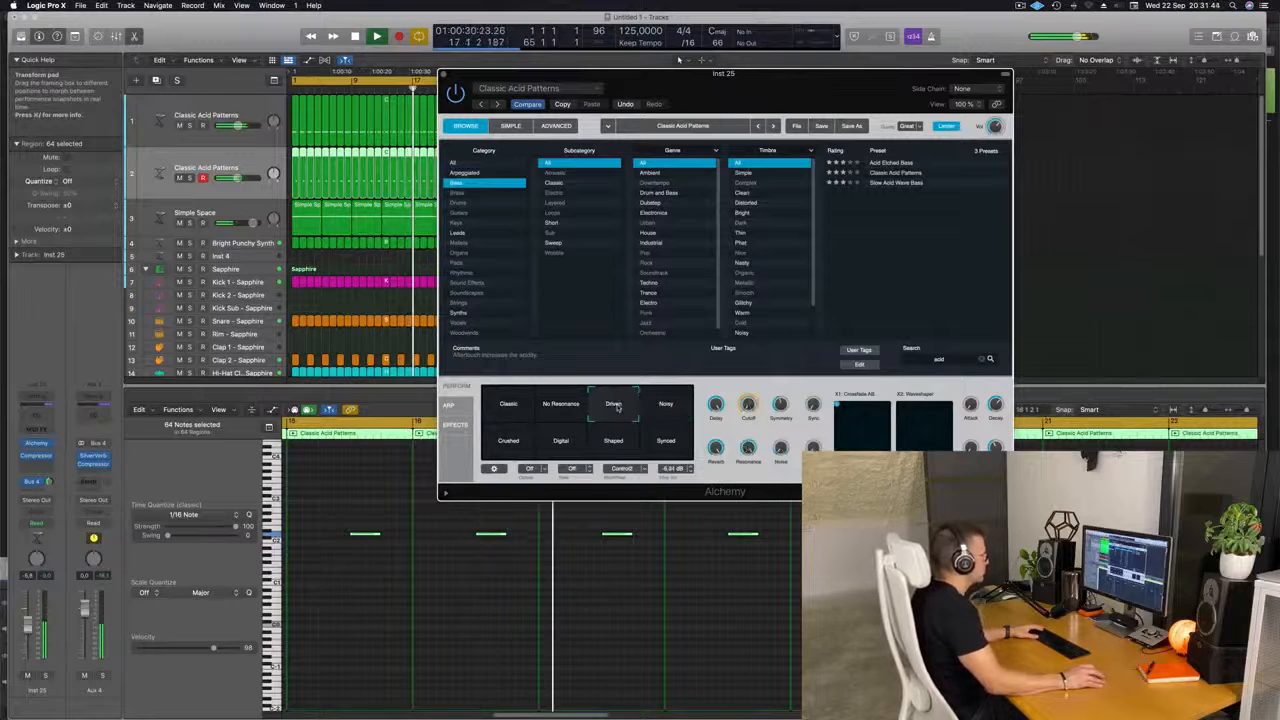
{"action": "left_click", "coordinate": [563, 404]}
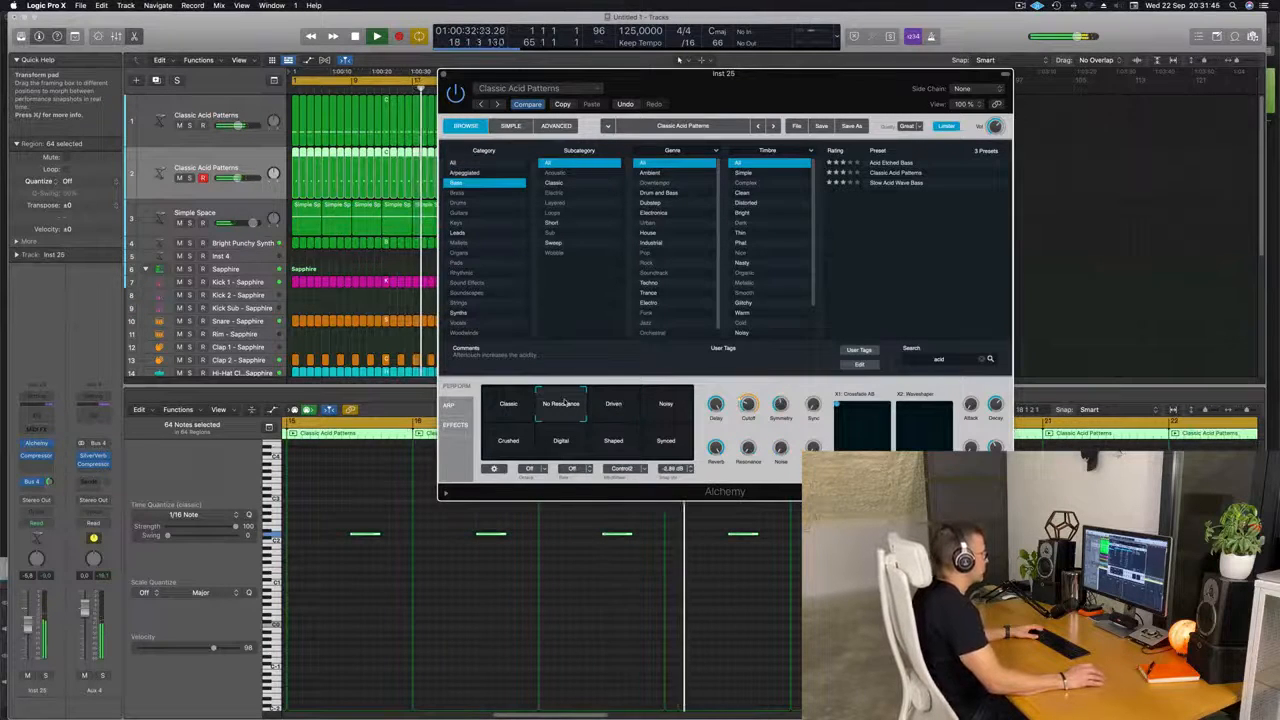
{"action": "left_click", "coordinate": [627, 406]}
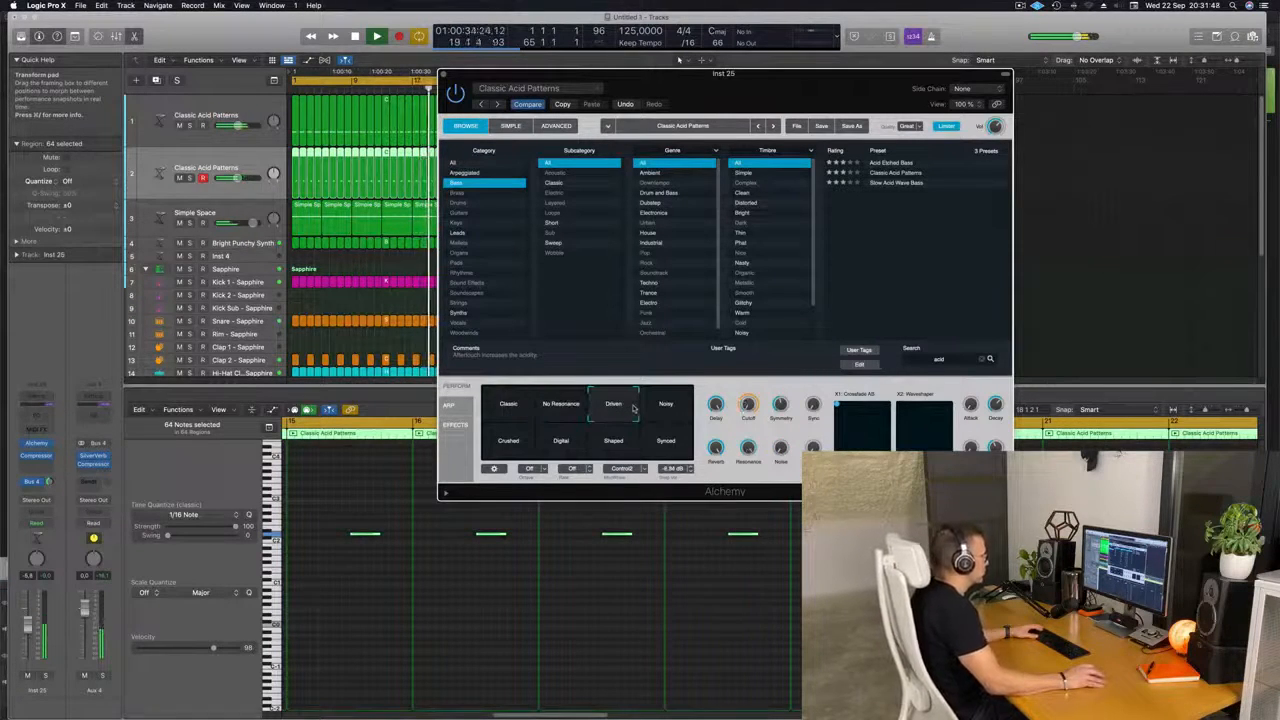
Morph Alchemy's transform pad to between Noisy and Synced, and raise the track volume to -4.4 dB.
{"action": "left_click_drag", "start_coordinate": [643, 425], "coordinate": [649, 428]}
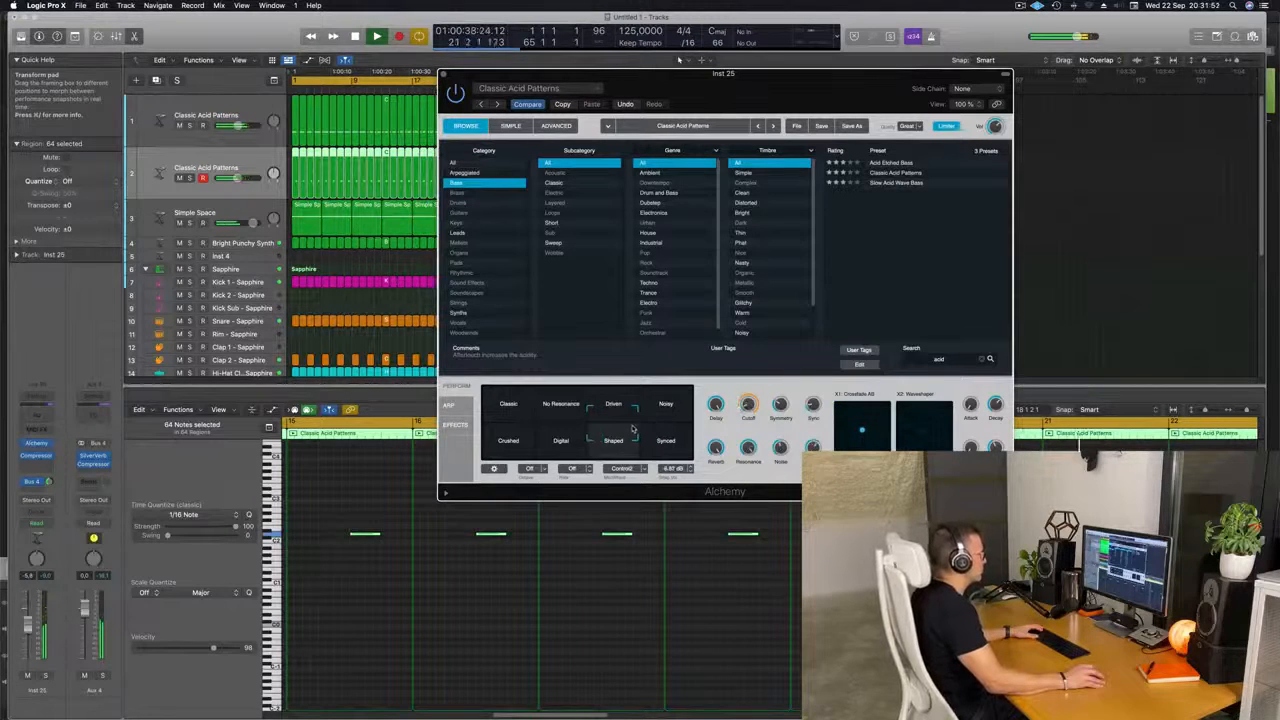
{"action": "left_click_drag", "start_coordinate": [650, 428], "coordinate": [695, 413]}
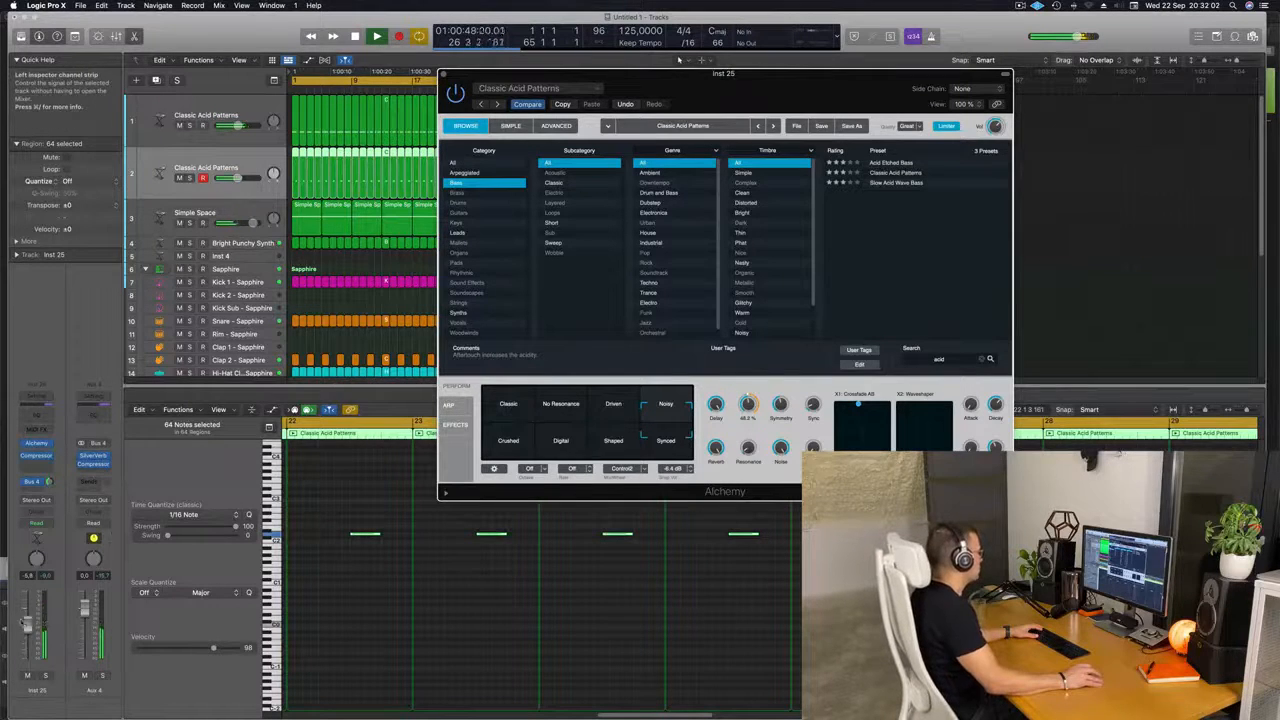
{"action": "left_click", "coordinate": [27, 624]}
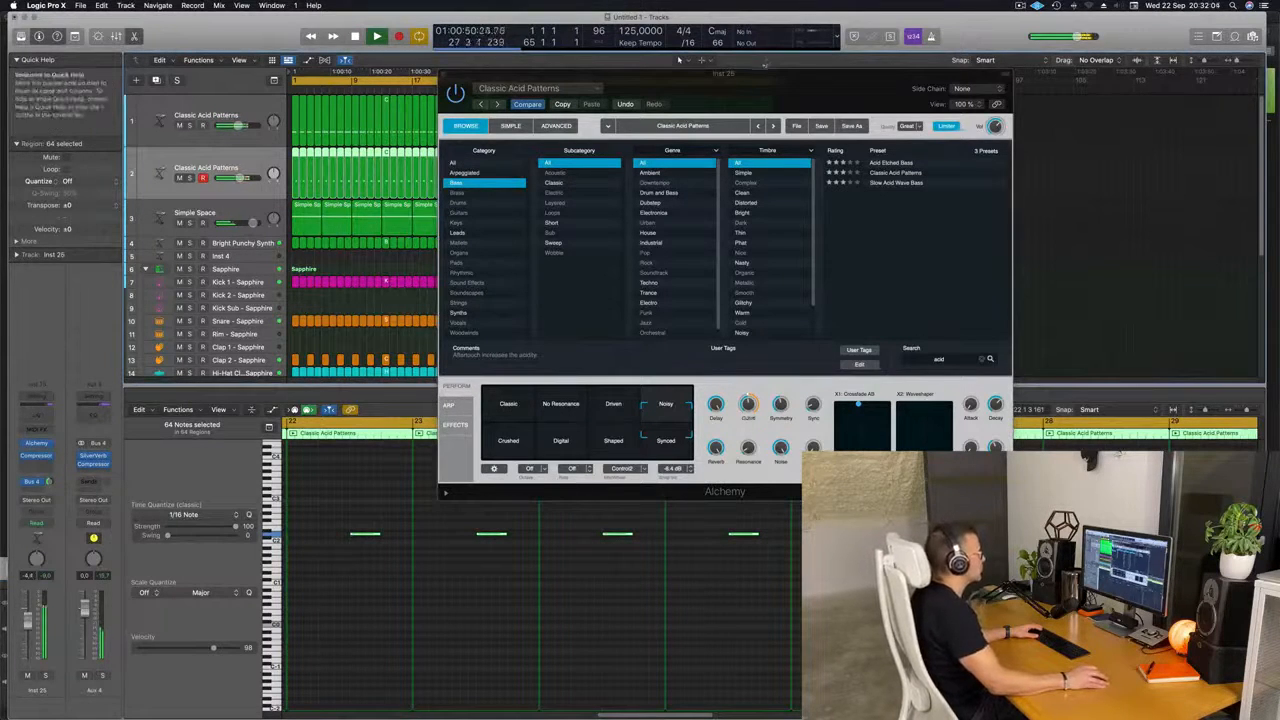
{"action": "left_click_drag", "start_coordinate": [464, 73], "coordinate": [530, 93]}
{"action": "left_click", "coordinate": [510, 93]}
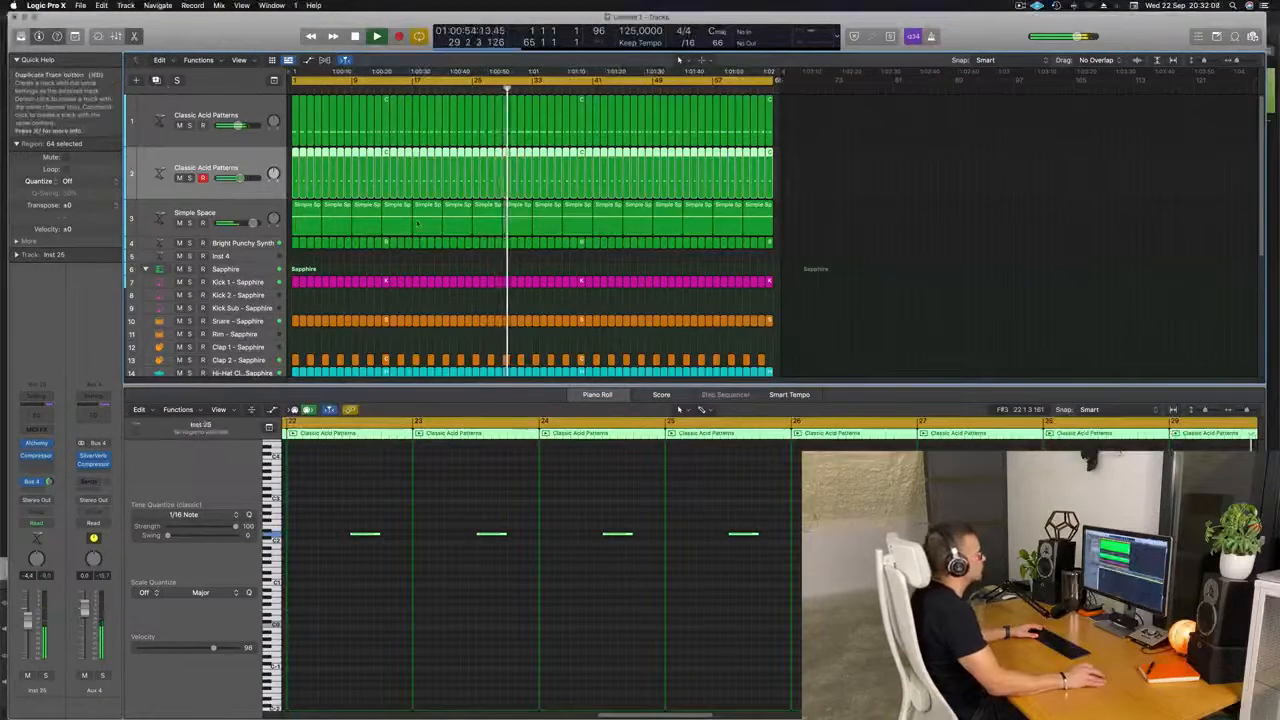
Duplicate the second Classic Acid Patterns track and copy its first one-bar region onto the new track at bar 1.
{"action": "key", "text": "super+d"}
{"action": "left_click", "coordinate": [296, 173]}
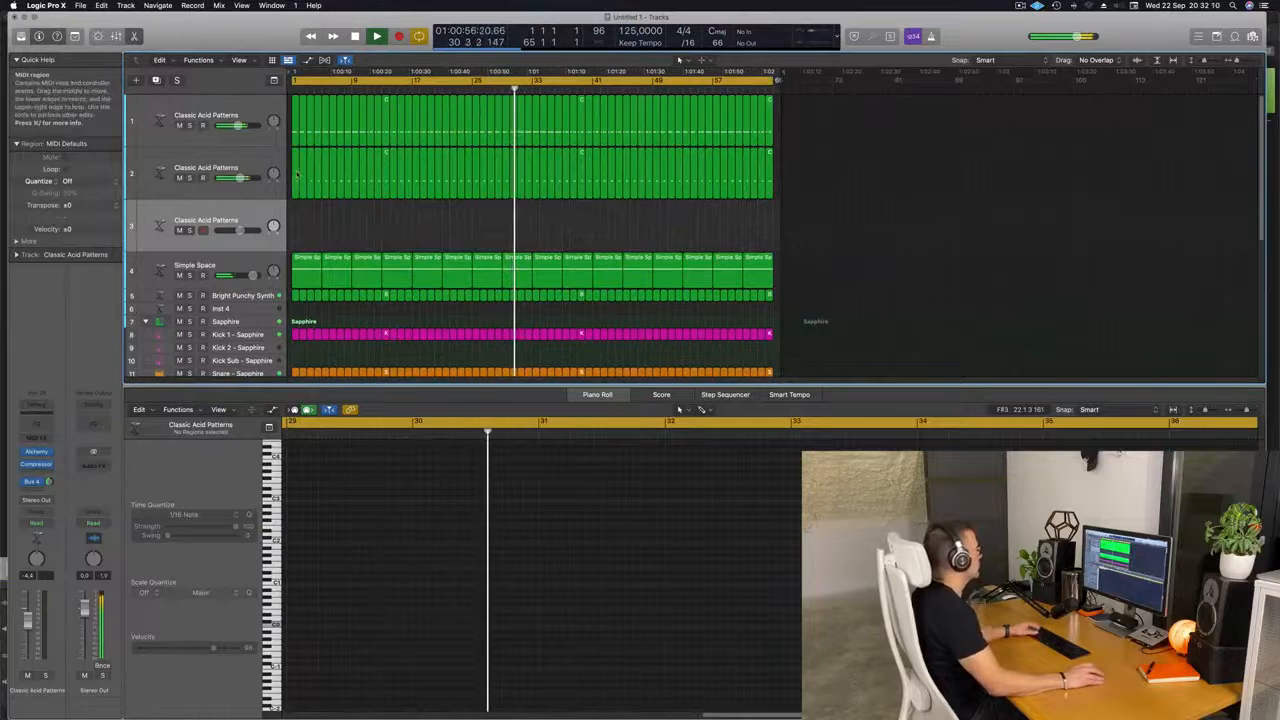
{"action": "left_click_drag", "start_coordinate": [296, 175], "coordinate": [296, 226]}
In the copied region, leave only a single note at the start of the bar and raise it two octaves.
{"action": "left_click_drag", "start_coordinate": [342, 512], "coordinate": [310, 543]}
{"action": "left_click_drag", "start_coordinate": [338, 514], "coordinate": [396, 565]}
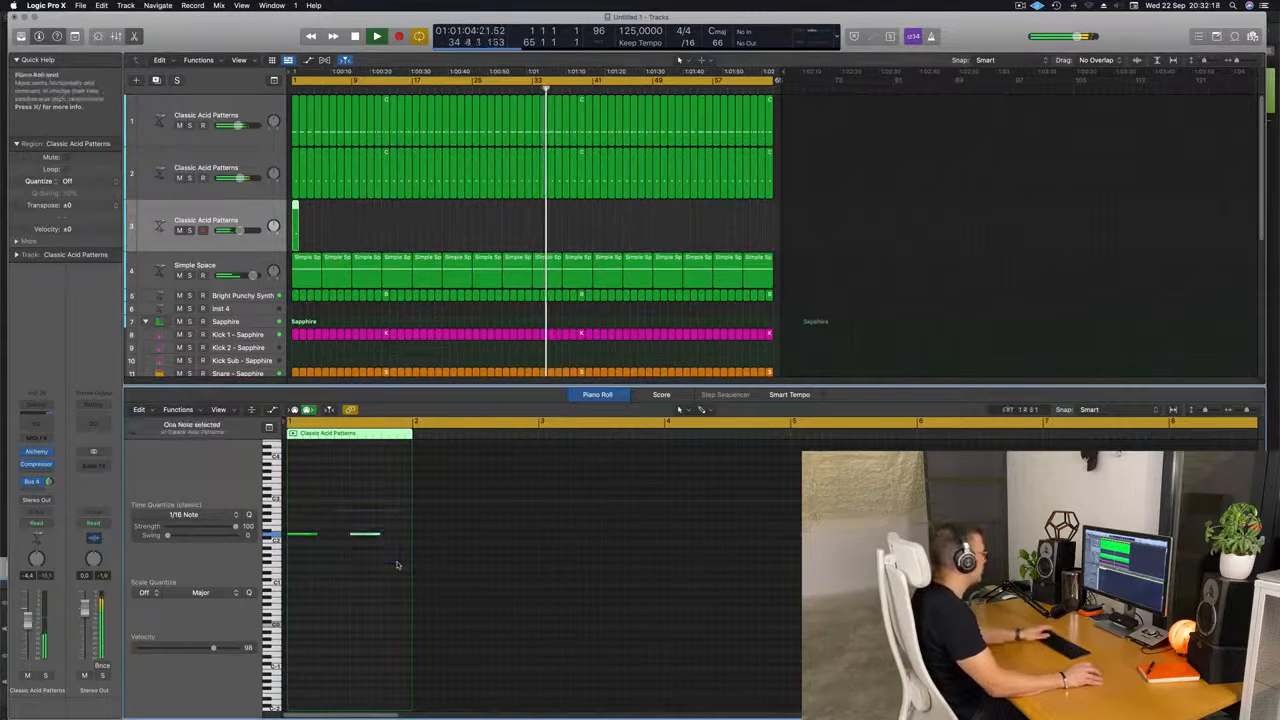
{"action": "key", "text": "Return"}
{"action": "key", "text": "space"}
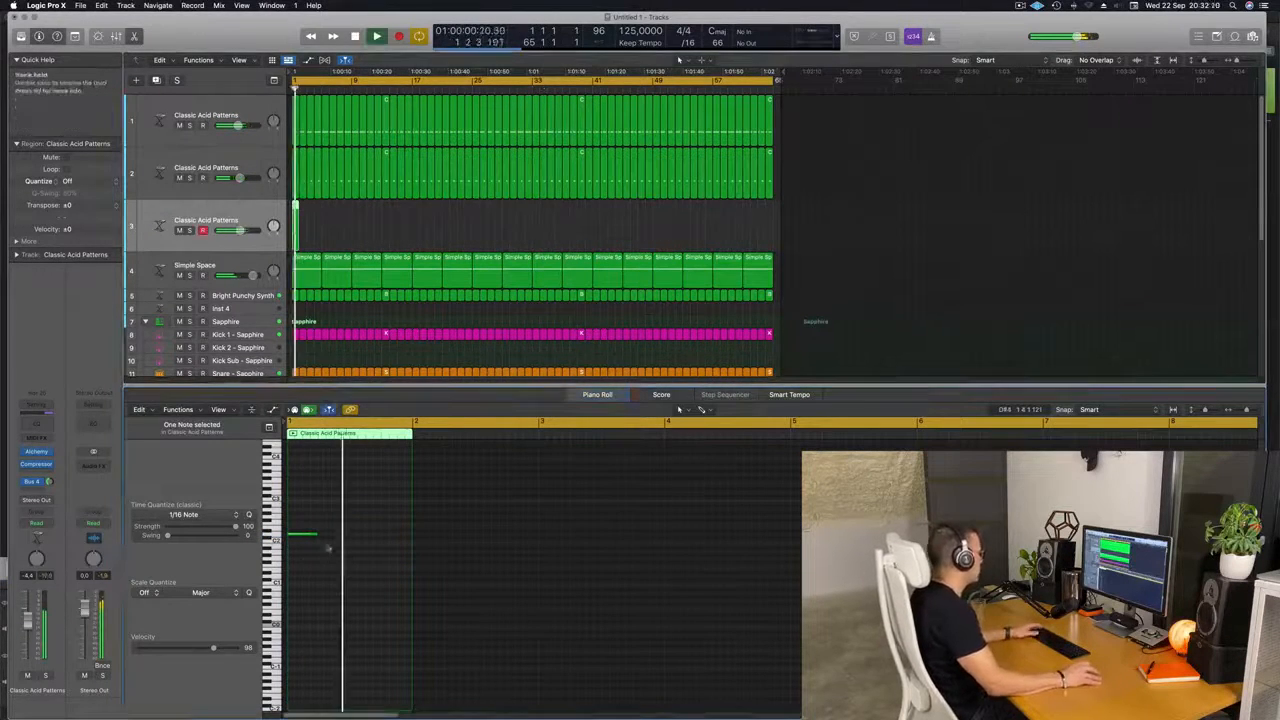
{"action": "key", "text": "Return"}
{"action": "key", "text": "space"}
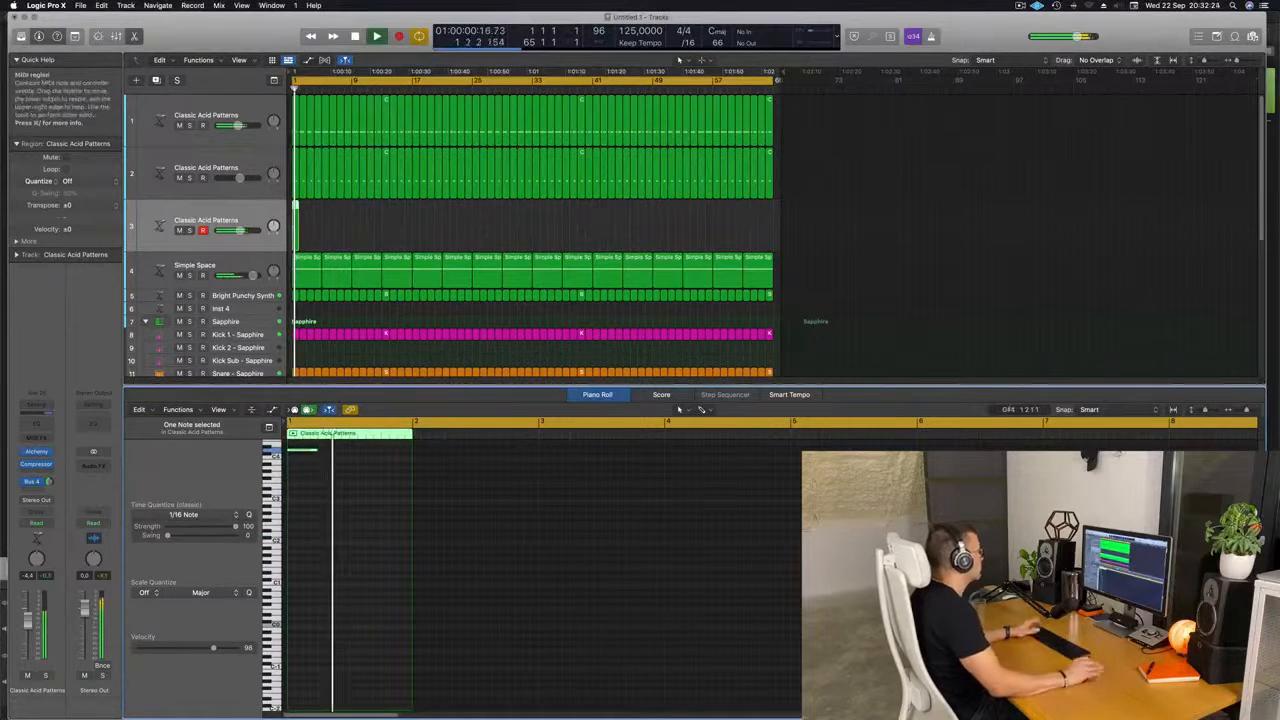
Replay the arrangement from the start and lower the third acid track's volume.
{"action": "left_click", "coordinate": [220, 223]}
{"action": "key", "text": "Return"}
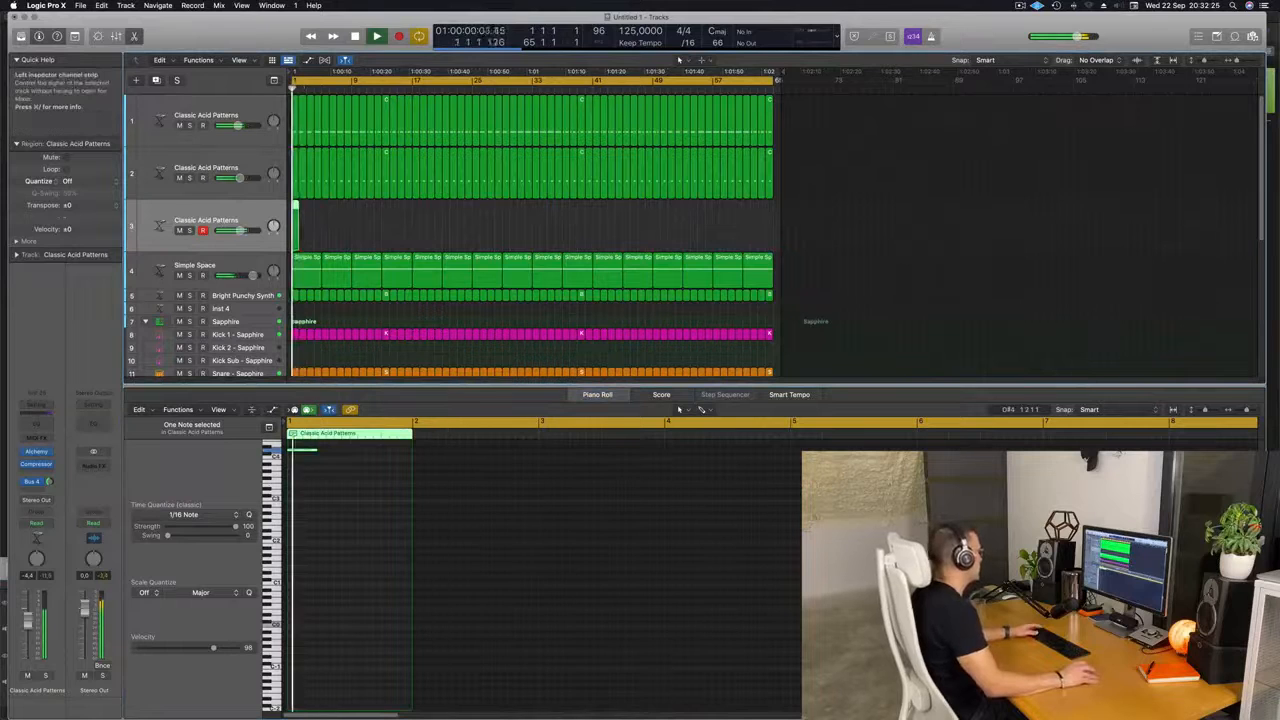
{"action": "key", "text": "Return"}
{"action": "key", "text": "space"}
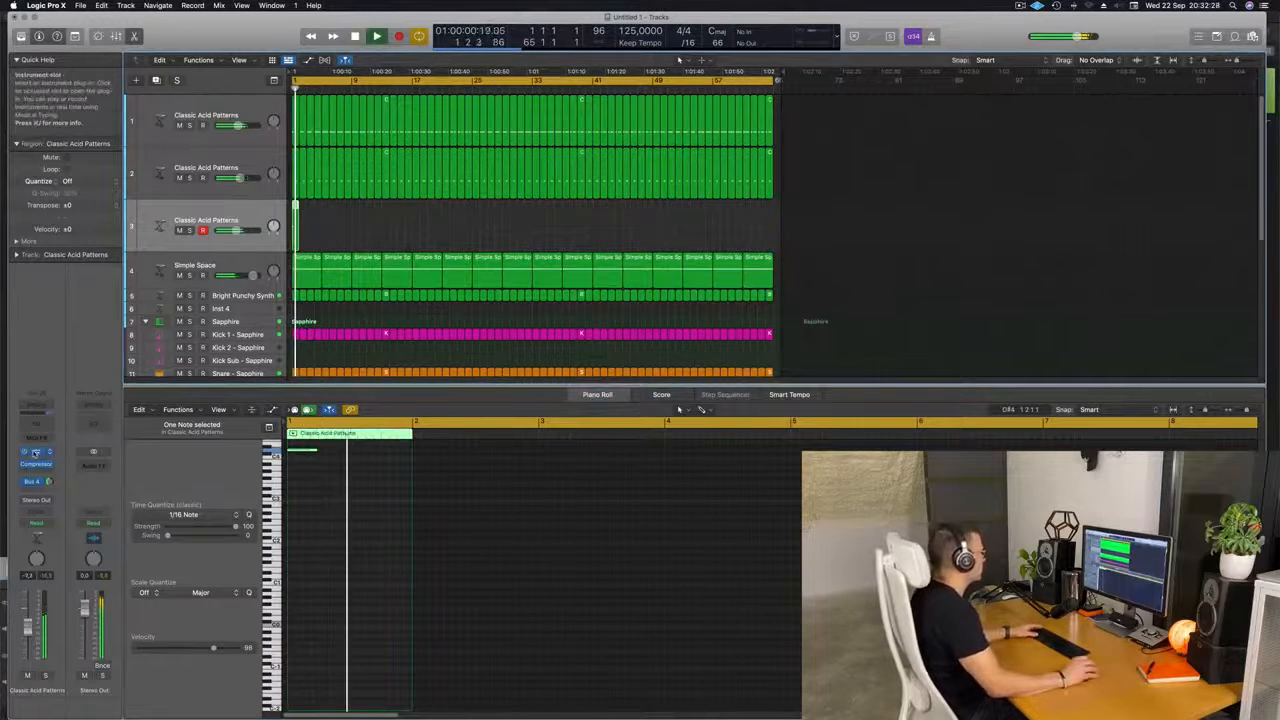
Switch the third acid track's Alchemy to the Classic snapshot and set the Cutoff to about 44 %.
{"action": "left_click", "coordinate": [35, 452]}
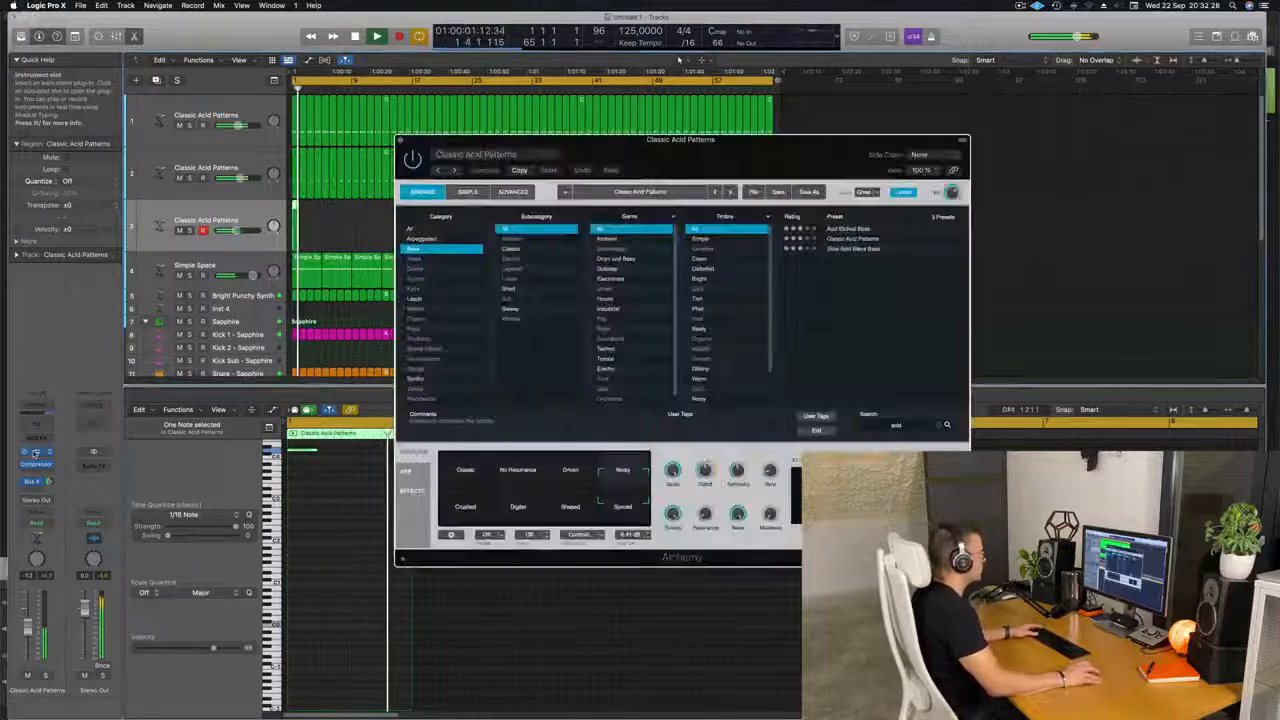
{"action": "double_click", "coordinate": [453, 480]}
{"action": "key", "text": "Return"}
{"action": "key", "text": "space"}
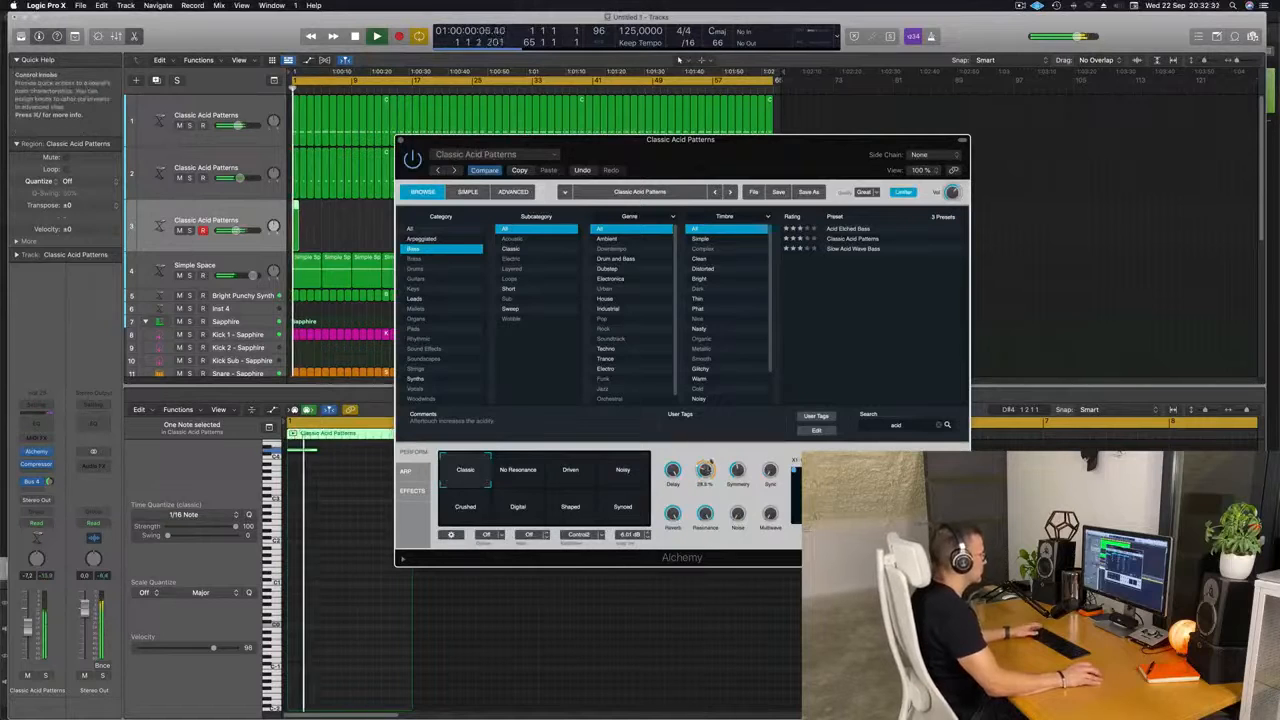
{"action": "key", "text": "Return"}
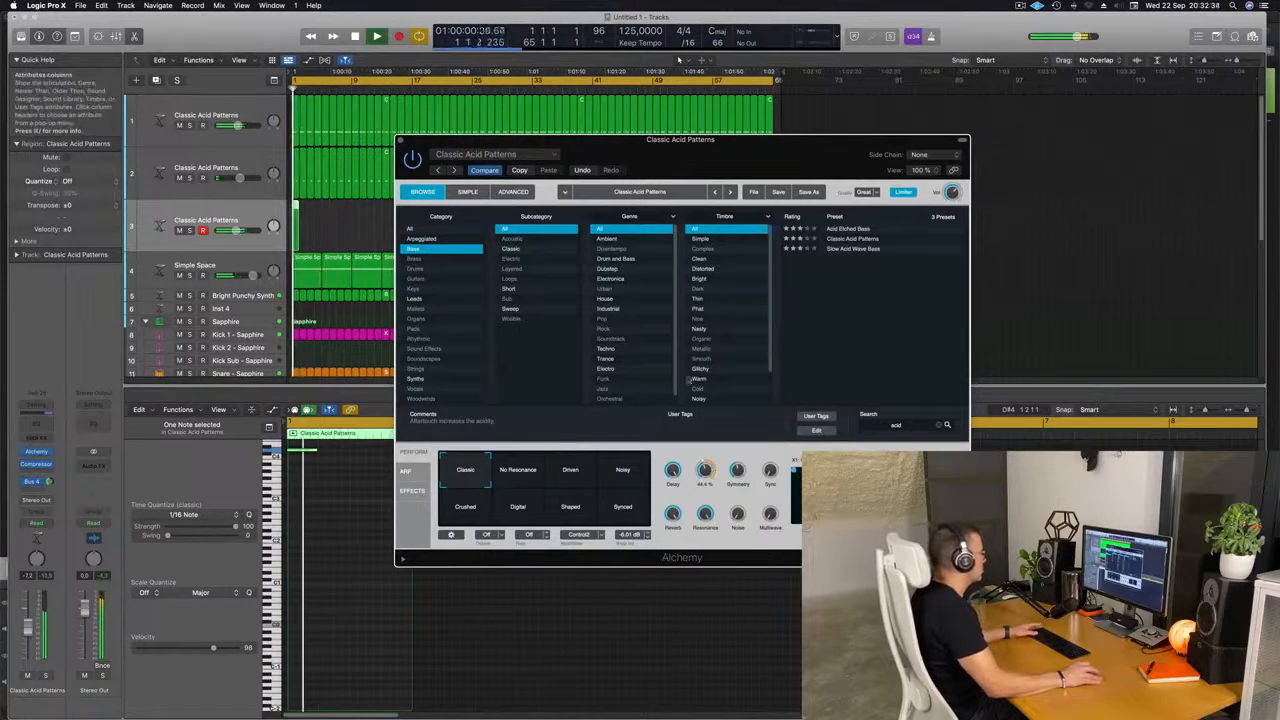
Adjust the pattern, rate and swing of the third acid track's Alchemy arpeggiator during playback.
{"action": "left_click", "coordinate": [407, 471]}
{"action": "key", "text": "space"}
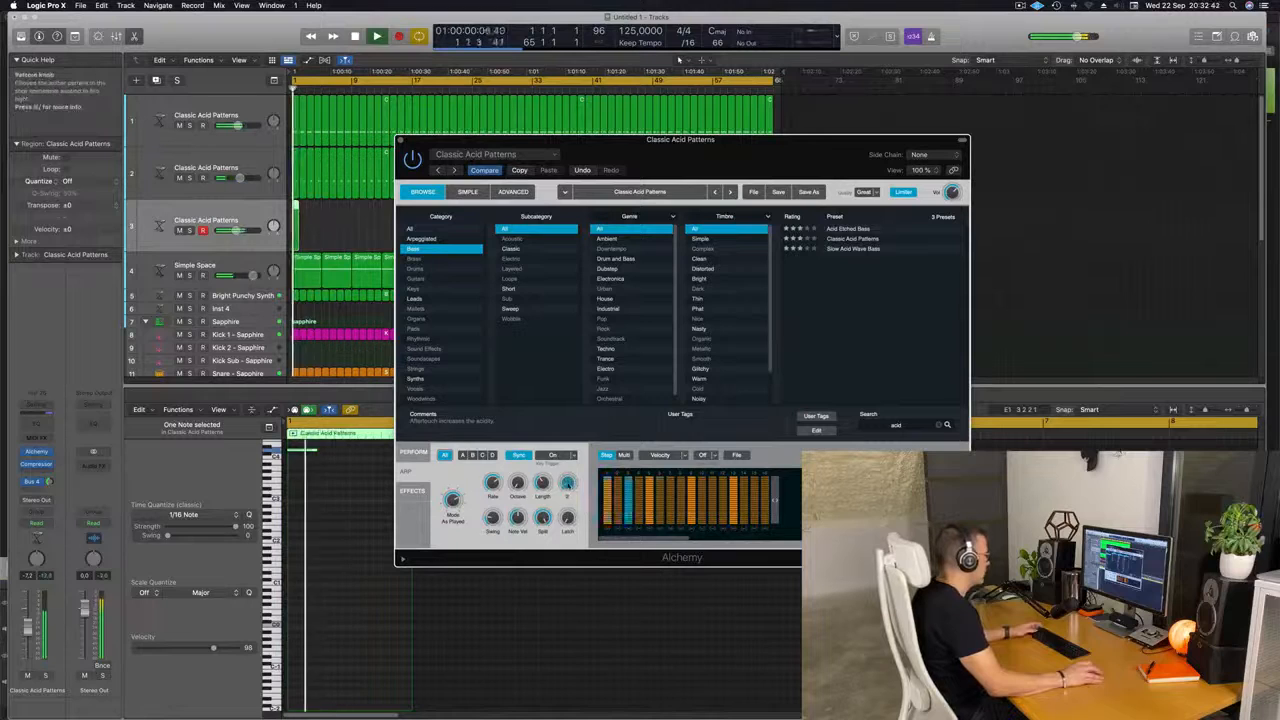
{"action": "key", "text": "space"}
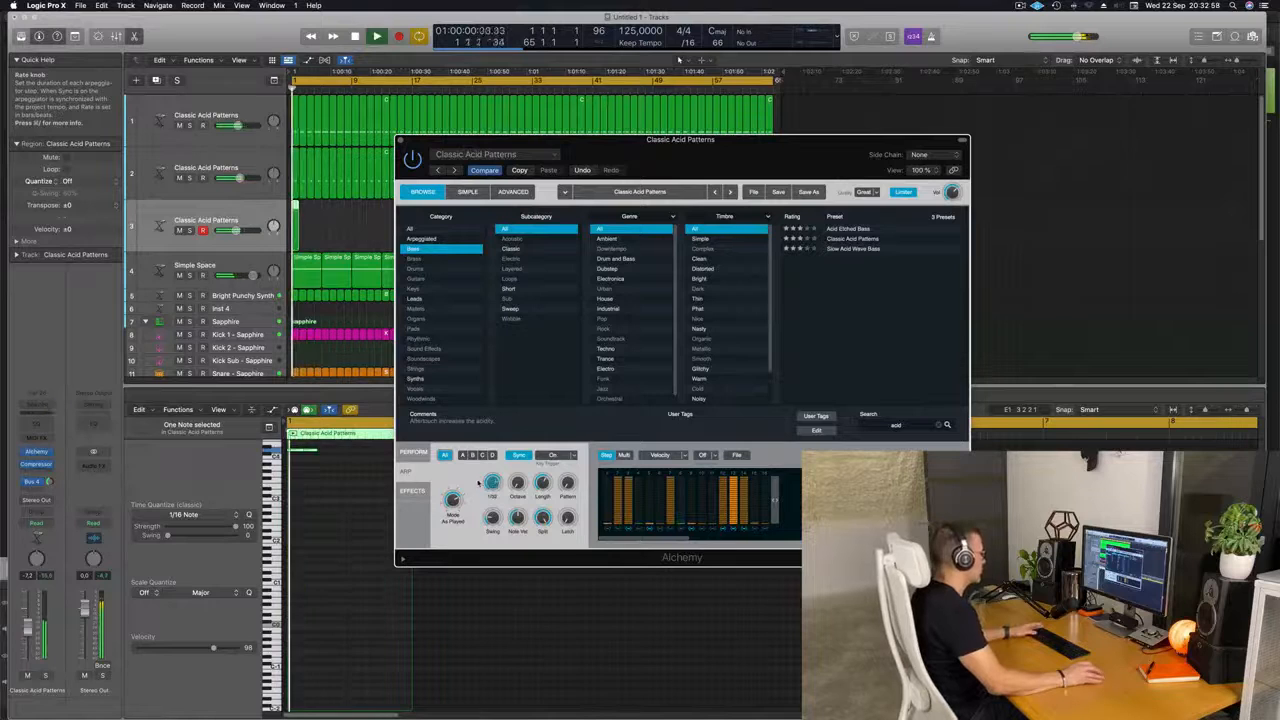
{"action": "key", "text": "space"}
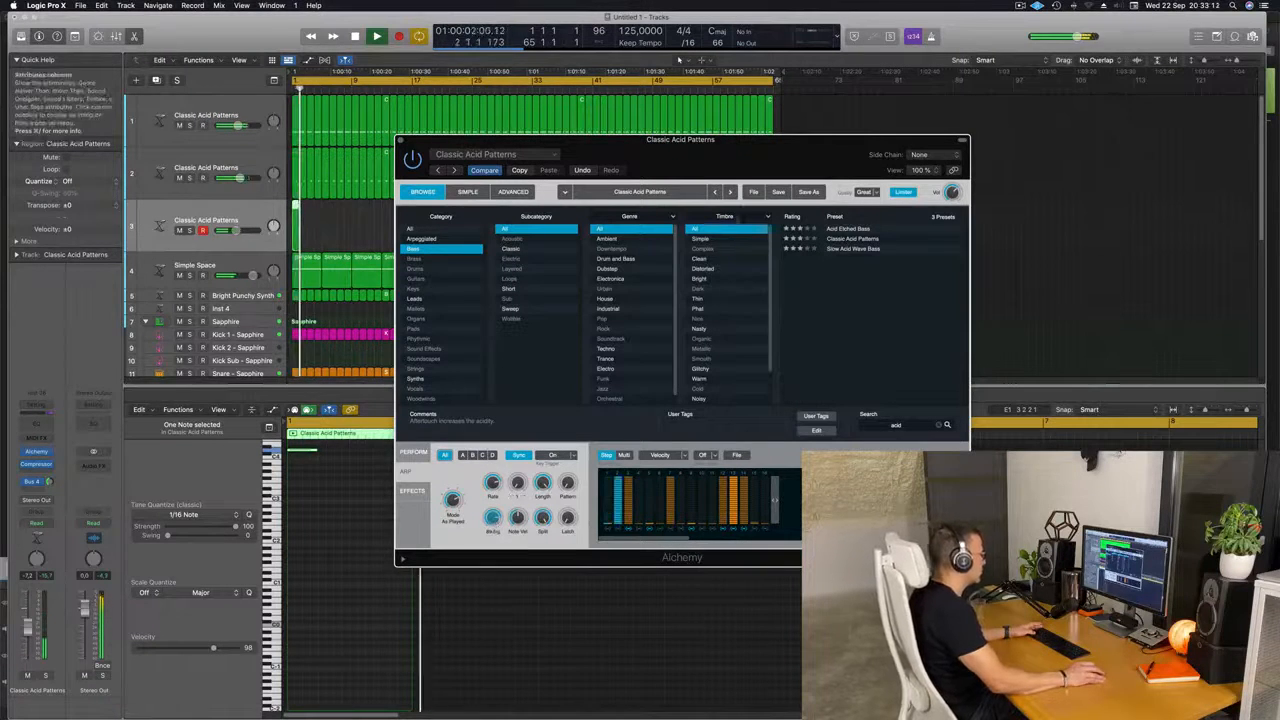
Repeat the third acid track's one-bar region seven times to fill eight bars.
{"action": "left_click_drag", "start_coordinate": [677, 159], "coordinate": [729, 200]}
{"action": "key", "text": "space"}
{"action": "key", "text": "space"}
{"action": "left_click_drag", "start_coordinate": [333, 218], "coordinate": [275, 237]}
{"action": "key", "text": "super+r"}
{"action": "key", "text": "super+r"}
{"action": "key", "text": "super+r"}
{"action": "key", "text": "super+r"}
{"action": "key", "text": "super+r"}
{"action": "key", "text": "super+r"}
{"action": "key", "text": "super+r"}
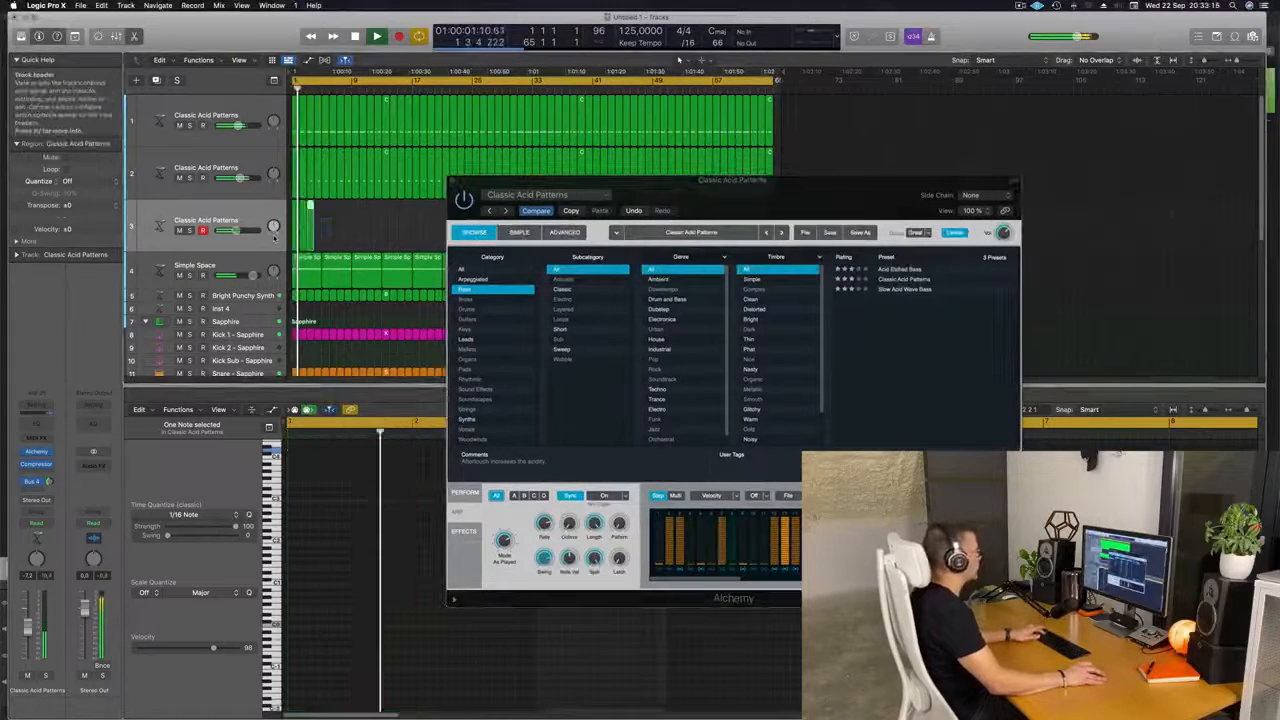
Select the third acid track's eight one-bar regions and repeat the block seven times along the arrangement.
{"action": "left_click_drag", "start_coordinate": [737, 203], "coordinate": [686, 390]}
{"action": "left_click_drag", "start_coordinate": [419, 239], "coordinate": [275, 232]}
{"action": "key", "text": "super+r"}
{"action": "key", "text": "super+r"}
{"action": "key", "text": "super+r"}
{"action": "key", "text": "super+r"}
{"action": "key", "text": "super+r"}
{"action": "key", "text": "super+r"}
{"action": "key", "text": "super+r"}
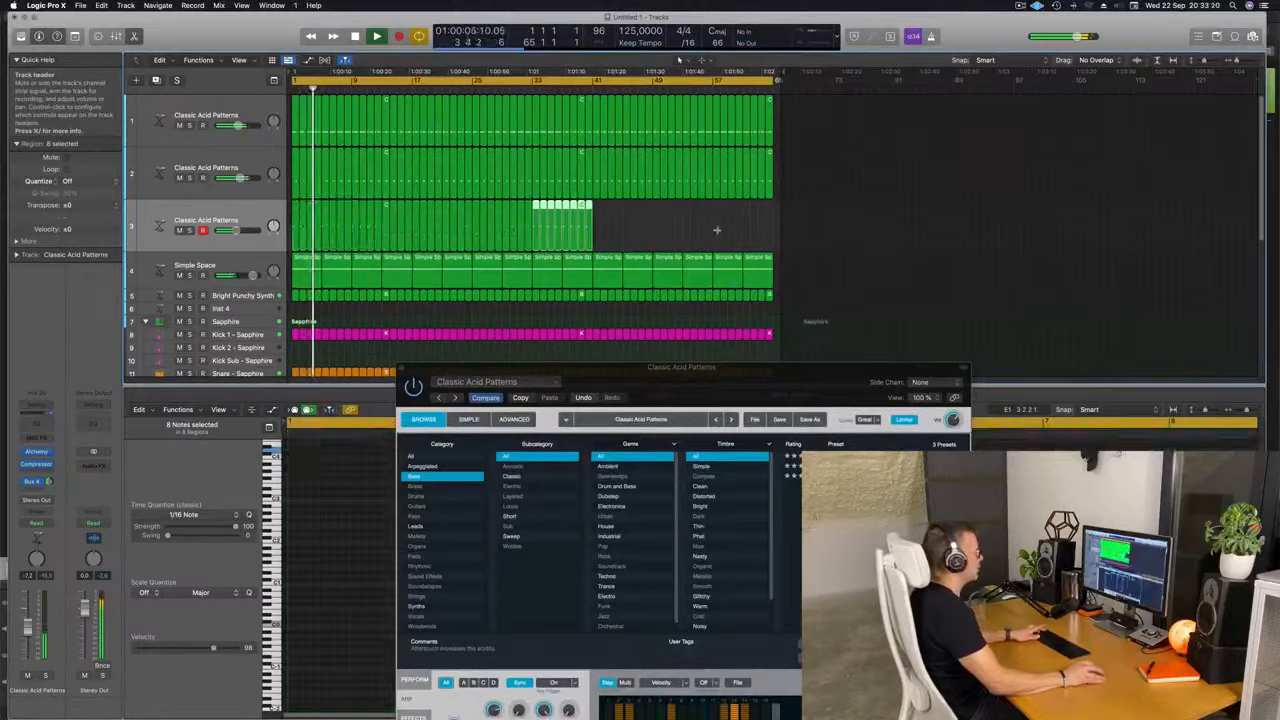
Load the Slow Acid Wave Bass preset in the third acid track's Alchemy.
{"action": "left_click", "coordinate": [255, 213]}
{"action": "left_click_drag", "start_coordinate": [713, 384], "coordinate": [644, 216]}
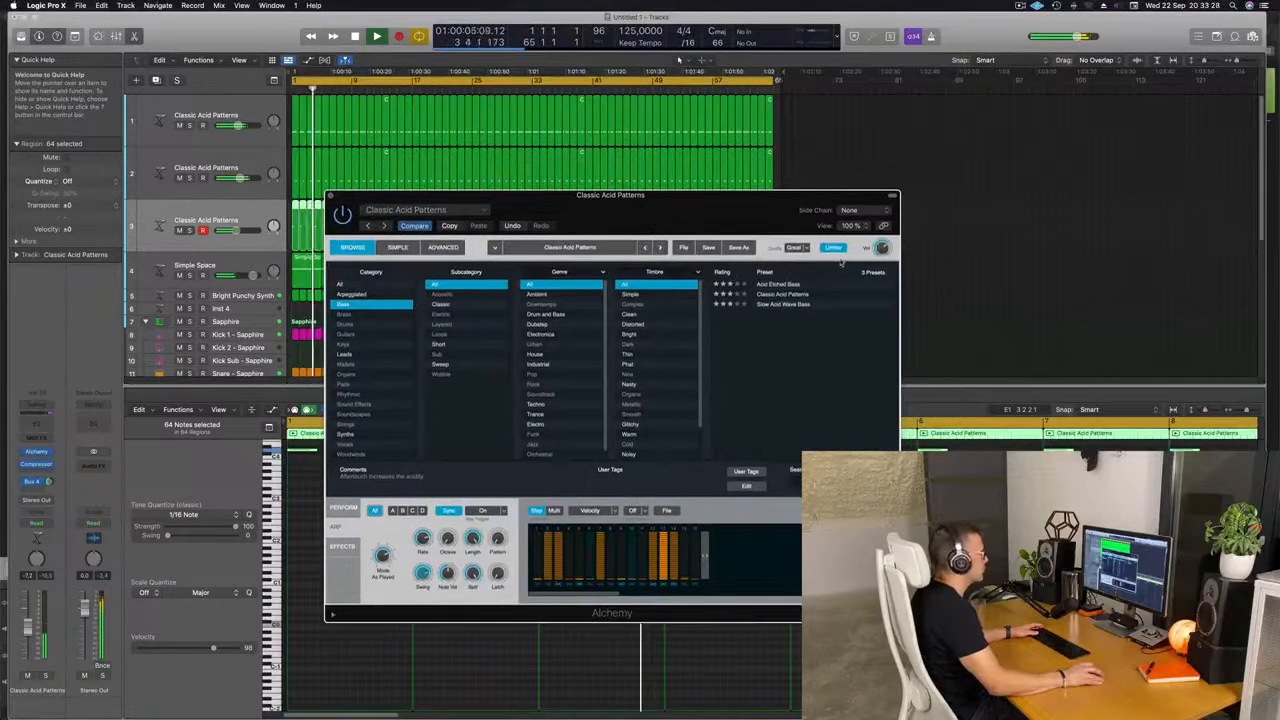
{"action": "left_click", "coordinate": [784, 304]}
{"action": "left_click_drag", "start_coordinate": [744, 211], "coordinate": [812, 213]}
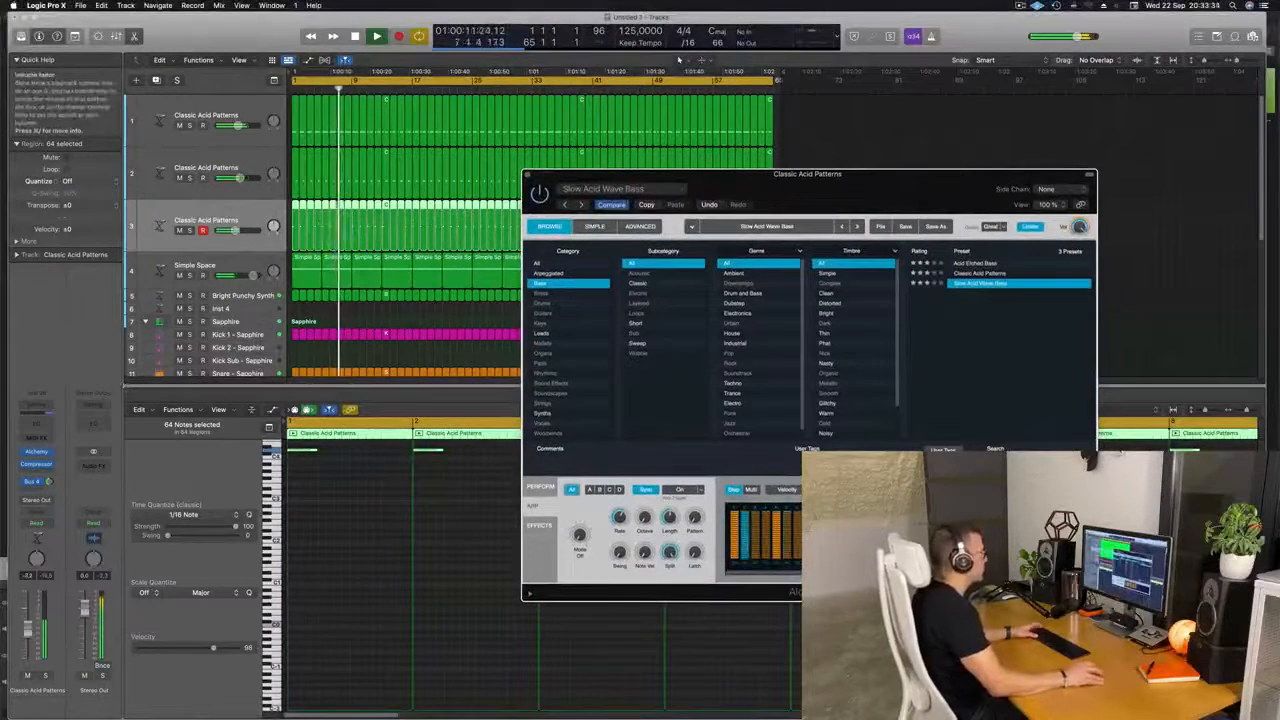
Audition the performance snapshots of the third acid track's Alchemy during playback, settle on Simple and close the instrument.
{"action": "left_click", "coordinate": [542, 488]}
{"action": "key", "text": "space"}
{"action": "left_click", "coordinate": [730, 508]}
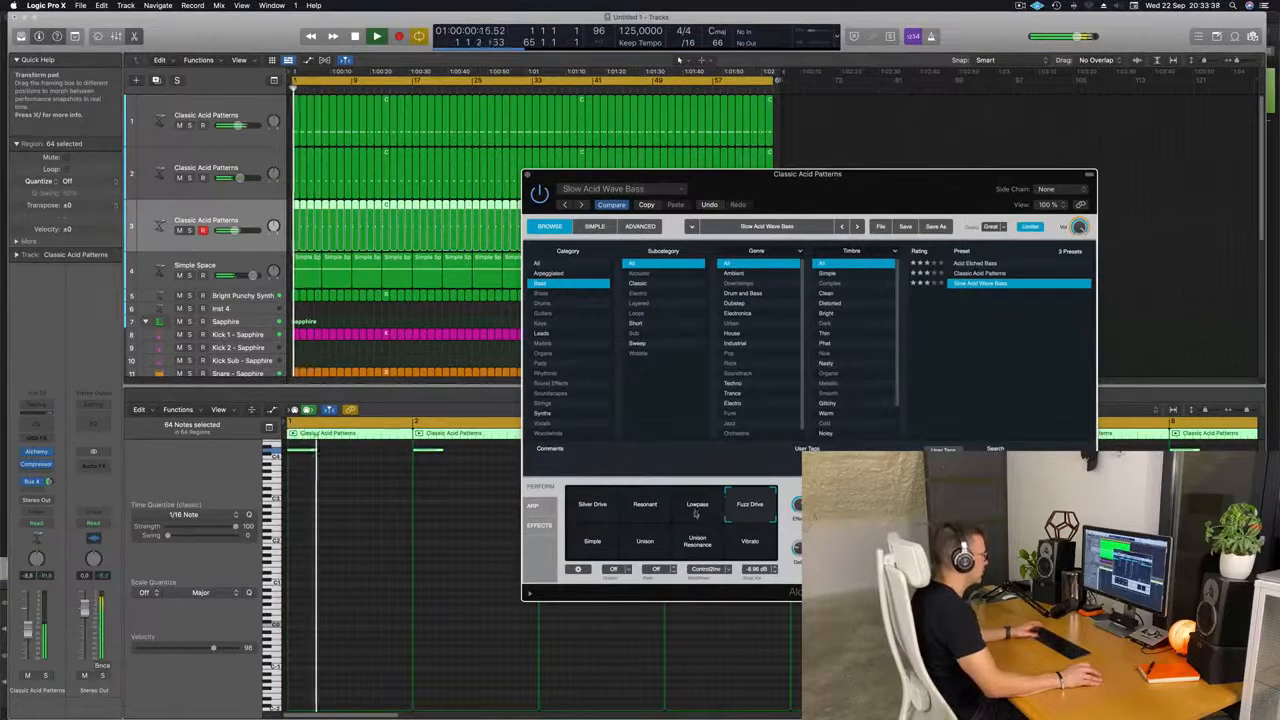
{"action": "left_click", "coordinate": [696, 512]}
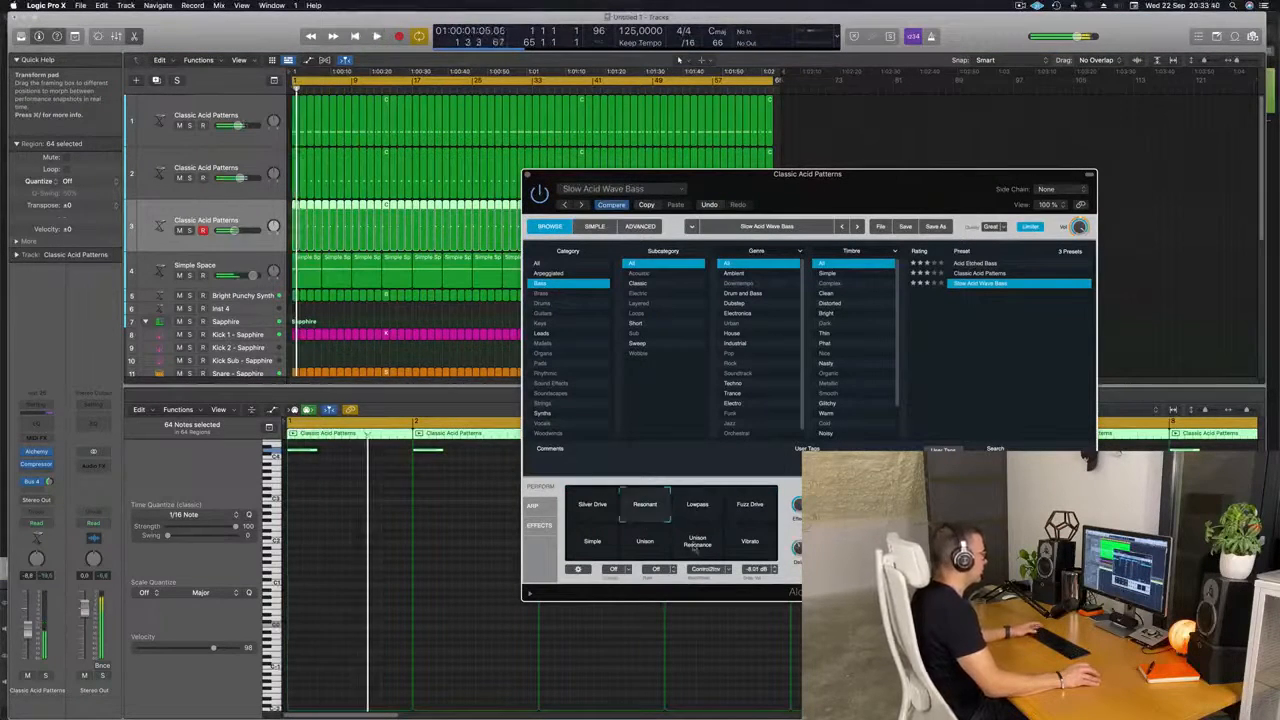
{"action": "left_click", "coordinate": [697, 545]}
{"action": "left_click", "coordinate": [748, 545]}
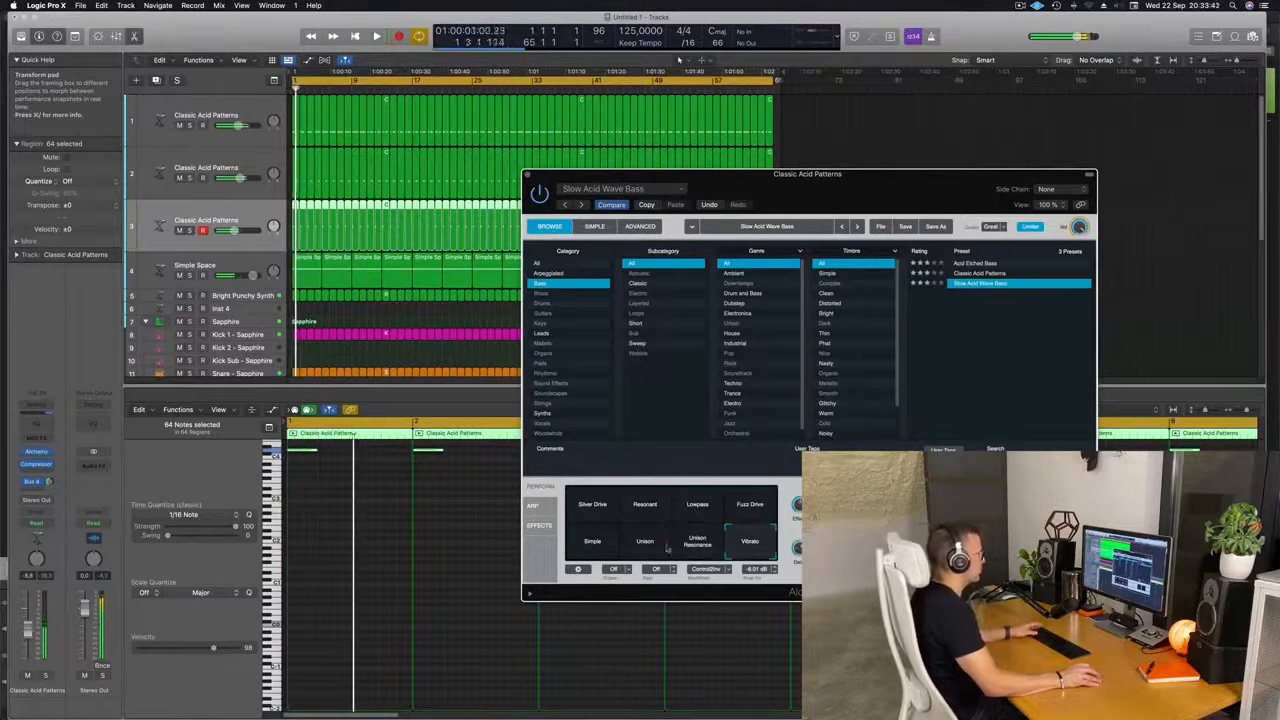
{"action": "left_click", "coordinate": [641, 543]}
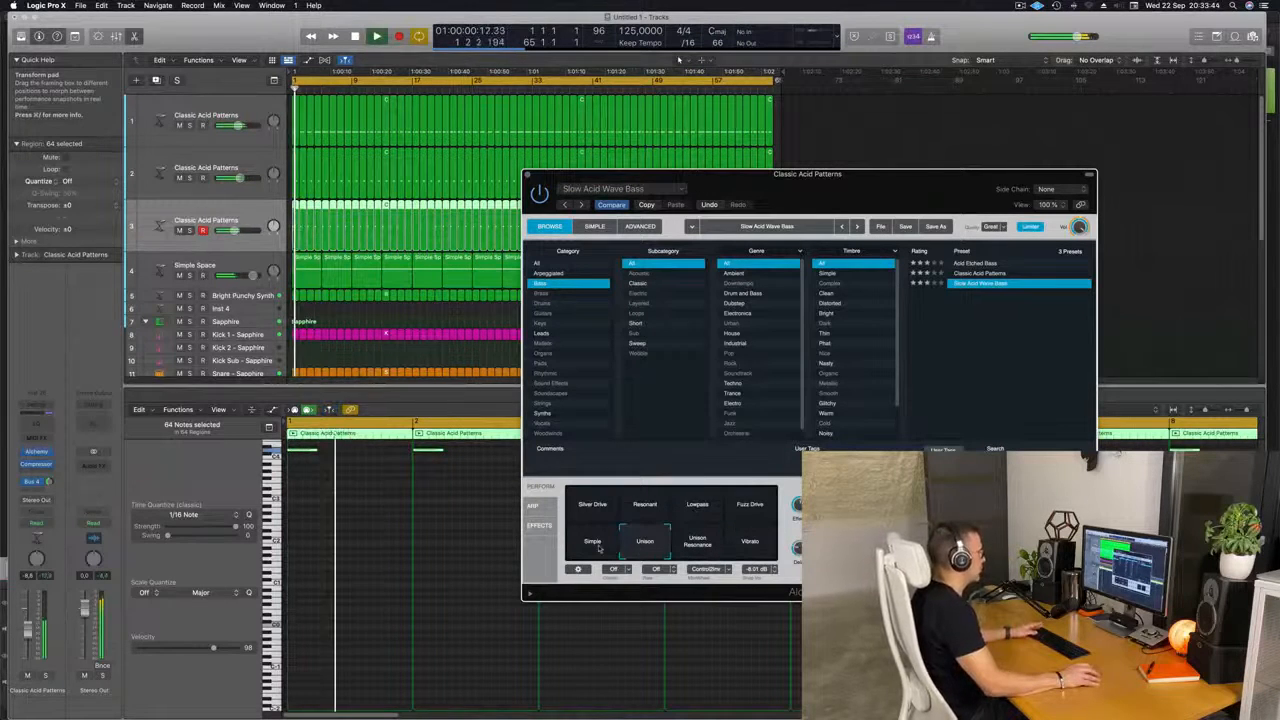
{"action": "left_click", "coordinate": [592, 543]}
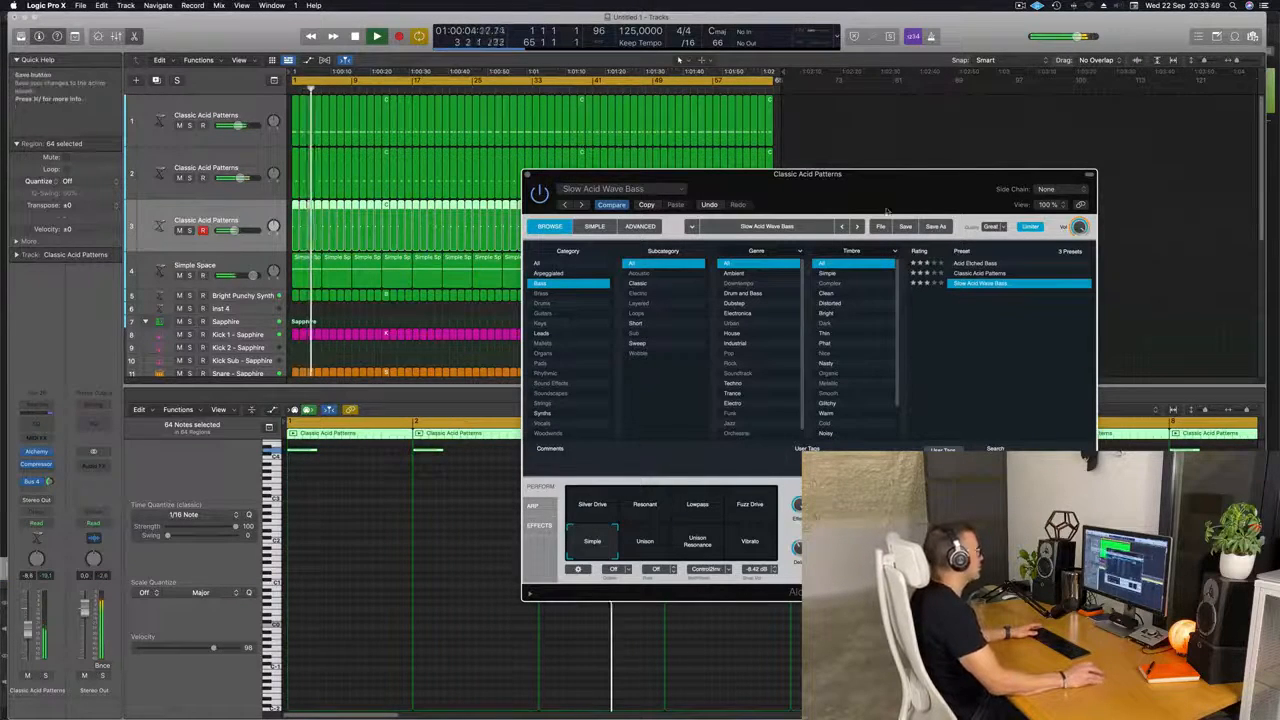
{"action": "left_click_drag", "start_coordinate": [790, 174], "coordinate": [665, 181]}
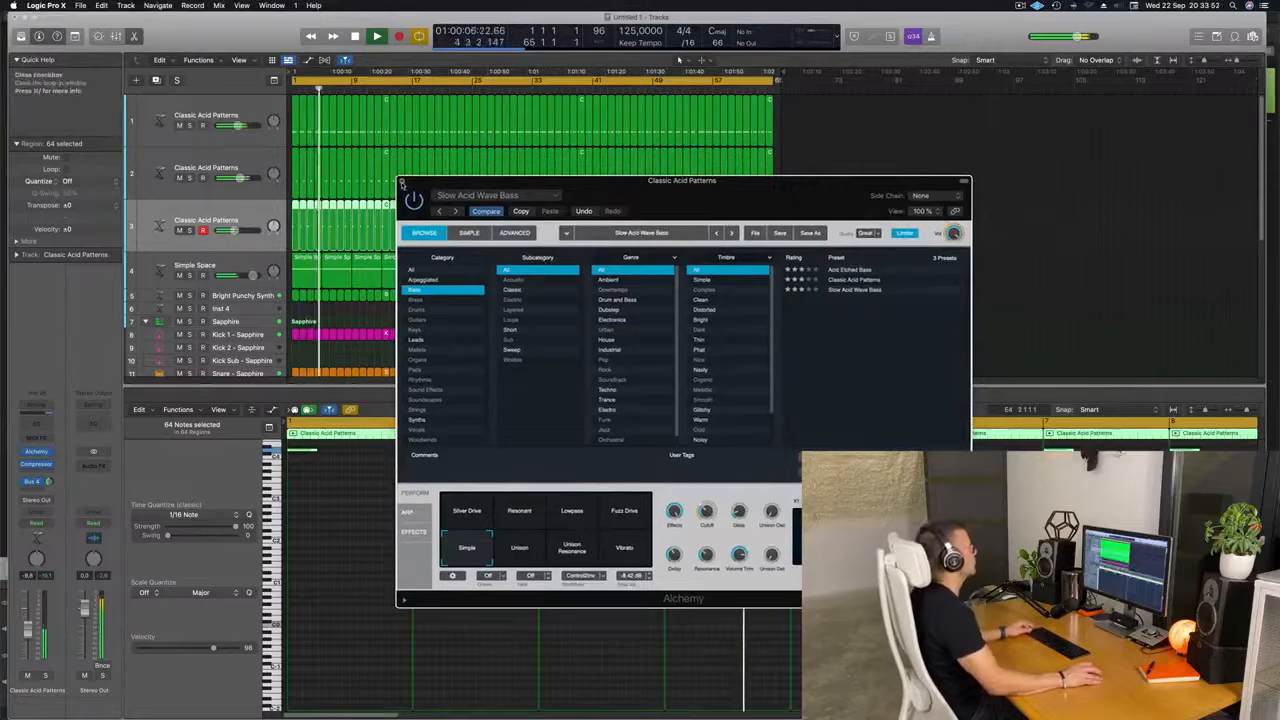
{"action": "left_click", "coordinate": [403, 181]}
{"action": "key", "text": "z"}
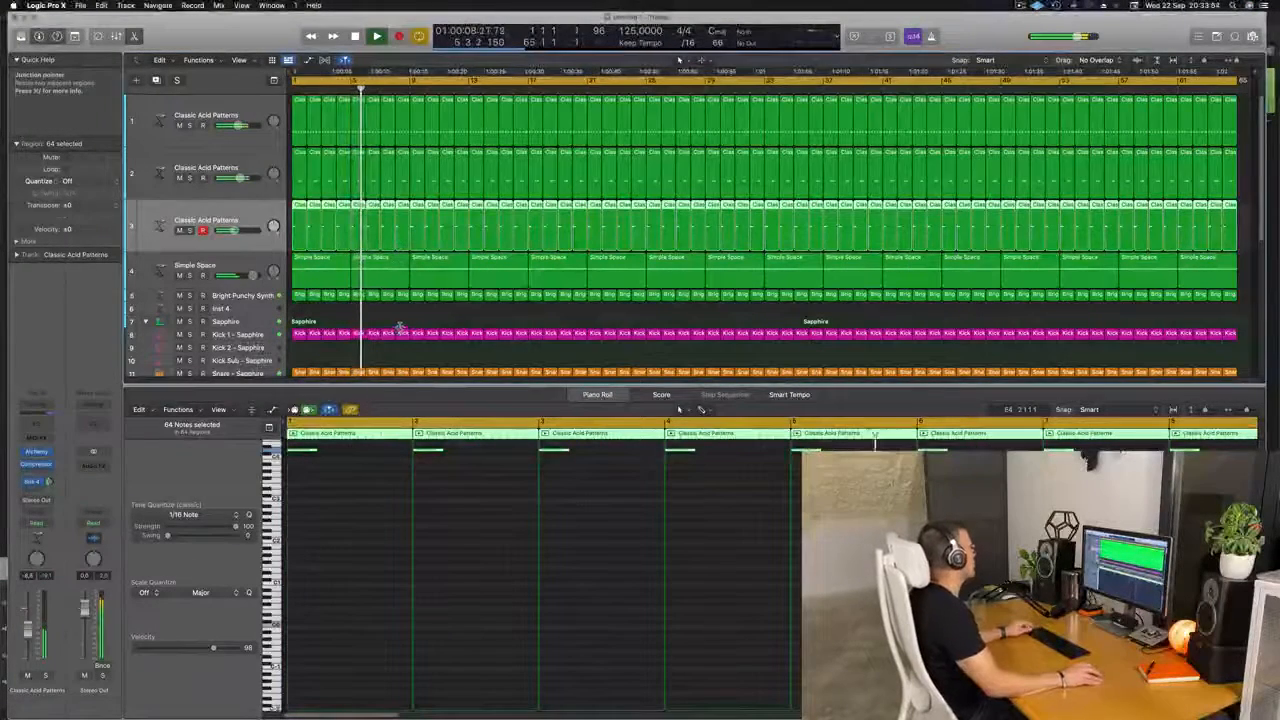
Open the first acid track's Alchemy and mute the second and third acid tracks.
{"action": "left_click", "coordinate": [256, 101]}
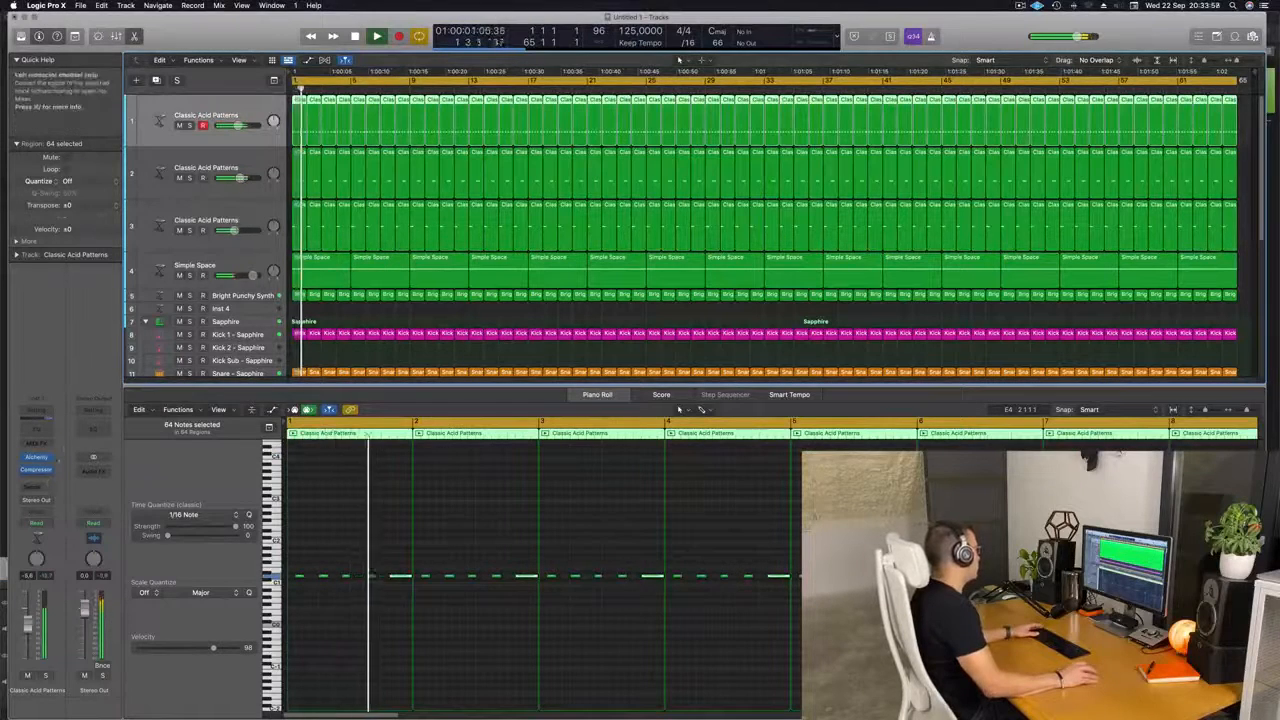
{"action": "left_click", "coordinate": [36, 457]}
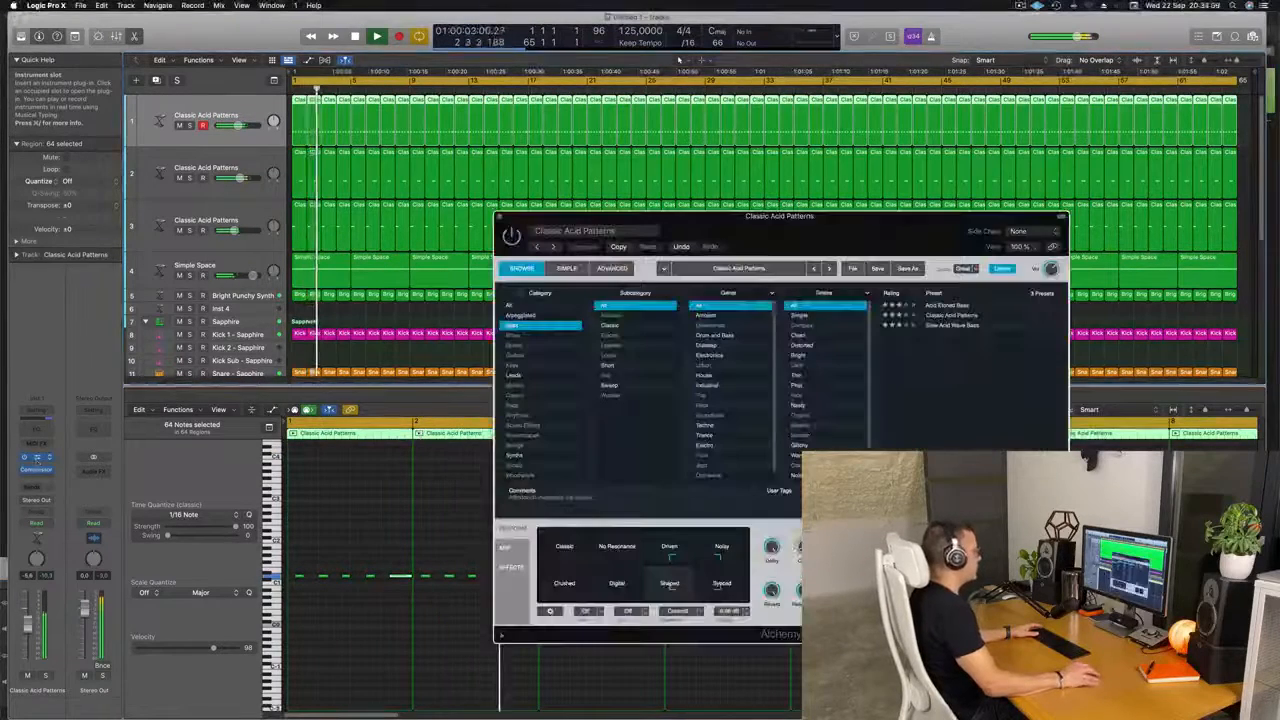
{"action": "left_click_drag", "start_coordinate": [806, 239], "coordinate": [796, 204]}
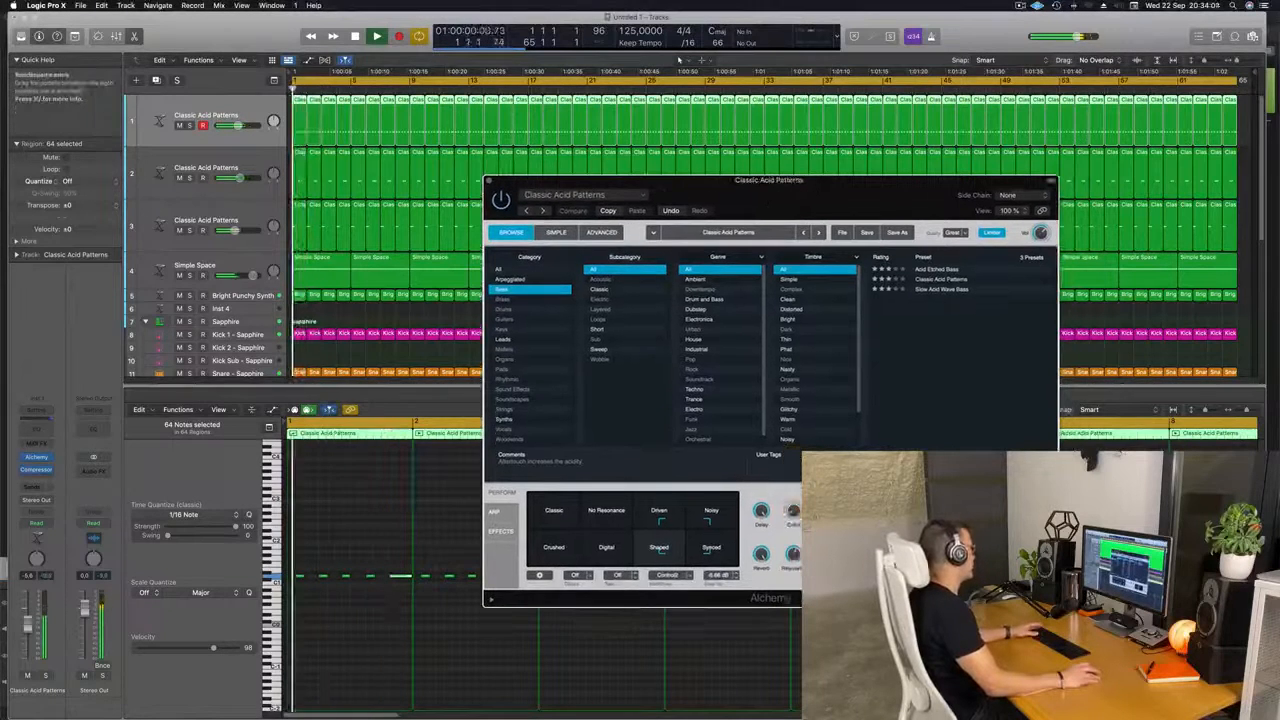
{"action": "left_click", "coordinate": [180, 178]}
{"action": "left_click", "coordinate": [180, 230]}
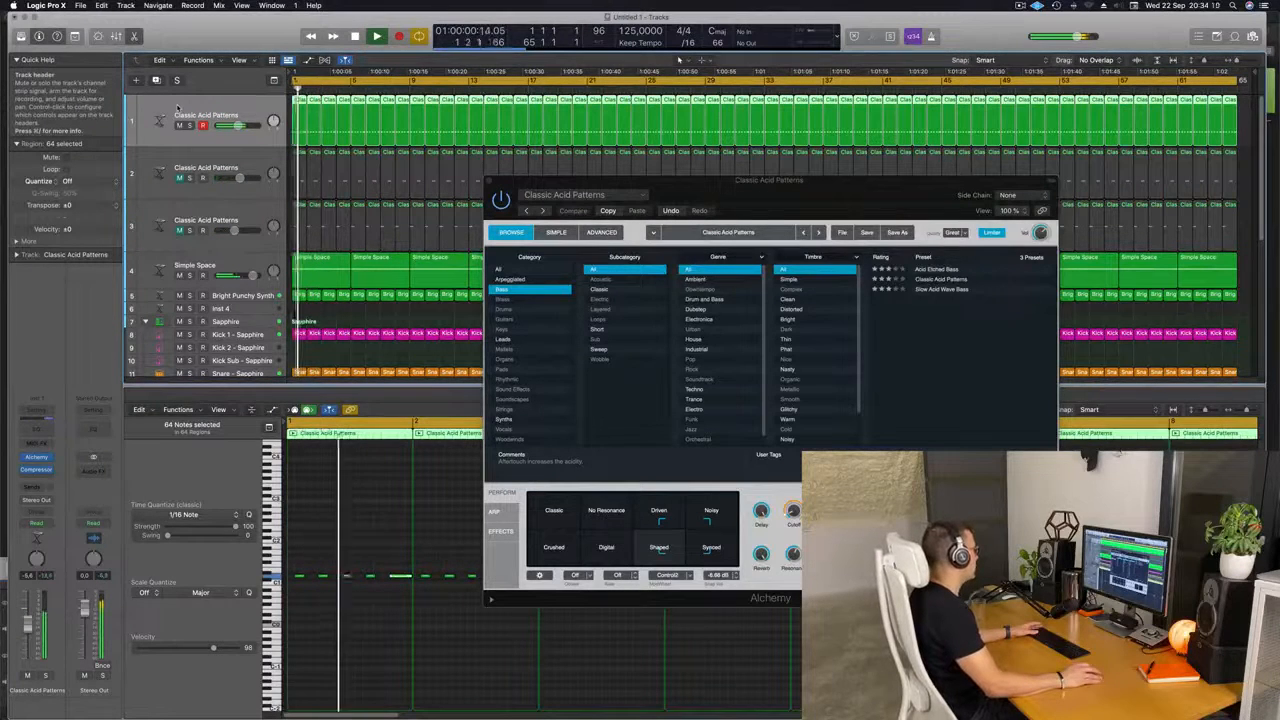
Record a move of Alchemy's Cutoff as automation on the first acid track in Touch mode.
{"action": "left_click", "coordinate": [36, 522]}
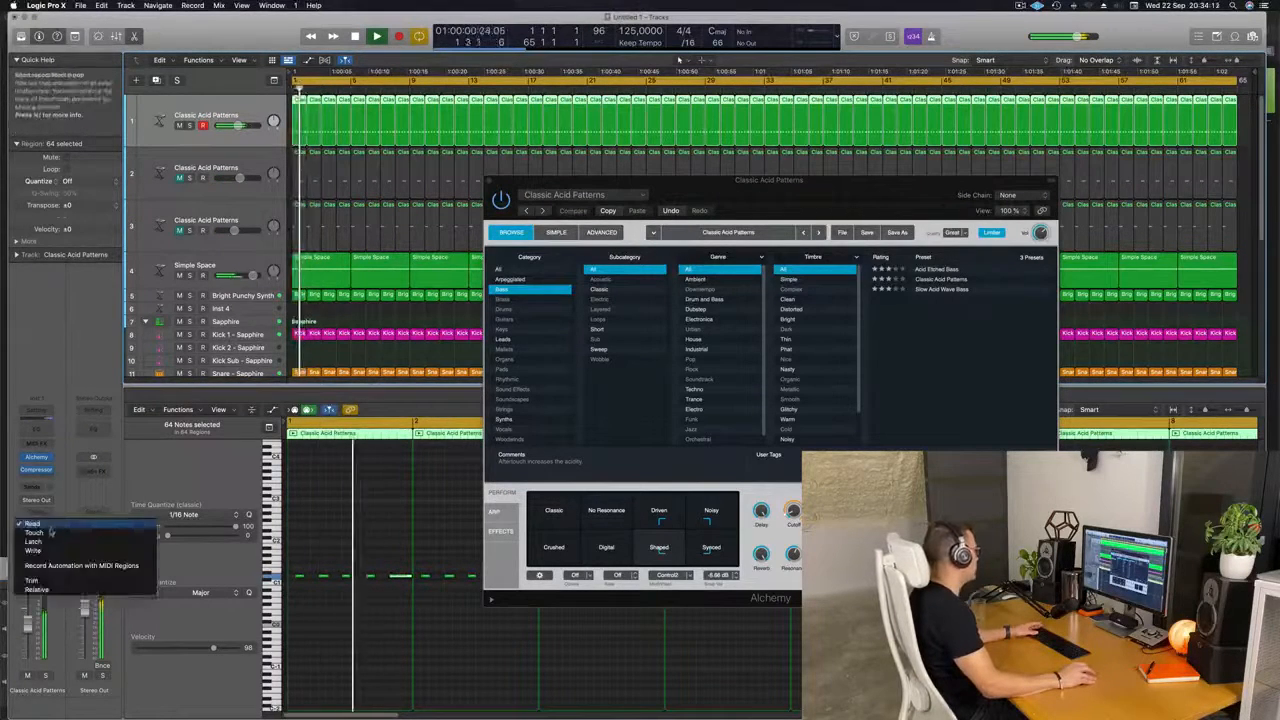
{"action": "left_click", "coordinate": [71, 534]}
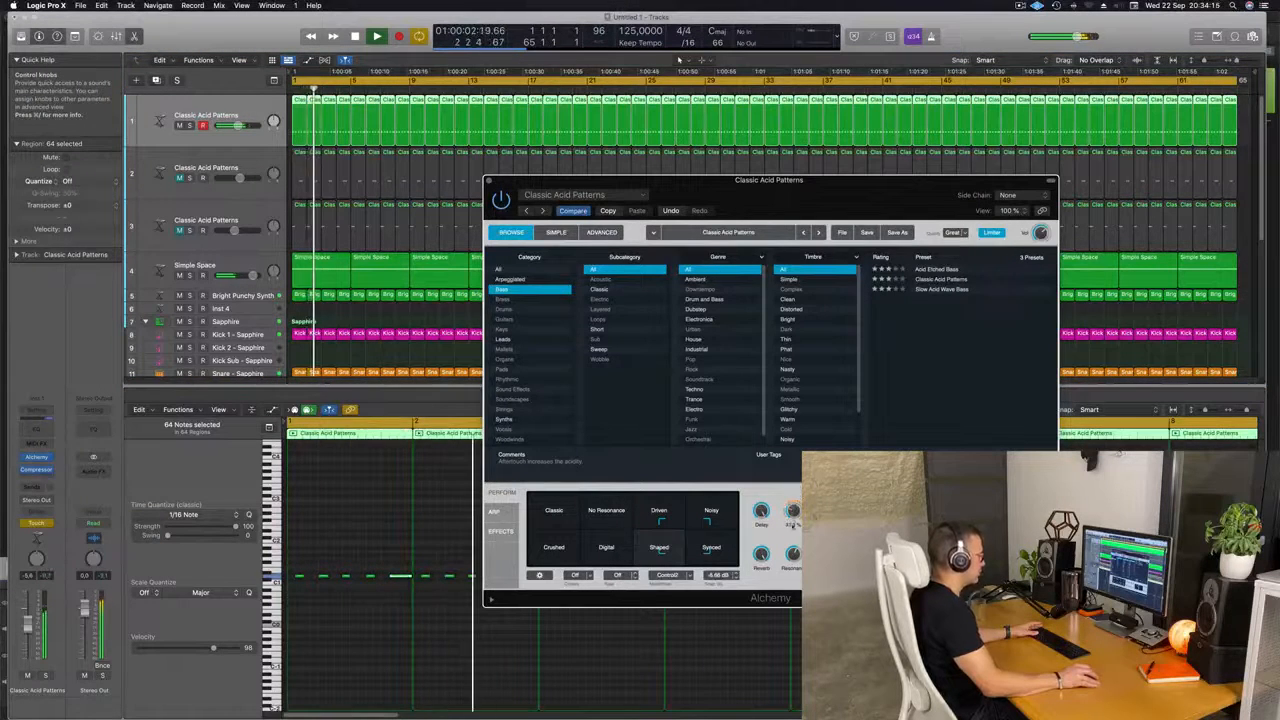
{"action": "key", "text": "Return"}
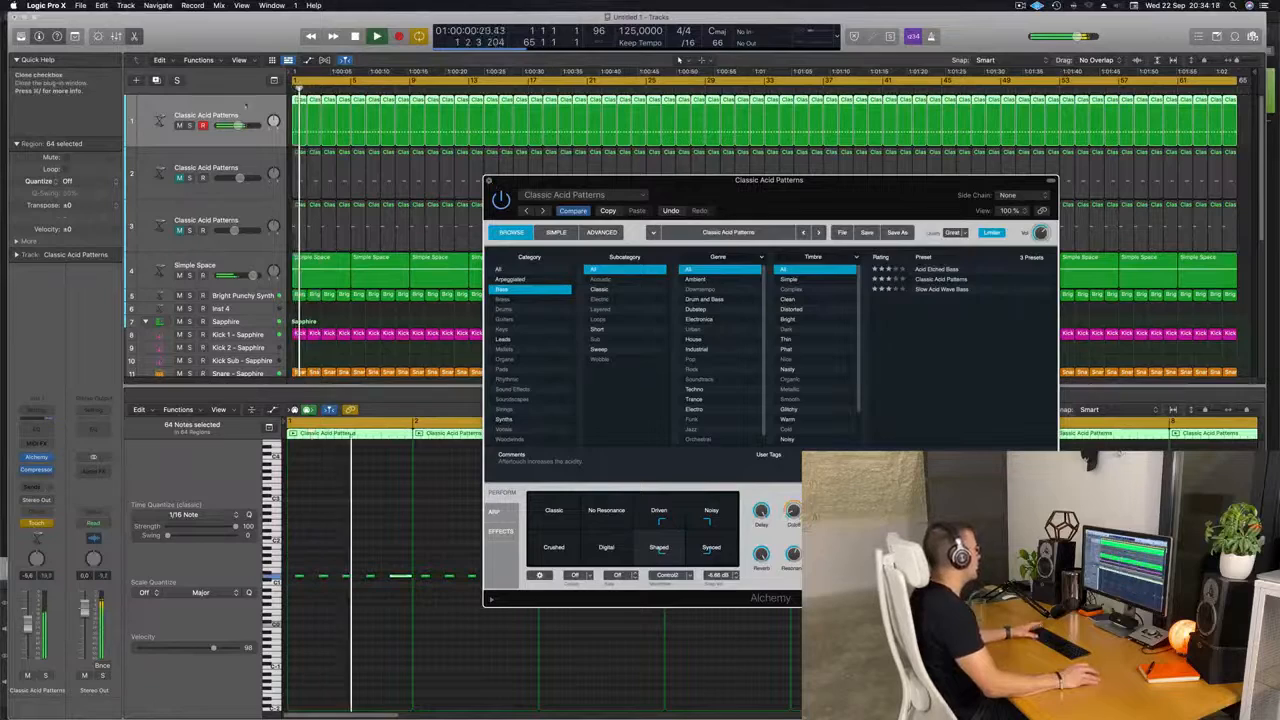
{"action": "left_click", "coordinate": [489, 180]}
Show the track automation, return the first acid track to Read mode and display its Alchemy Cutoff curve.
{"action": "key", "text": "Return"}
{"action": "key", "text": "a"}
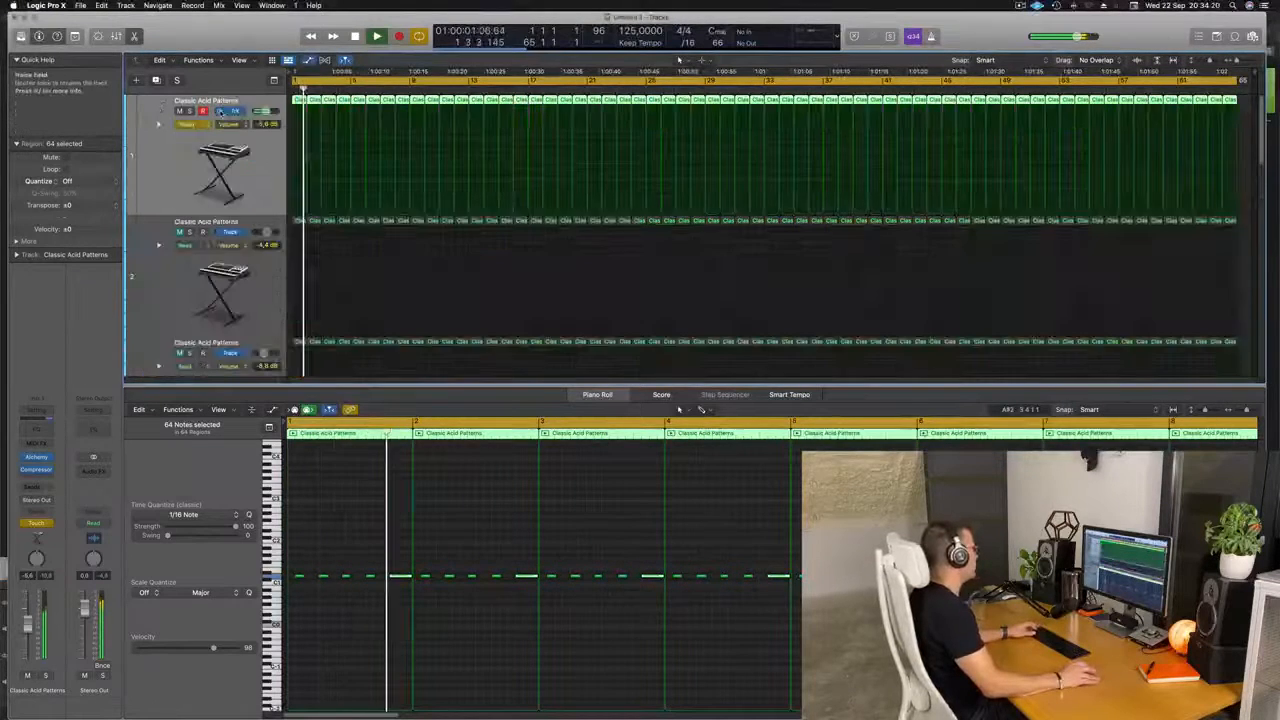
{"action": "left_click", "coordinate": [187, 124]}
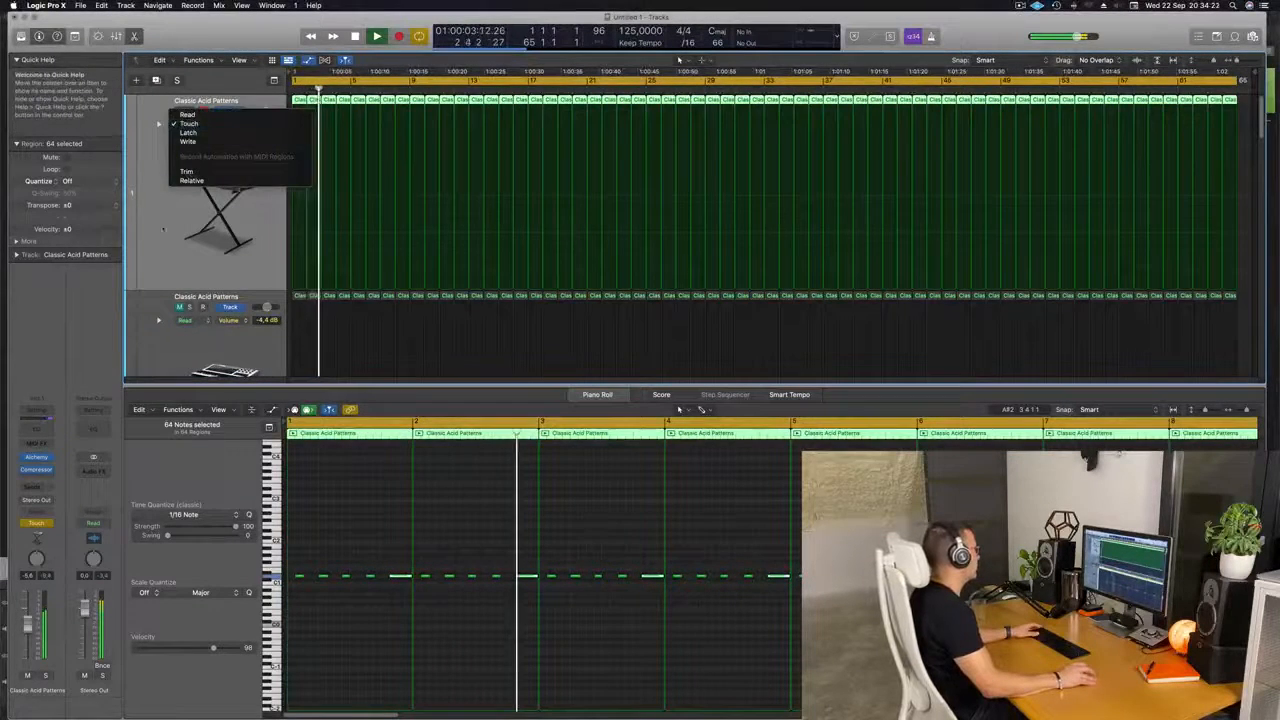
{"action": "left_click", "coordinate": [163, 229]}
{"action": "scroll", "coordinate": [162, 190], "scroll_direction": "down", "scroll_amount": 5}
{"action": "scroll", "coordinate": [161, 162], "scroll_direction": "up", "scroll_amount": 5}
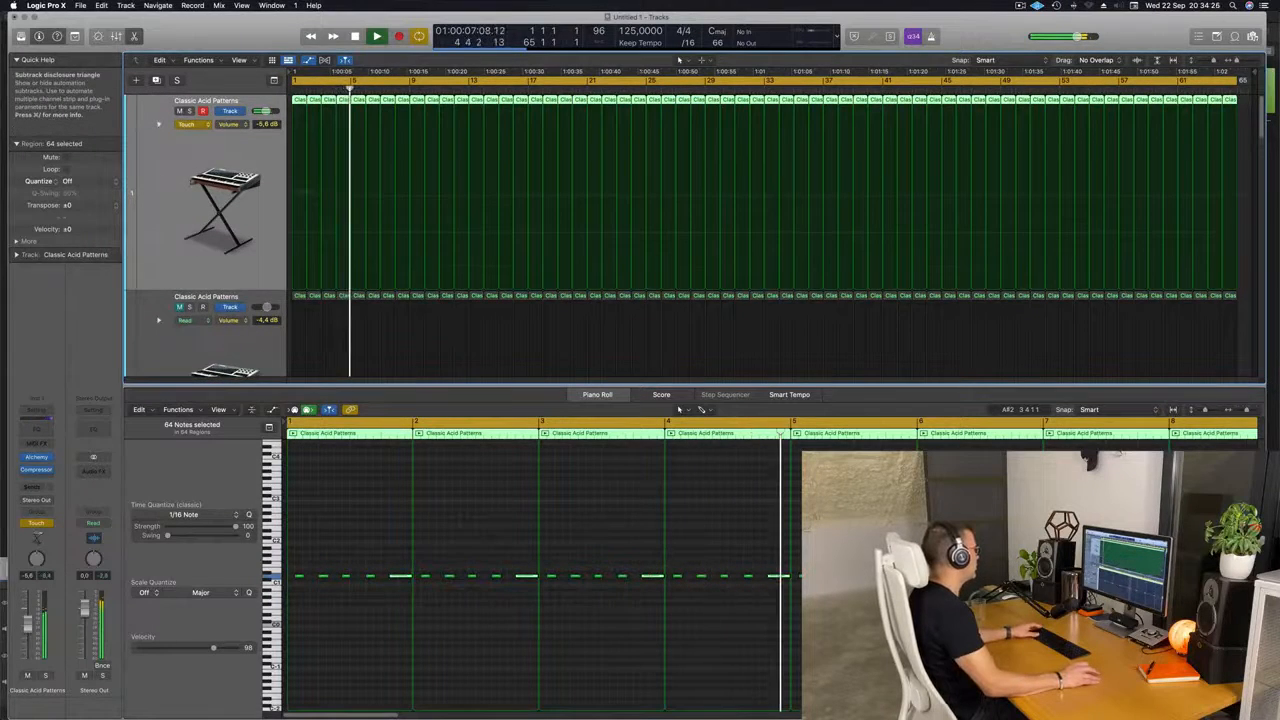
{"action": "left_click", "coordinate": [187, 124]}
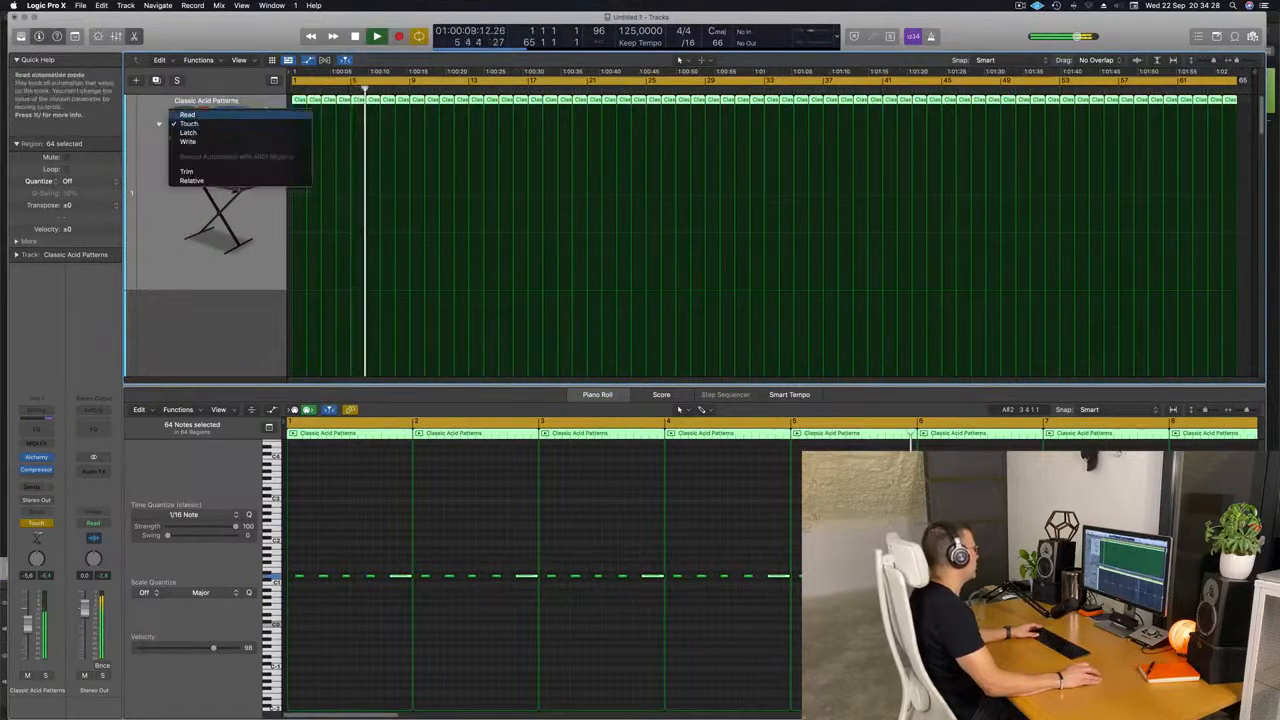
{"action": "left_click", "coordinate": [187, 115]}
{"action": "left_click", "coordinate": [222, 124]}
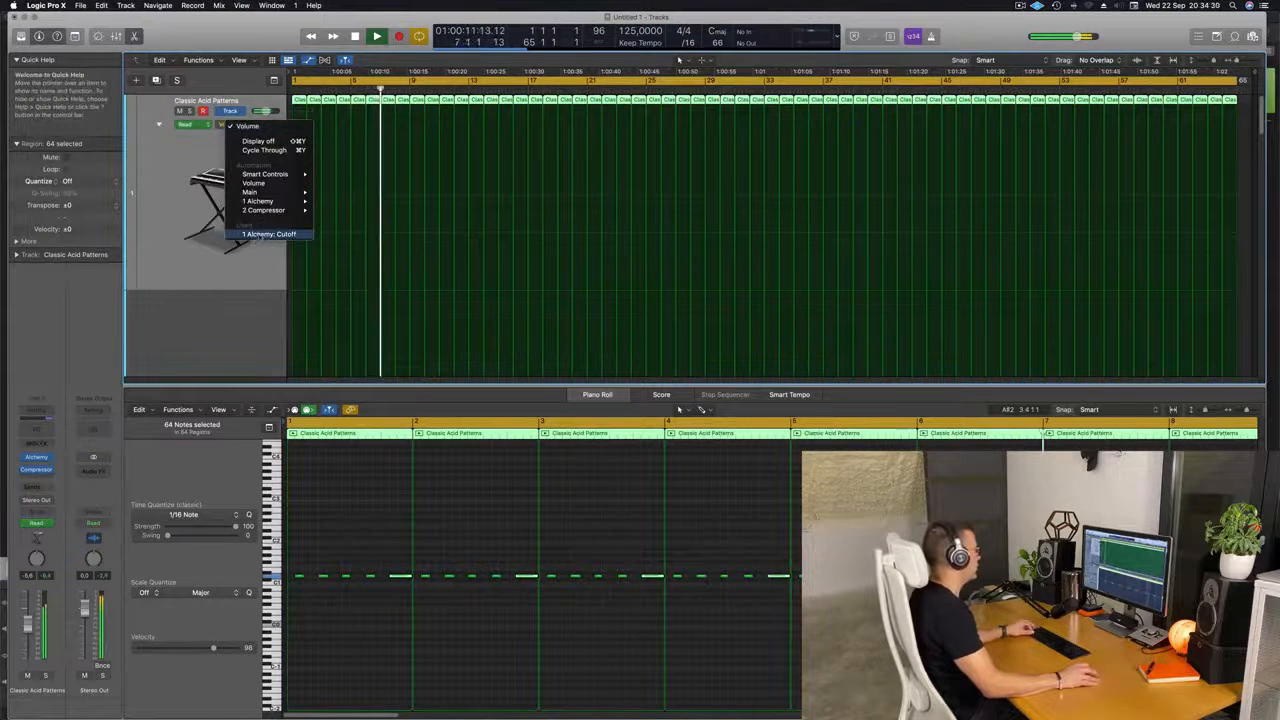
{"action": "left_click", "coordinate": [262, 234]}
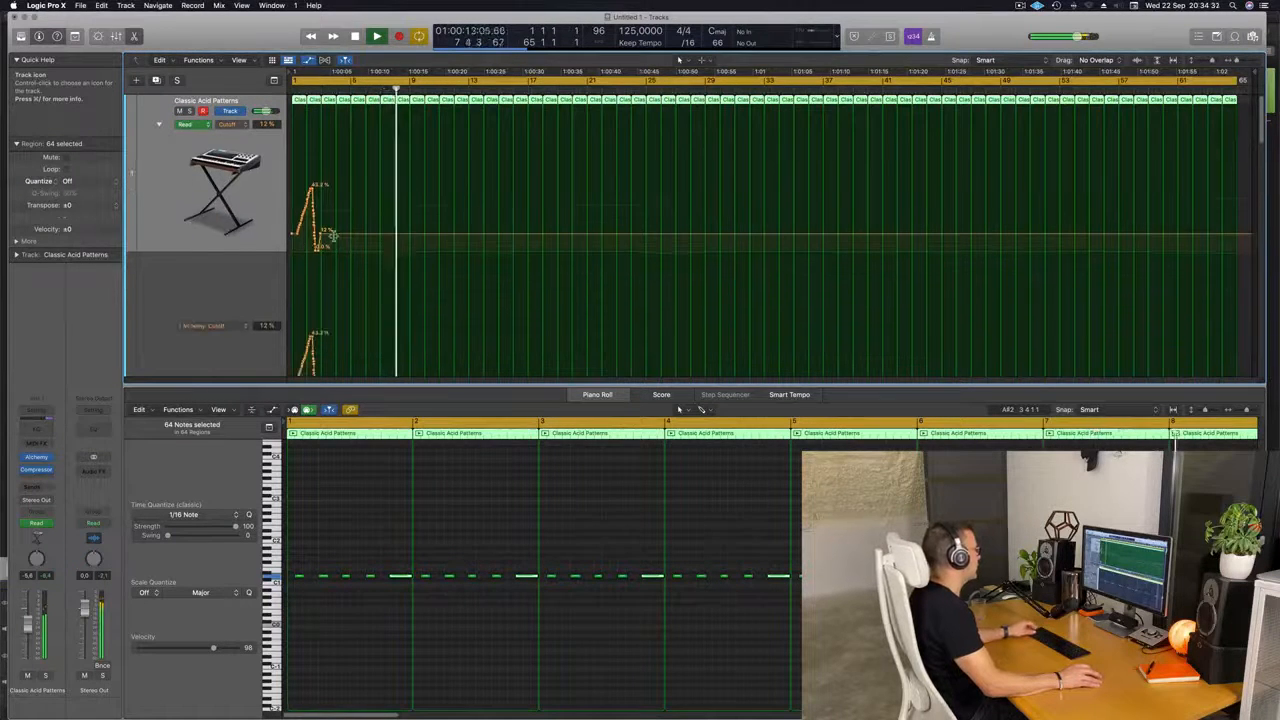
Reshape the first acid track's Cutoff automation into a rise from 12 % to bar 5 and a fall to 13.4 % at bar 9.
{"action": "left_click", "coordinate": [159, 124]}
{"action": "left_click_drag", "start_coordinate": [320, 233], "coordinate": [411, 232]}
{"action": "key", "text": "Return"}
{"action": "scroll", "coordinate": [394, 236], "scroll_direction": "down", "scroll_amount": 3}
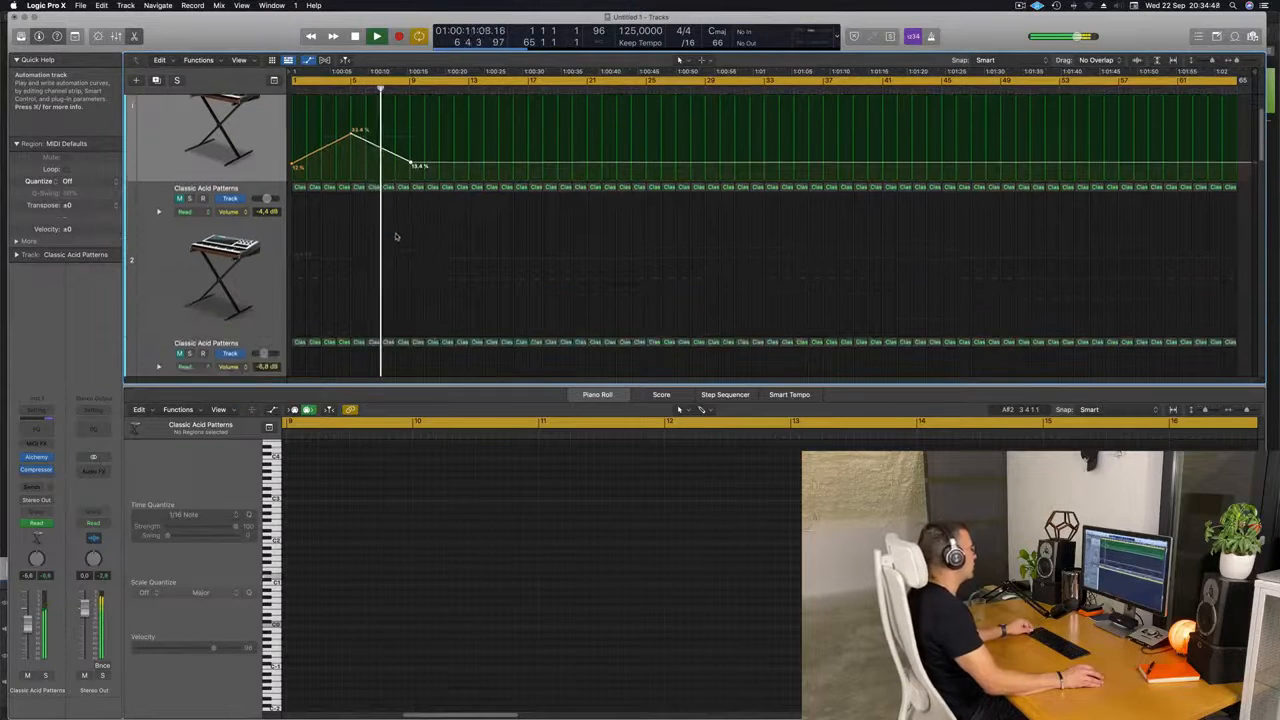
Check the Simple Space track in solo and add a send from it to Bus 4.
{"action": "scroll", "coordinate": [405, 266], "scroll_direction": "down", "scroll_amount": 8}
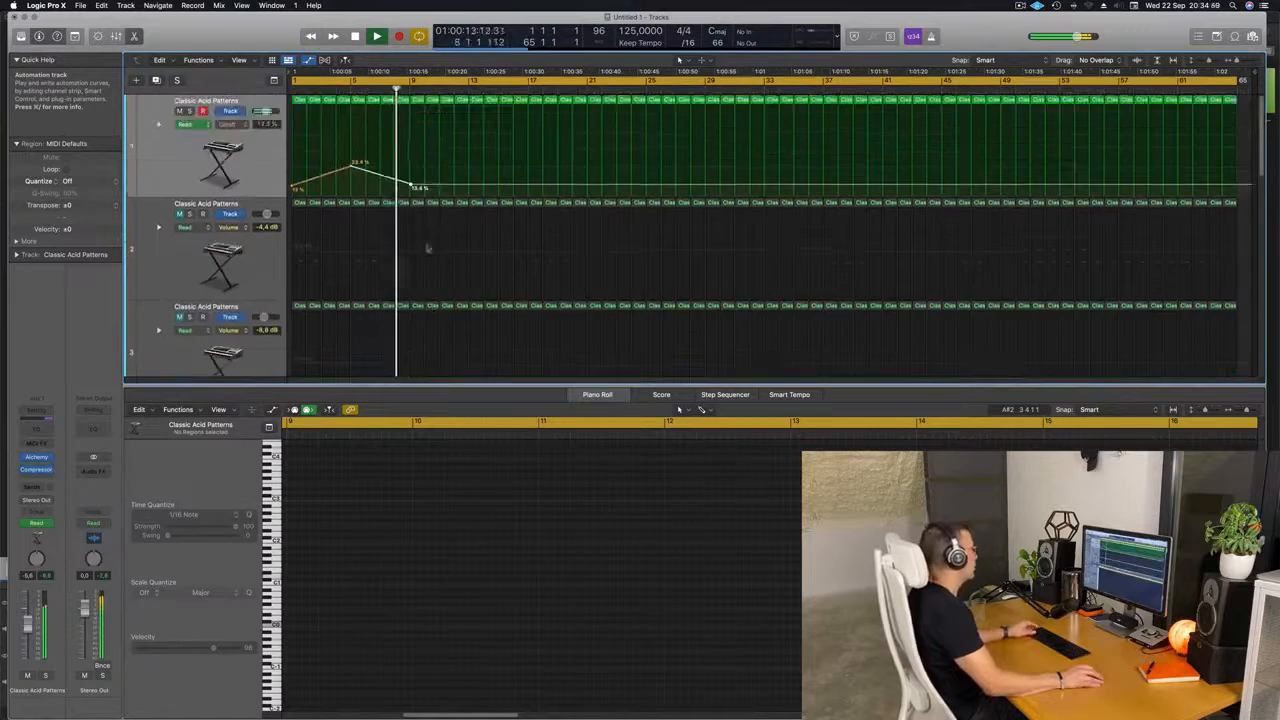
{"action": "scroll", "coordinate": [348, 237], "scroll_direction": "down", "scroll_amount": 2}
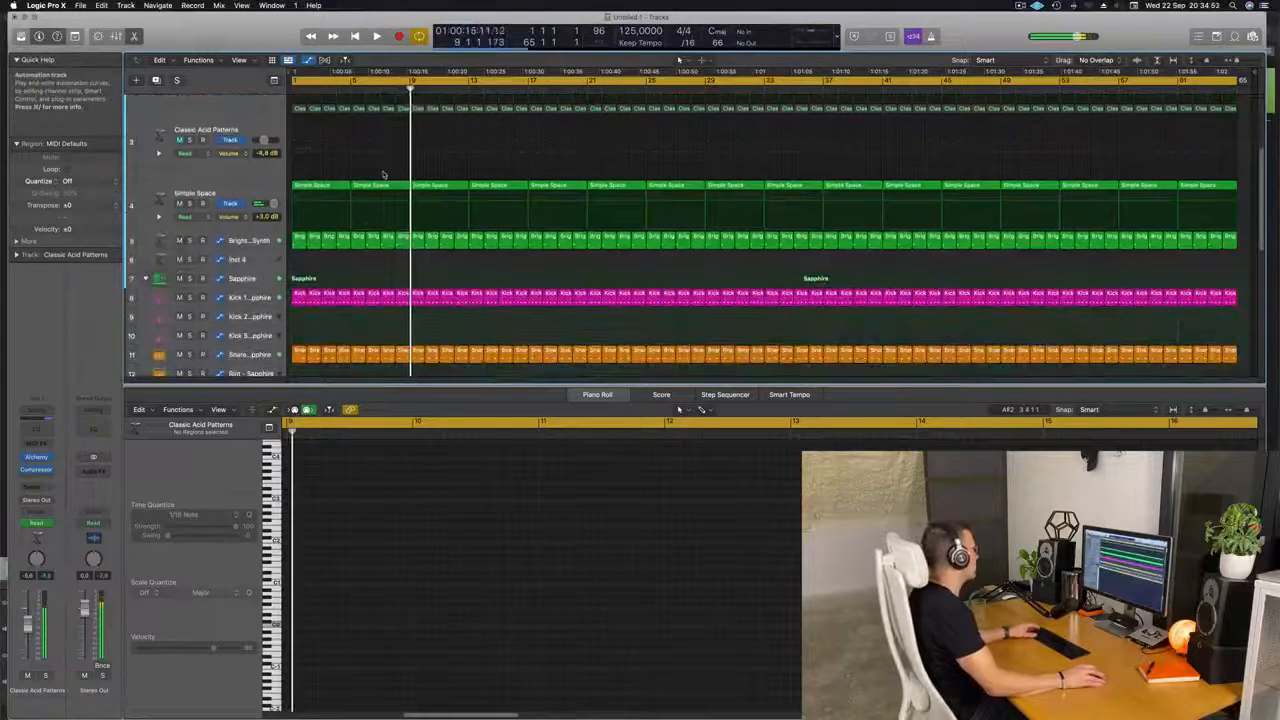
{"action": "key", "text": "Return"}
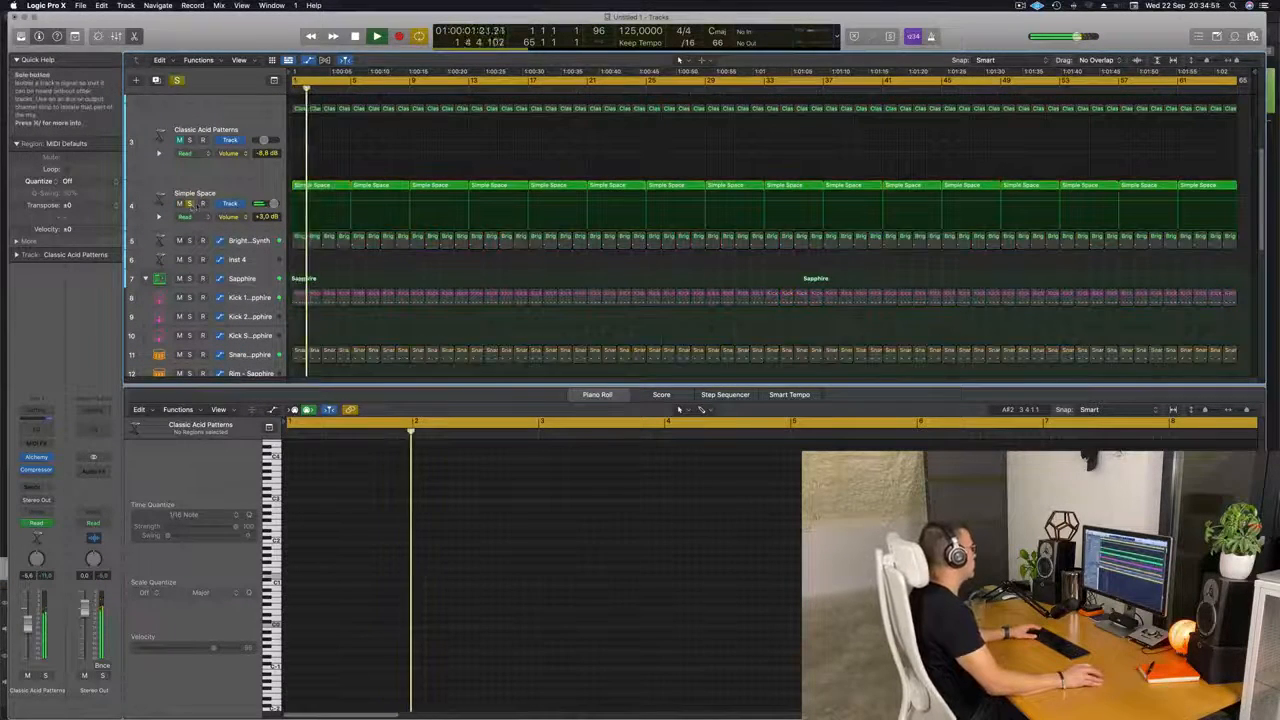
{"action": "left_click", "coordinate": [193, 204]}
{"action": "left_click", "coordinate": [36, 487]}
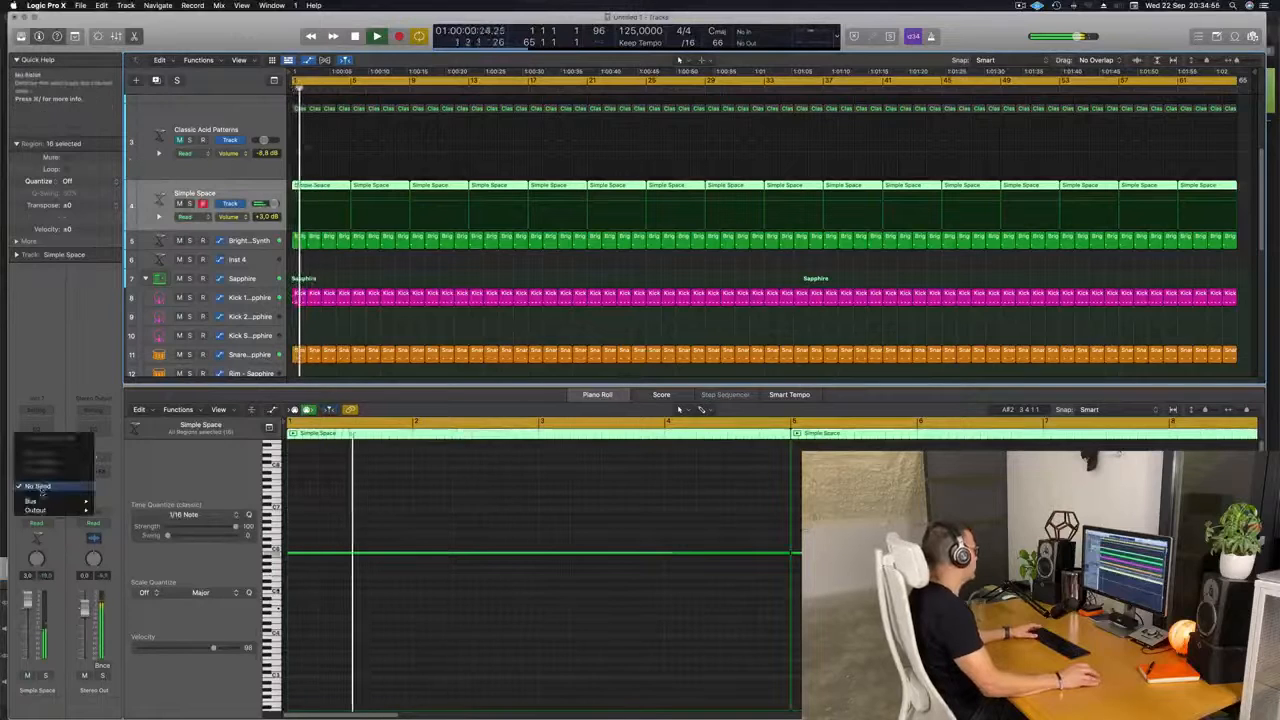
{"action": "mouse_move", "coordinate": [75, 501]}
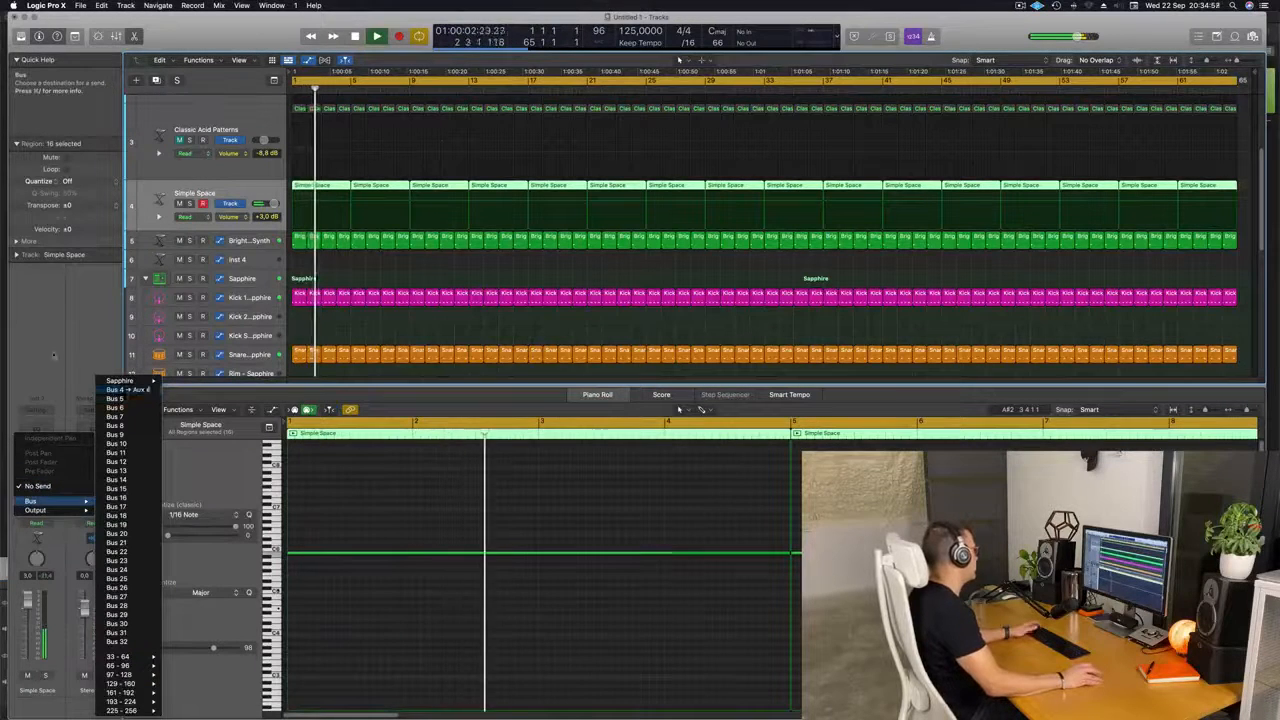
{"action": "left_click", "coordinate": [125, 389]}
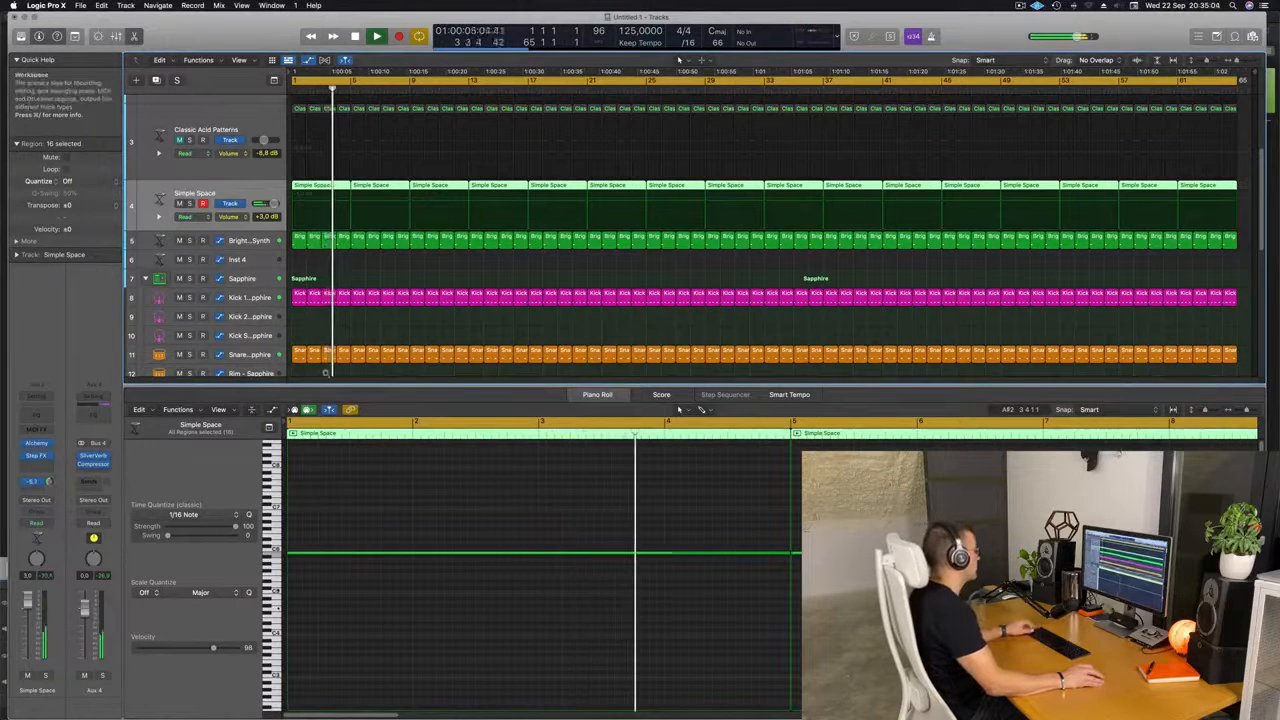
Add a send to Bus 4 on the Clap 2 track of the Sapphire kit.
{"action": "scroll", "coordinate": [400, 225], "scroll_direction": "down", "scroll_amount": 8}
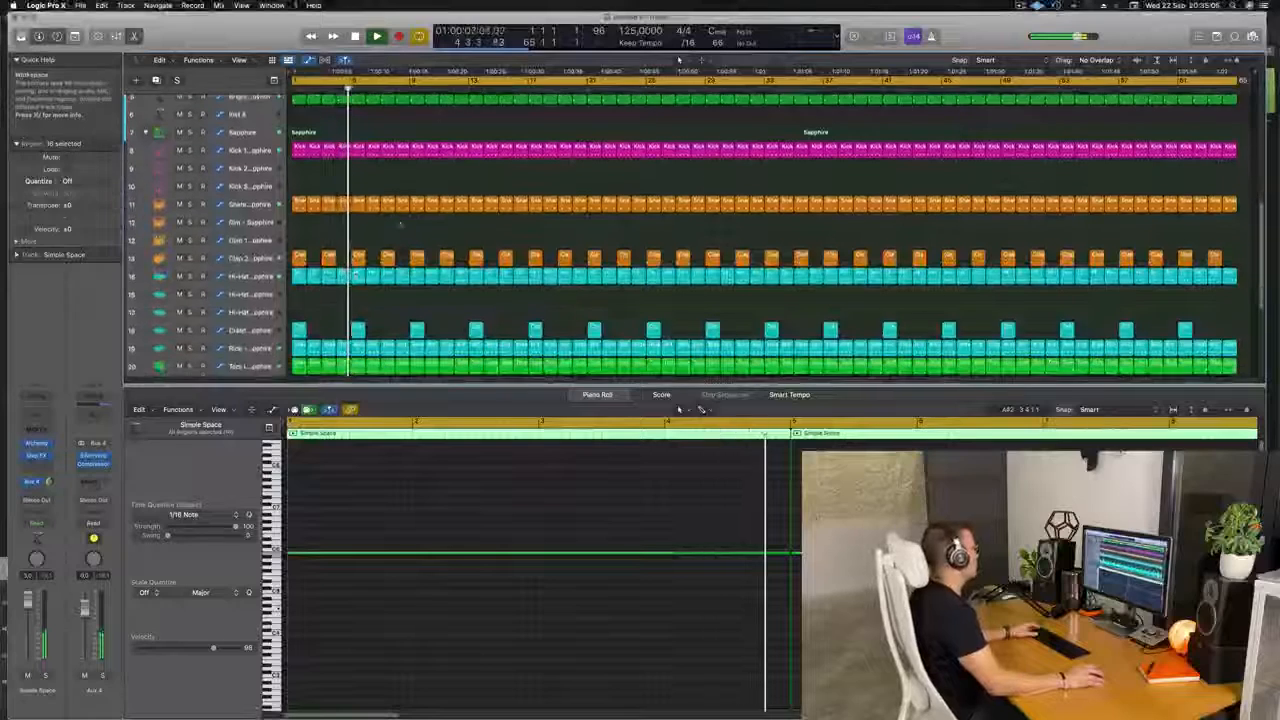
{"action": "left_click", "coordinate": [234, 257]}
{"action": "key", "text": "space"}
{"action": "key", "text": "space"}
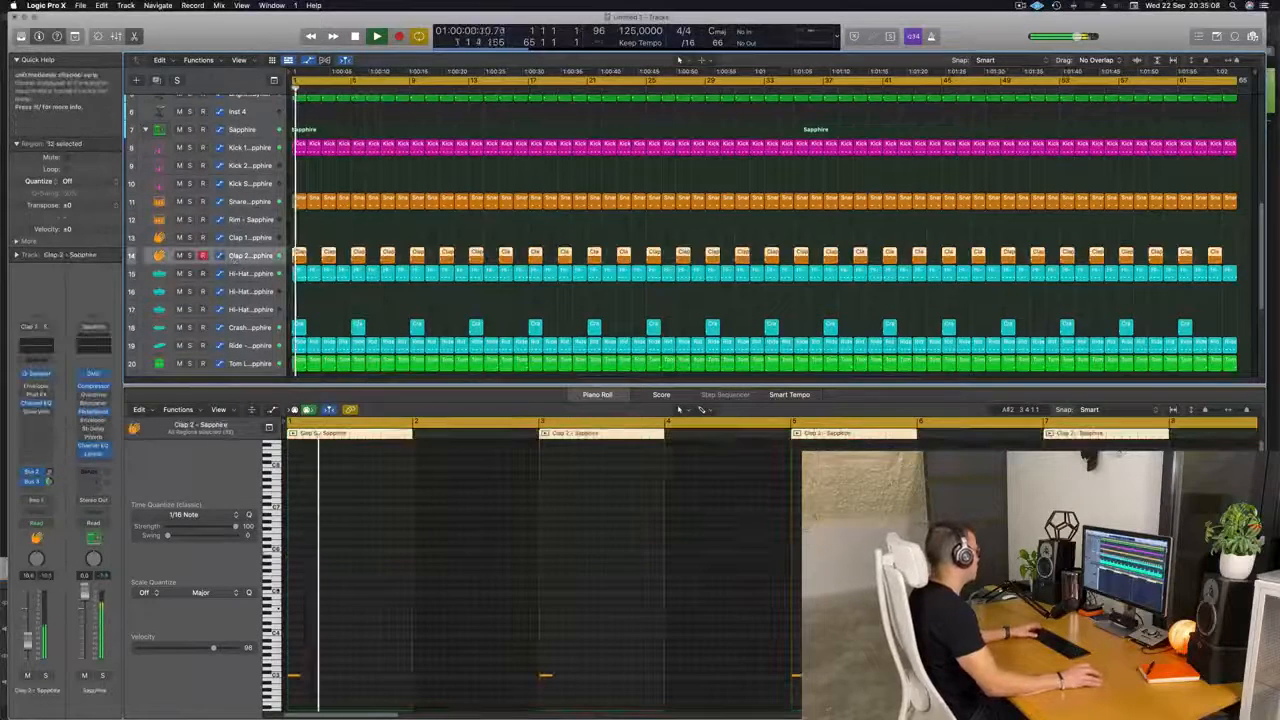
{"action": "left_click", "coordinate": [32, 491]}
{"action": "mouse_move", "coordinate": [60, 503]}
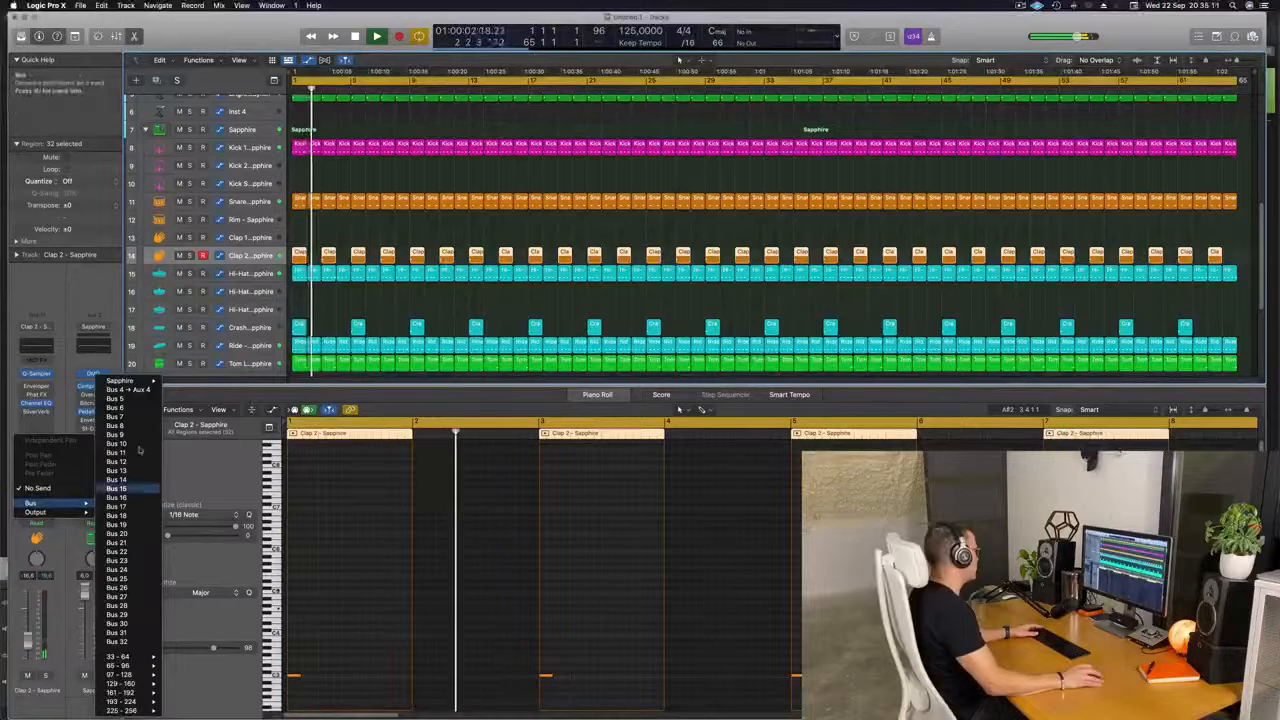
{"action": "left_click", "coordinate": [115, 389]}
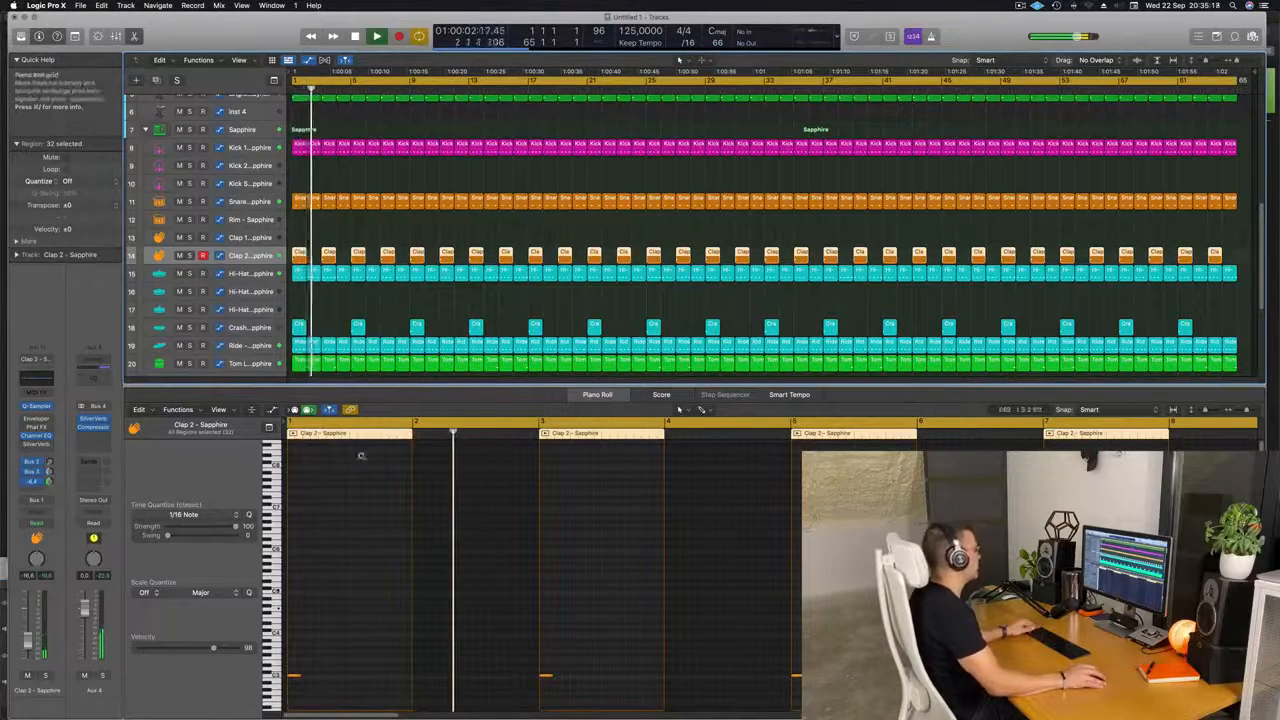
Extend the first acid track's Cutoff automation with a second peak at bar 13 and a return to 13.4 % at bar 17.
{"action": "scroll", "coordinate": [436, 320], "scroll_direction": "up", "scroll_amount": 10}
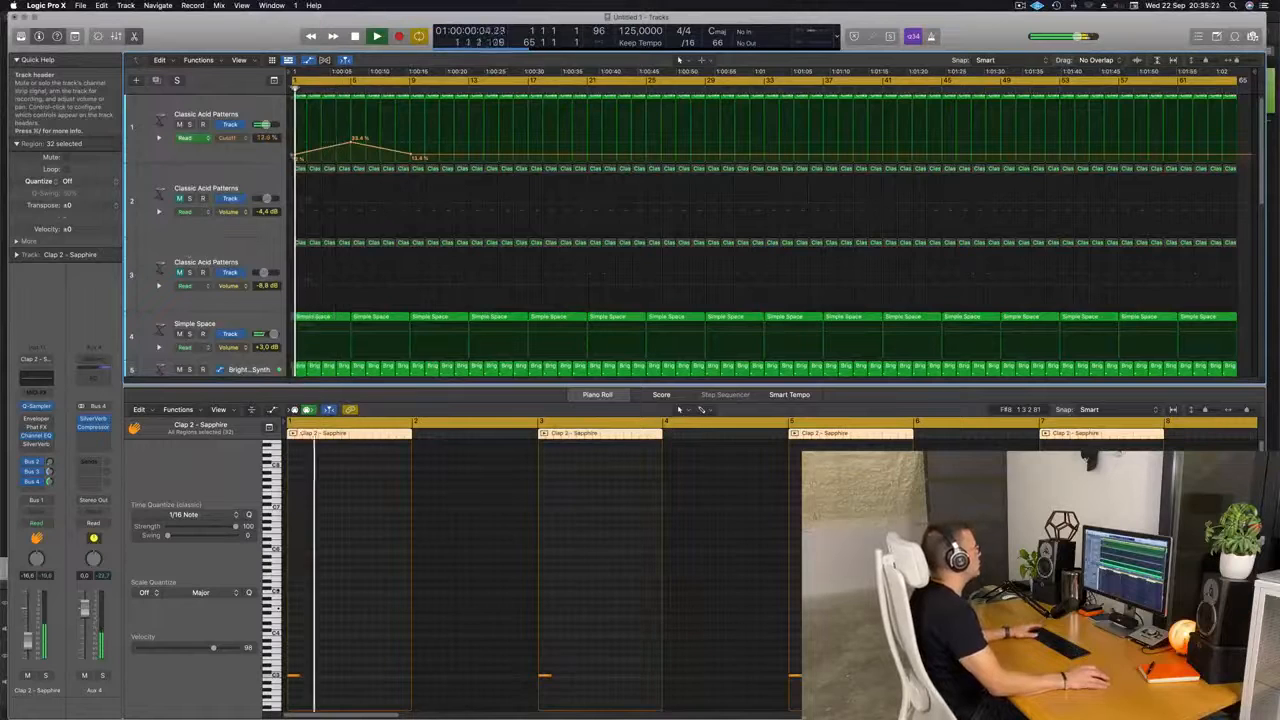
{"action": "left_click", "coordinate": [468, 157]}
{"action": "left_click_drag", "start_coordinate": [468, 157], "coordinate": [530, 157]}
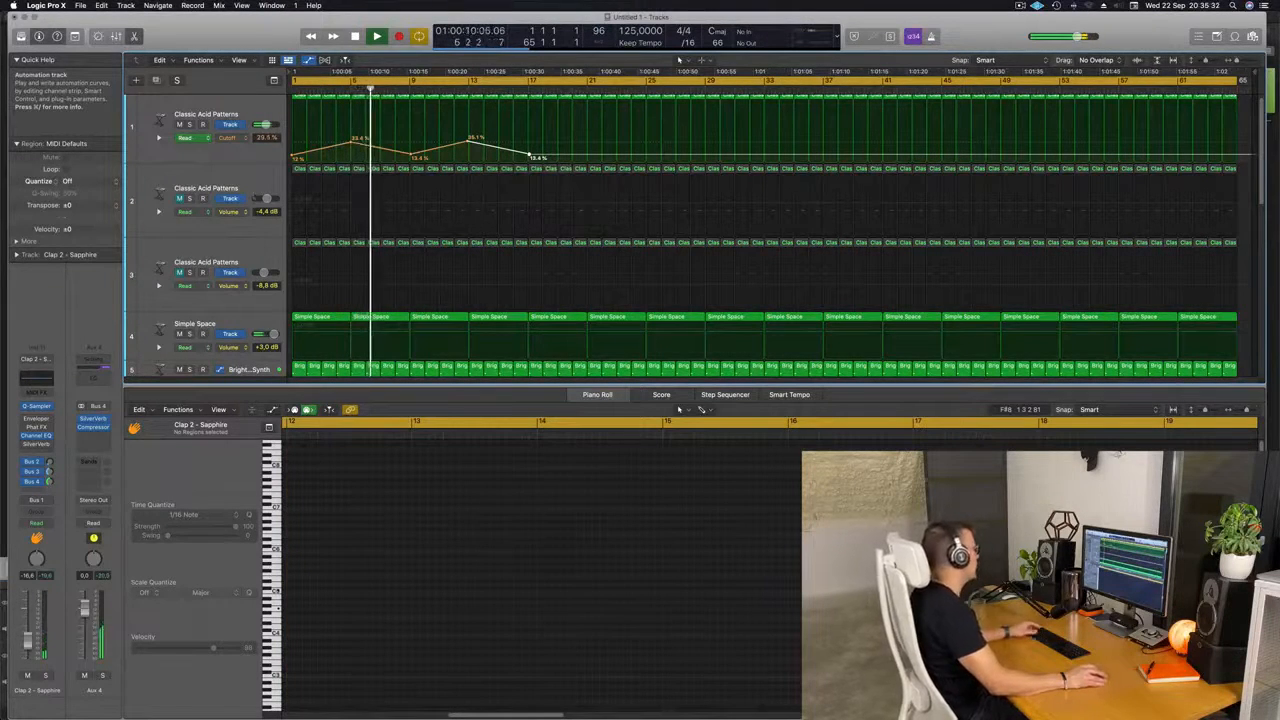
Select and unmute the second Classic Acid Patterns track and restart playback from the beginning.
{"action": "left_click", "coordinate": [159, 212]}
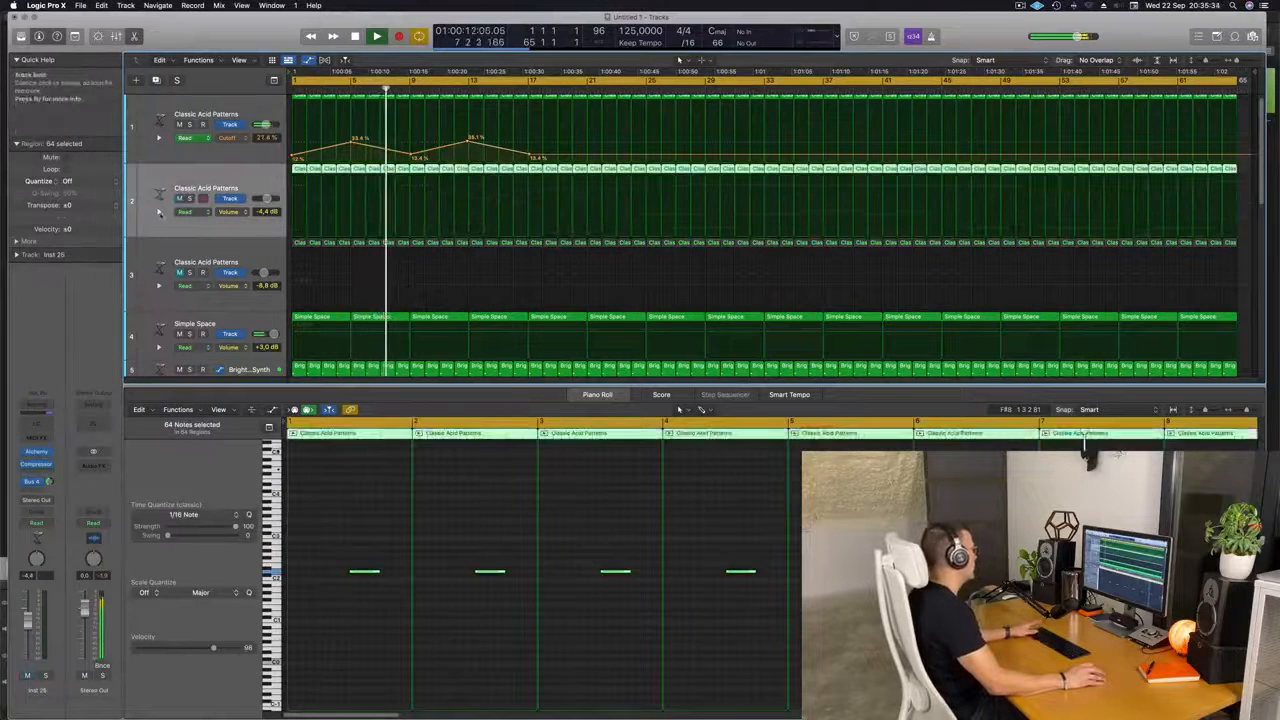
{"action": "key", "text": "space"}
{"action": "key", "text": "space"}
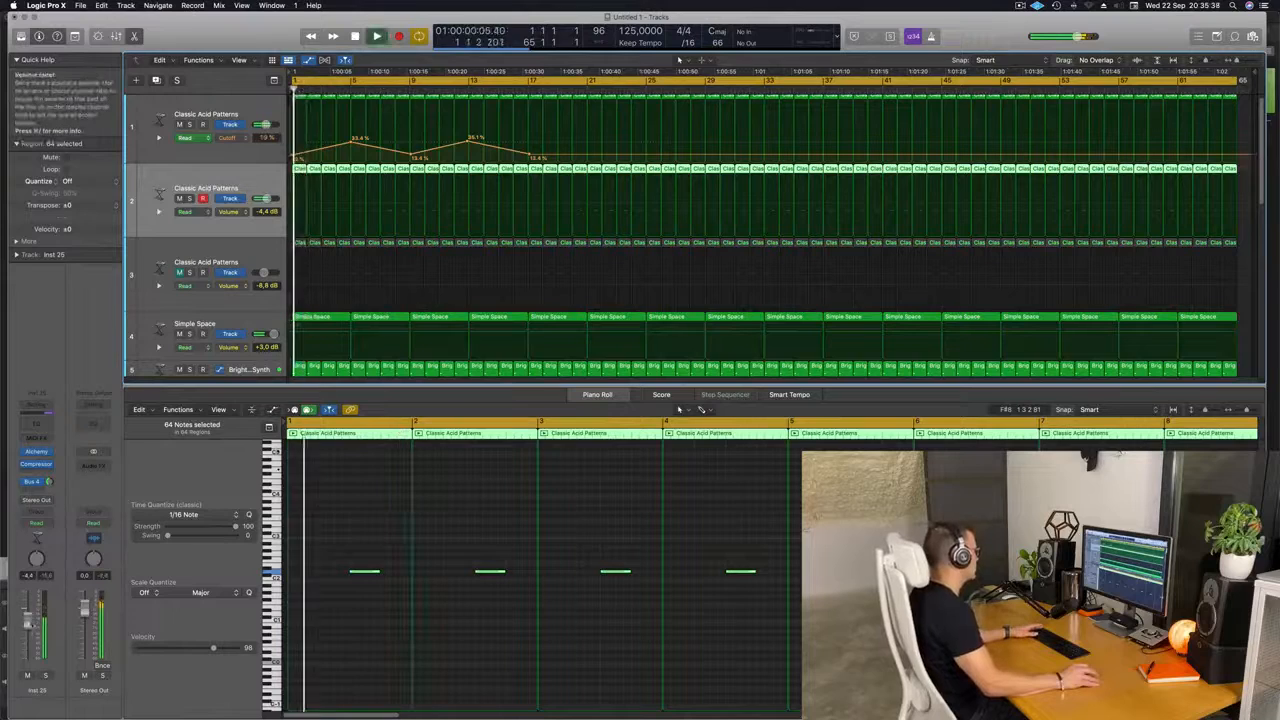
Add a Channel EQ with a 188 Hz, 12 dB/Oct low cut to the second acid track and set its volume to -5.1 dB.
{"action": "left_click", "coordinate": [37, 424]}
{"action": "left_click", "coordinate": [459, 197]}
{"action": "left_click_drag", "start_coordinate": [452, 256], "coordinate": [697, 262]}
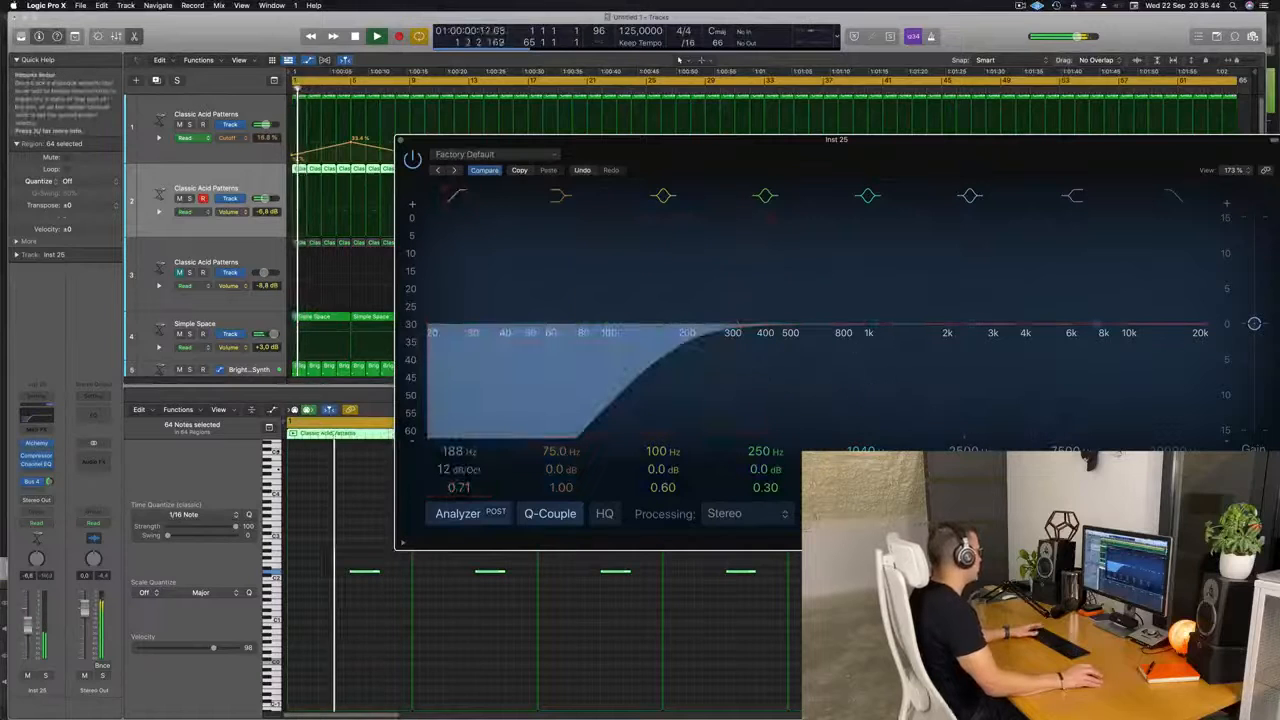
{"action": "left_click_drag", "start_coordinate": [28, 630], "coordinate": [28, 625]}
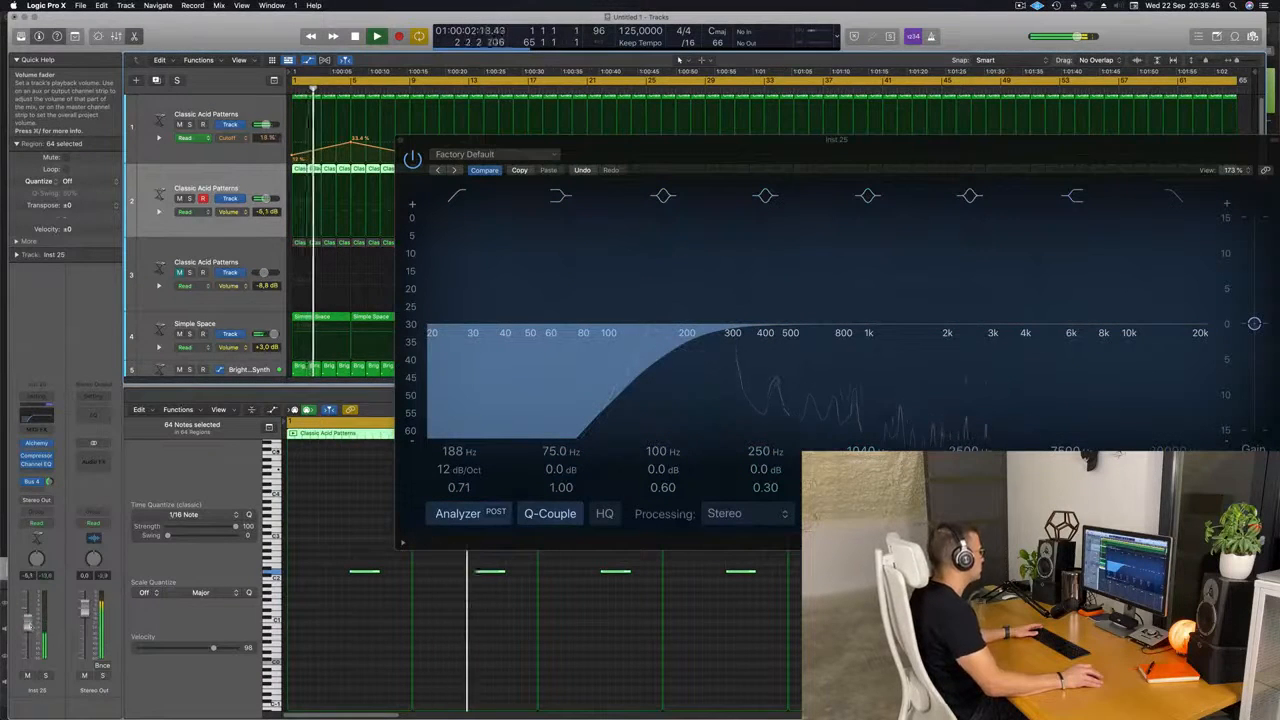
{"action": "left_click", "coordinate": [401, 140]}
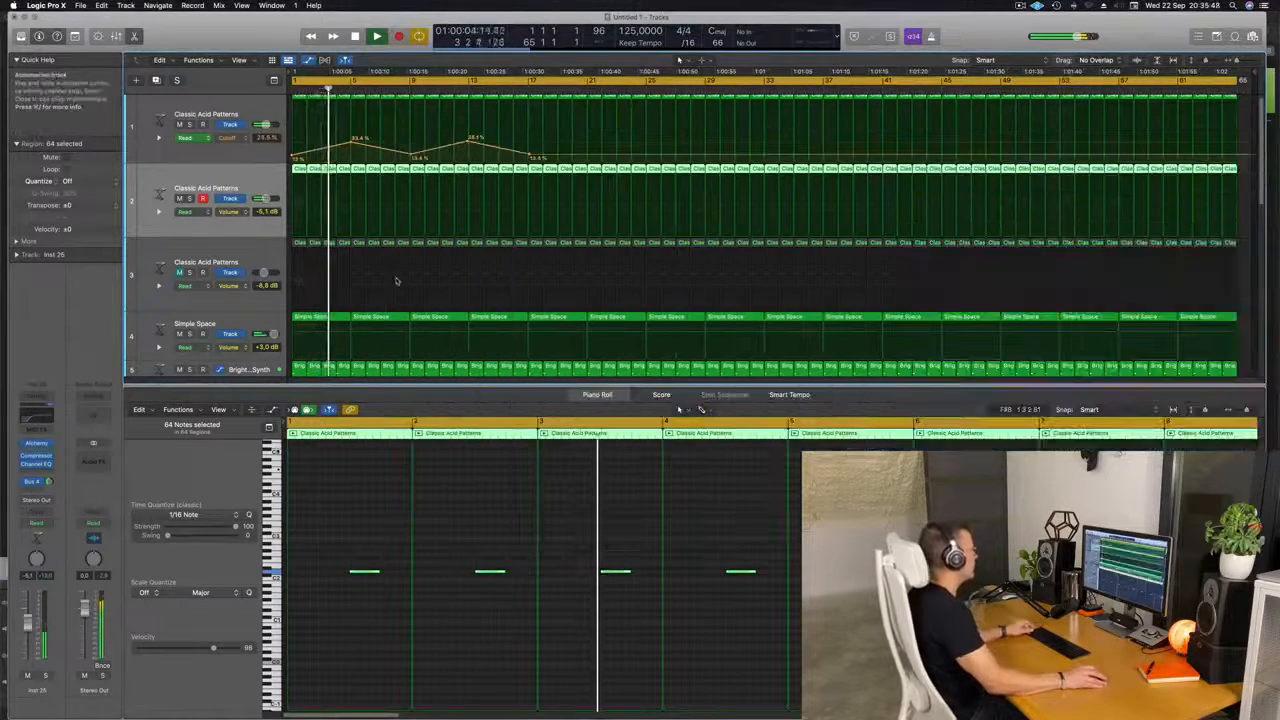
Boost the 75 Hz low shelf by 3.1 dB in the Channel EQ of the Sapphire kit's Kick 1 track.
{"action": "scroll", "coordinate": [376, 293], "scroll_direction": "down", "scroll_amount": 6}
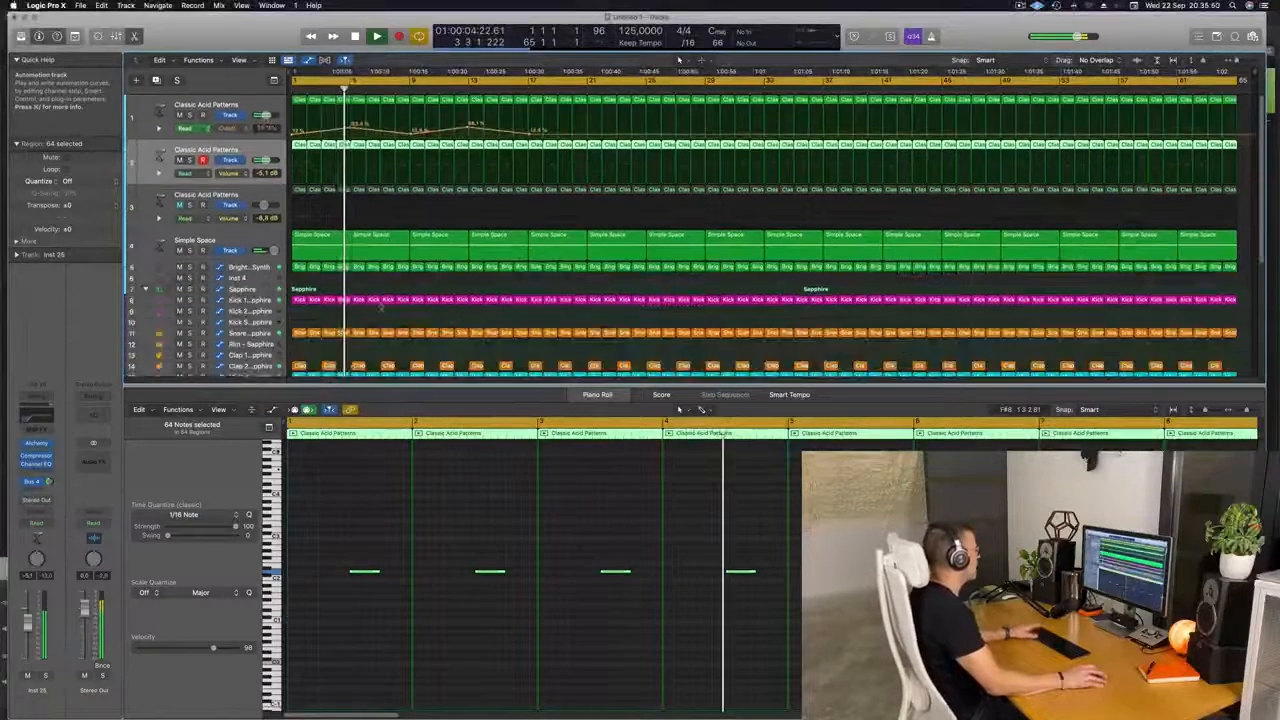
{"action": "key", "text": "Return"}
{"action": "scroll", "coordinate": [233, 238], "scroll_direction": "down", "scroll_amount": 10}
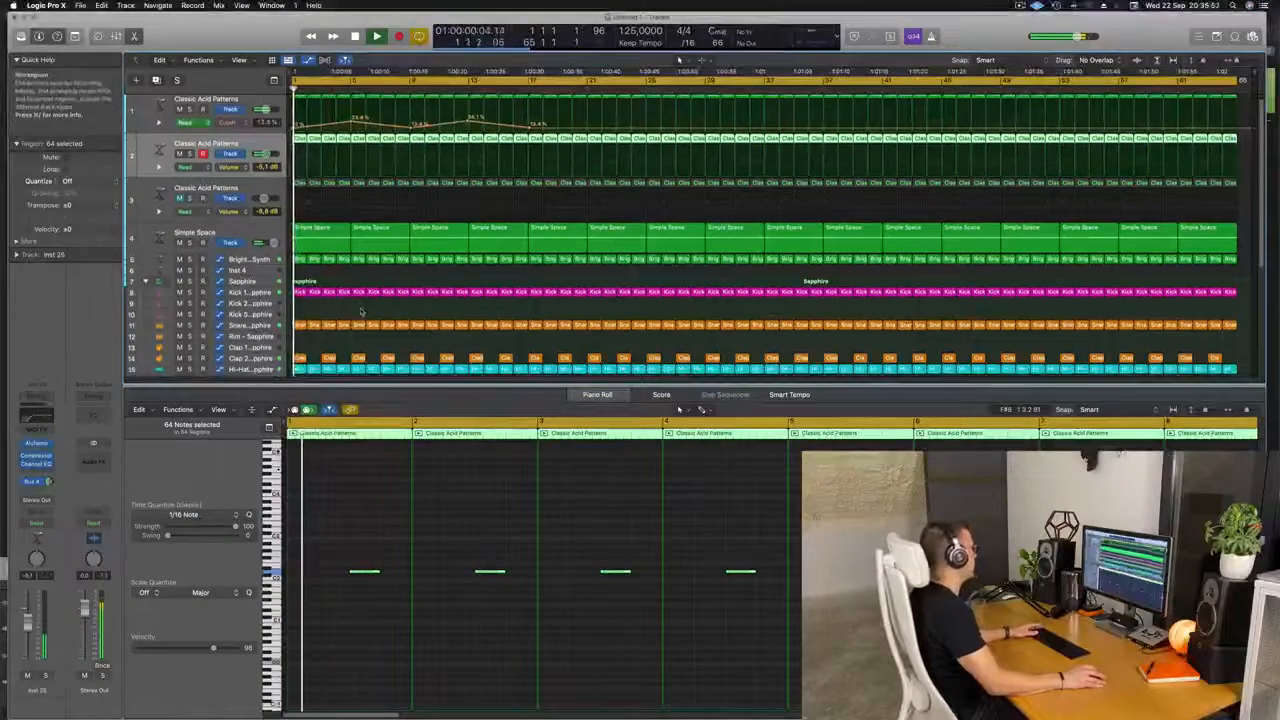
{"action": "scroll", "coordinate": [287, 259], "scroll_direction": "up", "scroll_amount": 3}
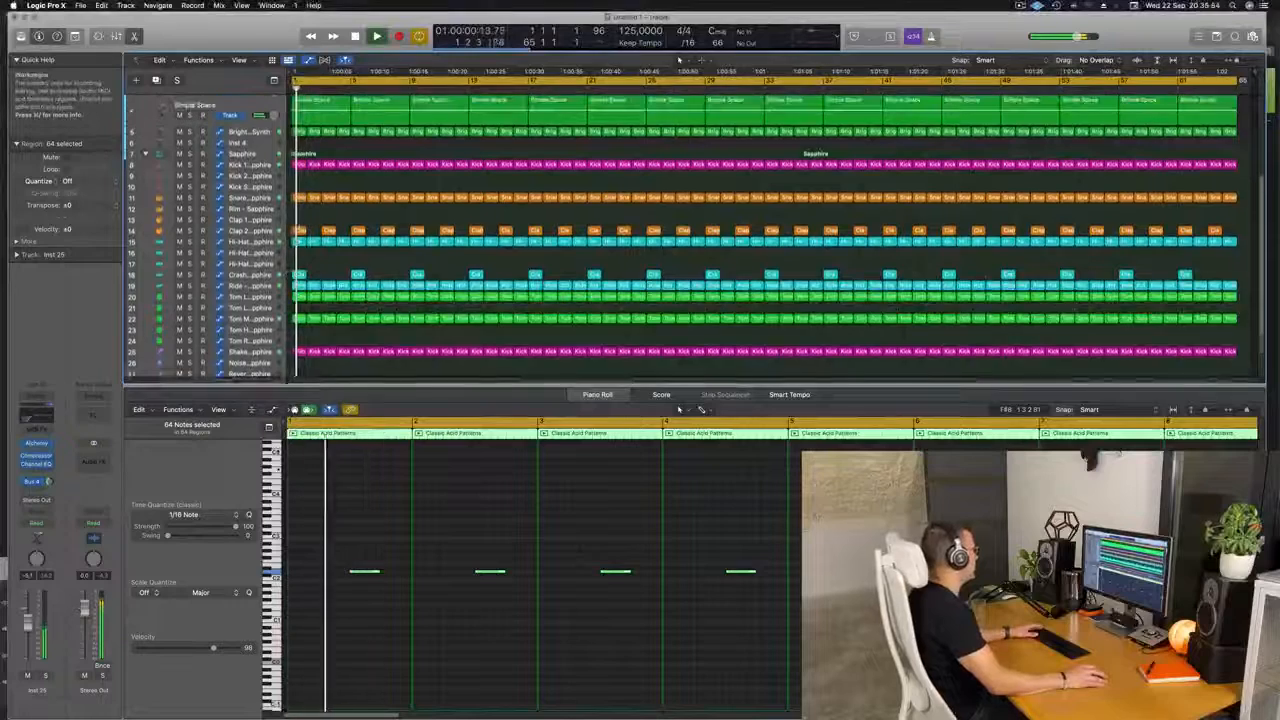
{"action": "left_click", "coordinate": [250, 181]}
{"action": "key", "text": "space"}
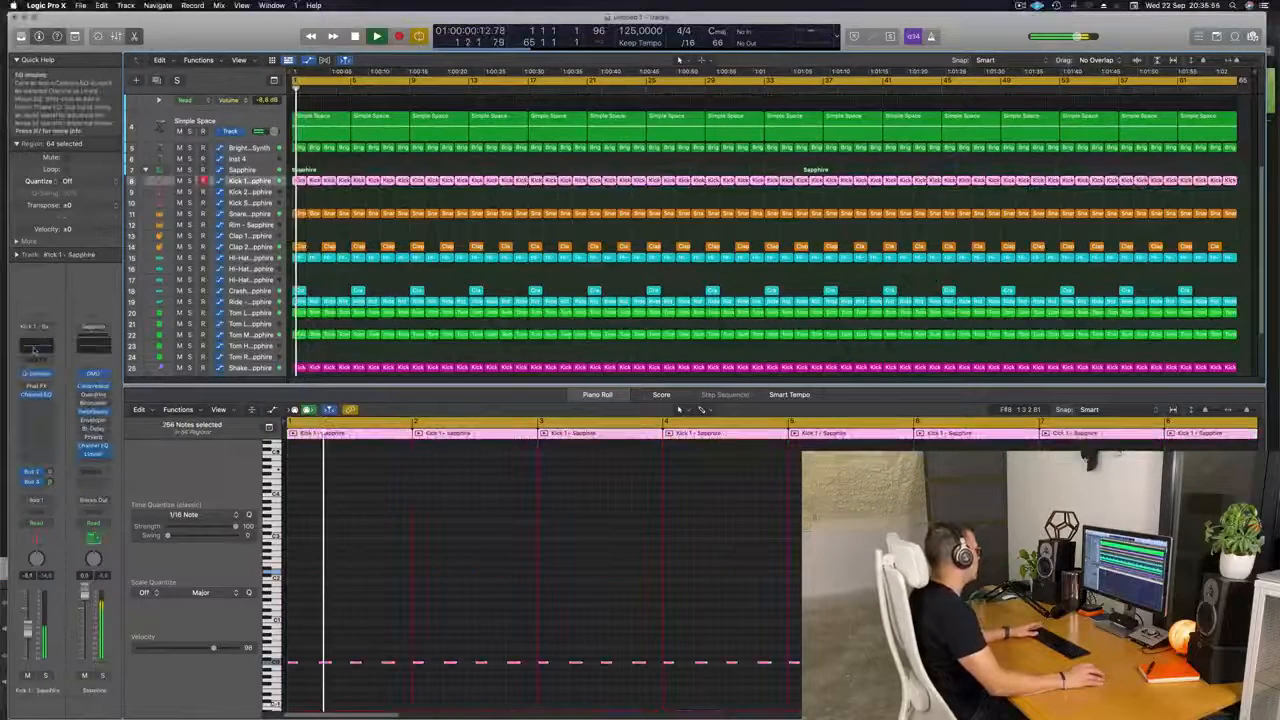
{"action": "left_click", "coordinate": [37, 394]}
{"action": "key", "text": "space"}
{"action": "key", "text": "space"}
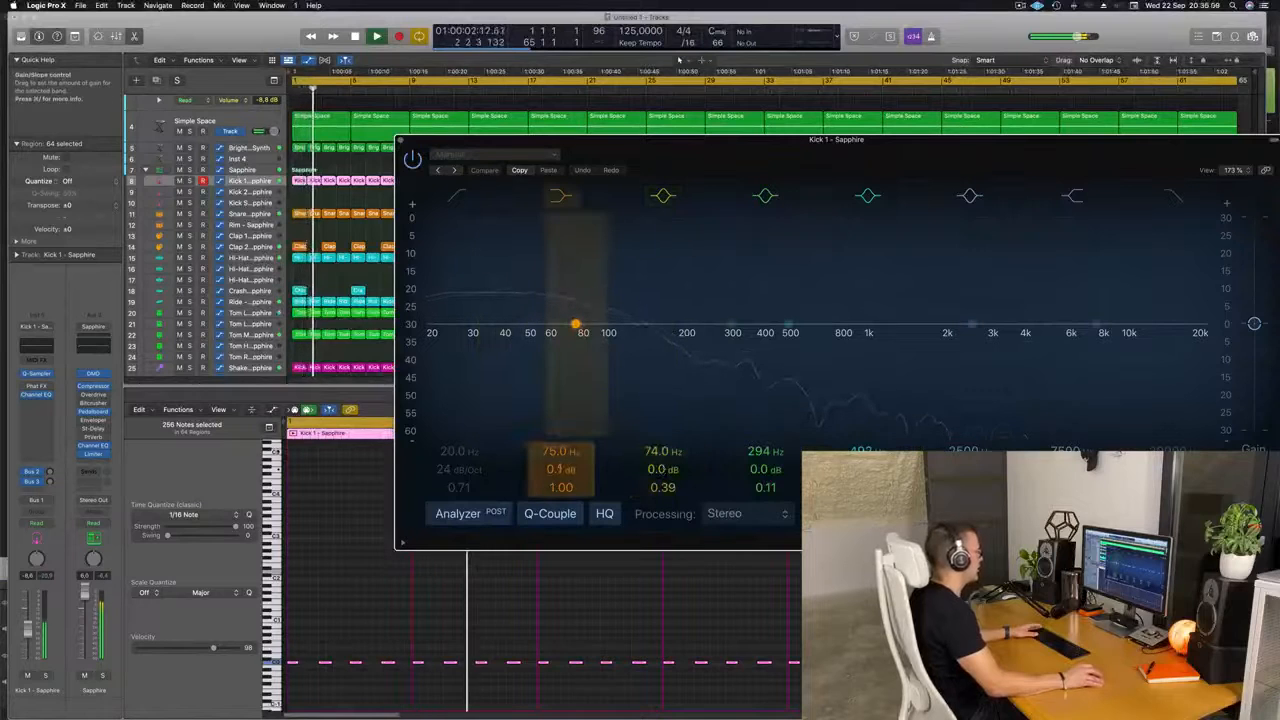
{"action": "left_click_drag", "start_coordinate": [576, 324], "coordinate": [576, 321]}
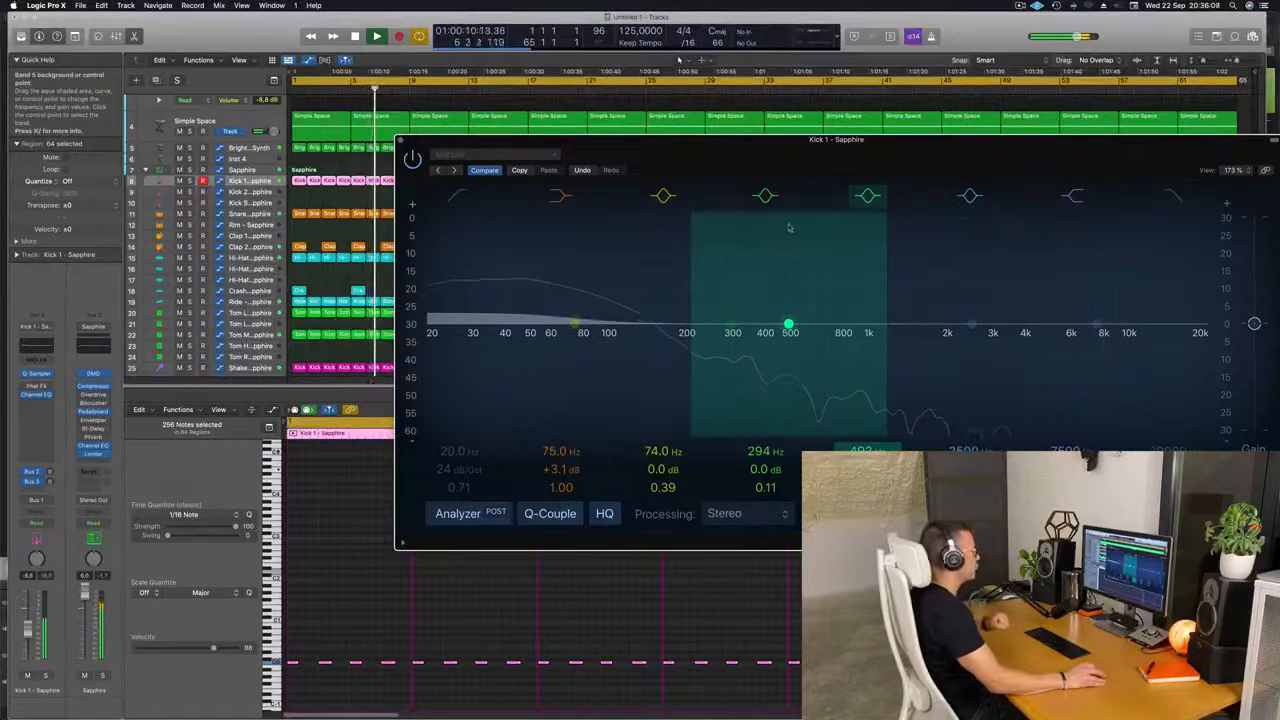
{"action": "left_click_drag", "start_coordinate": [757, 143], "coordinate": [682, 143]}
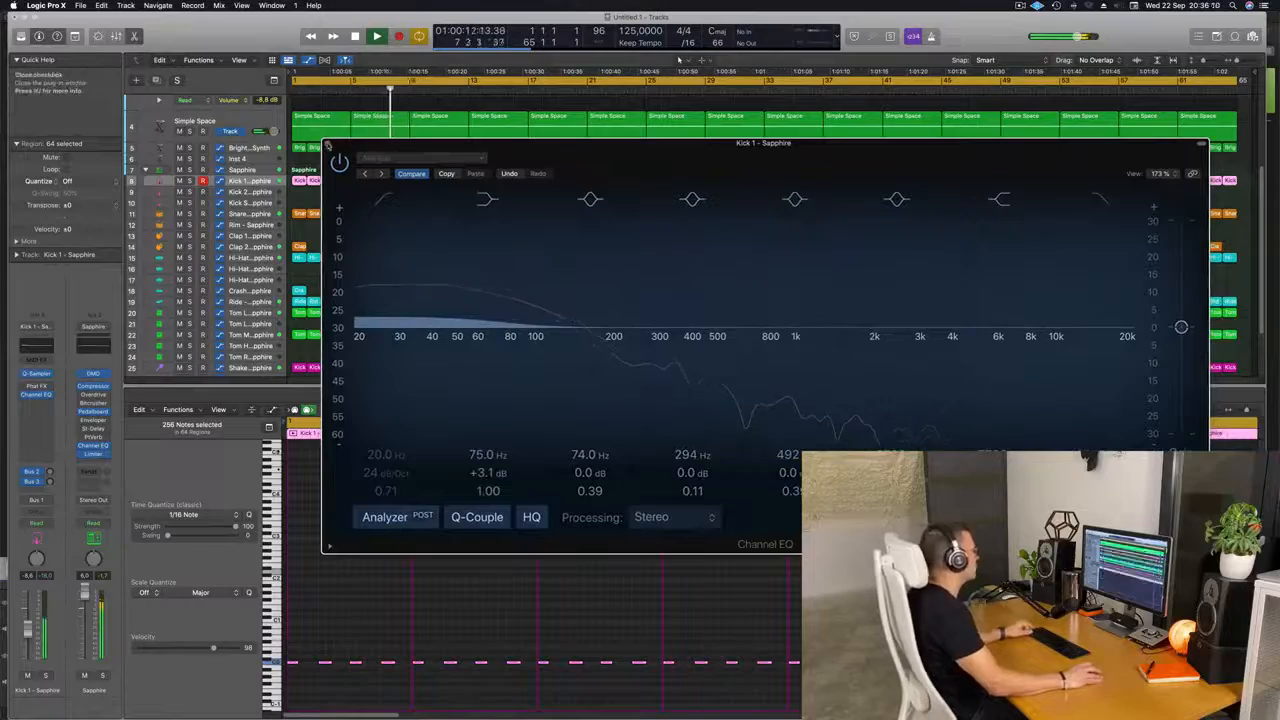
{"action": "left_click", "coordinate": [325, 140]}
Select the Clap 2 track of the Sapphire kit and play the arrangement from the start.
{"action": "scroll", "coordinate": [520, 240], "scroll_direction": "down", "scroll_amount": 3}
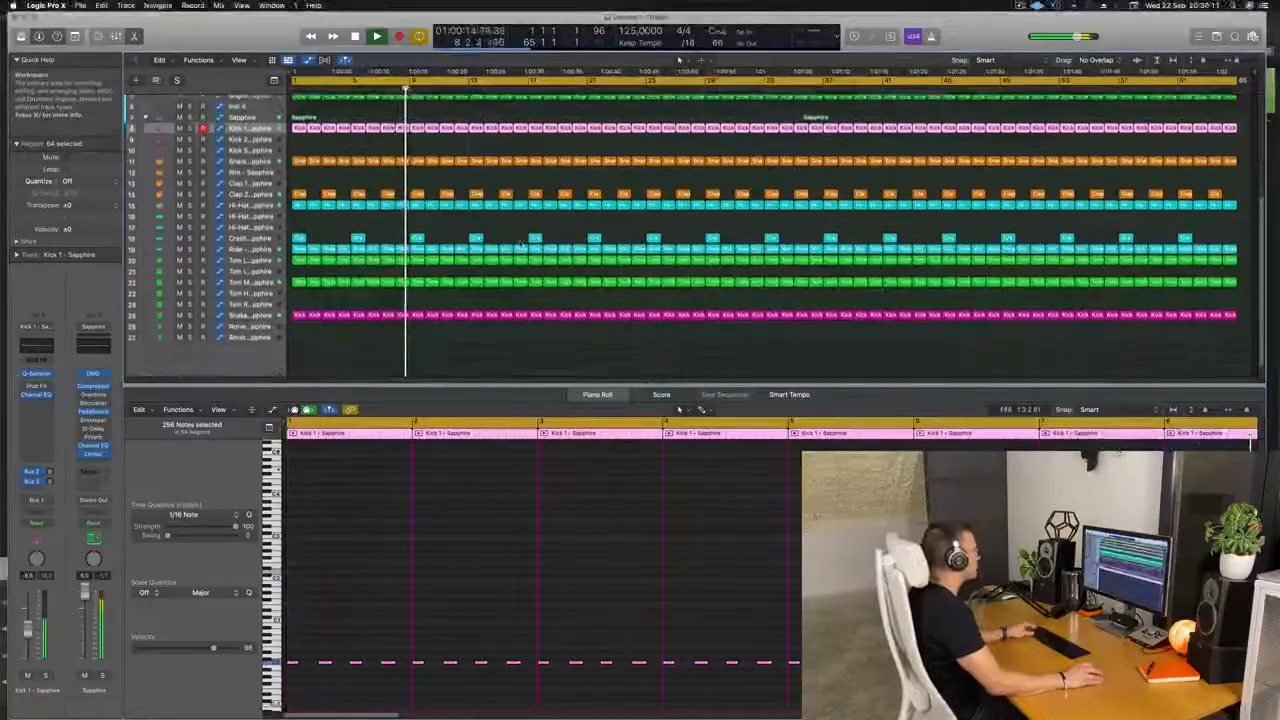
{"action": "scroll", "coordinate": [520, 240], "scroll_direction": "up", "scroll_amount": 5}
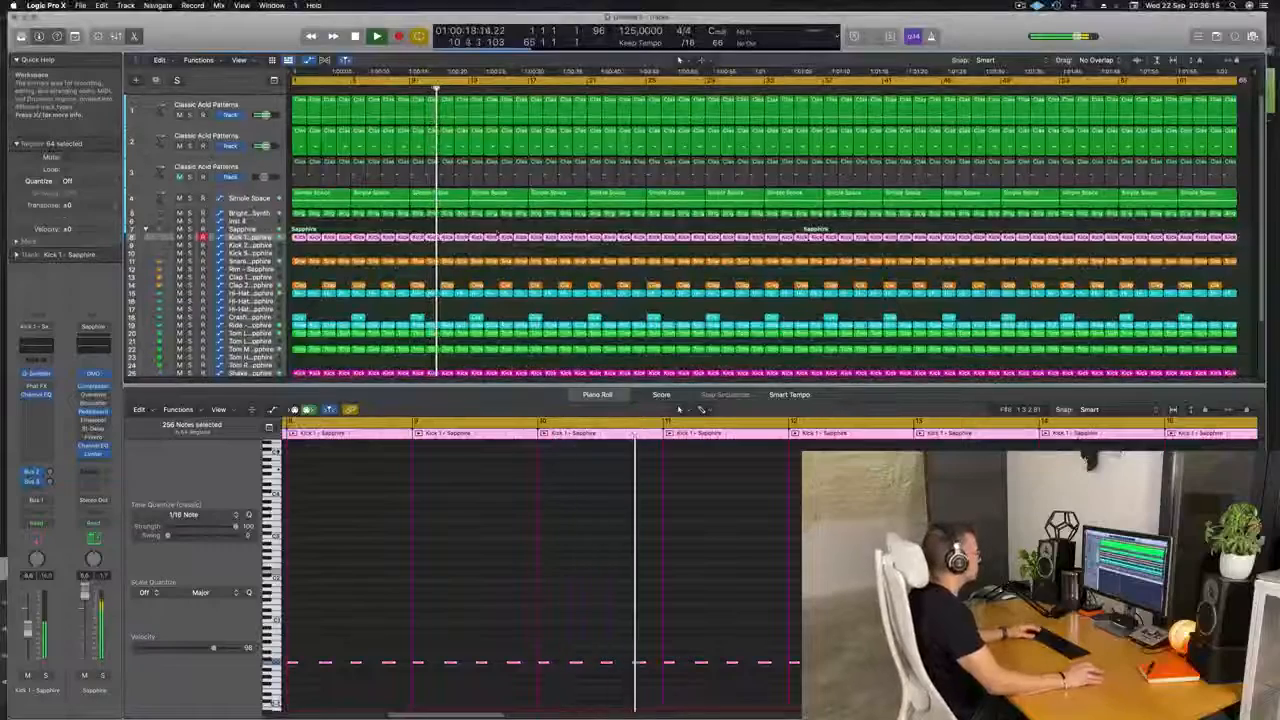
{"action": "scroll", "coordinate": [497, 235], "scroll_direction": "down", "scroll_amount": 1}
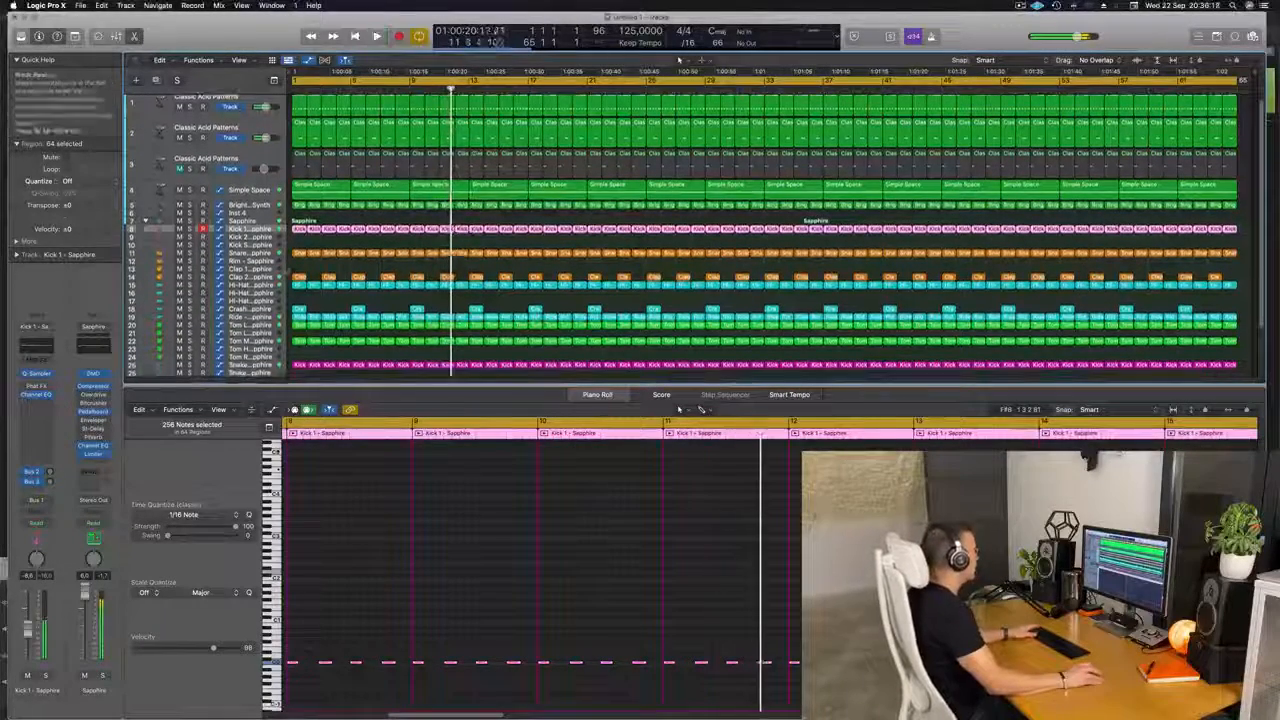
{"action": "key", "text": "Return"}
{"action": "left_click", "coordinate": [262, 278]}
{"action": "key", "text": "Return"}
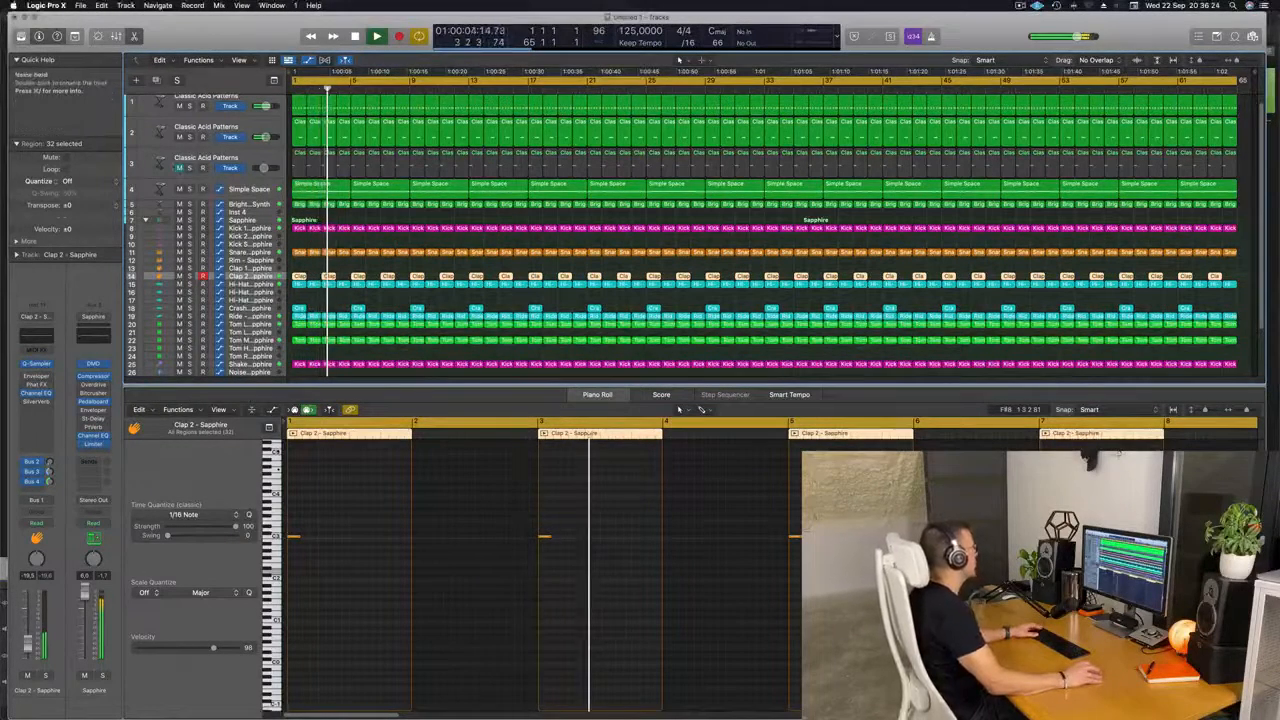
Unmute the third Classic Acid Patterns track and lengthen all its notes to about half a bar.
{"action": "left_click", "coordinate": [180, 169]}
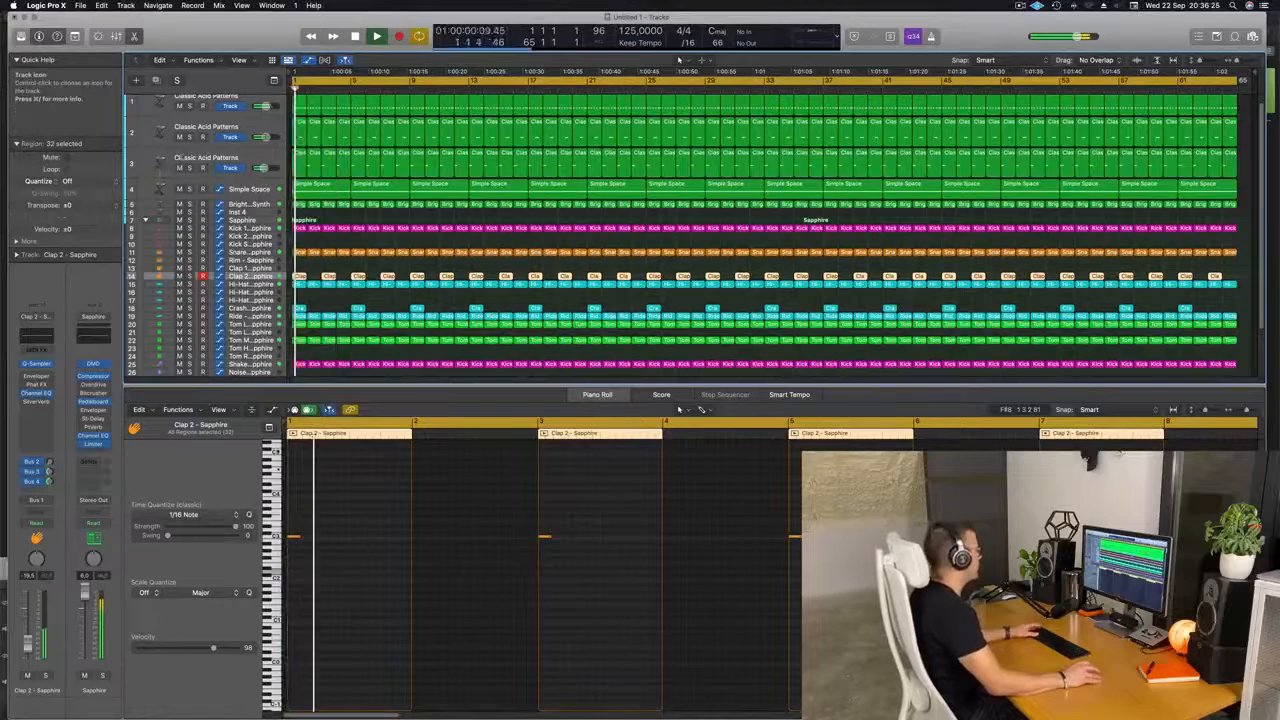
{"action": "left_click", "coordinate": [158, 166]}
{"action": "key", "text": "space"}
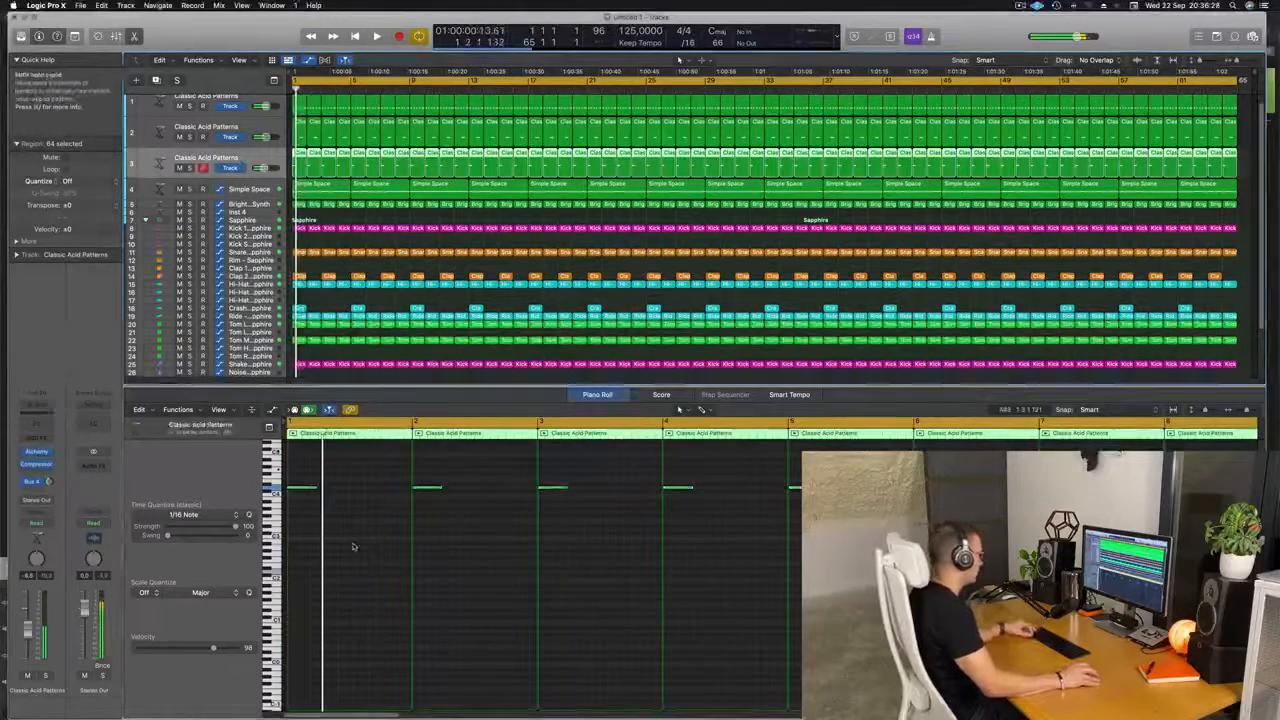
{"action": "key", "text": "super+a"}
{"action": "left_click_drag", "start_coordinate": [315, 487], "coordinate": [346, 492]}
{"action": "key", "text": "space"}
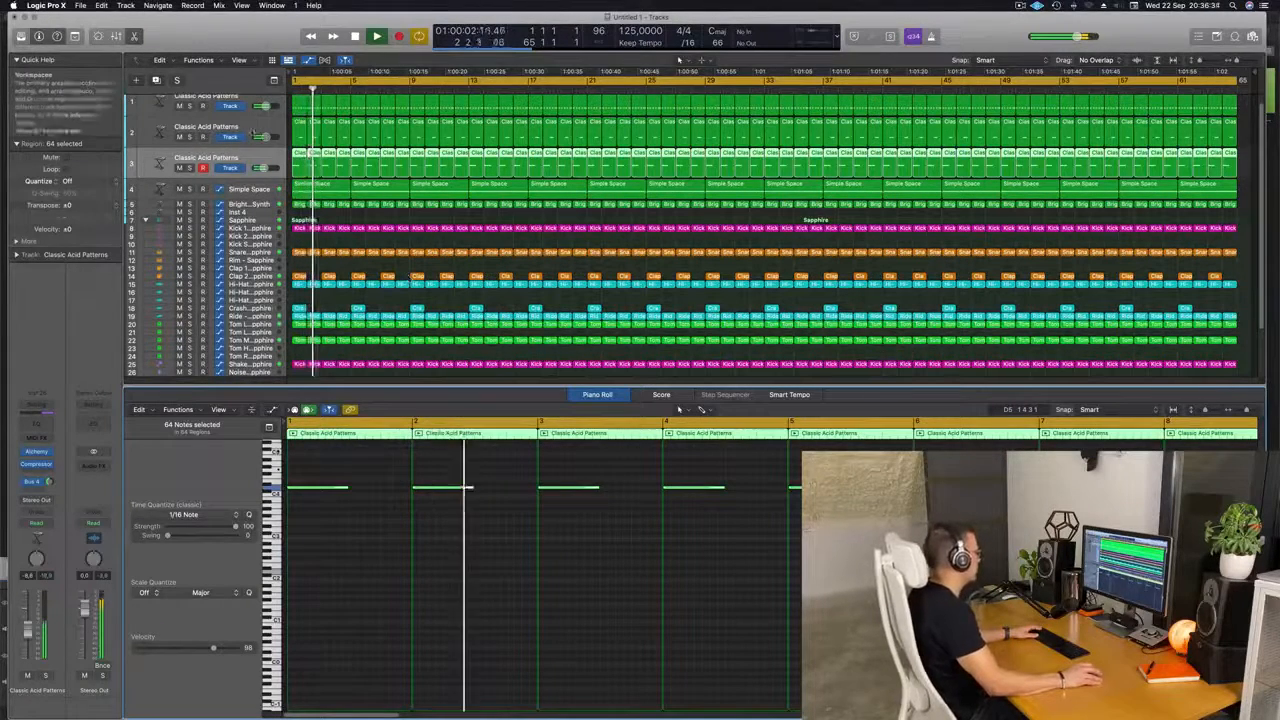
Lower the third acid track's volume to -11.4 dB while playing from the start.
{"action": "left_click", "coordinate": [257, 165]}
{"action": "key", "text": "space"}
{"action": "key", "text": "space"}
{"action": "left_click_drag", "start_coordinate": [28, 629], "coordinate": [28, 634]}
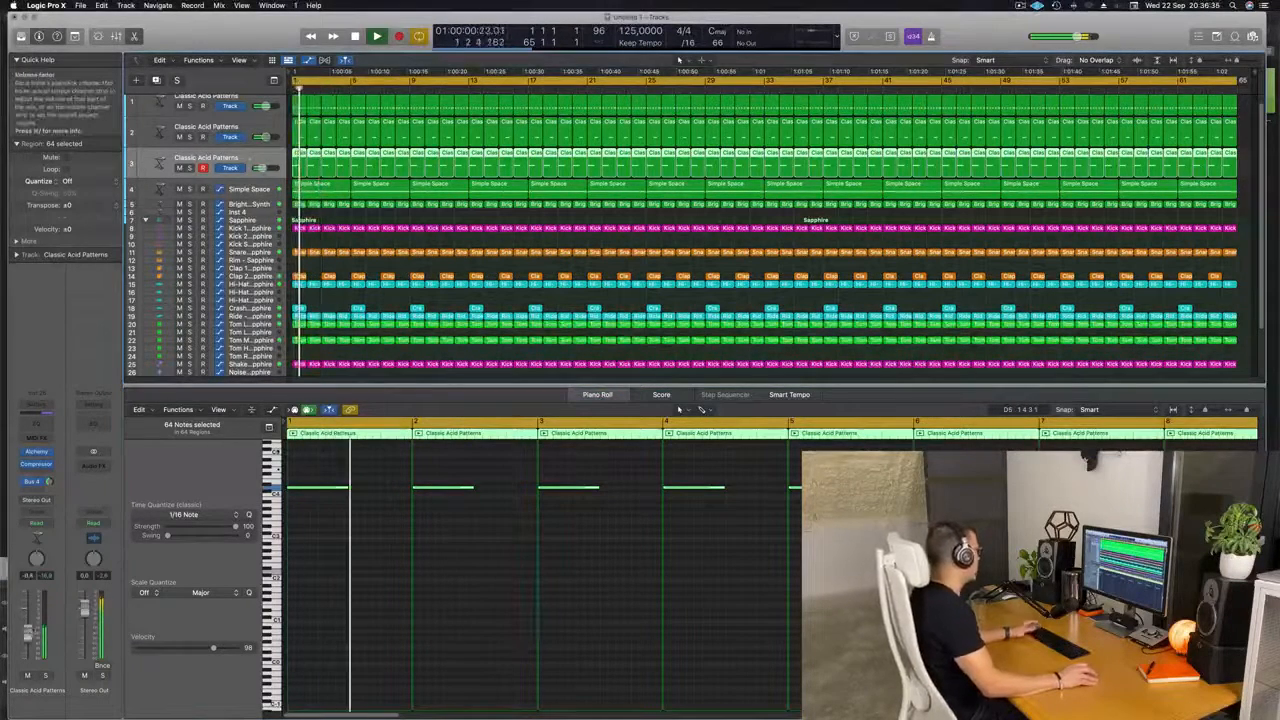
{"action": "key", "text": "space"}
{"action": "key", "text": "space"}
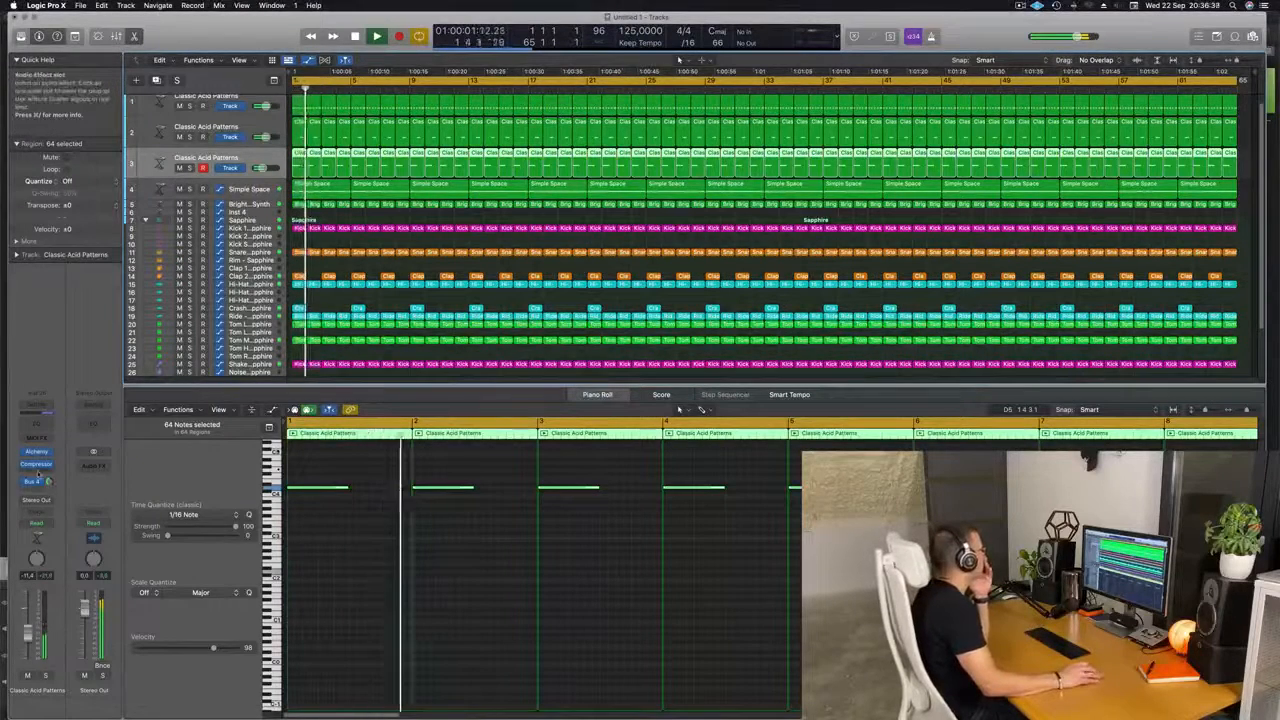
Insert a stereo Ringshifter modulation effect after the Compressor on the third acid track.
{"action": "left_click", "coordinate": [37, 472]}
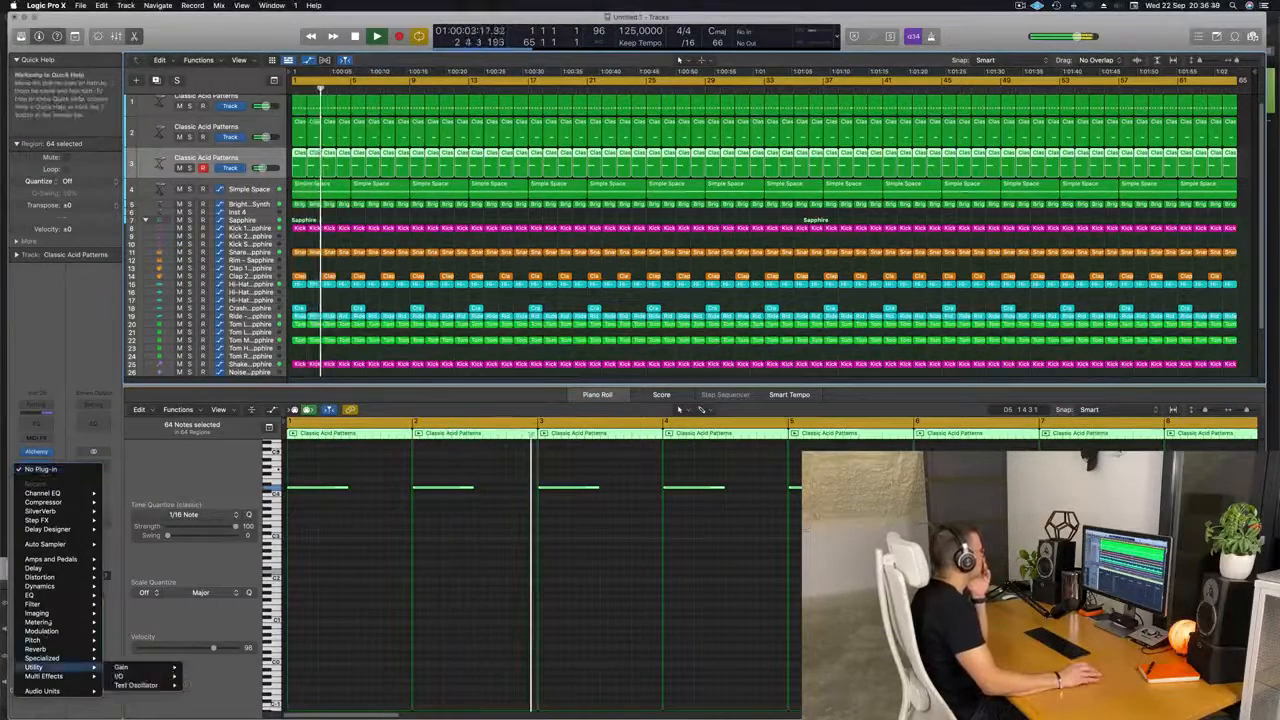
{"action": "mouse_move", "coordinate": [44, 634]}
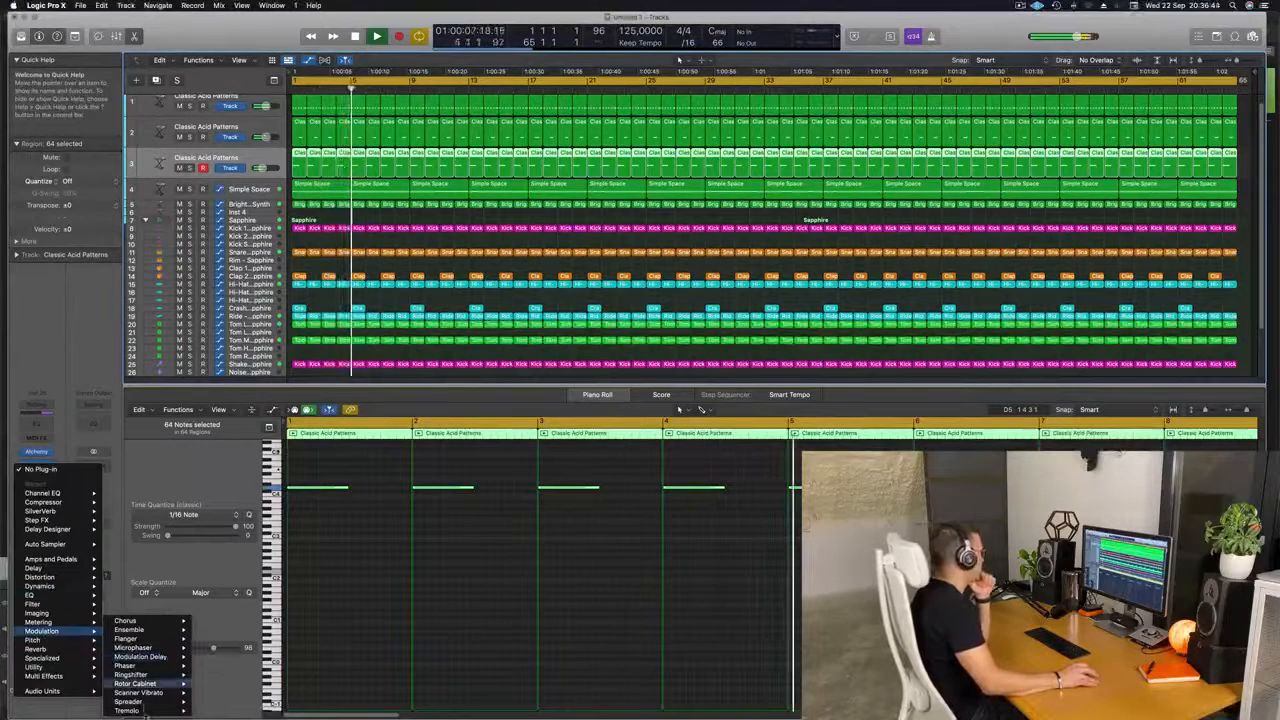
{"action": "mouse_move", "coordinate": [148, 708]}
{"action": "mouse_move", "coordinate": [163, 674]}
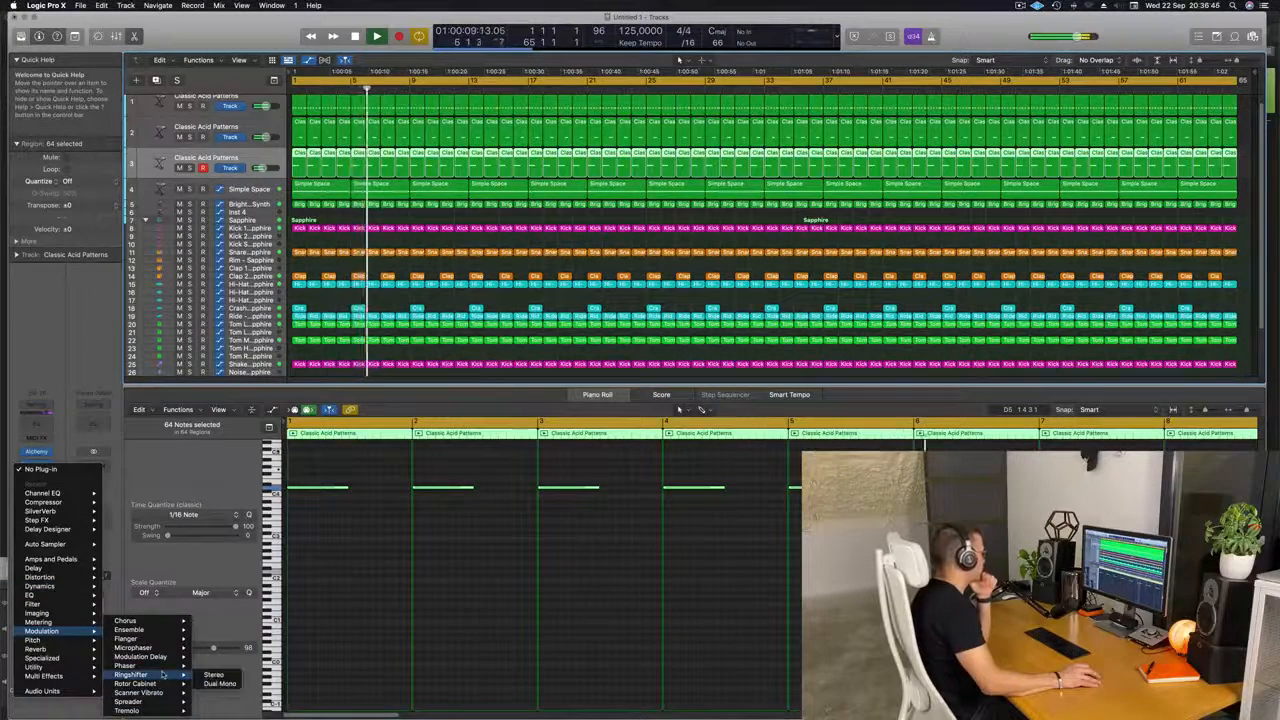
{"action": "left_click", "coordinate": [214, 675]}
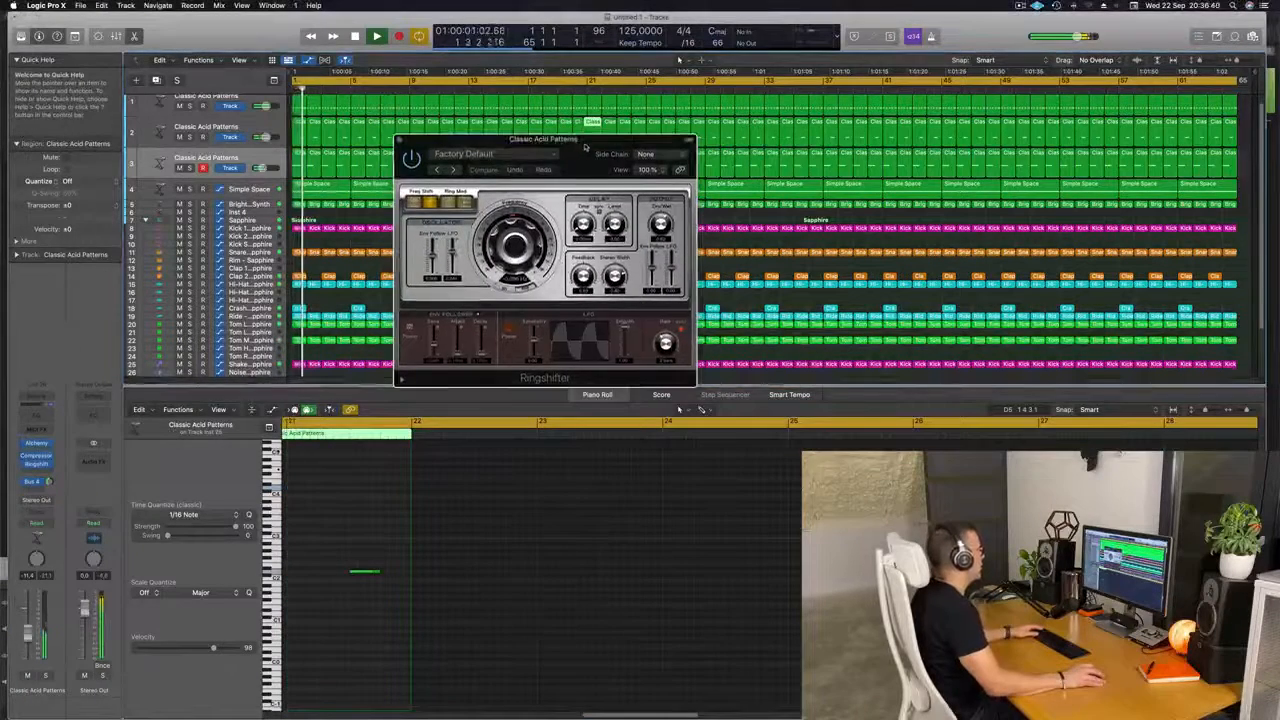
{"action": "left_click_drag", "start_coordinate": [583, 148], "coordinate": [544, 175]}
Audition the Ringshifter presets from Groove Shadow 01 through Groove Shadow 05.
{"action": "left_click", "coordinate": [416, 199]}
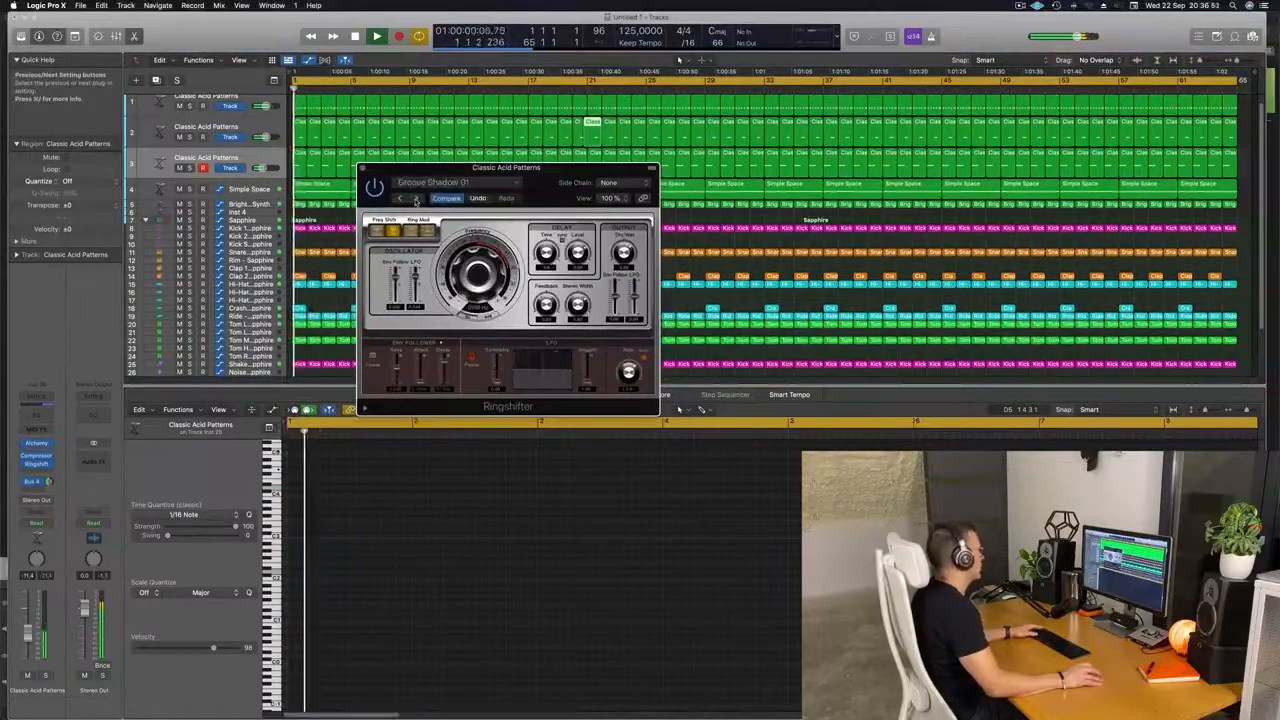
{"action": "left_click", "coordinate": [416, 199]}
{"action": "left_click", "coordinate": [416, 199]}
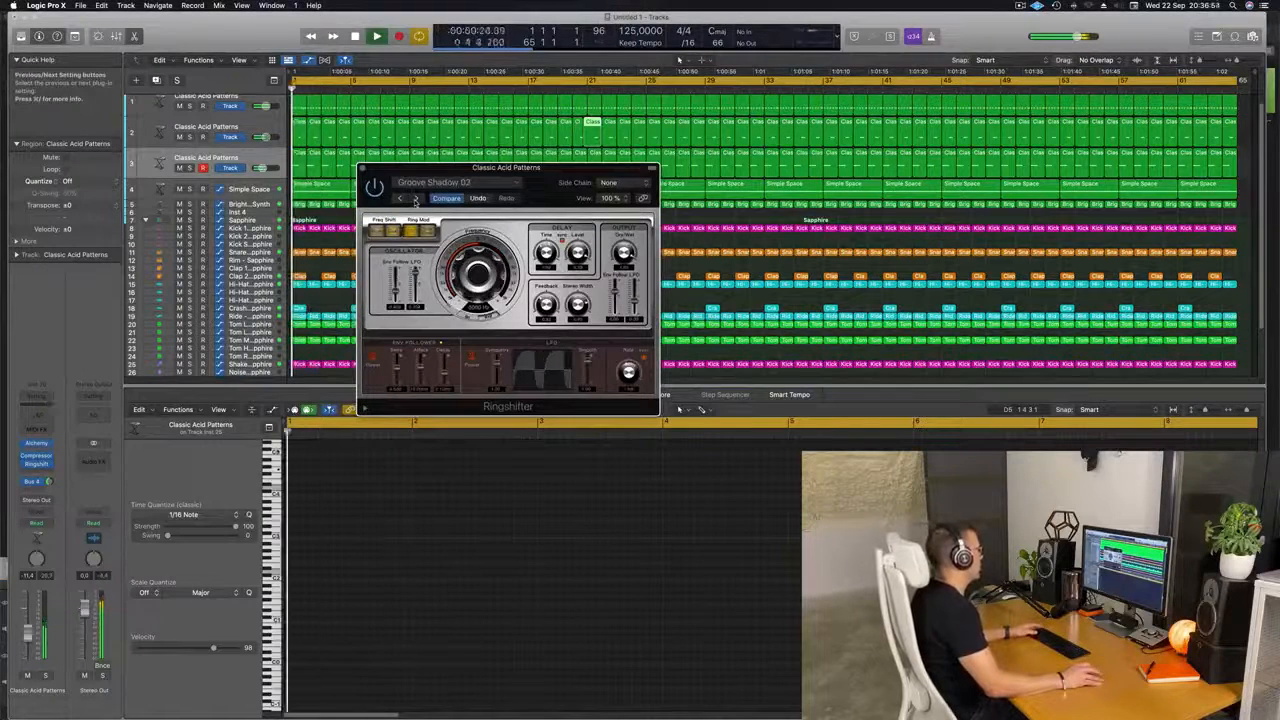
{"action": "left_click", "coordinate": [416, 199]}
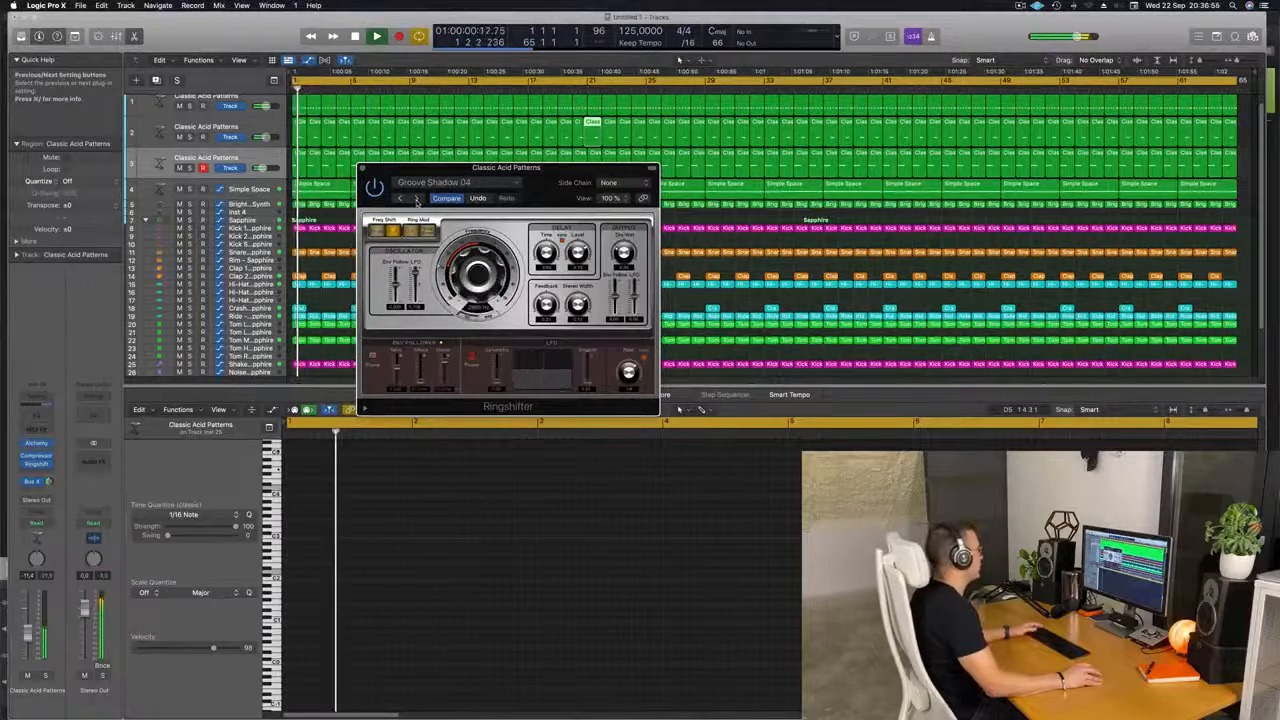
{"action": "left_click", "coordinate": [416, 199]}
Load Ringshifter's Double Mod preset from the 03 Warped category and raise the third acid track's volume.
{"action": "left_click", "coordinate": [463, 184]}
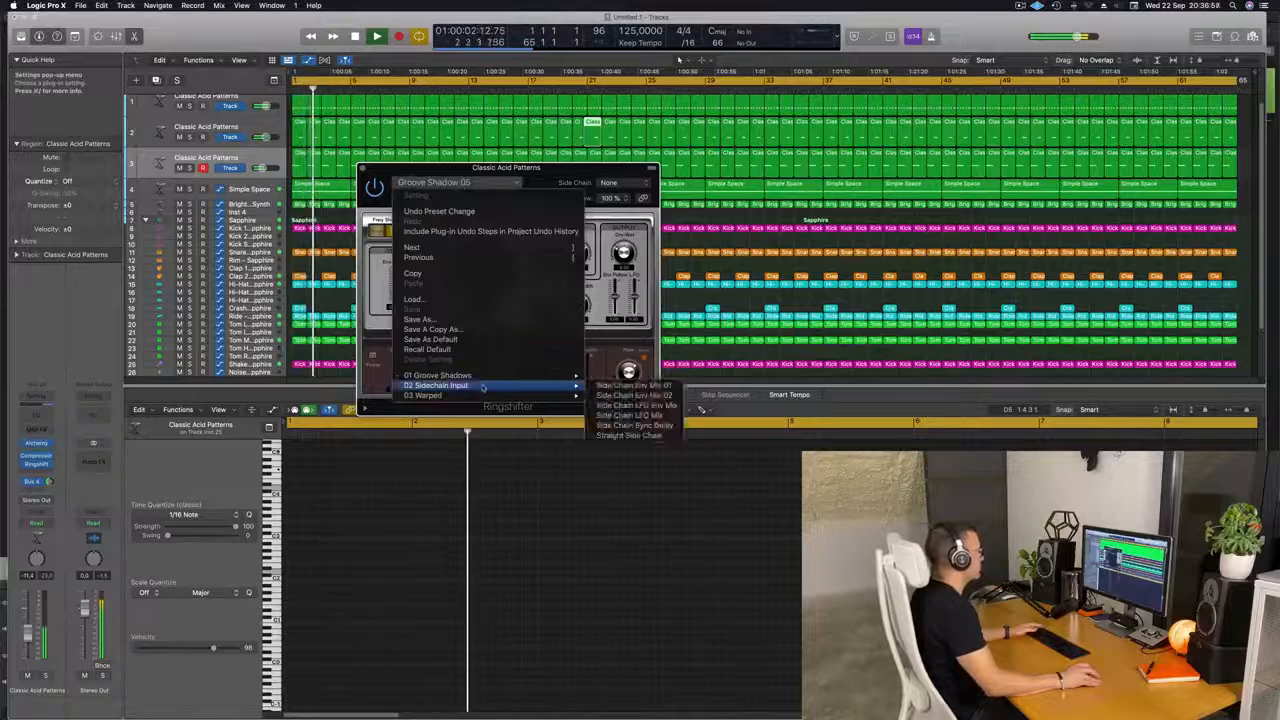
{"action": "mouse_move", "coordinate": [510, 395]}
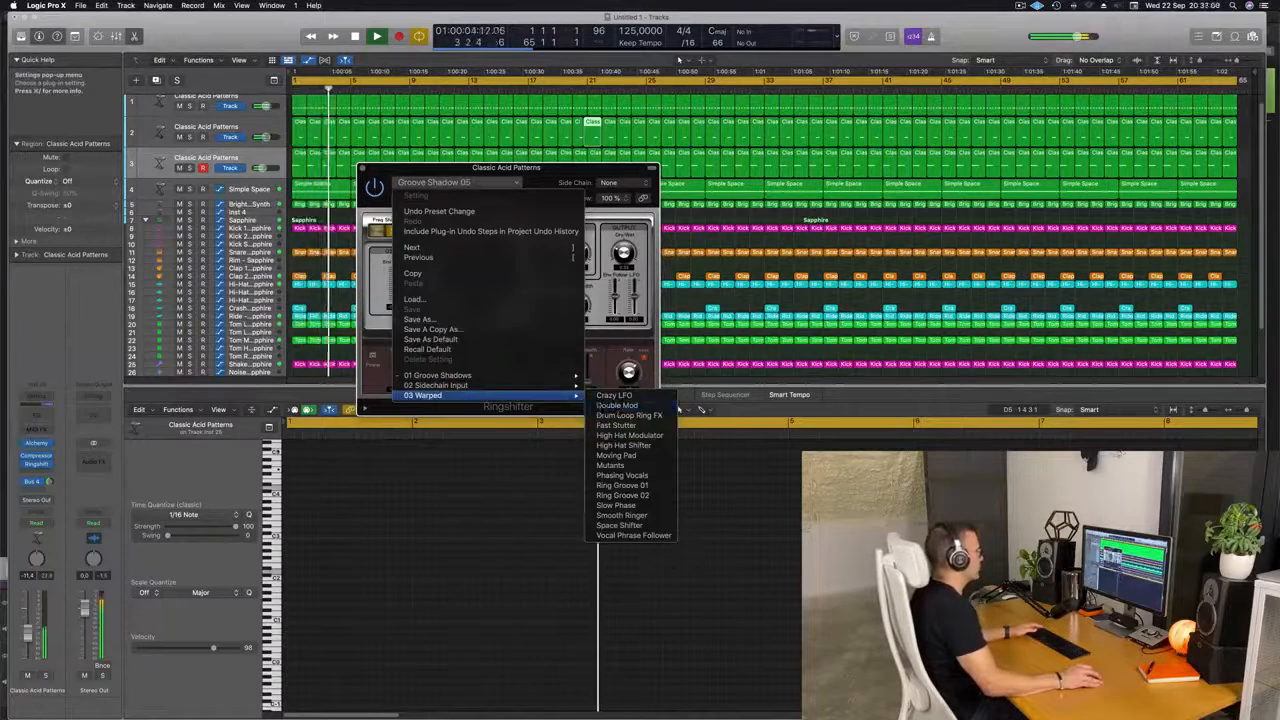
{"action": "left_click", "coordinate": [617, 405]}
{"action": "left_click_drag", "start_coordinate": [535, 170], "coordinate": [520, 170]}
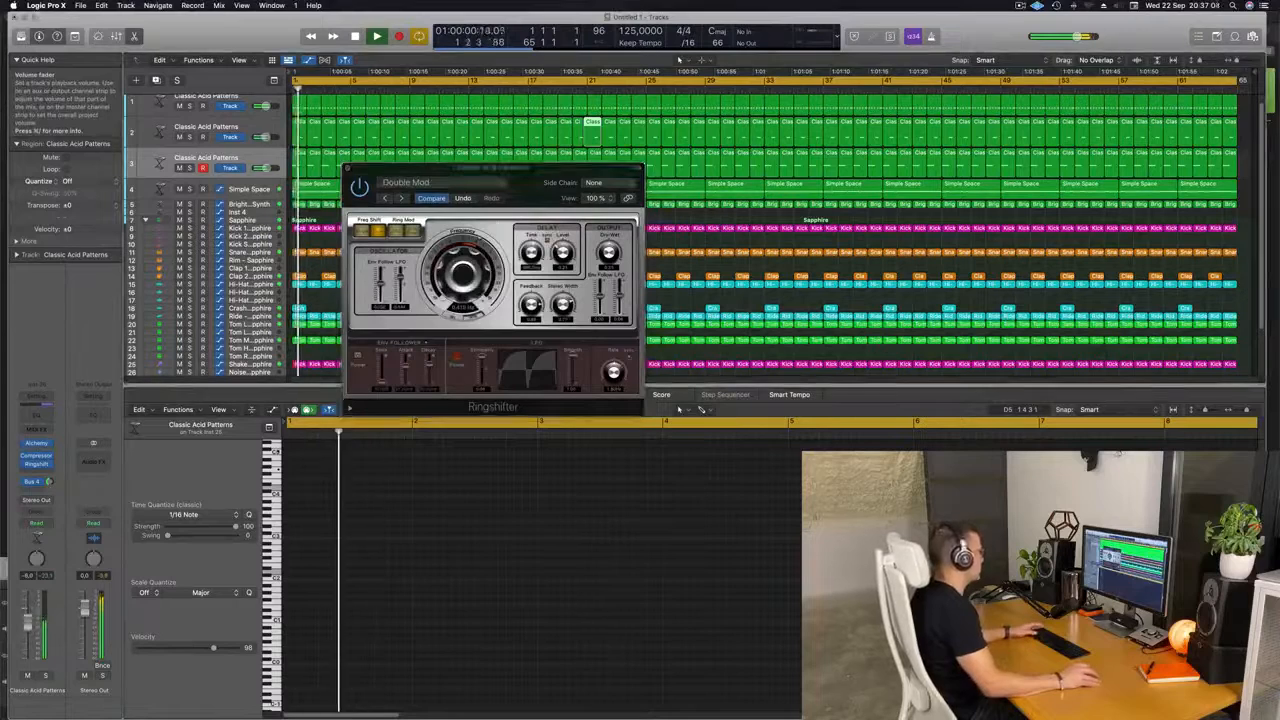
{"action": "left_click_drag", "start_coordinate": [538, 169], "coordinate": [530, 169]}
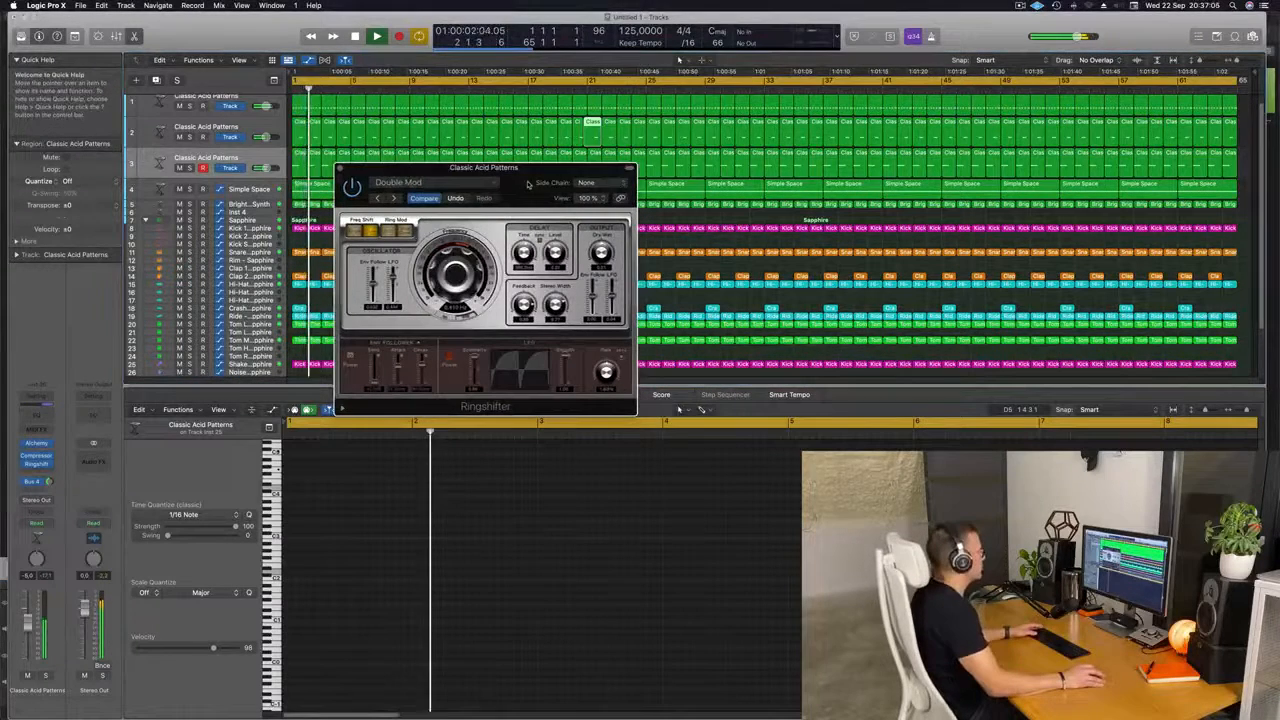
Audition the Ringshifter presets following Double Mod, including Drum Loop Ring FX, Fast Stutter and High Hat Shiftsit, and load Phasing Vocals.
{"action": "left_click", "coordinate": [393, 198]}
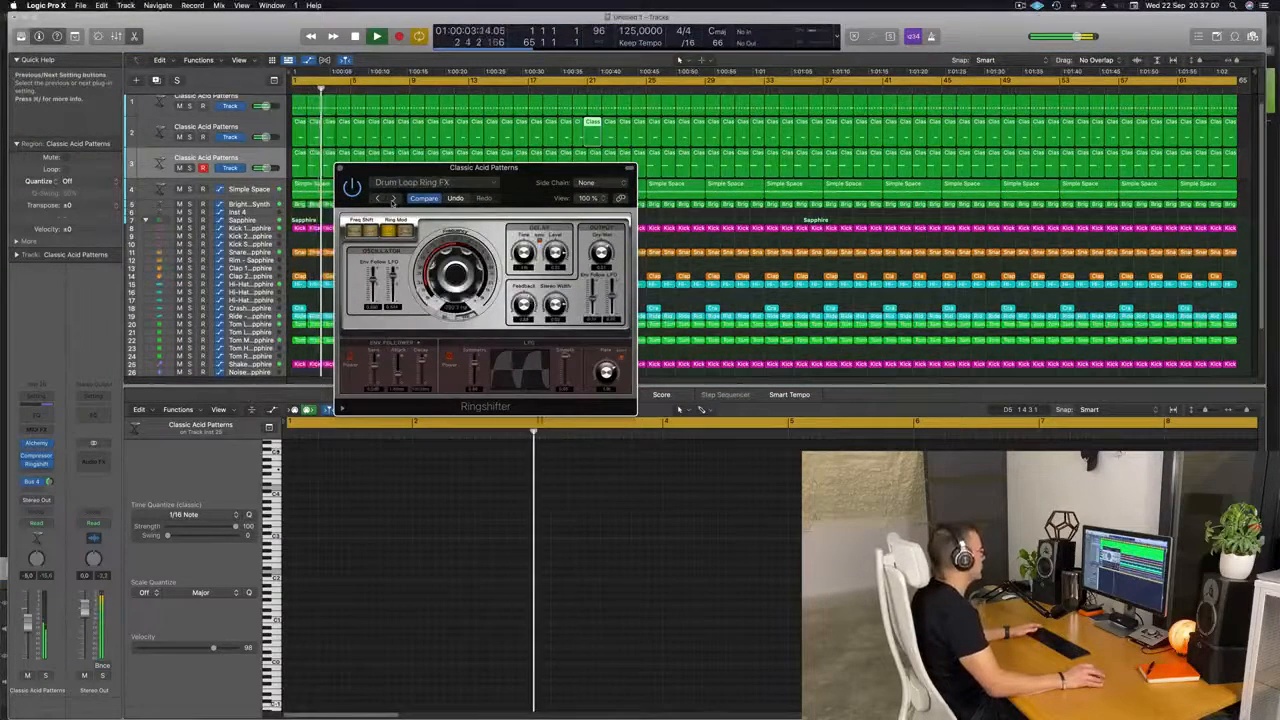
{"action": "left_click", "coordinate": [393, 198]}
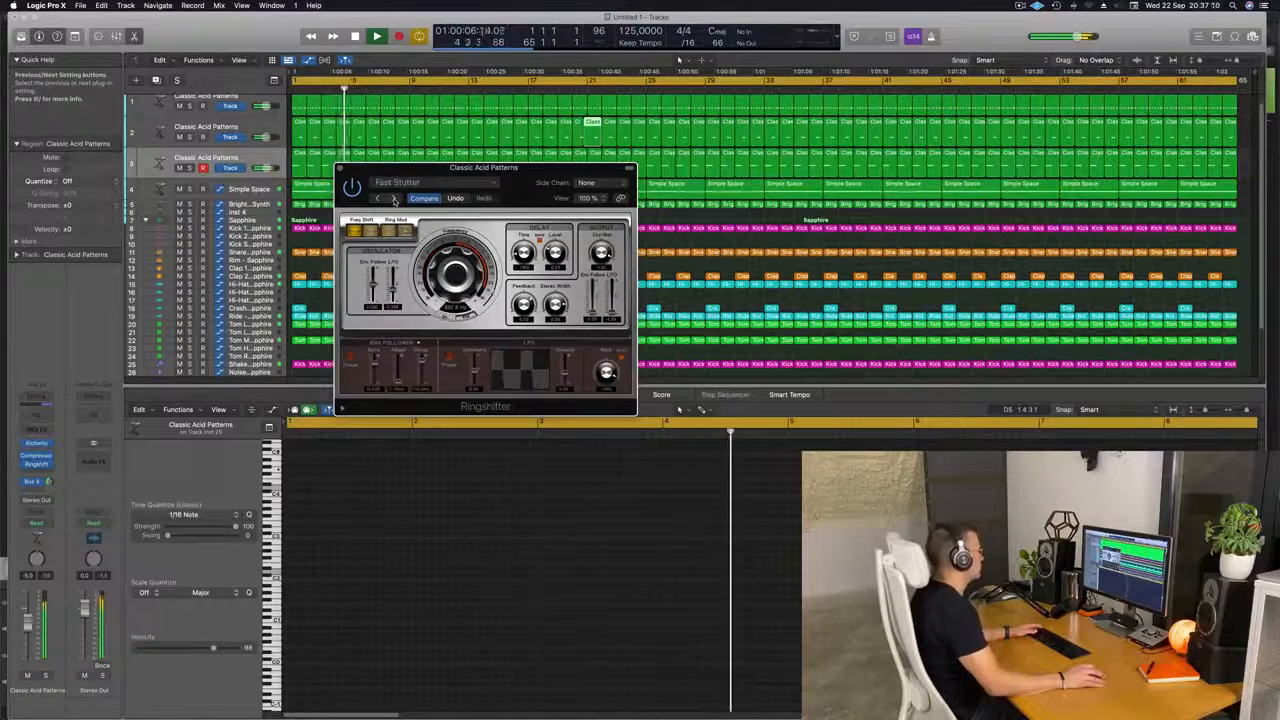
{"action": "left_click", "coordinate": [393, 198]}
{"action": "left_click", "coordinate": [393, 198]}
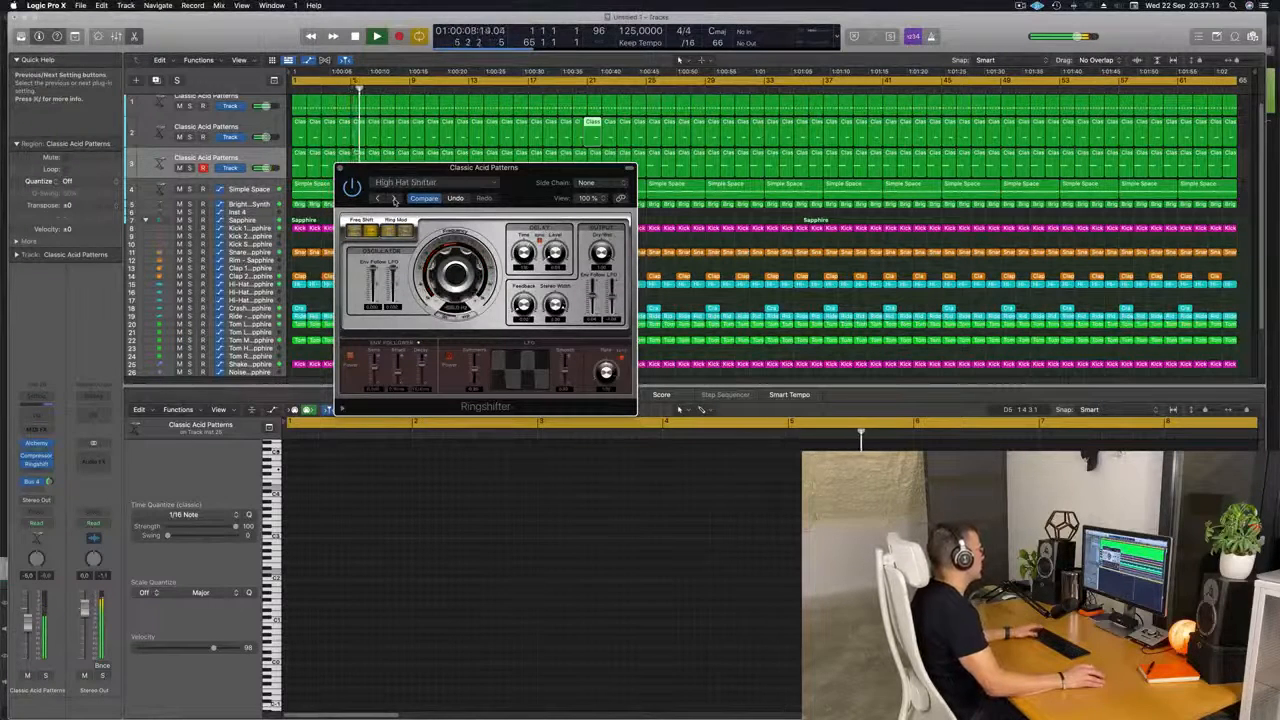
{"action": "left_click", "coordinate": [393, 198]}
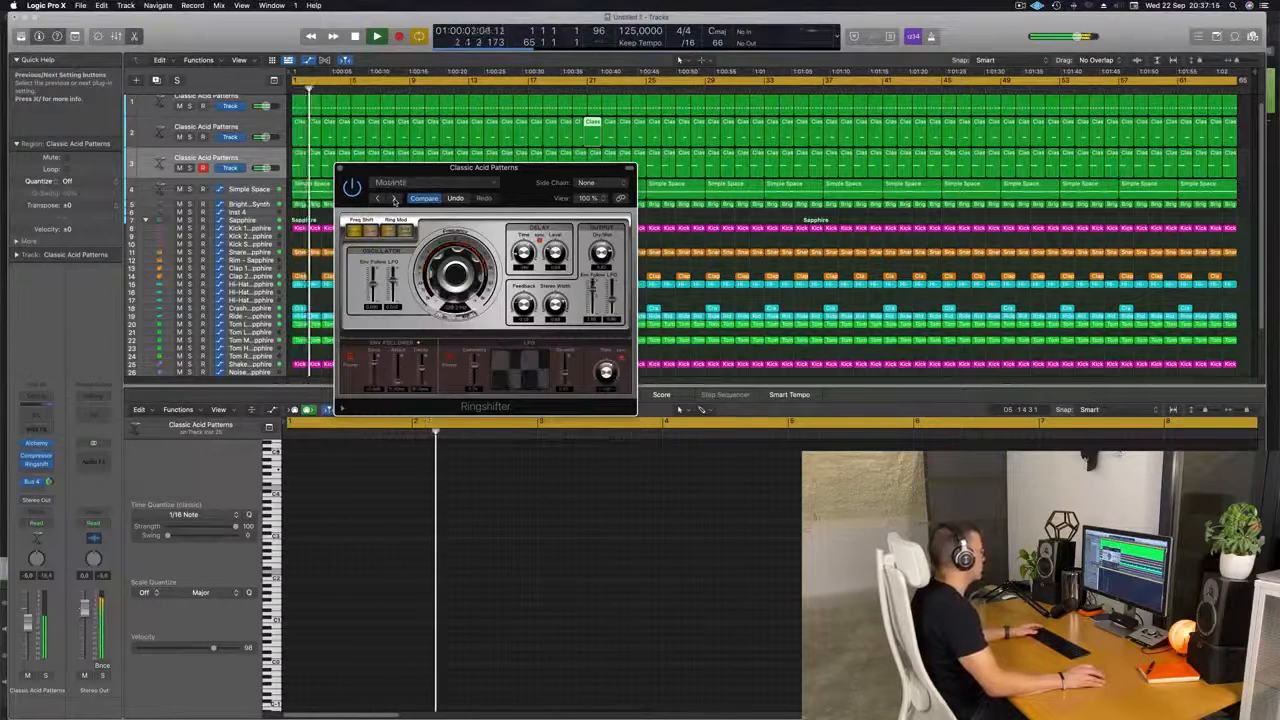
{"action": "left_click", "coordinate": [393, 198]}
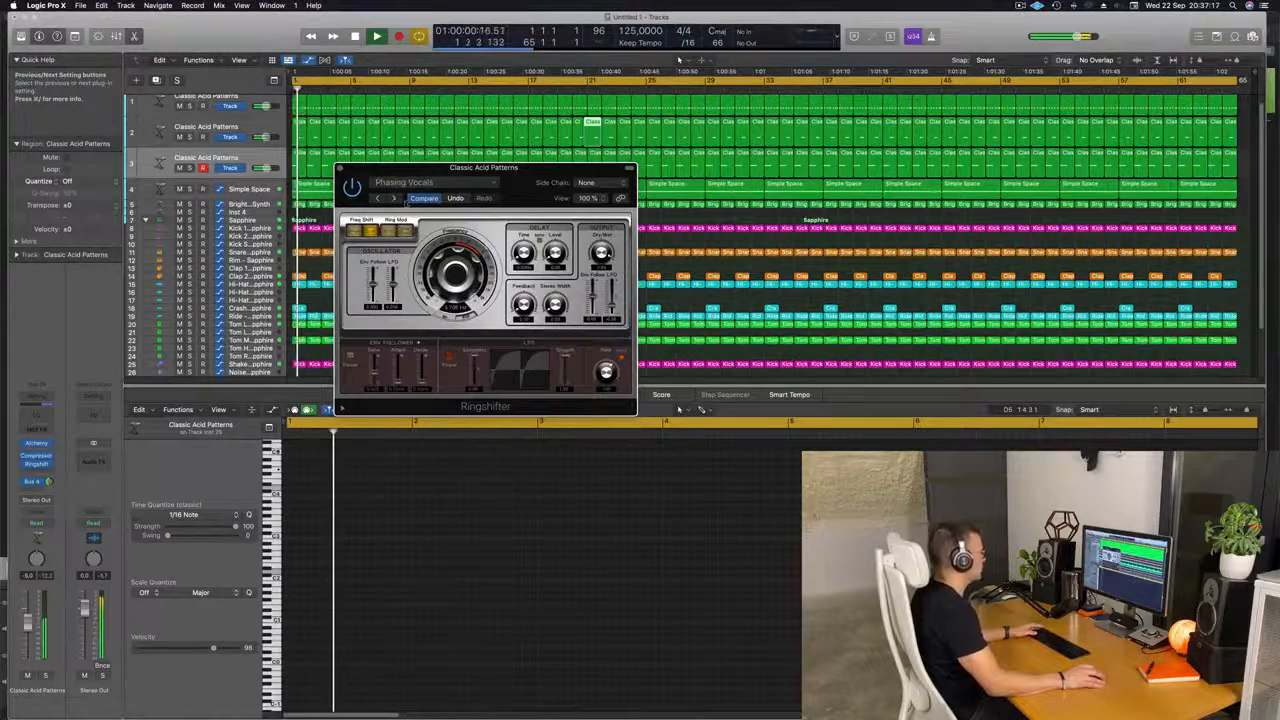
Reposition the Ringshifter window, lower the third acid track's volume slightly during playback, and close the plug-in window.
{"action": "left_click_drag", "start_coordinate": [525, 184], "coordinate": [511, 214]}
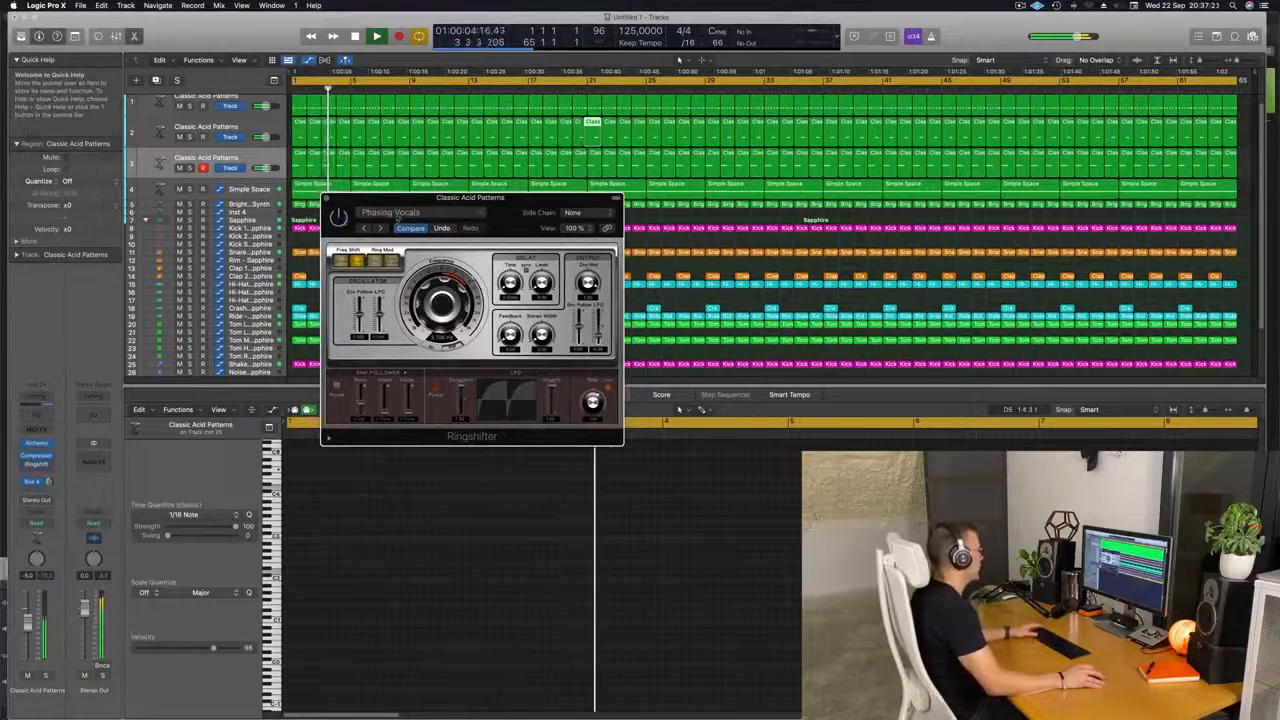
{"action": "left_click_drag", "start_coordinate": [397, 218], "coordinate": [384, 193]}
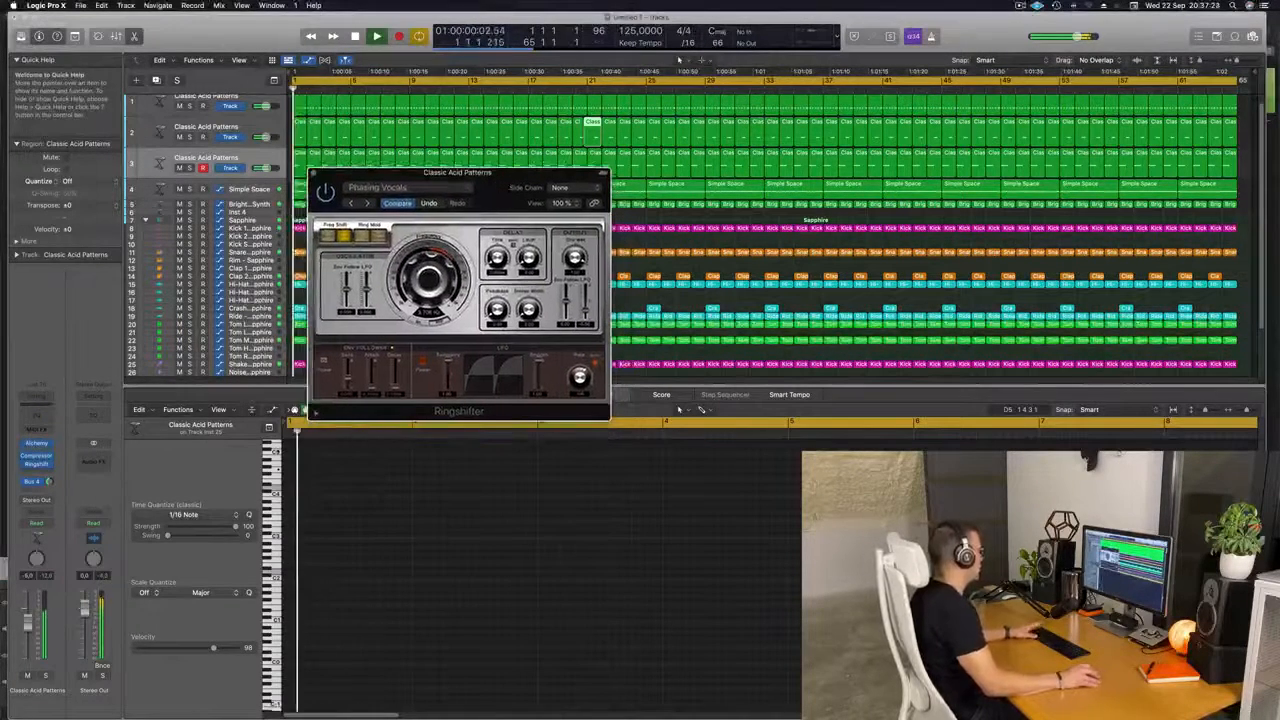
{"action": "left_click_drag", "start_coordinate": [28, 629], "coordinate": [29, 636]}
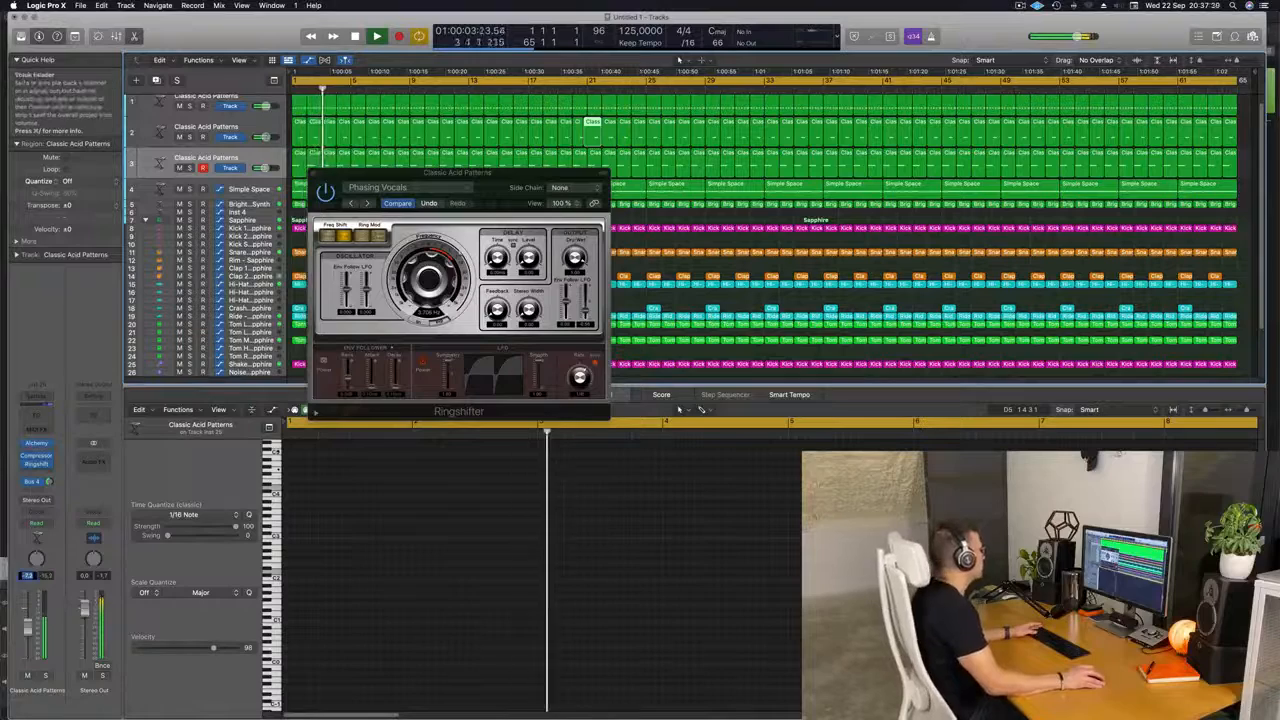
{"action": "left_click", "coordinate": [312, 174]}
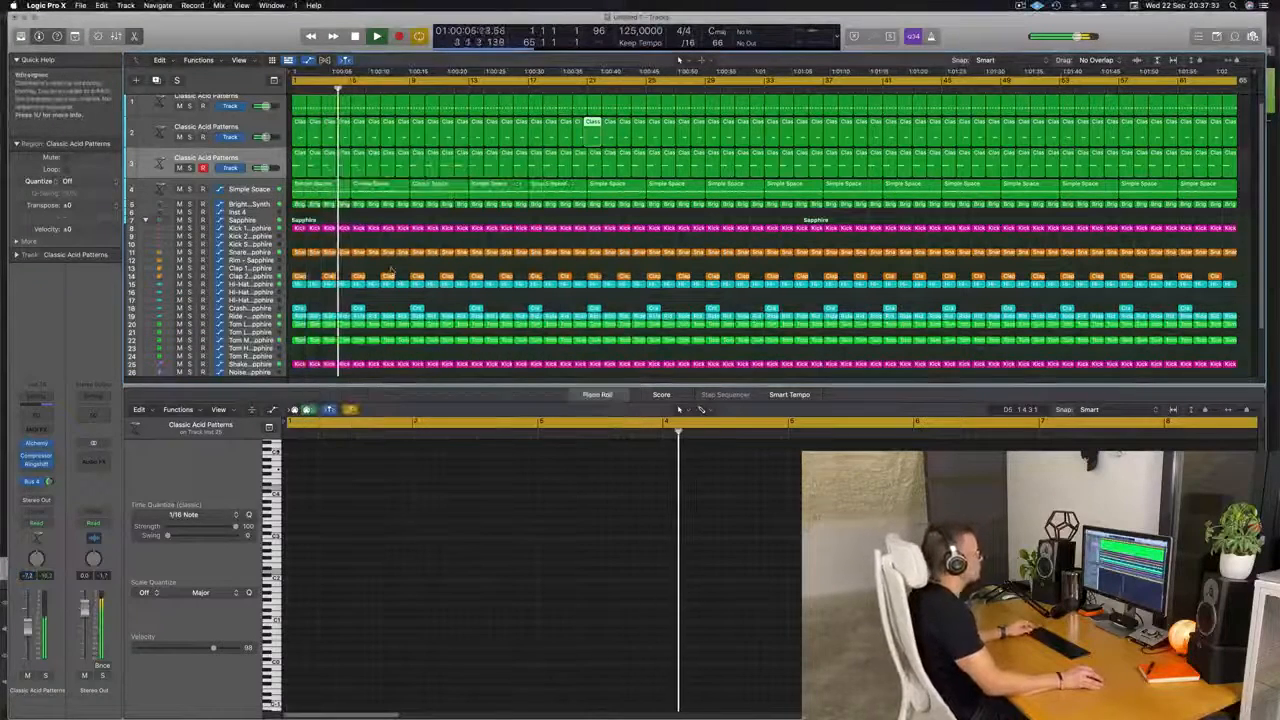